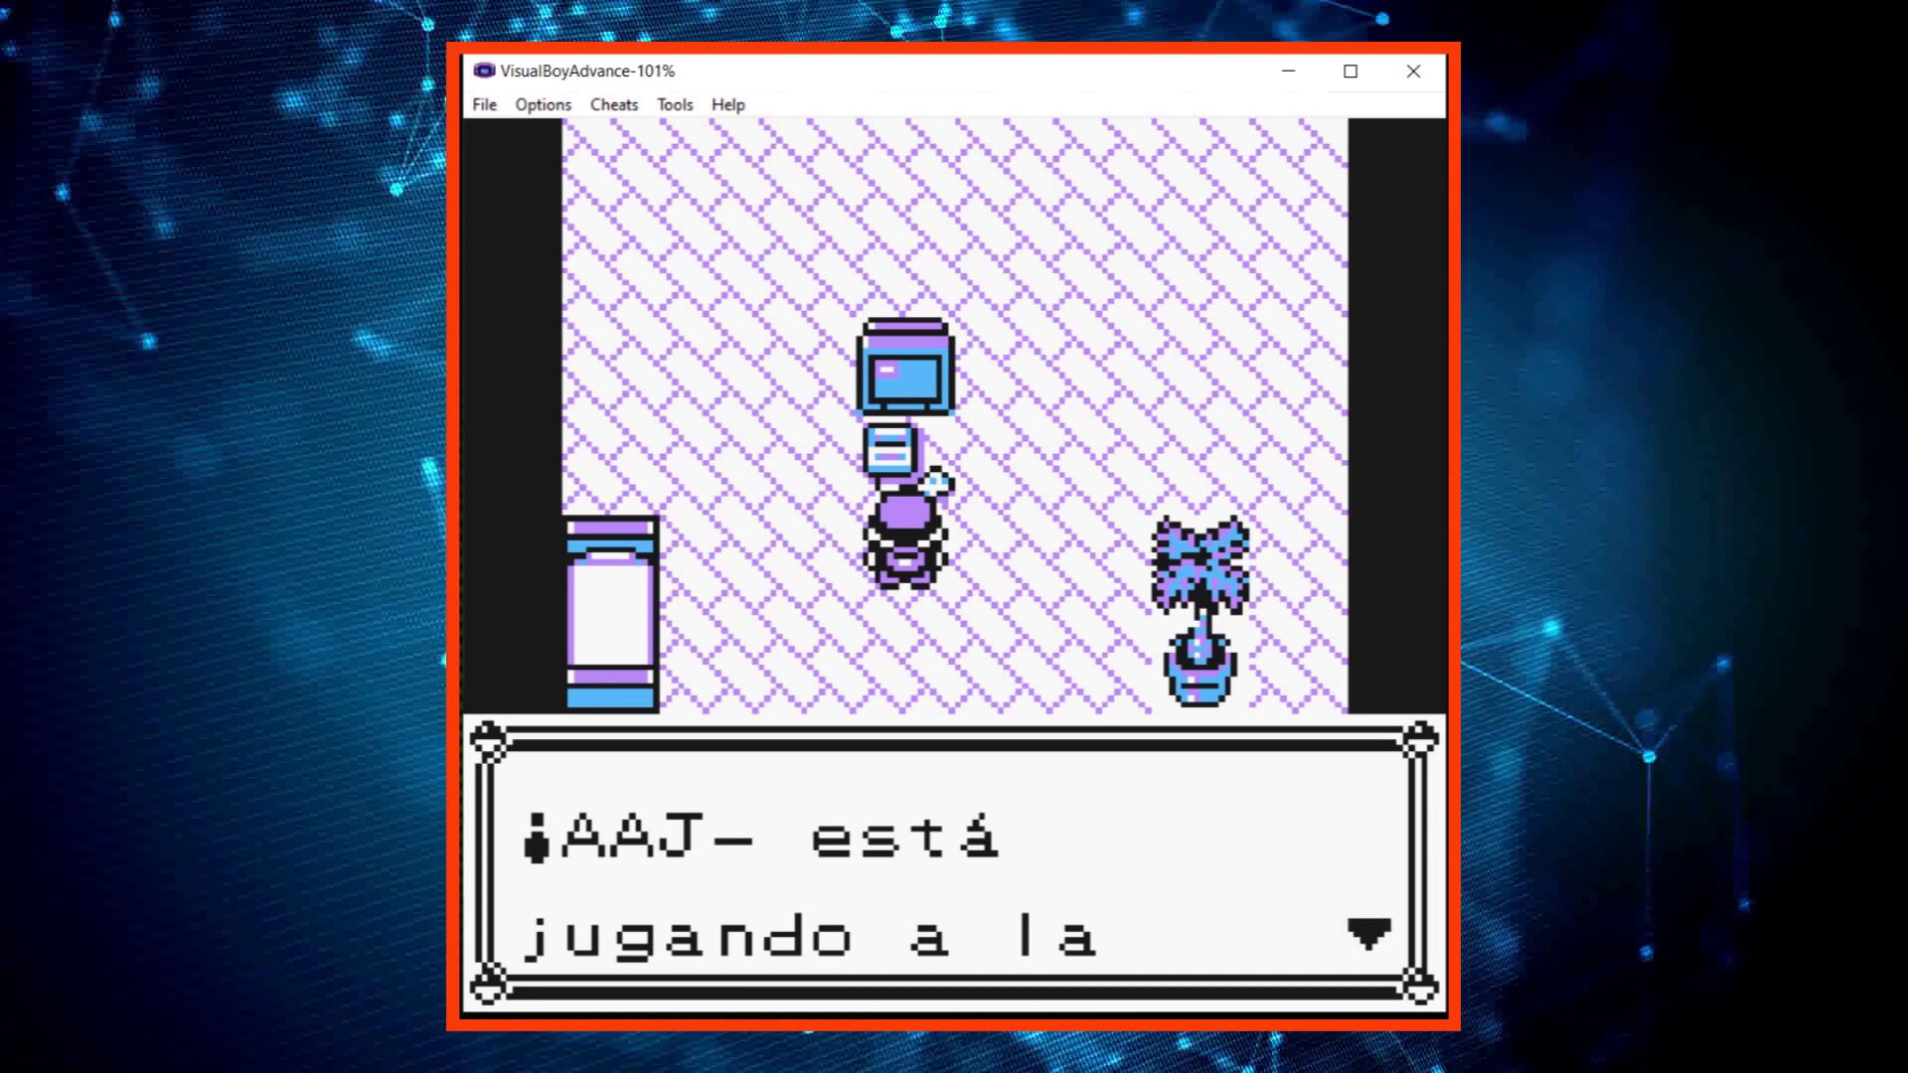
# - Finish the game console's dialogue and walk the character to the computer in the bedroom corner
pyautogui.press('z')
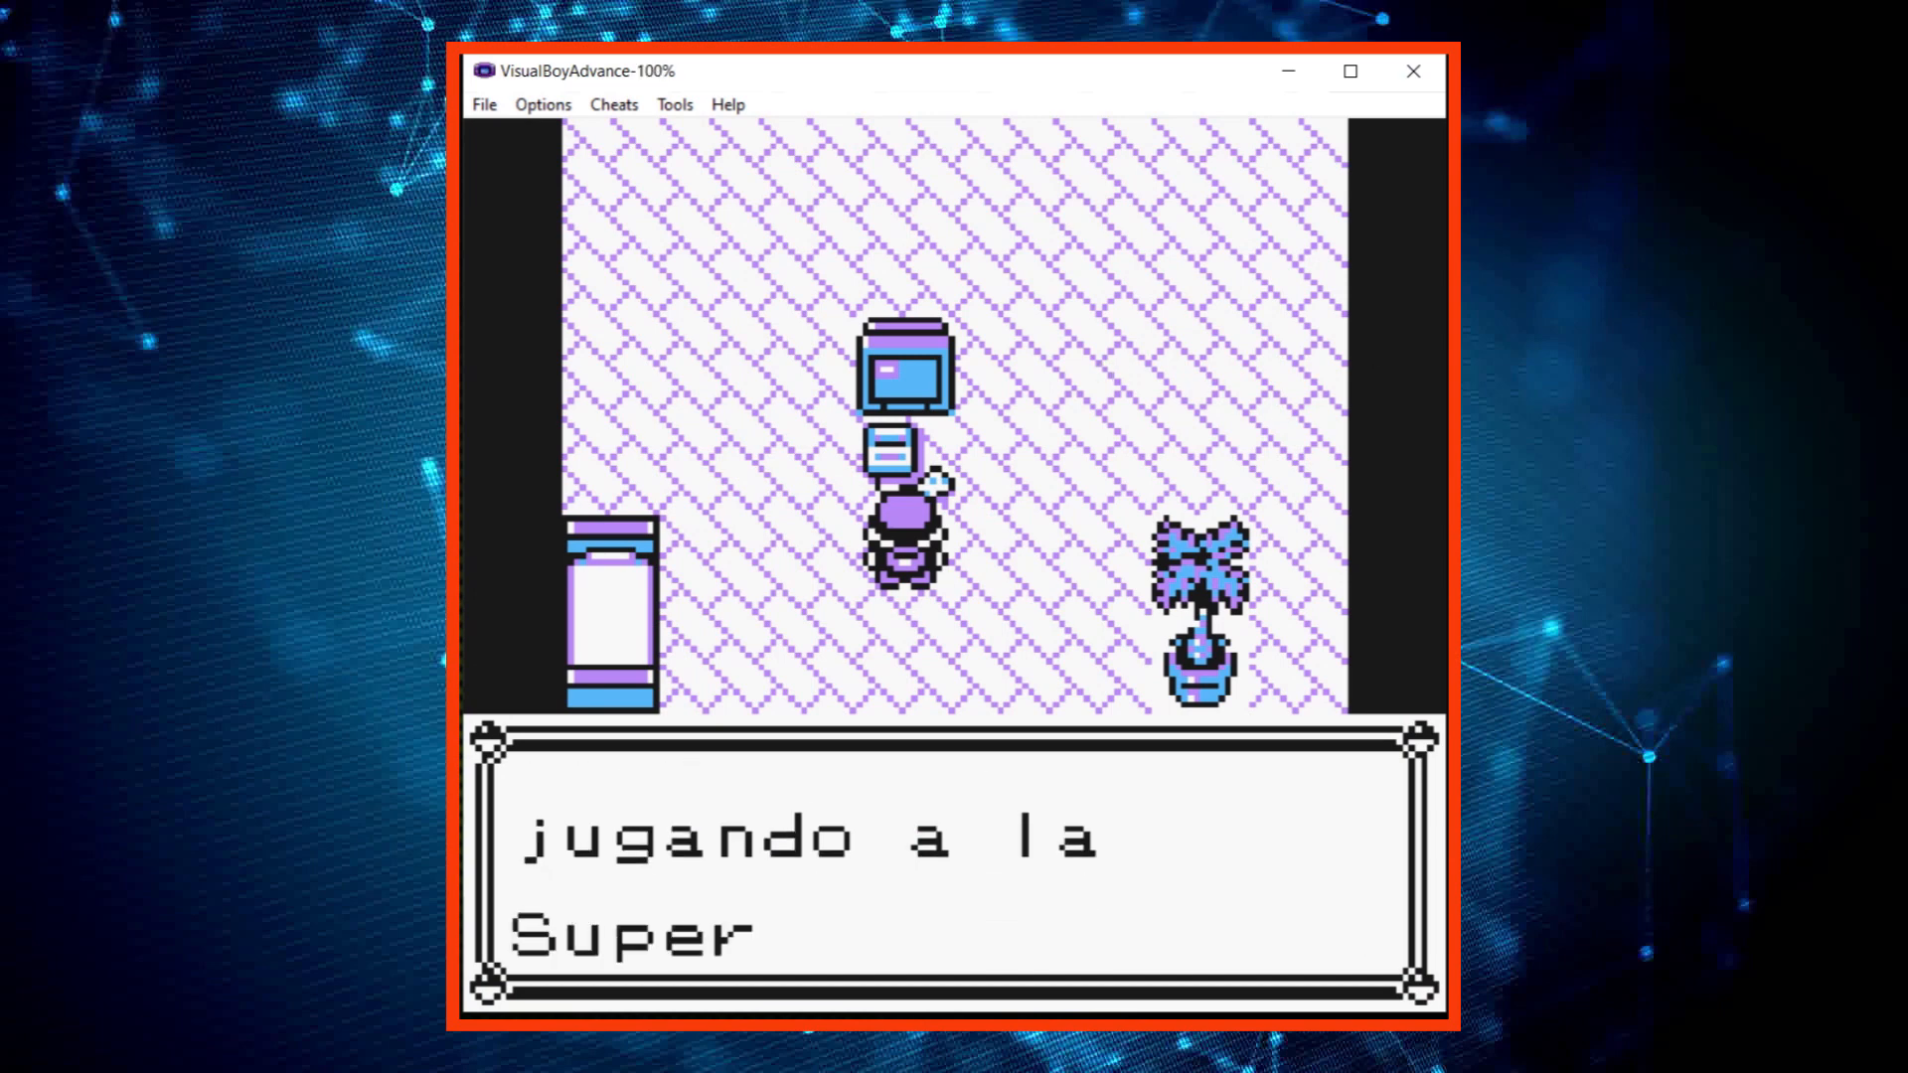
pyautogui.press('z')
pyautogui.press('z')
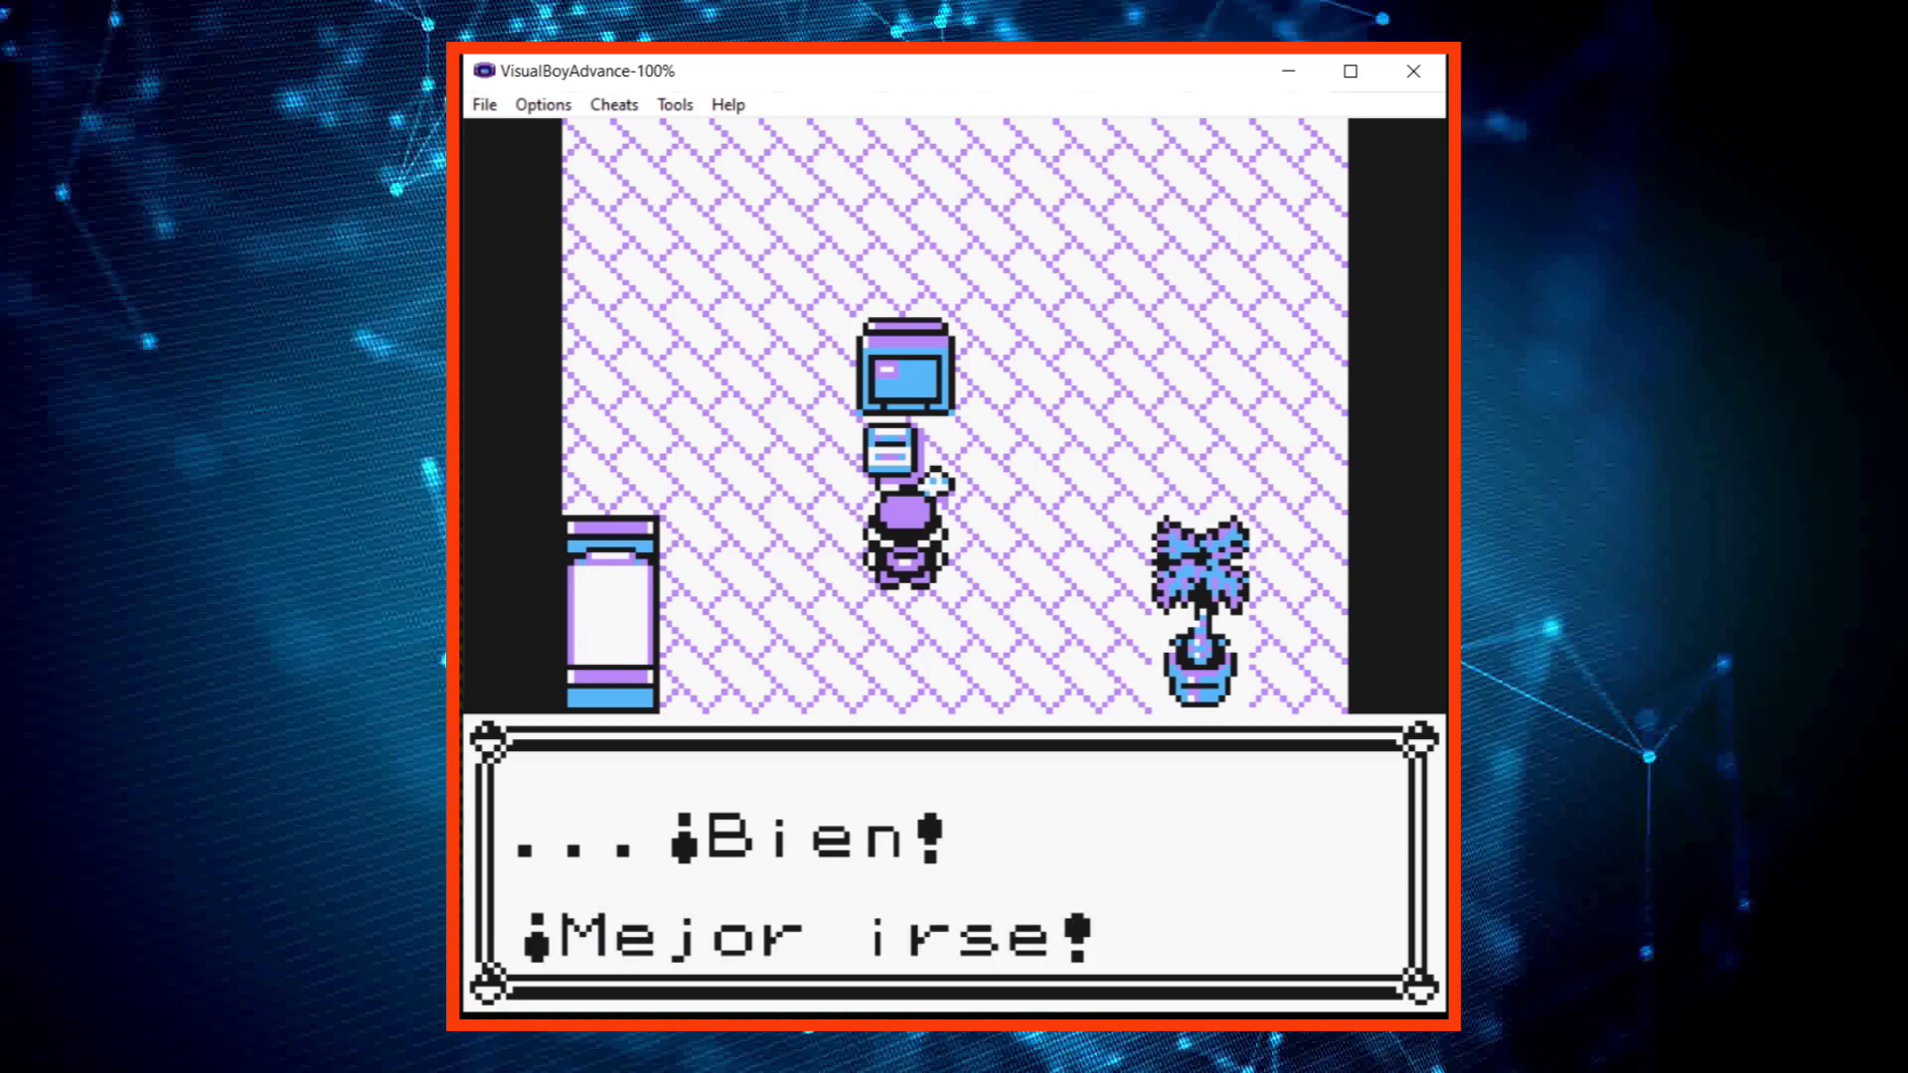
pyautogui.press('z')
pyautogui.press('Left')
pyautogui.press('Up')
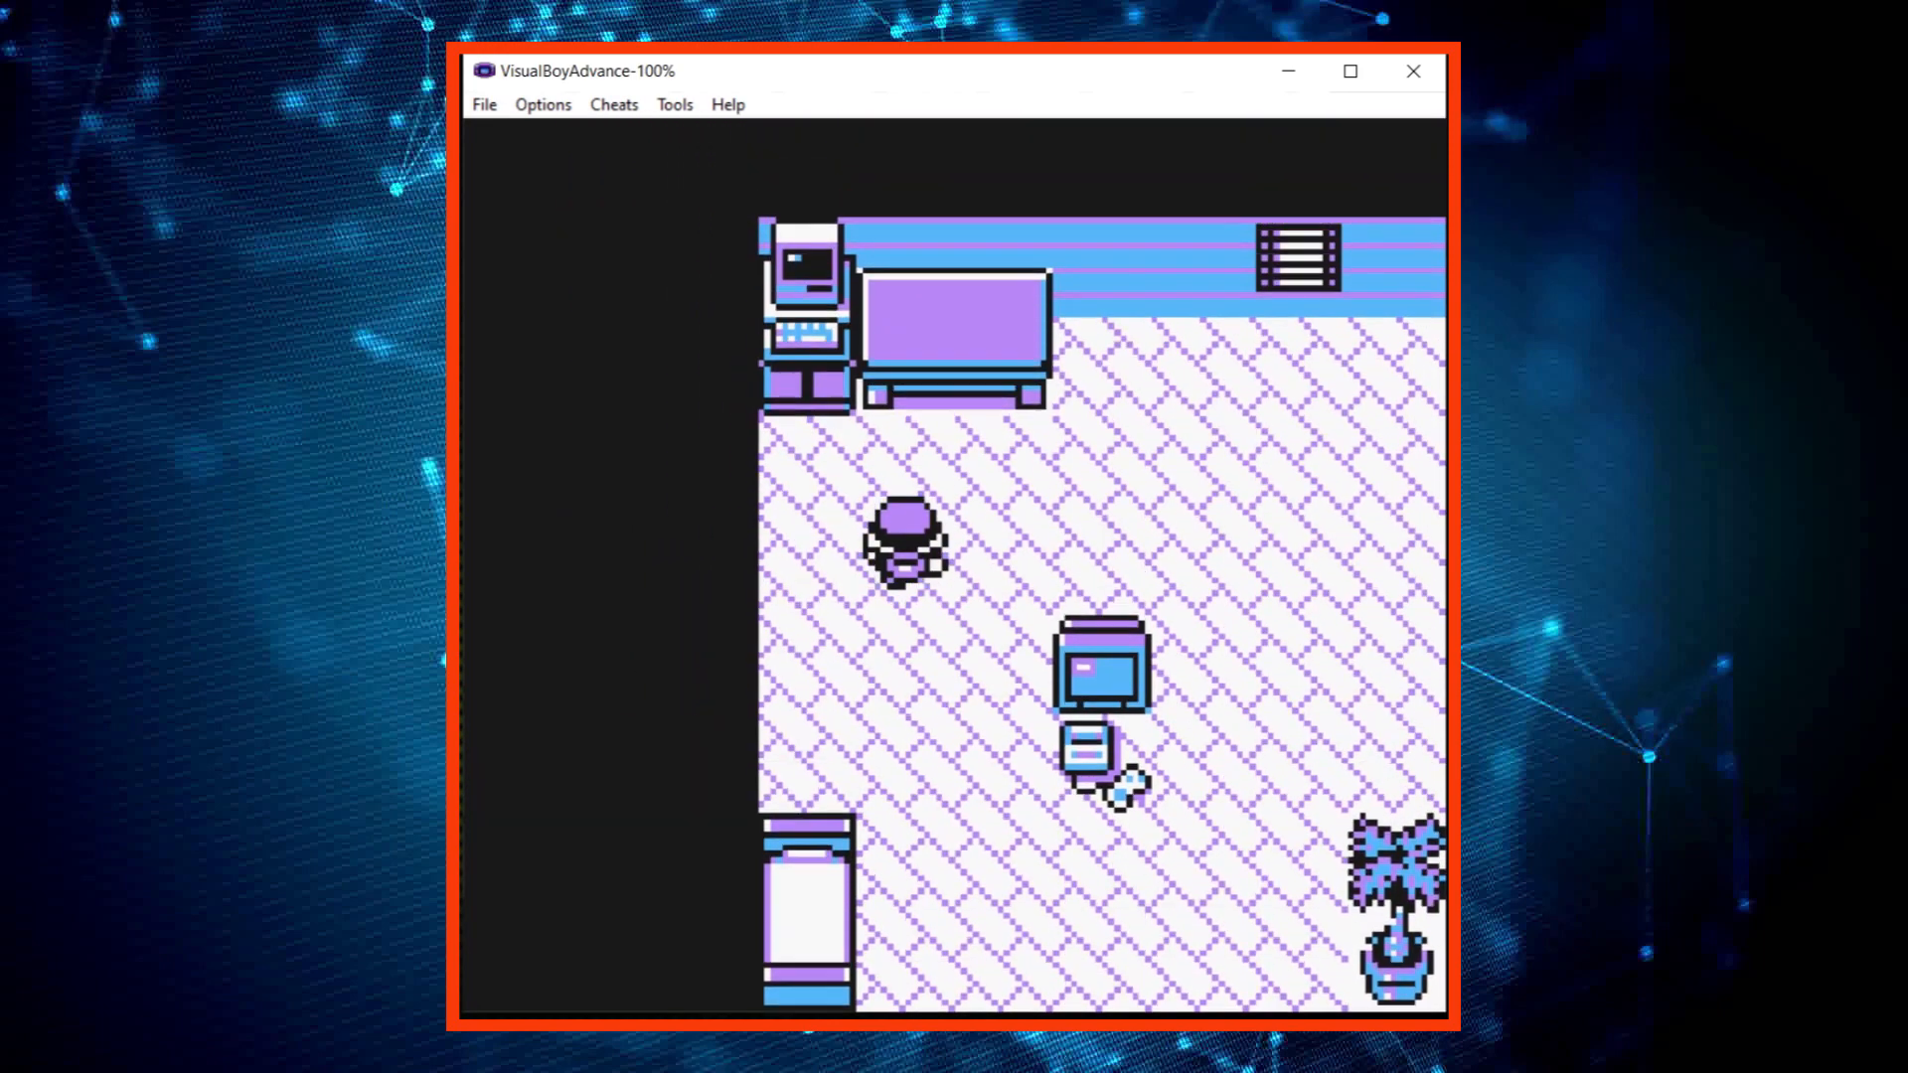
pyautogui.press('Left')
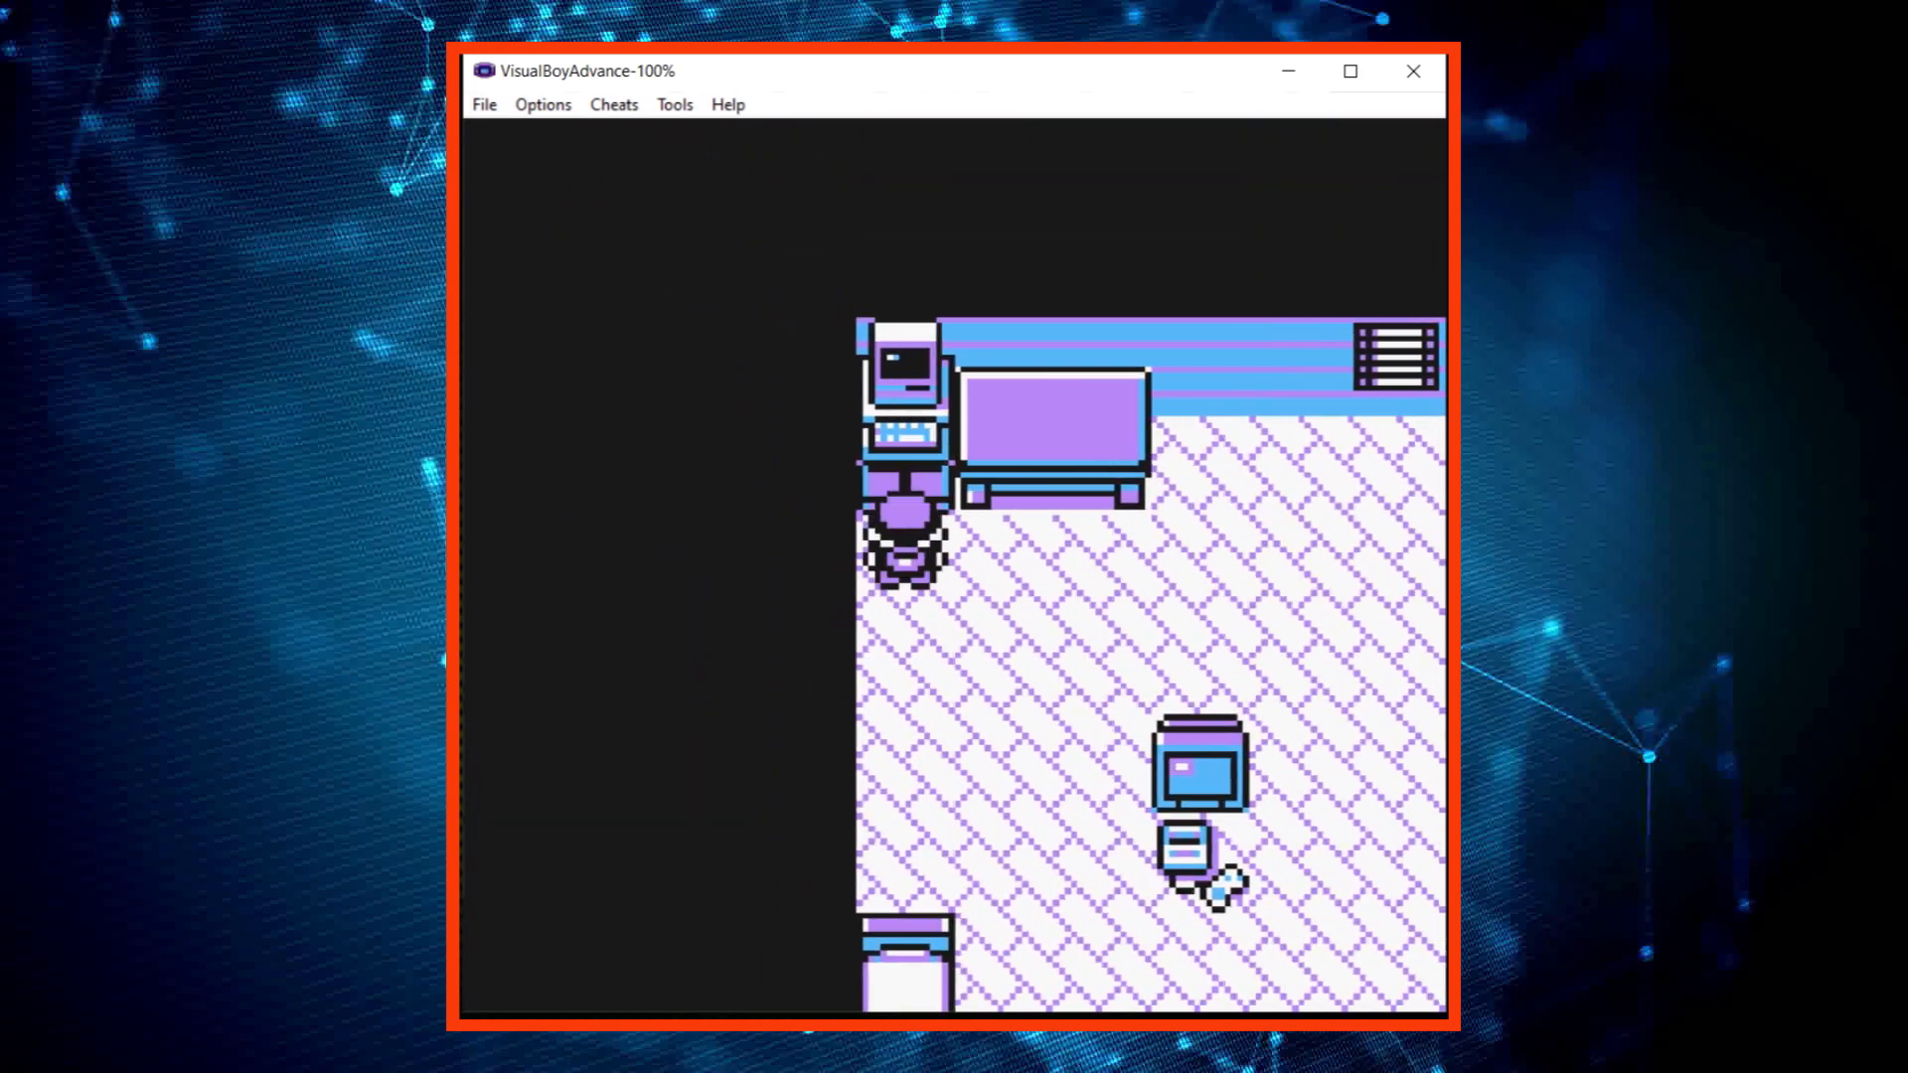
# - Walk the character from the computer back to the television and around the game console in the bedroom
pyautogui.press('Right')
pyautogui.press('Up')
pyautogui.press('Left')
pyautogui.press('Right')
pyautogui.press('Down')
pyautogui.press('Left')
pyautogui.press('Down')
pyautogui.press('Left')
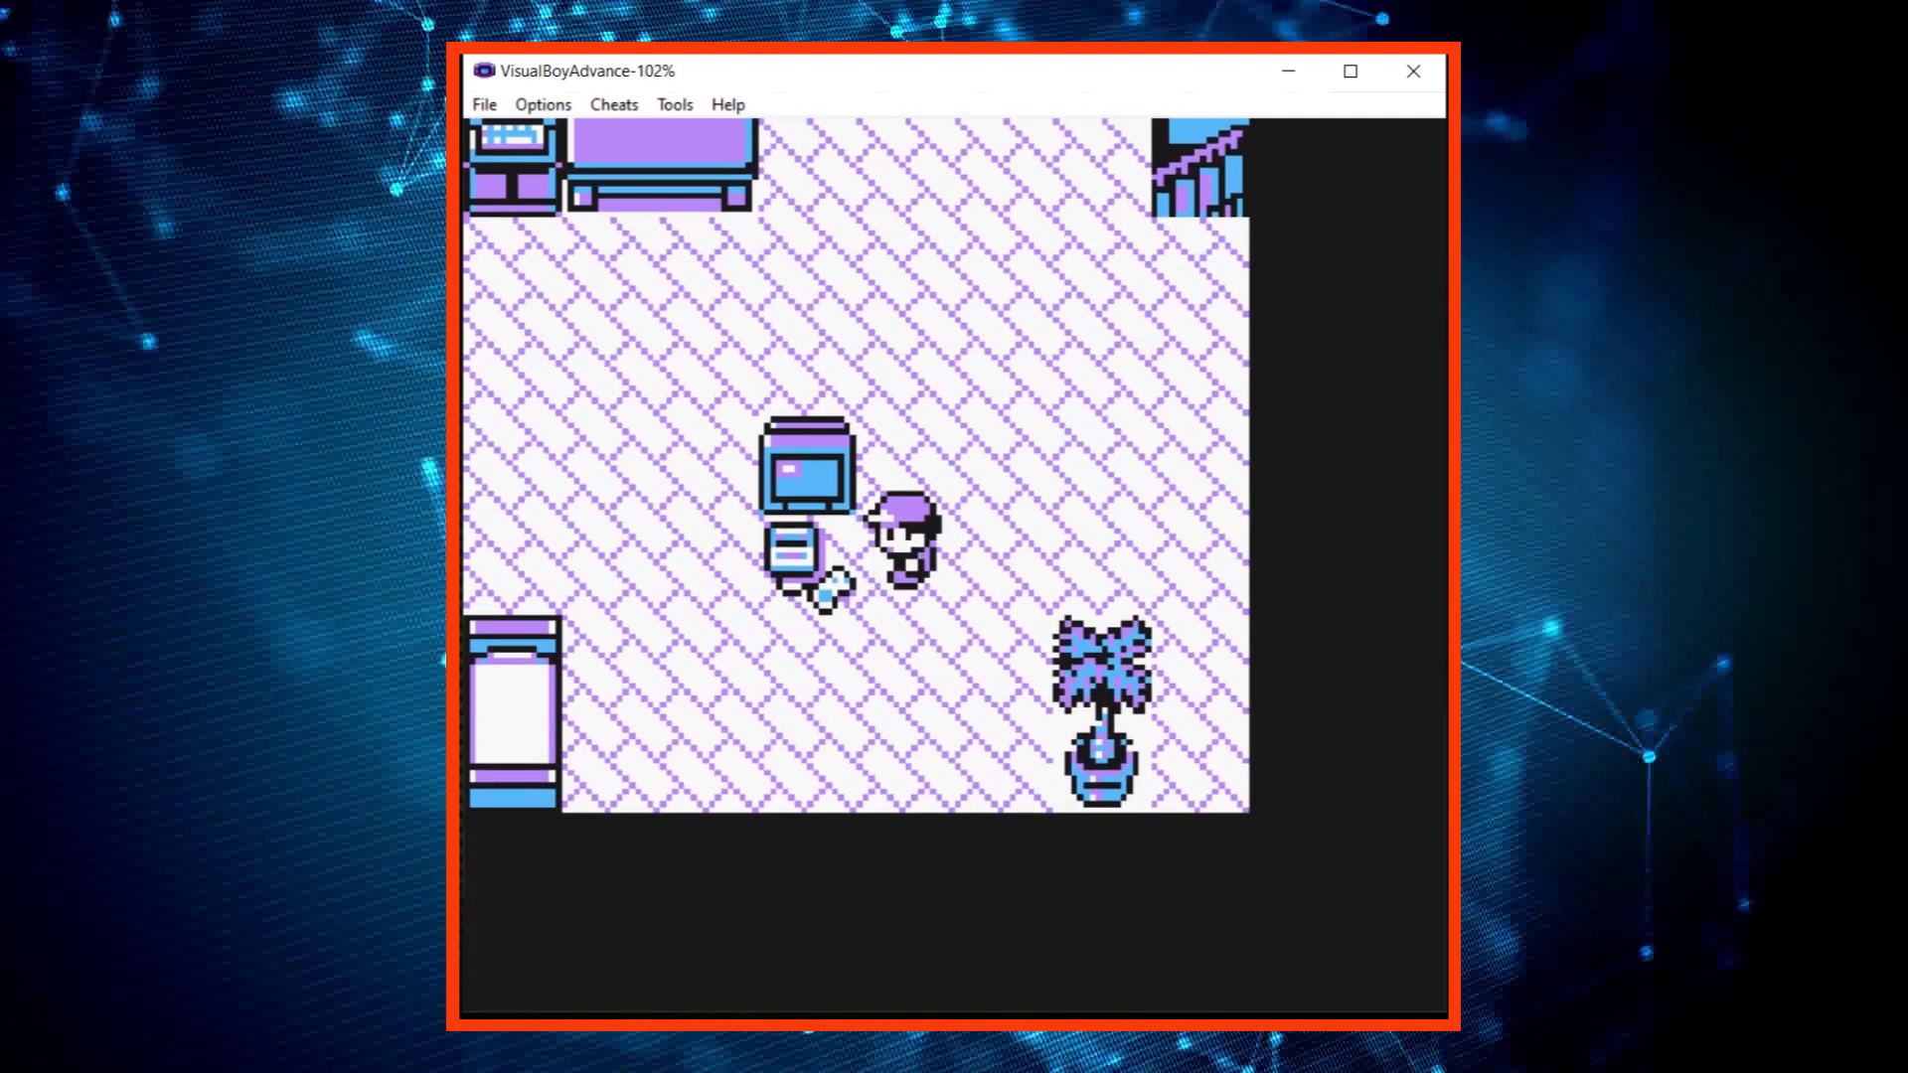
pyautogui.press('Down')
pyautogui.press('Left')
pyautogui.press('Up')
pyautogui.press('Right')
pyautogui.press('Left')
pyautogui.press('Right')
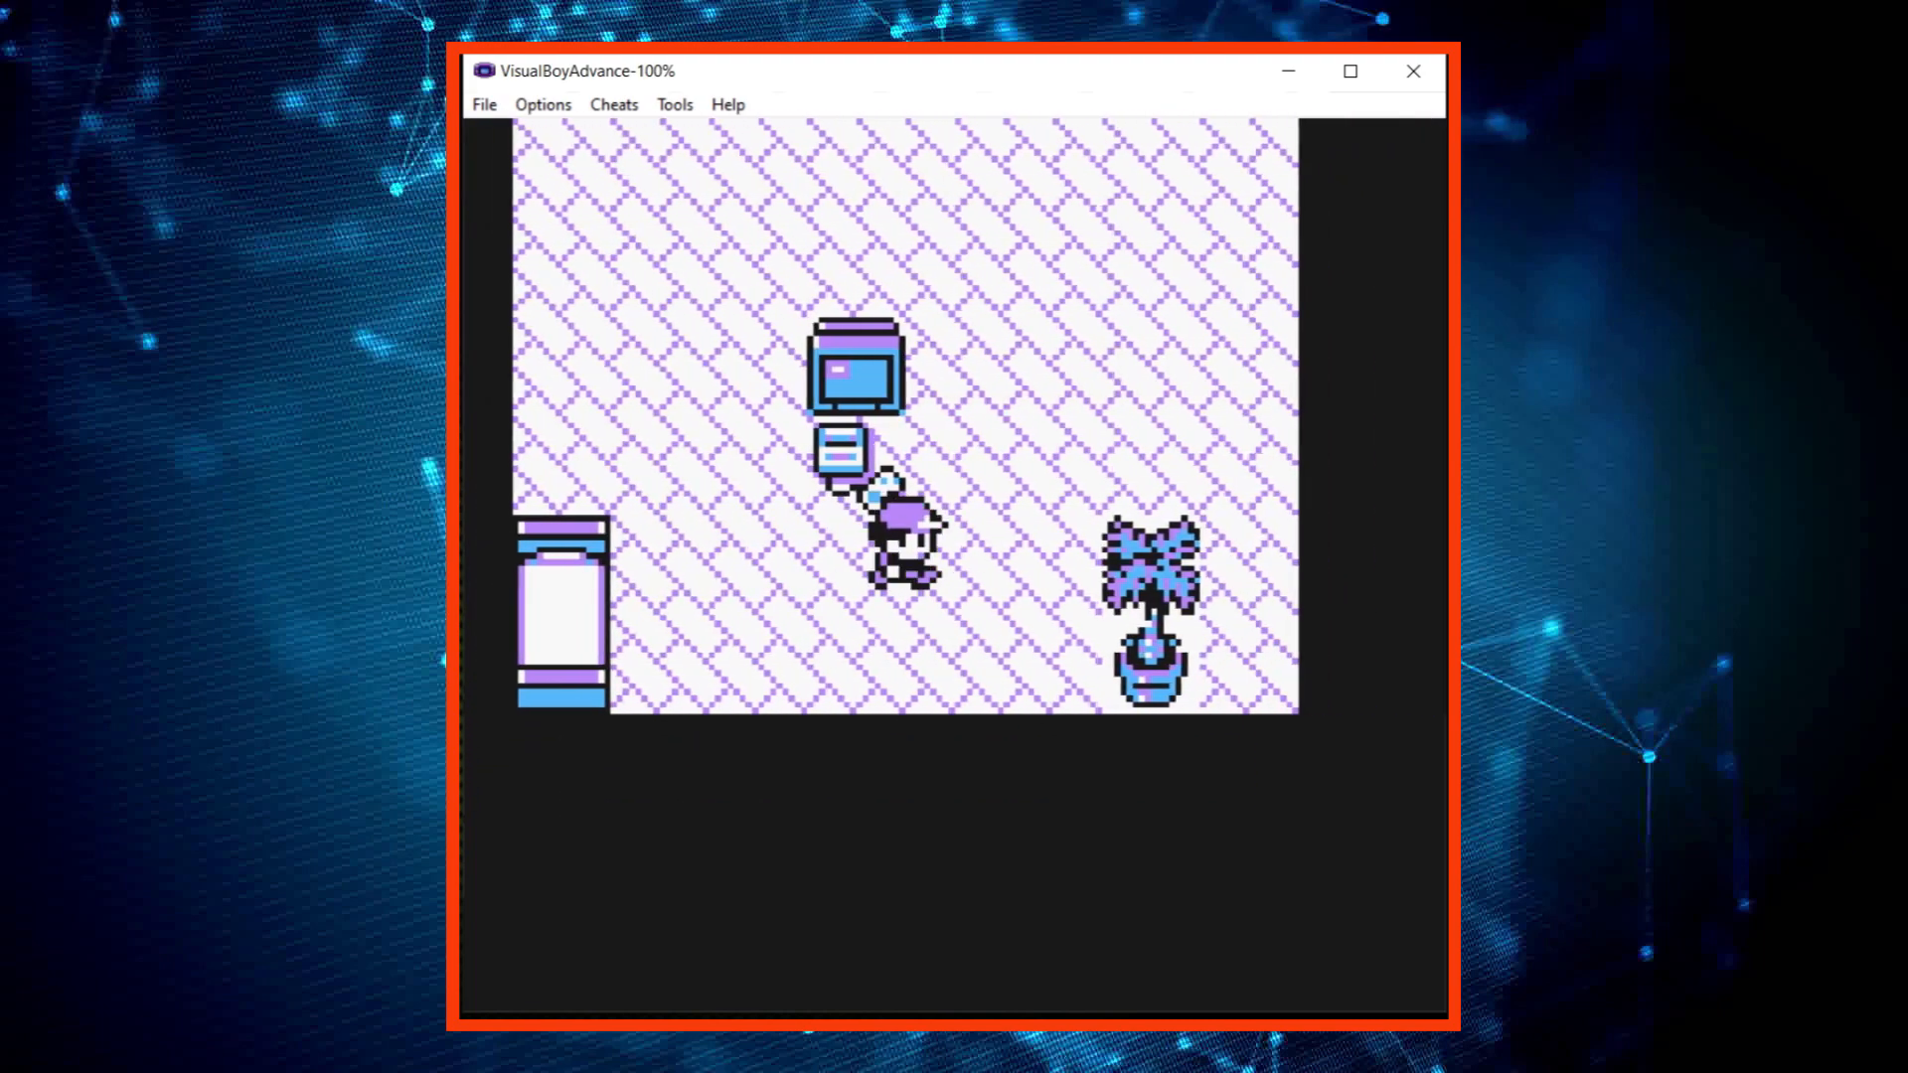
# - Take the bedroom stairs down to the ground floor and approach the woman seated at the table
pyautogui.press('Up')
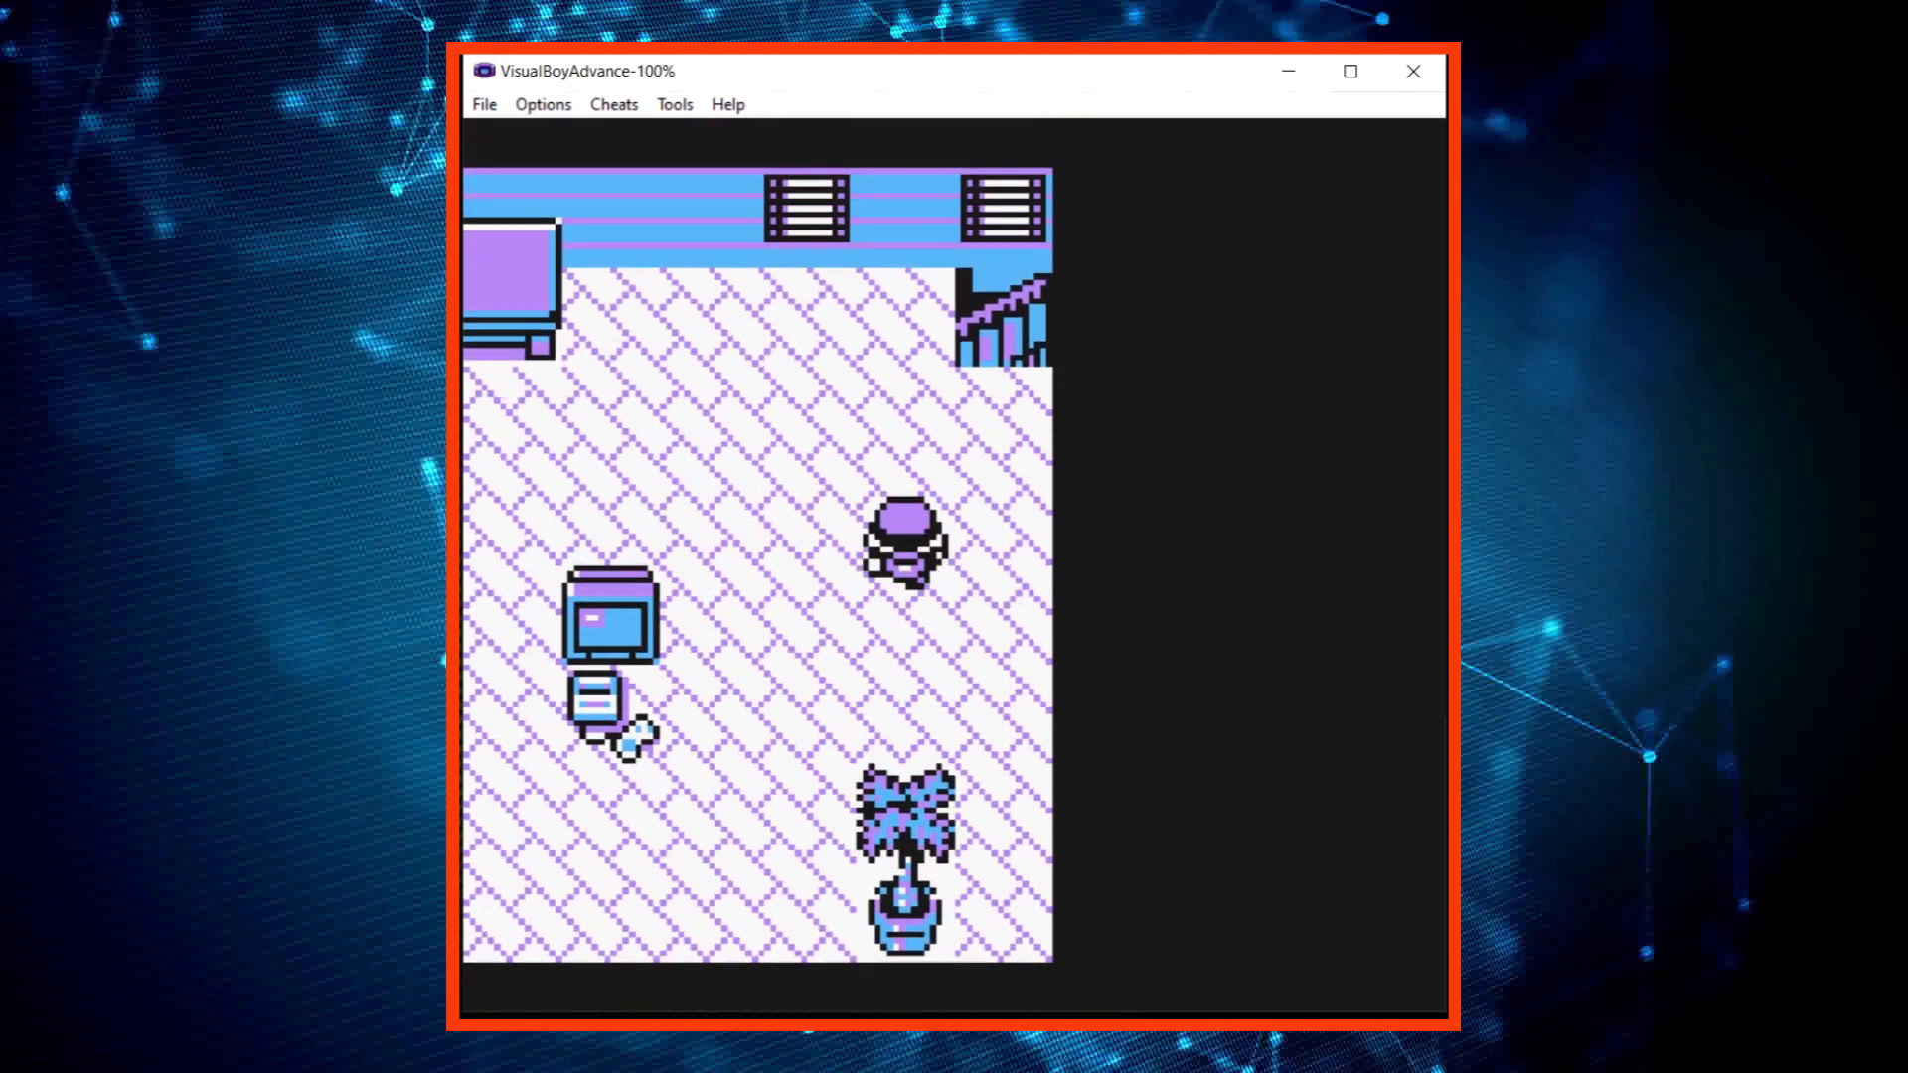
pyautogui.press('Right')
pyautogui.press('Down')
pyautogui.press('Left')
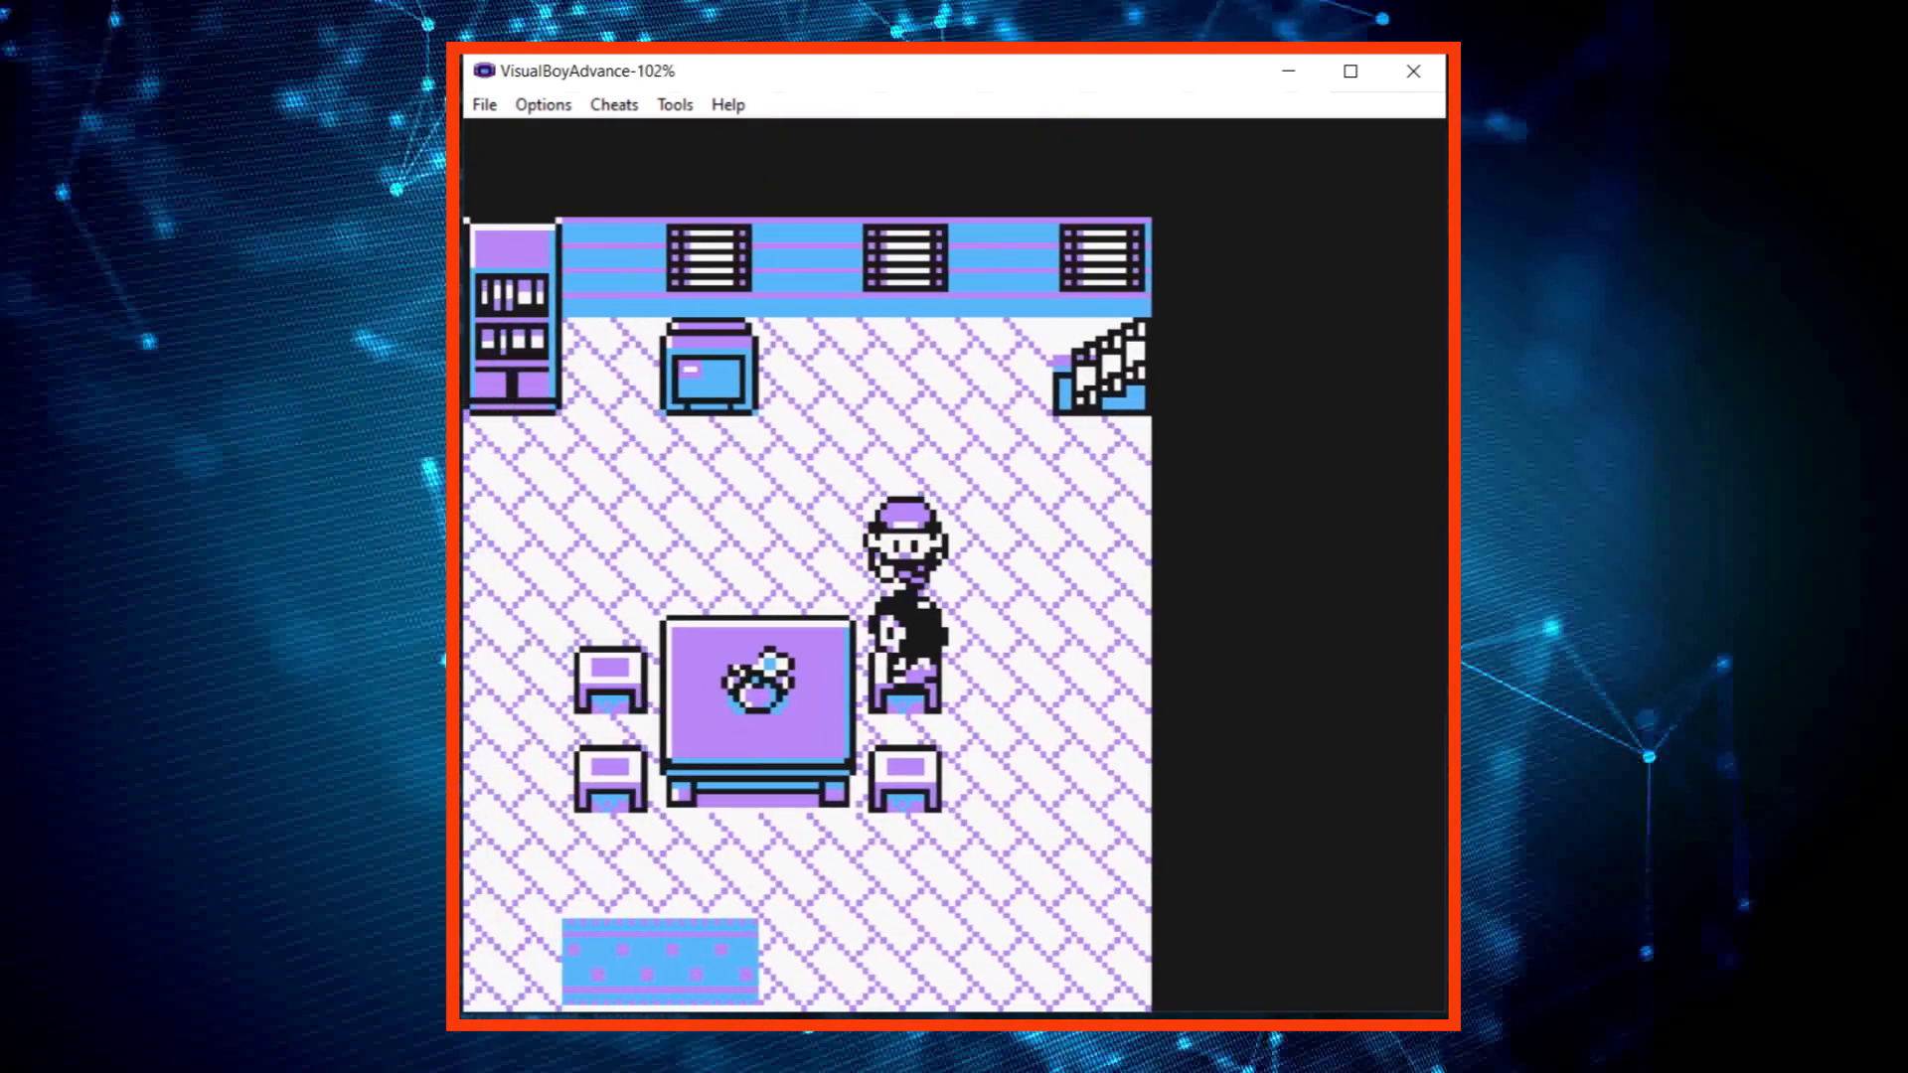
# - Walk around the table, leave the house by the doormat, and go to the path beside the pond
pyautogui.press('Left')
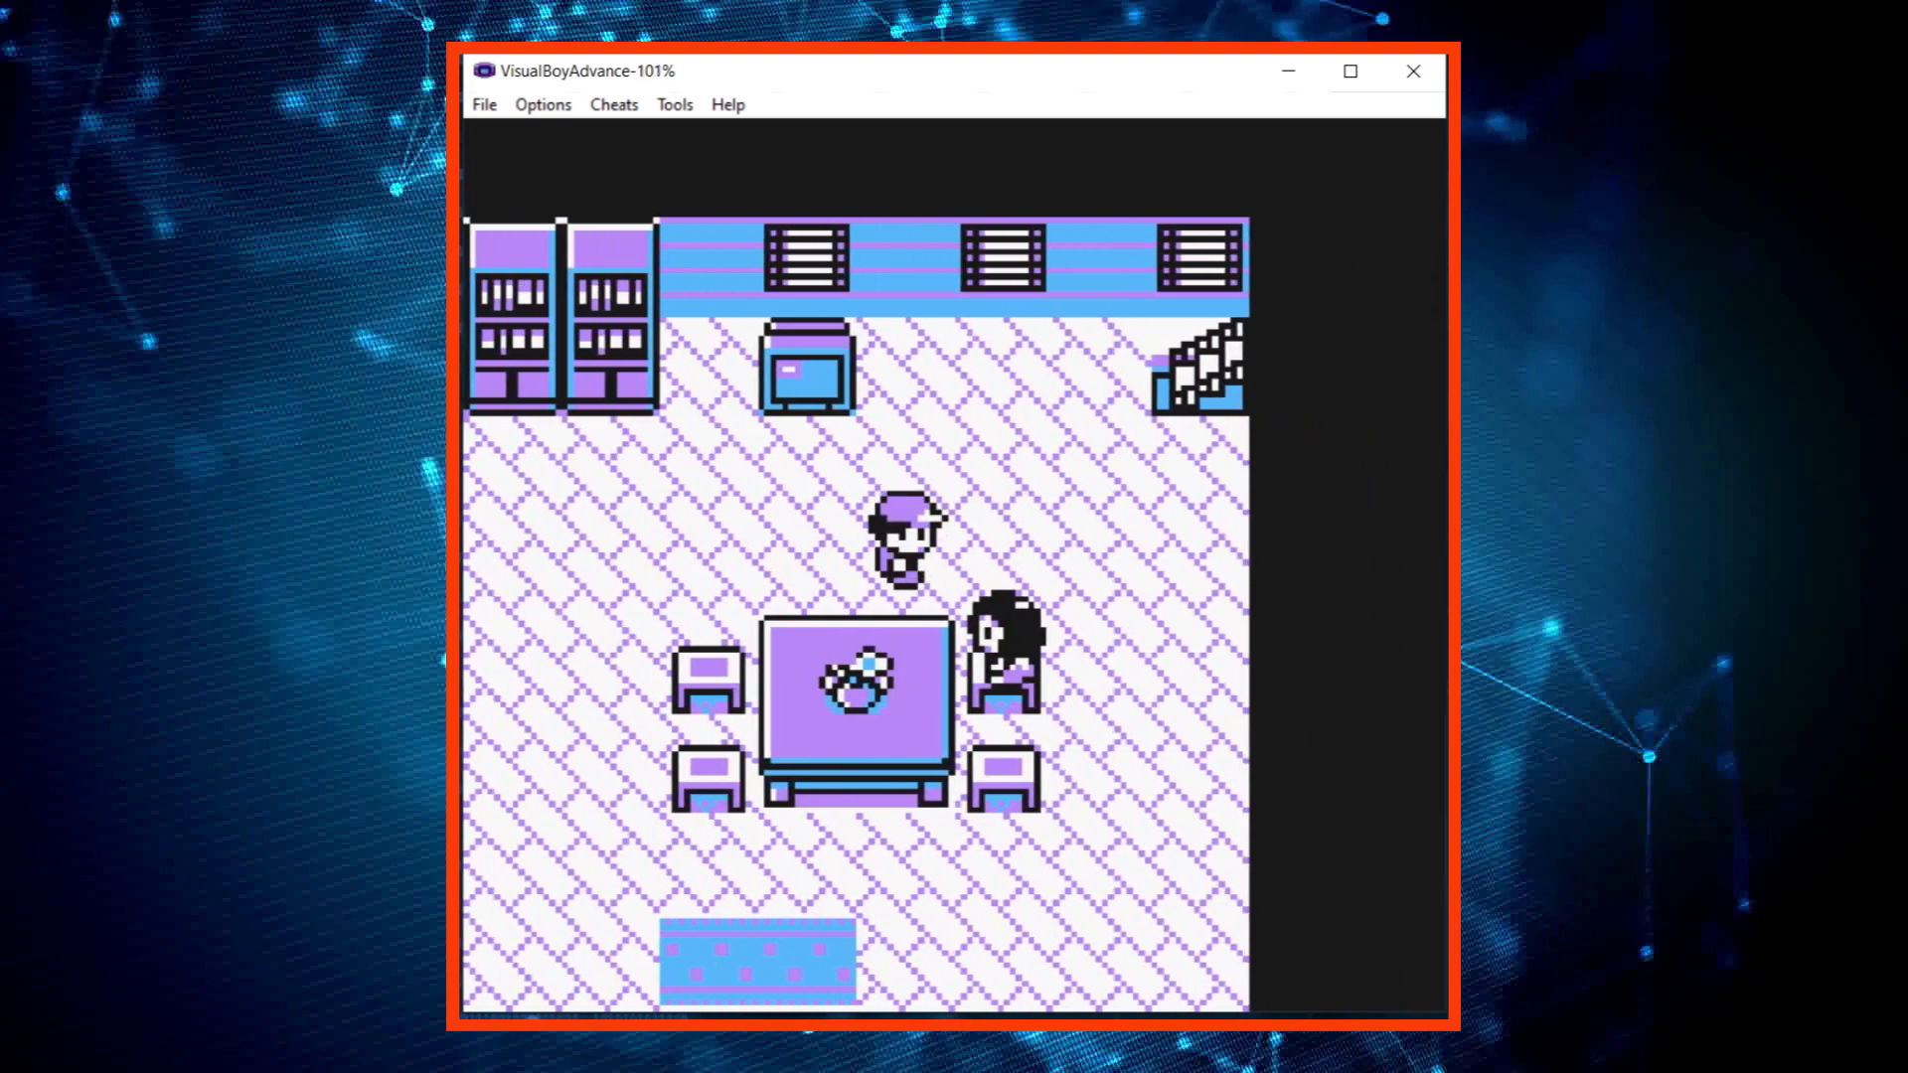
pyautogui.press('Left')
pyautogui.press('Down')
pyautogui.press('Down')
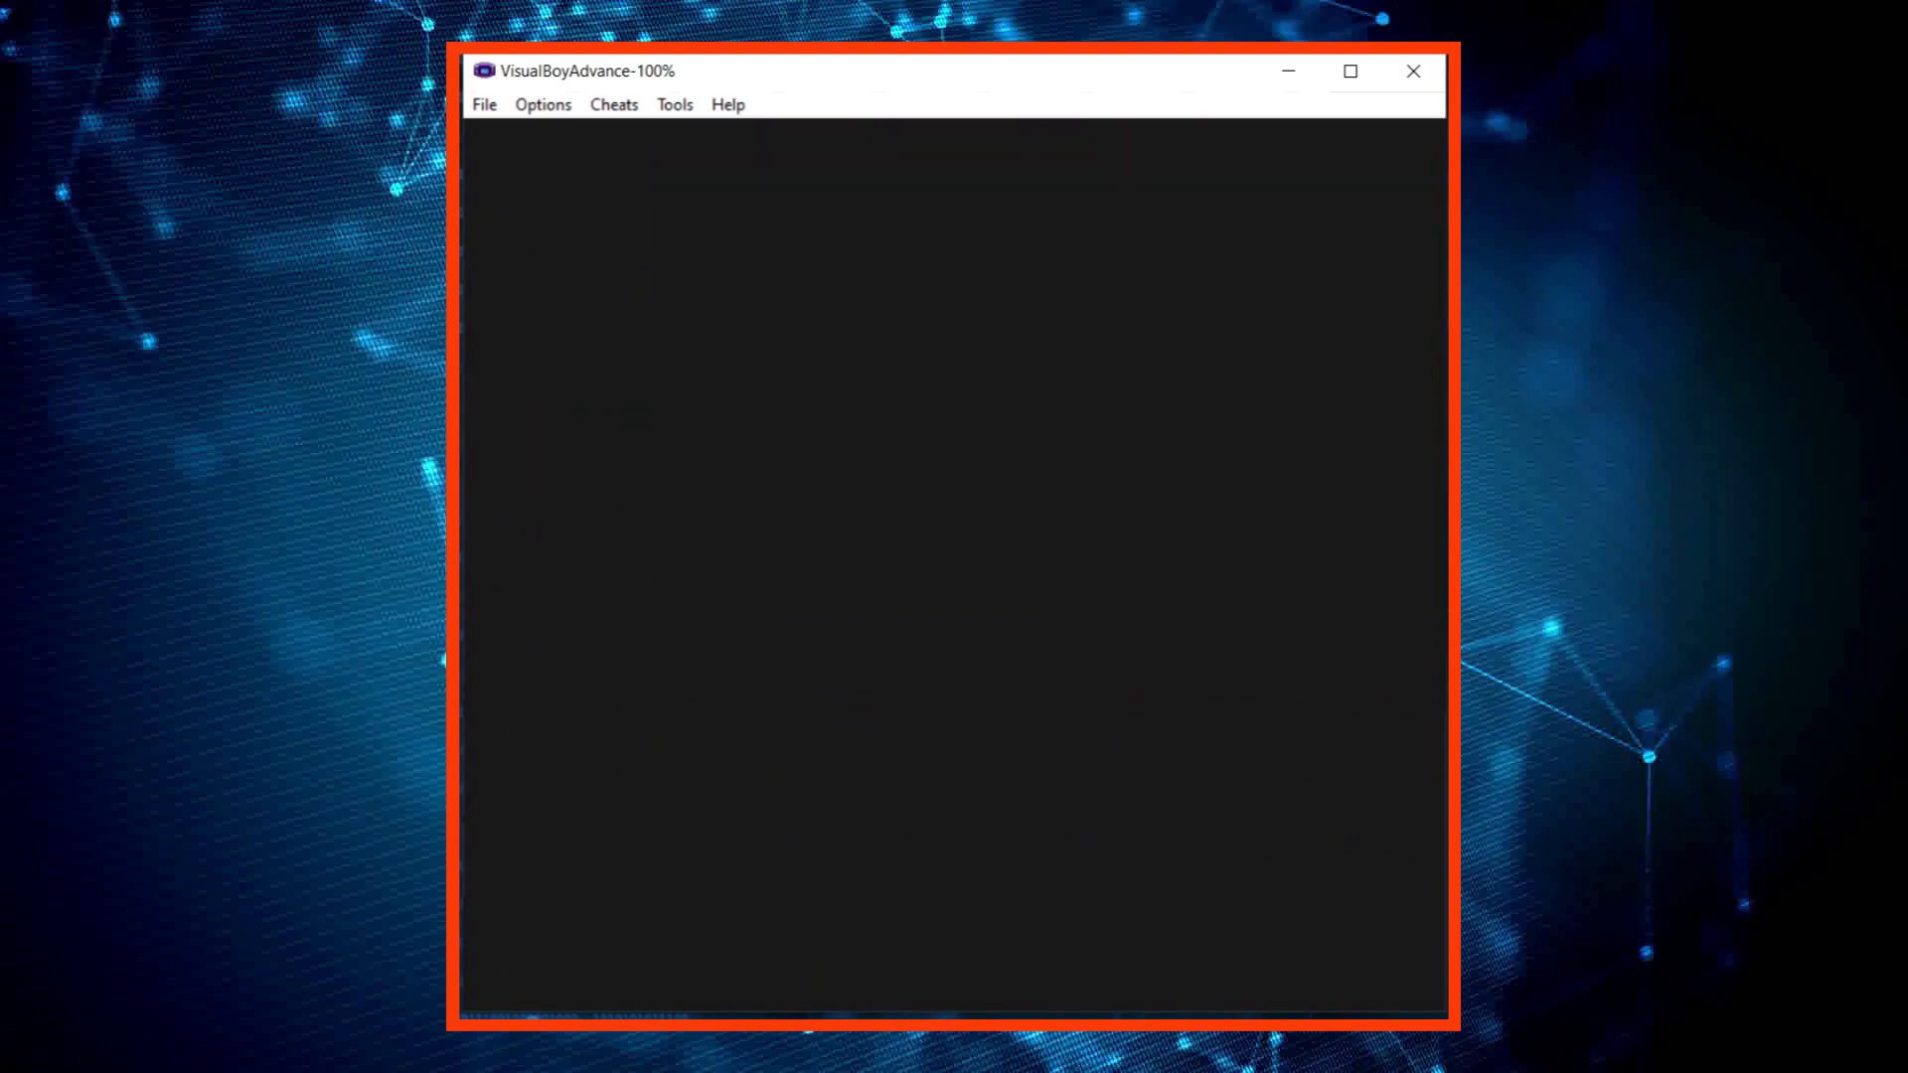
pyautogui.press('Down')
pyautogui.press('Left')
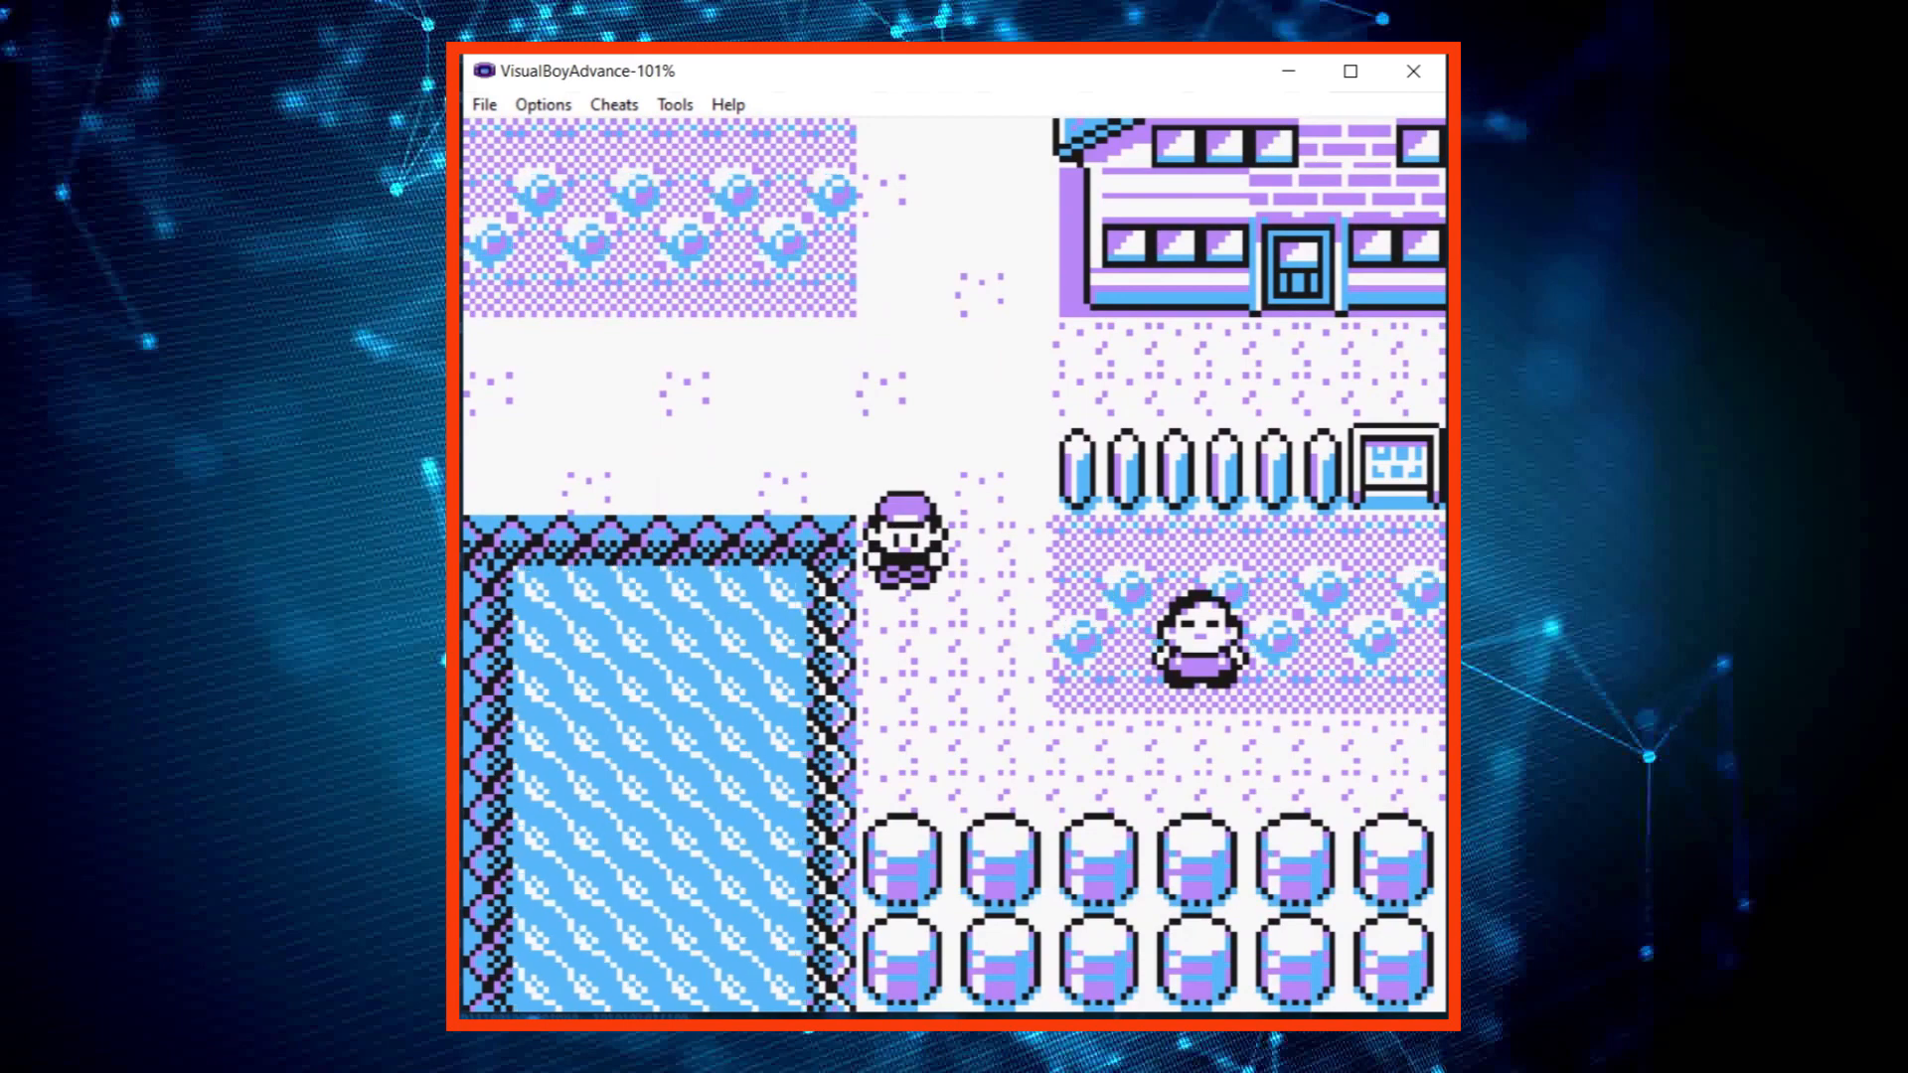
pyautogui.press('Down')
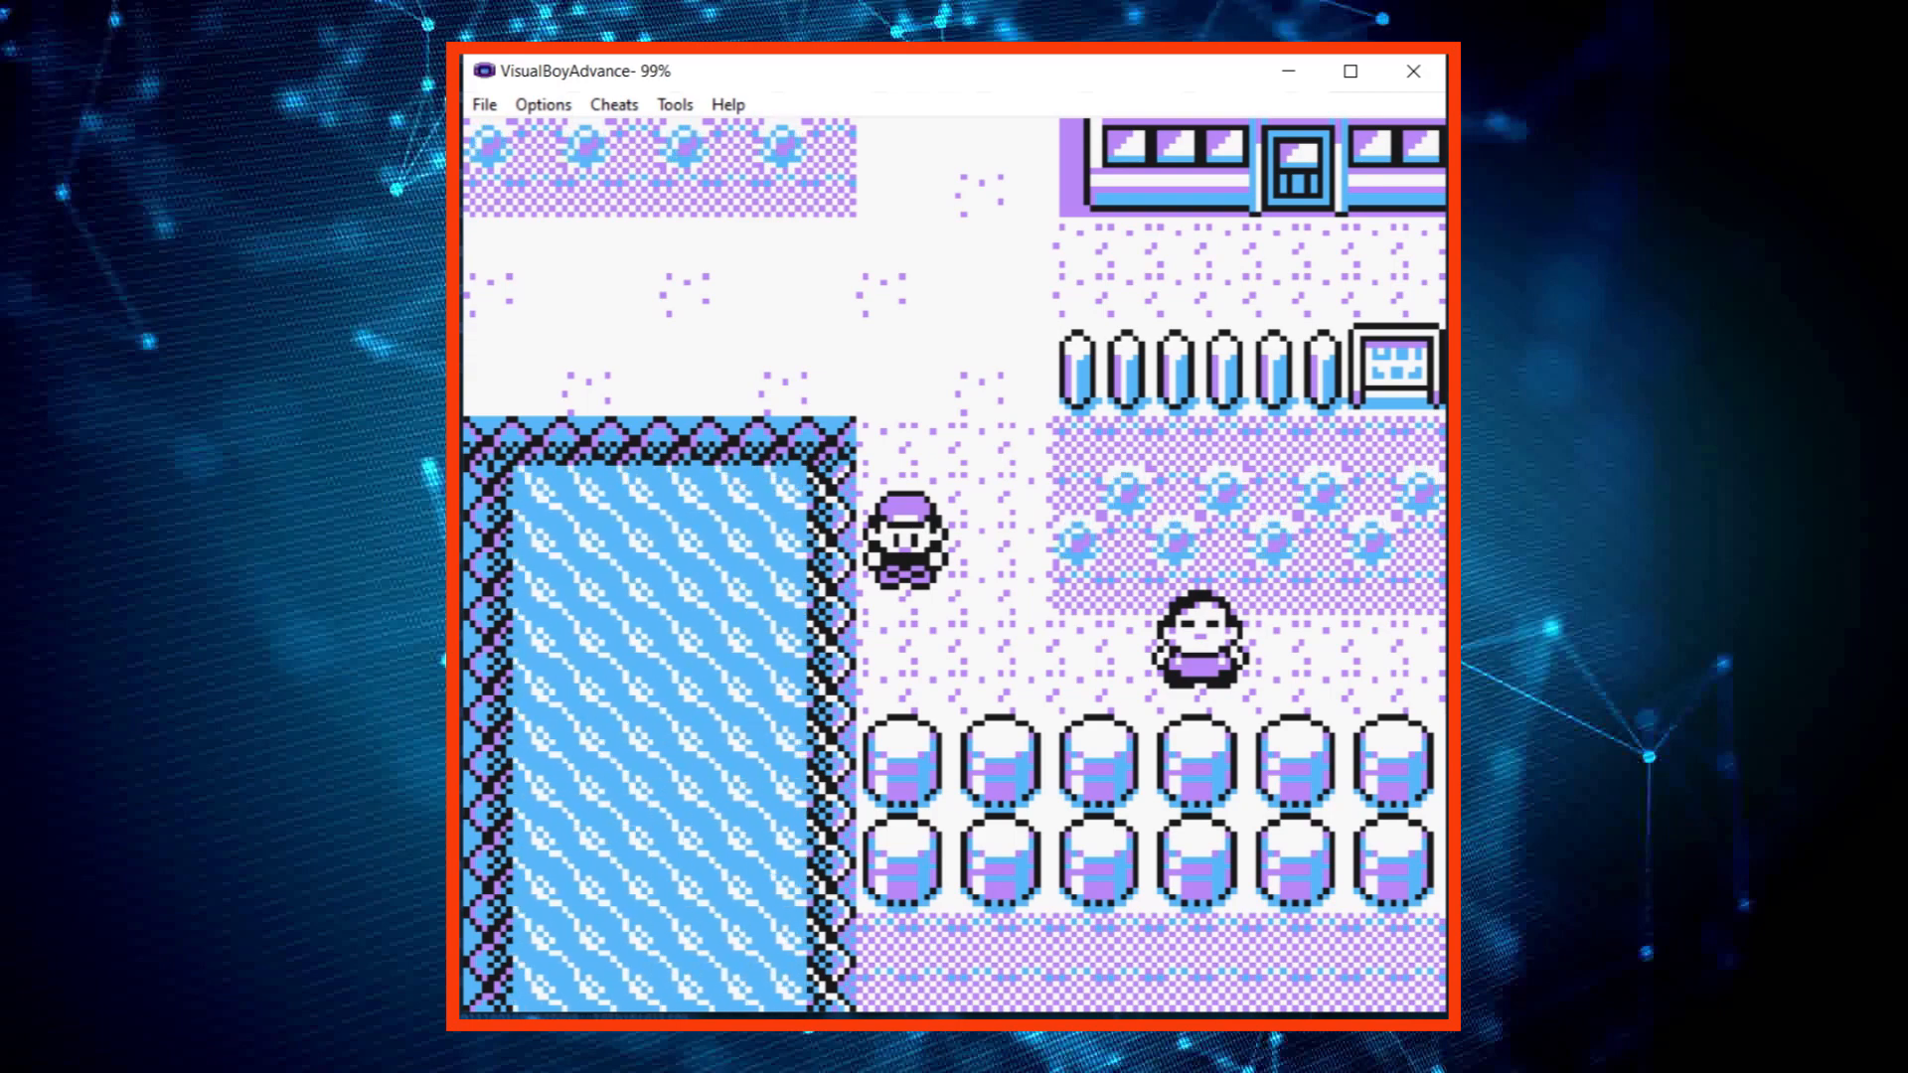
# - Walk the character from the pond to the large building's door and enter it
pyautogui.press('Up')
pyautogui.press('Up')
pyautogui.press('Up')
pyautogui.press('Right')
pyautogui.press('Right')
pyautogui.press('Right')
pyautogui.press('Right')
pyautogui.press('Up')
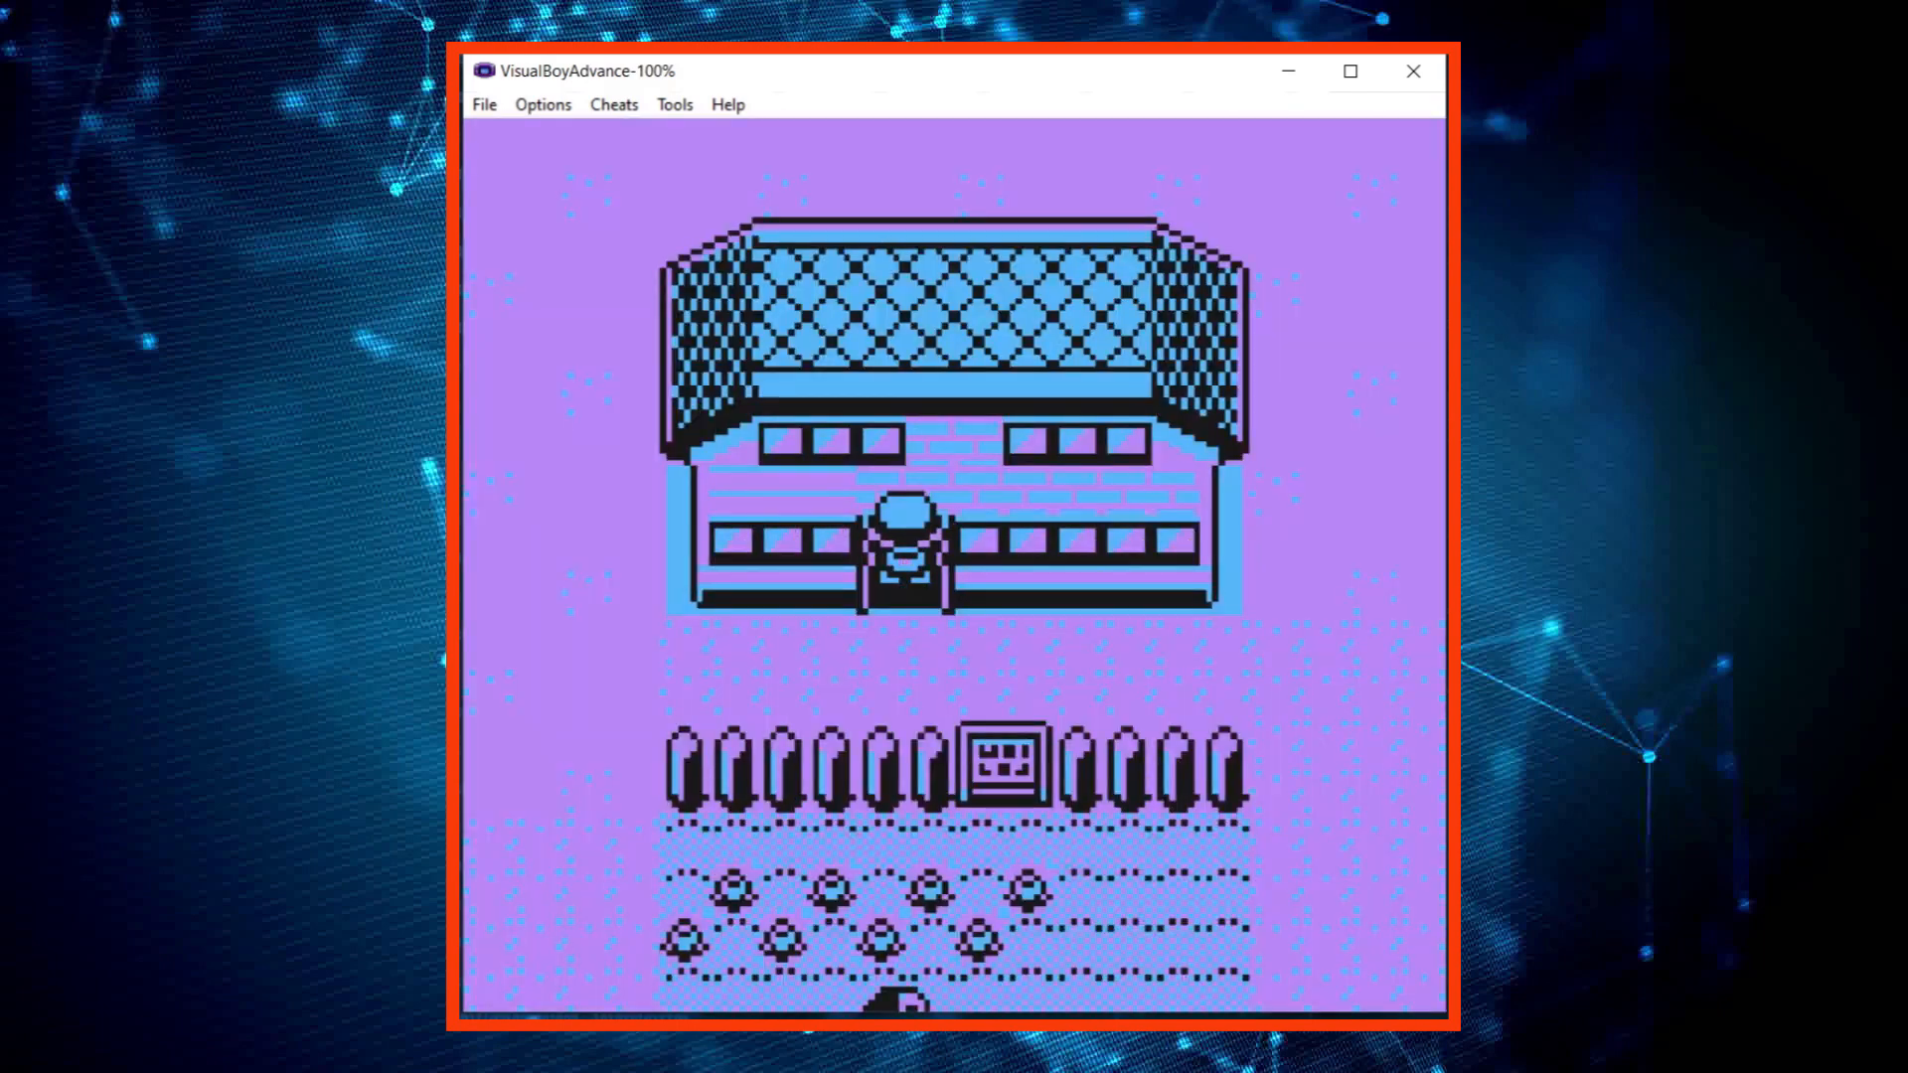
# - Walk up the laboratory's central aisle between the bookshelves to the table holding the ball
pyautogui.press('Up')
pyautogui.press('Up')
pyautogui.press('Up')
pyautogui.press('Up')
pyautogui.press('Up')
pyautogui.press('Up')
pyautogui.press('Up')
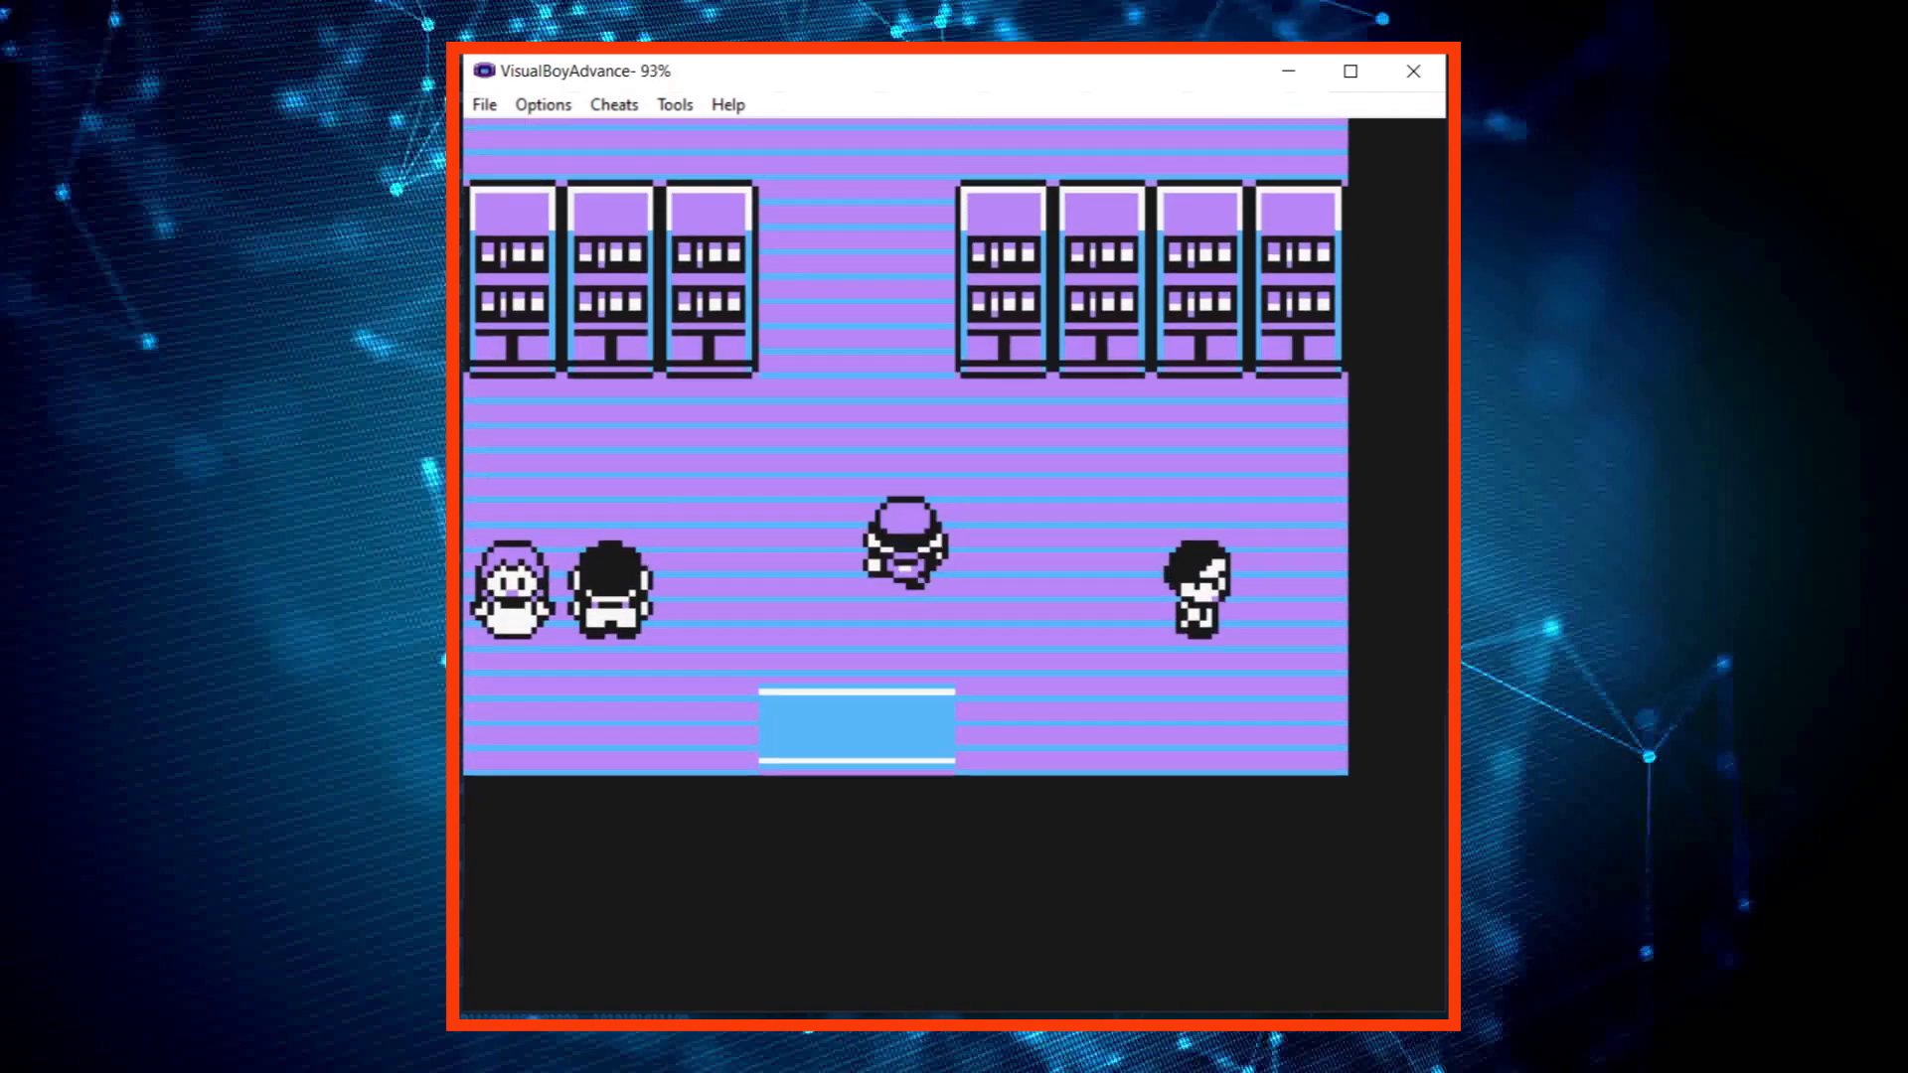
pyautogui.press('Up')
pyautogui.press('Up')
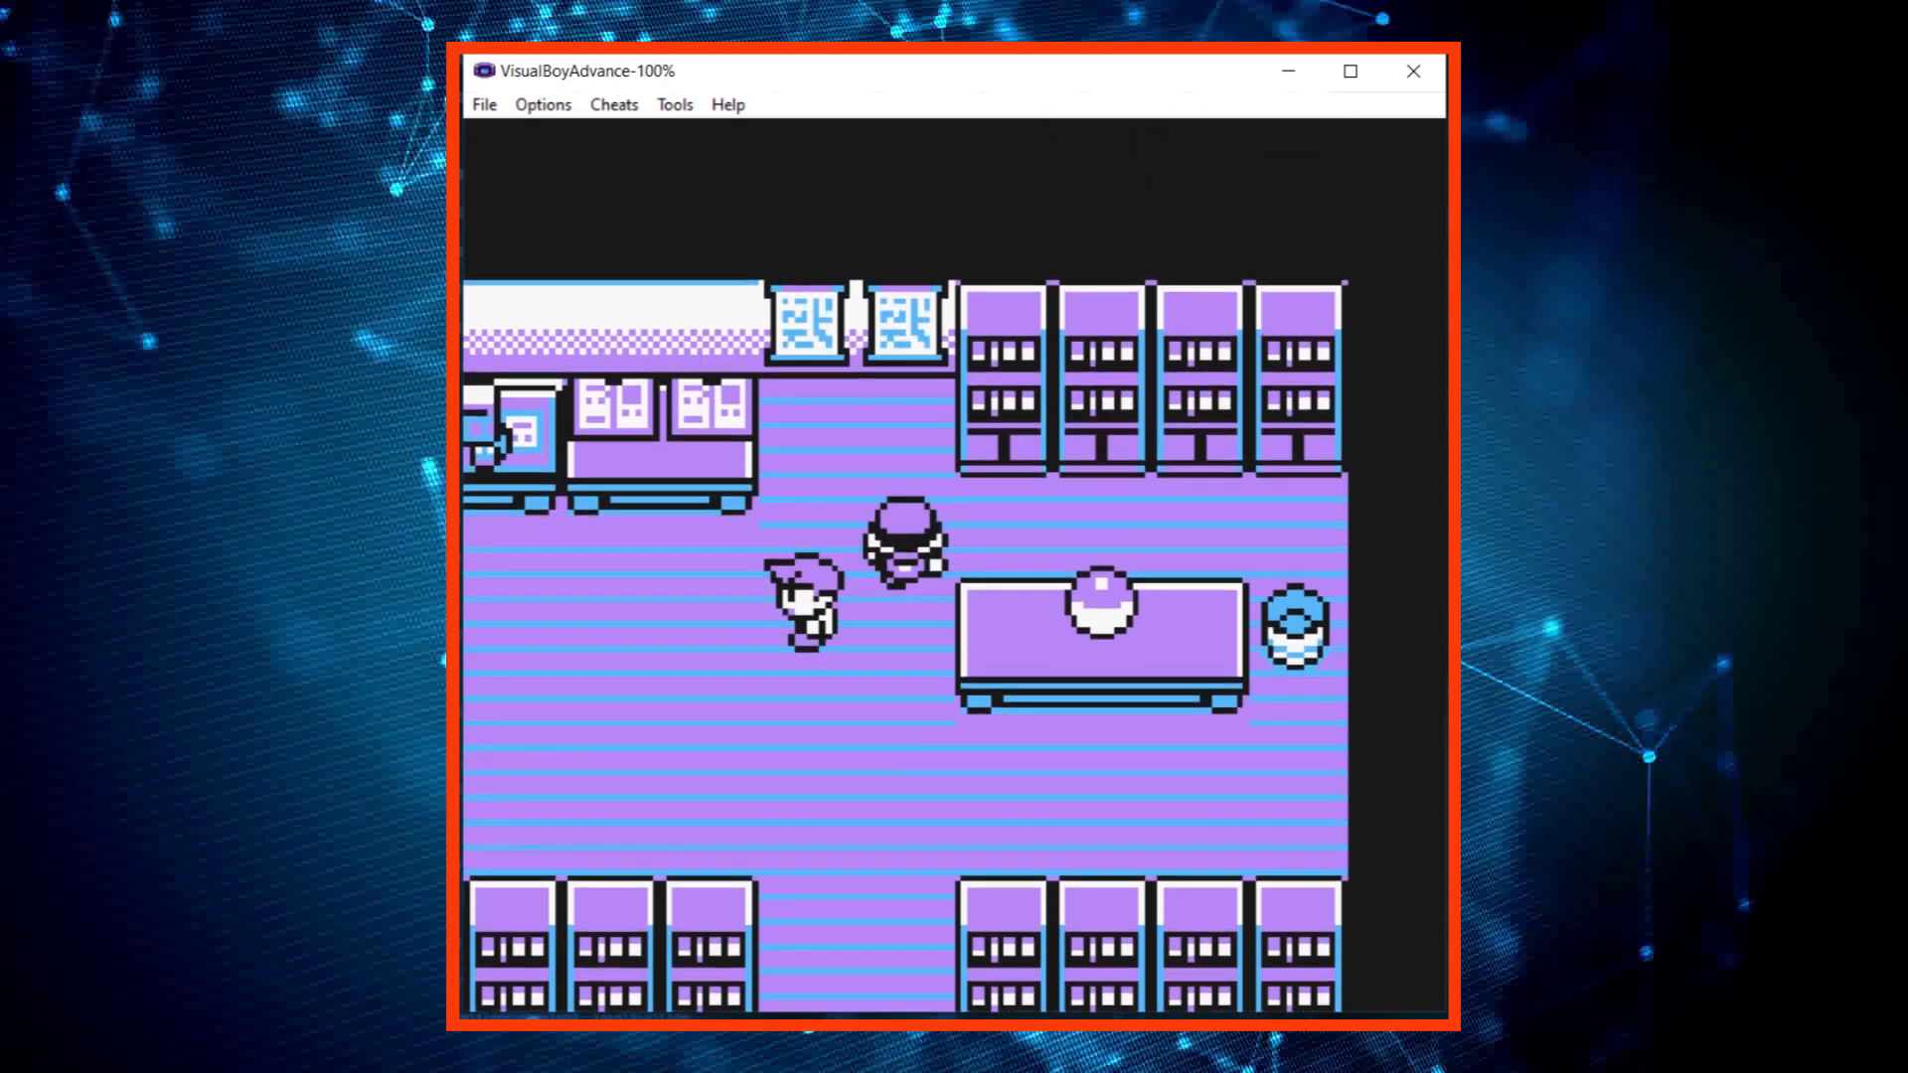
# - Walk the character behind the ball table to the end of the bookshelf row
pyautogui.press('Right')
pyautogui.press('Right')
pyautogui.press('Right')
pyautogui.press('Right')
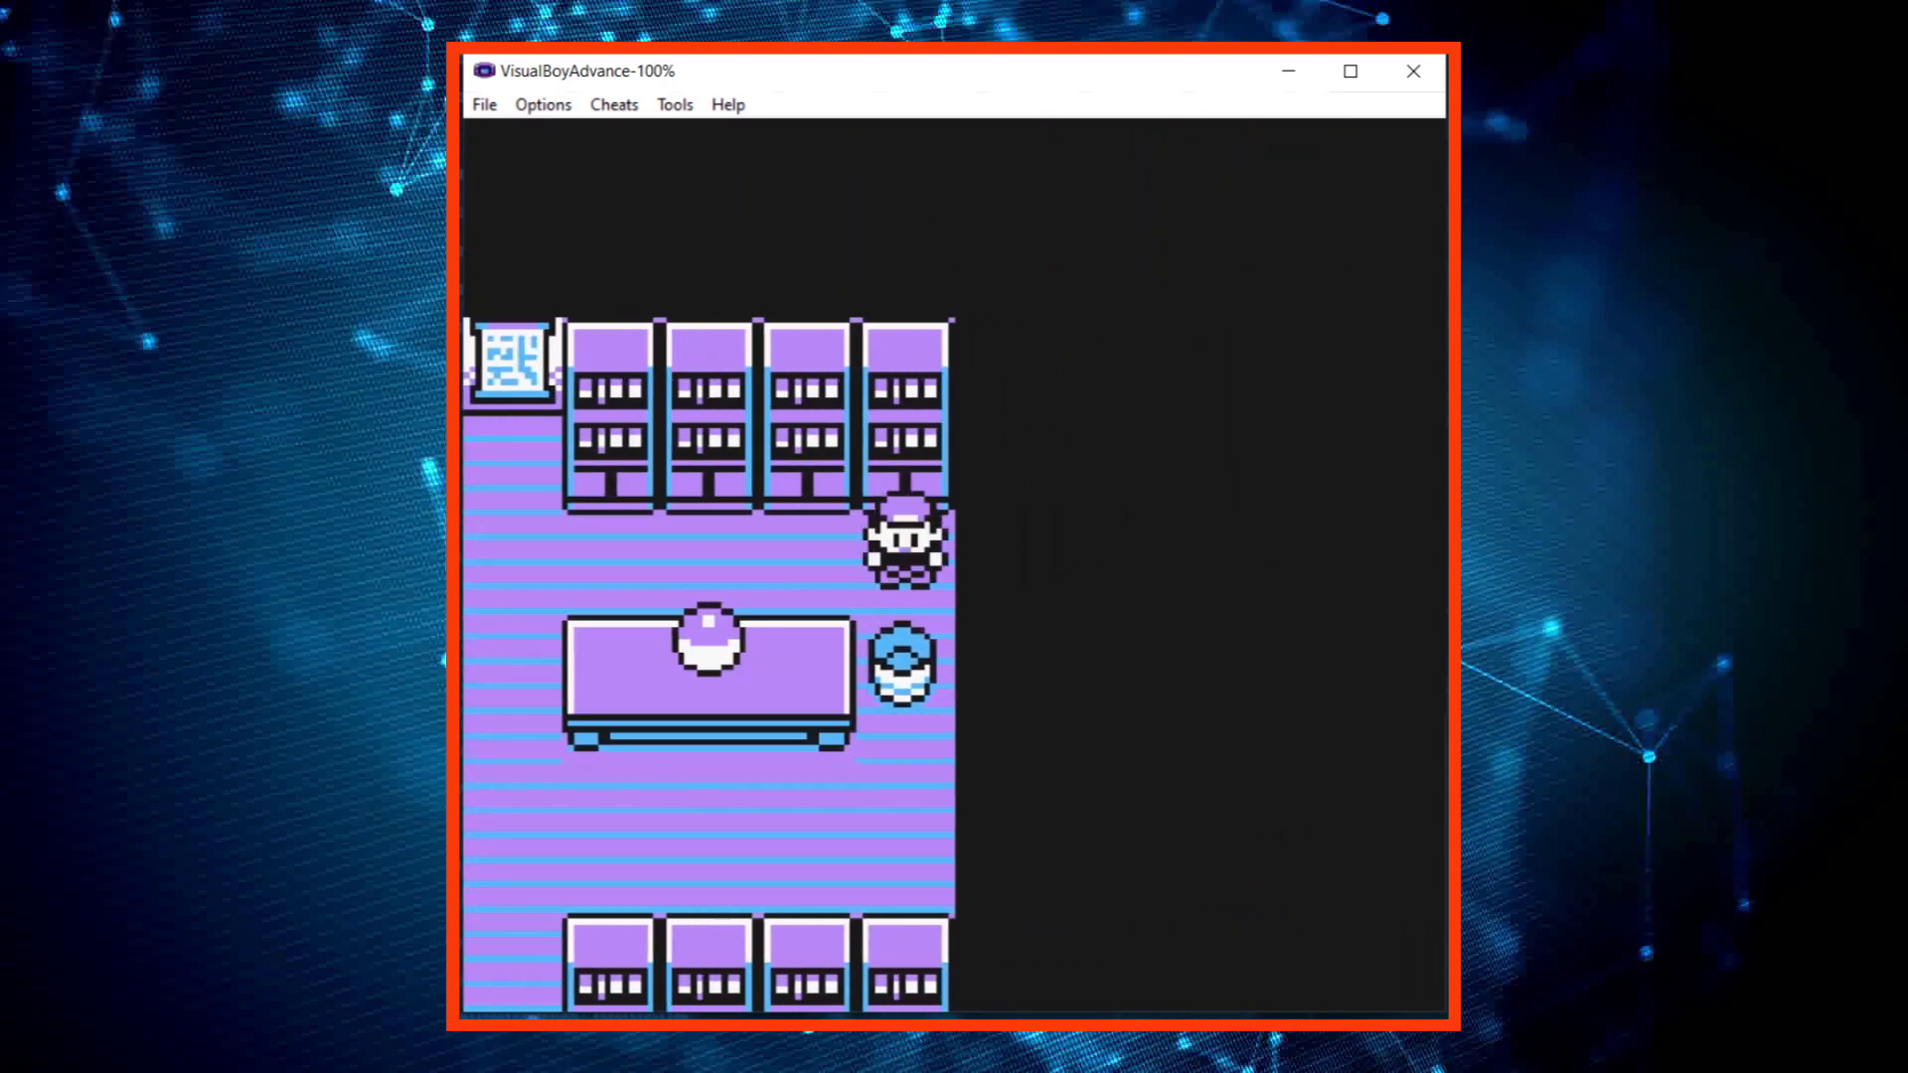
# - Walk the character across the laboratory to the computer desk at the opposite wall and face it
pyautogui.press('Left')
pyautogui.press('Left')
pyautogui.press('Left')
pyautogui.press('Left')
pyautogui.press('Left')
pyautogui.press('Left')
pyautogui.press('Left')
pyautogui.press('Left')
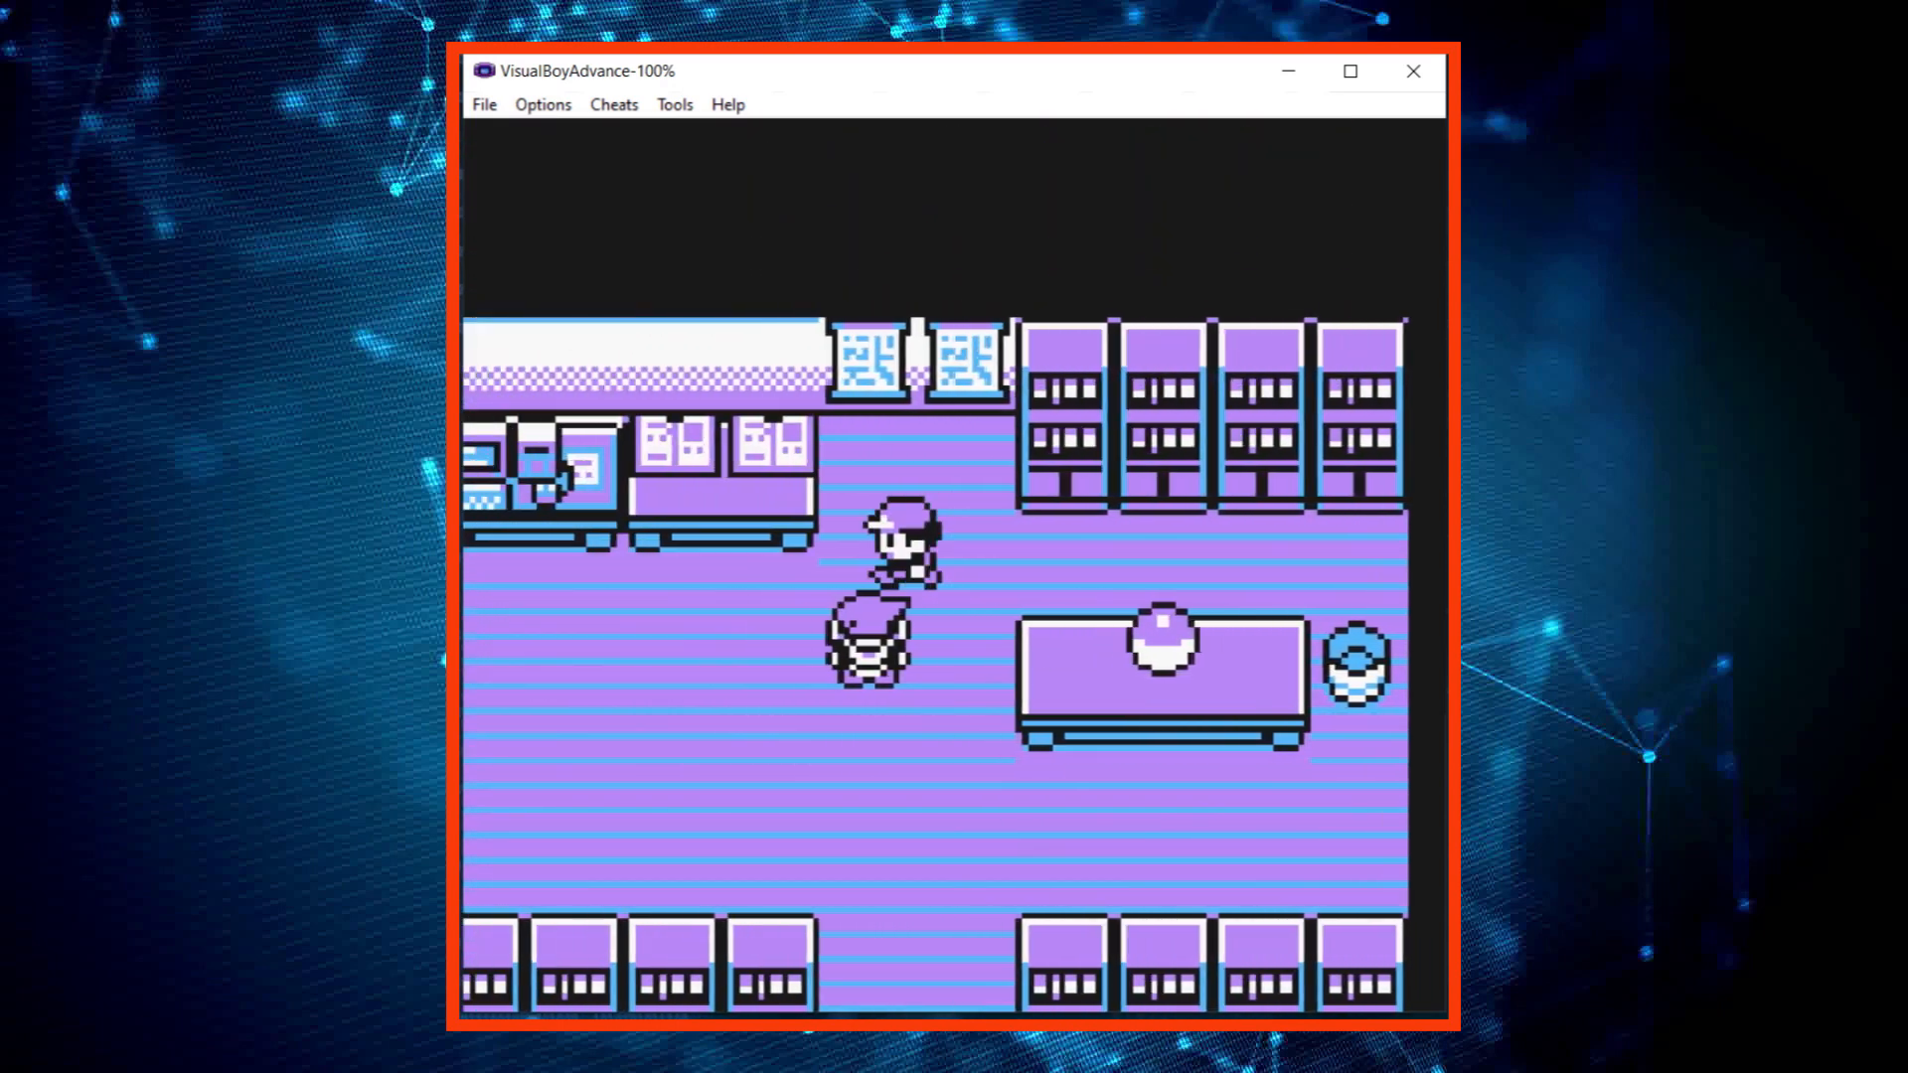
pyautogui.press('Left')
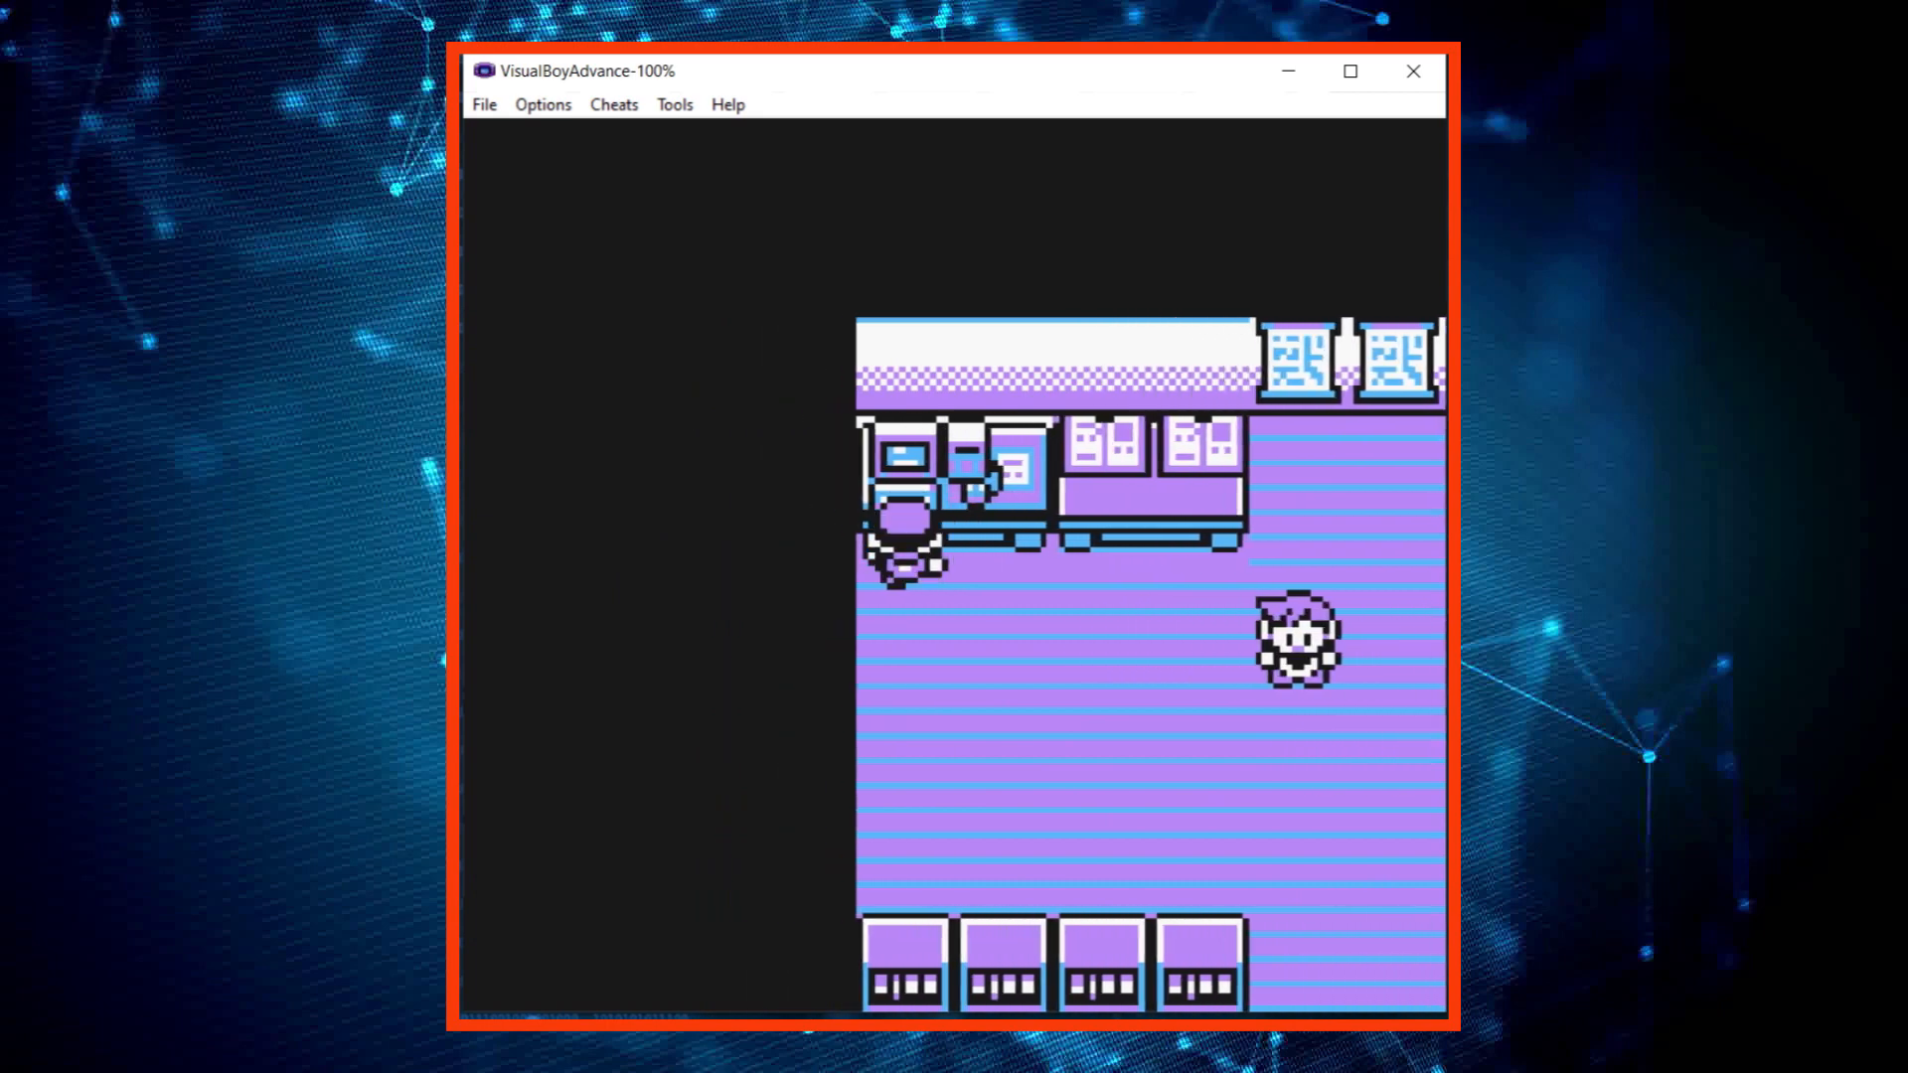
pyautogui.press('Down')
pyautogui.press('Up')
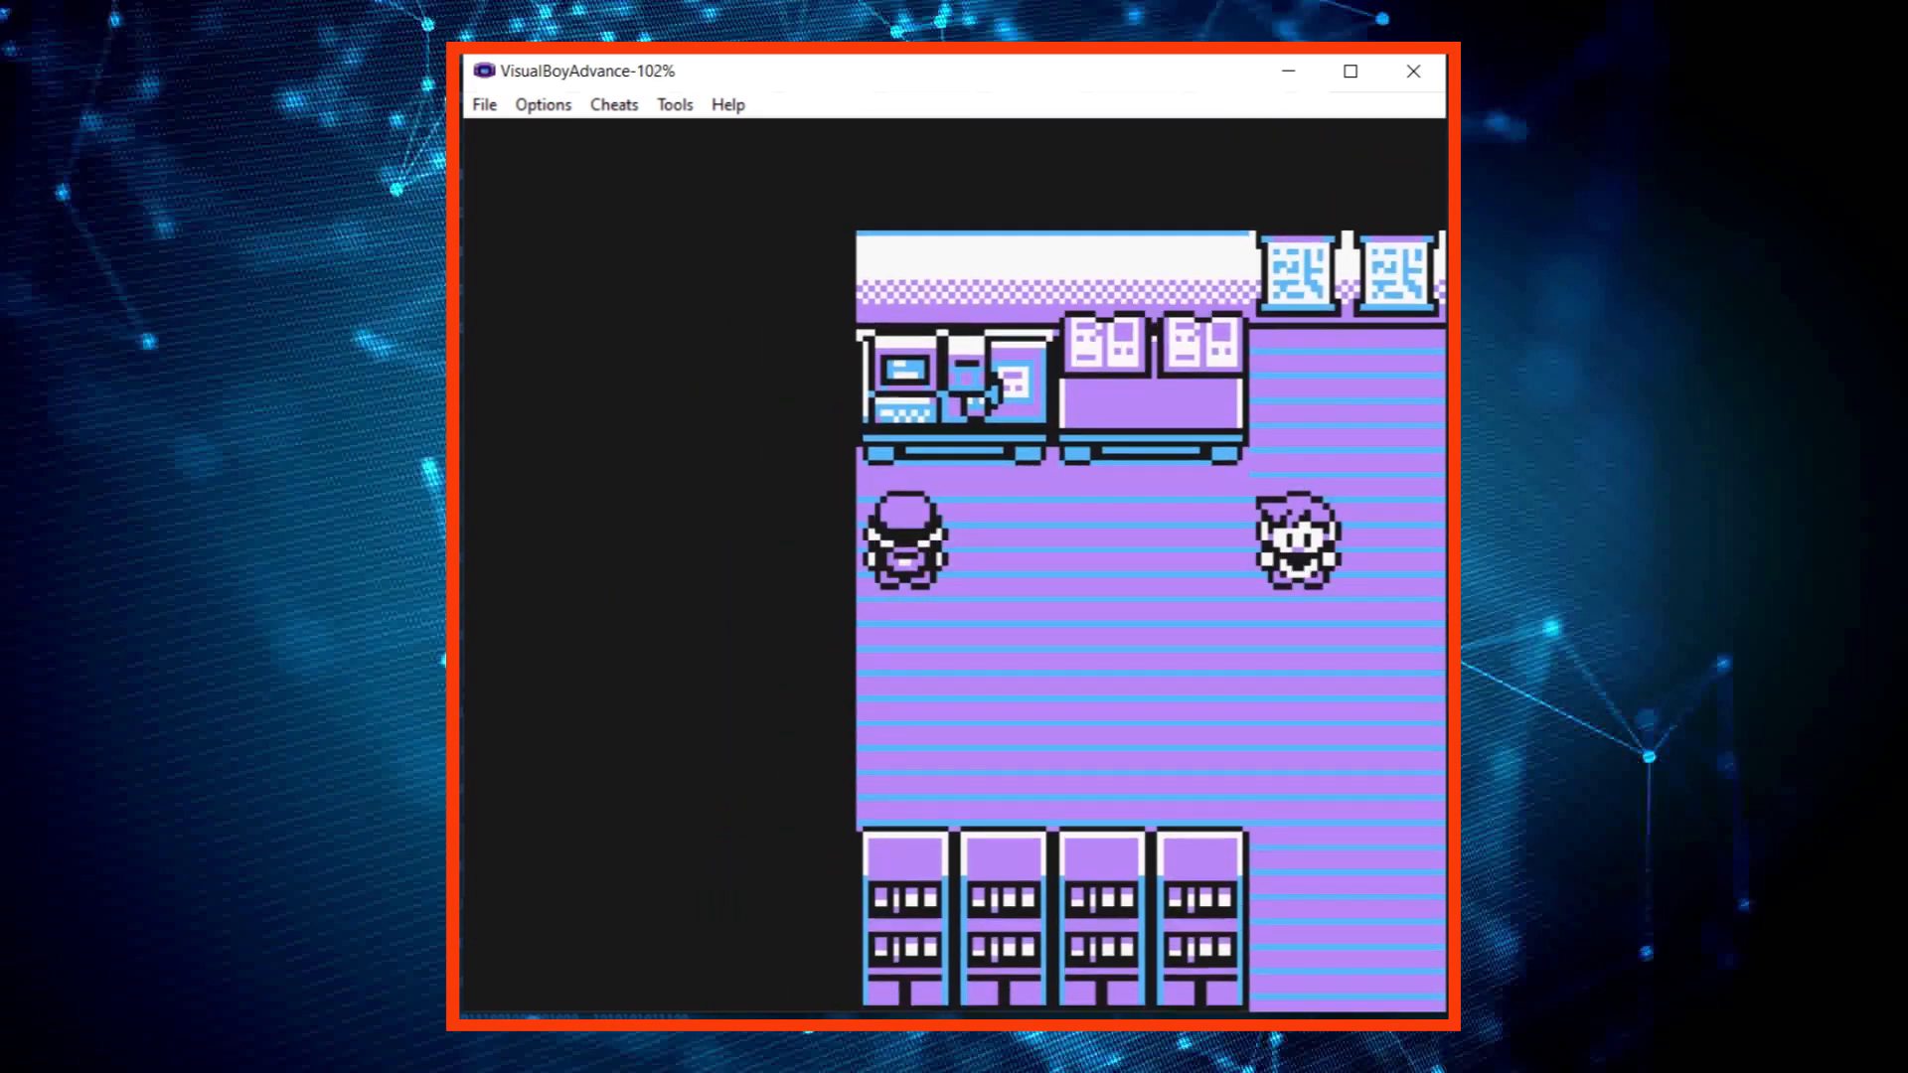
# - Walk from the computer desk through the central aisle to the two assistants in the laboratory's entrance area
pyautogui.press('Right')
pyautogui.press('Down')
pyautogui.press('Down')
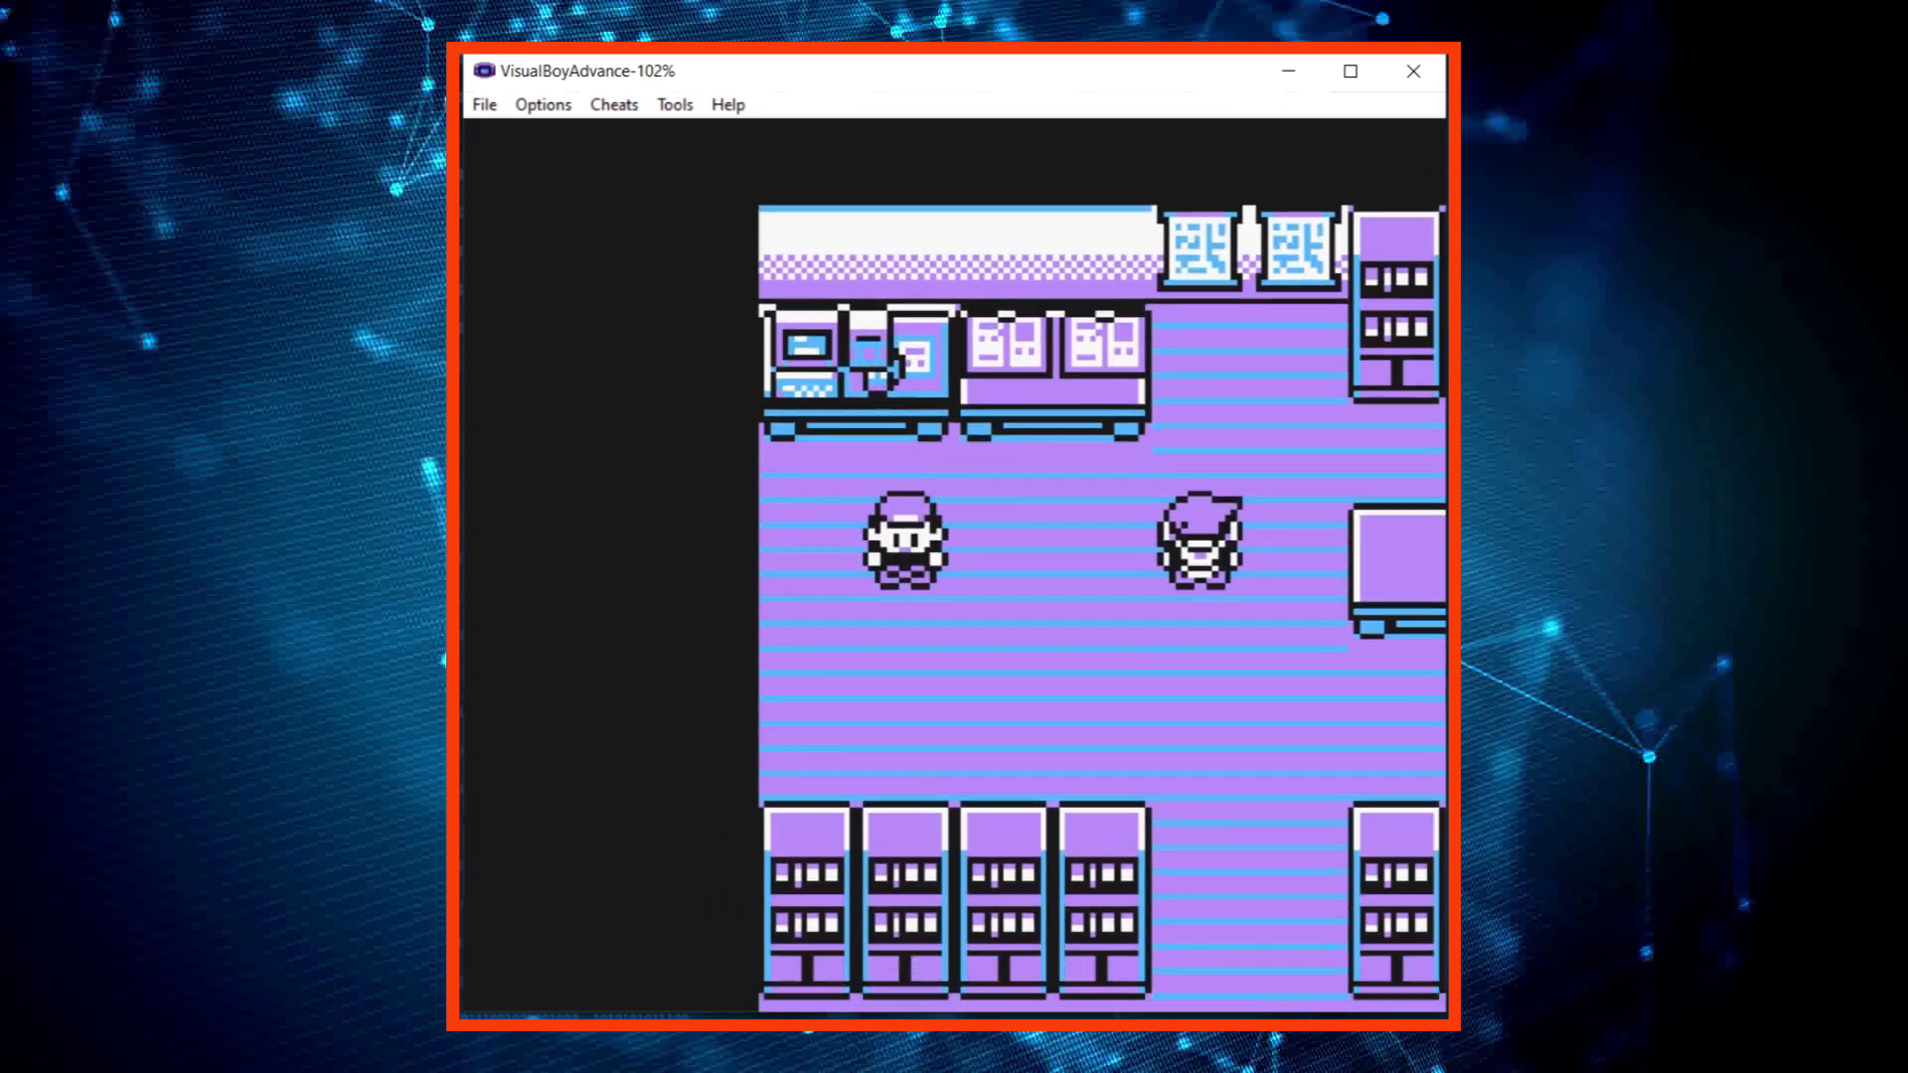
pyautogui.press('Right')
pyautogui.press('Right')
pyautogui.press('Right')
pyautogui.press('Down')
pyautogui.press('Down')
pyautogui.press('Down')
pyautogui.press('Down')
pyautogui.press('Left')
pyautogui.press('Left')
pyautogui.press('Left')
pyautogui.press('Down')
pyautogui.press('Down')
pyautogui.press('Down')
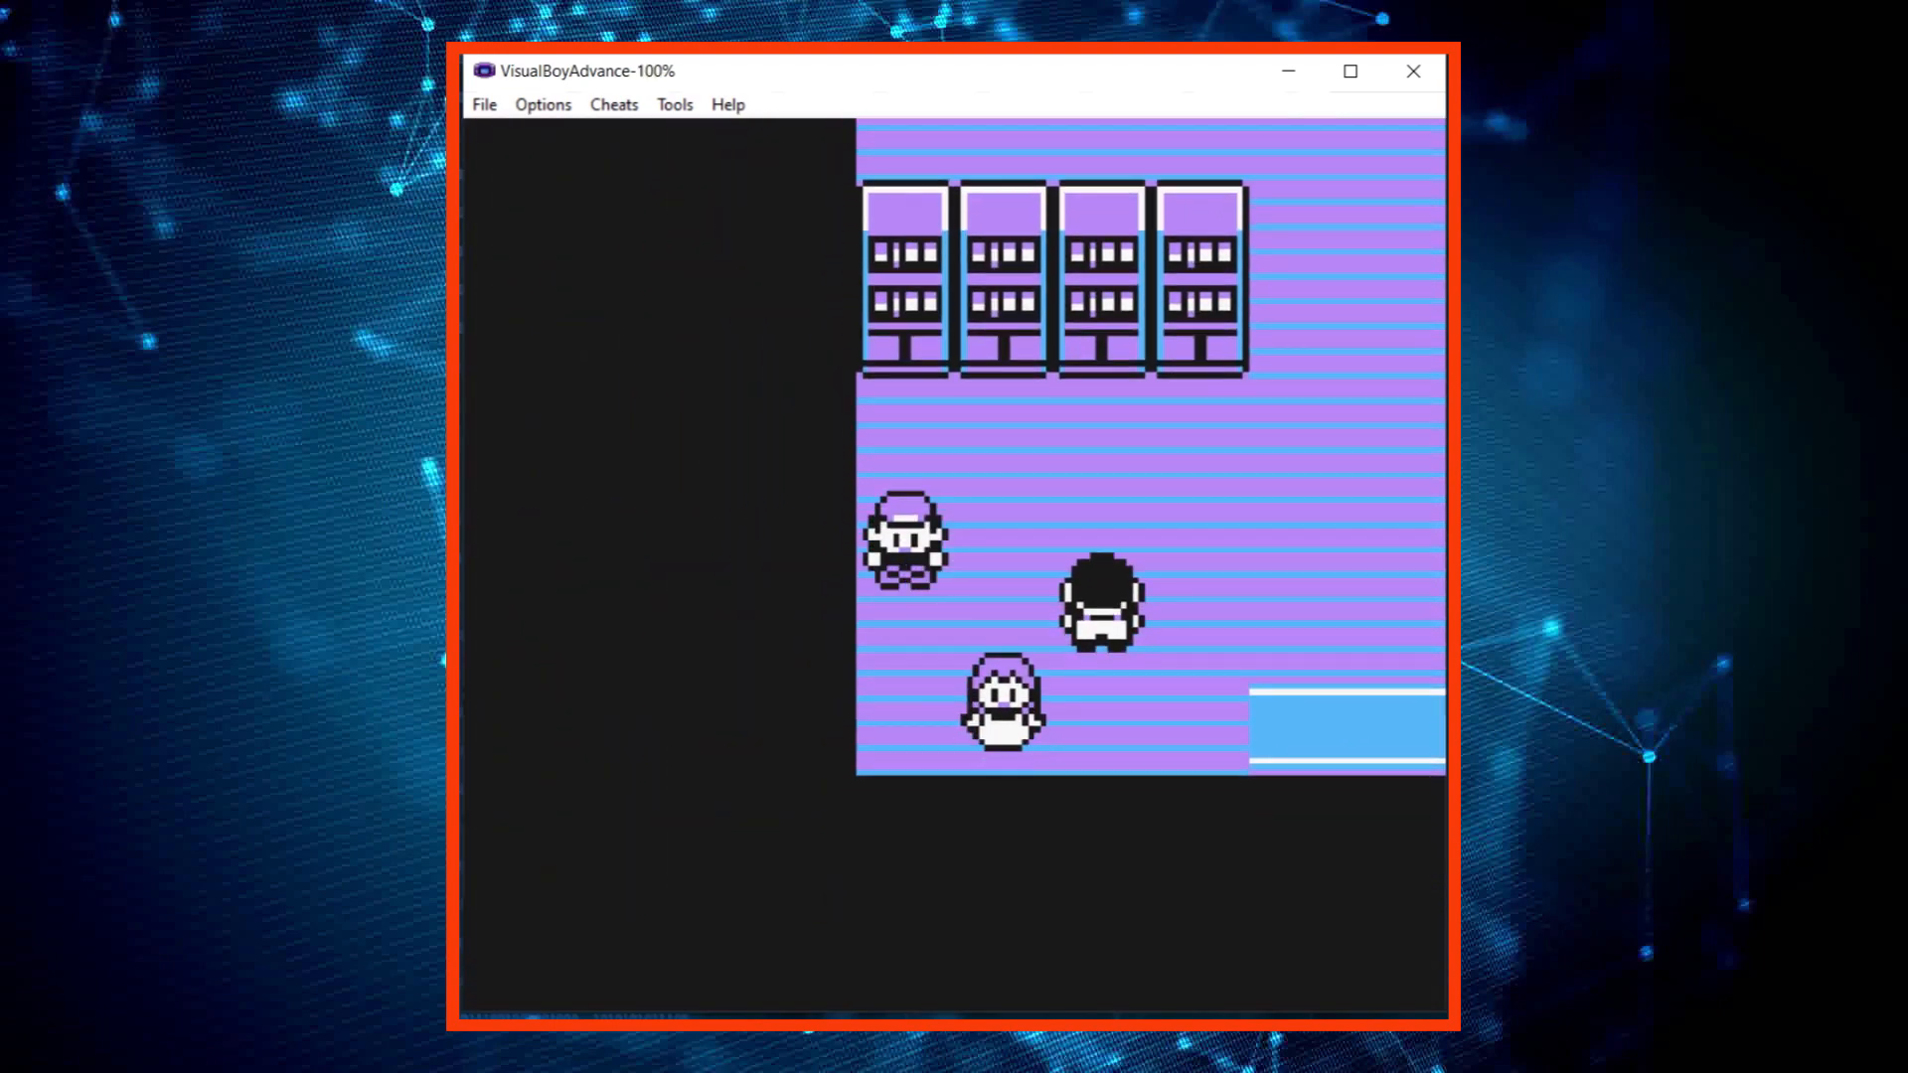
# - Walk across the laboratory entrance area, around the lone assistant, and back along the bookshelves to the aisle
pyautogui.press('Up')
pyautogui.press('Up')
pyautogui.press('Right')
pyautogui.press('Right')
pyautogui.press('Right')
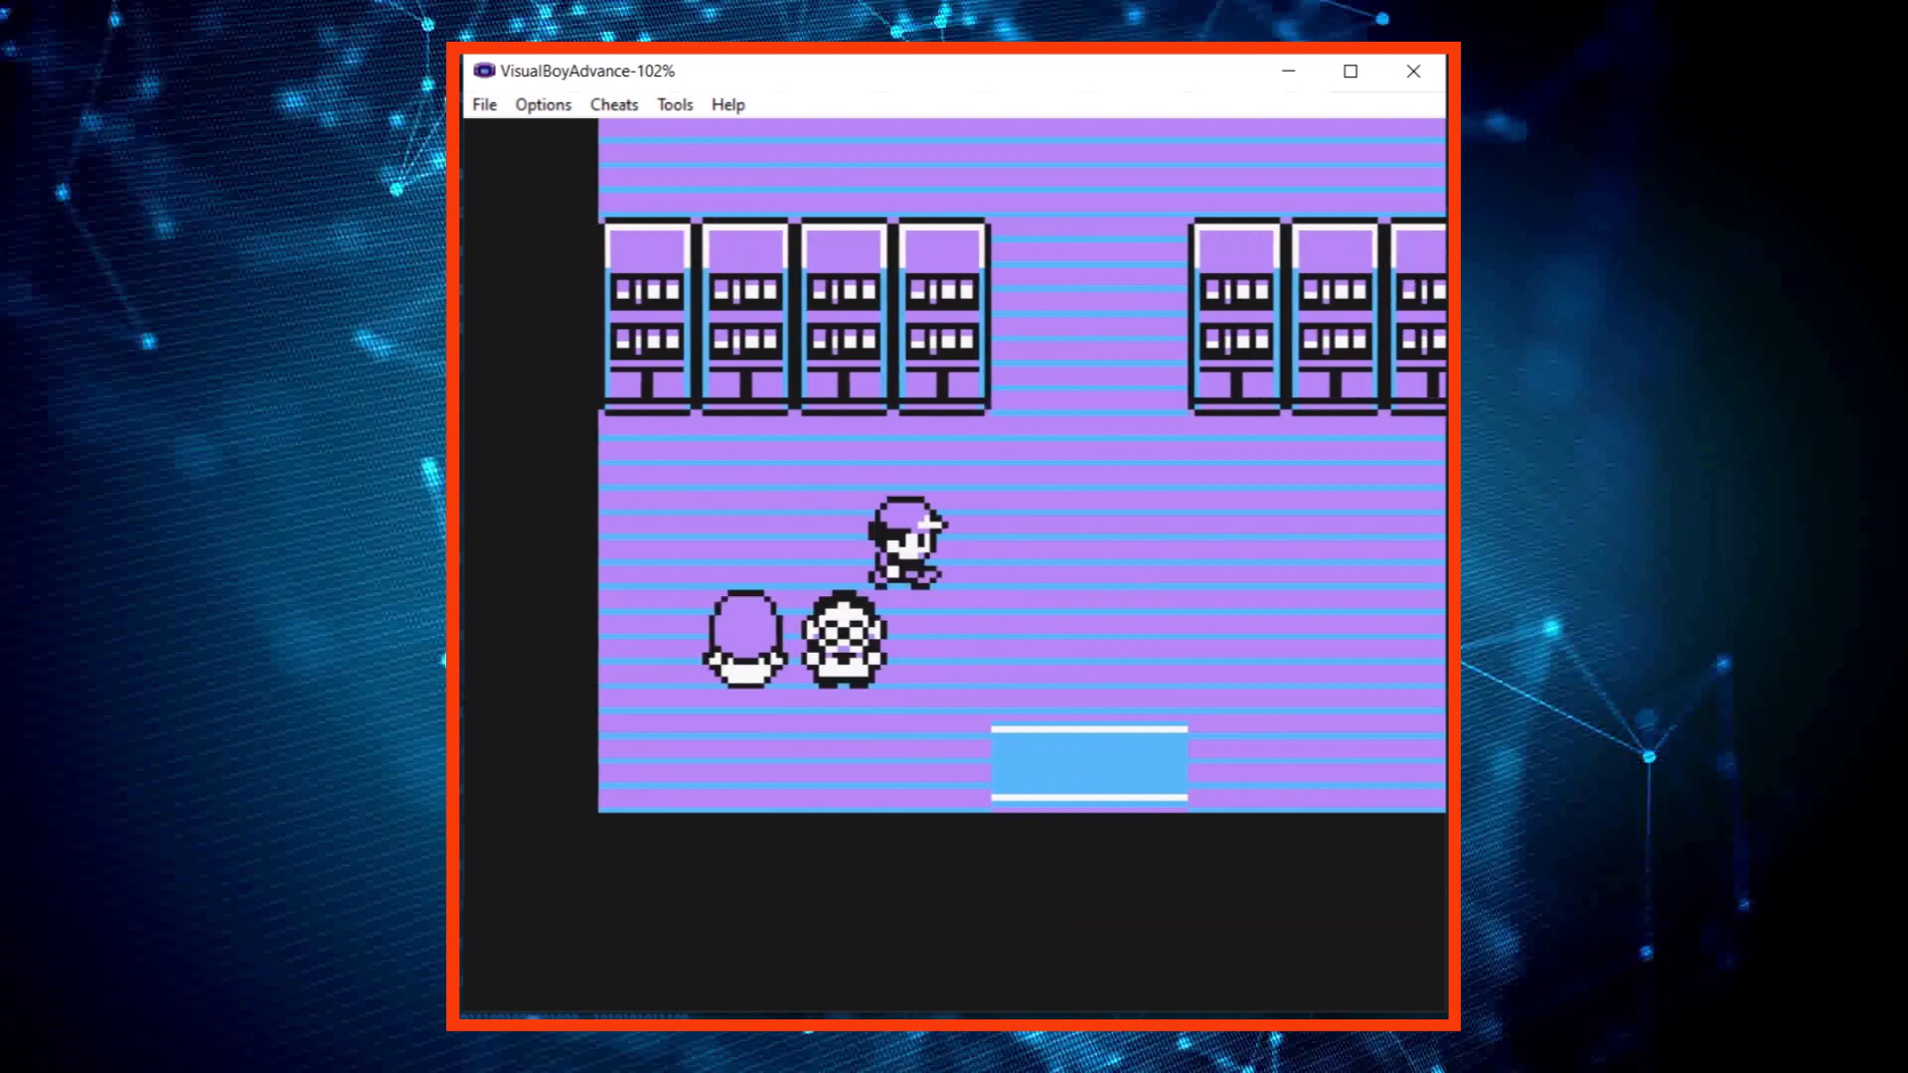
pyautogui.press('Down')
pyautogui.press('Down')
pyautogui.press('Right')
pyautogui.press('Right')
pyautogui.press('Right')
pyautogui.press('Right')
pyautogui.press('Right')
pyautogui.press('Right')
pyautogui.press('Up')
pyautogui.press('Up')
pyautogui.press('Left')
pyautogui.press('Left')
pyautogui.press('Left')
pyautogui.press('Left')
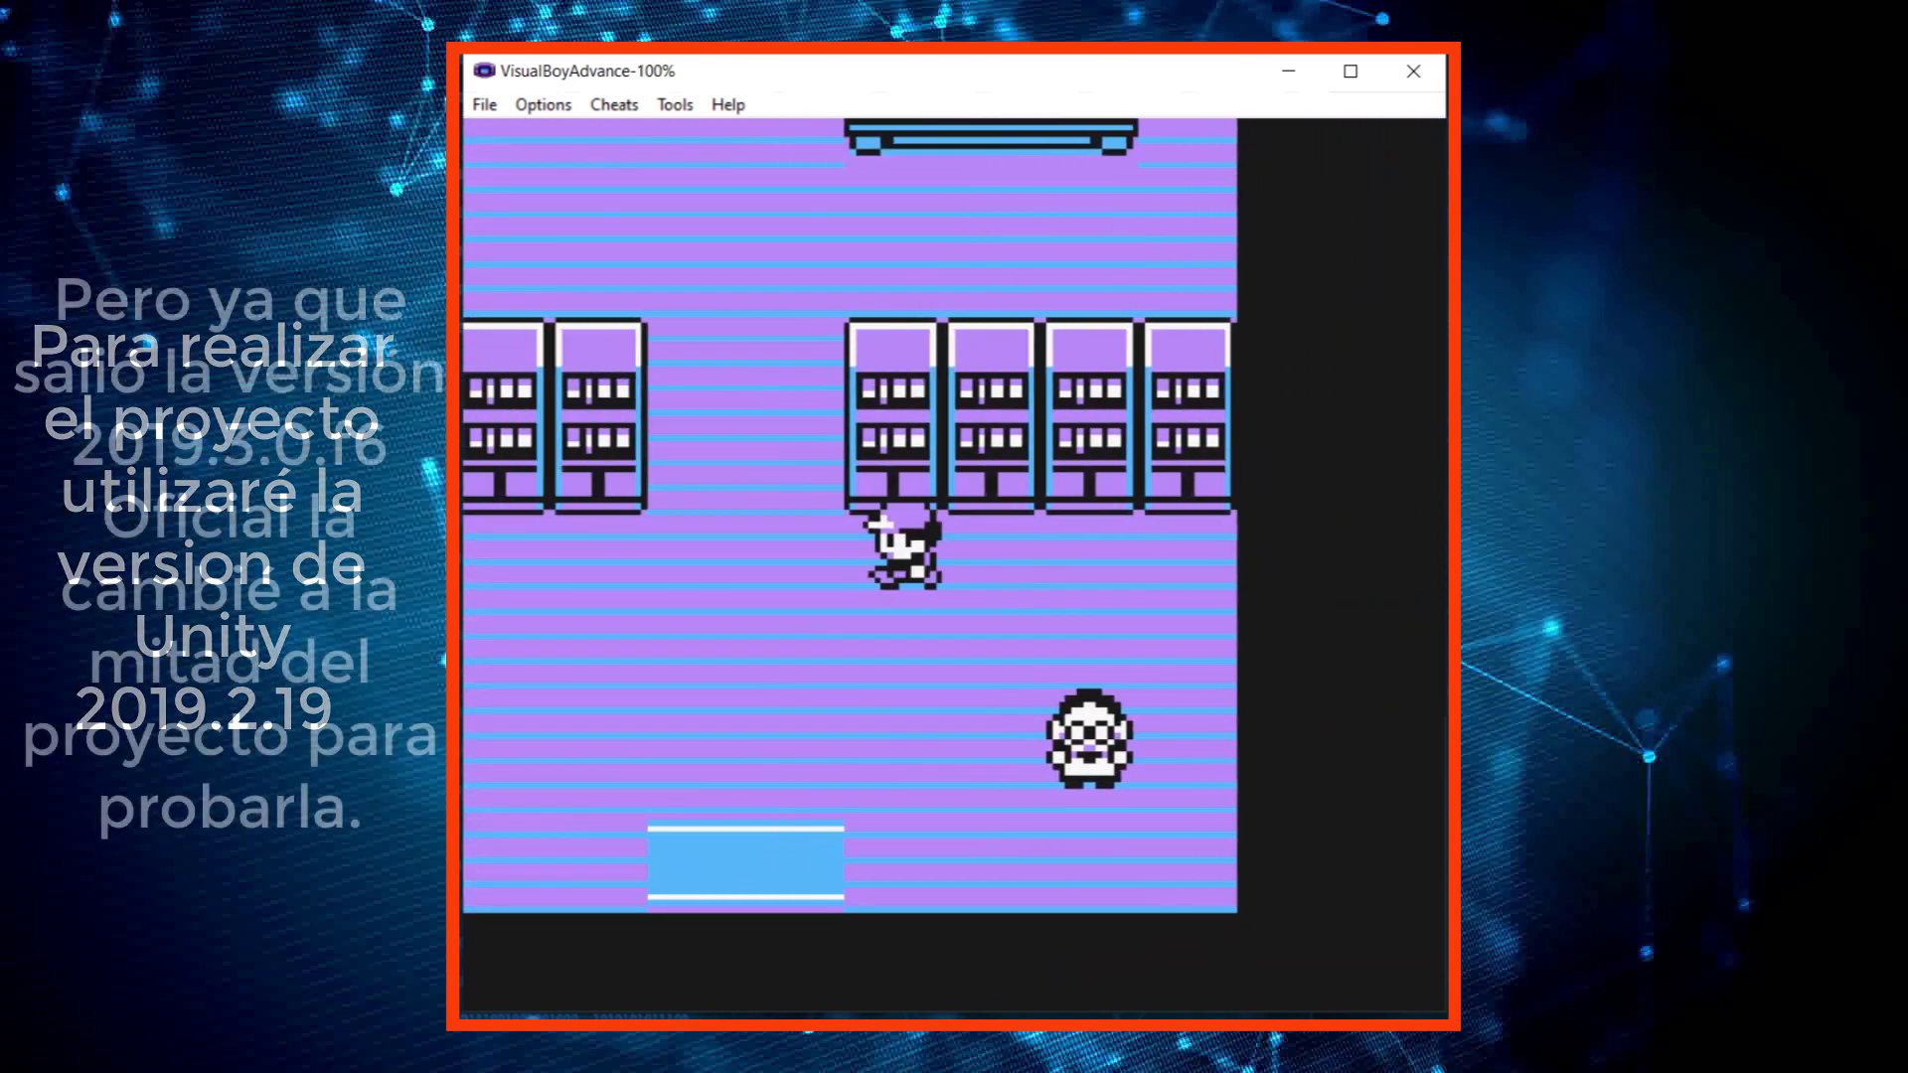
# - Leave the laboratory over the doormat and walk back outside to the path near the pond
pyautogui.press('Down')
pyautogui.press('Down')
pyautogui.press('Down')
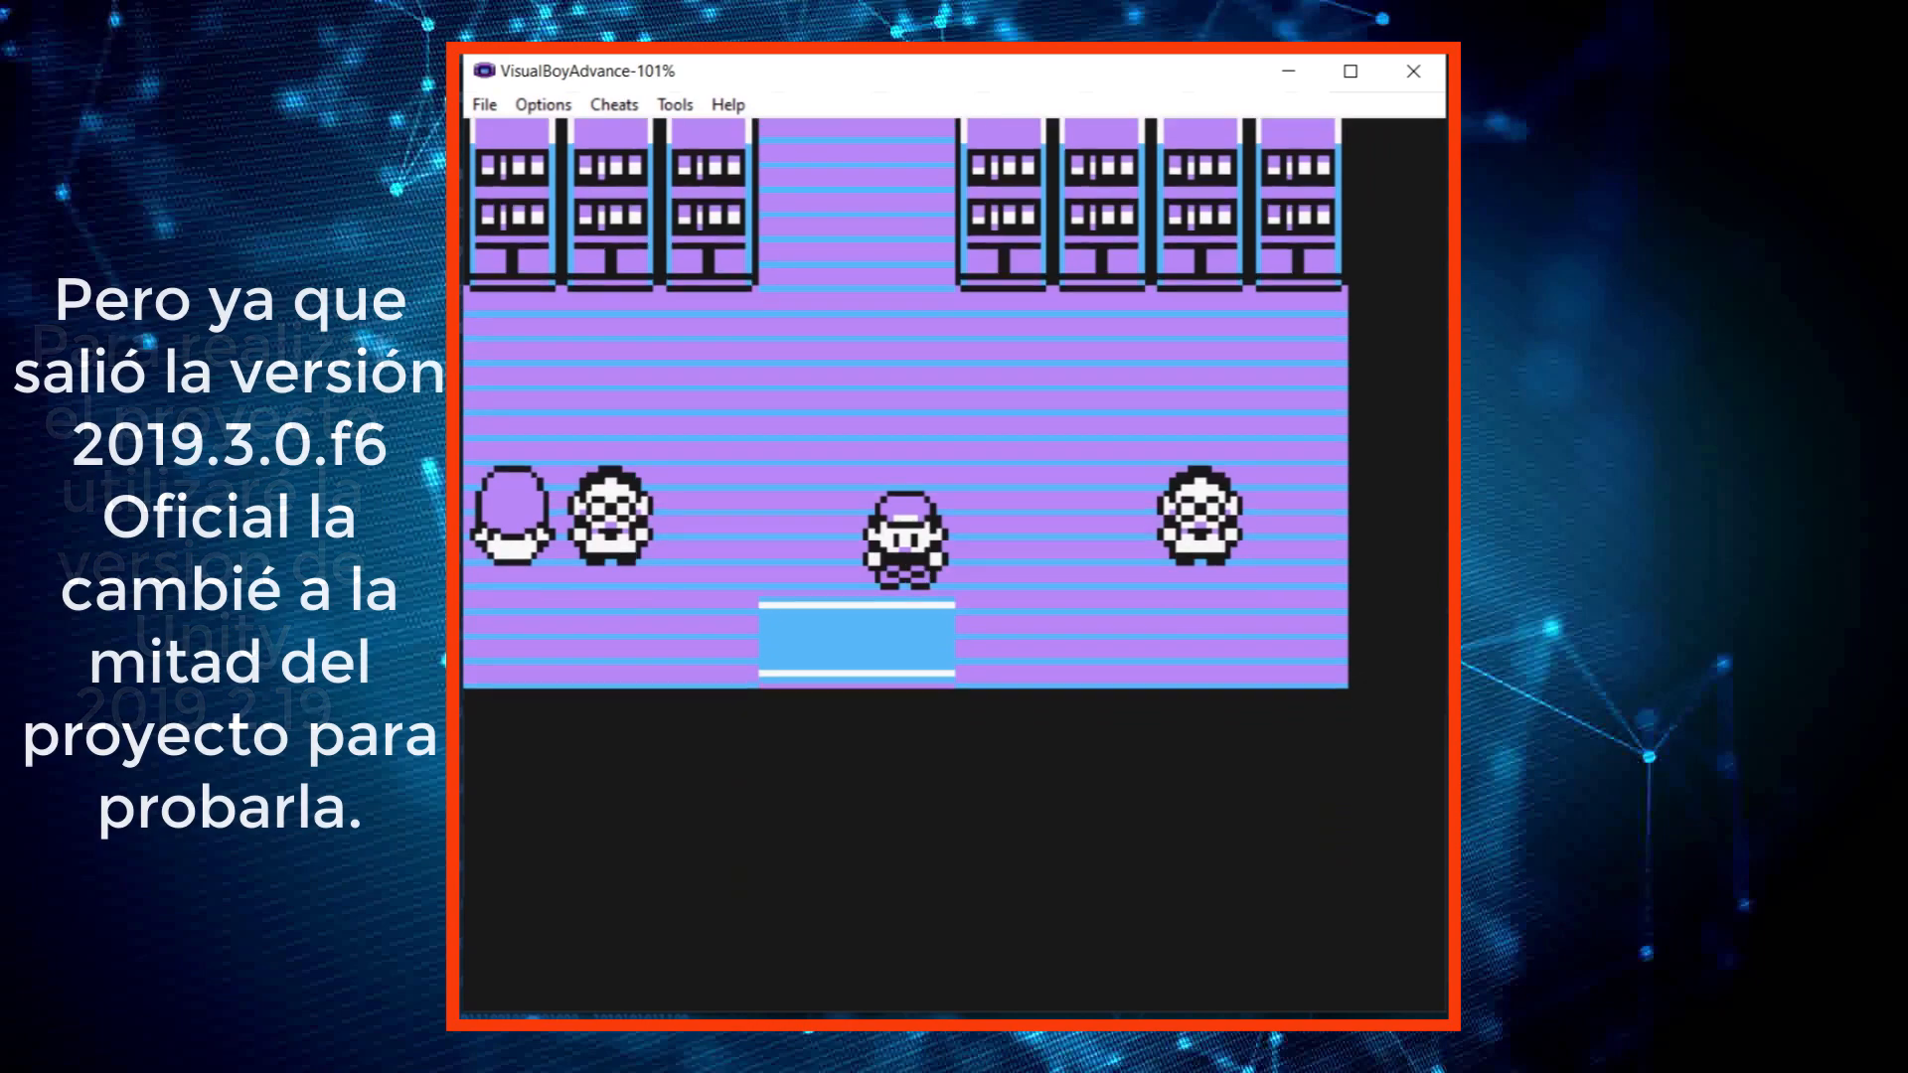
pyautogui.press('Down')
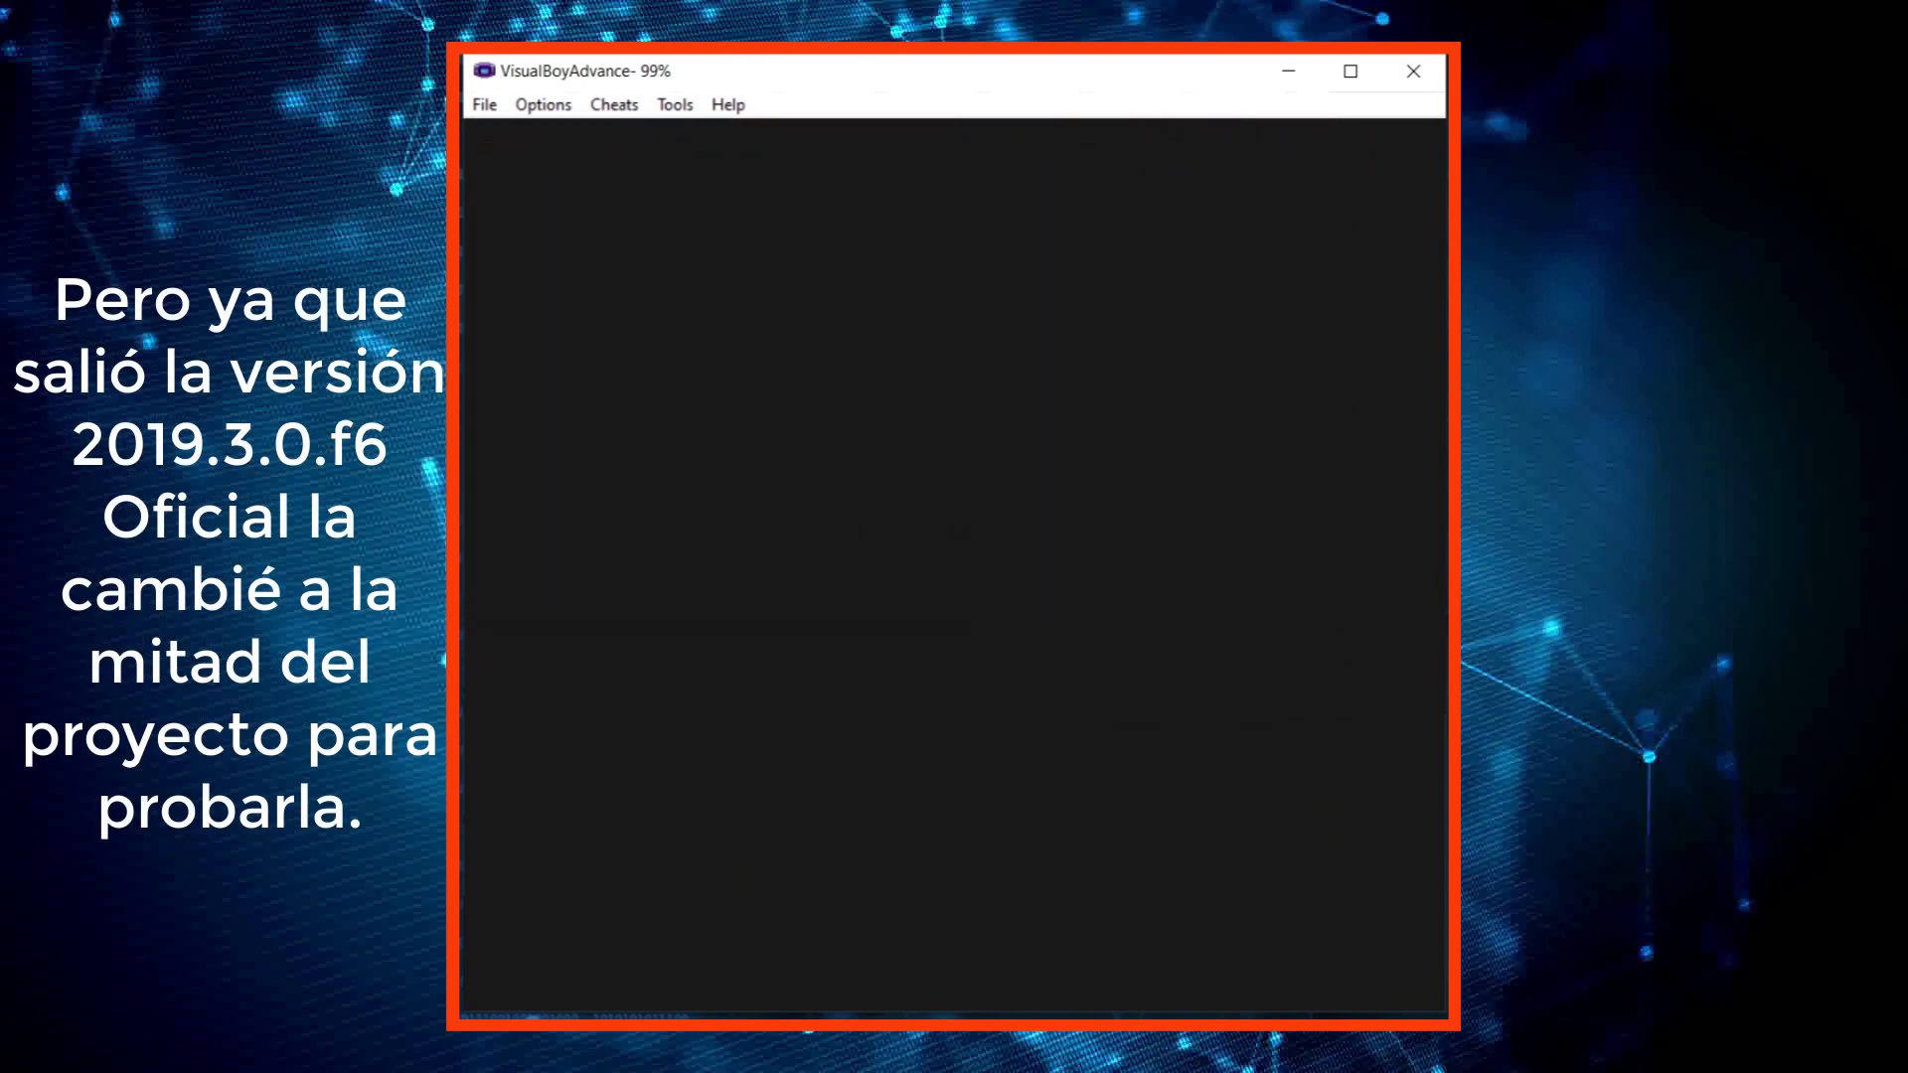
pyautogui.press('Left')
pyautogui.press('Left')
pyautogui.press('Left')
pyautogui.press('Down')
pyautogui.press('Down')
pyautogui.press('Down')
pyautogui.press('Down')
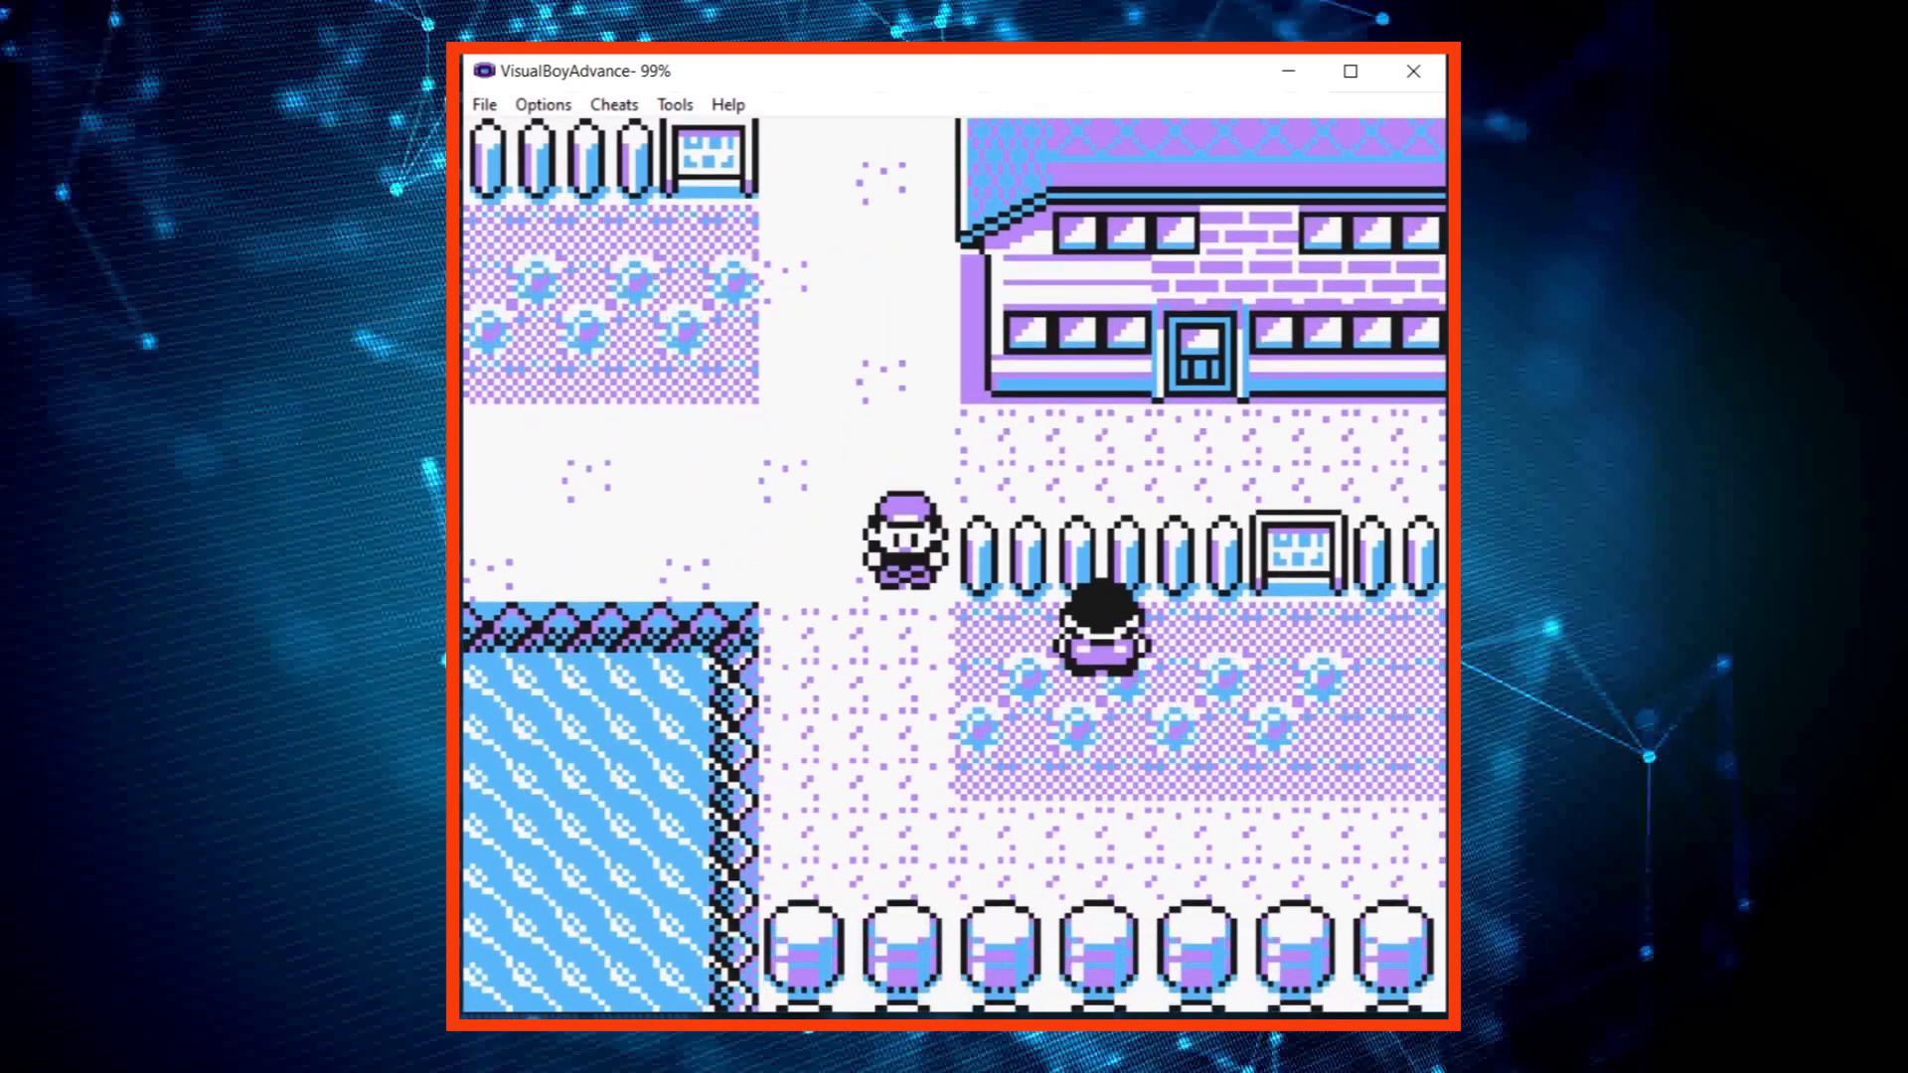
# - Walk the character along the strip between the flower bed and the double row of posts
pyautogui.press('Right')
pyautogui.press('Right')
pyautogui.press('Right')
pyautogui.press('Right')
pyautogui.press('Right')
pyautogui.press('Right')
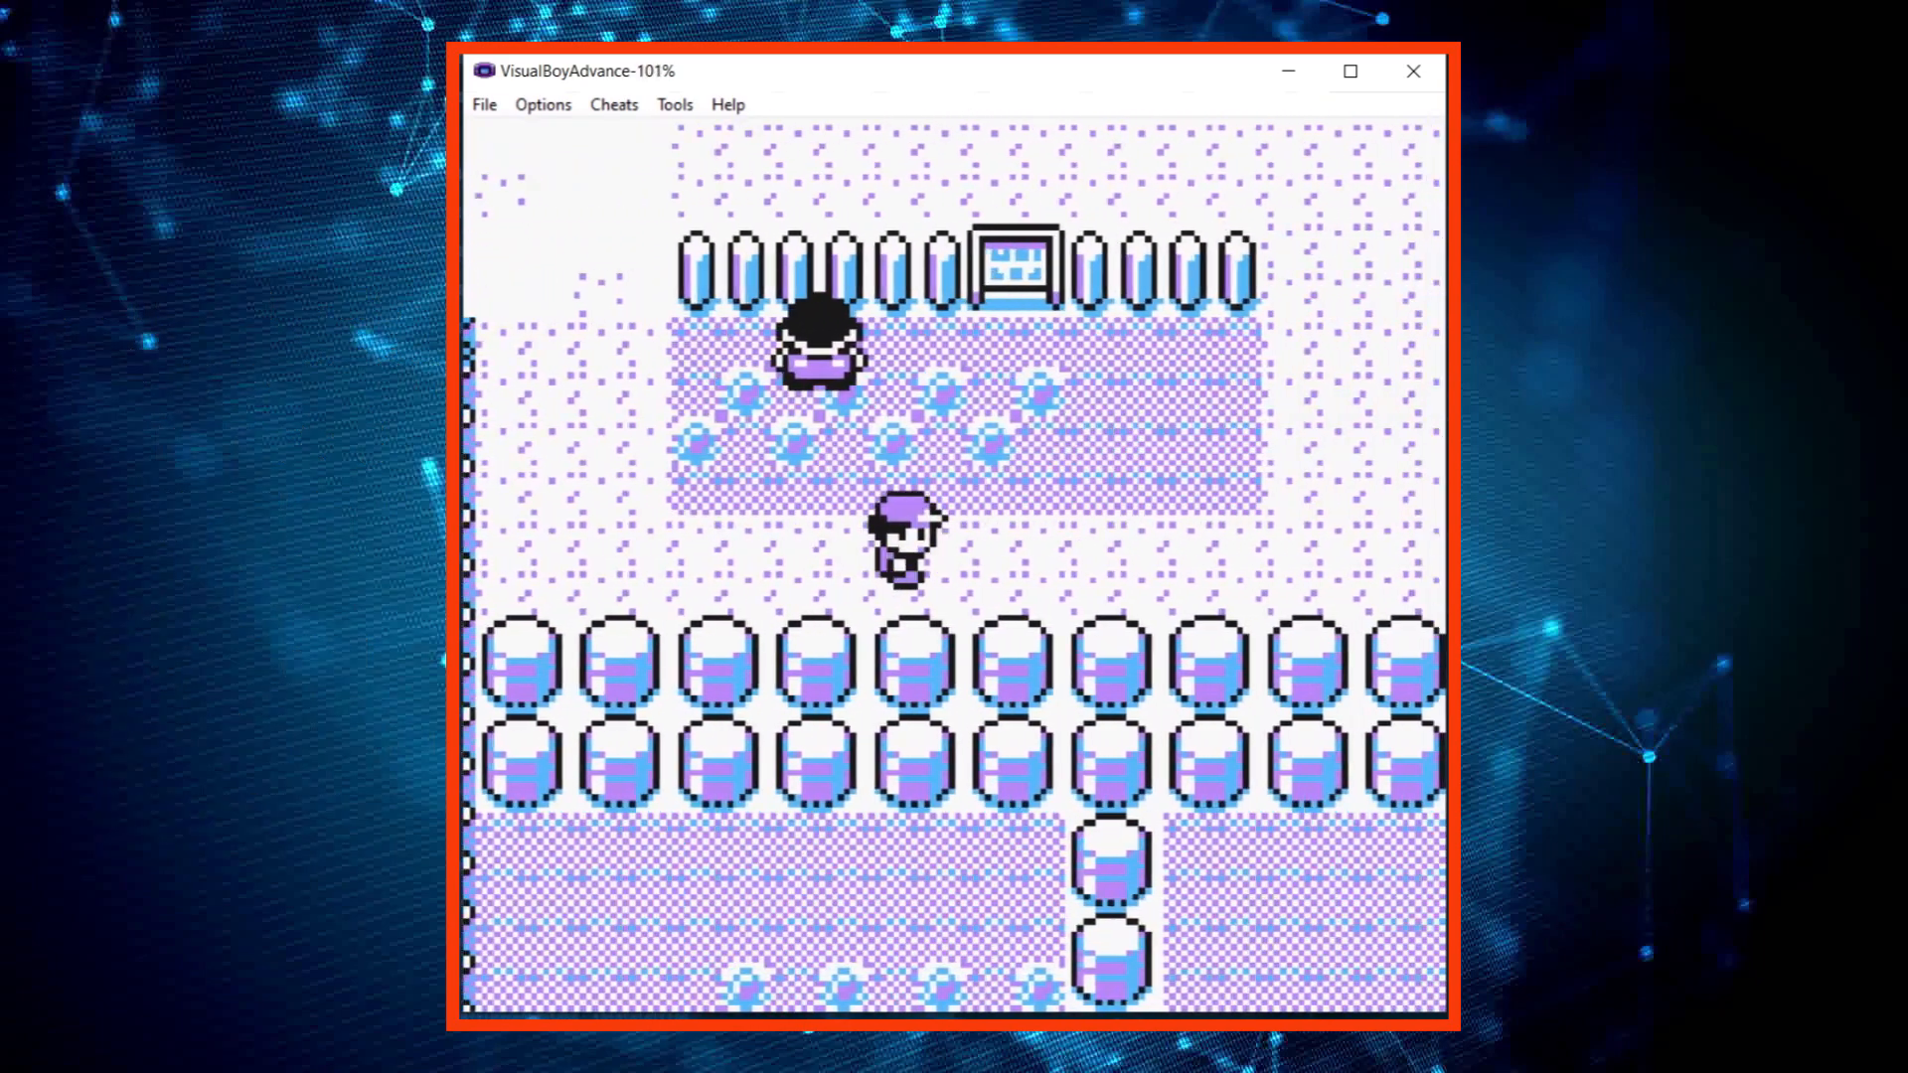
pyautogui.press('Left')
pyautogui.press('Right')
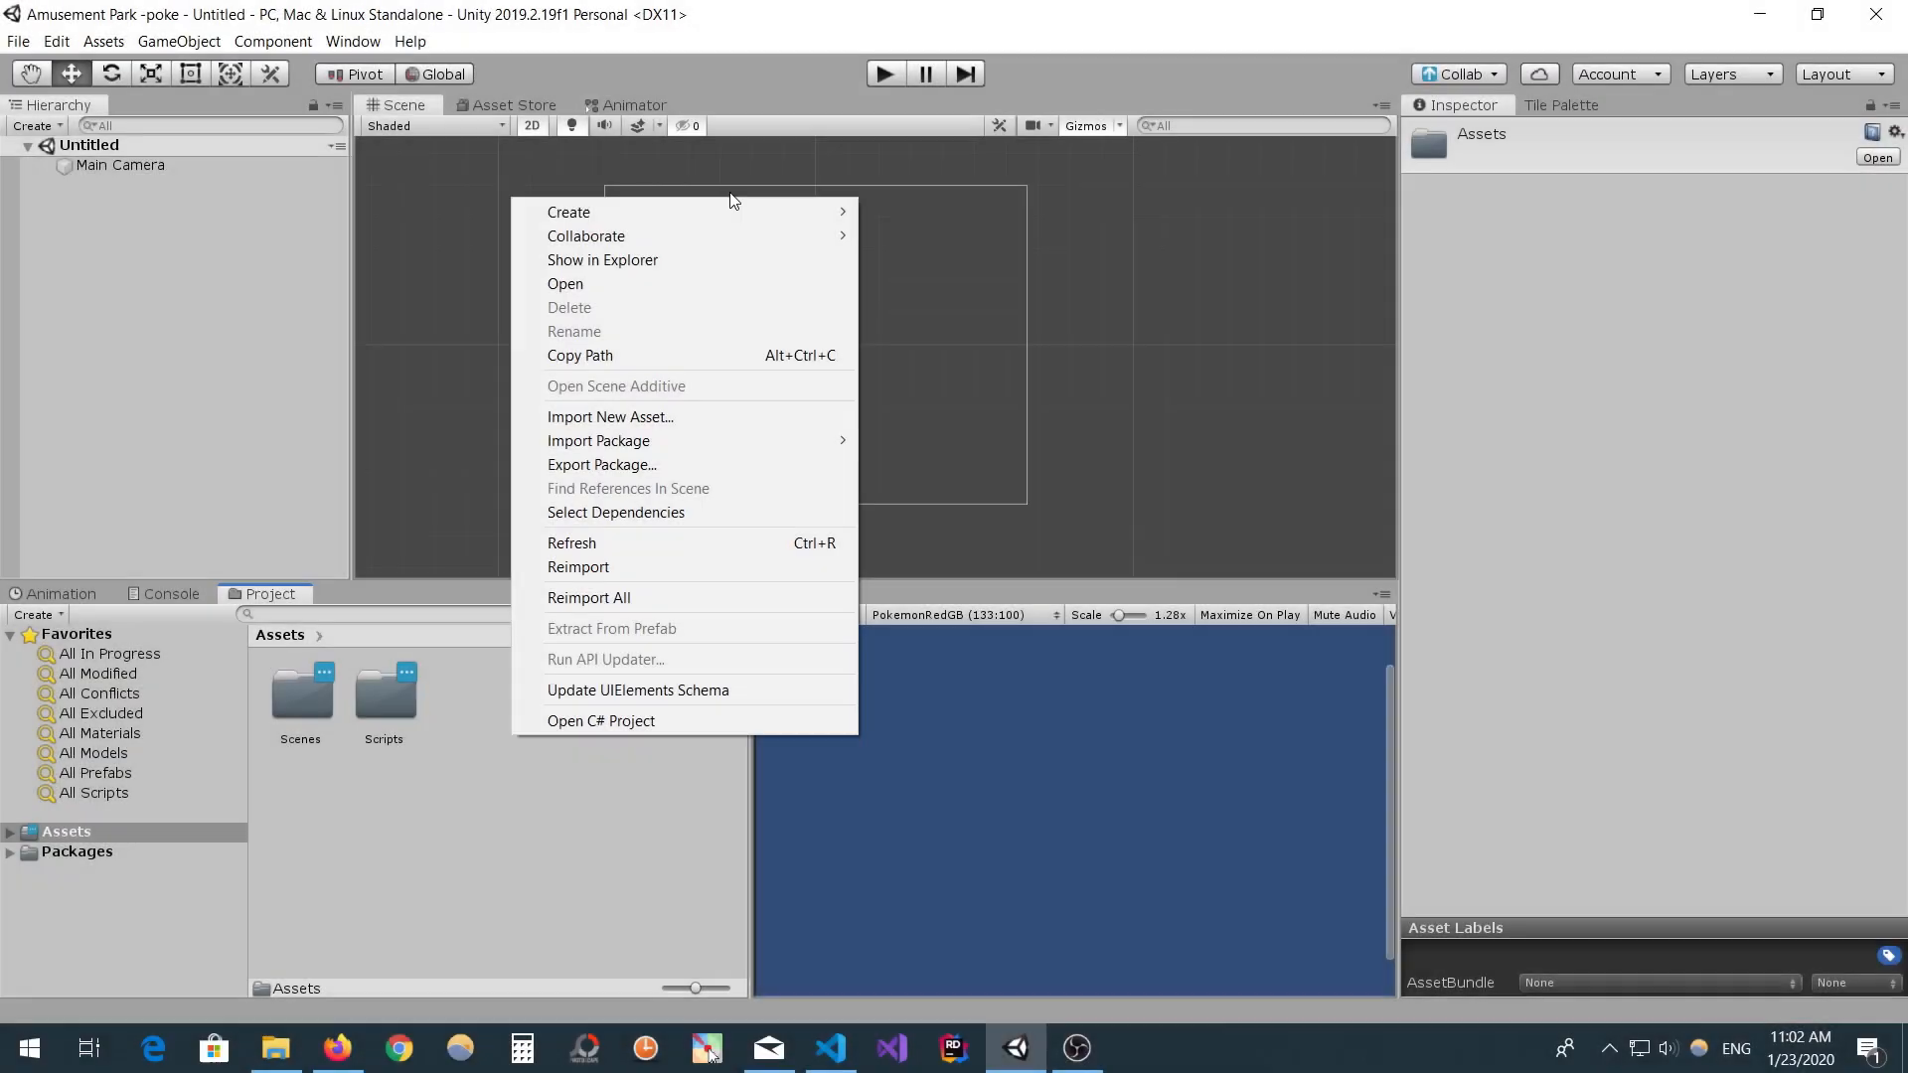
# - In Unity, create a folder named Sprites inside Assets
pyautogui.moveTo(840, 213)
pyautogui.click(908, 212)
pyautogui.write('Sprites')
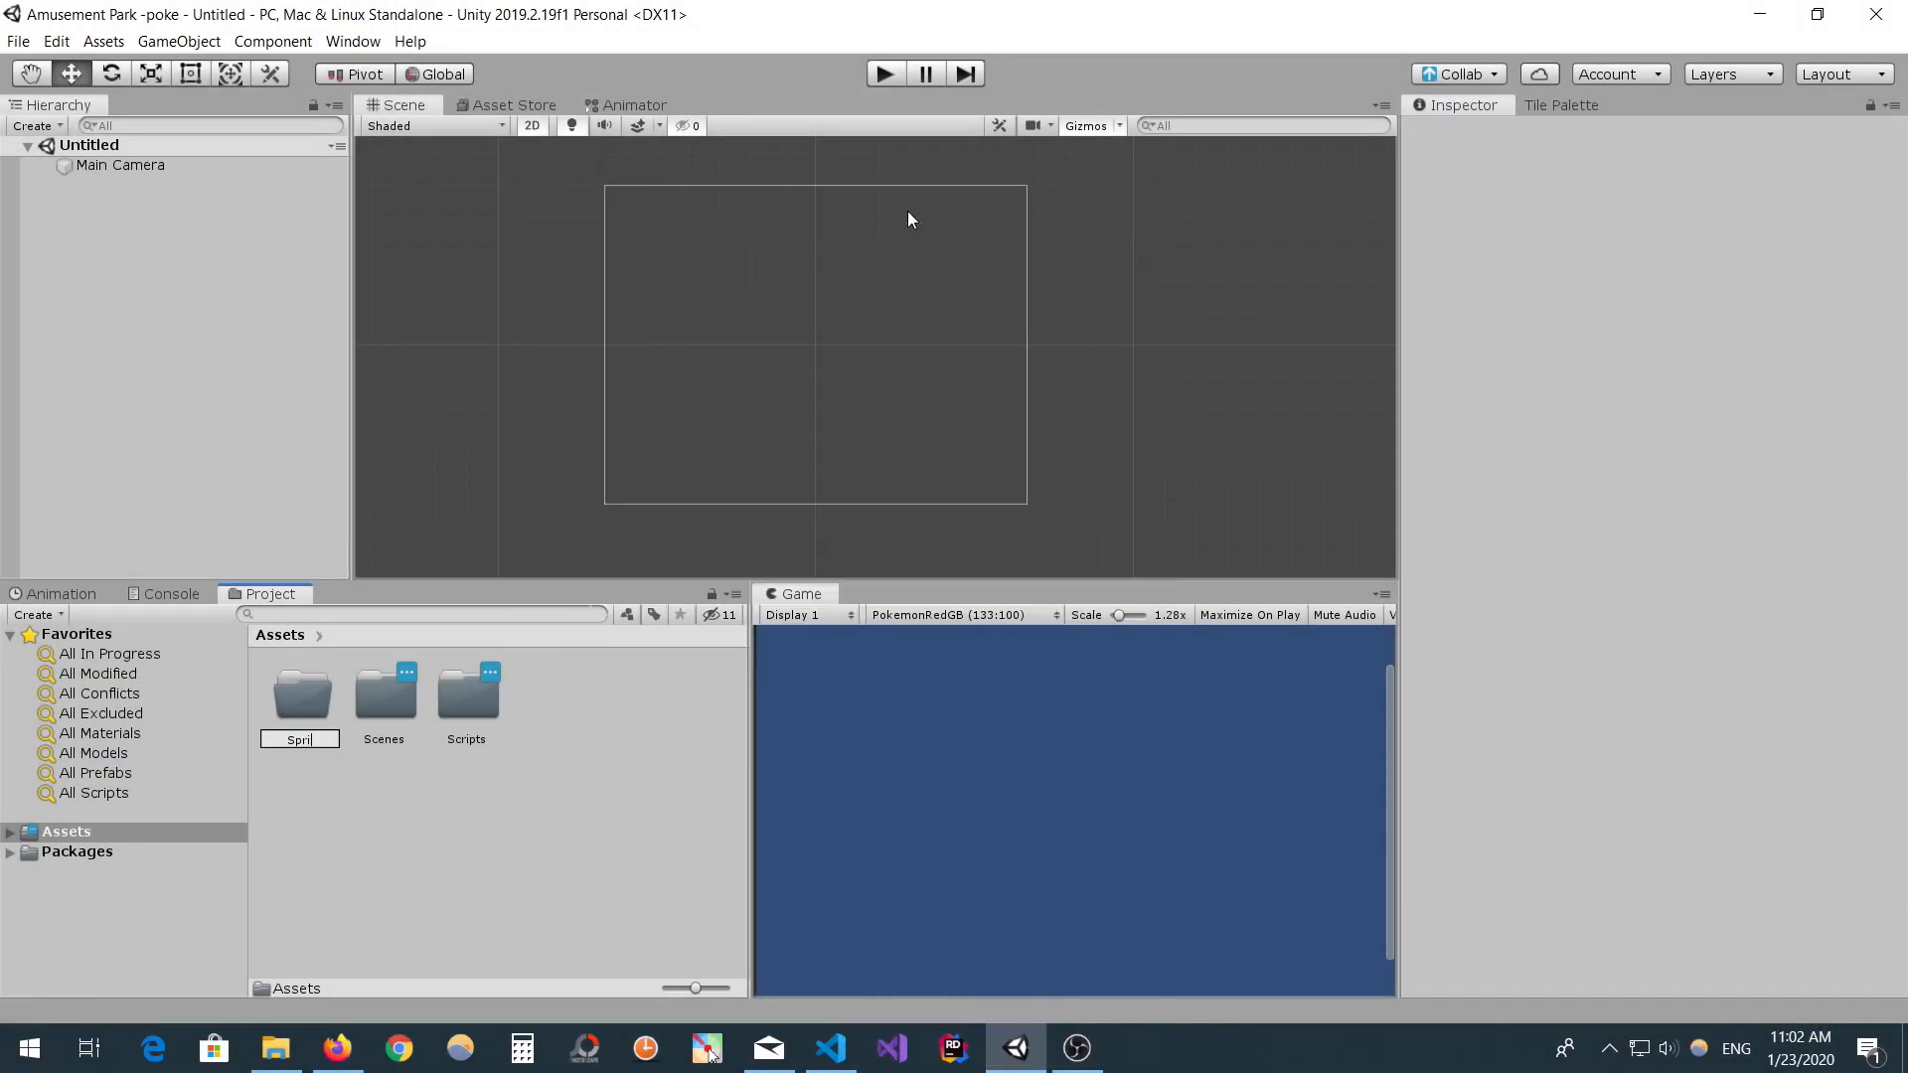
pyautogui.press('Return')
# - Create a folder named Prefabs inside Assets
pyautogui.rightClick(574, 696)
pyautogui.moveTo(789, 167)
pyautogui.click(945, 167)
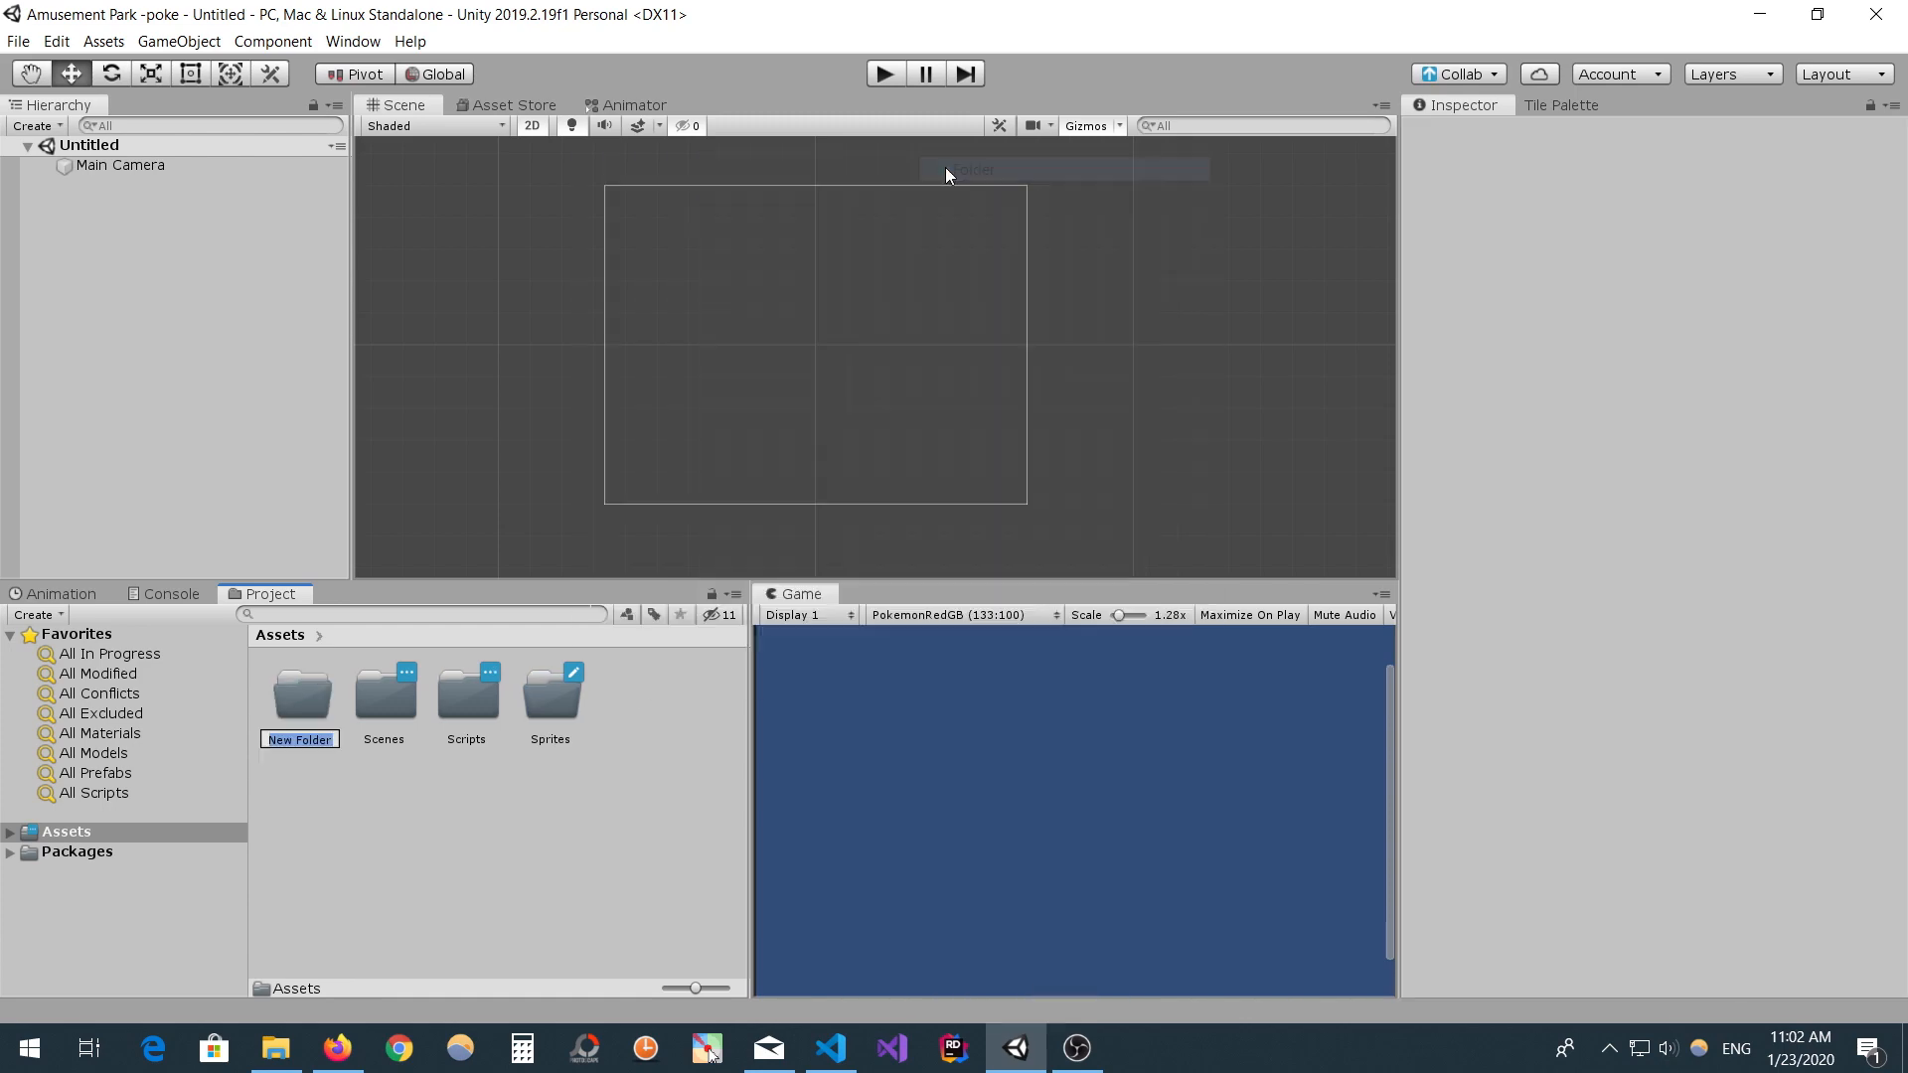
pyautogui.write('Prefabs')
pyautogui.press('Return')
# - Create a folder named Animations inside Assets
pyautogui.rightClick(579, 809)
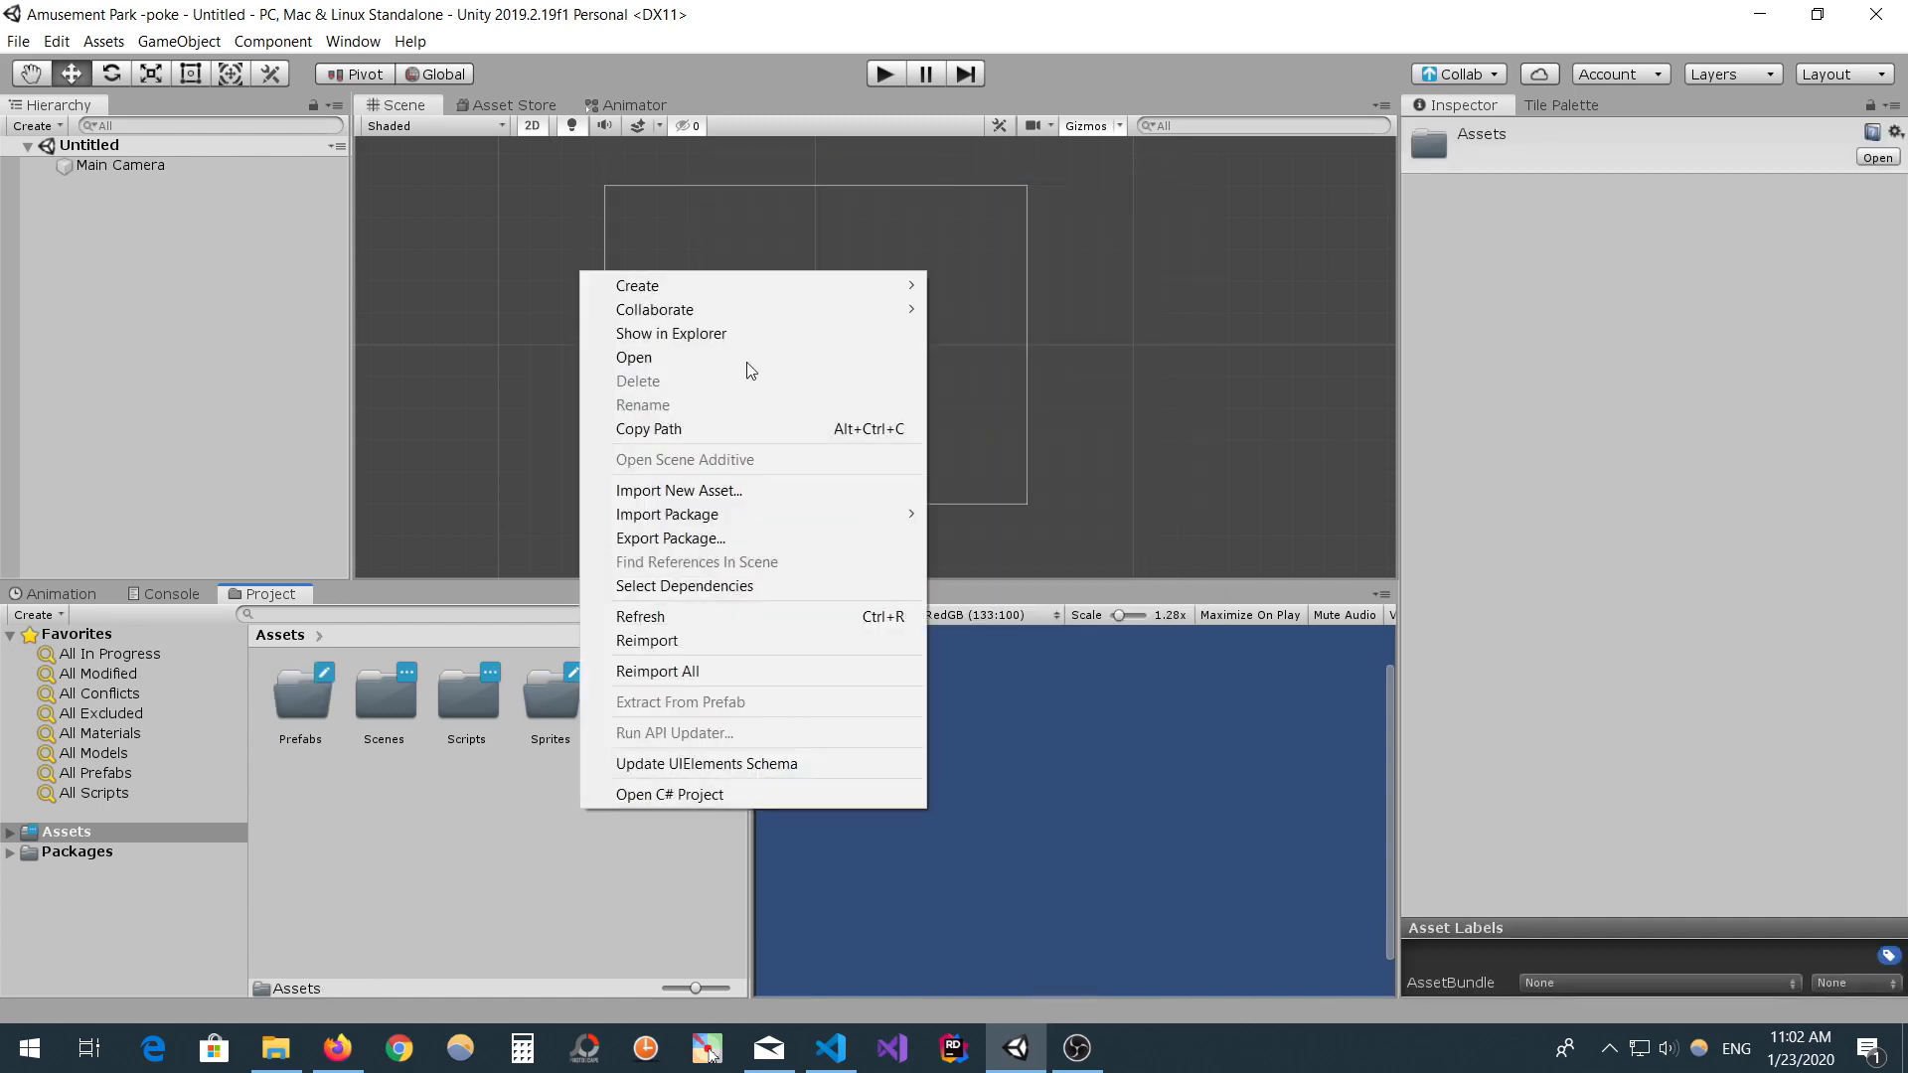
pyautogui.moveTo(875, 286)
pyautogui.click(1028, 224)
pyautogui.write('Animations')
pyautogui.press('Return')
# - Create a folder named TilePalettes inside Assets
pyautogui.rightClick(515, 823)
pyautogui.moveTo(736, 290)
pyautogui.click(942, 227)
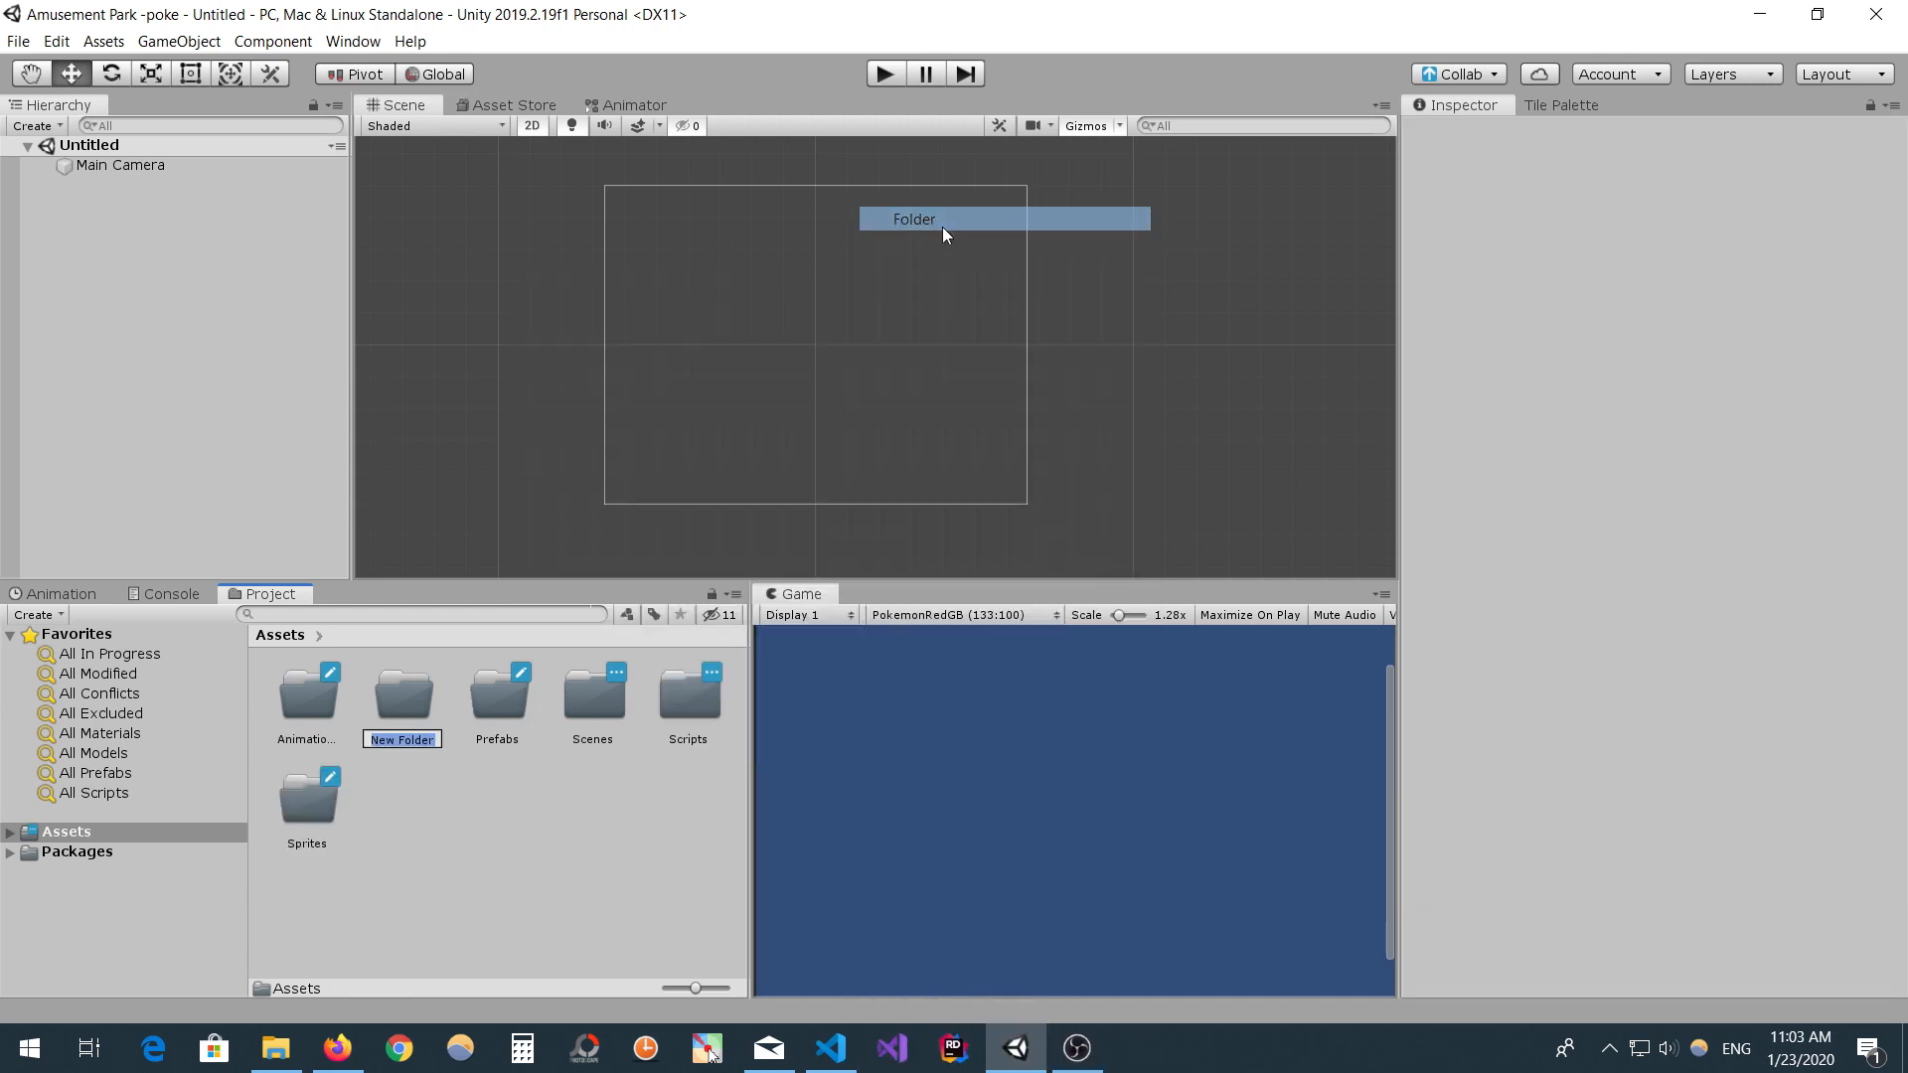
pyautogui.write('Tile')
pyautogui.press('Return')
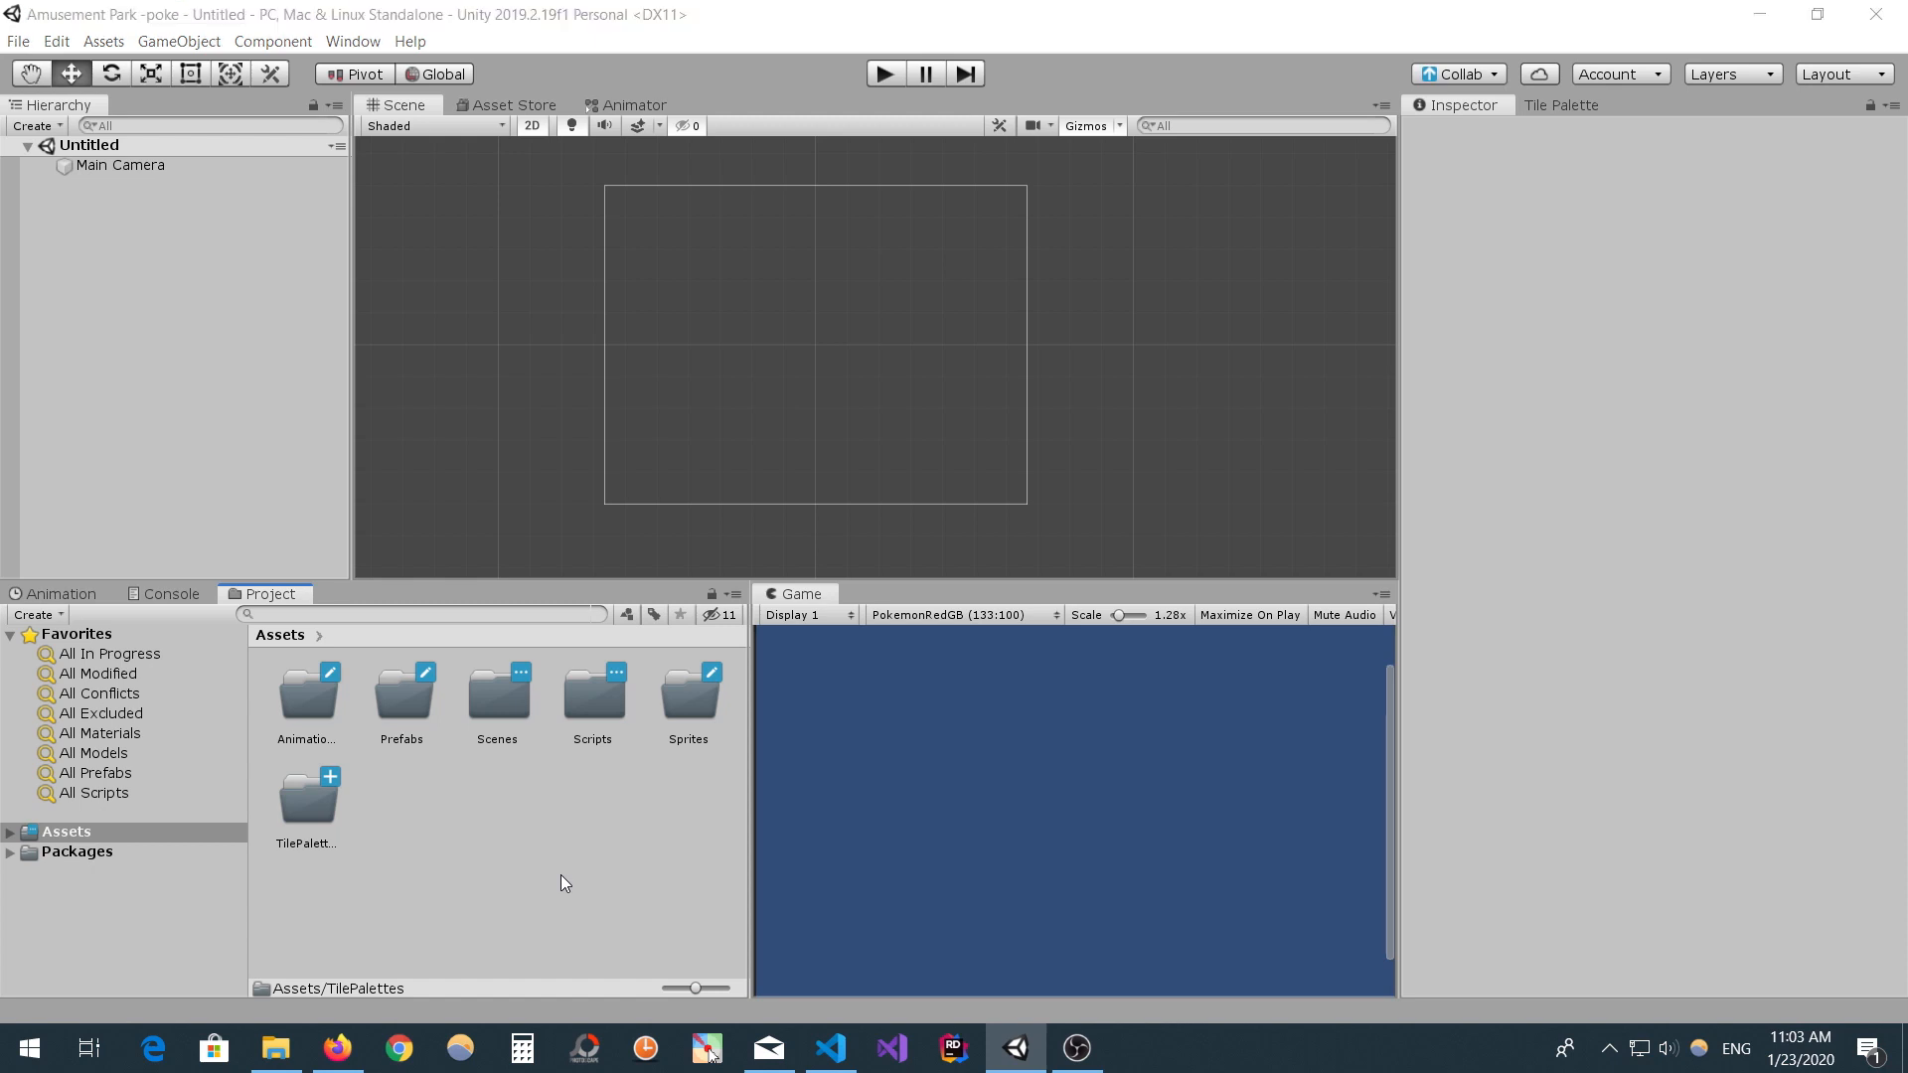
# - Save the untitled scene as Pallet Town in the Assets/Scenes folder
pyautogui.hotkey('ctrl', 's')
pyautogui.doubleClick(785, 469)
pyautogui.click(702, 704)
pyautogui.write('Pallet Town')
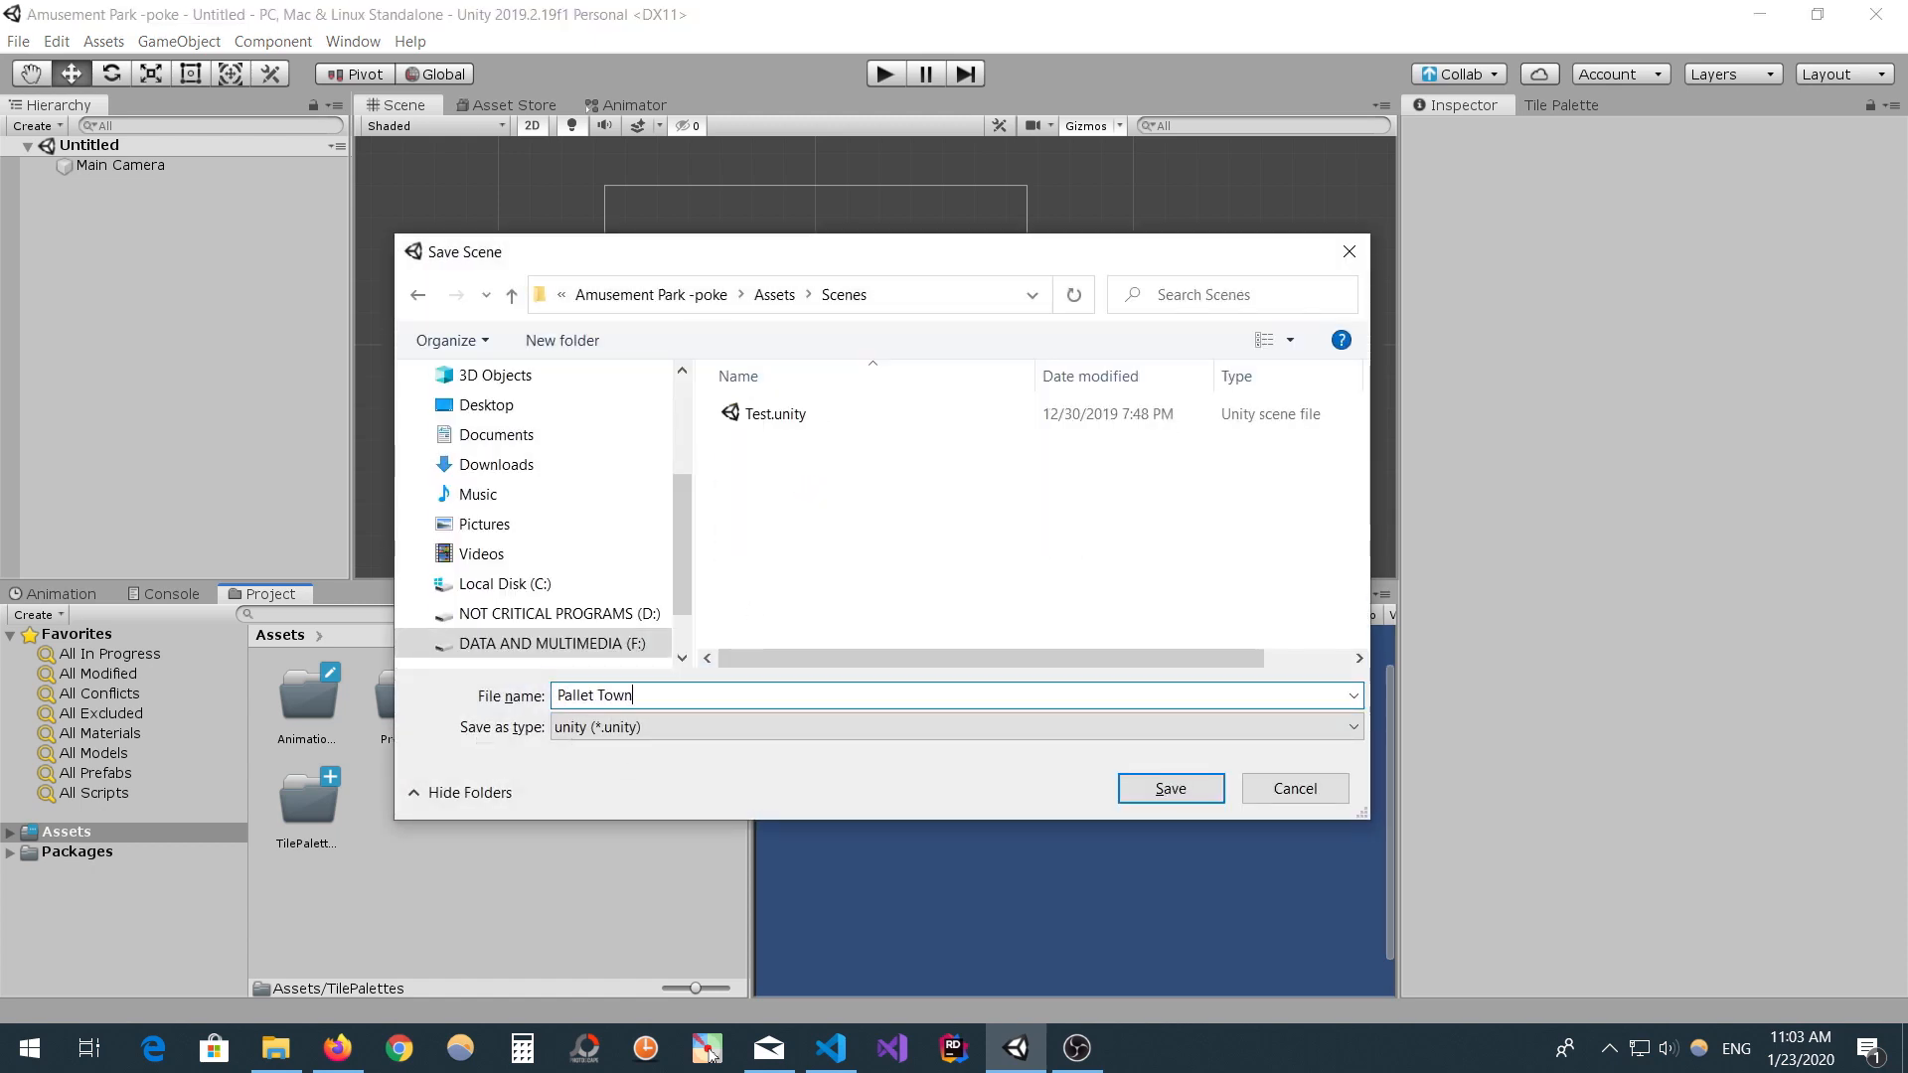
pyautogui.press('Return')
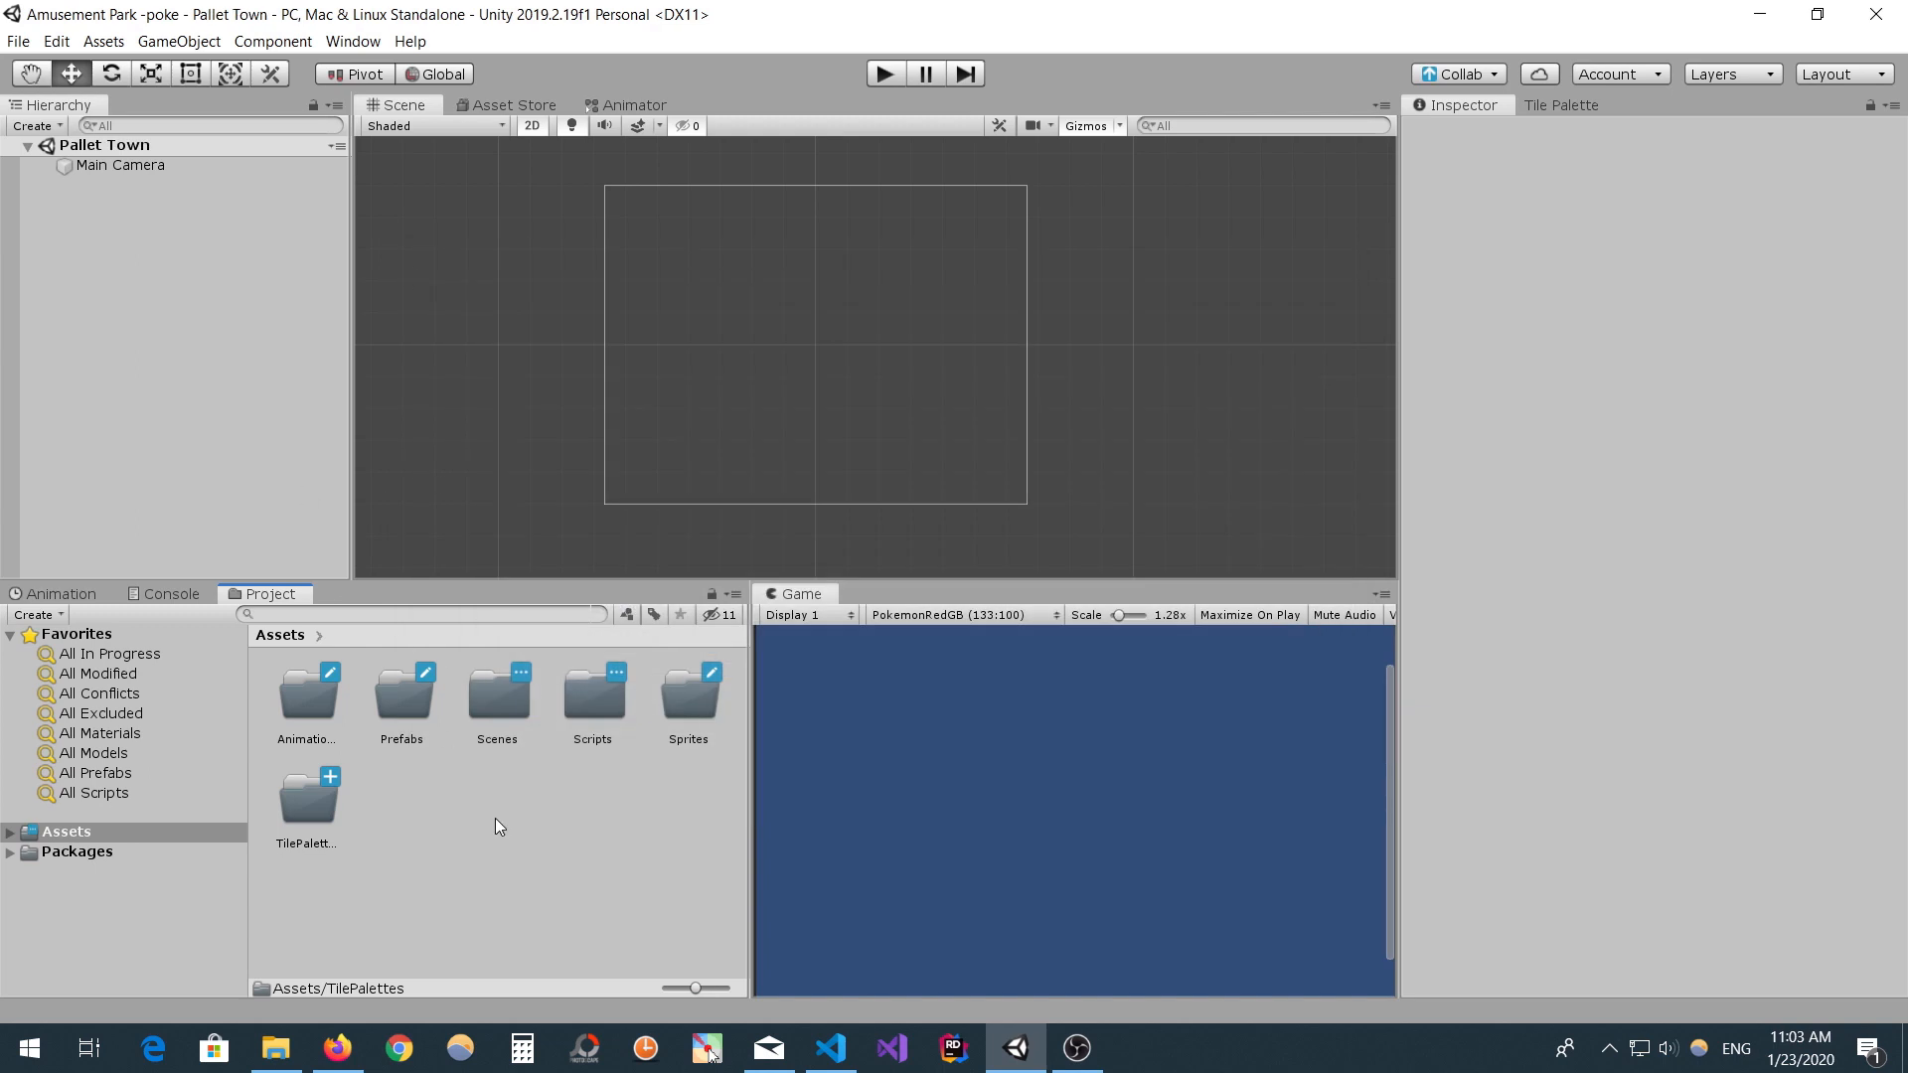
# - Set the Game view's aspect ratio to PokemonRedGB (133:100)
pyautogui.click(1005, 615)
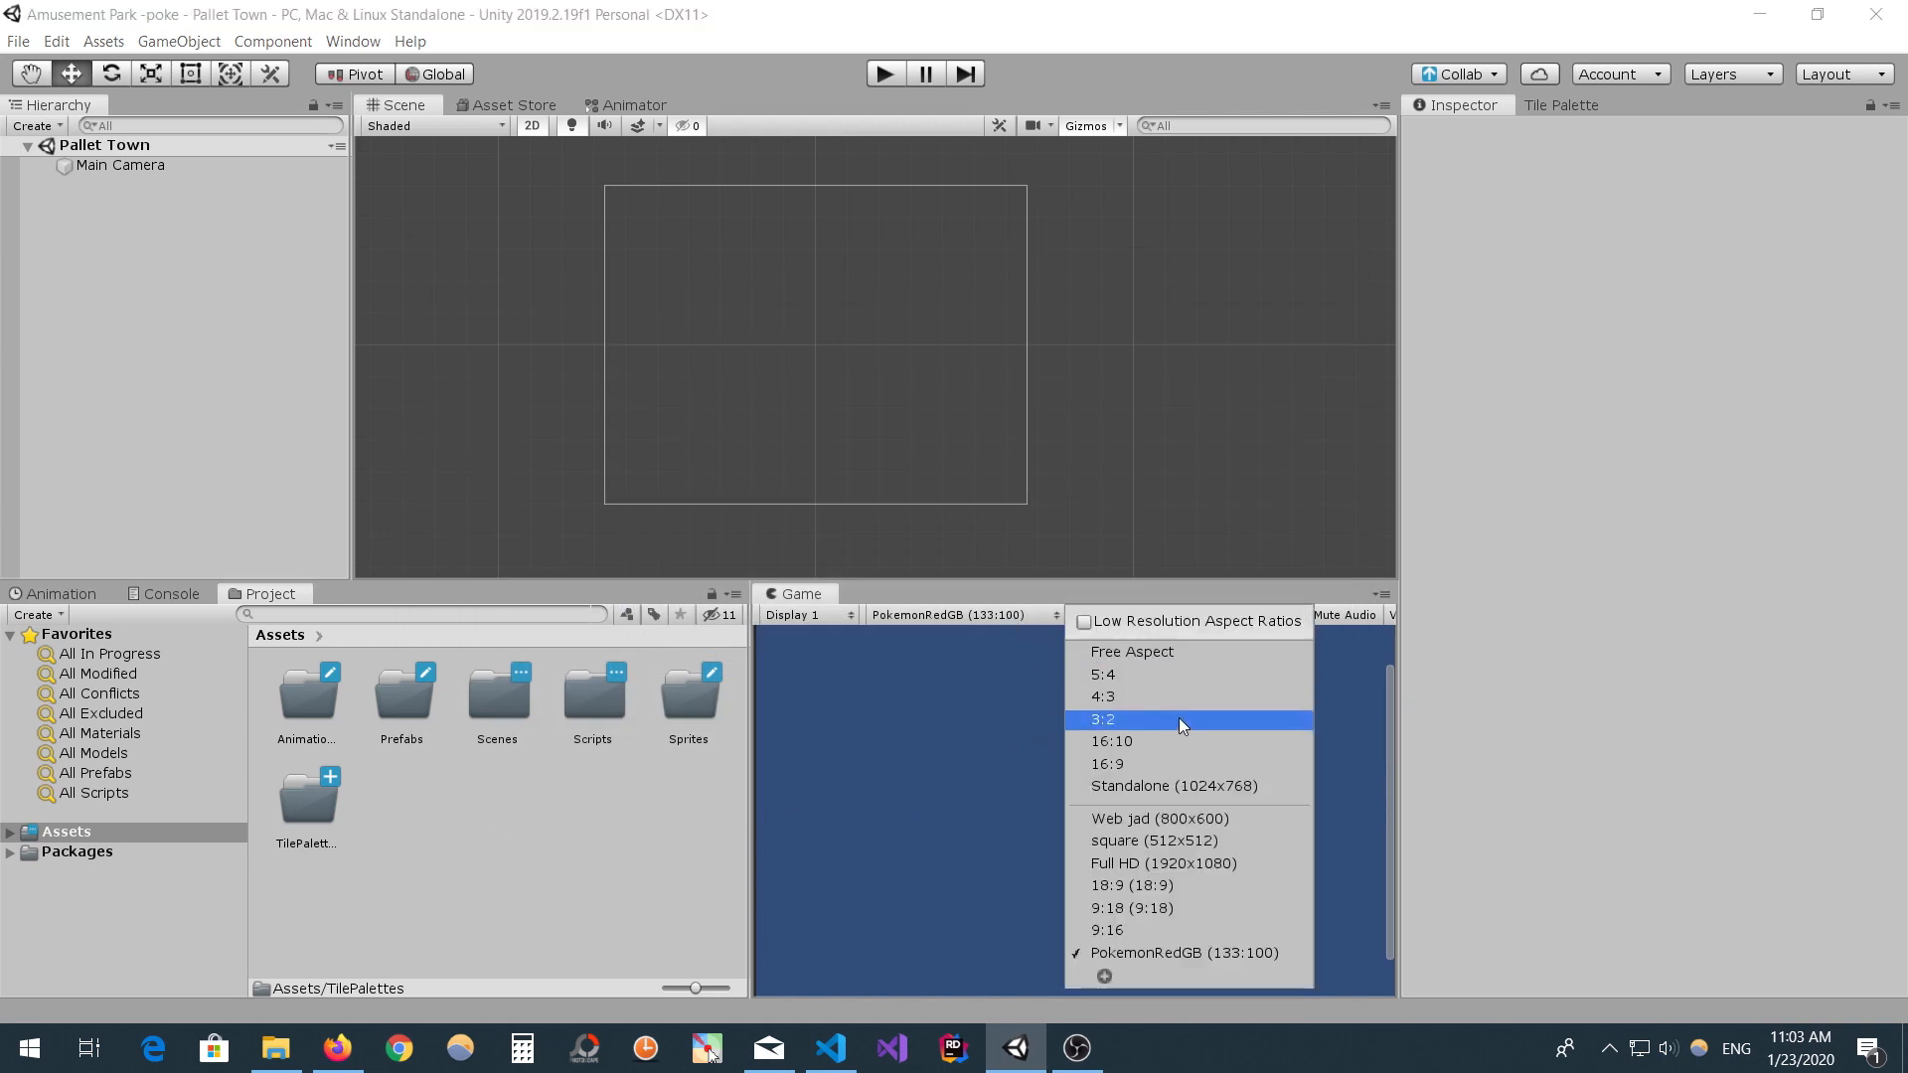
pyautogui.click(1179, 956)
pyautogui.scroll(2, 733, 307)
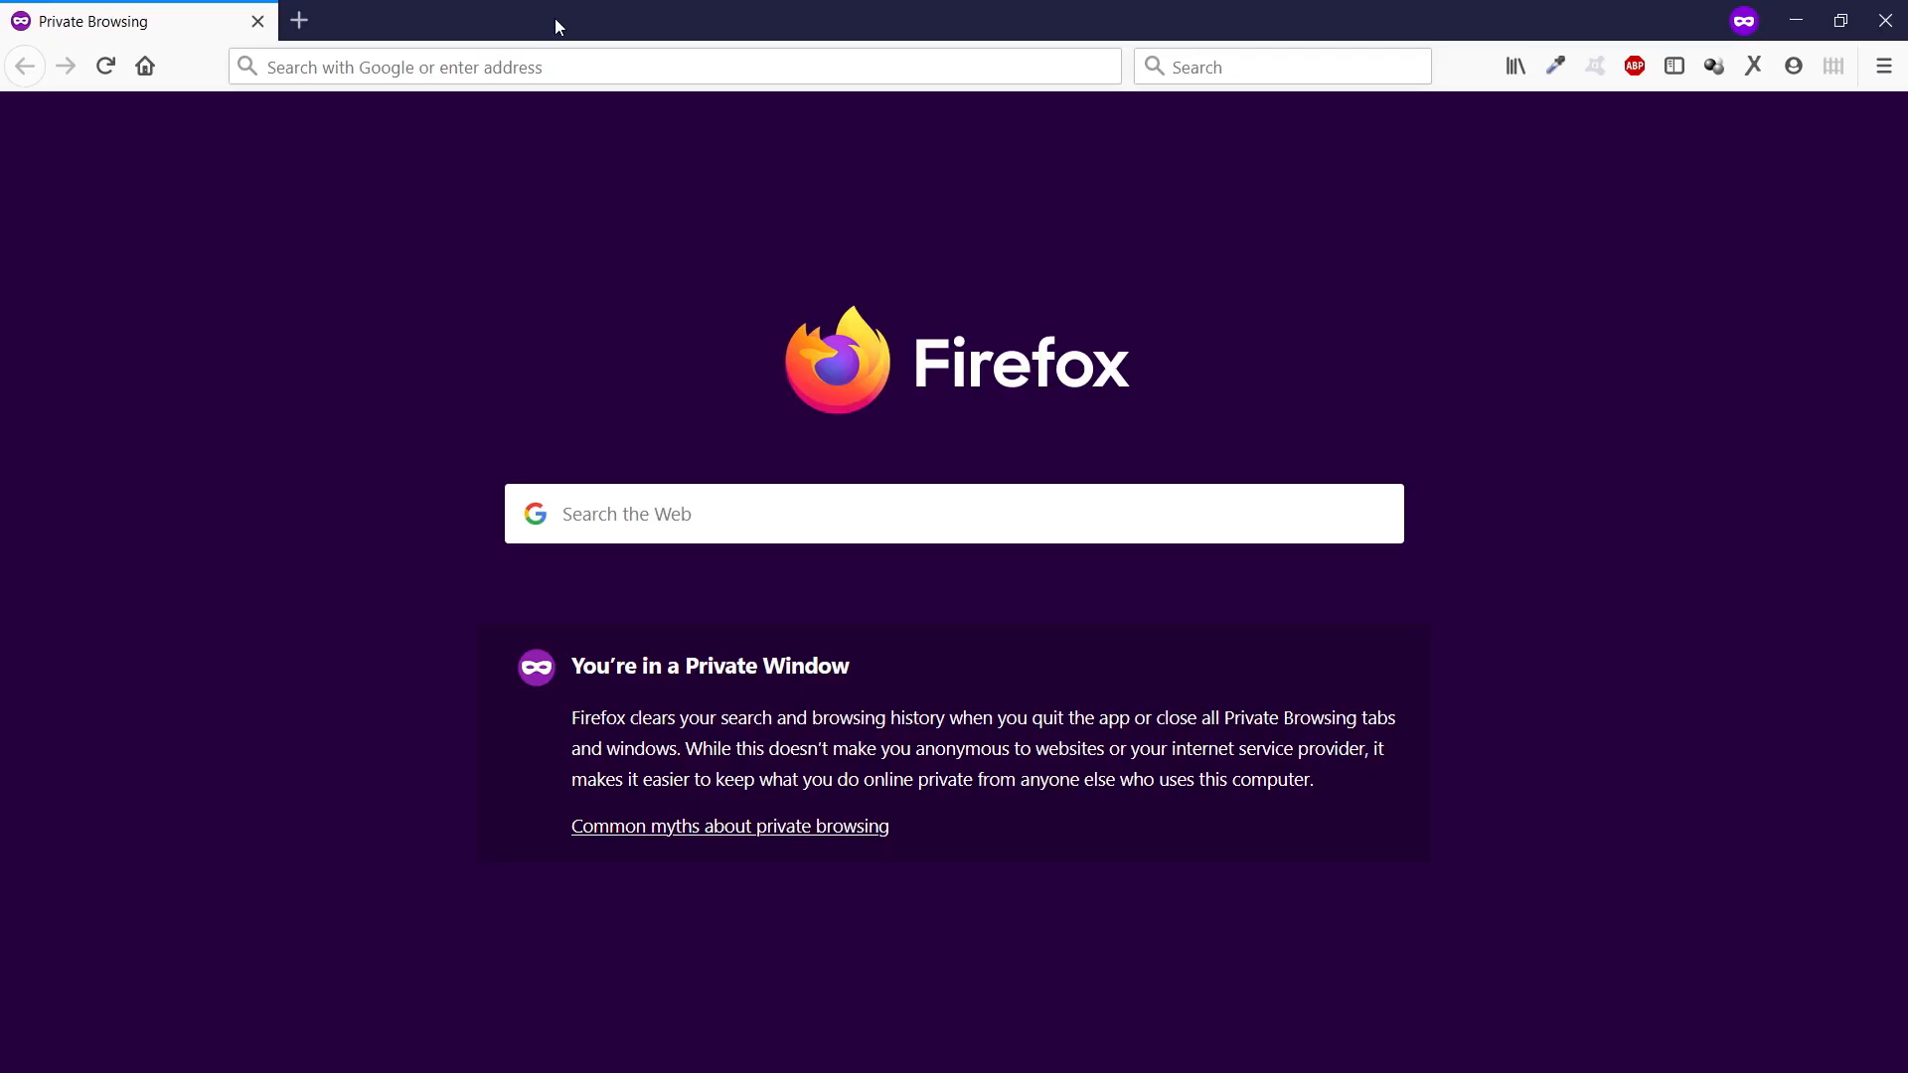
# - Switch to Firefox, search the web for "pokemon red sprites" and open The Spriters Resource page for Pokémon Red / Blue
pyautogui.click(521, 60)
pyautogui.write('pokemon red sprites')
pyautogui.press('Return')
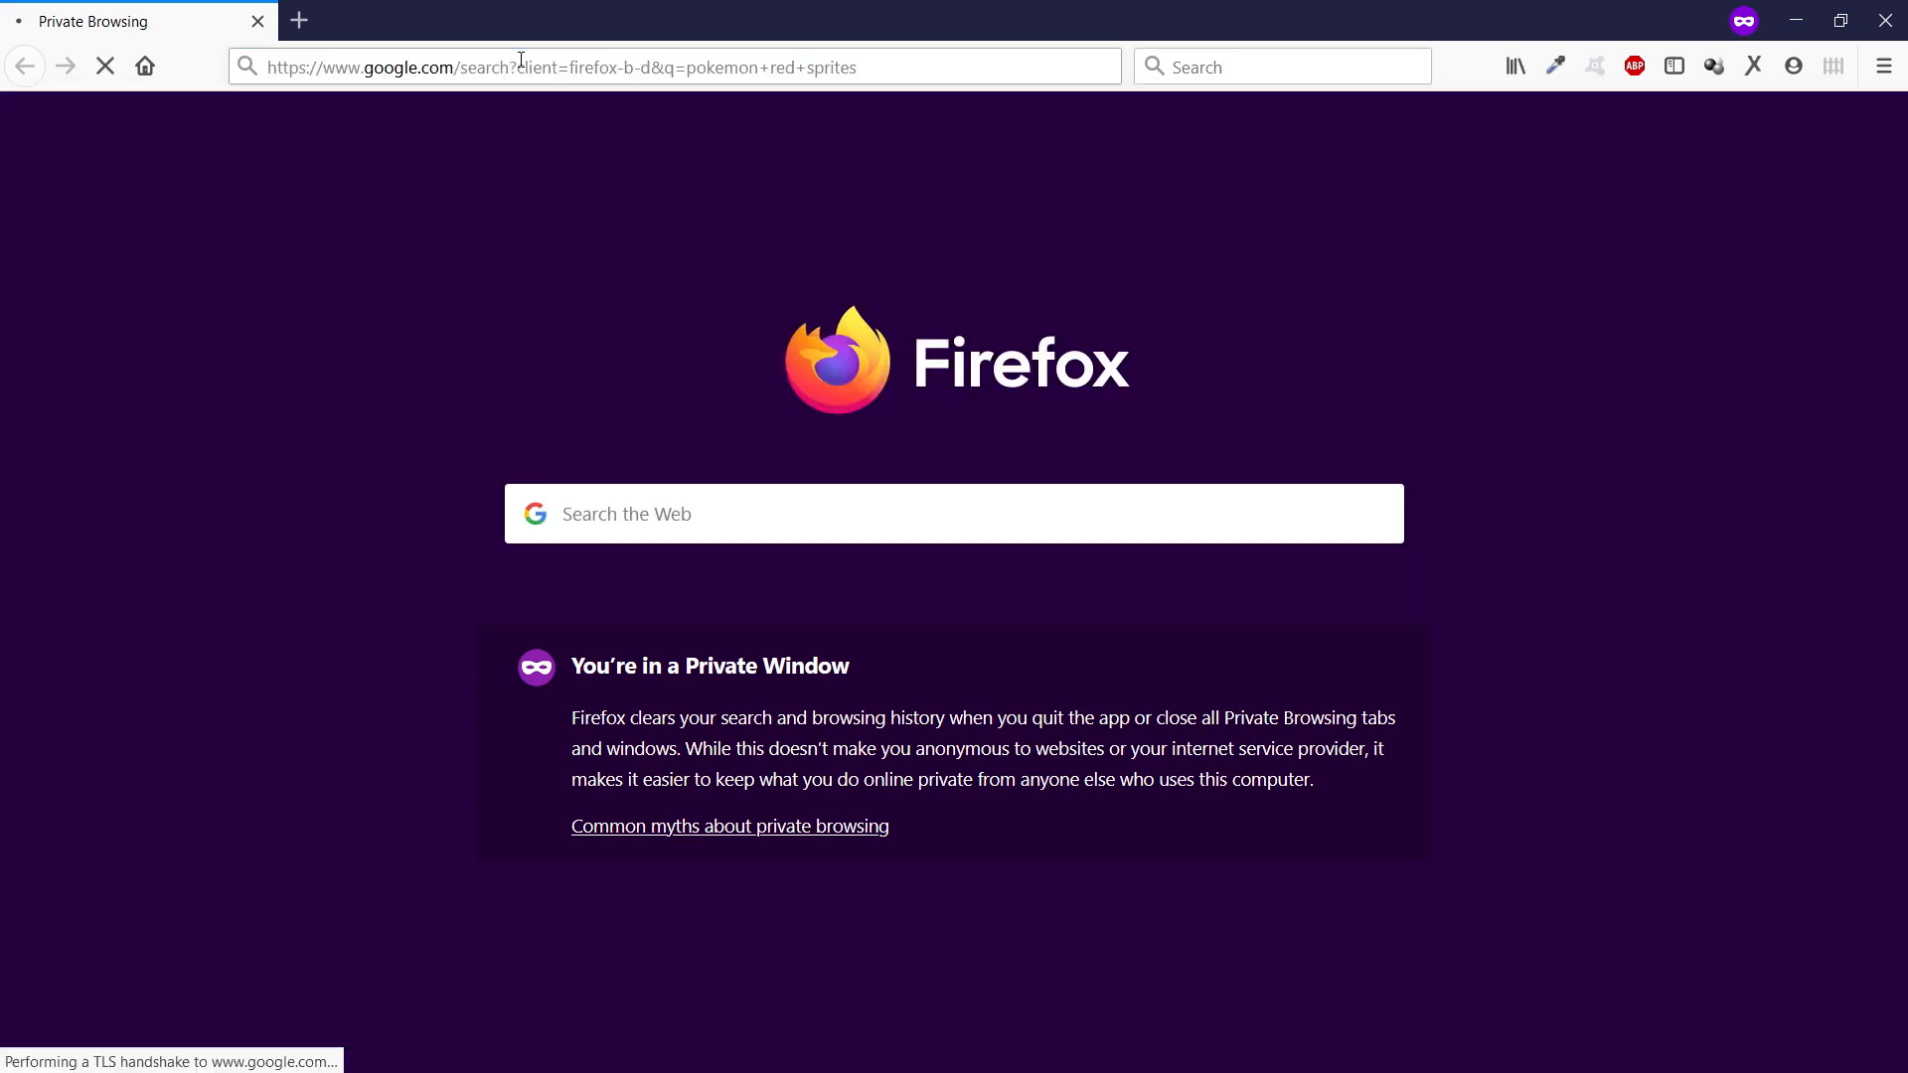
pyautogui.press('F11')
pyautogui.scroll(-4, 623, 538)
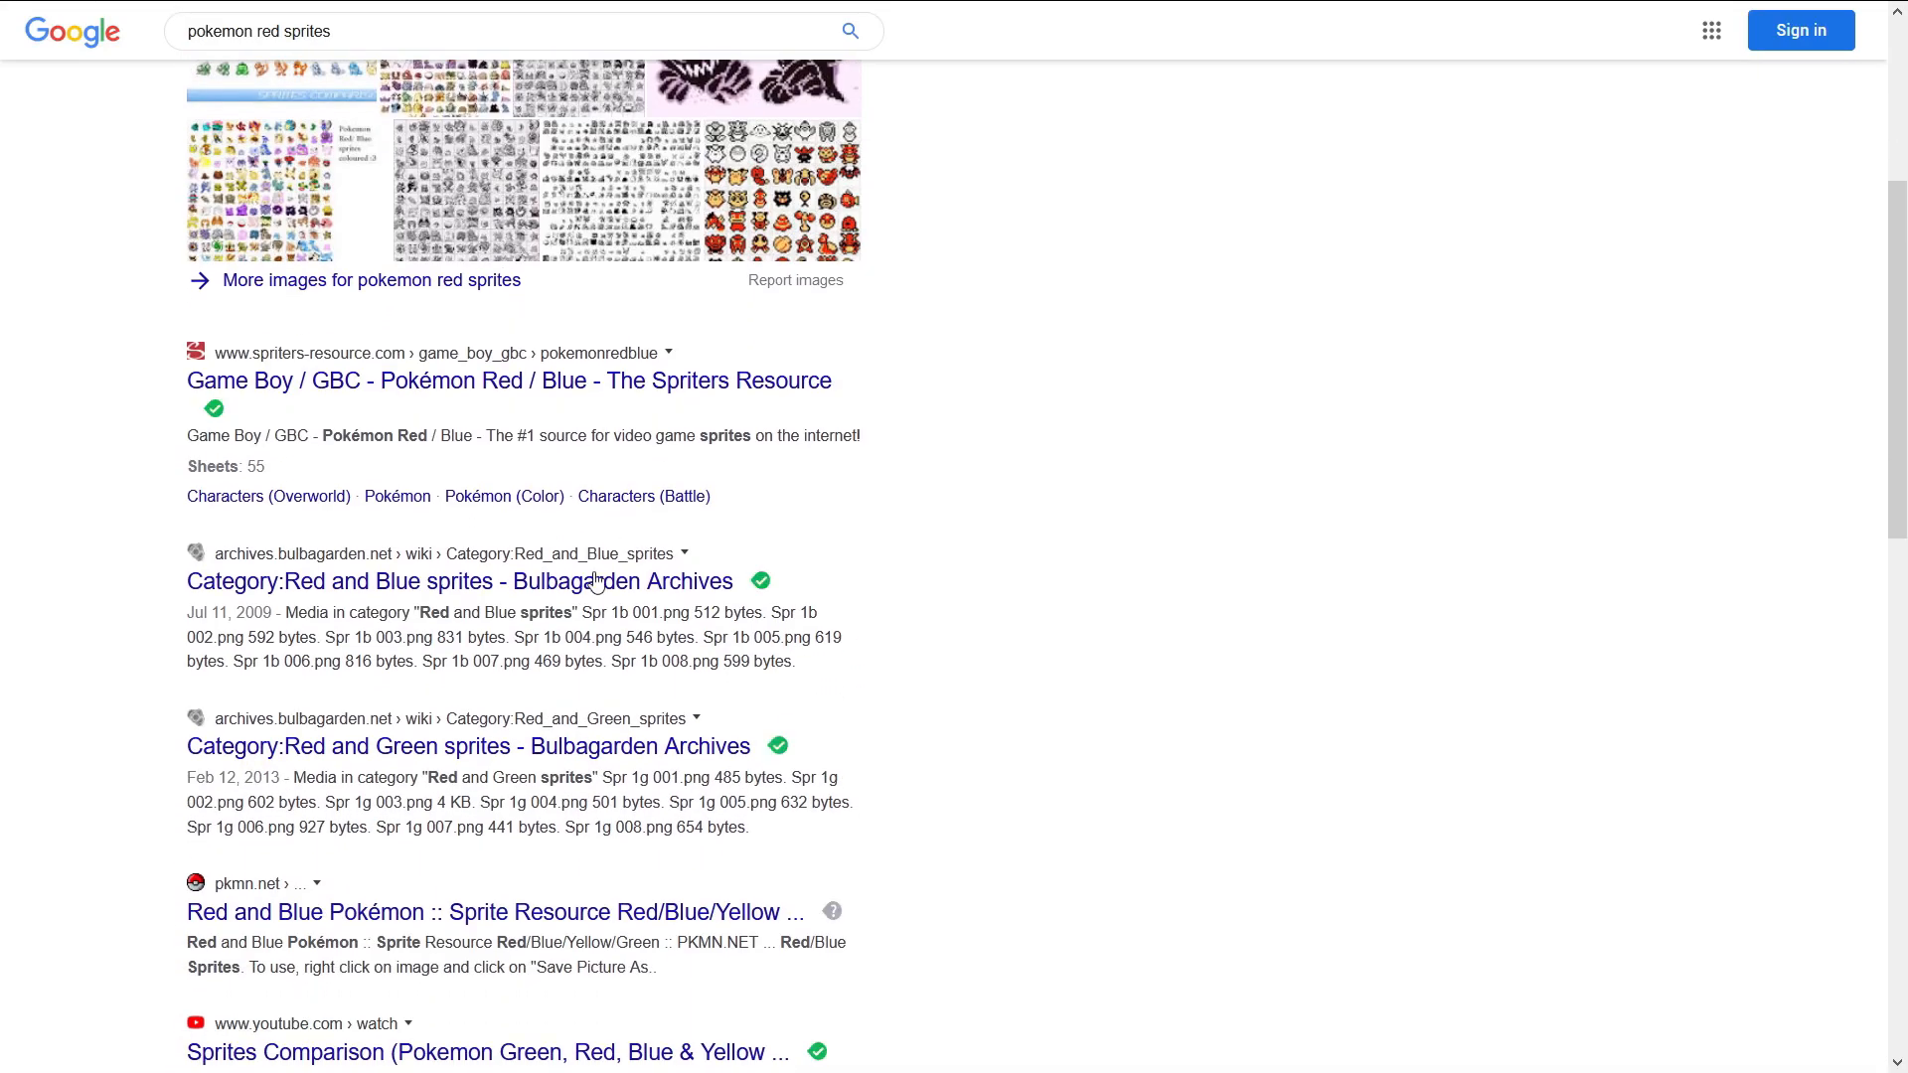
pyautogui.click(642, 390)
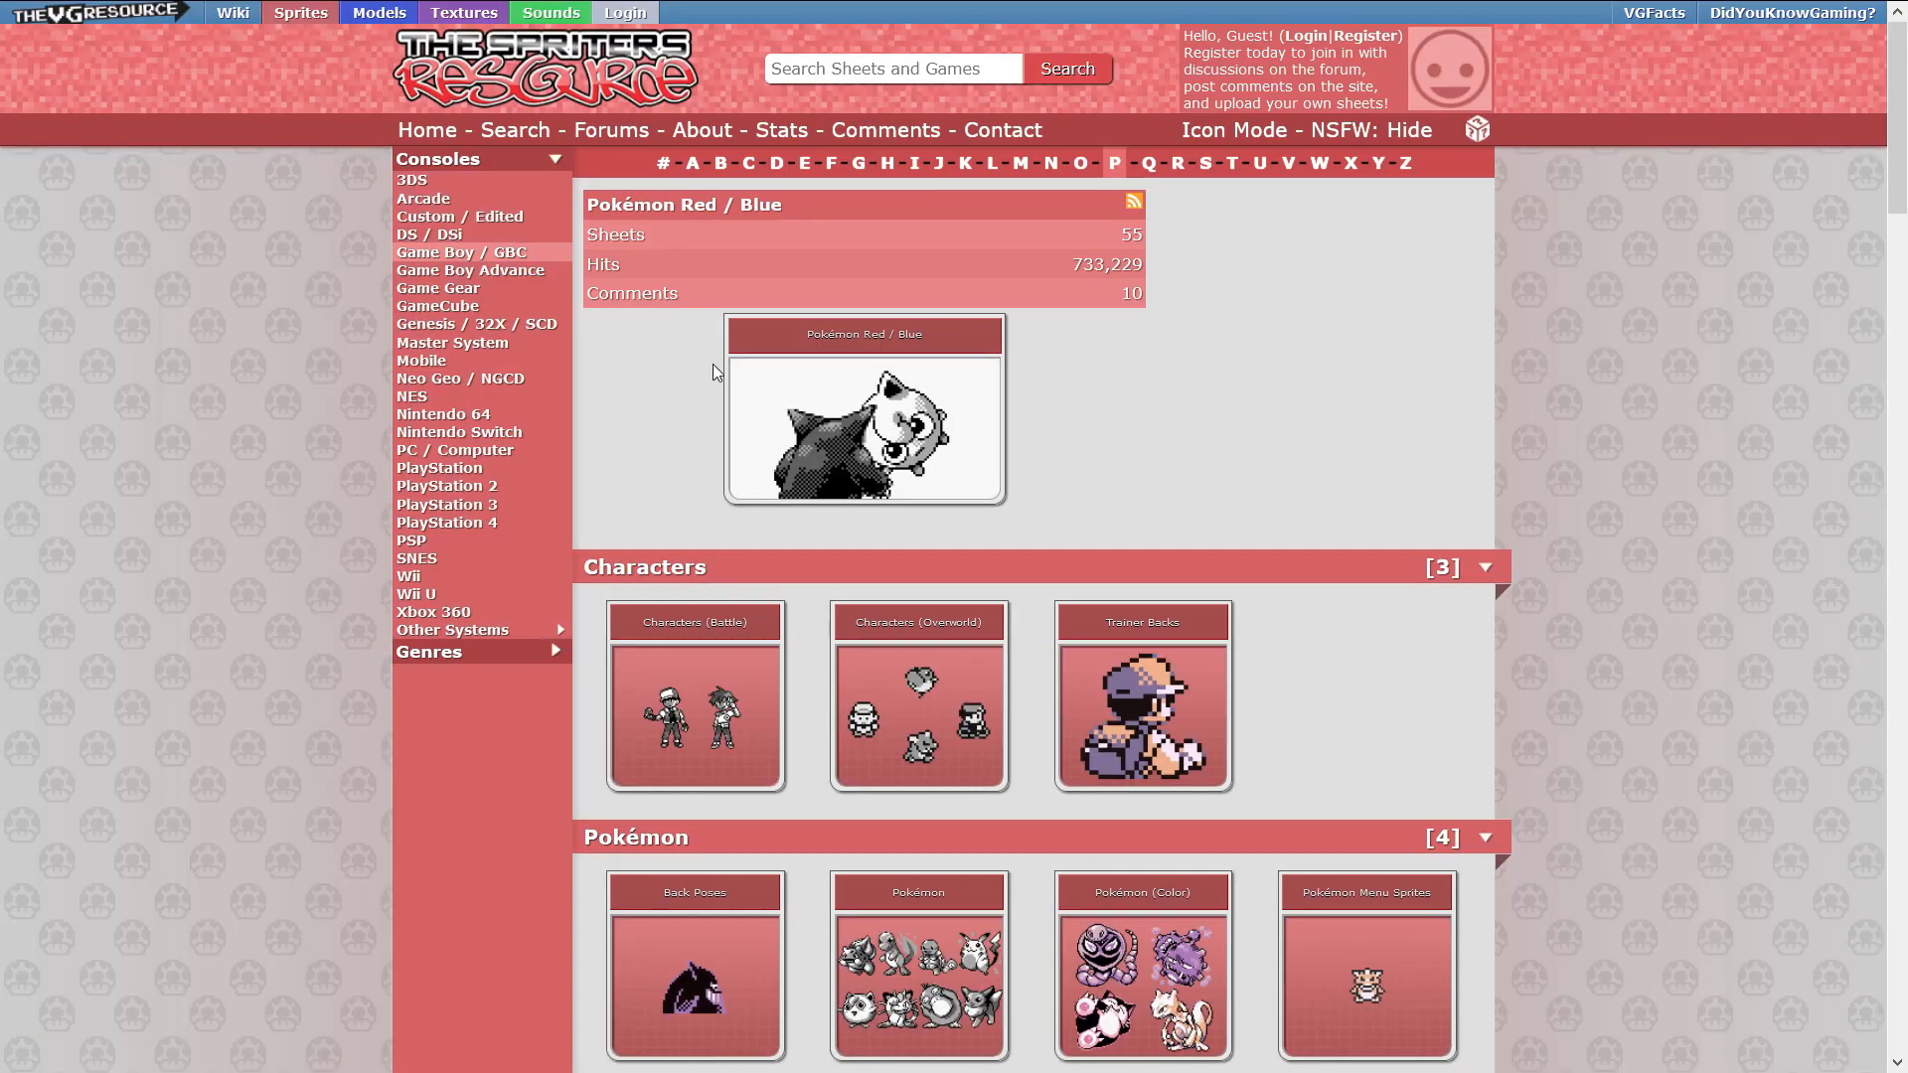
# - Open the Tileset sheet in the Miscellaneous section of the sprite listing and look over its tiles
pyautogui.scroll(-20, 969, 612)
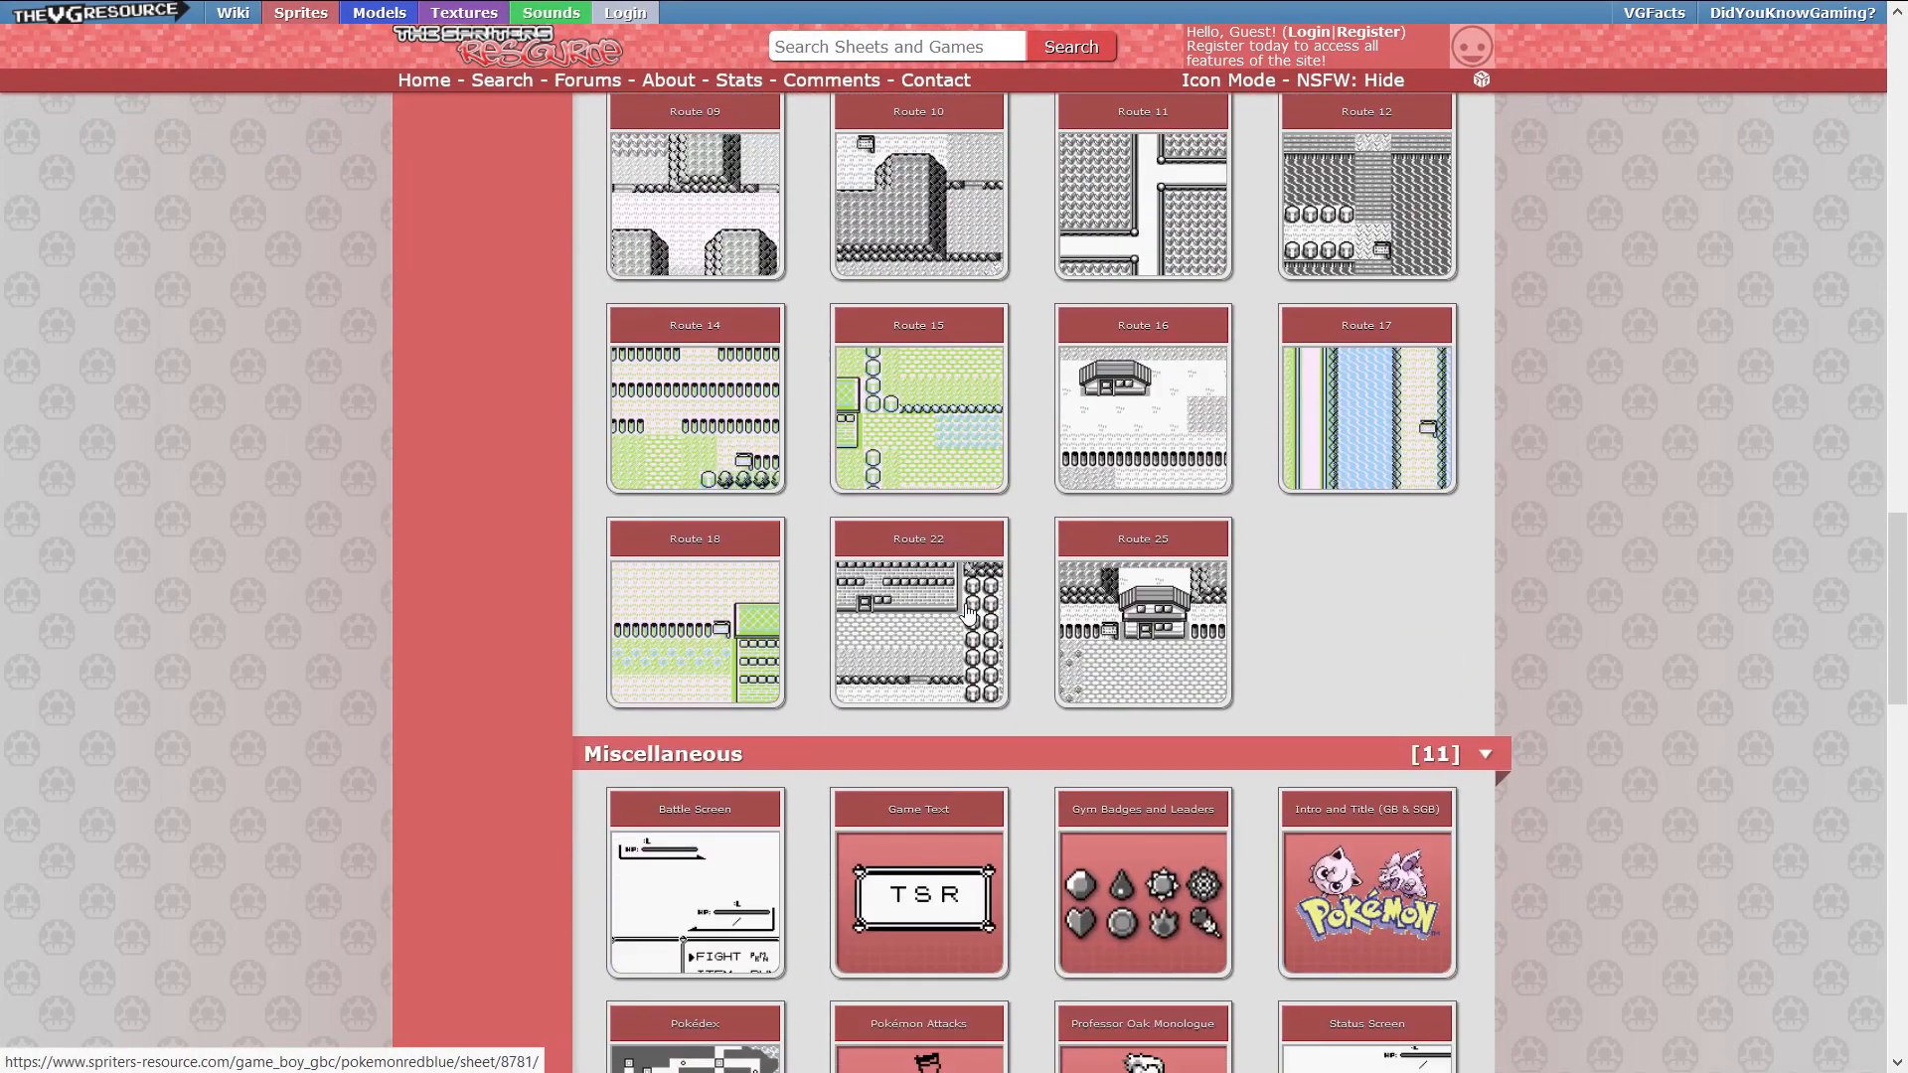
pyautogui.scroll(-8, 969, 610)
pyautogui.click(936, 571)
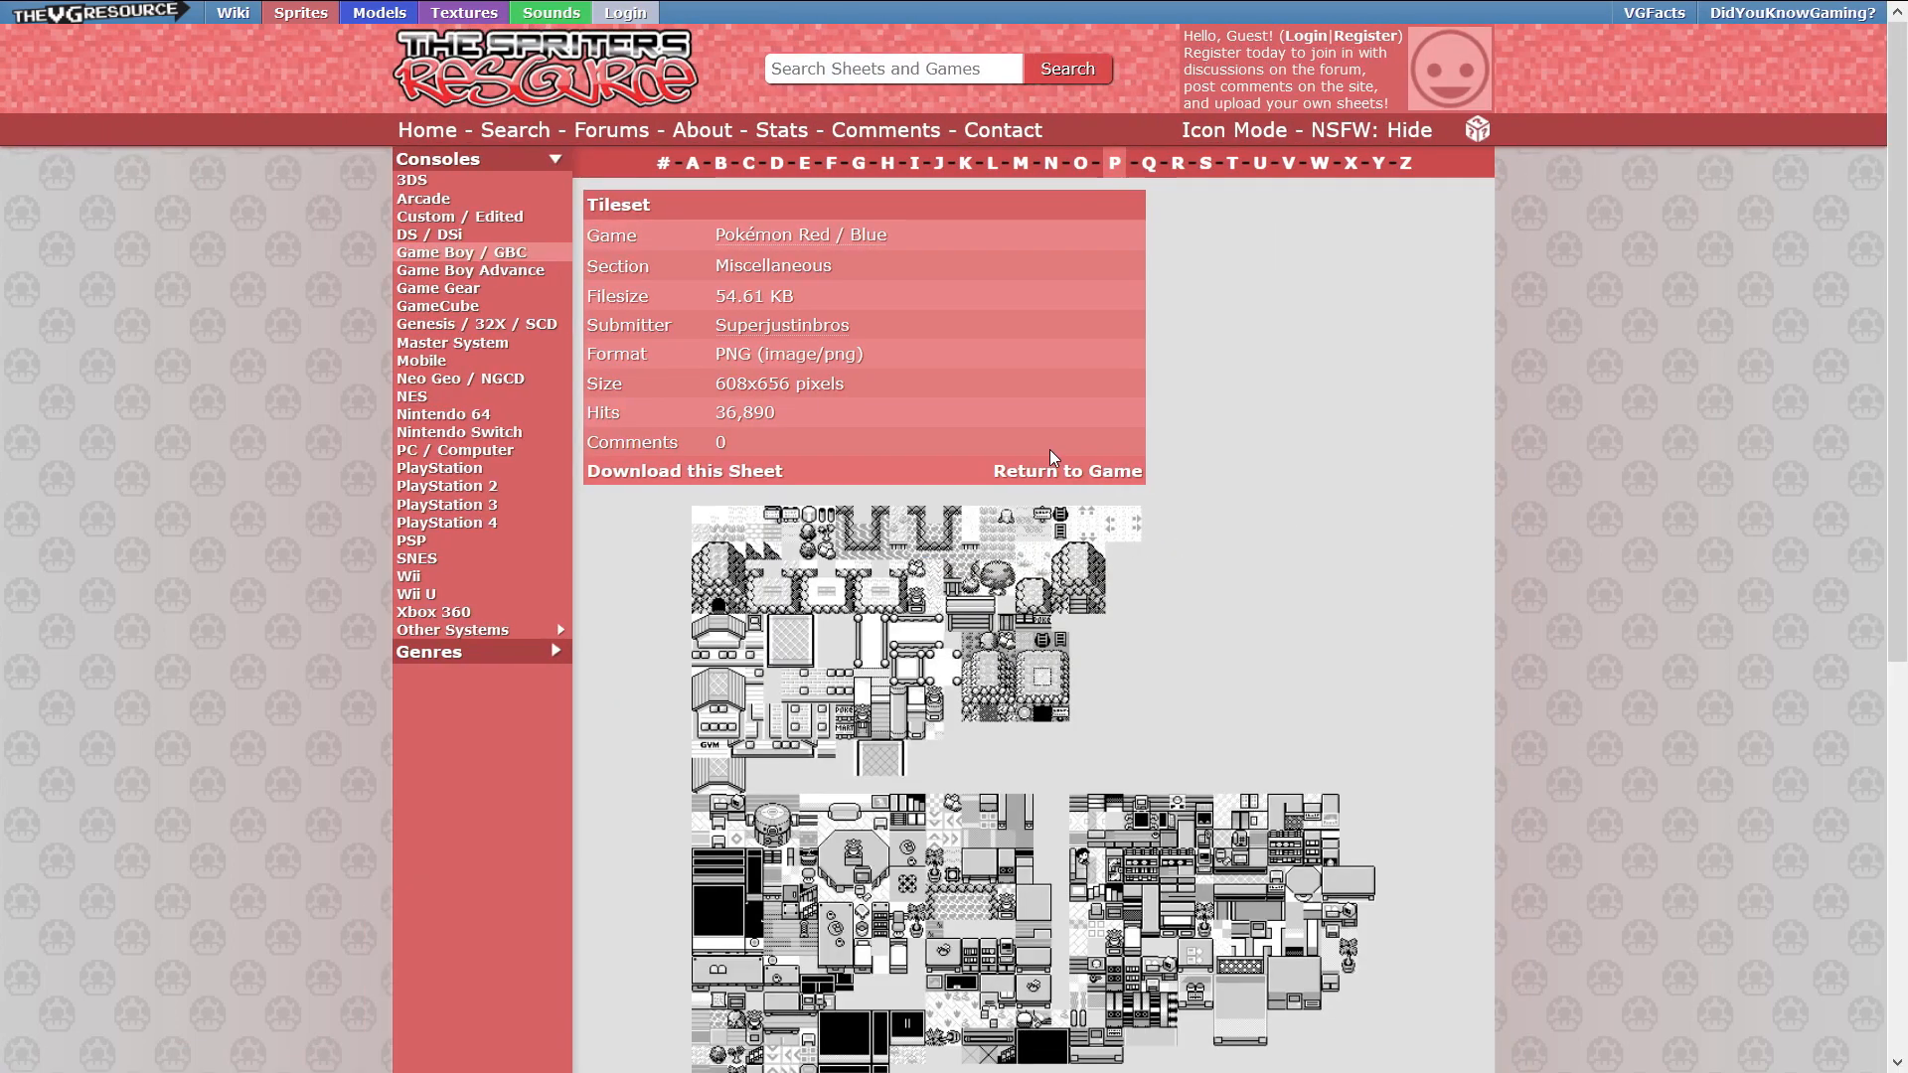
pyautogui.scroll(-3, 1053, 457)
pyautogui.scroll(1, 1054, 457)
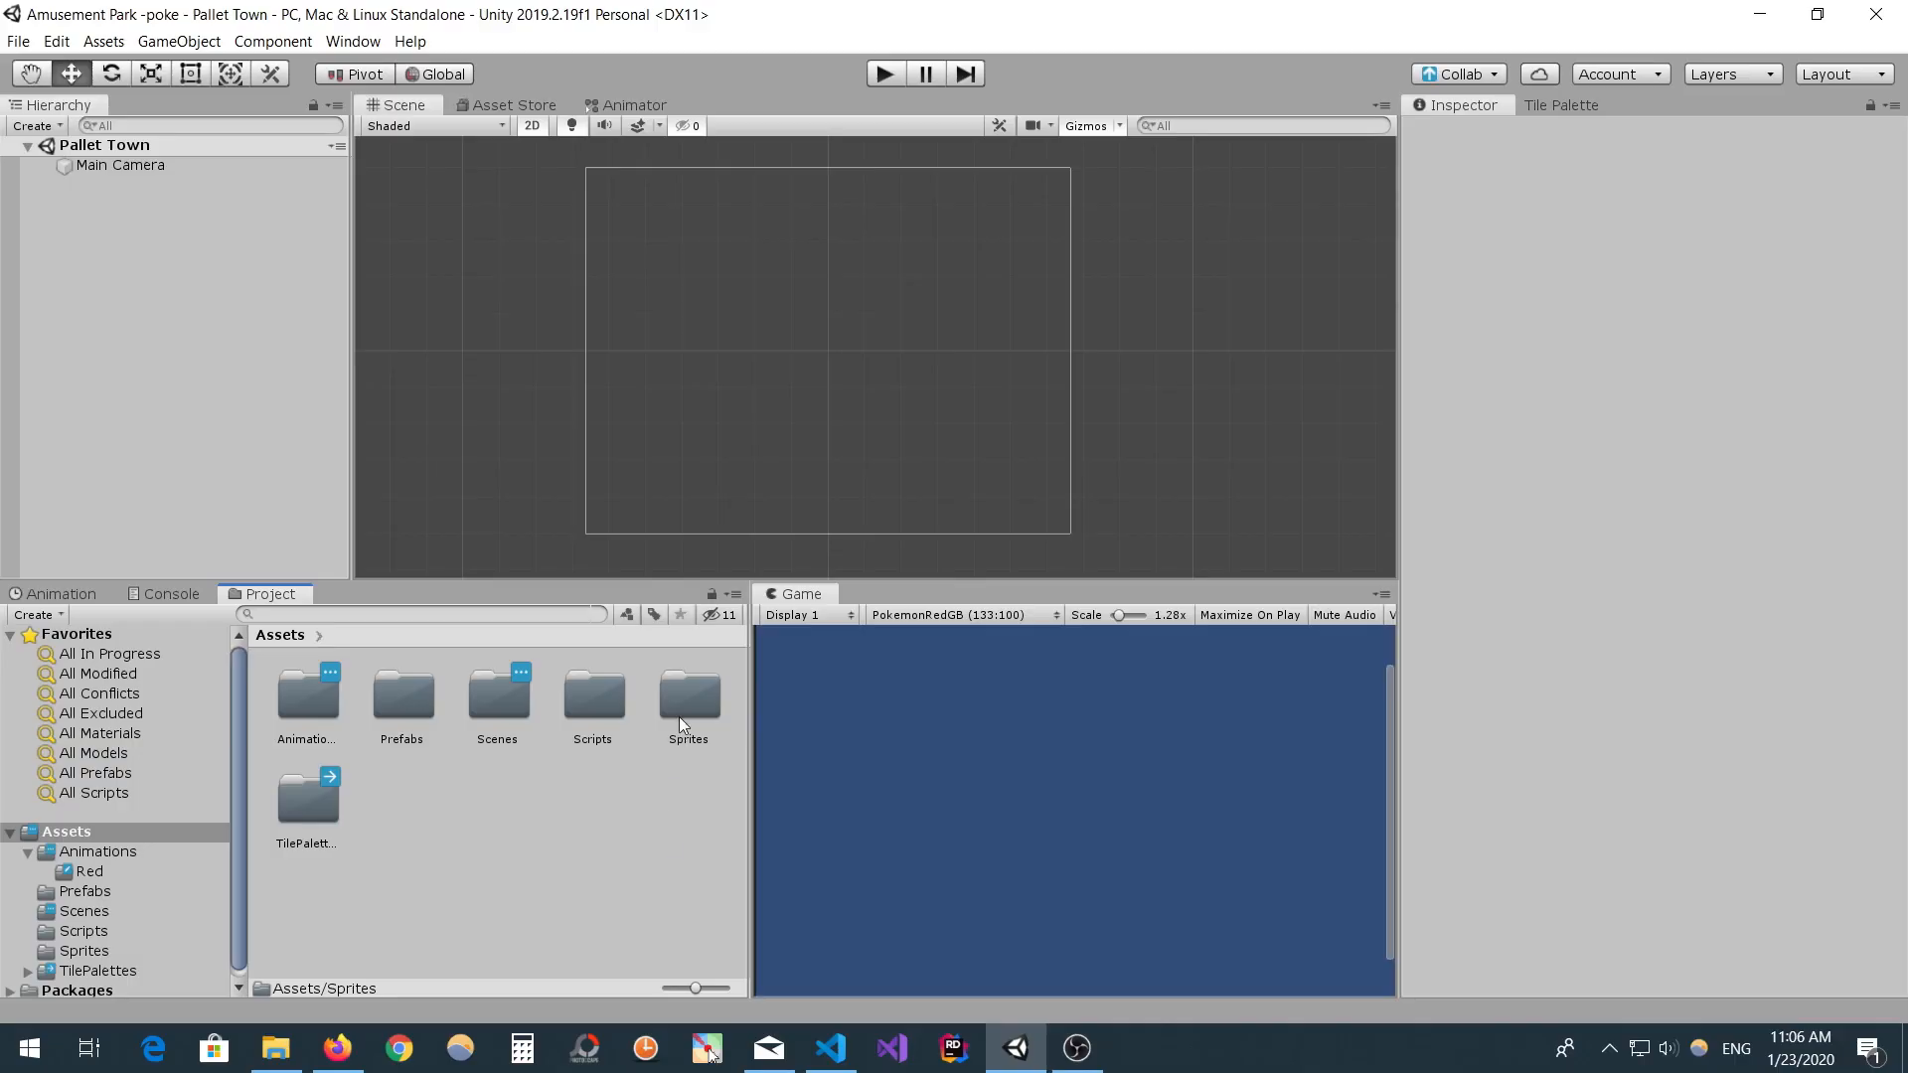
# - Switch to Unity, select the TileSet texture in the Sprites folder and check its Sprite Mode and Pixels Per Unit import settings
pyautogui.doubleClick(685, 730)
pyautogui.click(391, 694)
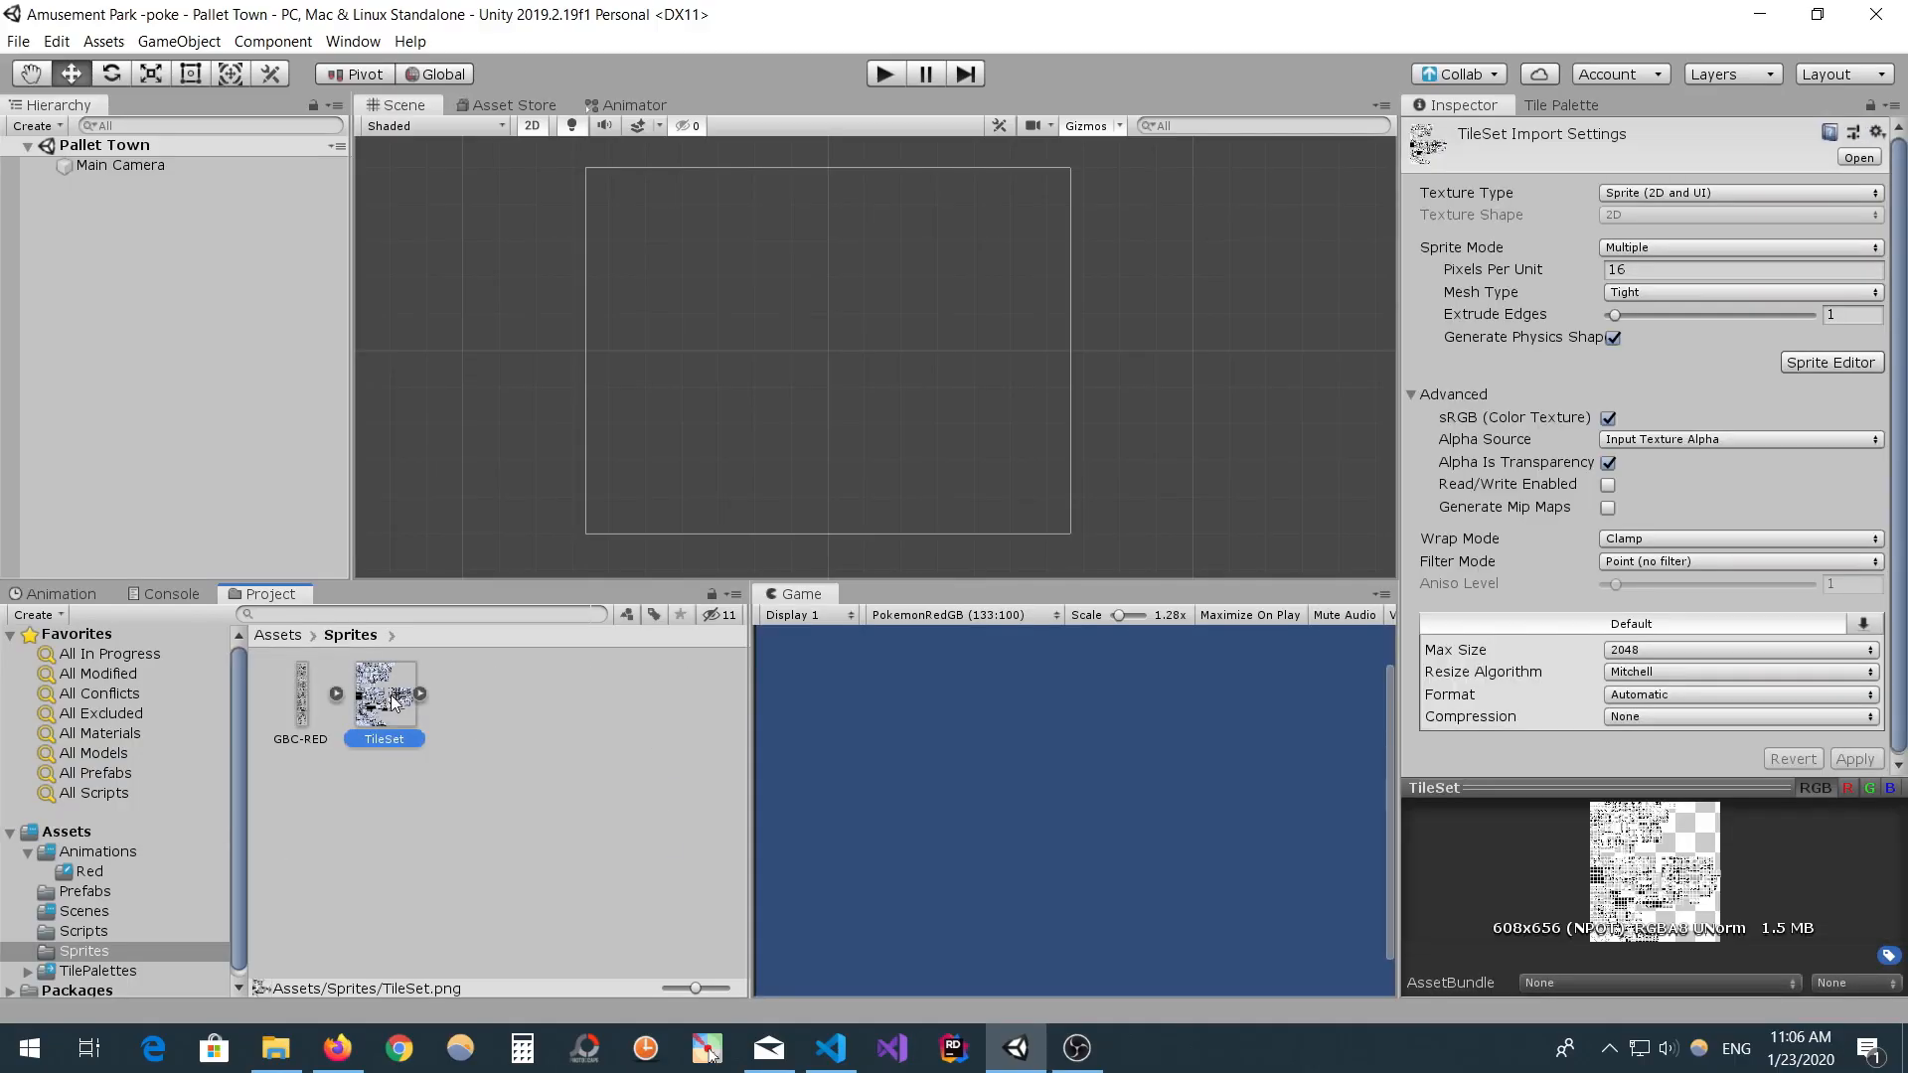
pyautogui.click(1728, 253)
pyautogui.click(1702, 294)
pyautogui.click(1622, 271)
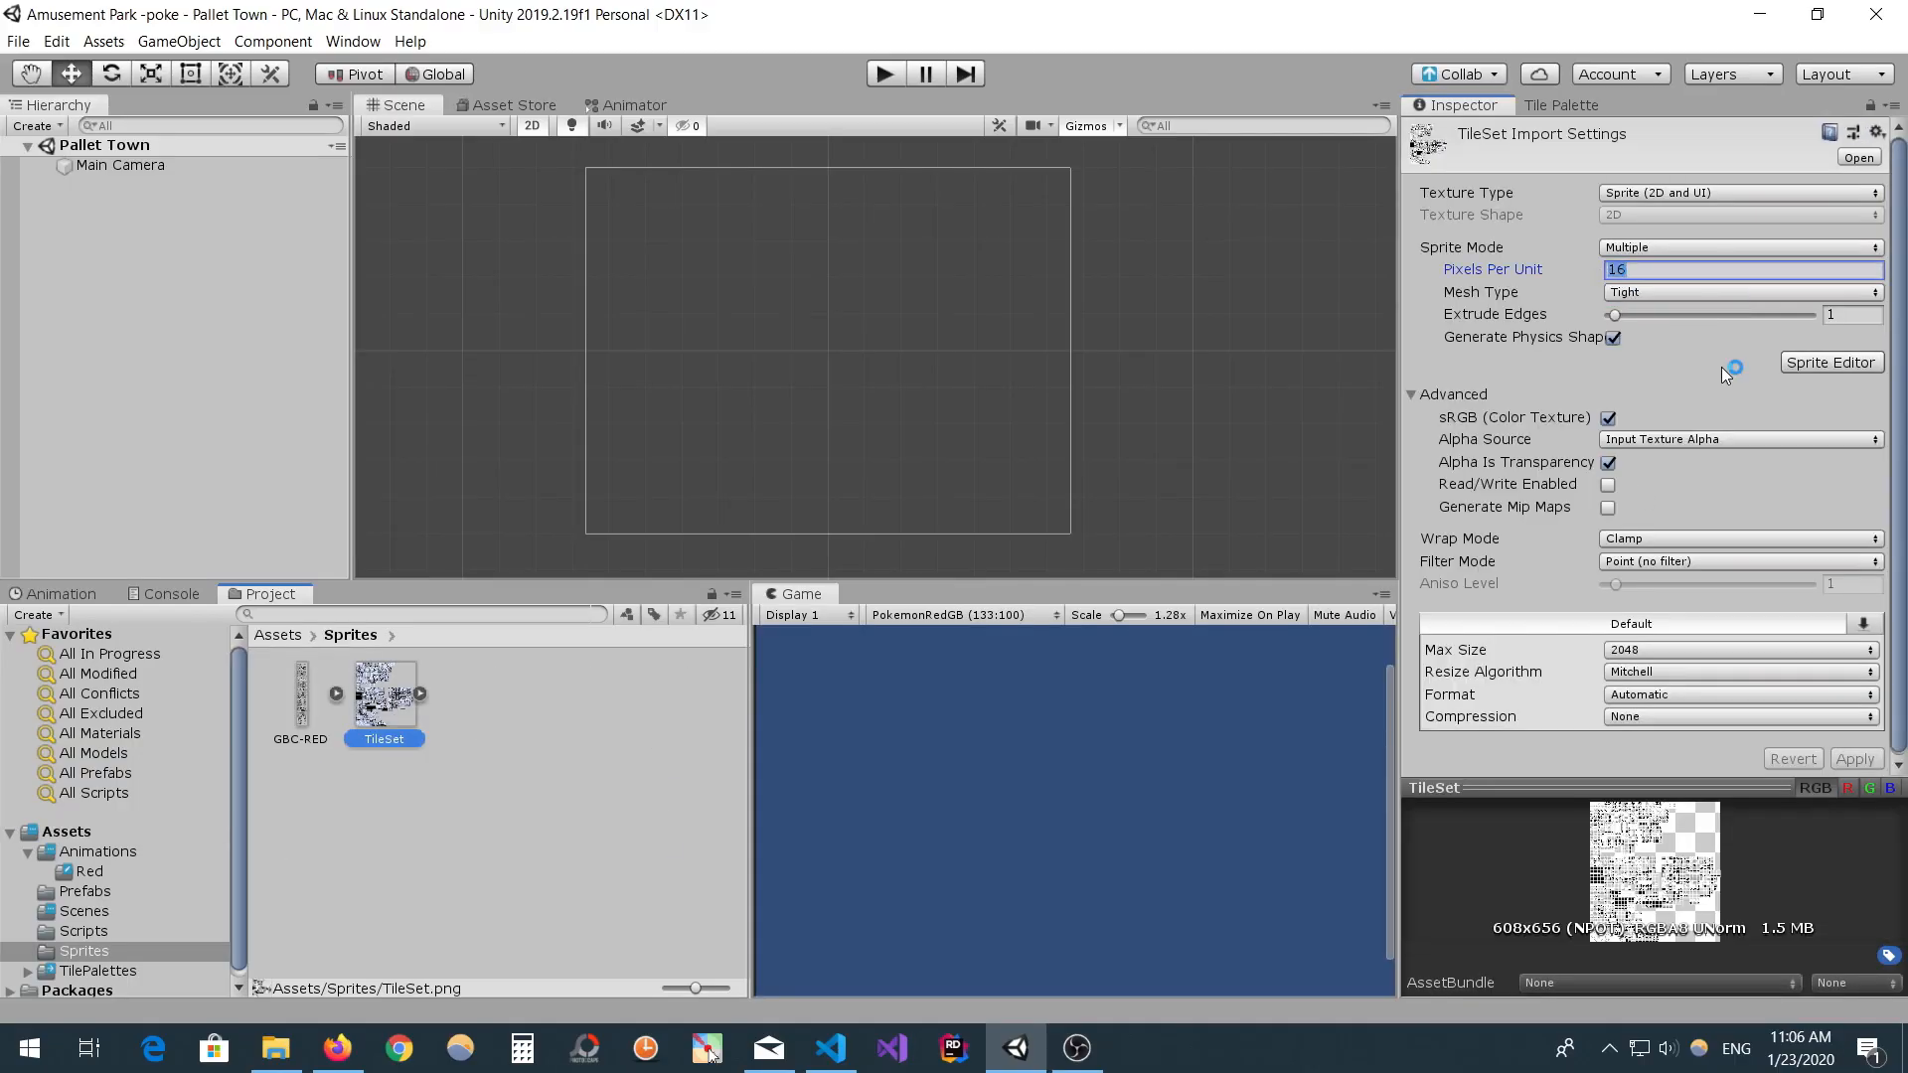
# - Examine the sliced tiles of the TileSet texture in the Sprite Editor and close the editor
pyautogui.click(1817, 367)
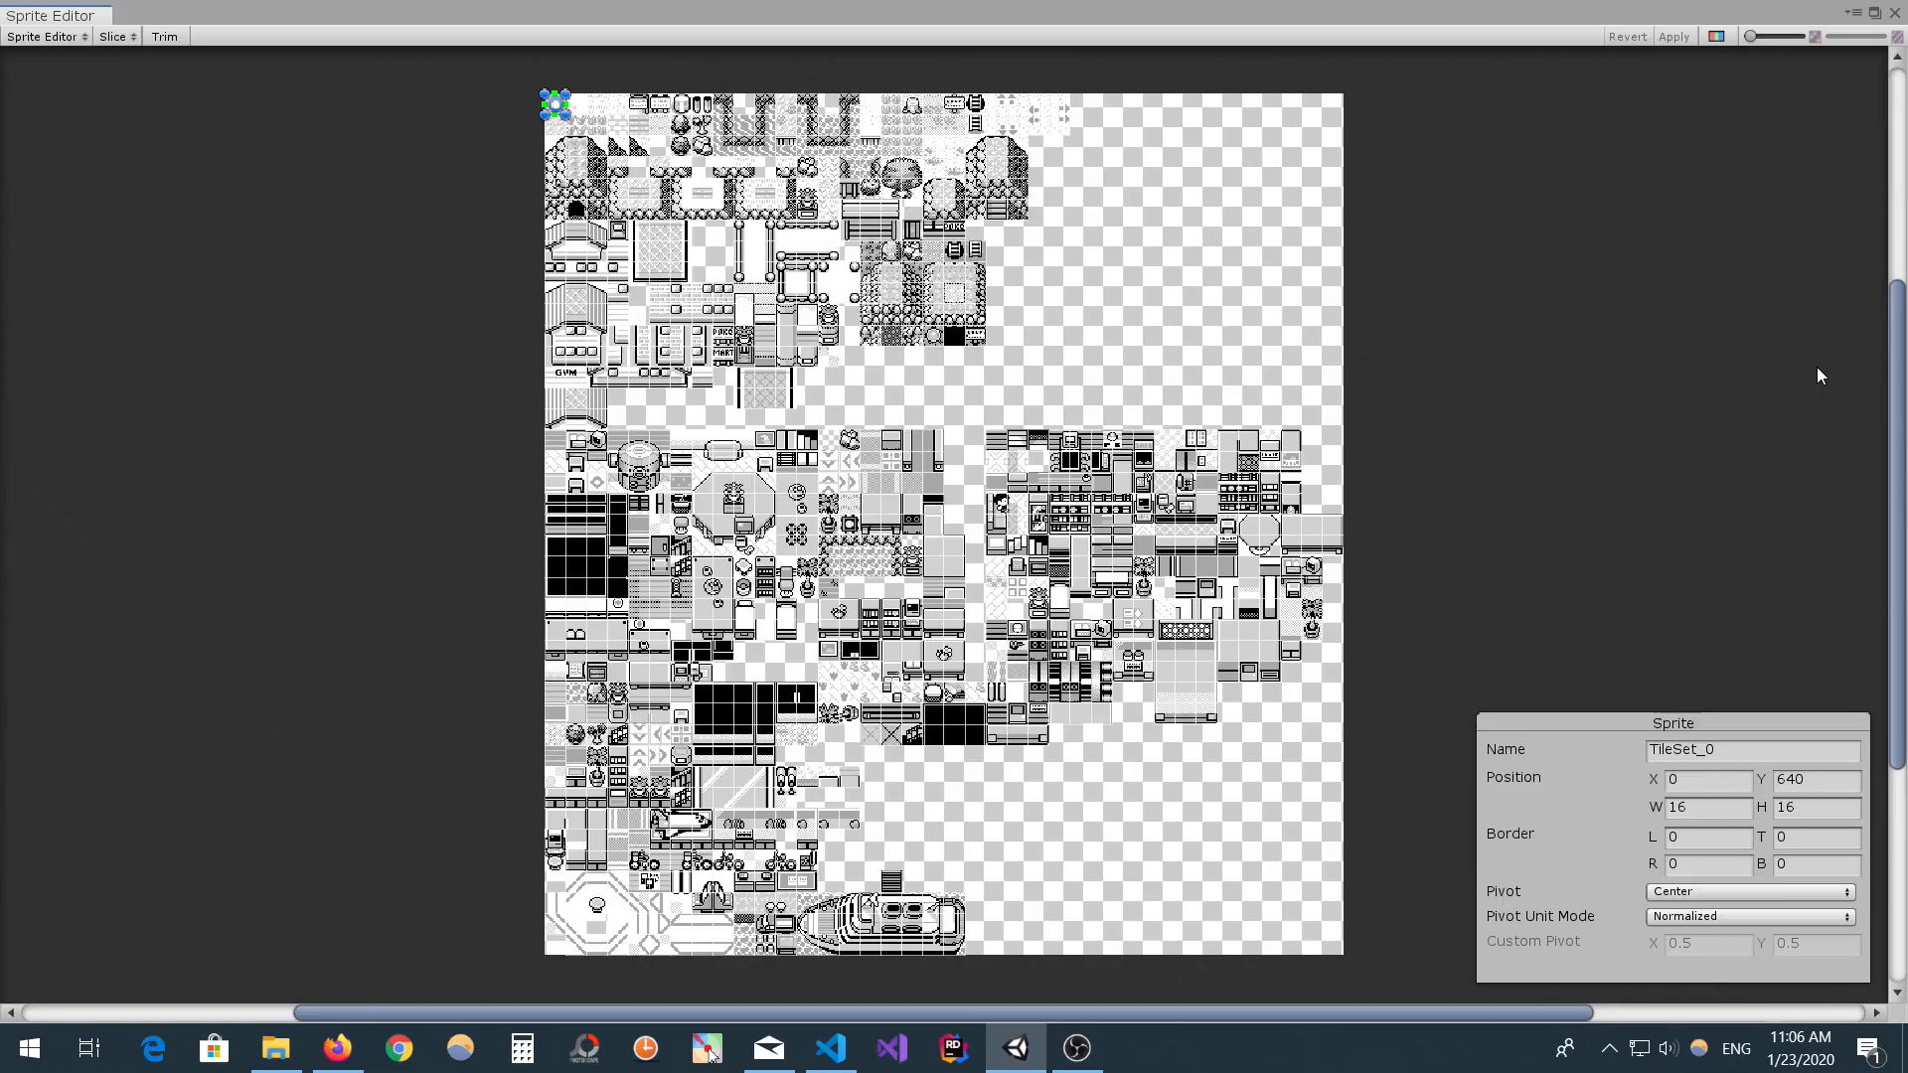
pyautogui.scroll(6, 891, 309)
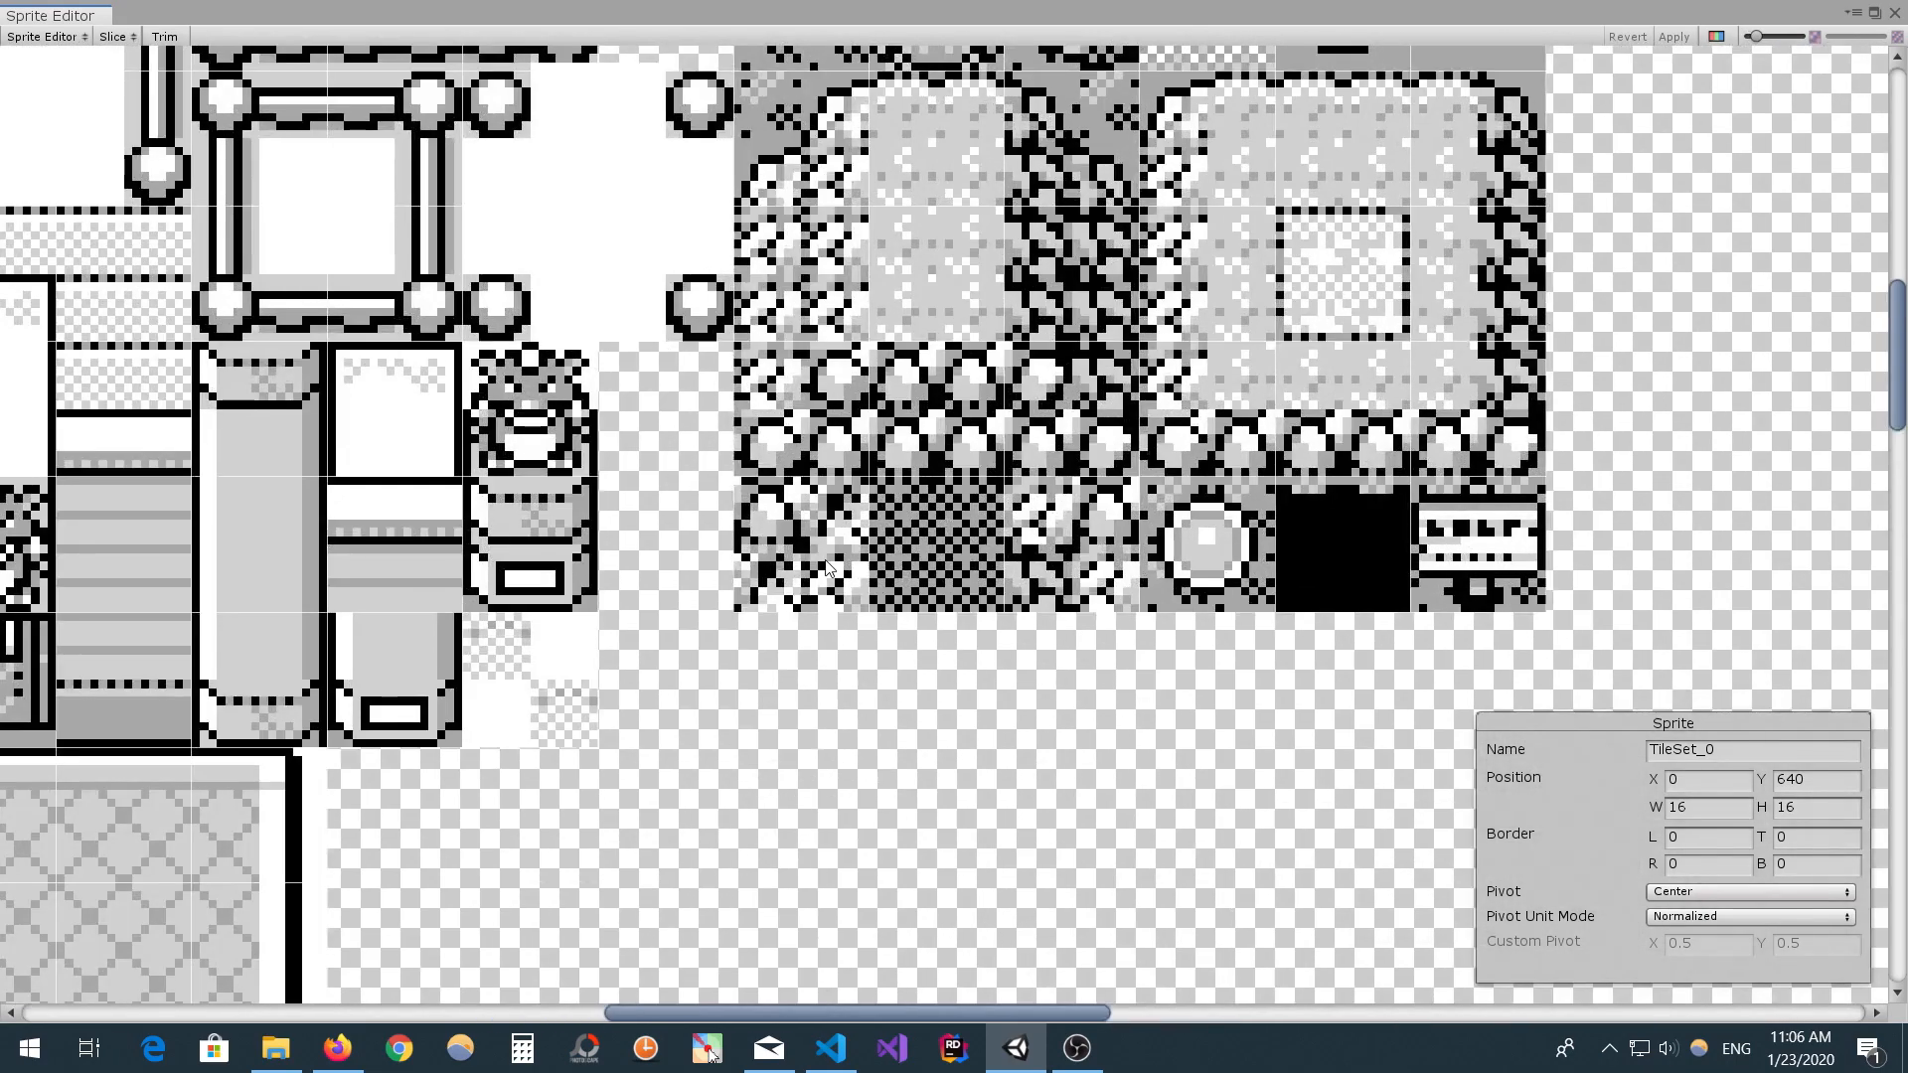
pyautogui.click(1357, 438)
pyautogui.click(1891, 16)
# - Inspect the sliced character sprites of the GBC-RED sheet in the Sprite Editor, including the pivot setting of sprite GBC-RED_118
pyautogui.click(302, 708)
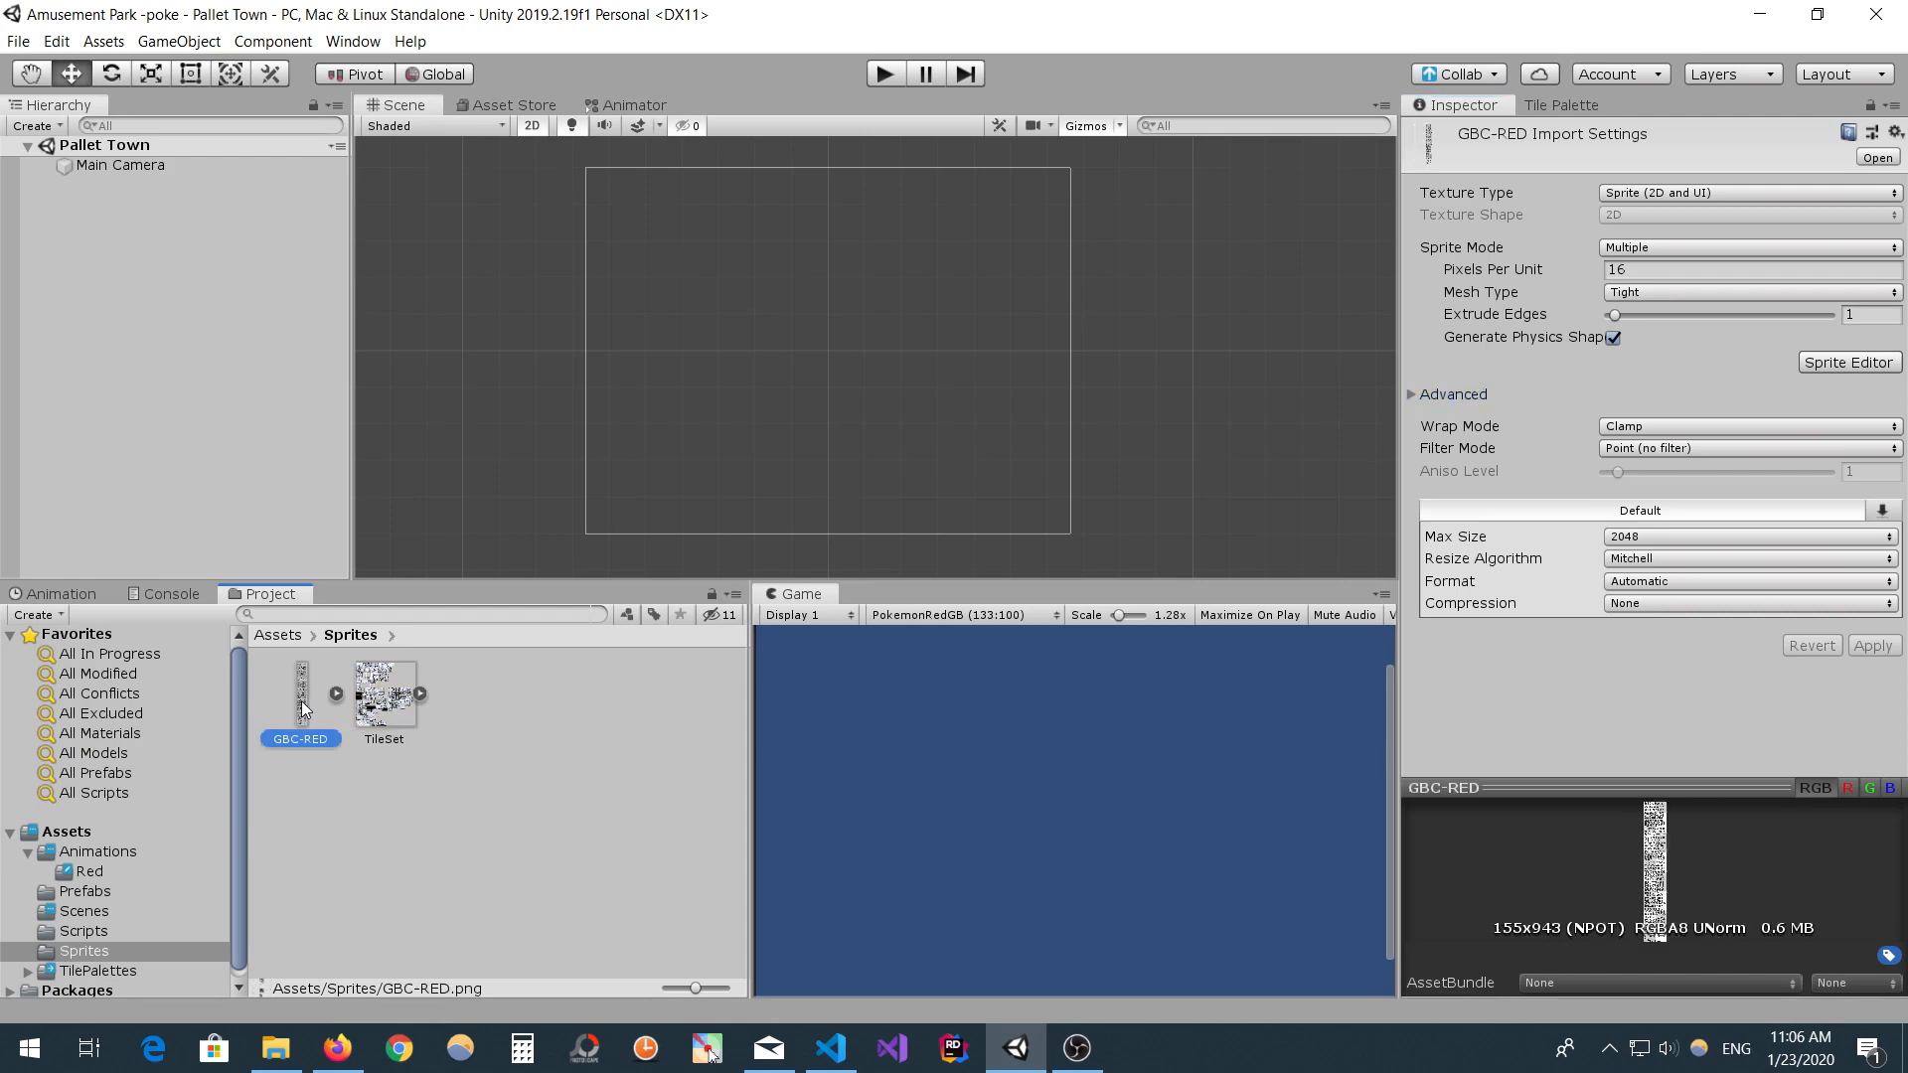
pyautogui.click(1848, 362)
pyautogui.scroll(5, 1017, 349)
pyautogui.moveTo(1017, 350); pyautogui.dragTo(922, 761, button='middle')
pyautogui.click(1279, 584)
pyautogui.click(1391, 557)
pyautogui.click(687, 681)
pyautogui.click(580, 693)
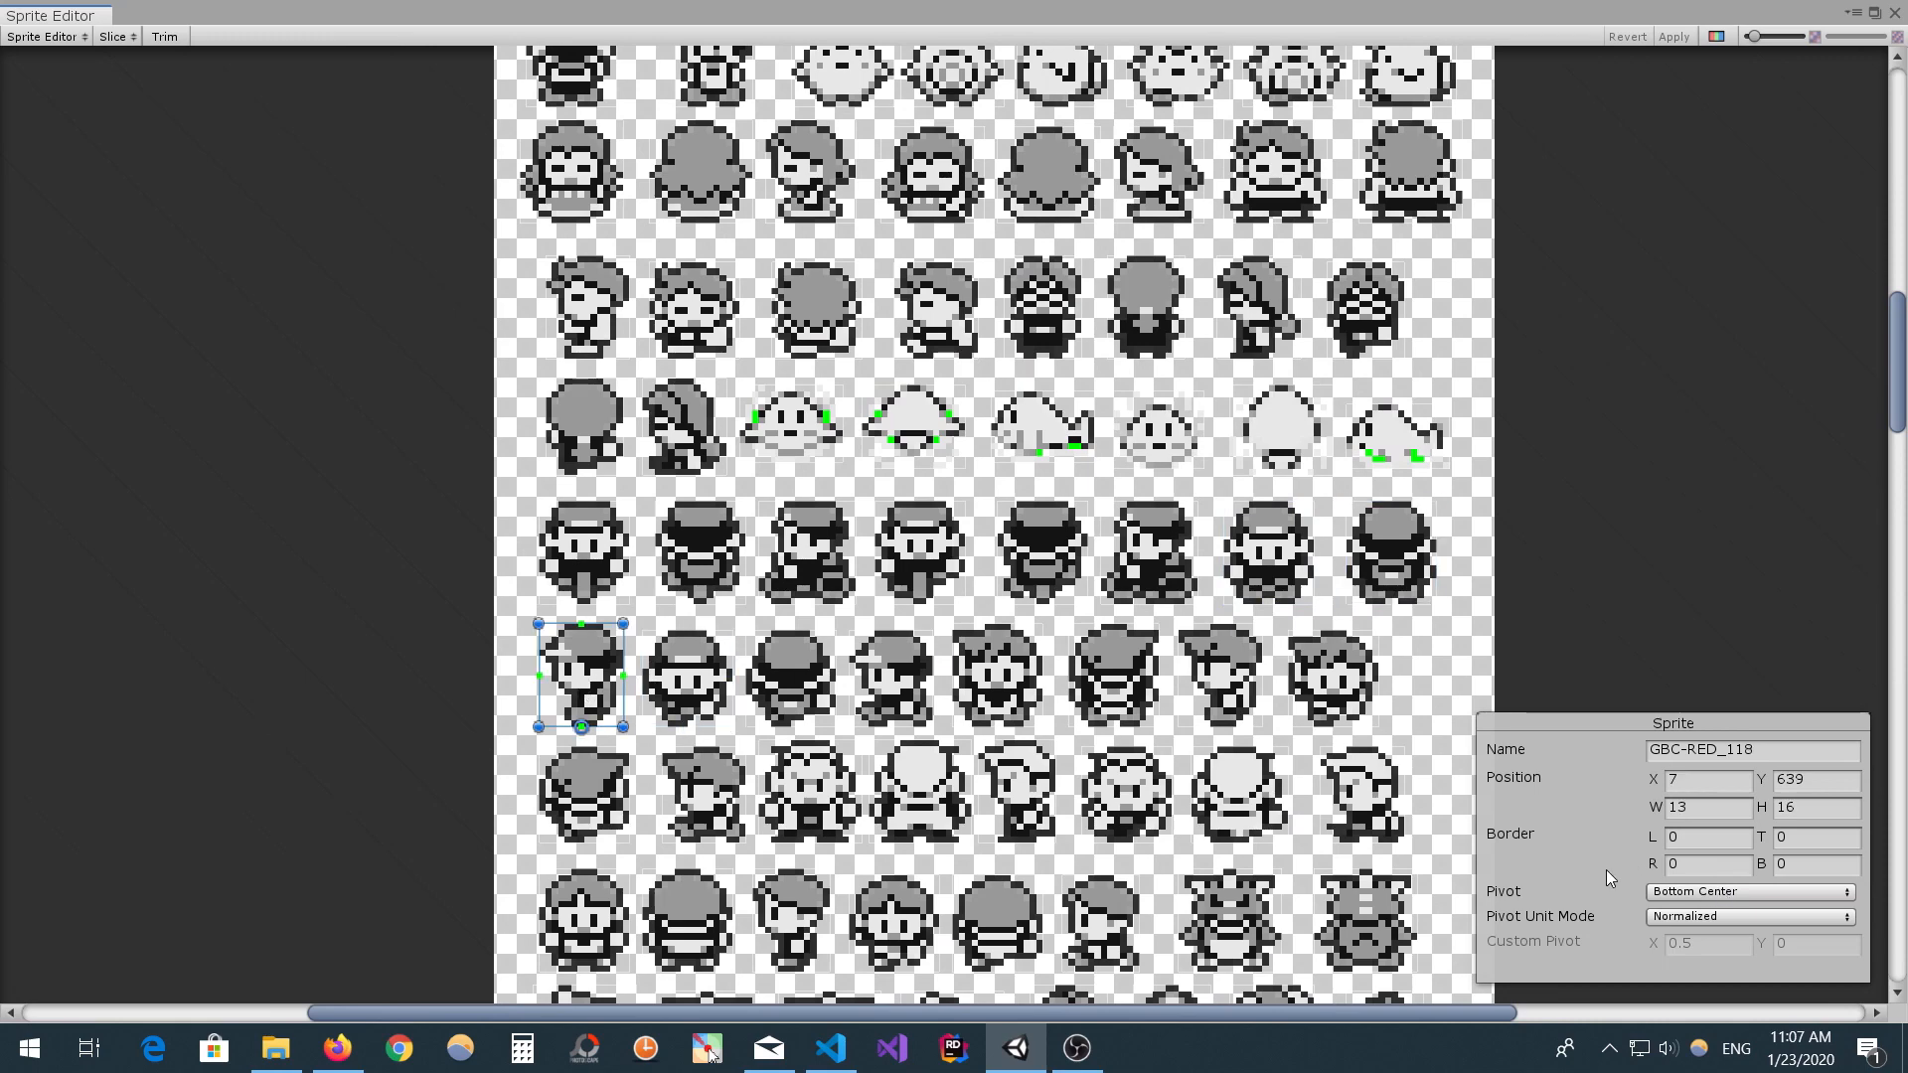
pyautogui.click(1674, 890)
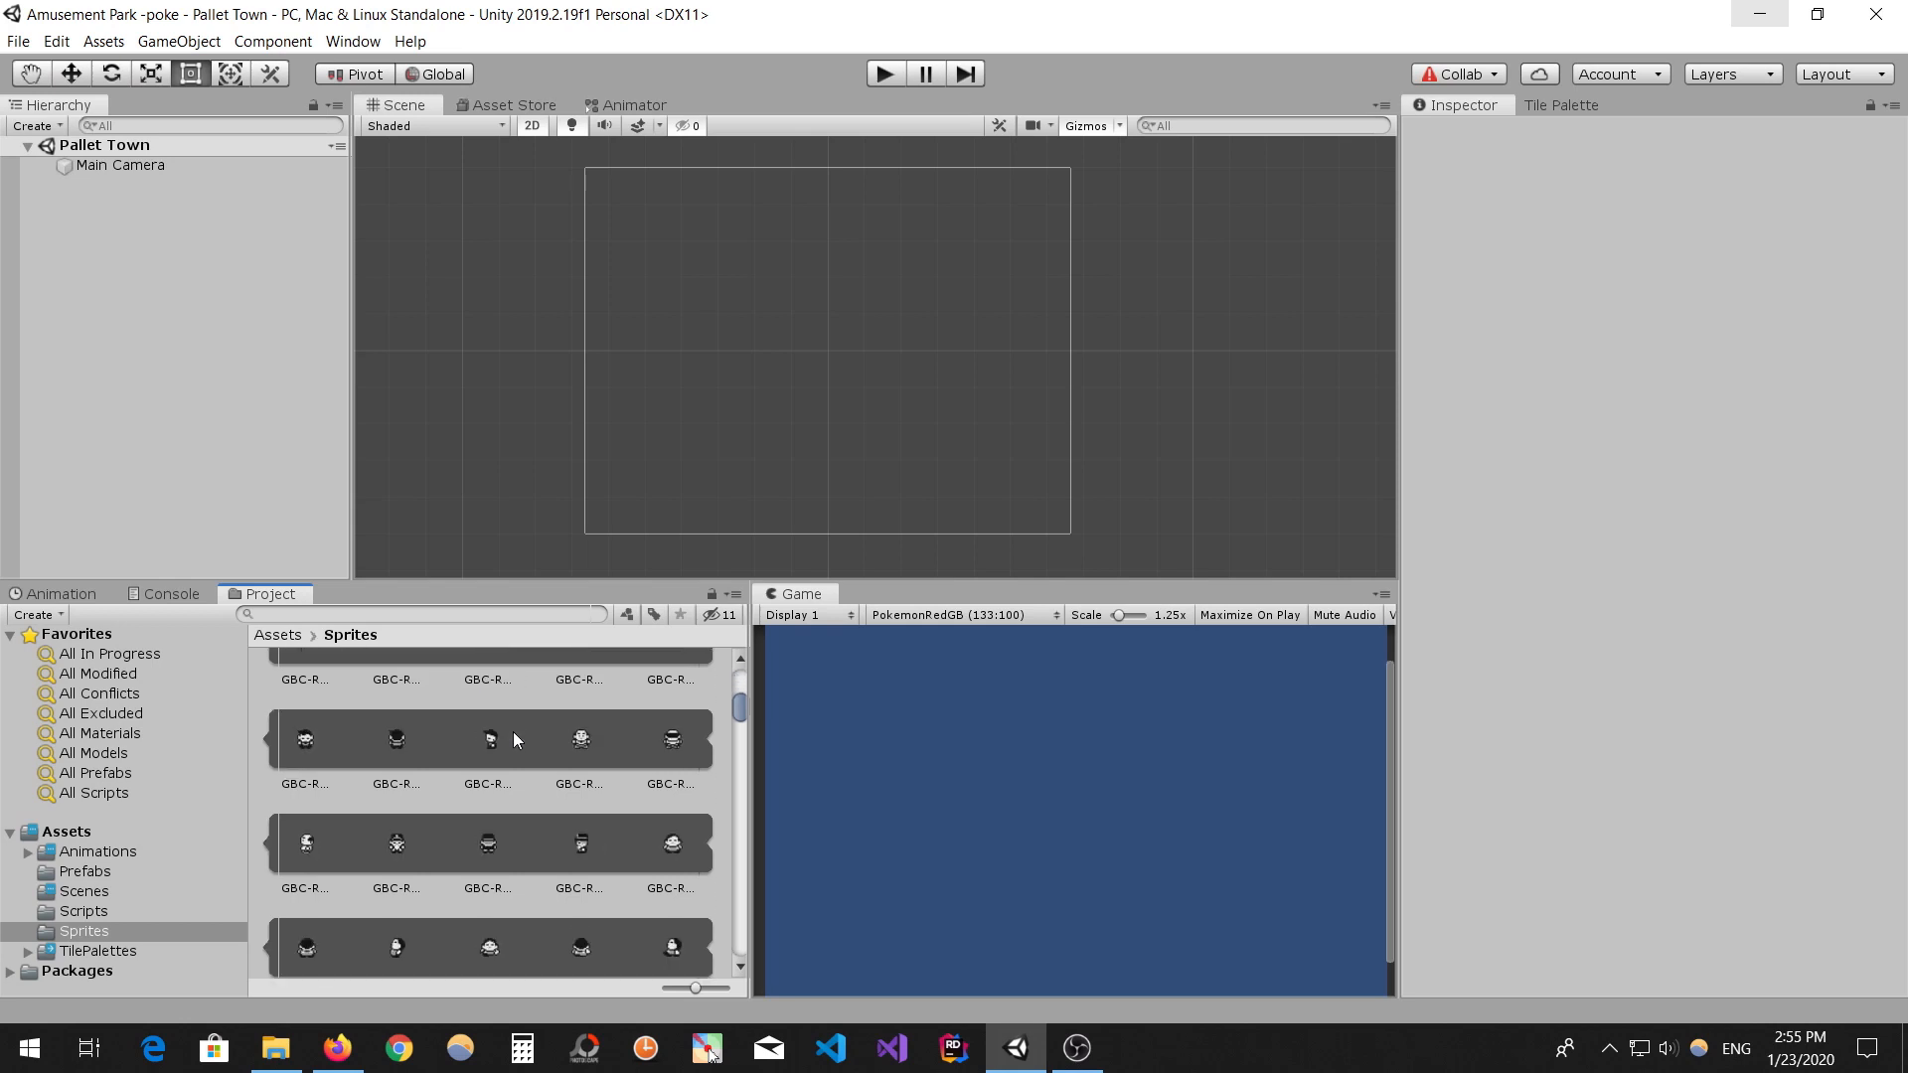
# - Place the front-facing GBC-RED_116 sprite from the Sprites folder in the Pallet Town scene
pyautogui.scroll(-5, 513, 737)
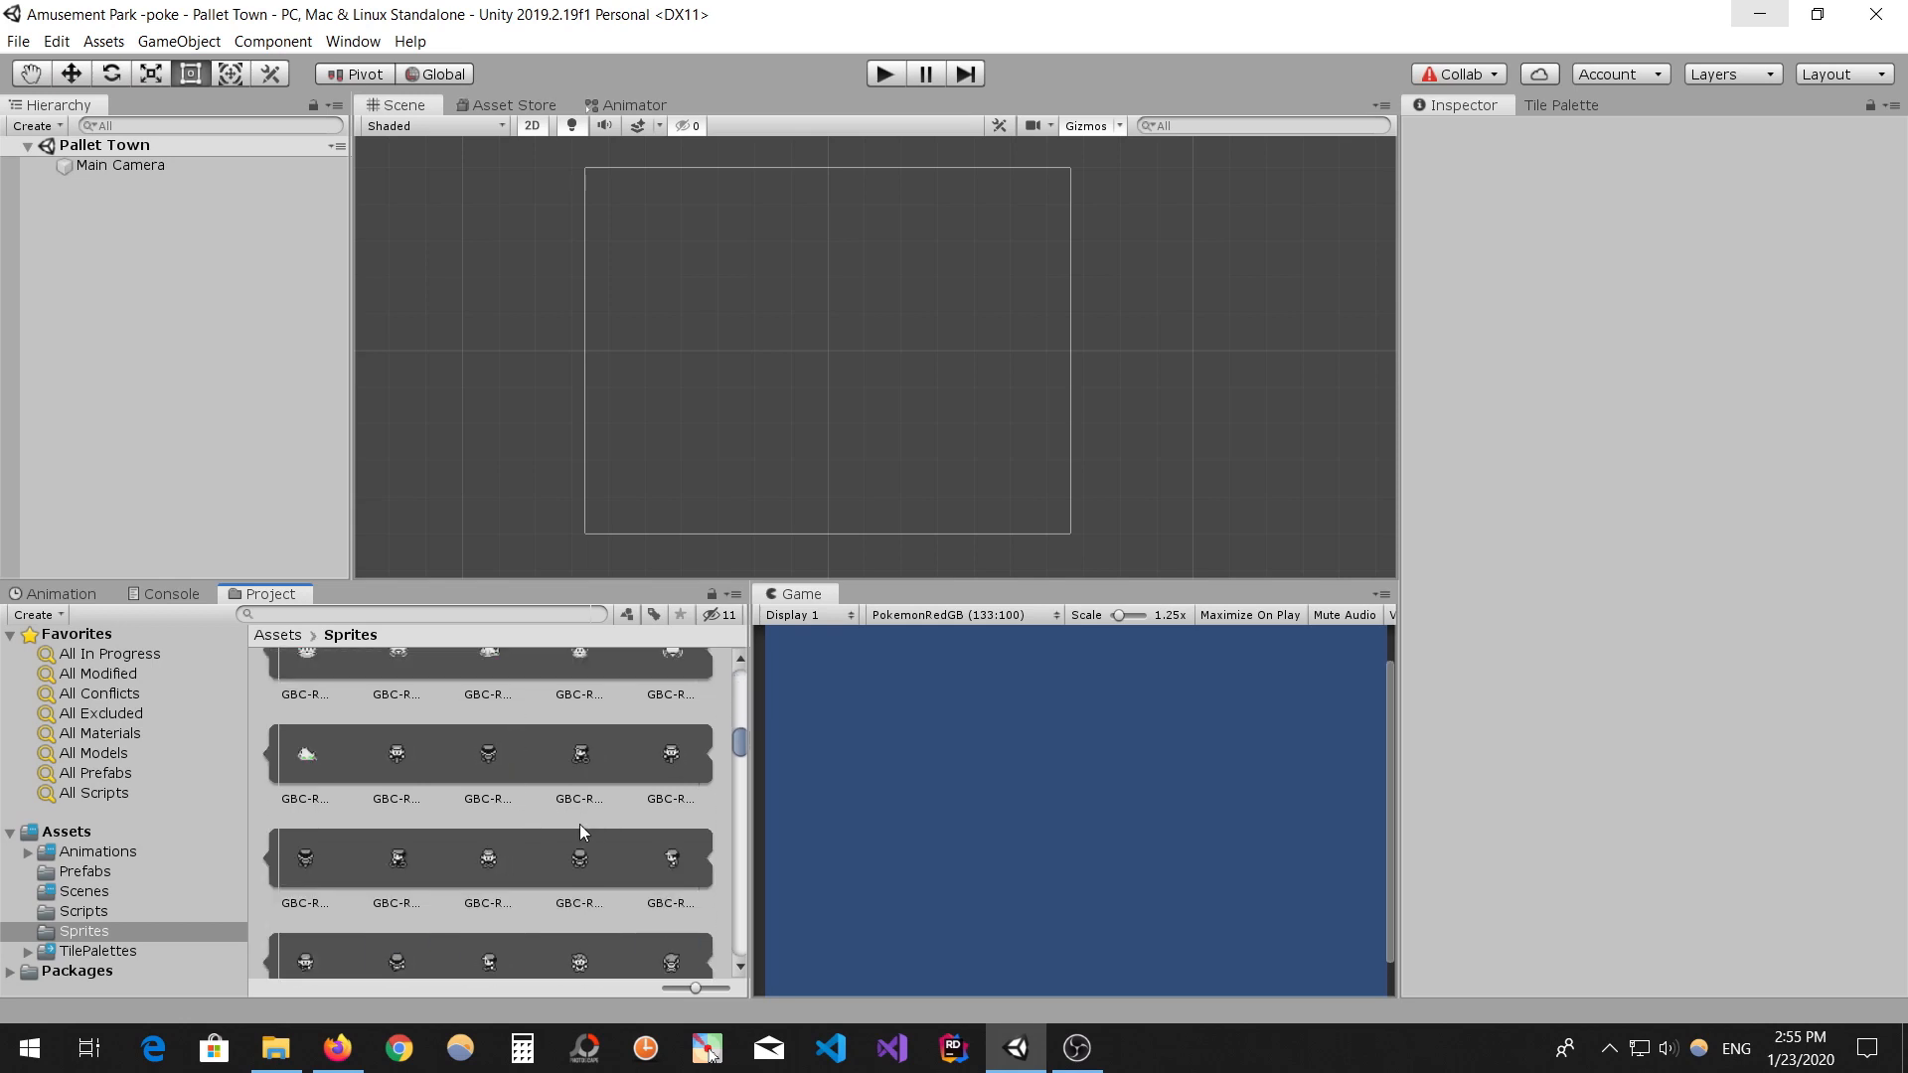
pyautogui.scroll(-2, 534, 887)
pyautogui.moveTo(511, 808); pyautogui.dragTo(891, 344)
pyautogui.press('f')
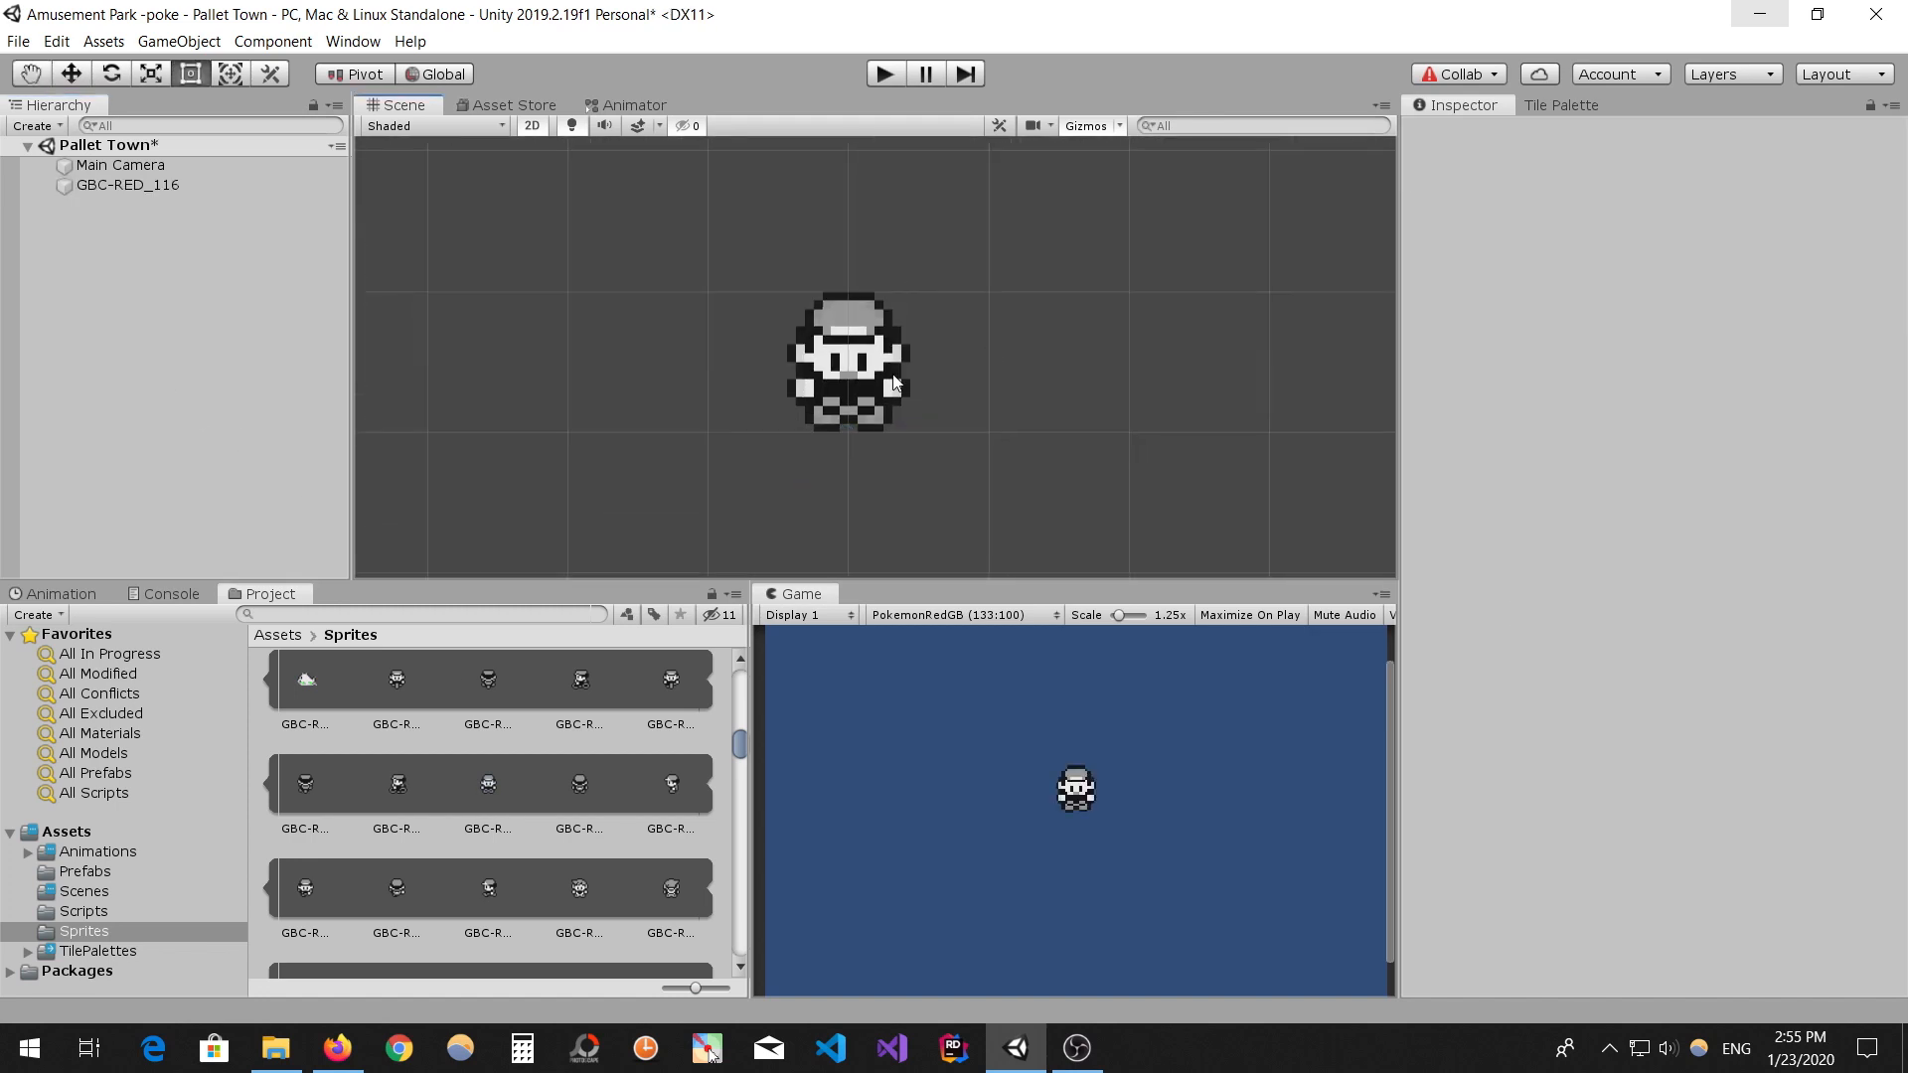
# - Rename the GBC-RED_116 object in the scene to Red
pyautogui.click(149, 185)
pyautogui.click(147, 189)
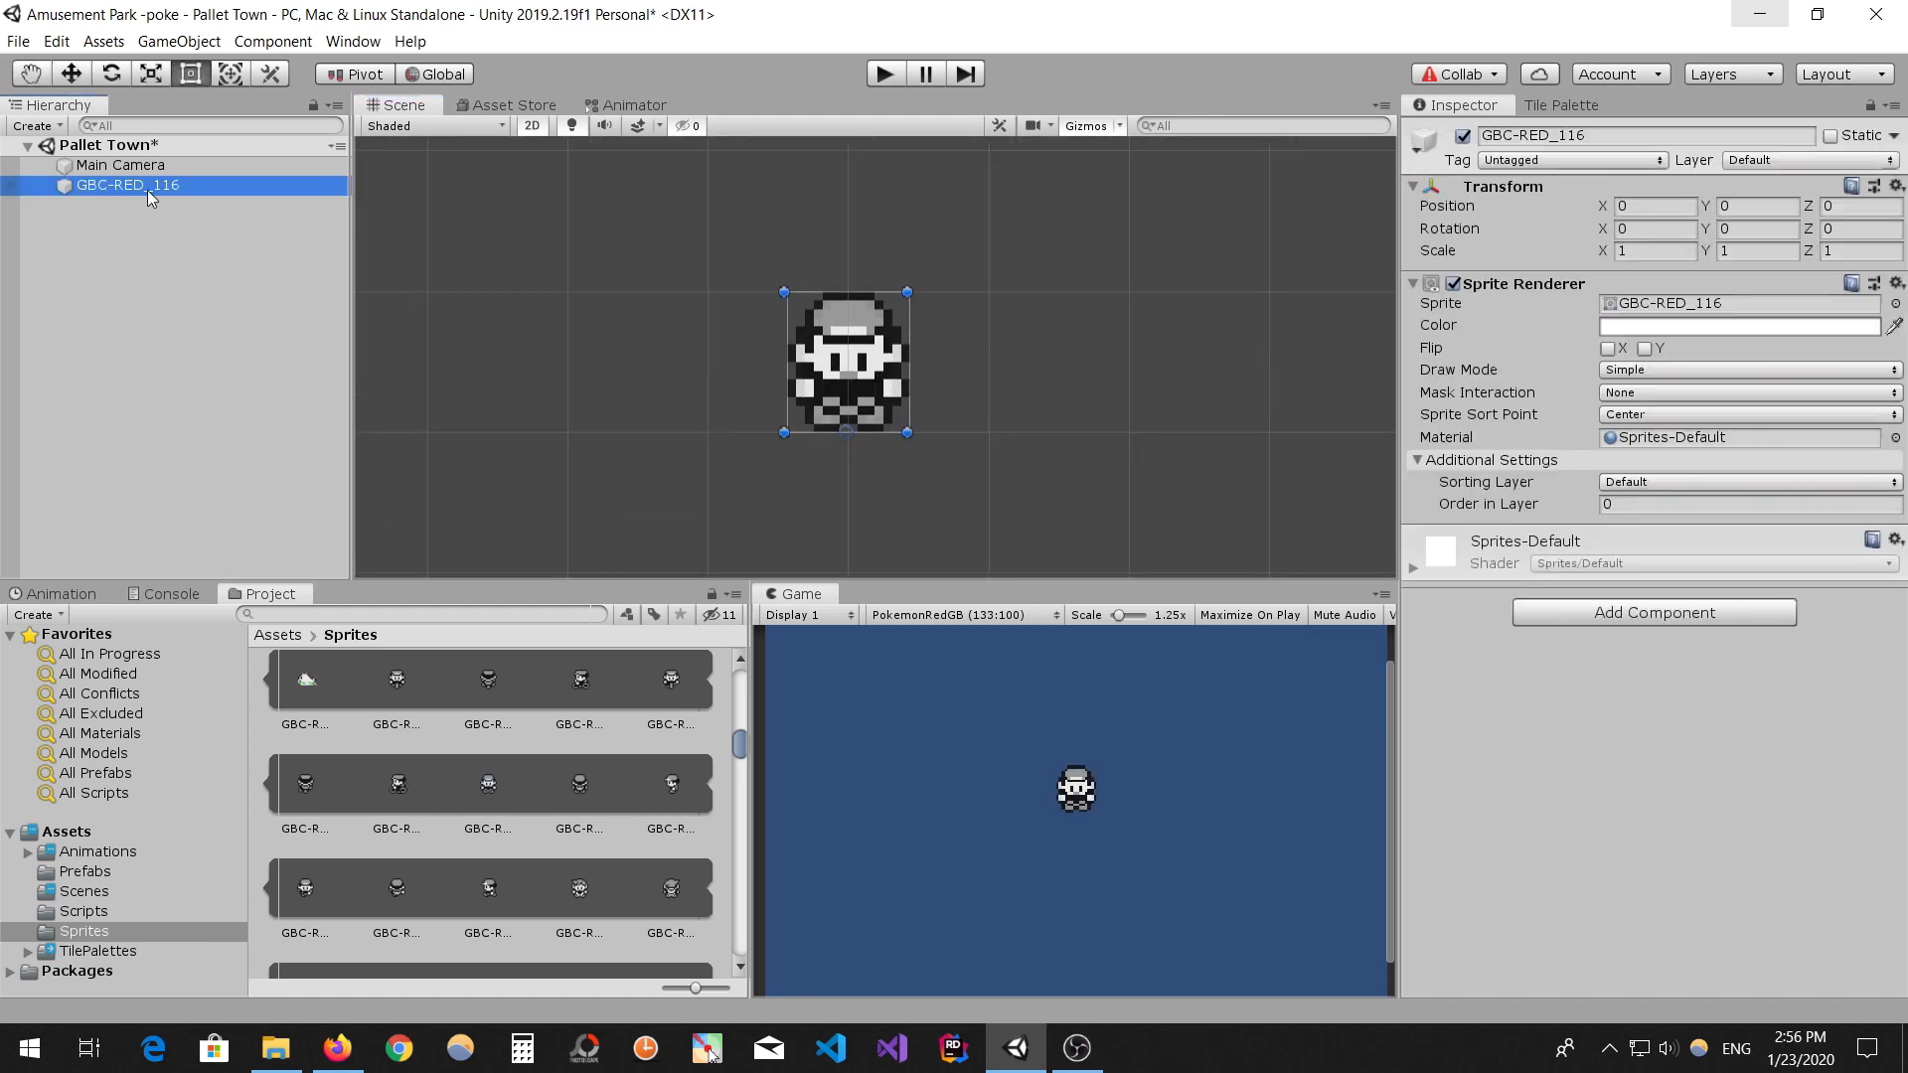
pyautogui.write('Red')
pyautogui.press('Return')
pyautogui.press('f')
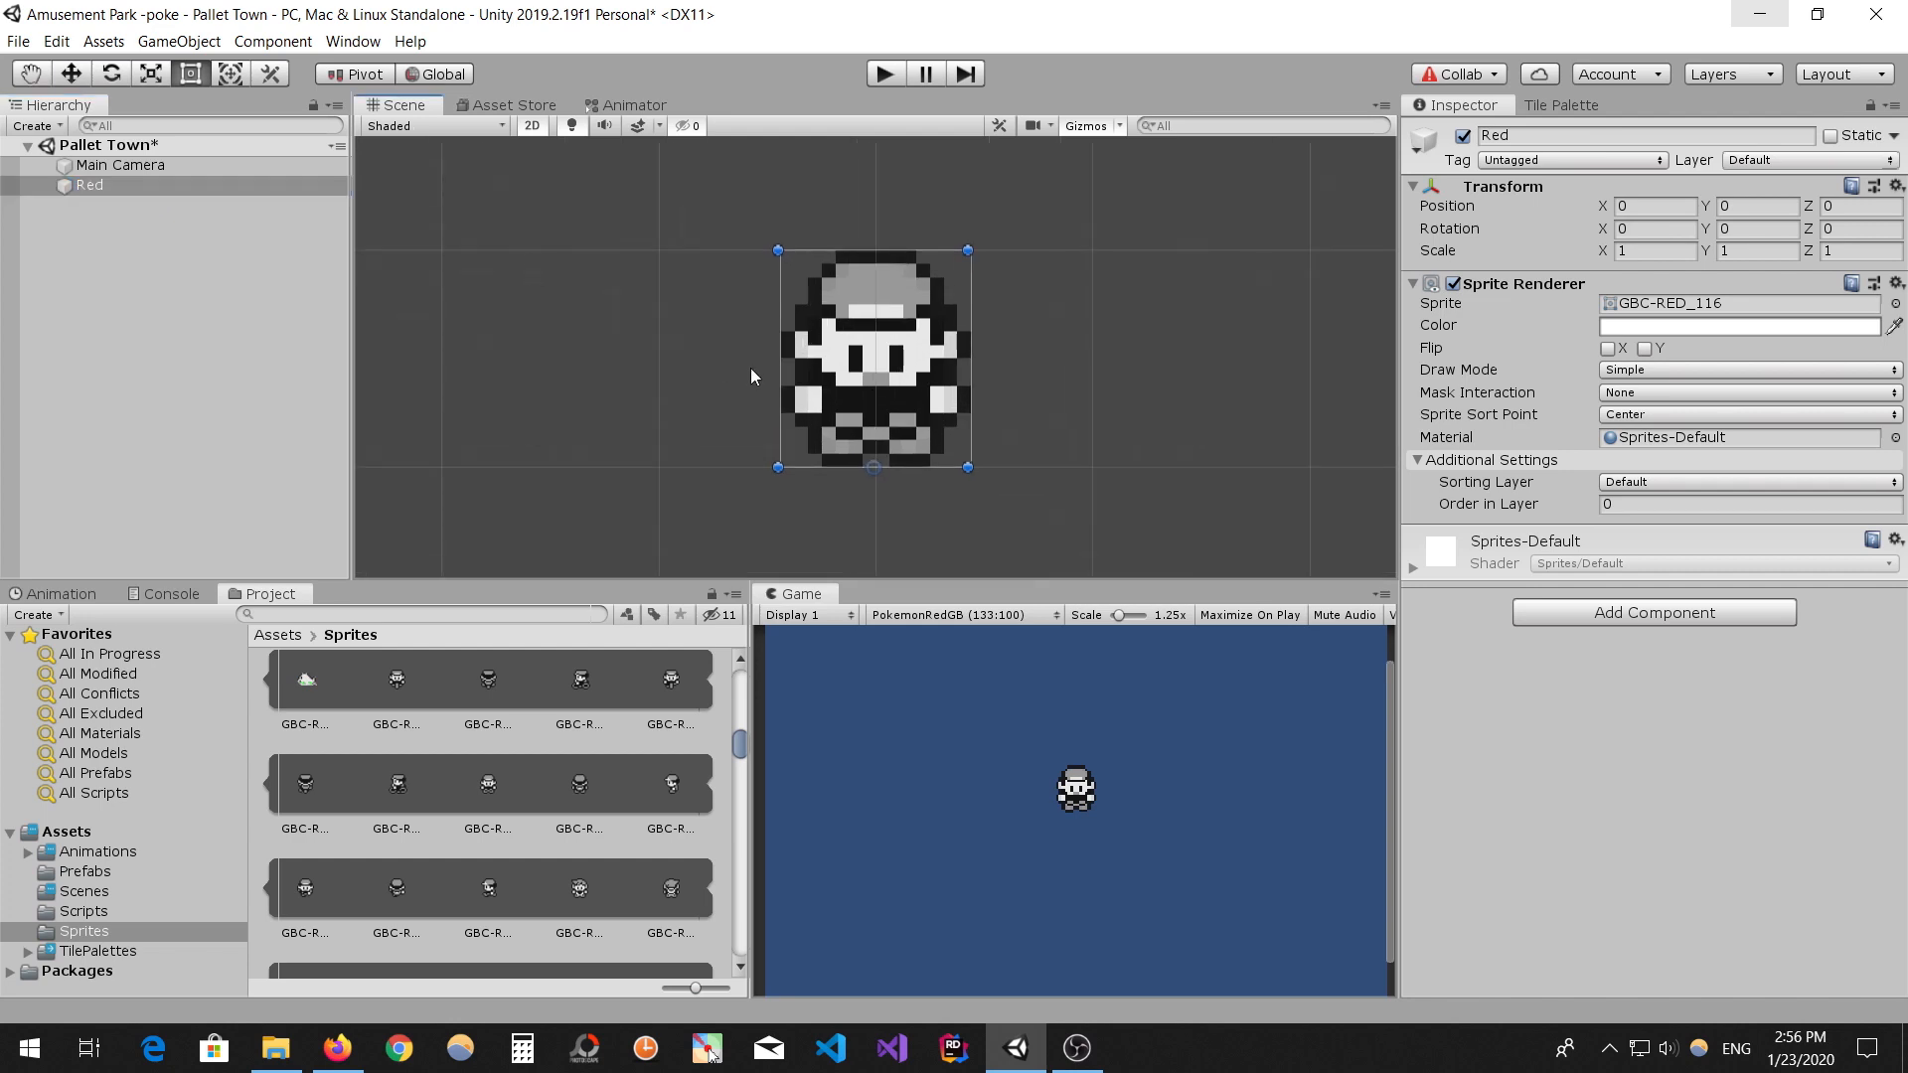
# - Add a Box Collider 2D component to Red
pyautogui.click(1626, 617)
pyautogui.write('box')
pyautogui.press('Return')
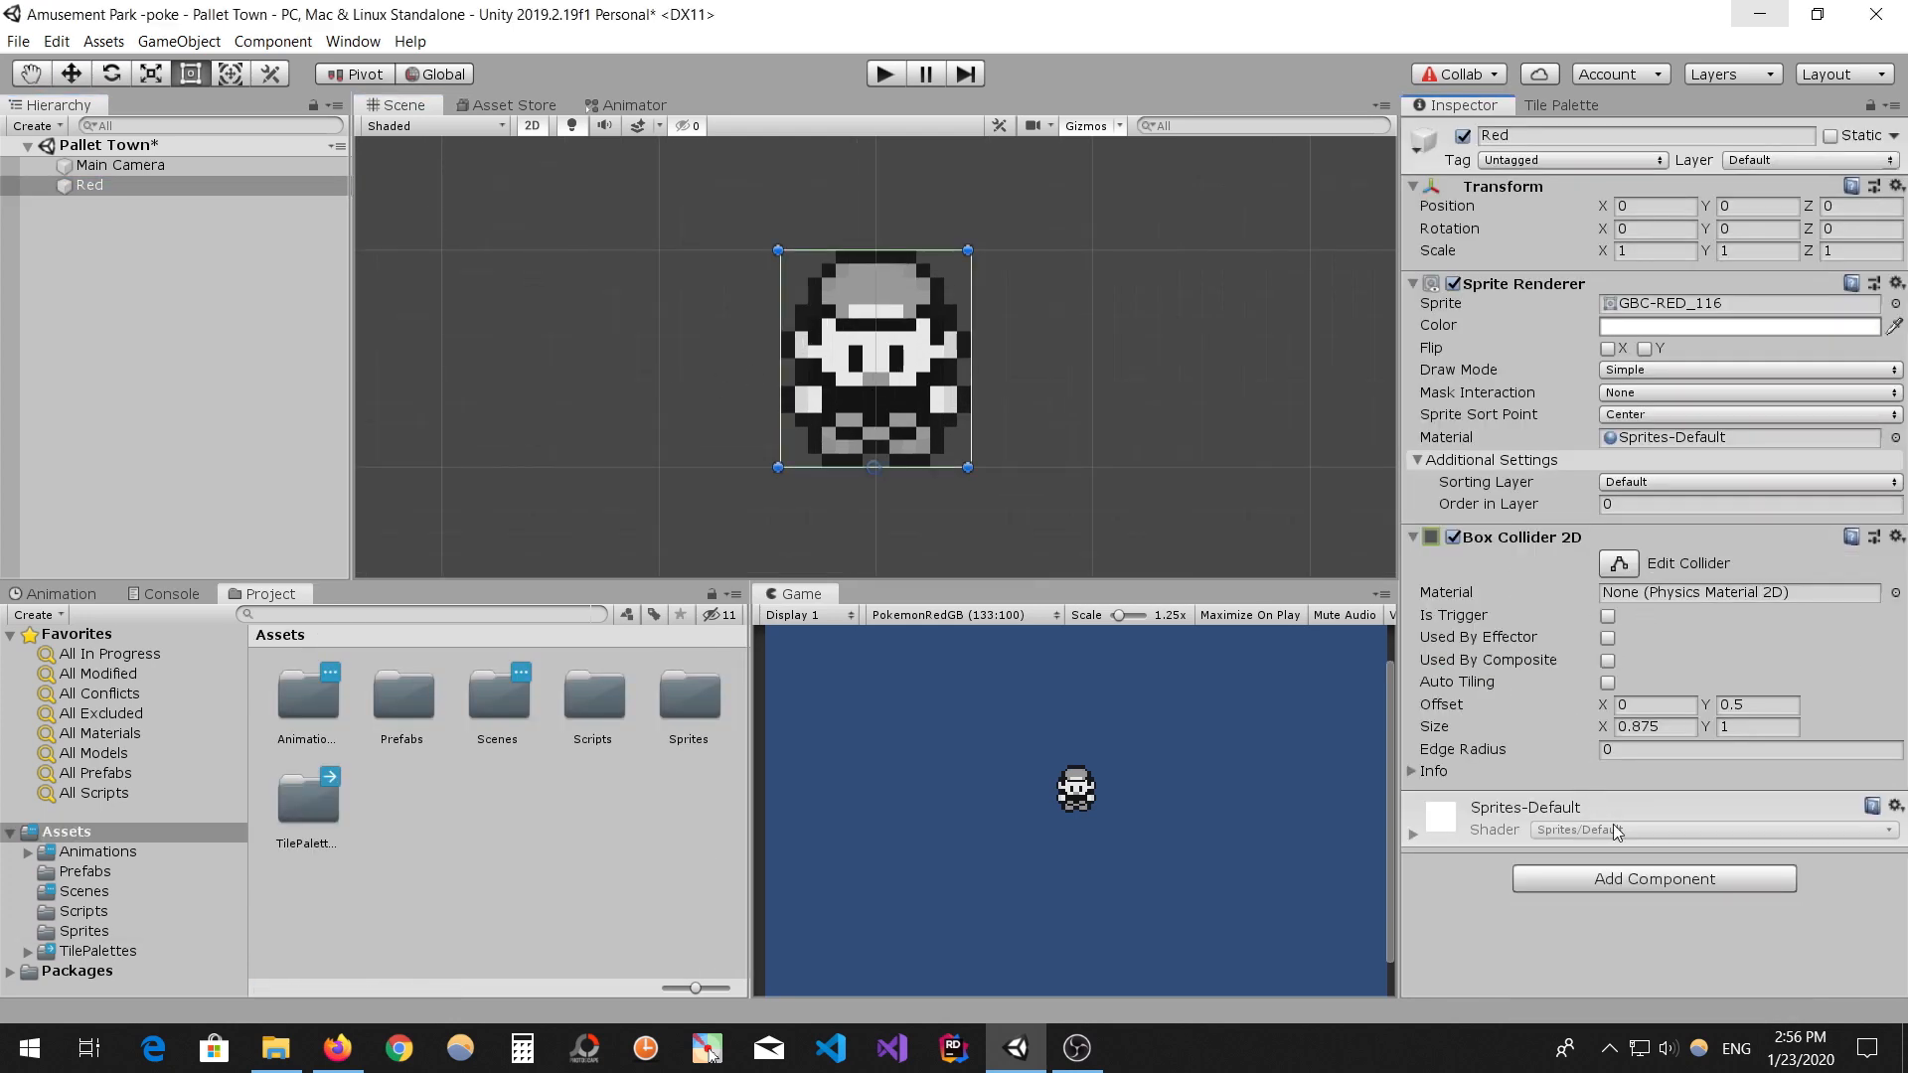
# - Add a Rigidbody 2D to Red with Angular Drag 0 and Gravity Scale 0, and move it above the Box Collider 2D
pyautogui.click(1547, 876)
pyautogui.write('rigi')
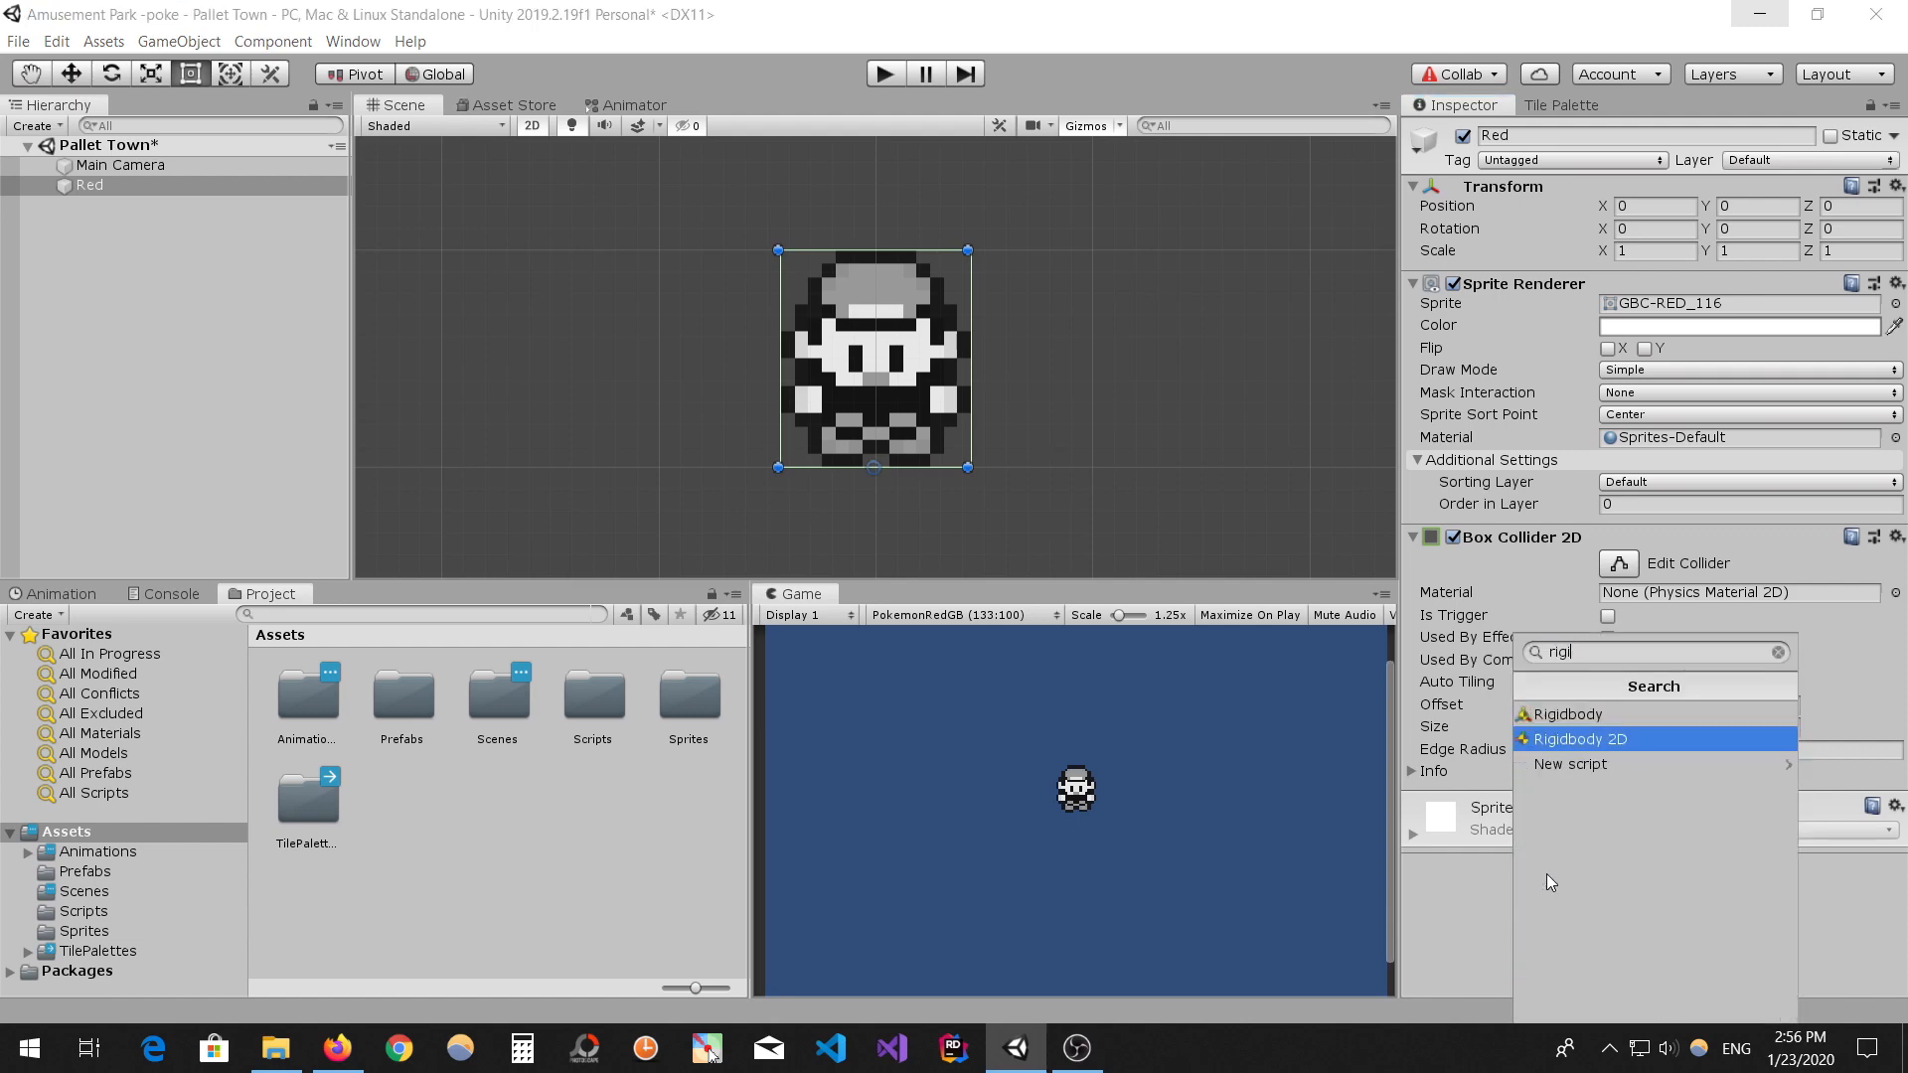
pyautogui.press('Return')
pyautogui.scroll(-4, 1600, 674)
pyautogui.write('0')
pyautogui.click(1644, 731)
pyautogui.click(1879, 573)
pyautogui.click(1791, 651)
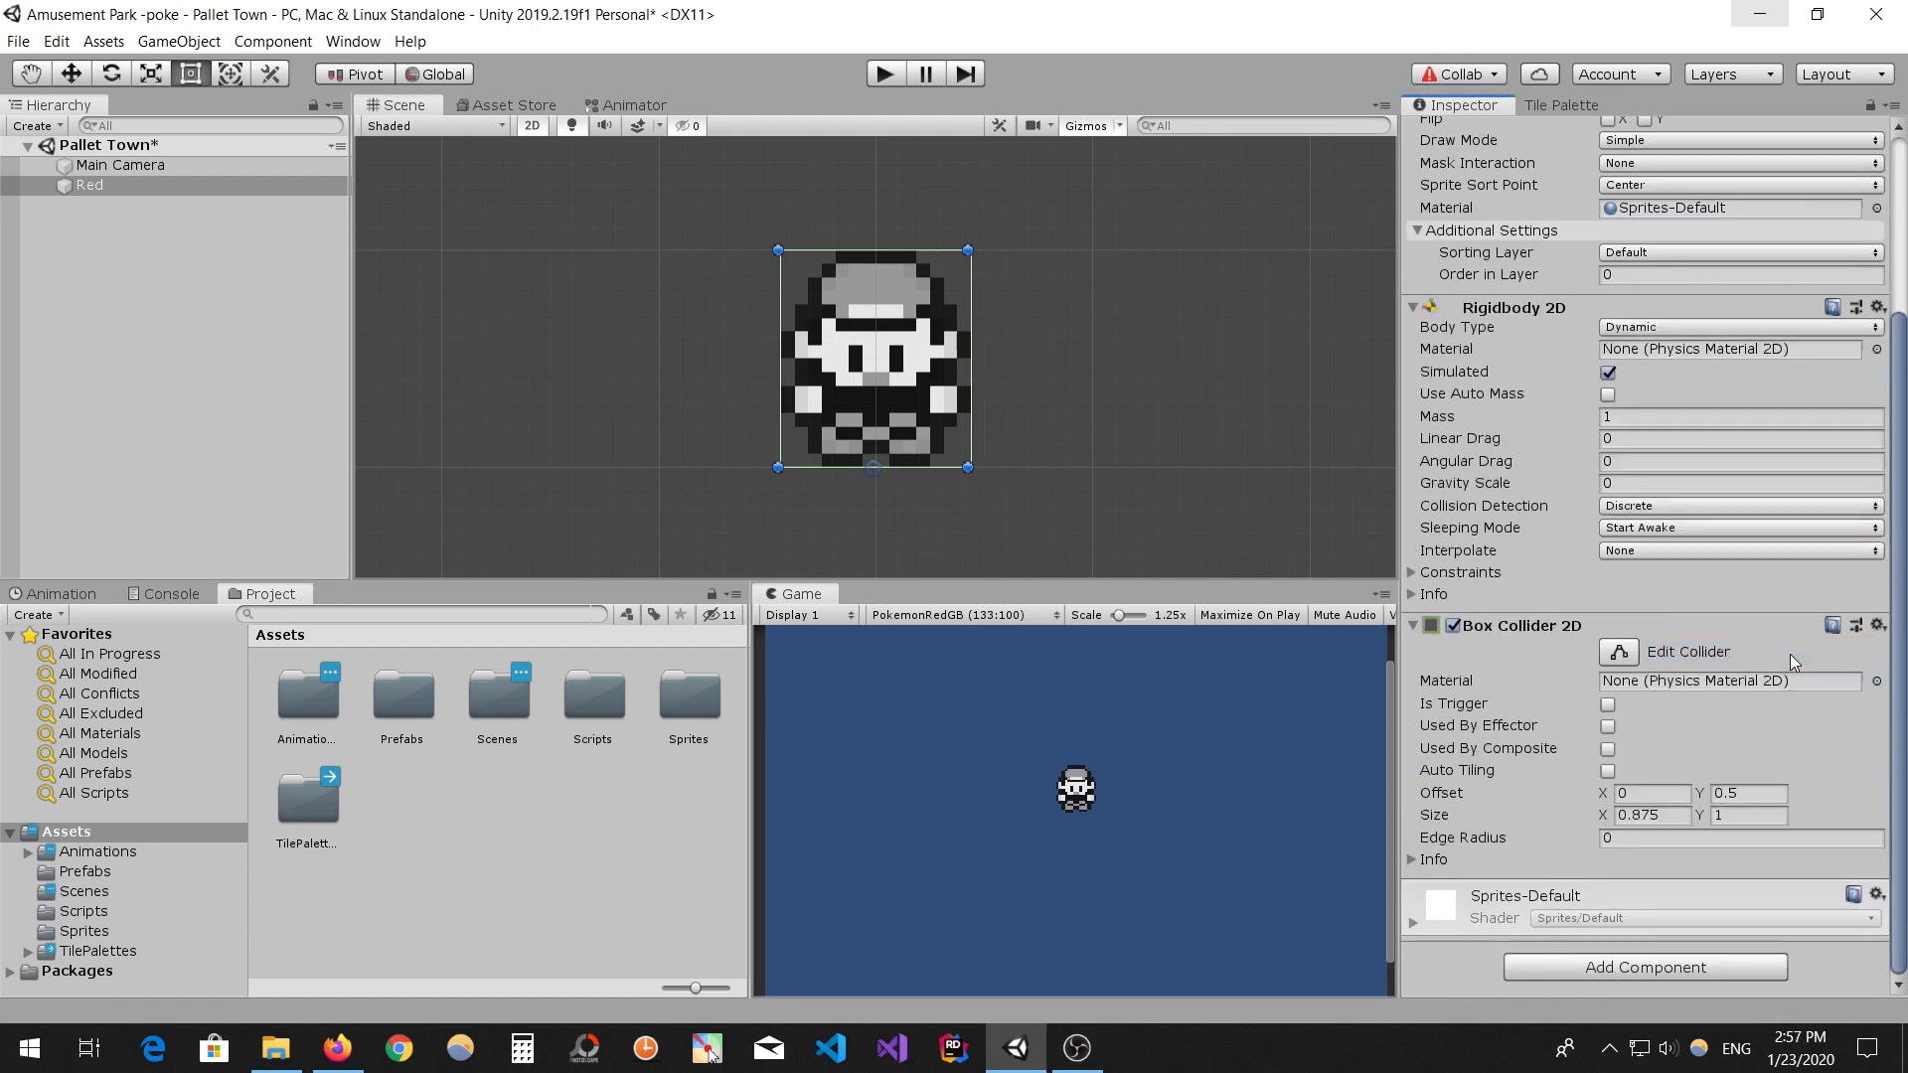
# - Add an Animator component to Red
pyautogui.click(1584, 963)
pyautogui.write('anim')
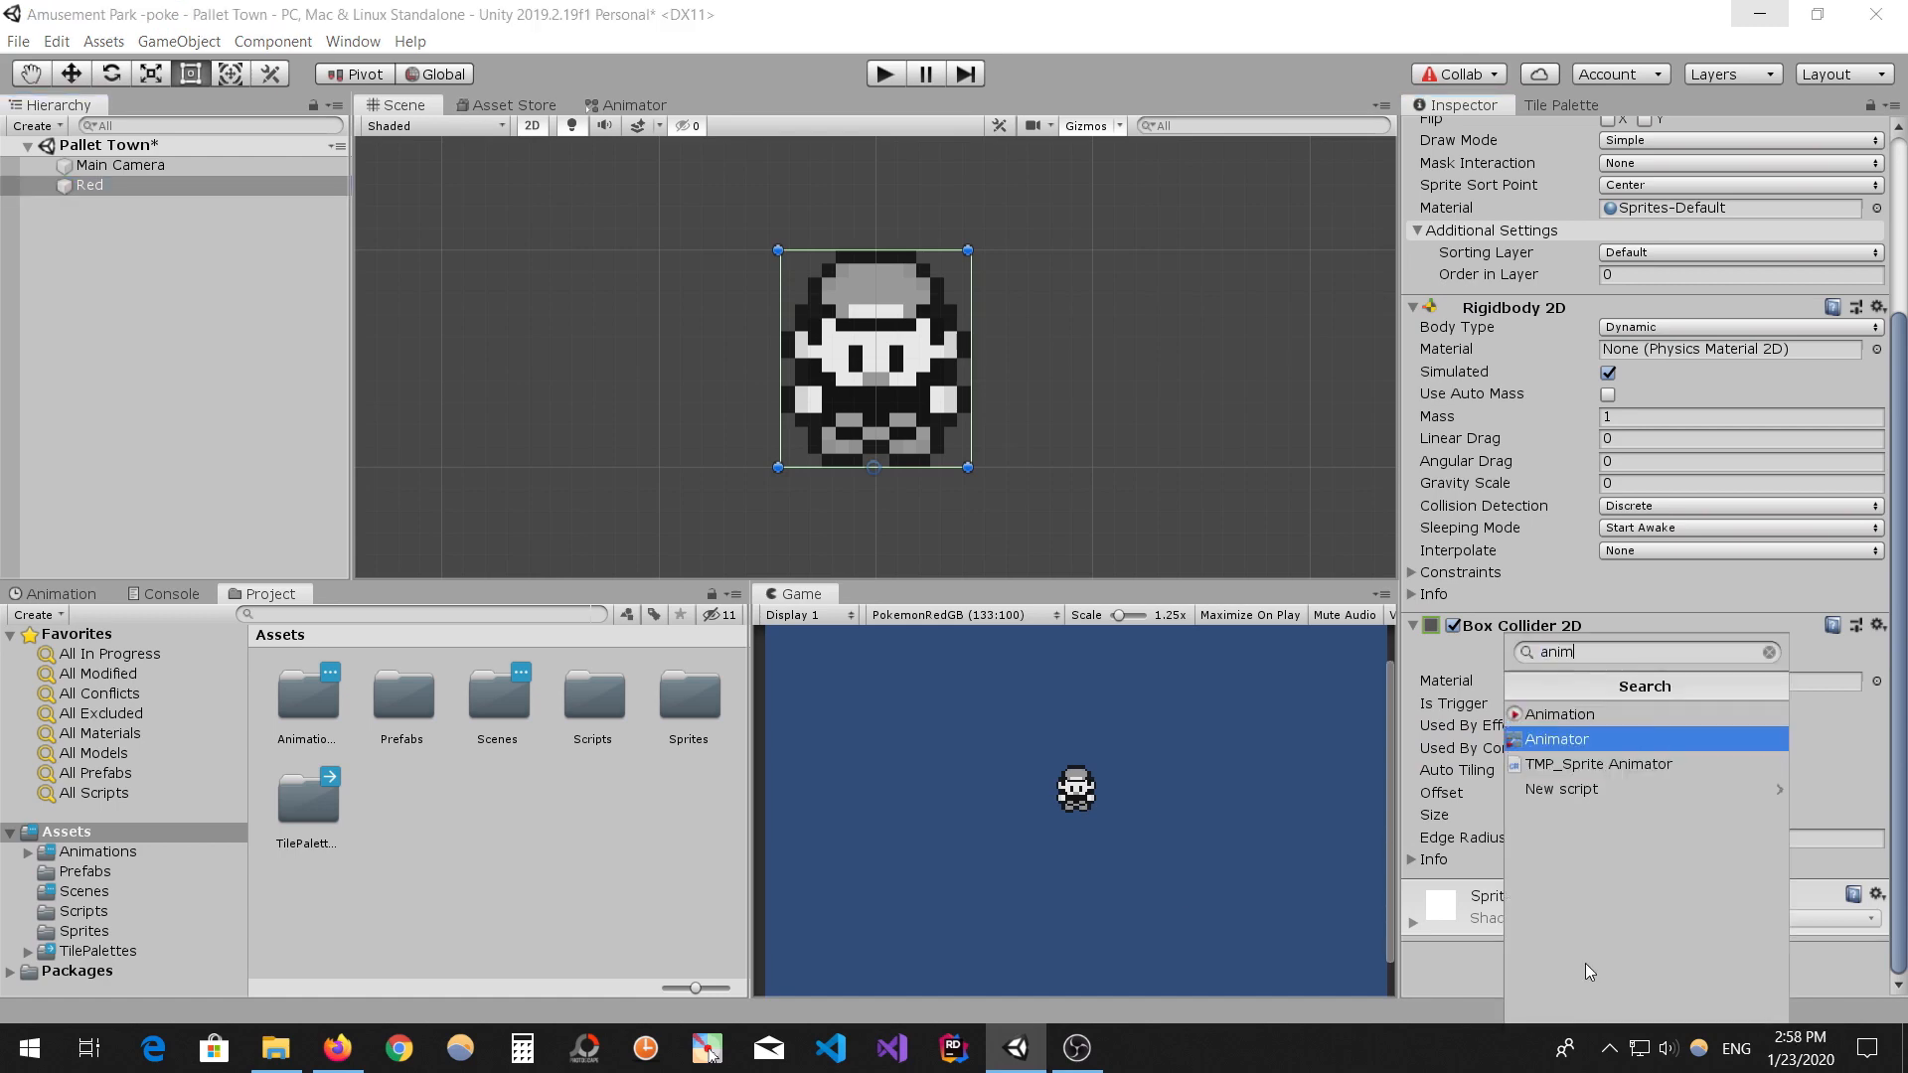
pyautogui.press('Return')
pyautogui.moveTo(1762, 895); pyautogui.dragTo(1651, 296)
pyautogui.click(1416, 341)
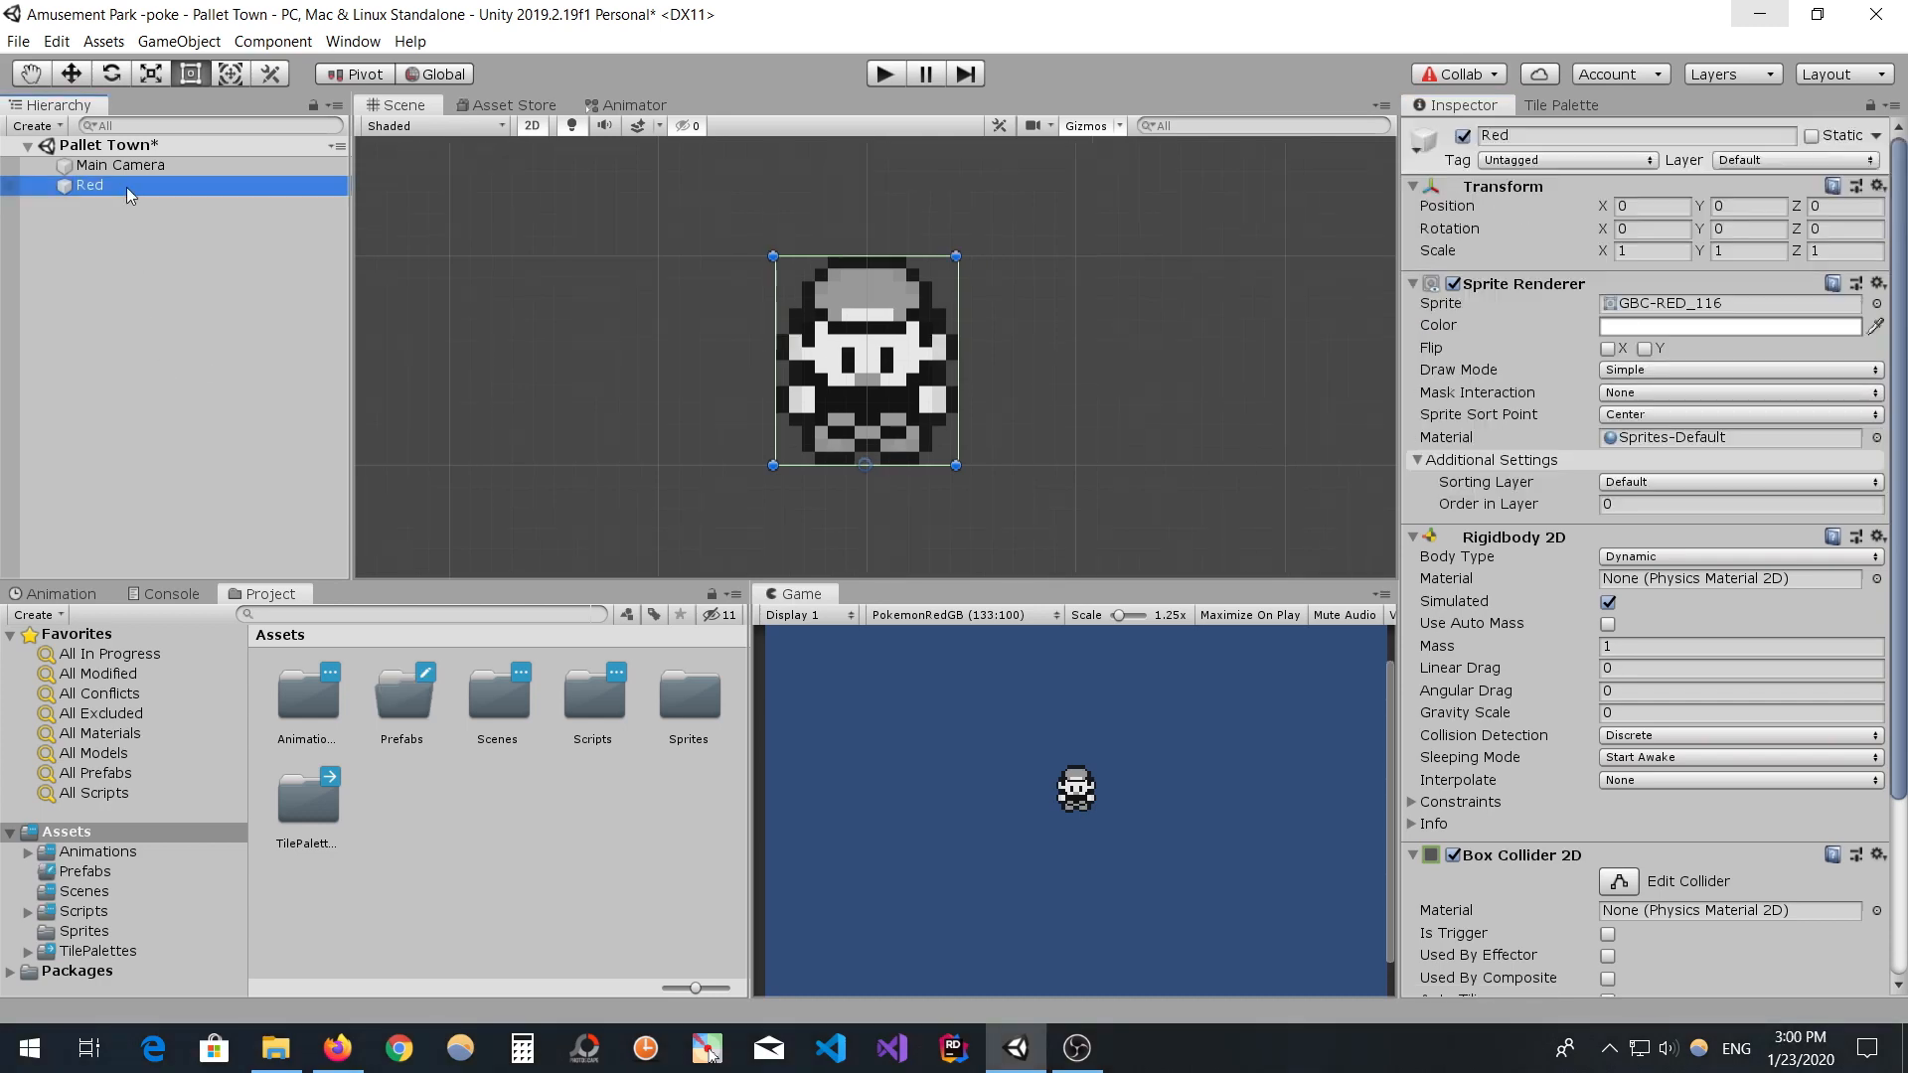
# - Save Red as a prefab in the Prefabs folder
pyautogui.moveTo(127, 187); pyautogui.dragTo(401, 700)
pyautogui.click(151, 186)
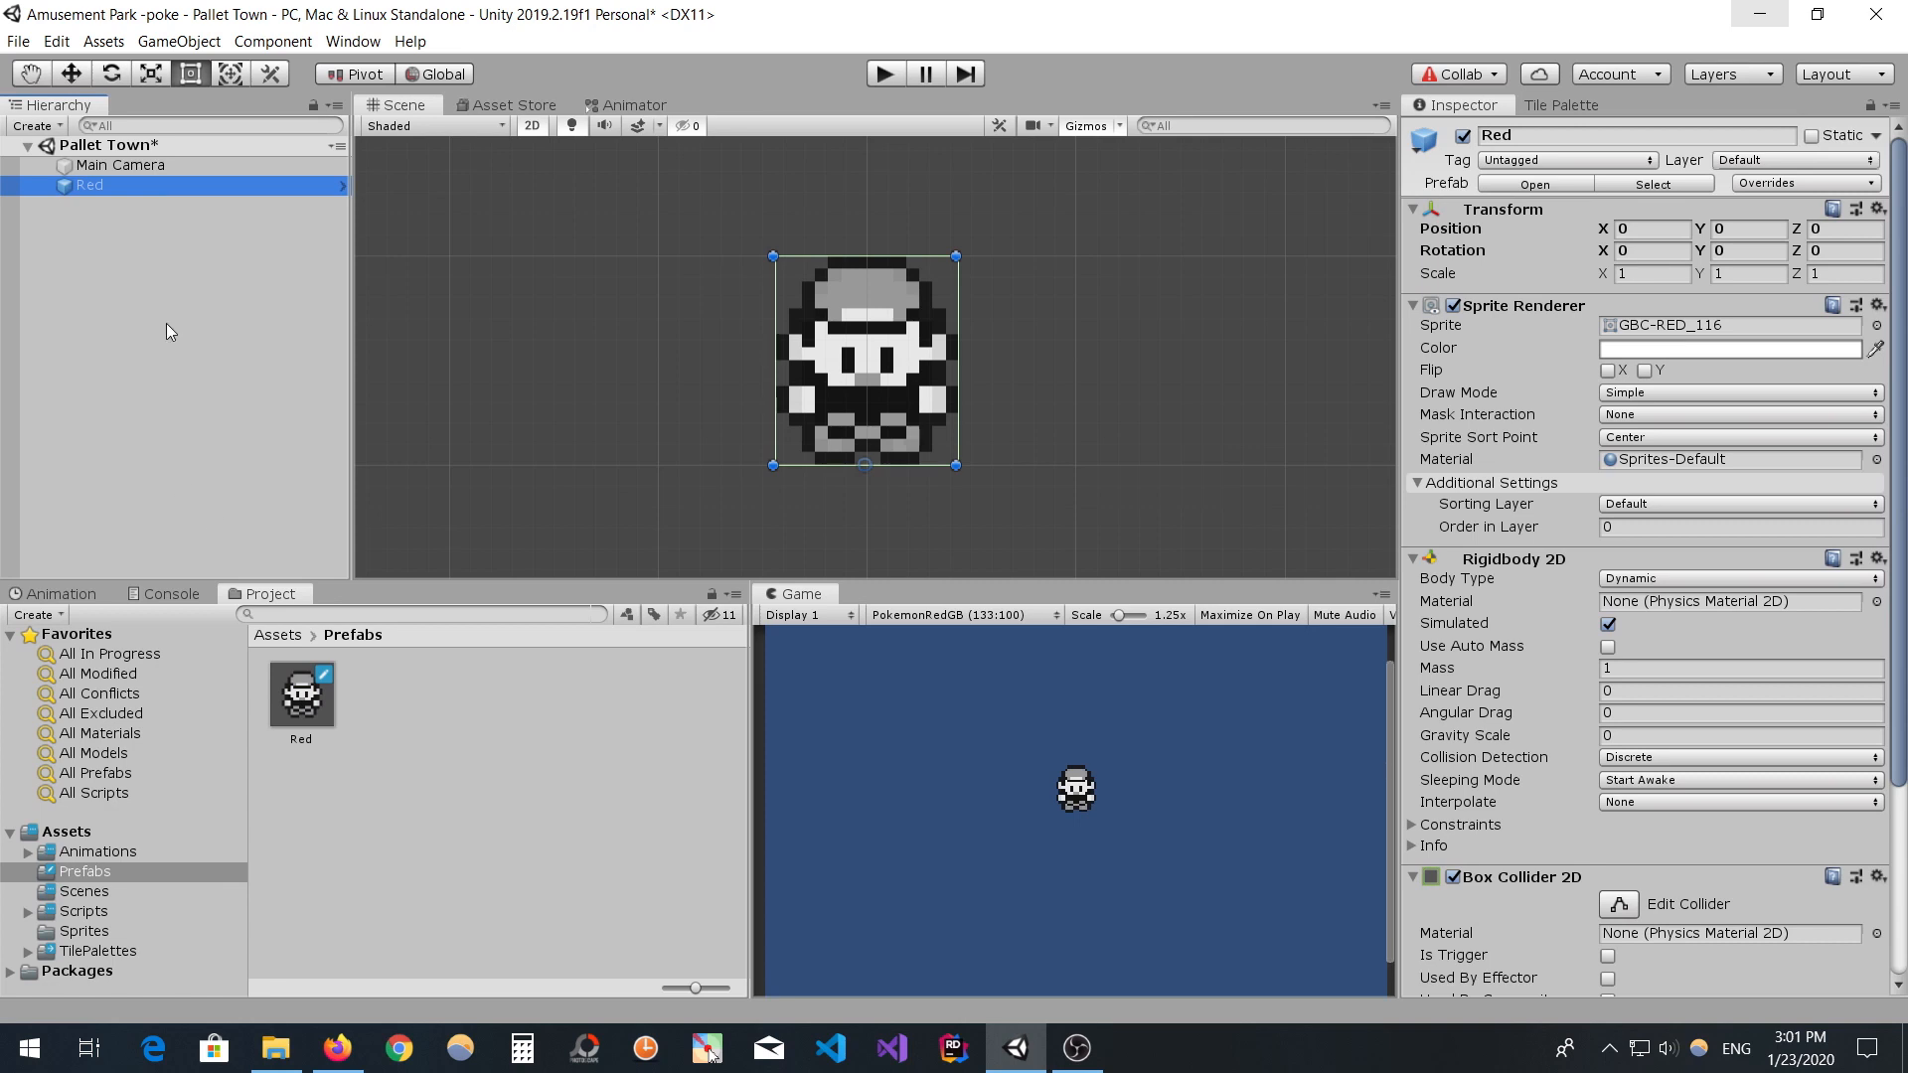
pyautogui.click(279, 636)
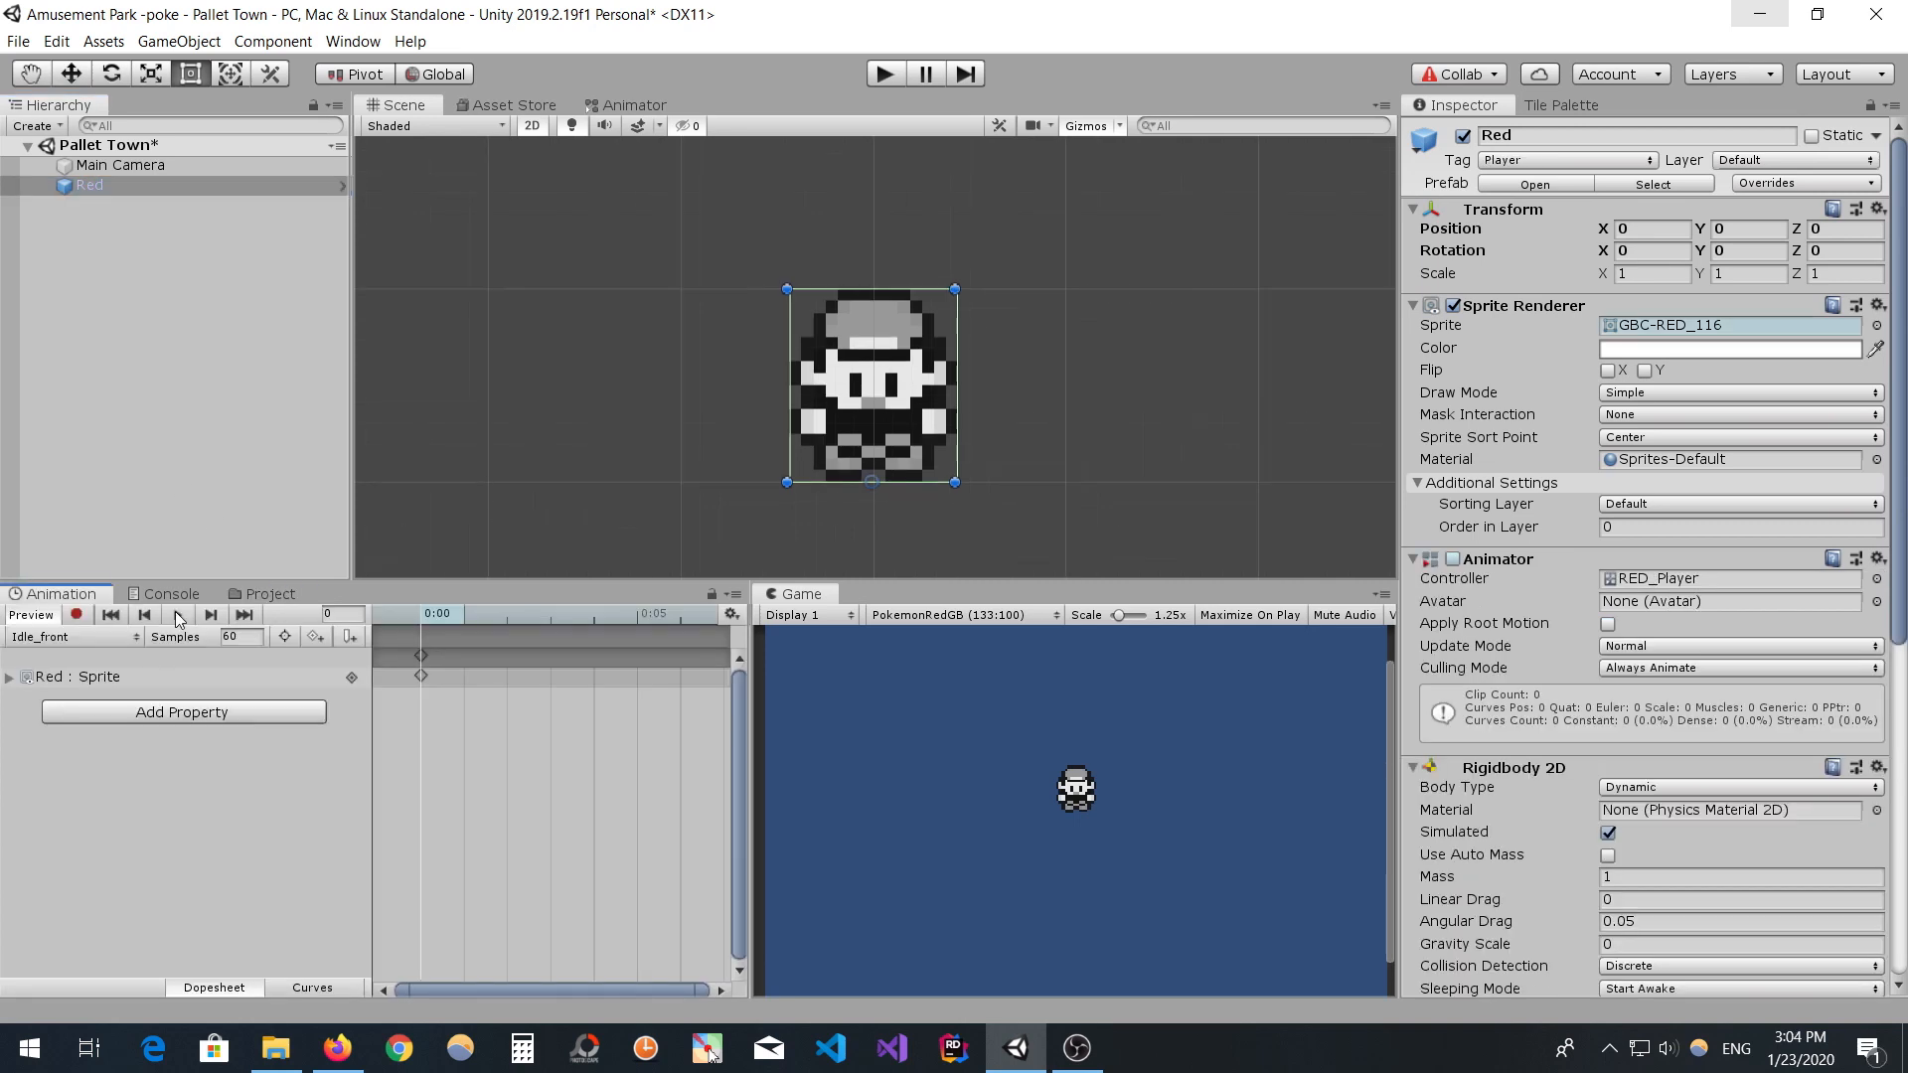
# - Preview Red's walking animation clips one after another, including WalkHorizontalR, WalkVerticalDown and WalkVerticalUp
pyautogui.click(69, 636)
pyautogui.click(109, 779)
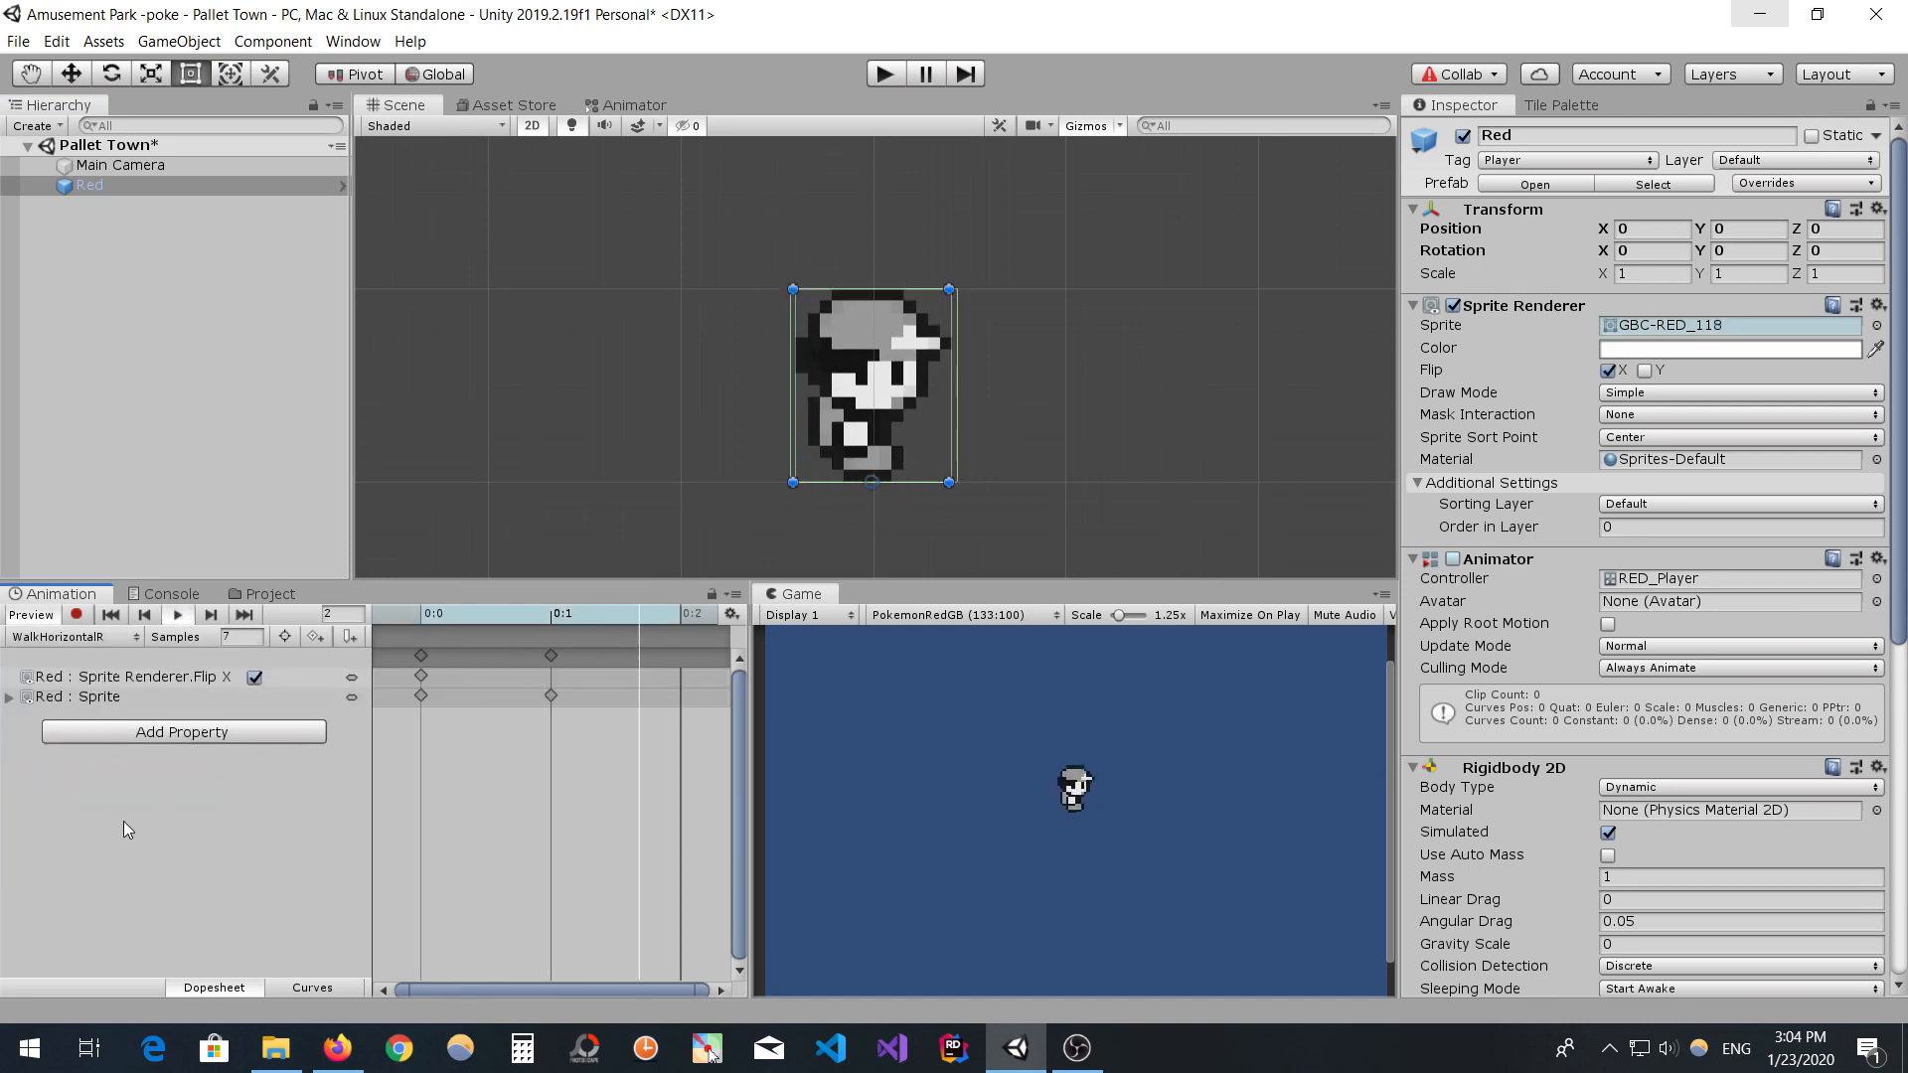
pyautogui.click(135, 637)
pyautogui.click(102, 803)
pyautogui.click(182, 617)
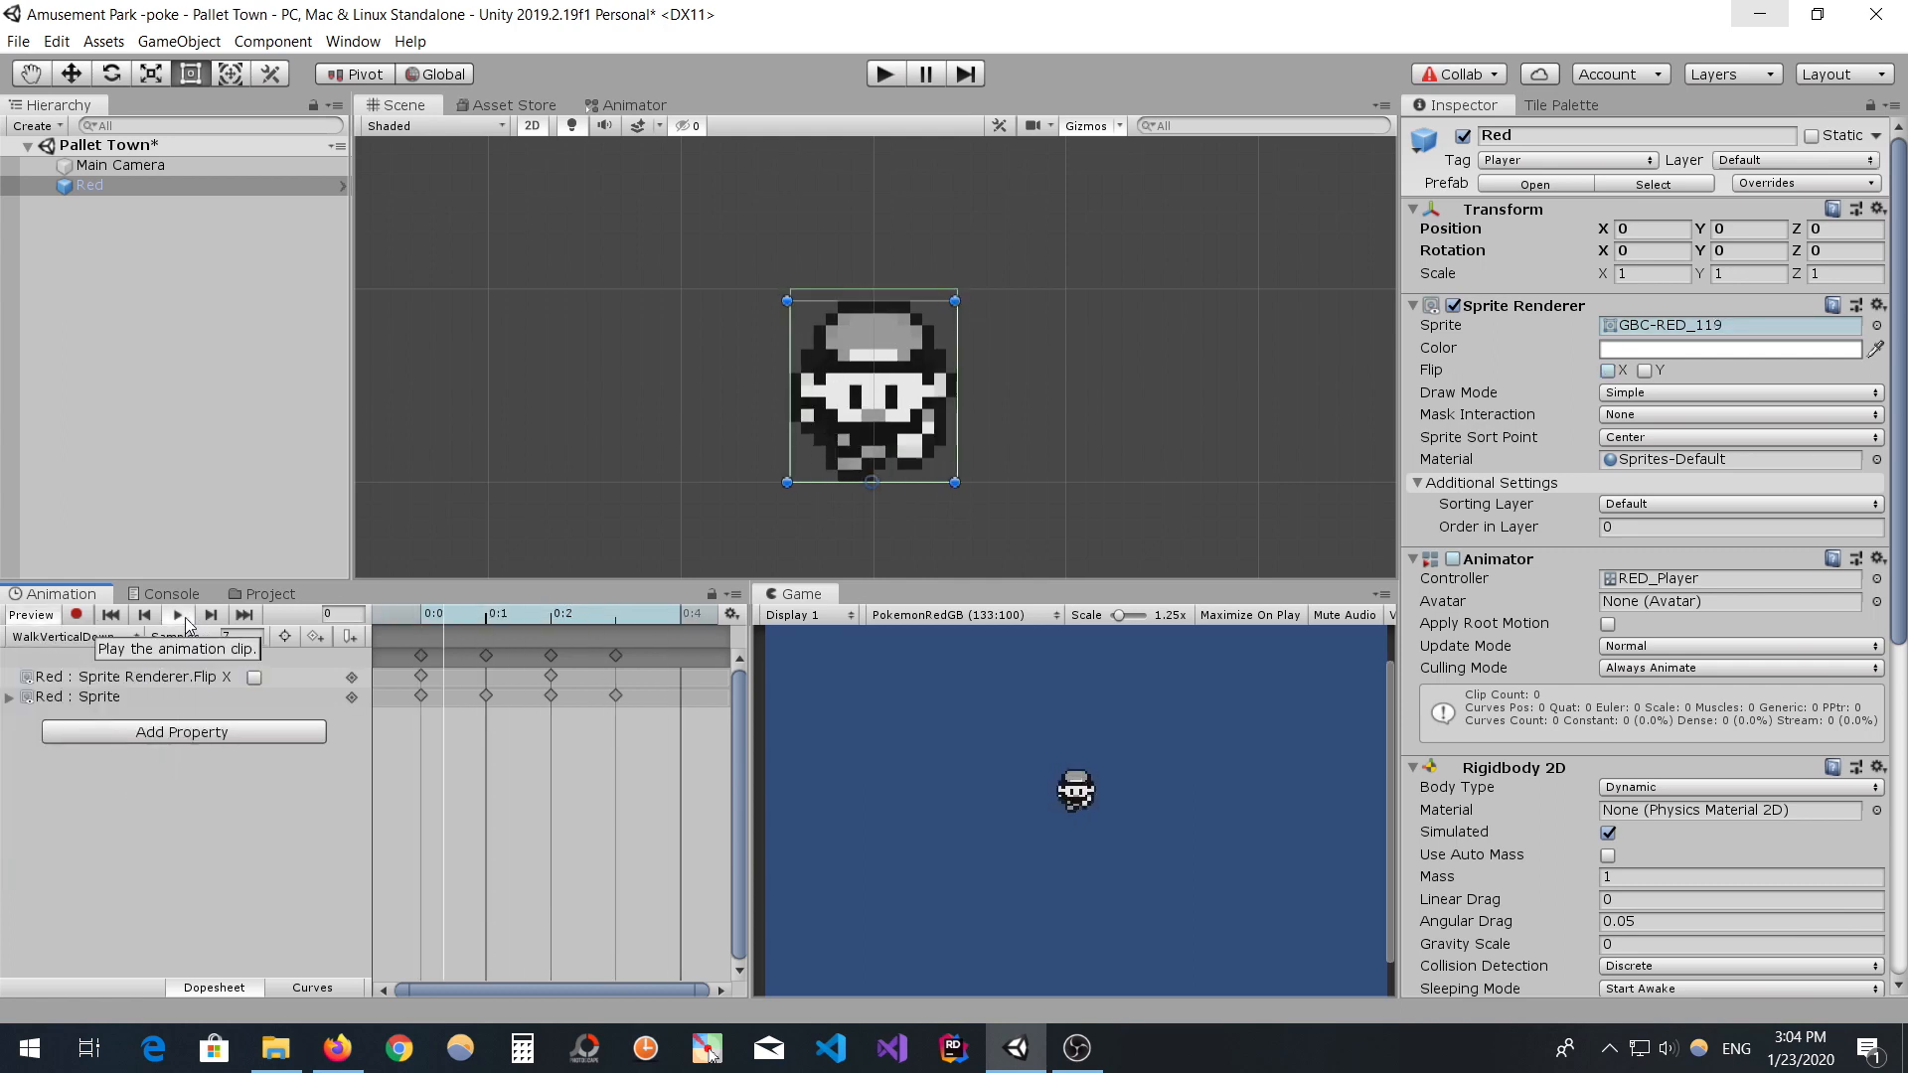
pyautogui.click(135, 637)
pyautogui.click(100, 826)
pyautogui.click(182, 614)
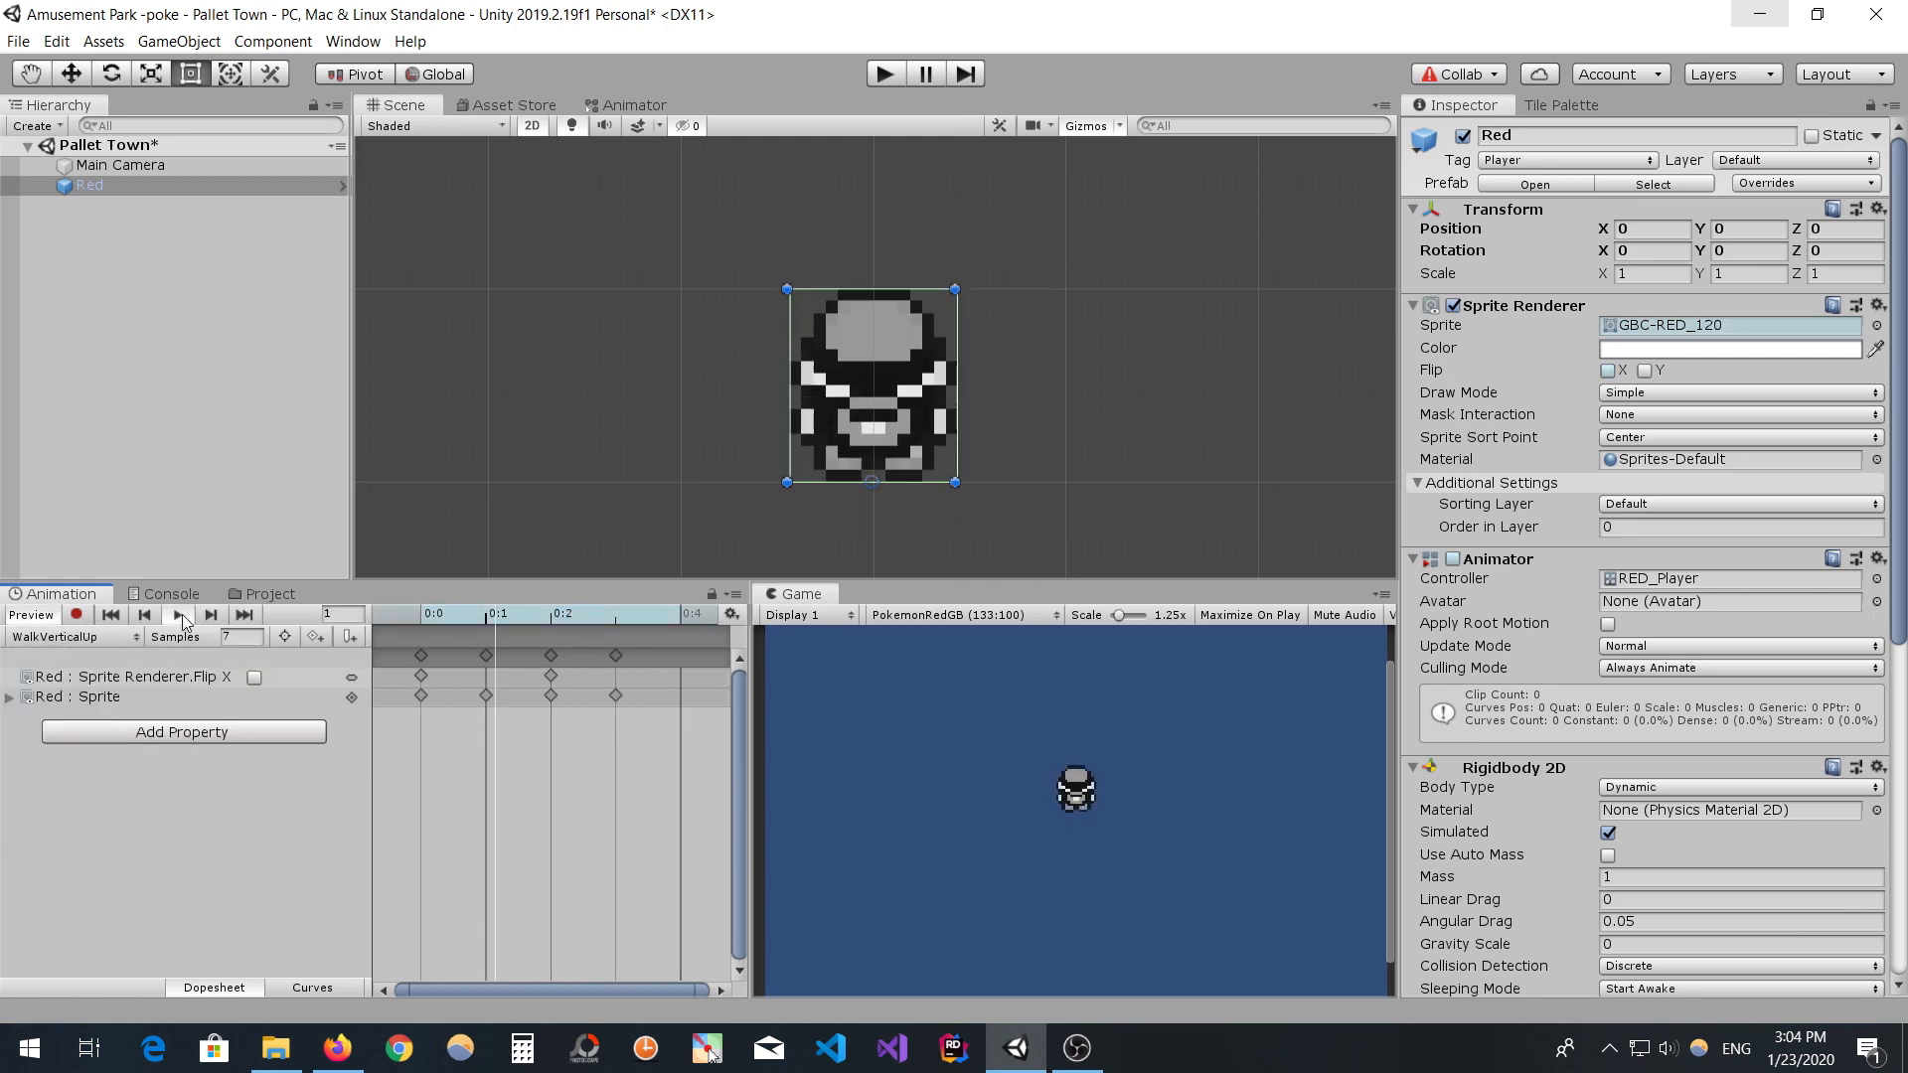
pyautogui.click(99, 636)
pyautogui.click(103, 752)
pyautogui.click(182, 616)
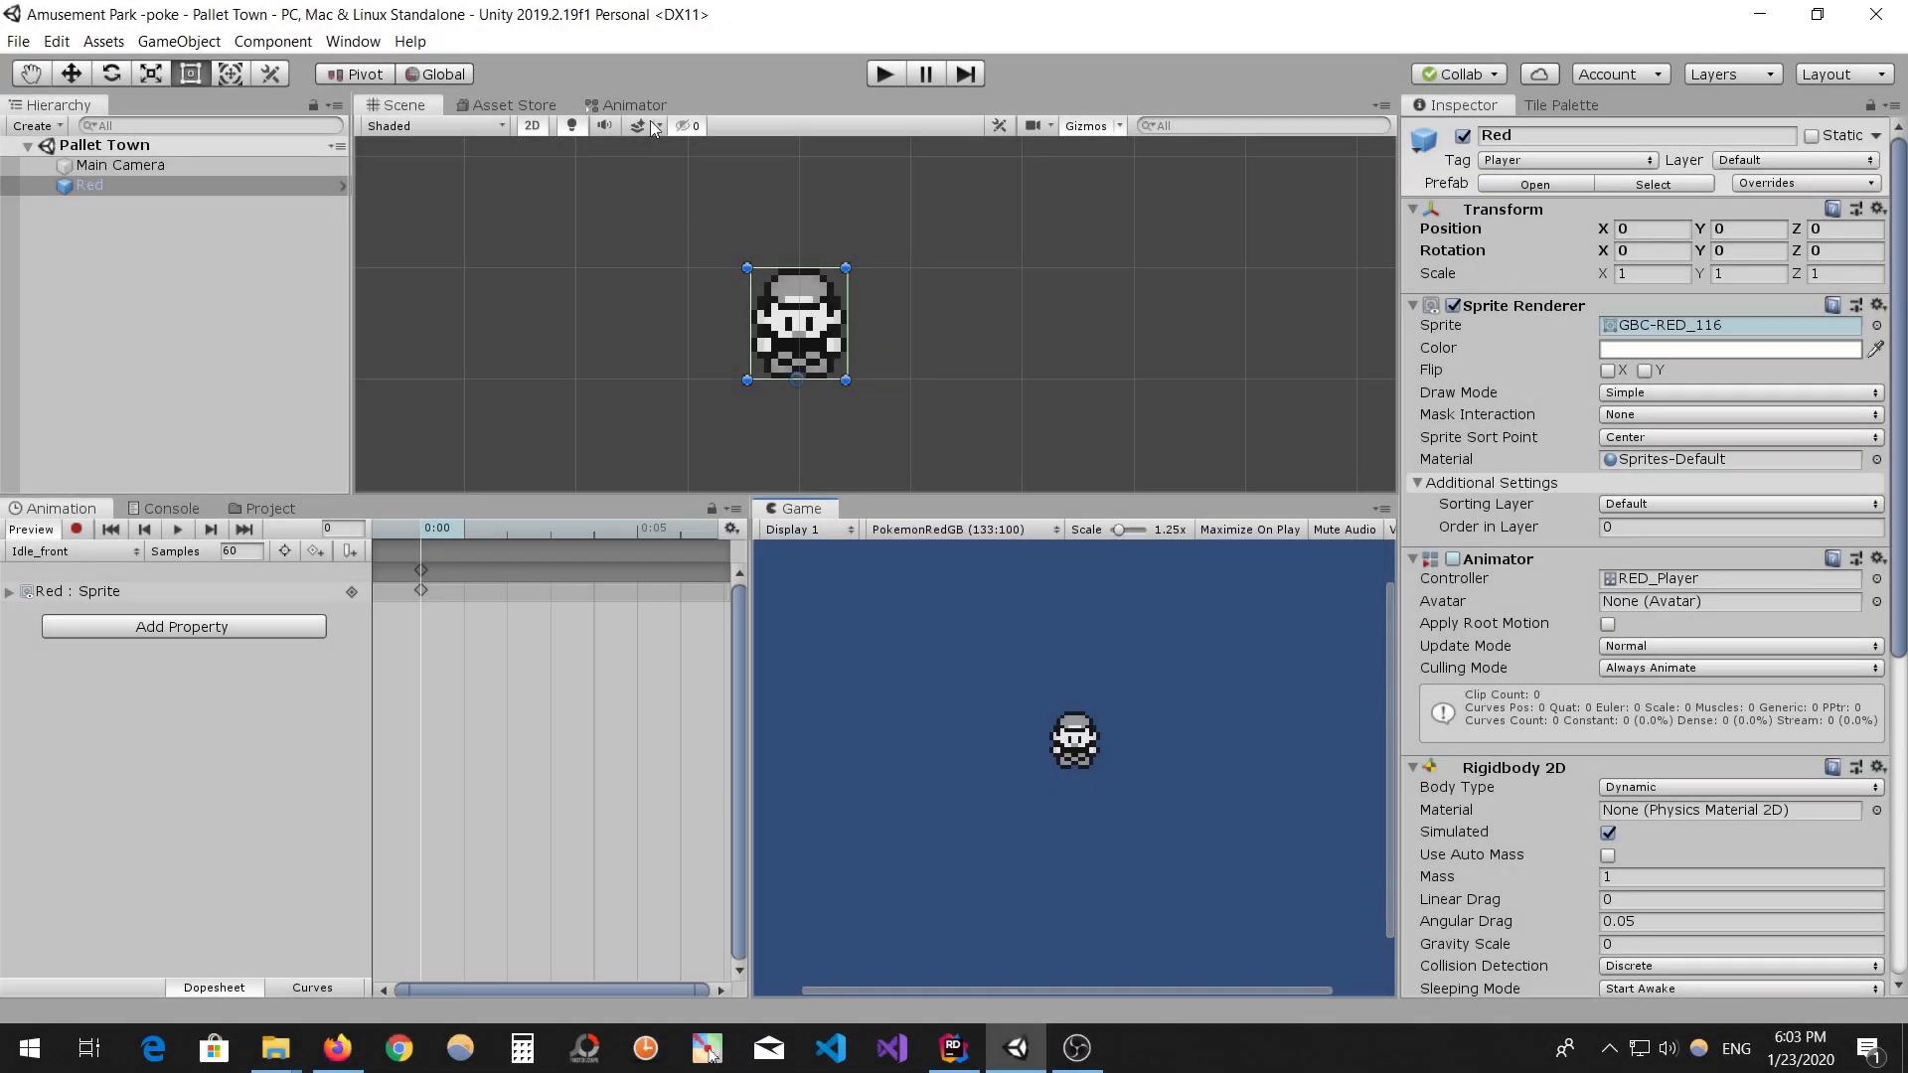
# - Run the game with Red's Animator graph open and walk Red in all four directions to watch the states change
pyautogui.click(627, 105)
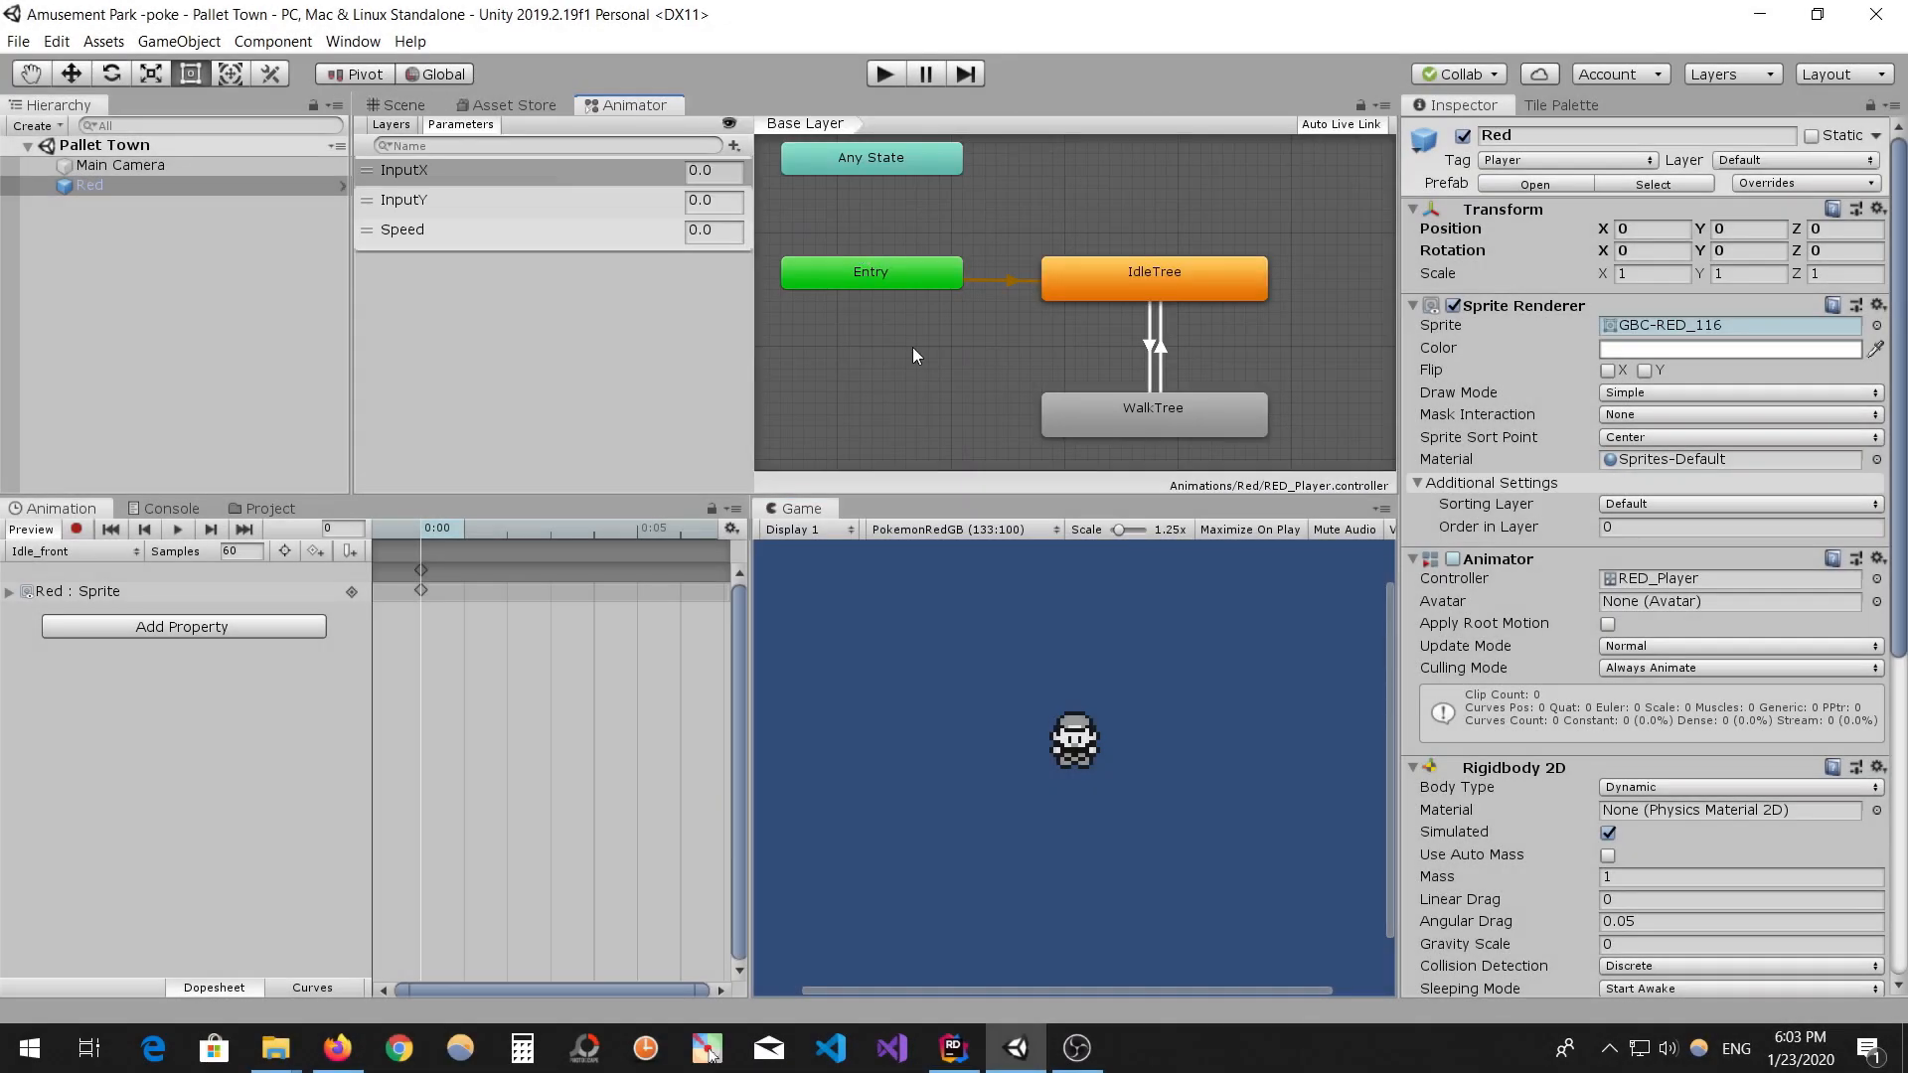
pyautogui.click(891, 324)
pyautogui.hotkey('ctrl', 'p')
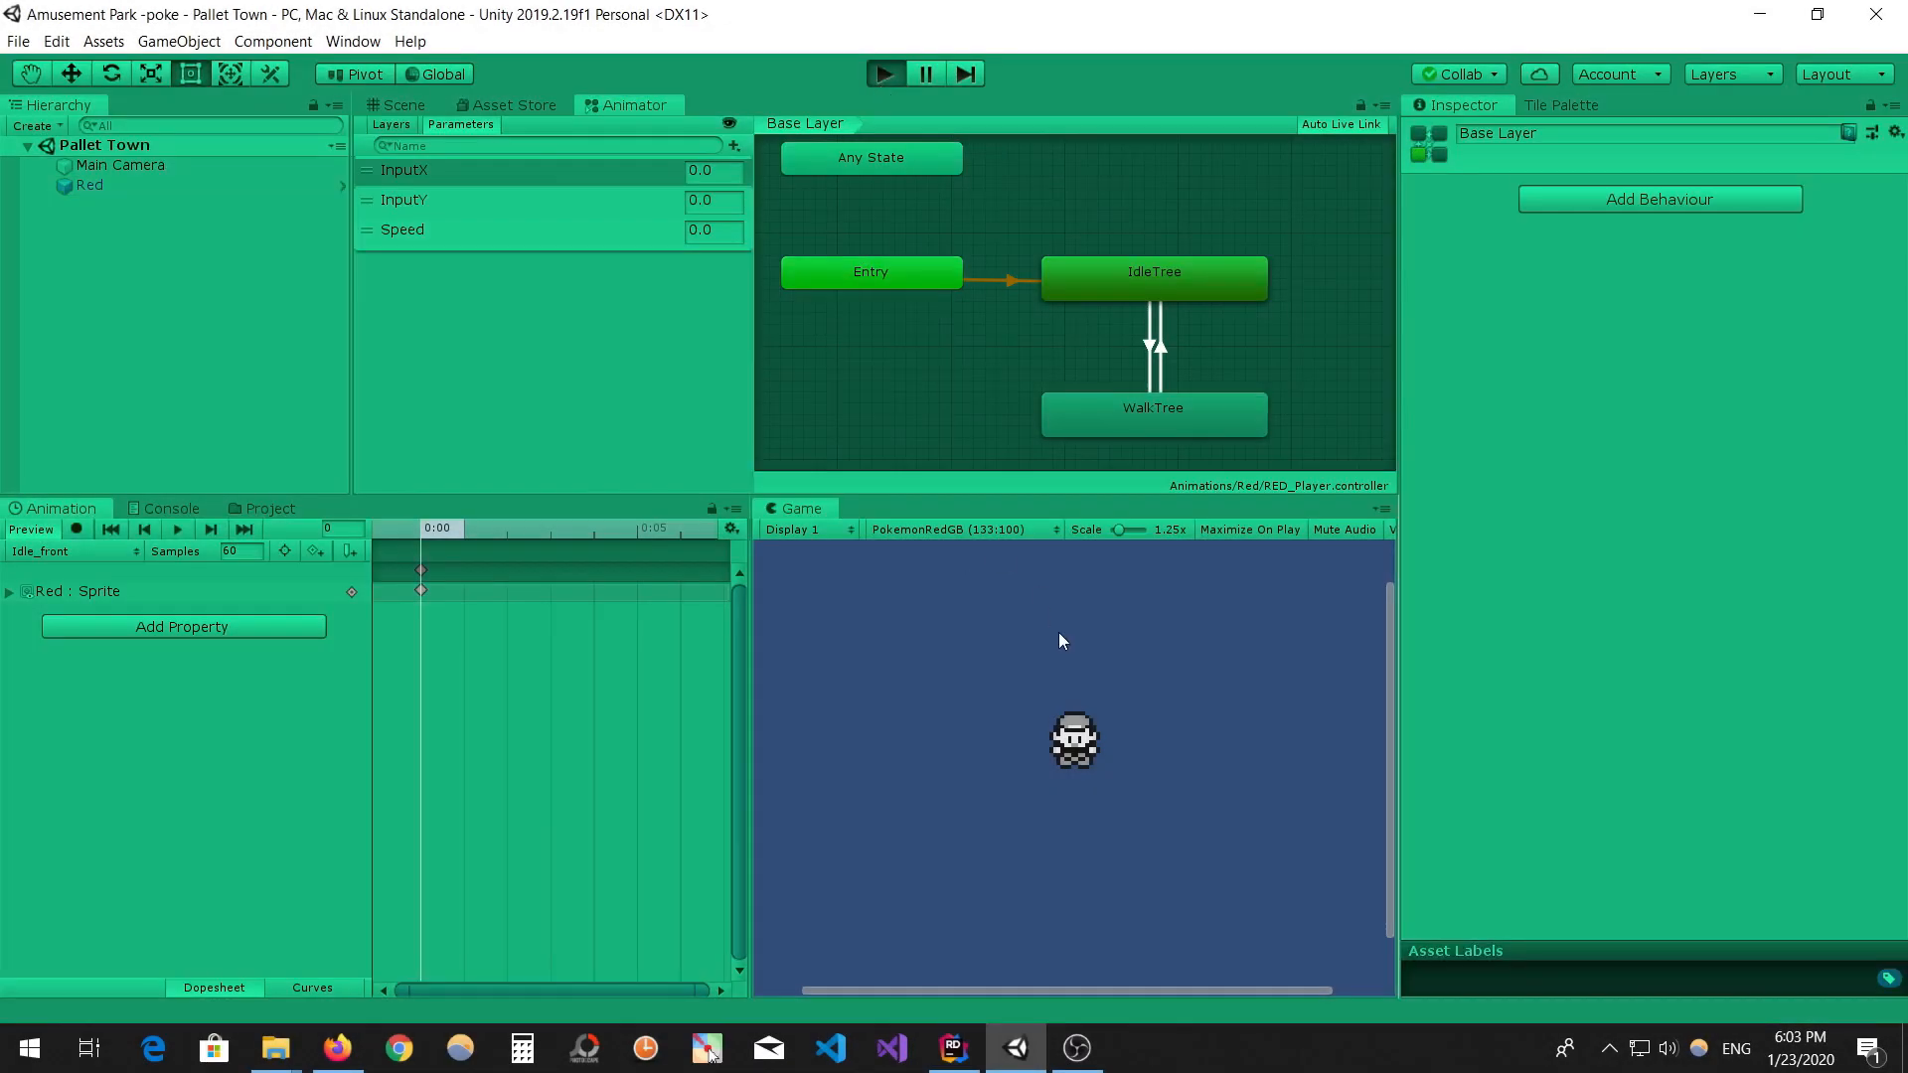
pyautogui.press('Right')
pyautogui.press('Left')
pyautogui.press('Right')
pyautogui.press('Down')
pyautogui.press('Right')
pyautogui.press('Down')
pyautogui.press('Right')
pyautogui.press('Up')
pyautogui.press('Left')
# - Open the IdleTree blend tree and move Red around to examine how InputX and InputY choose the idle clip
pyautogui.doubleClick(1100, 252)
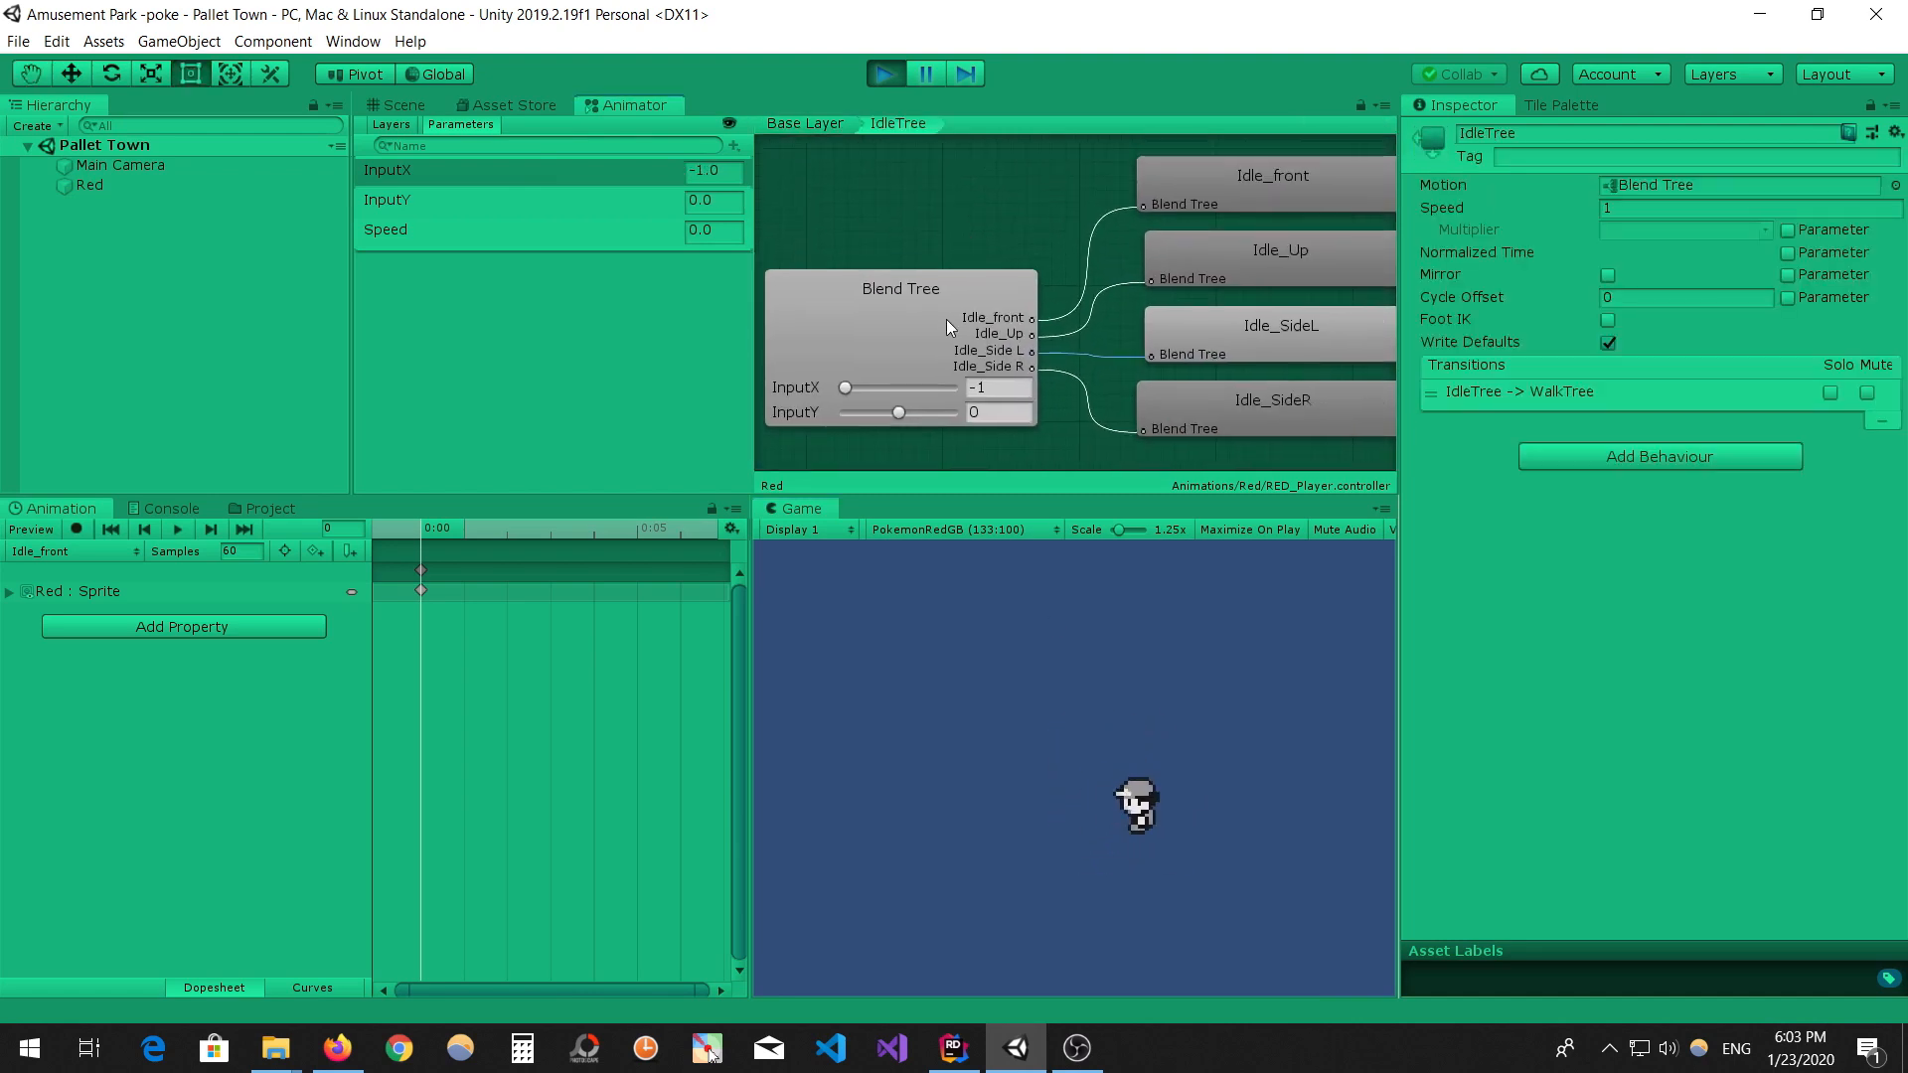
pyautogui.click(946, 319)
pyautogui.click(1225, 664)
pyautogui.press('Right')
pyautogui.press('Left')
pyautogui.press('Up')
pyautogui.press('Right')
pyautogui.press('Up')
pyautogui.press('Left')
pyautogui.press('Down')
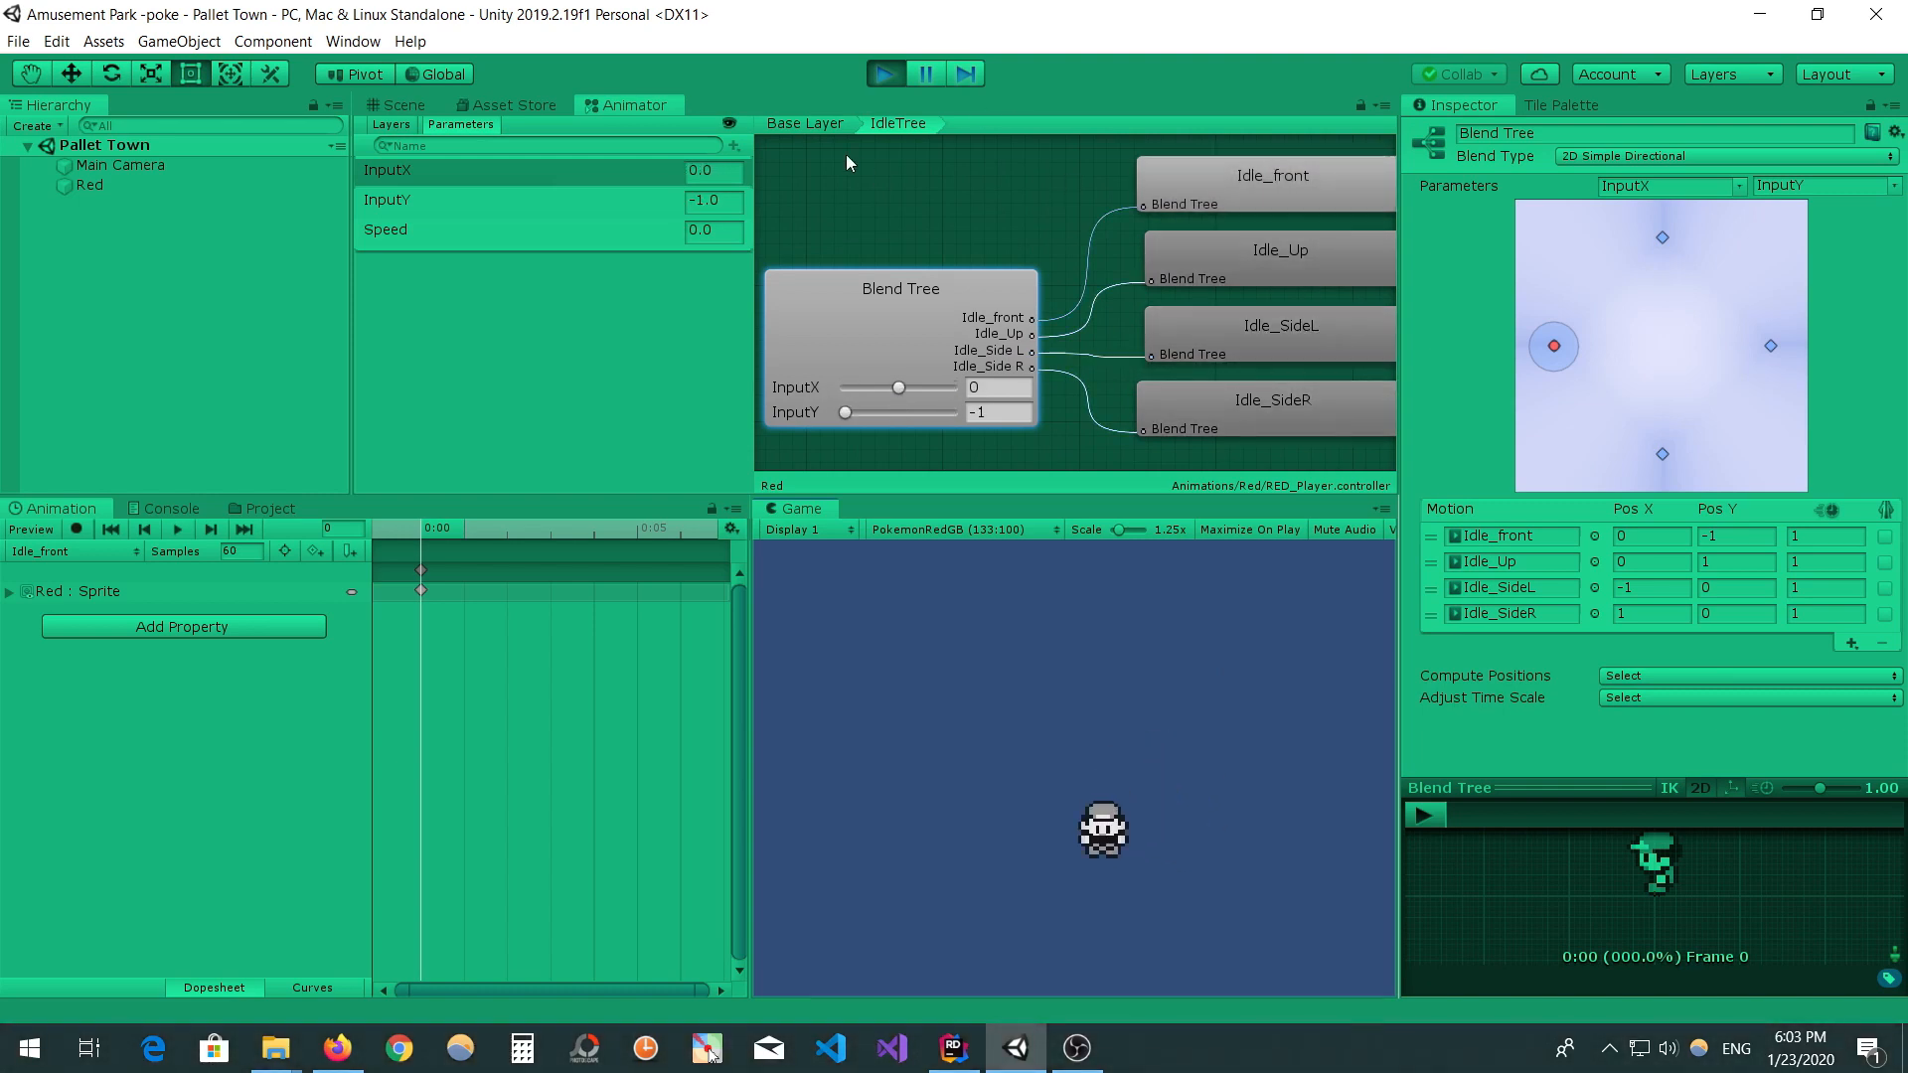
# - Return to the Base Layer and inspect the settings of the IdleTree to WalkTree transition
pyautogui.click(805, 123)
pyautogui.click(1148, 348)
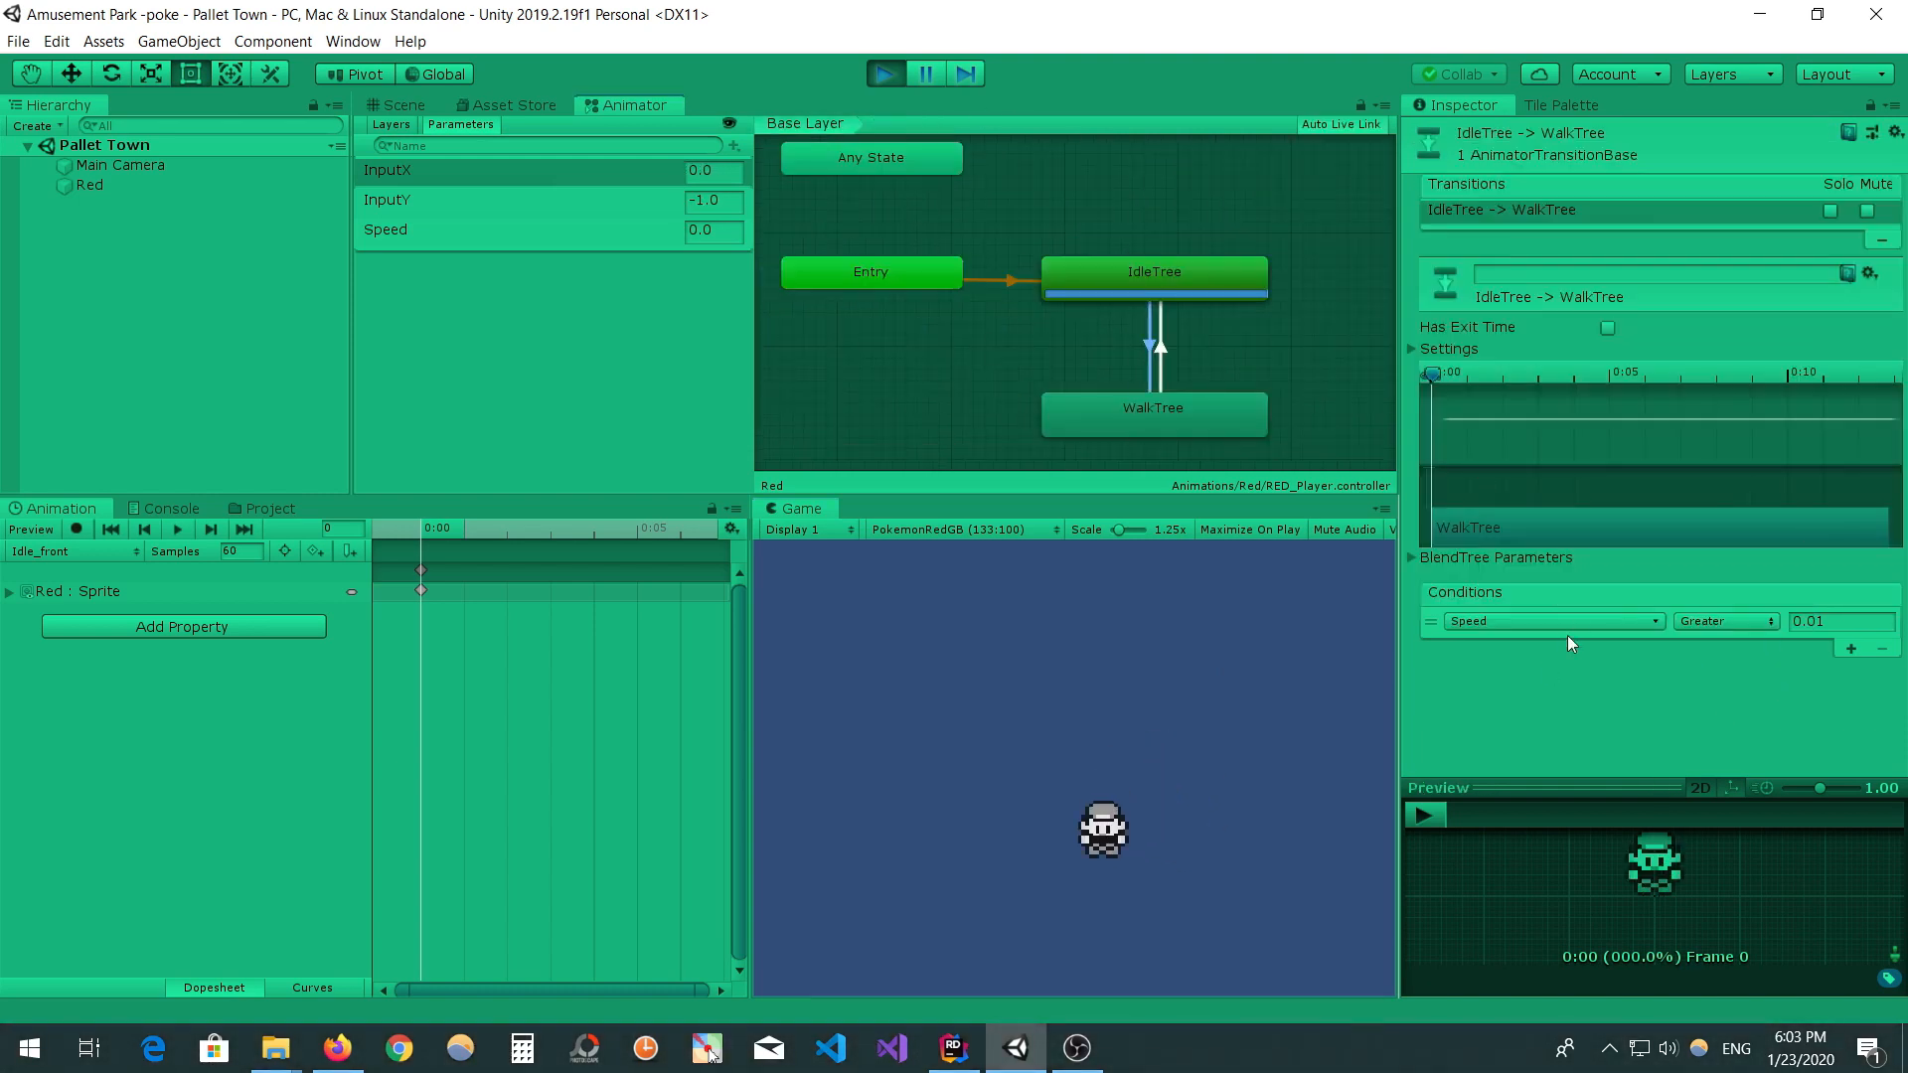
# - Open the WalkTree blend tree and walk Red in all directions to examine how InputX and InputY choose the walk clip
pyautogui.doubleClick(1158, 412)
pyautogui.click(1024, 683)
pyautogui.press('Left')
pyautogui.press('Up')
pyautogui.press('Right')
pyautogui.press('Down')
pyautogui.press('Left')
pyautogui.press('Down')
pyautogui.press('Right')
pyautogui.press('Up')
pyautogui.press('Down')
pyautogui.press('Left')
pyautogui.press('Up')
pyautogui.press('Right')
pyautogui.press('Down')
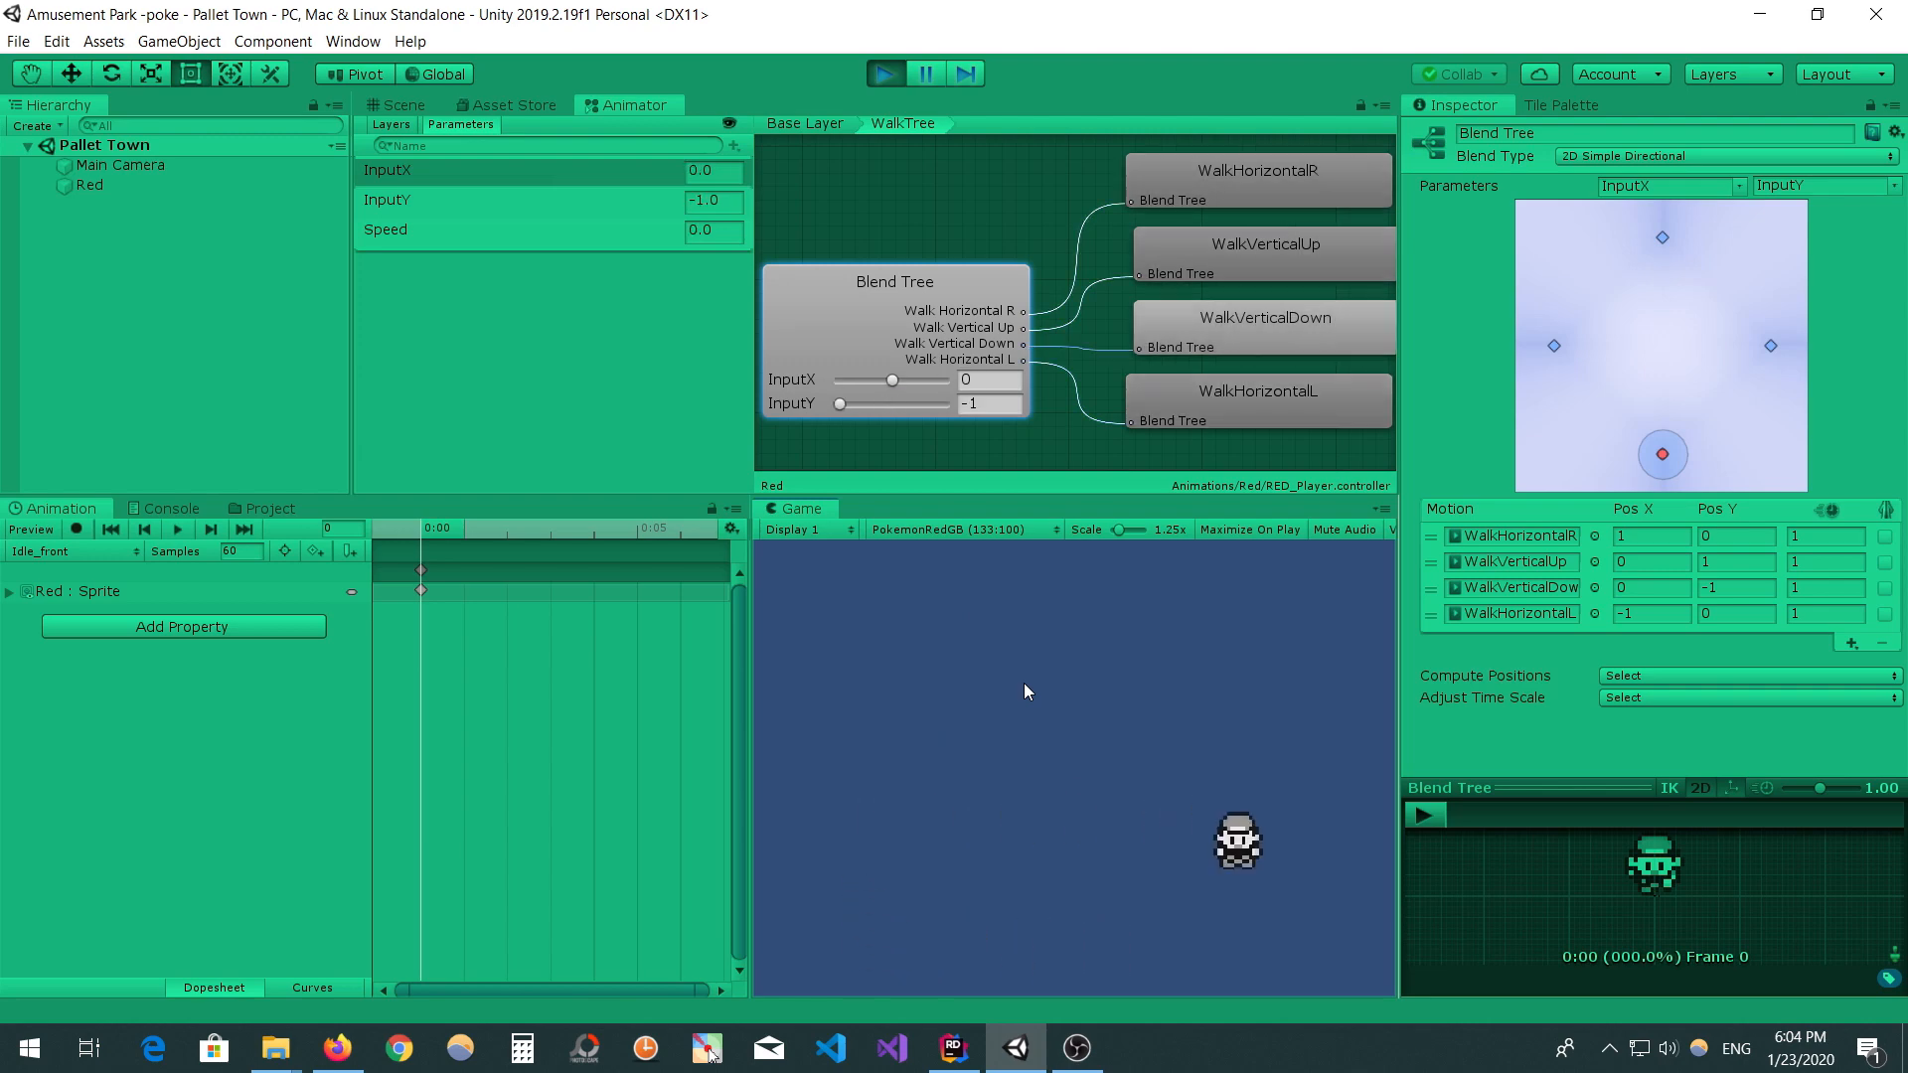
# - Stop the game, switch to Rider, and review RedMovement.cs, including the animator parameters in Update and the MovePosition line in FixedUpdate
pyautogui.hotkey('ctrl', 'p')
pyautogui.click(953, 1048)
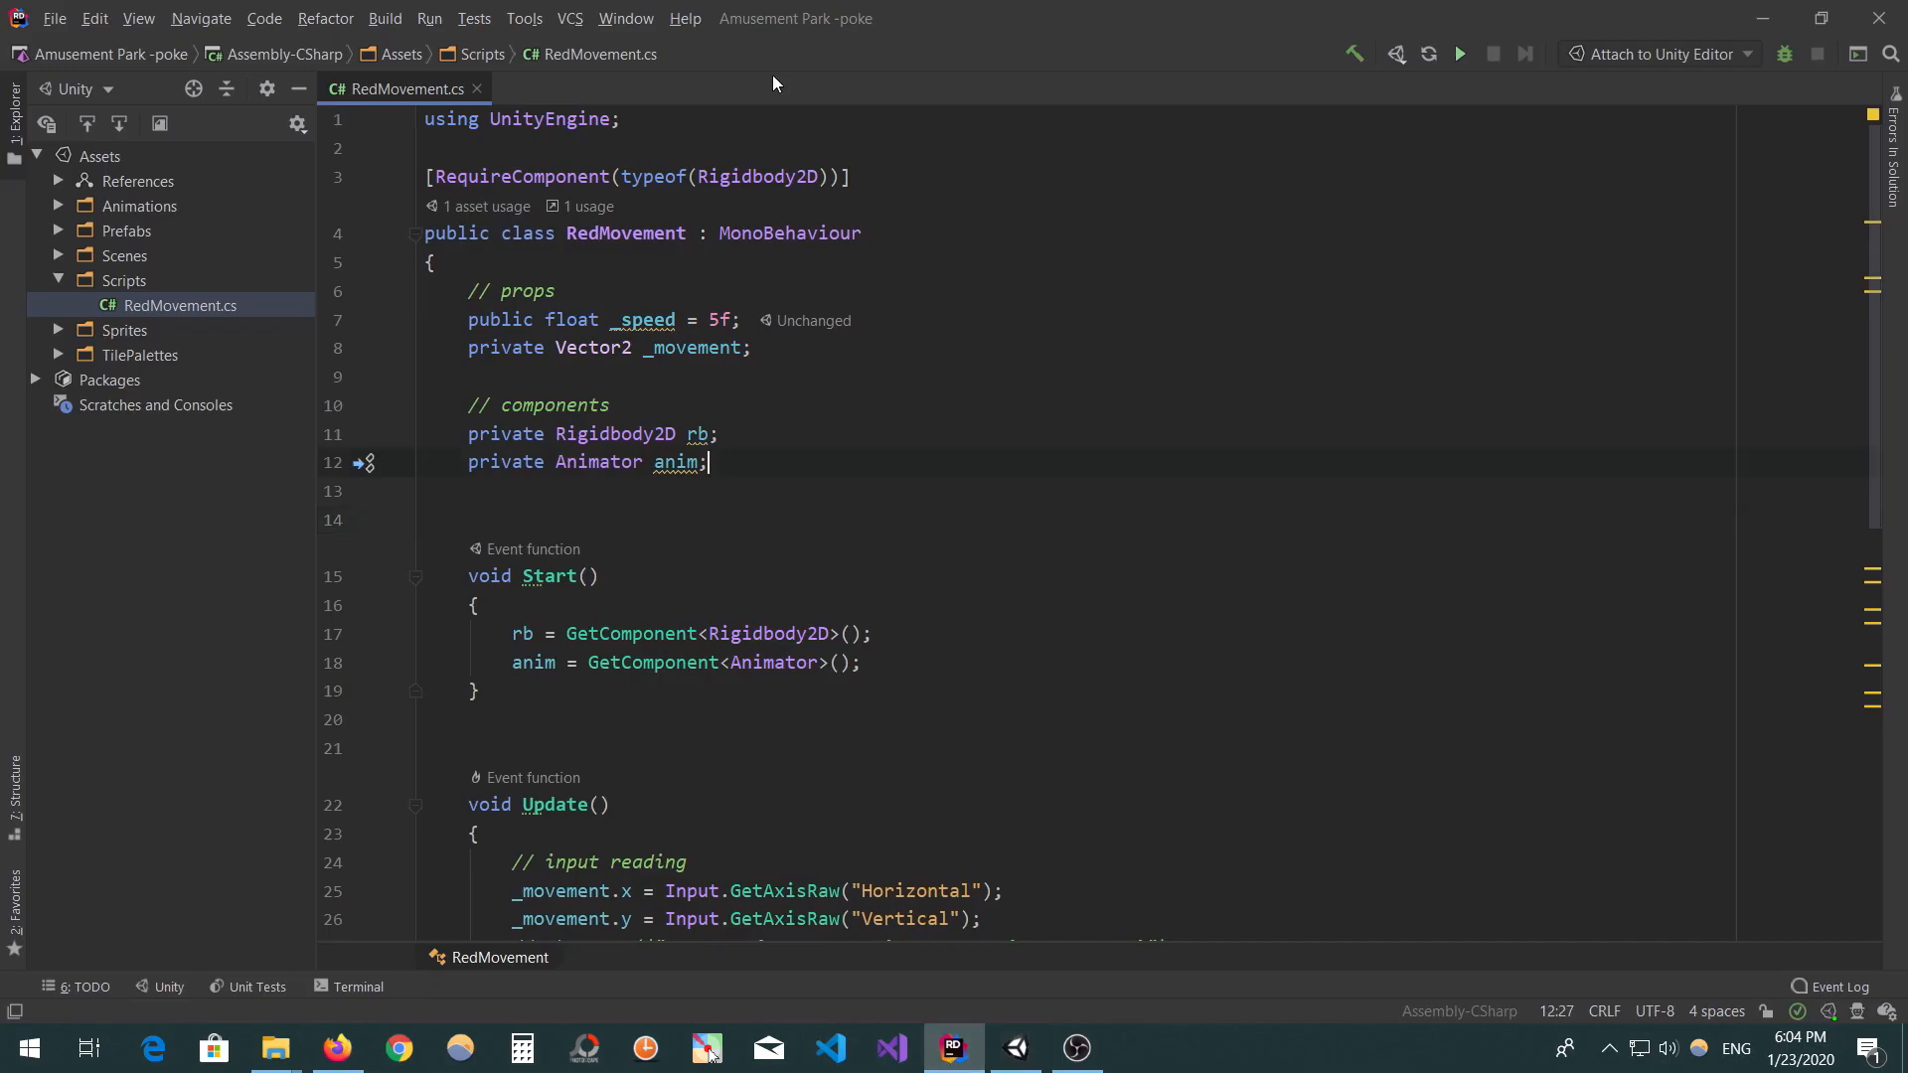
pyautogui.scroll(-5, 1059, 459)
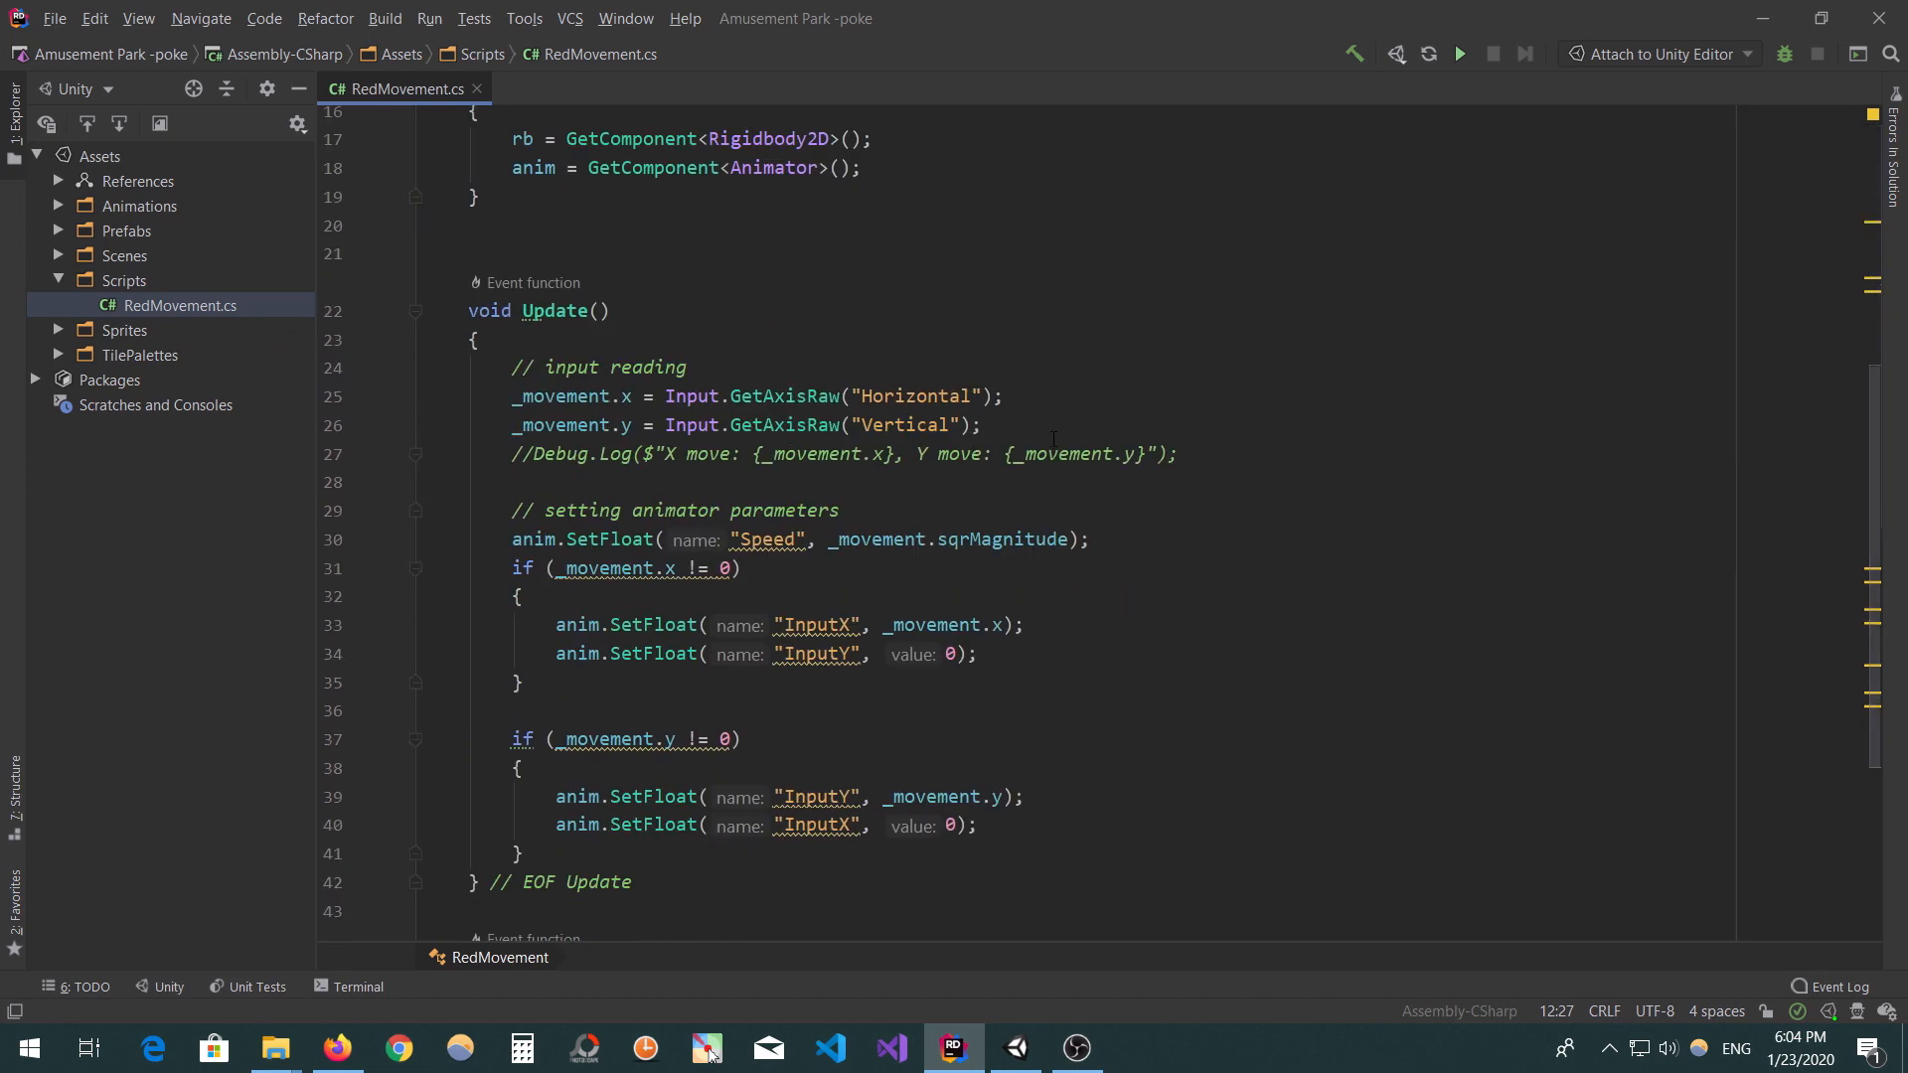
pyautogui.scroll(-2, 1199, 499)
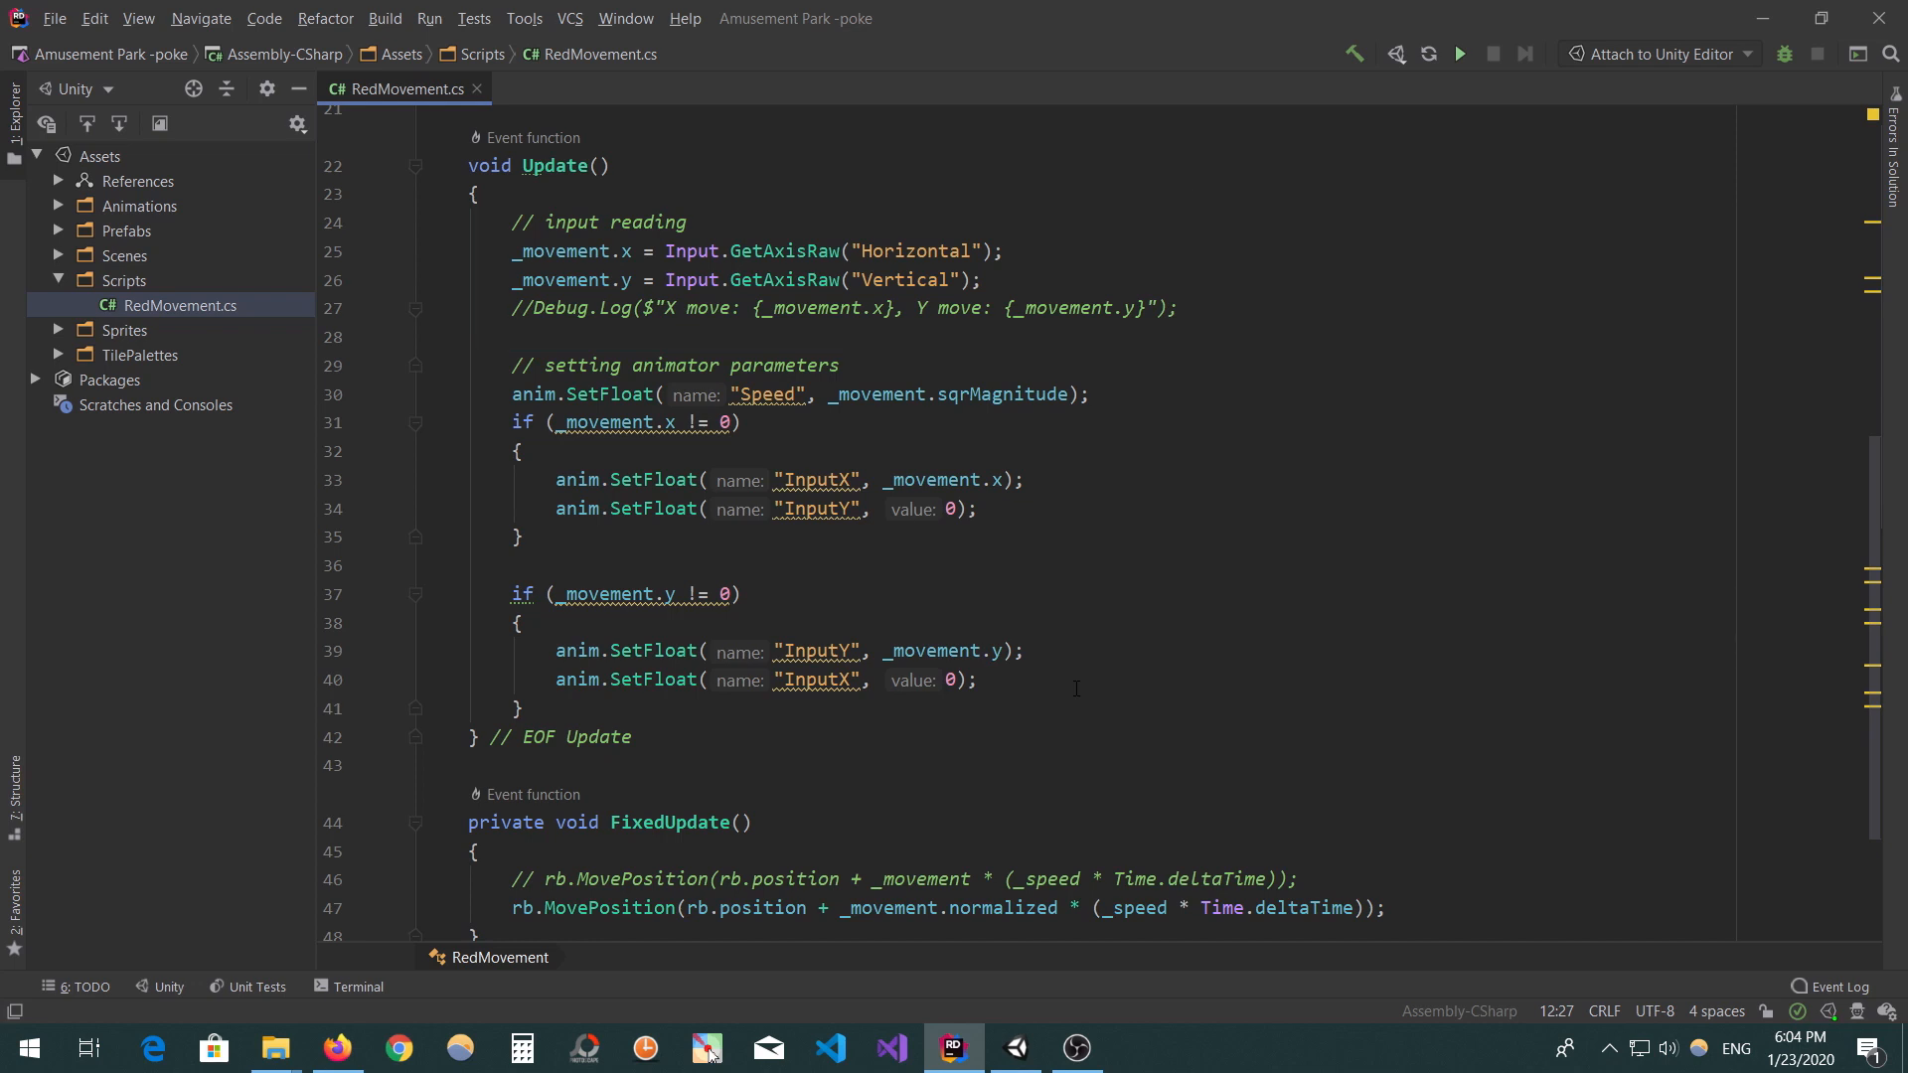
pyautogui.click(708, 423)
pyautogui.scroll(-3, 963, 469)
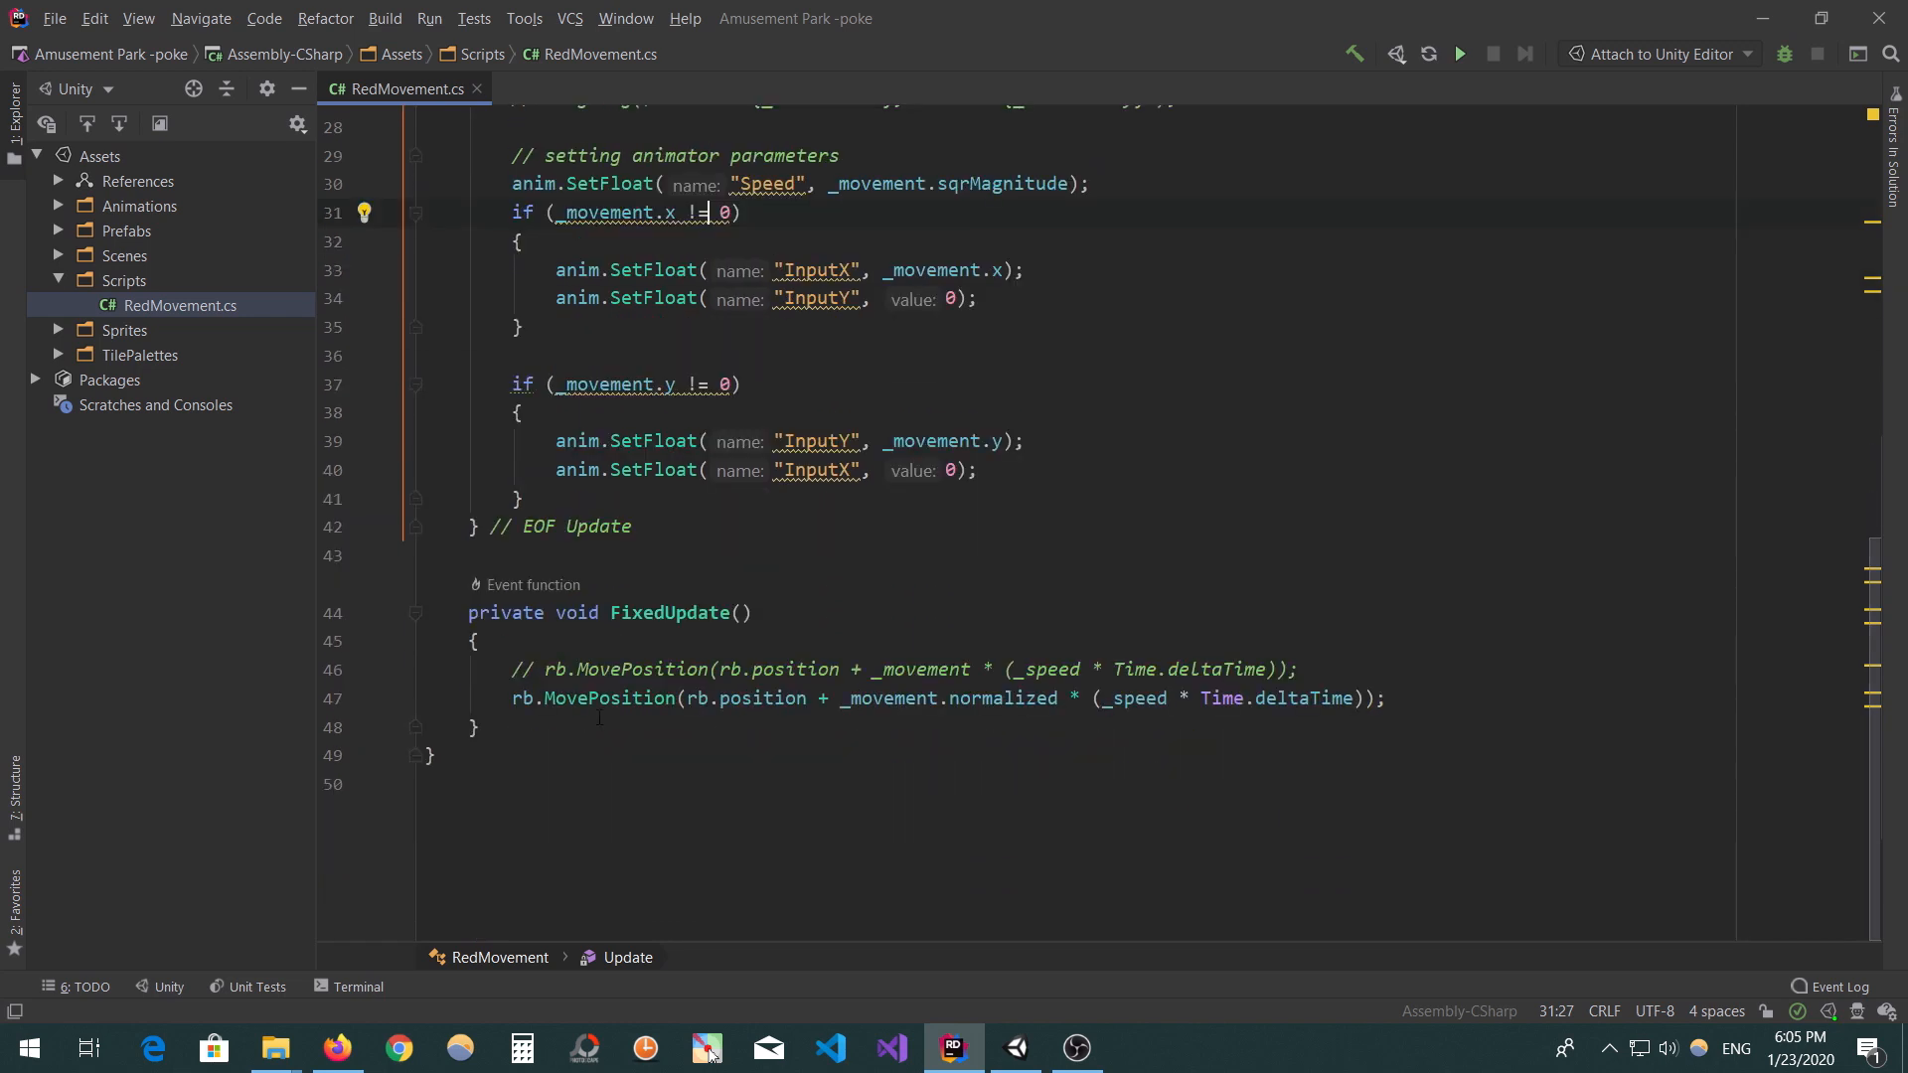
pyautogui.moveTo(1386, 698); pyautogui.dragTo(511, 697)
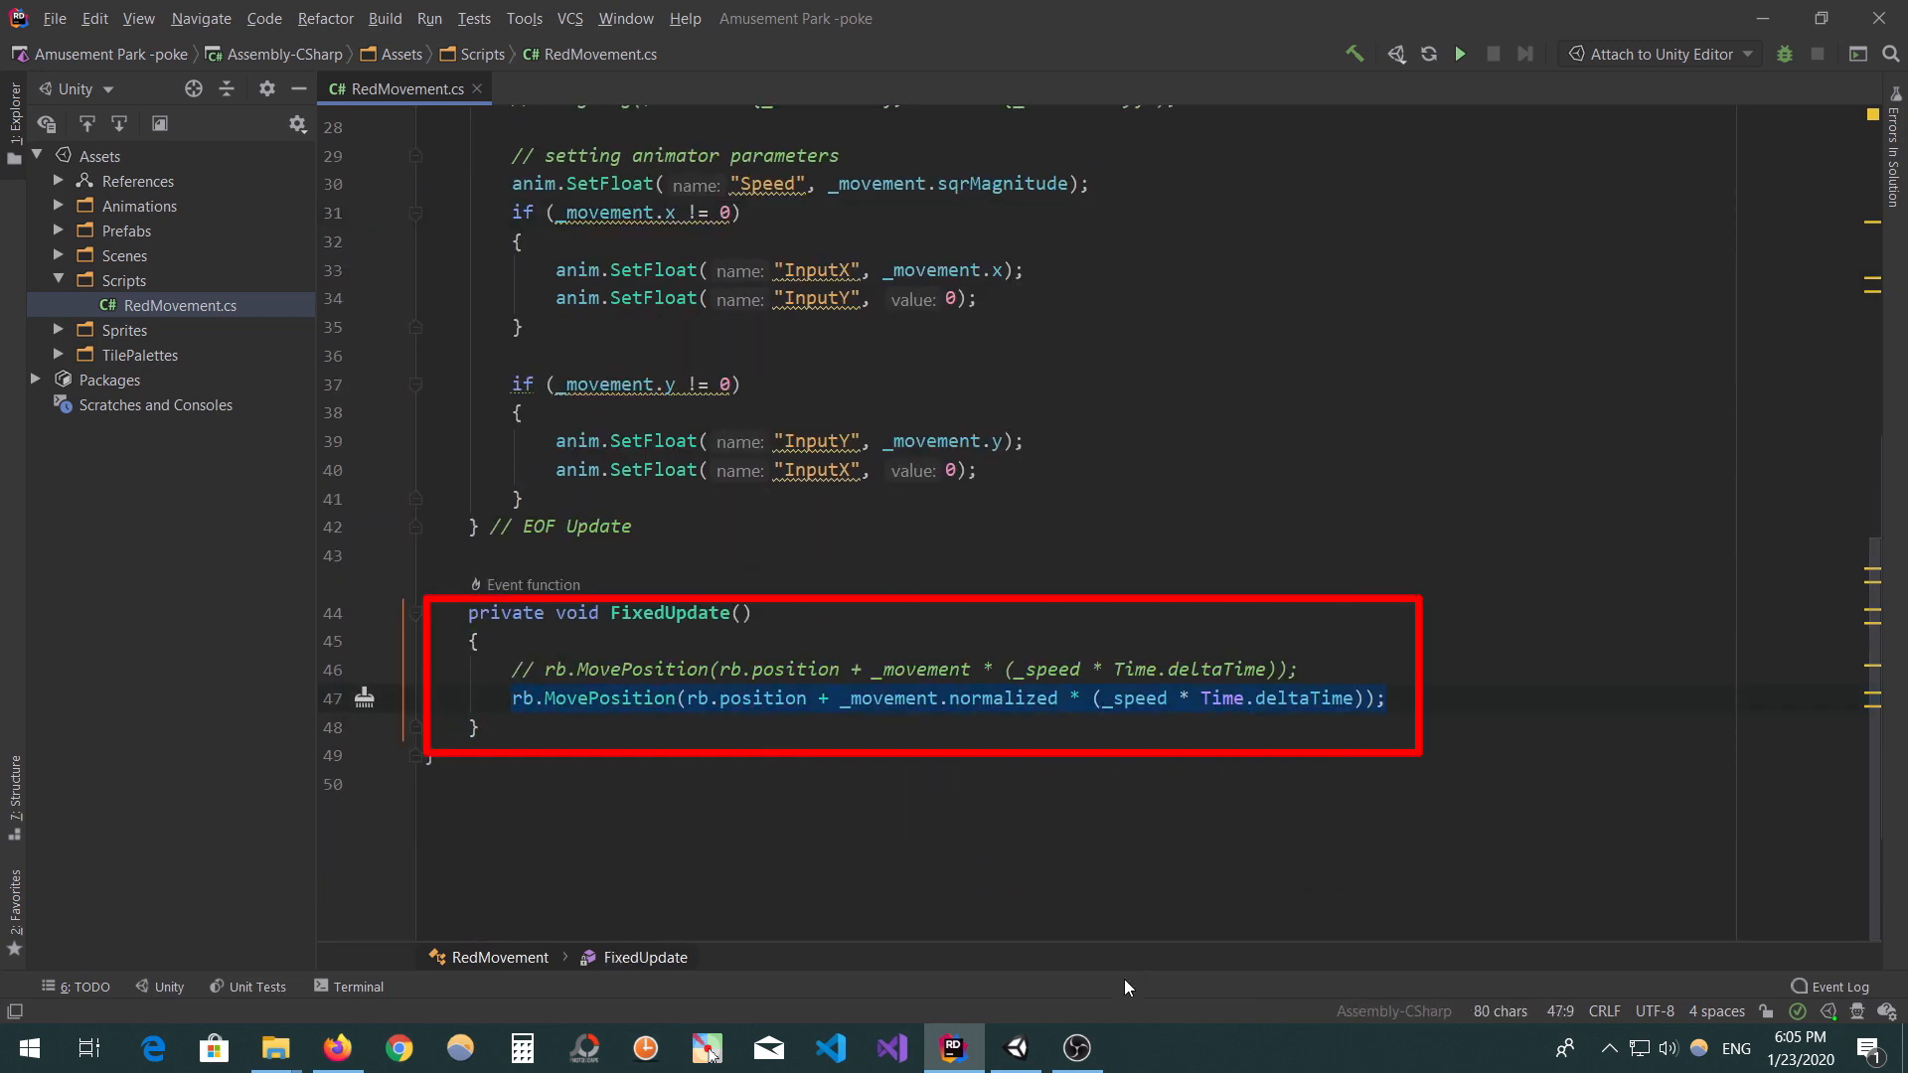
# - Switch back to Unity, show the Scene view, and add a grid with a child tilemap to the Pallet Town scene
pyautogui.click(1016, 1049)
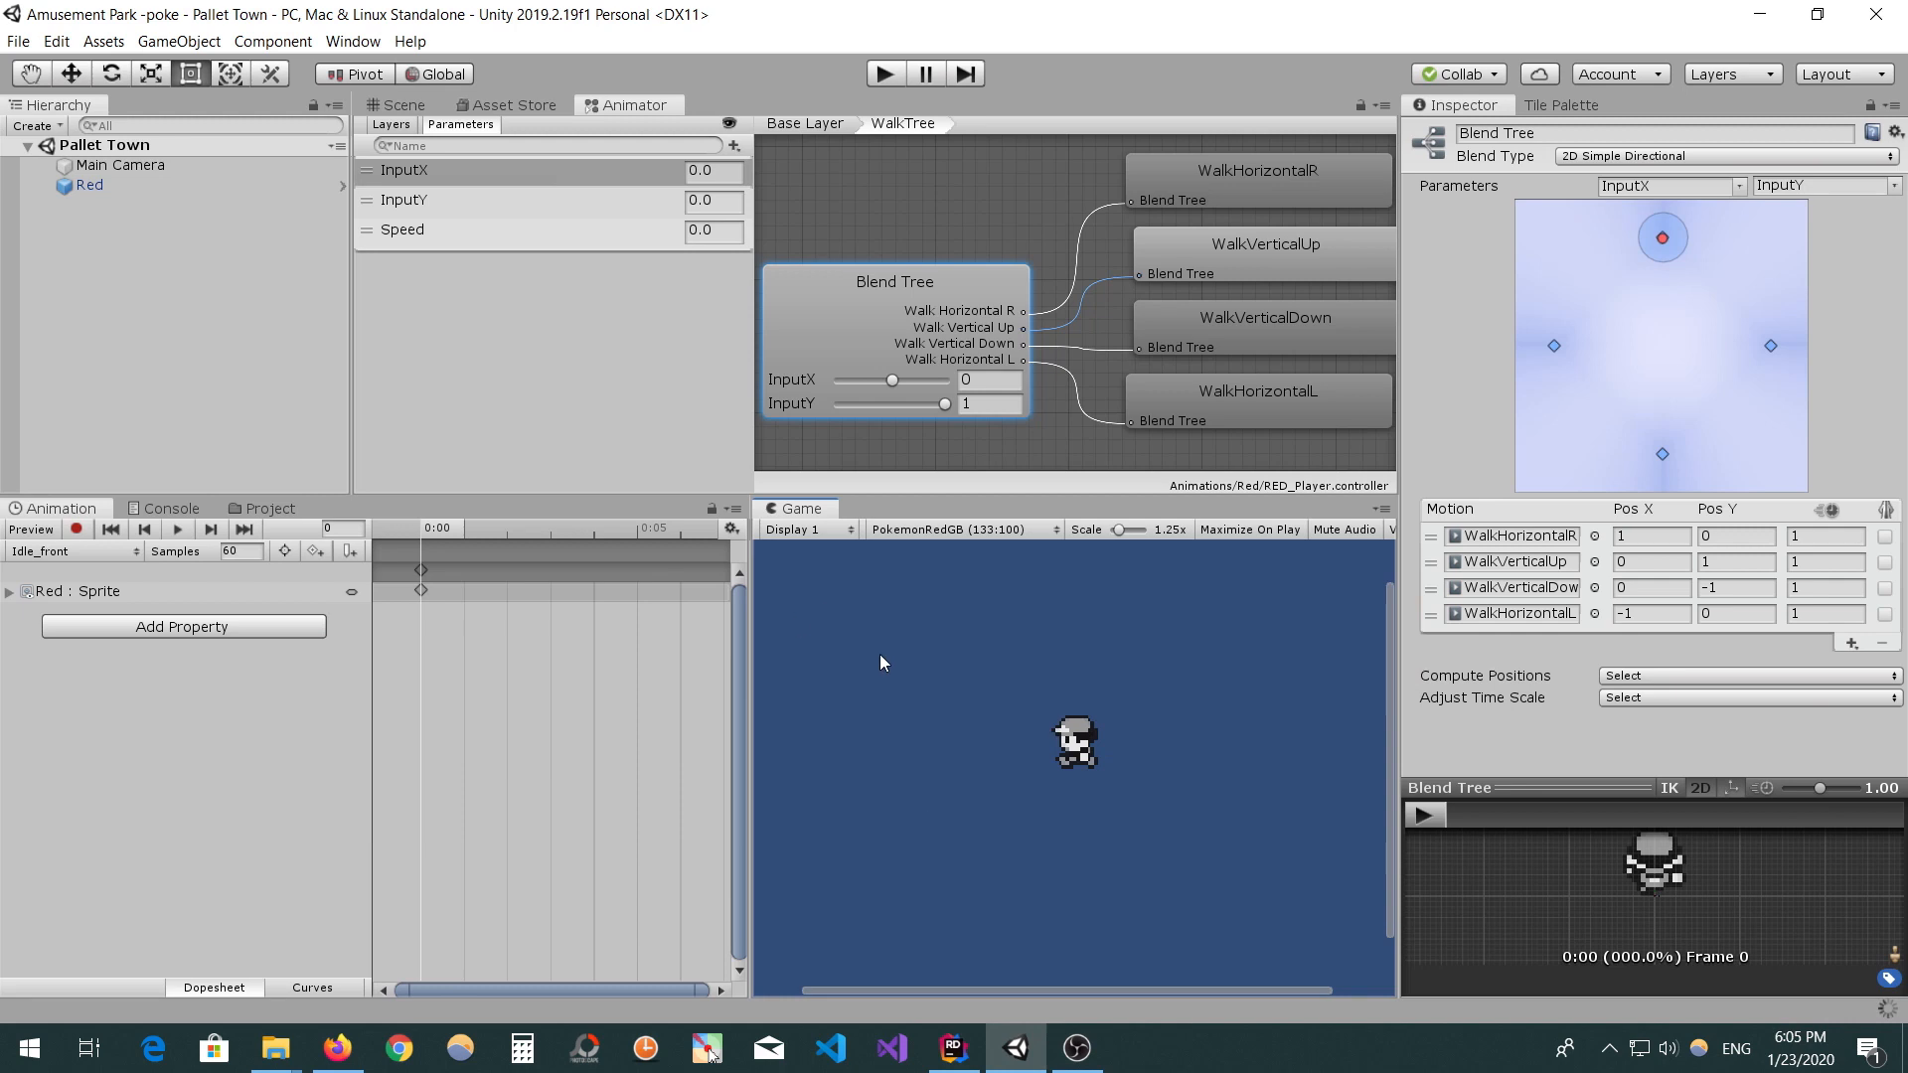
pyautogui.click(402, 105)
pyautogui.scroll(-3, 940, 319)
pyautogui.moveTo(936, 318); pyautogui.dragTo(919, 292, button='middle')
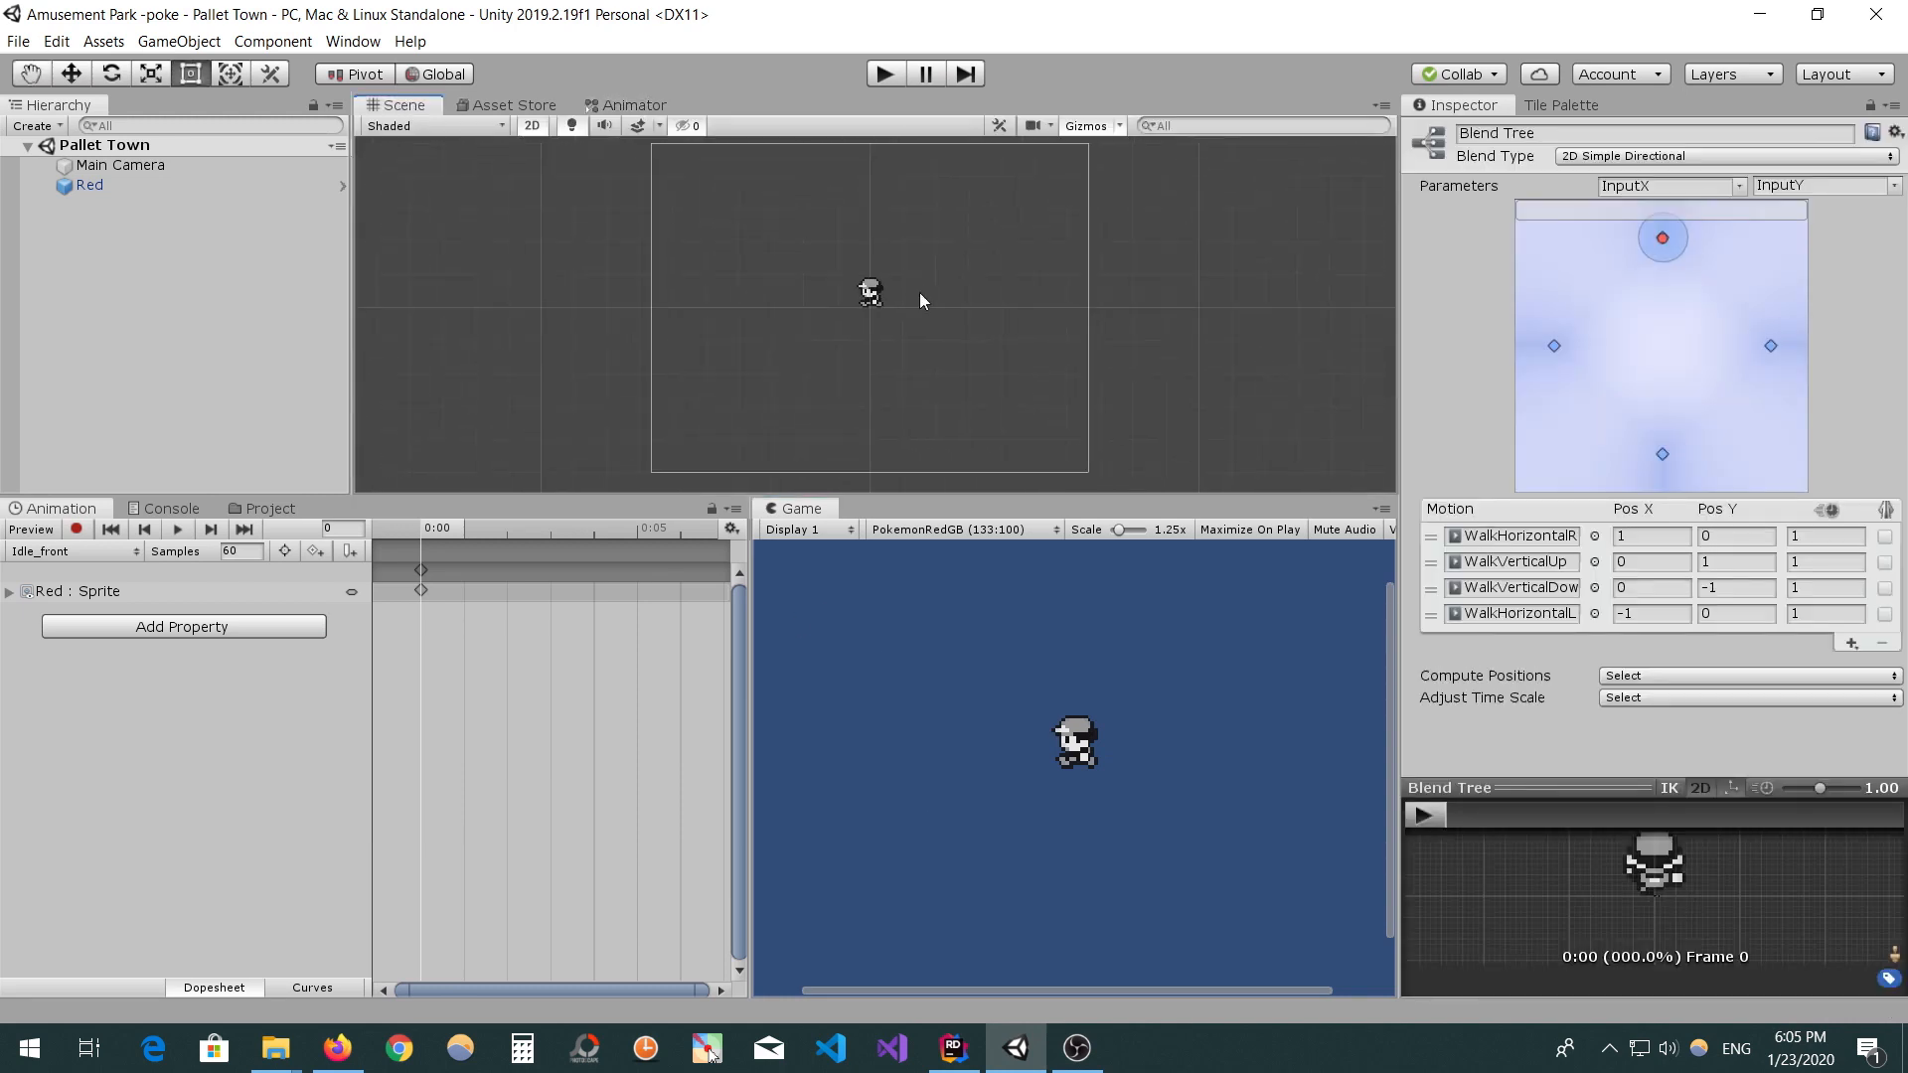
pyautogui.press('t')
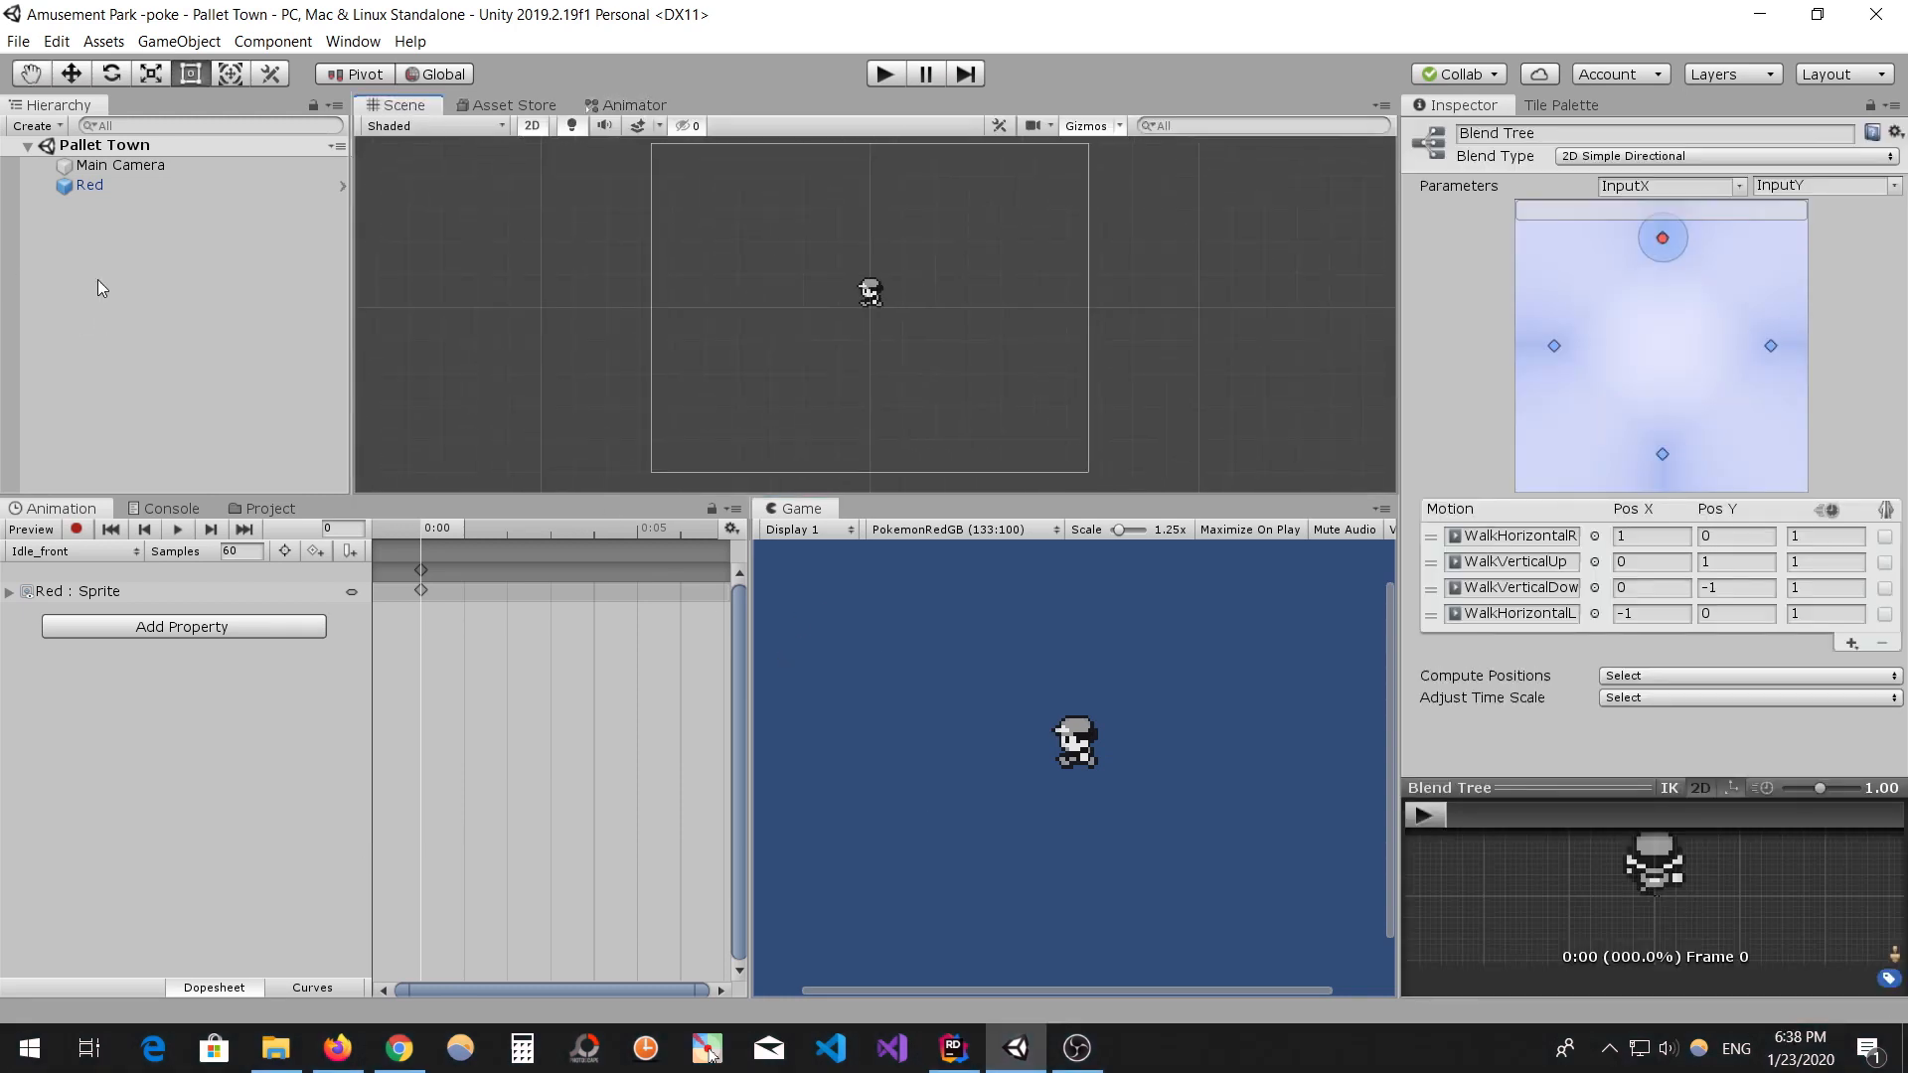
pyautogui.click(56, 126)
pyautogui.moveTo(121, 228)
pyautogui.click(298, 250)
pyautogui.click(43, 206)
# - Rename the tilemap under the grid as Ground
pyautogui.click(109, 228)
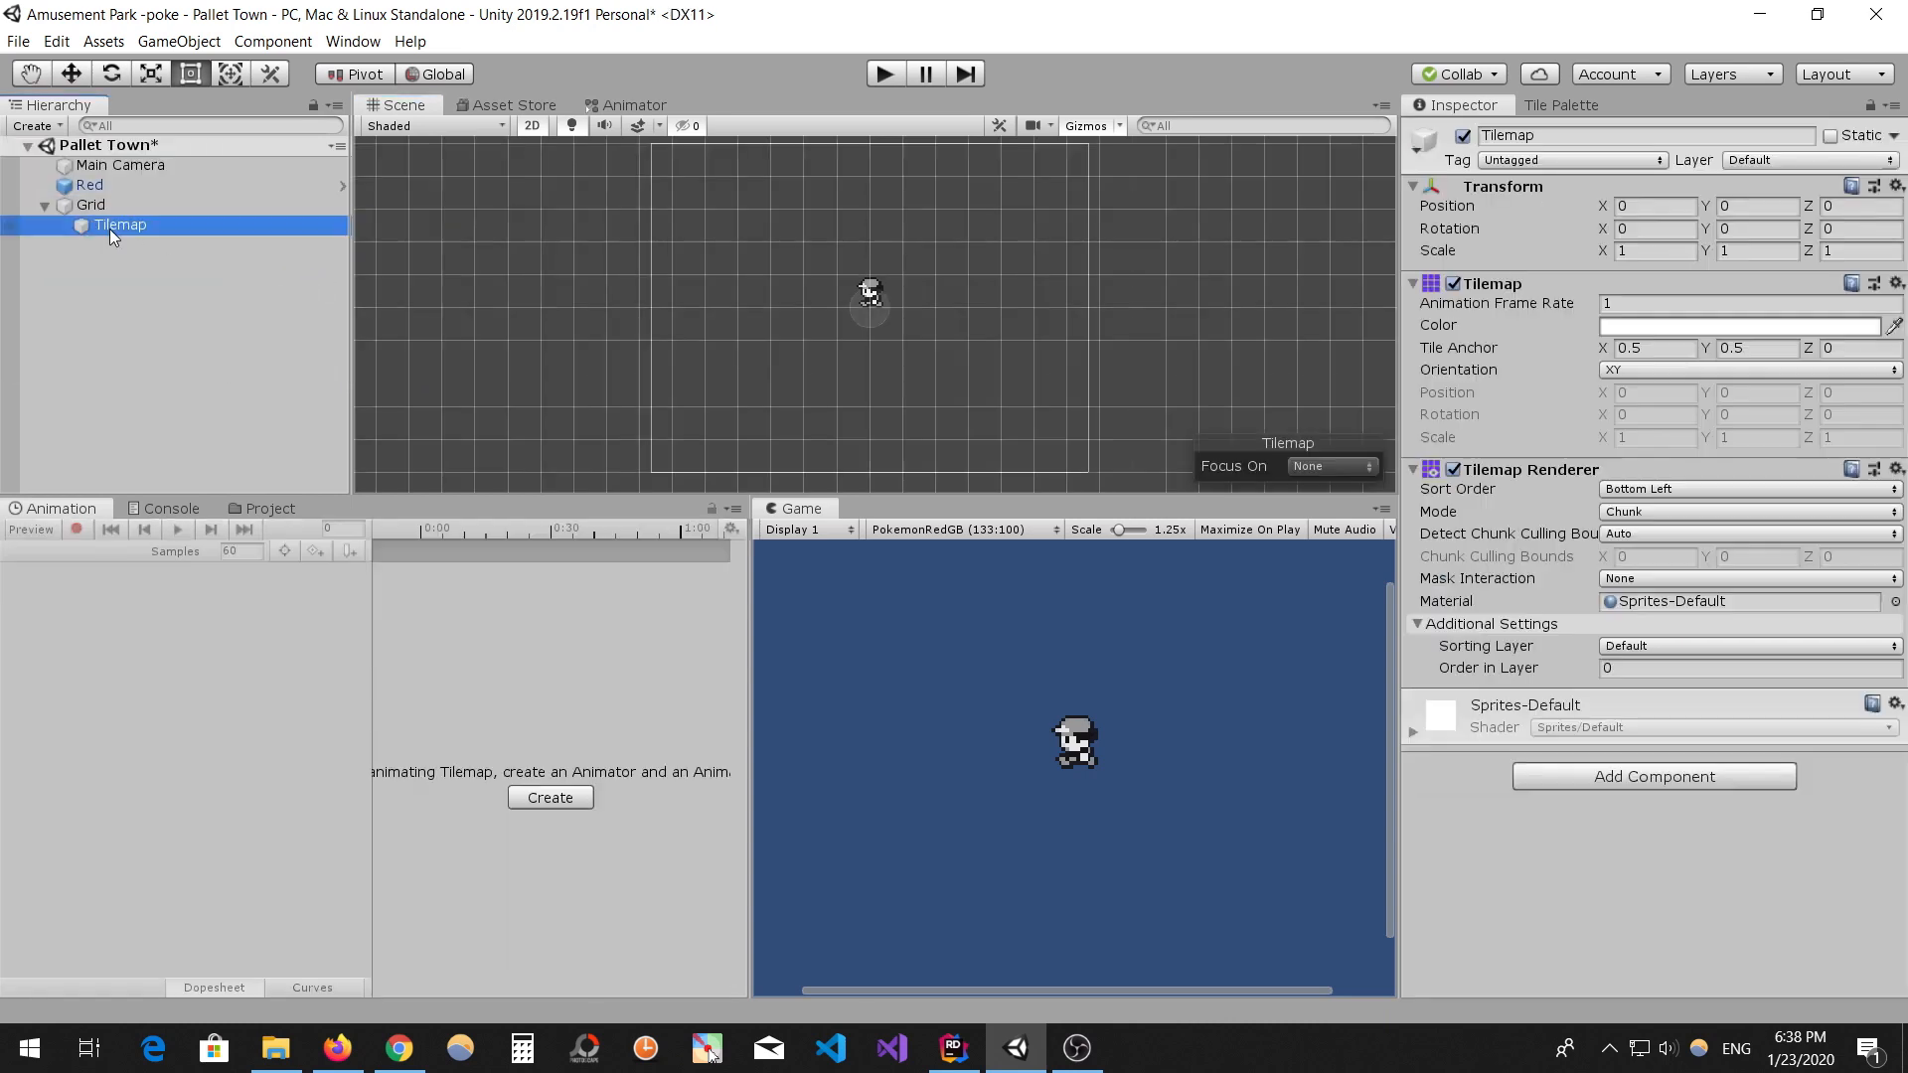
pyautogui.click(110, 229)
pyautogui.write('Ground')
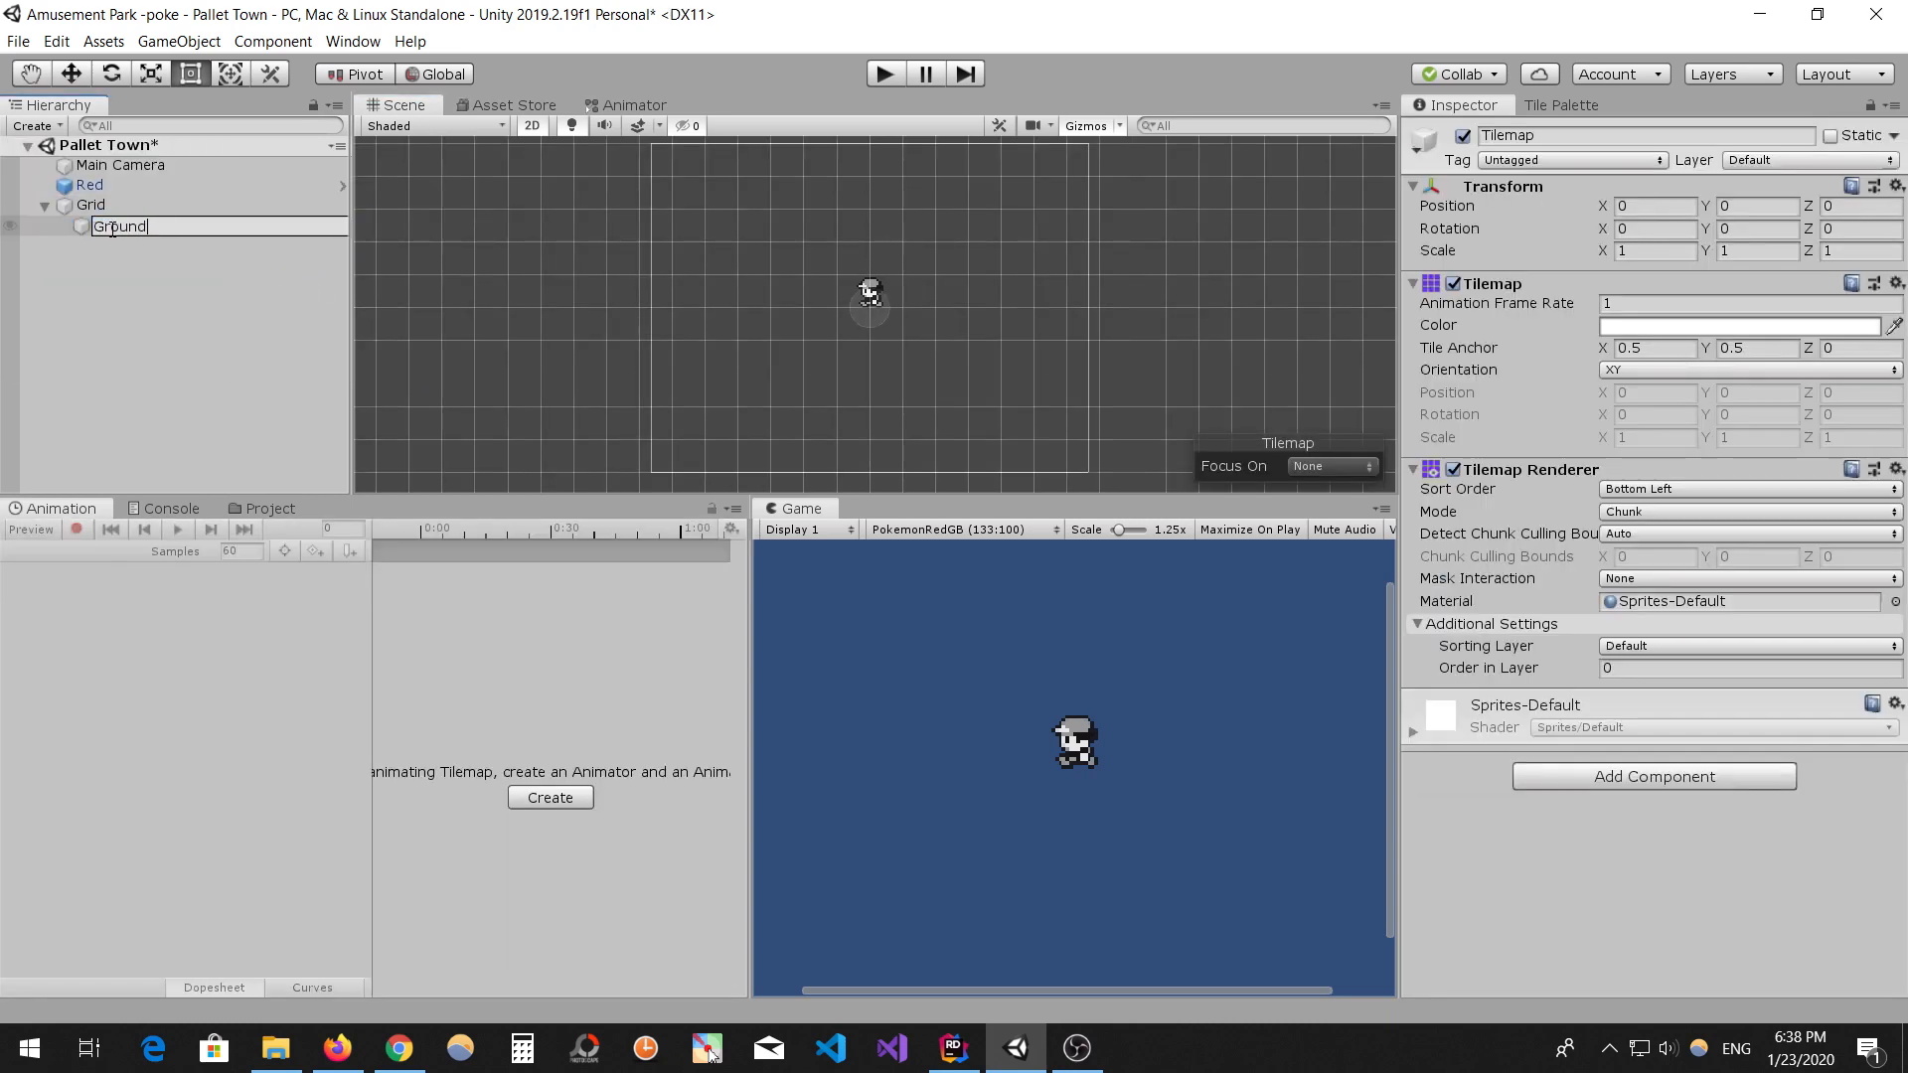
pyautogui.press('Return')
# - Duplicate the Ground tilemap twice, naming the copies Middle and Foreground
pyautogui.hotkey('ctrl', 'd')
pyautogui.press('F2')
pyautogui.write('Middle')
pyautogui.press('Return')
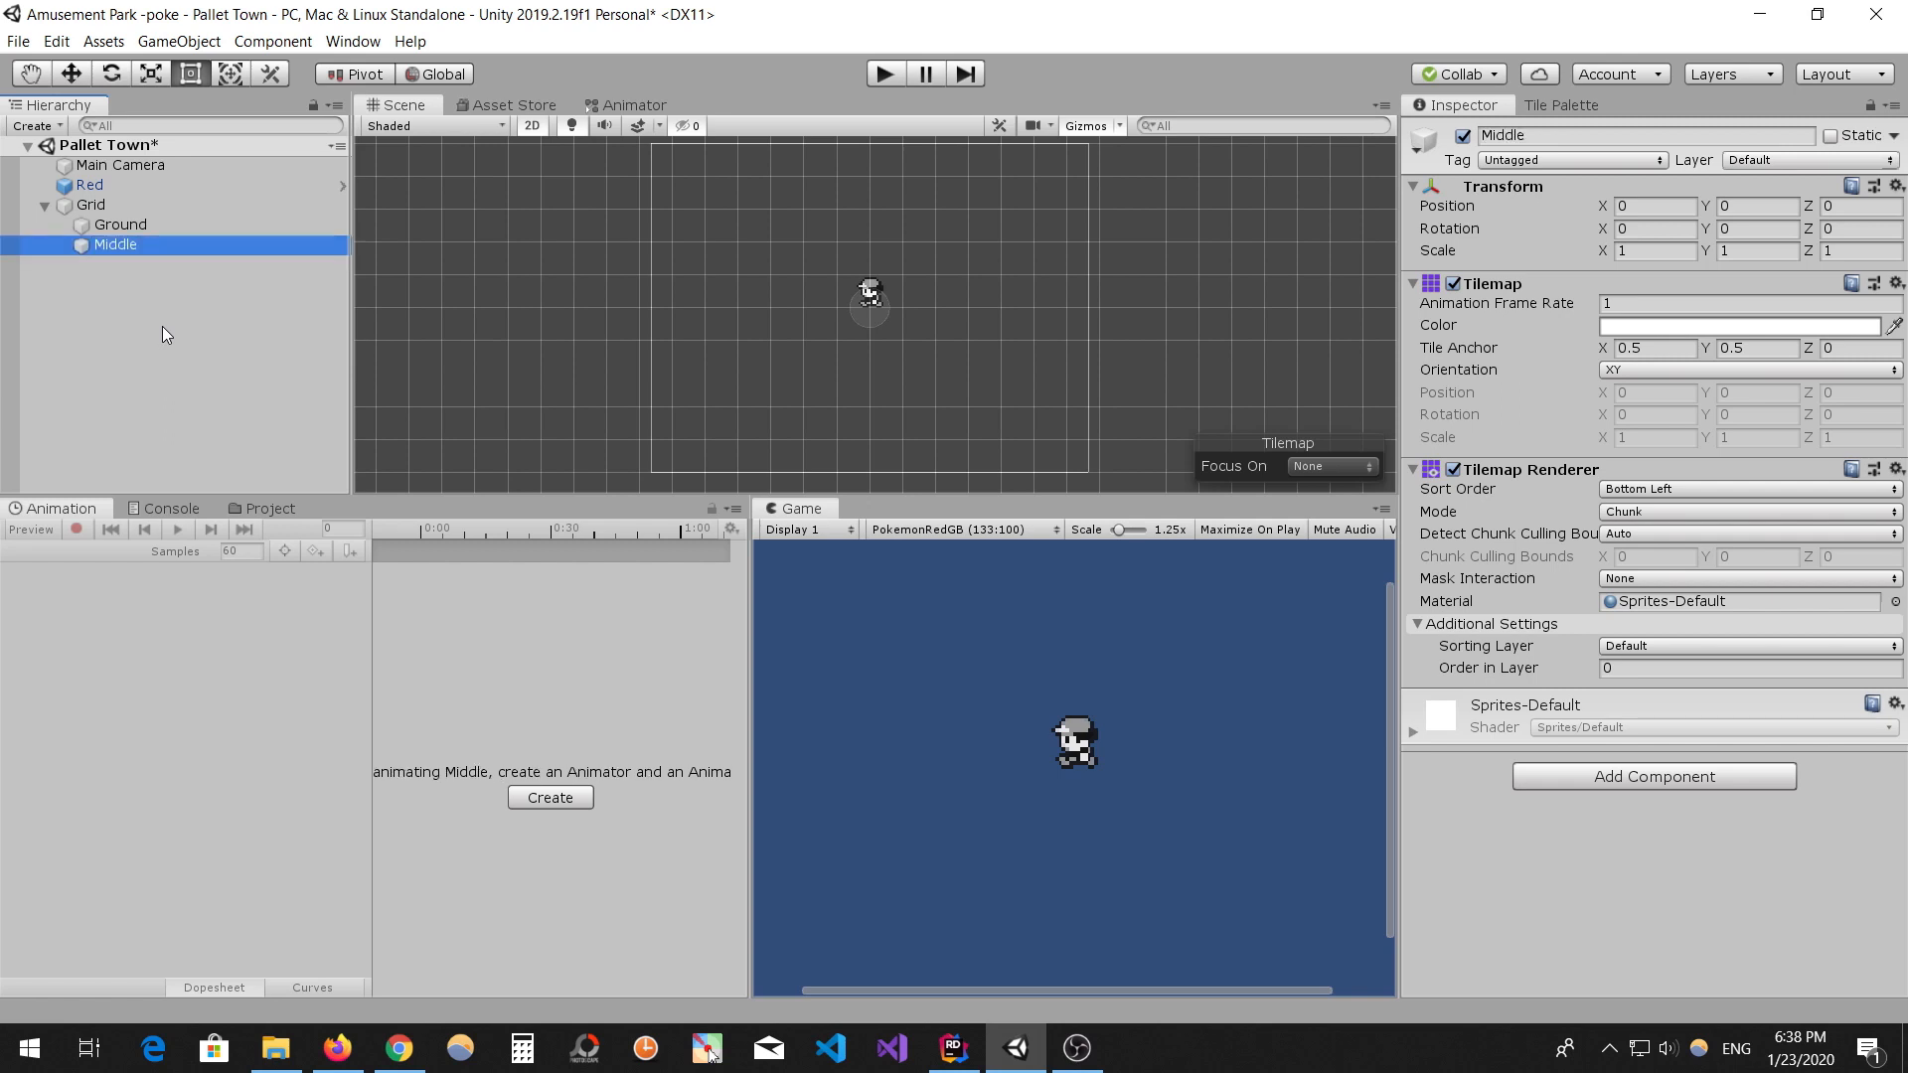
pyautogui.hotkey('ctrl', 'd')
pyautogui.press('F2')
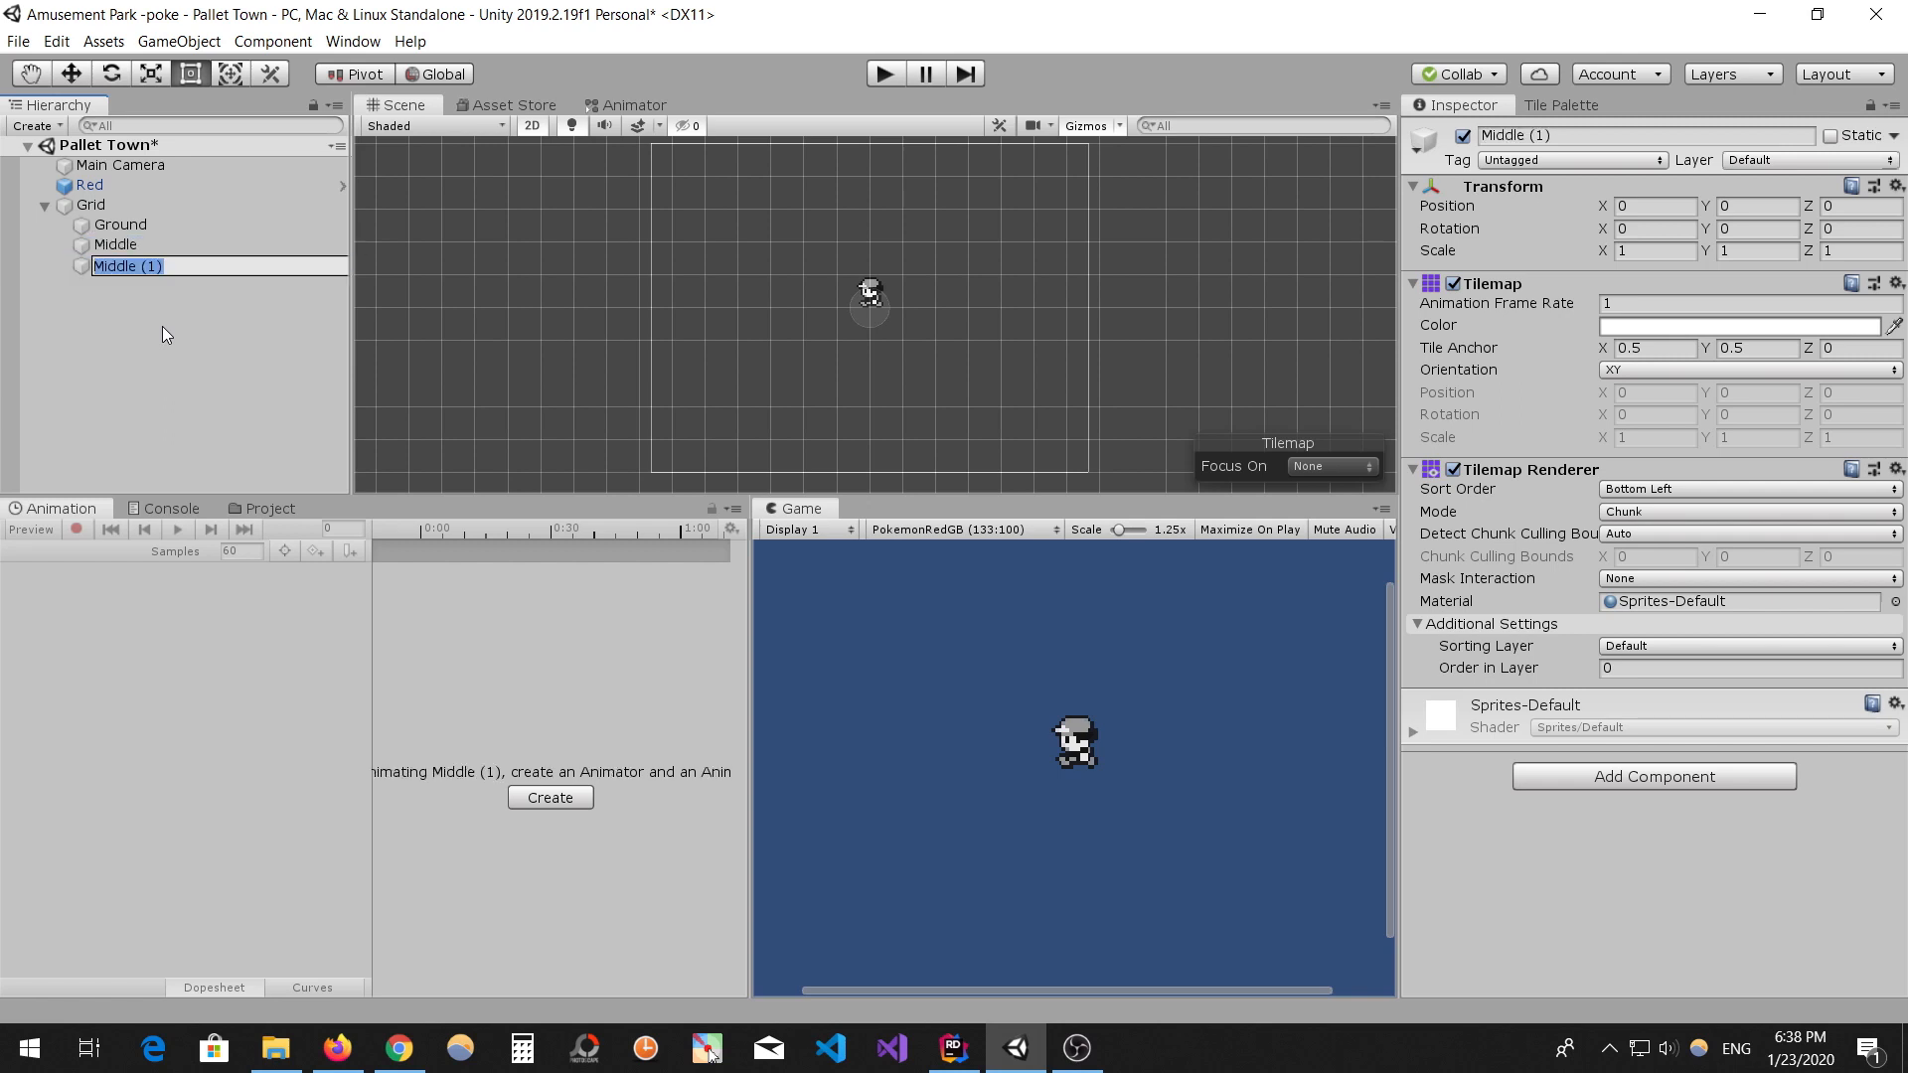
pyautogui.write('ForeGroundground')
pyautogui.press('Return')
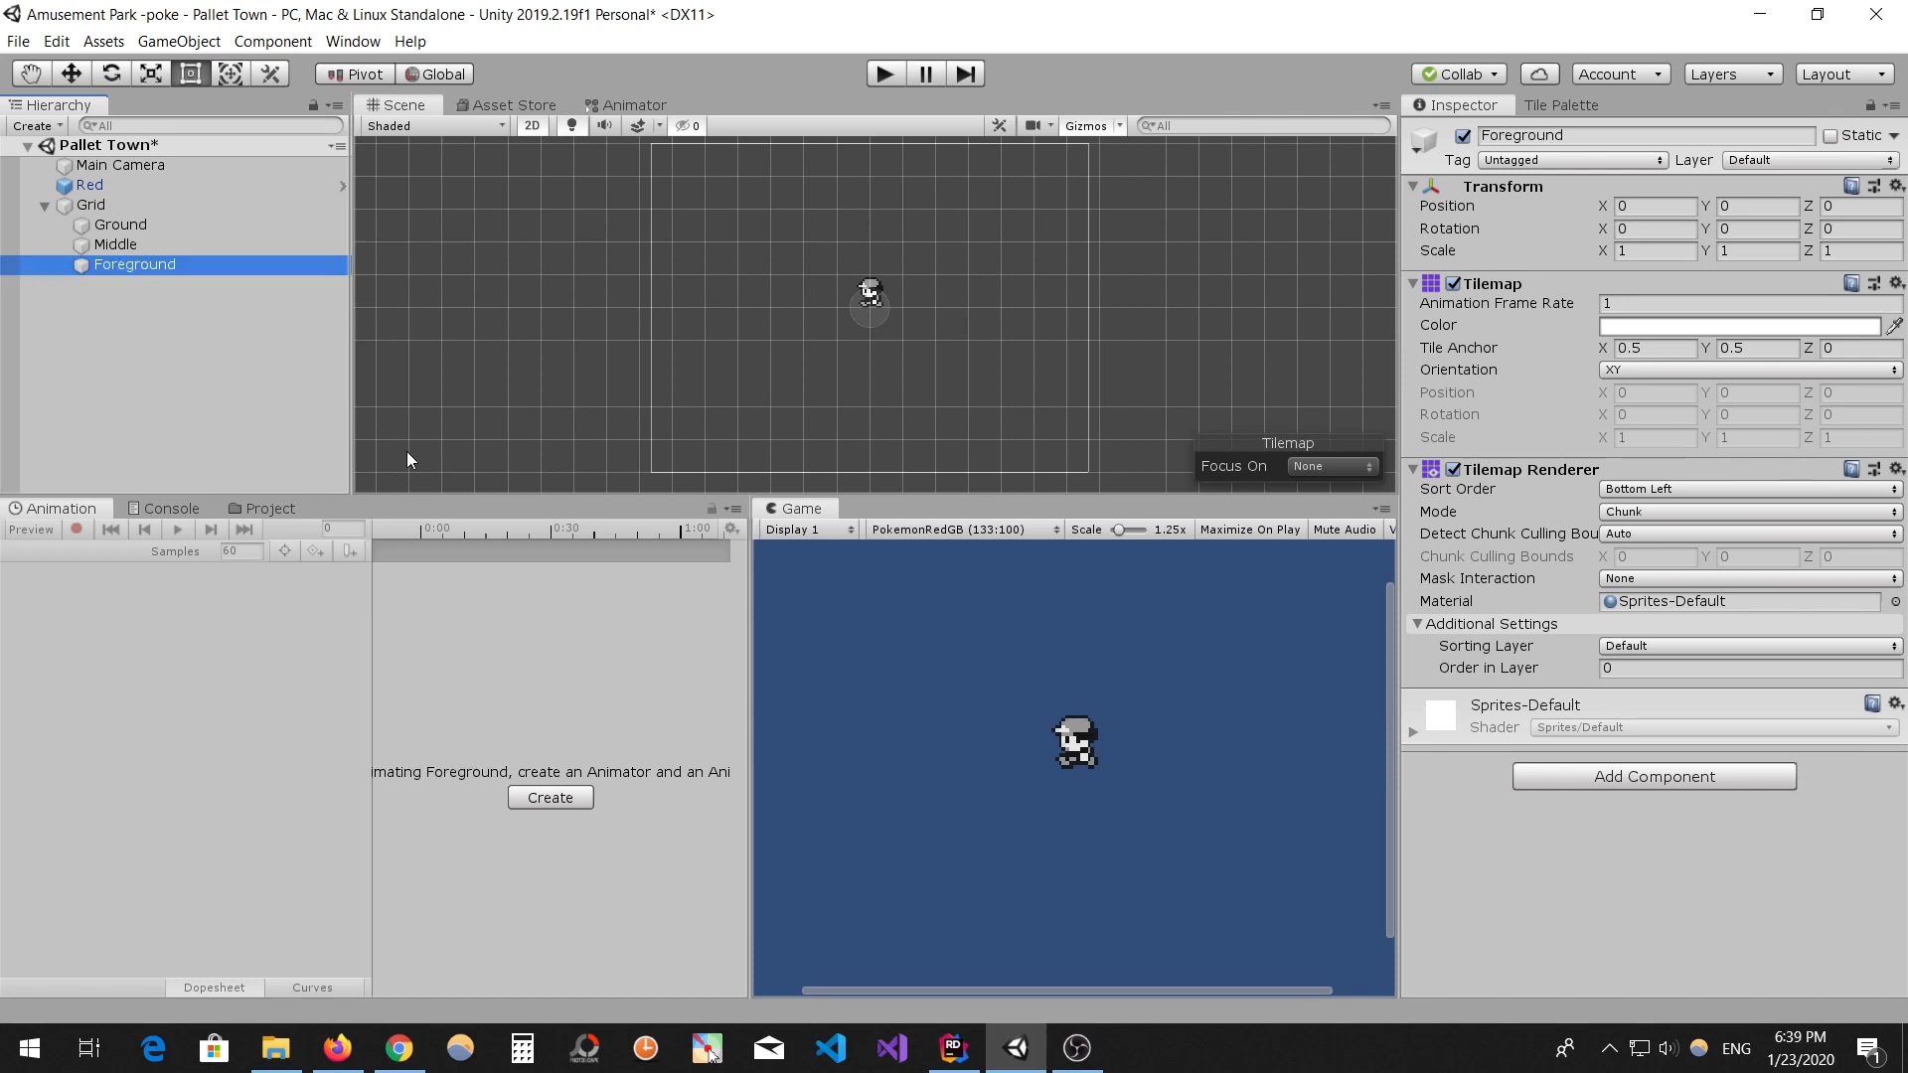
# - Enlarge the Scene view and create a rectangular-grid tile palette named Pokemon World in the TilePalettes folder
pyautogui.moveTo(481, 492); pyautogui.dragTo(481, 701)
pyautogui.scroll(2, 809, 498)
pyautogui.moveTo(809, 498); pyautogui.dragTo(776, 482, button='middle')
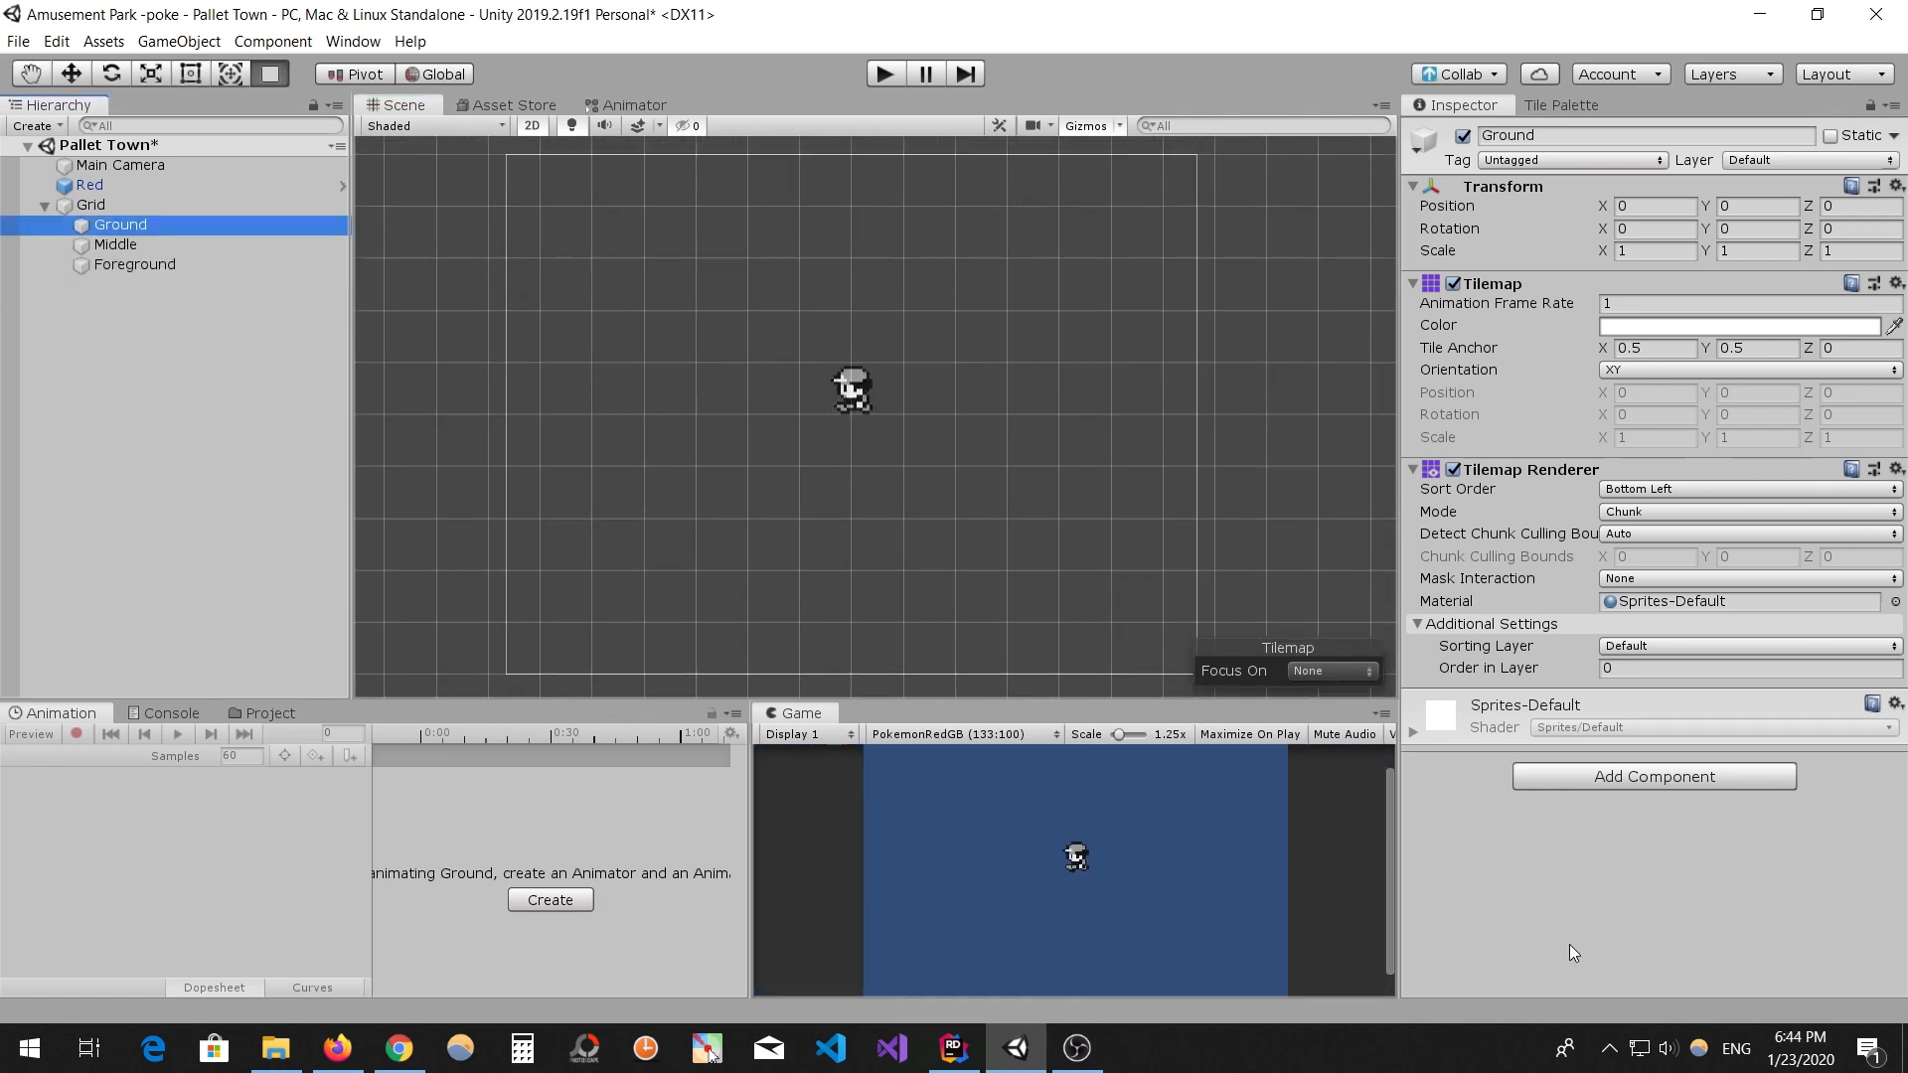
pyautogui.click(1564, 107)
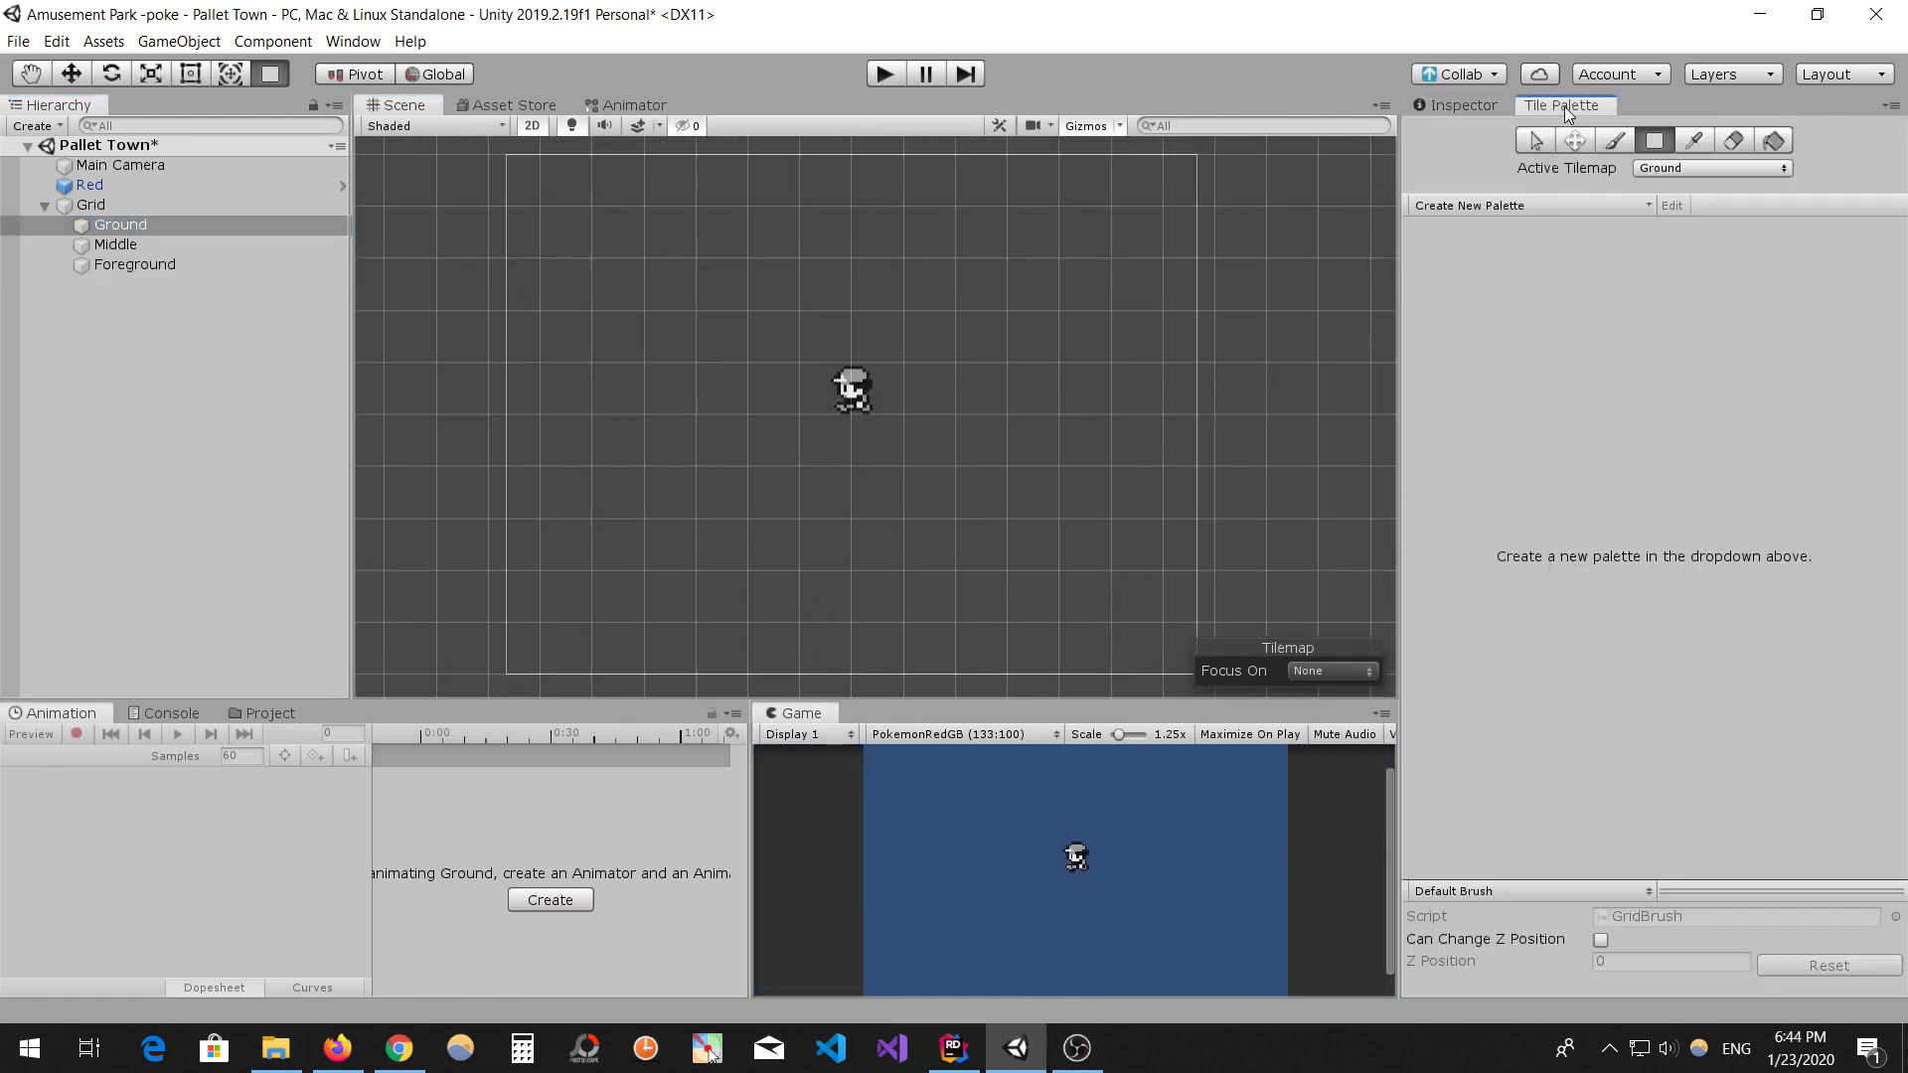
pyautogui.click(1547, 206)
pyautogui.click(1531, 260)
pyautogui.write('PO')
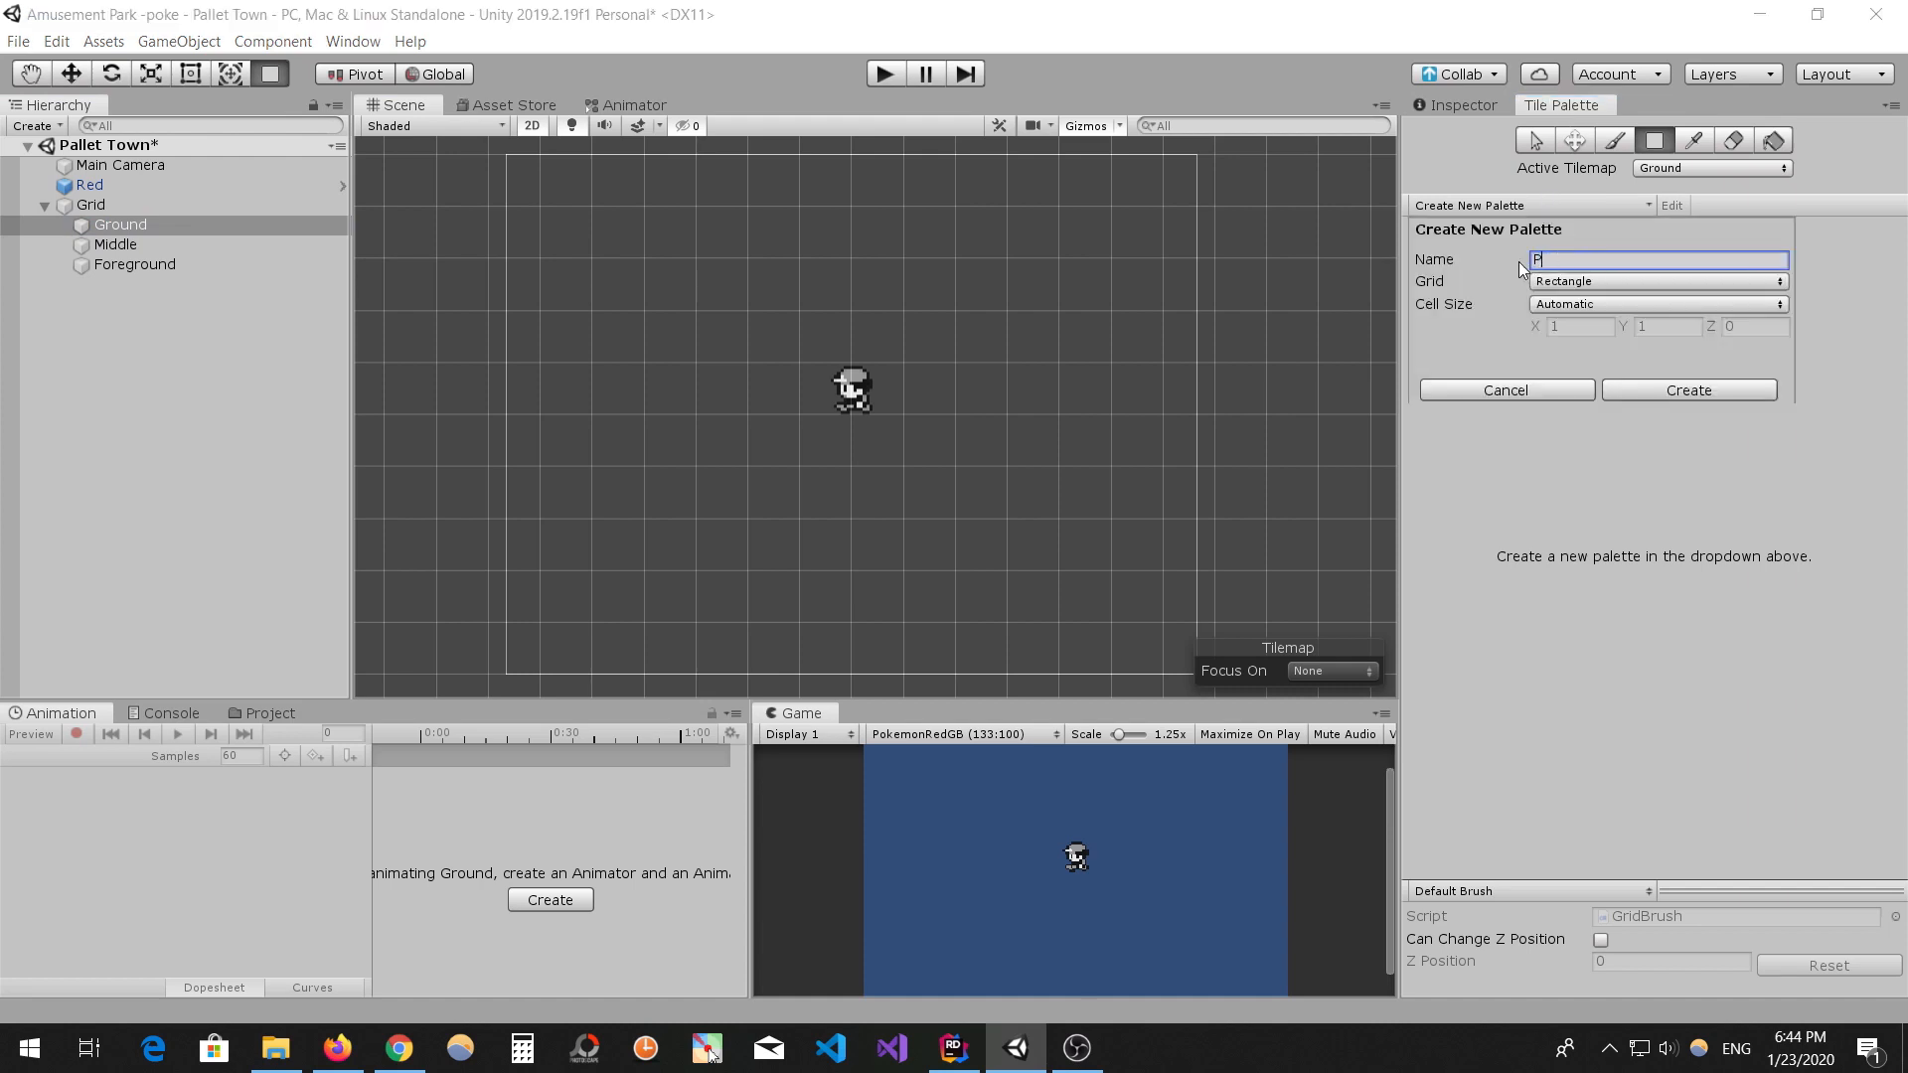
pyautogui.click(1558, 283)
pyautogui.click(1597, 315)
pyautogui.click(1605, 388)
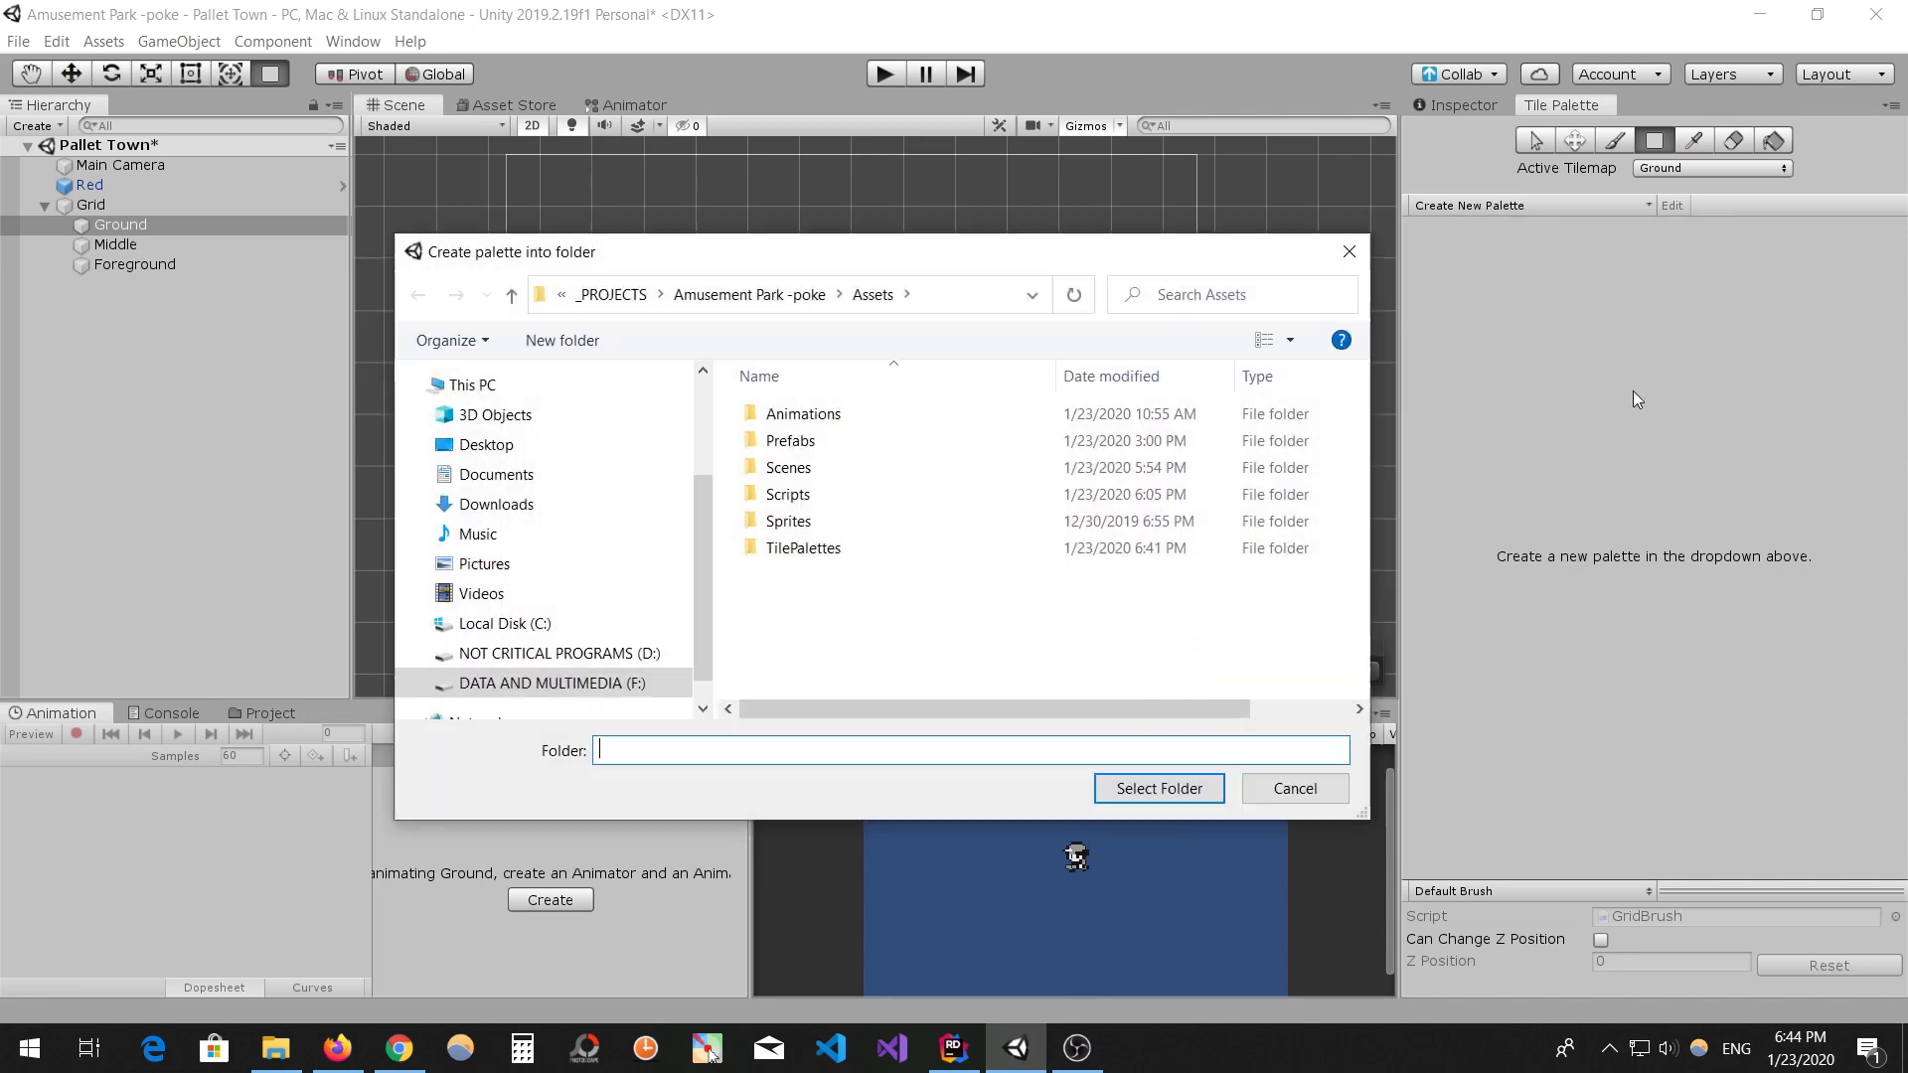
pyautogui.doubleClick(825, 552)
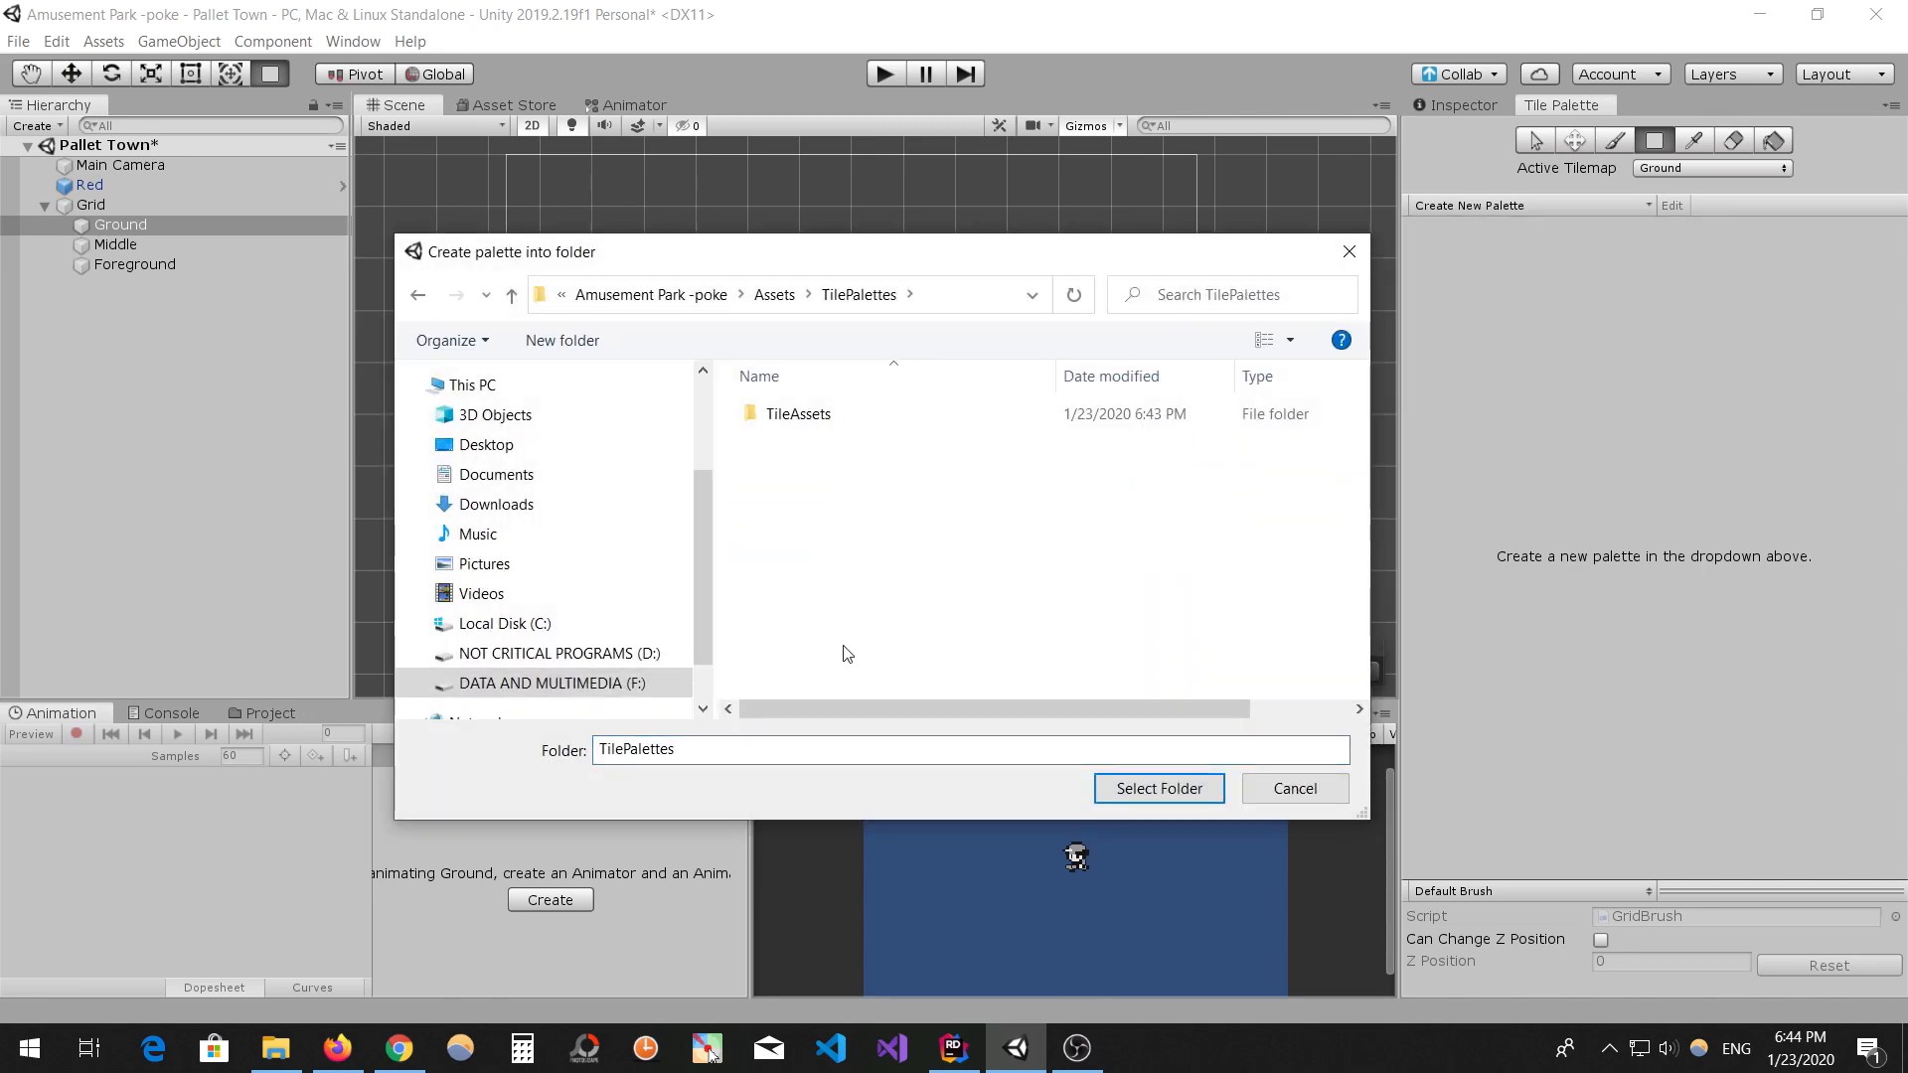
pyautogui.click(1159, 788)
# - Add the TileSet sprite sheet from Assets/Sprites to the Pokemon World palette, saving its tiles in TilePalettes/TileAssets
pyautogui.click(267, 714)
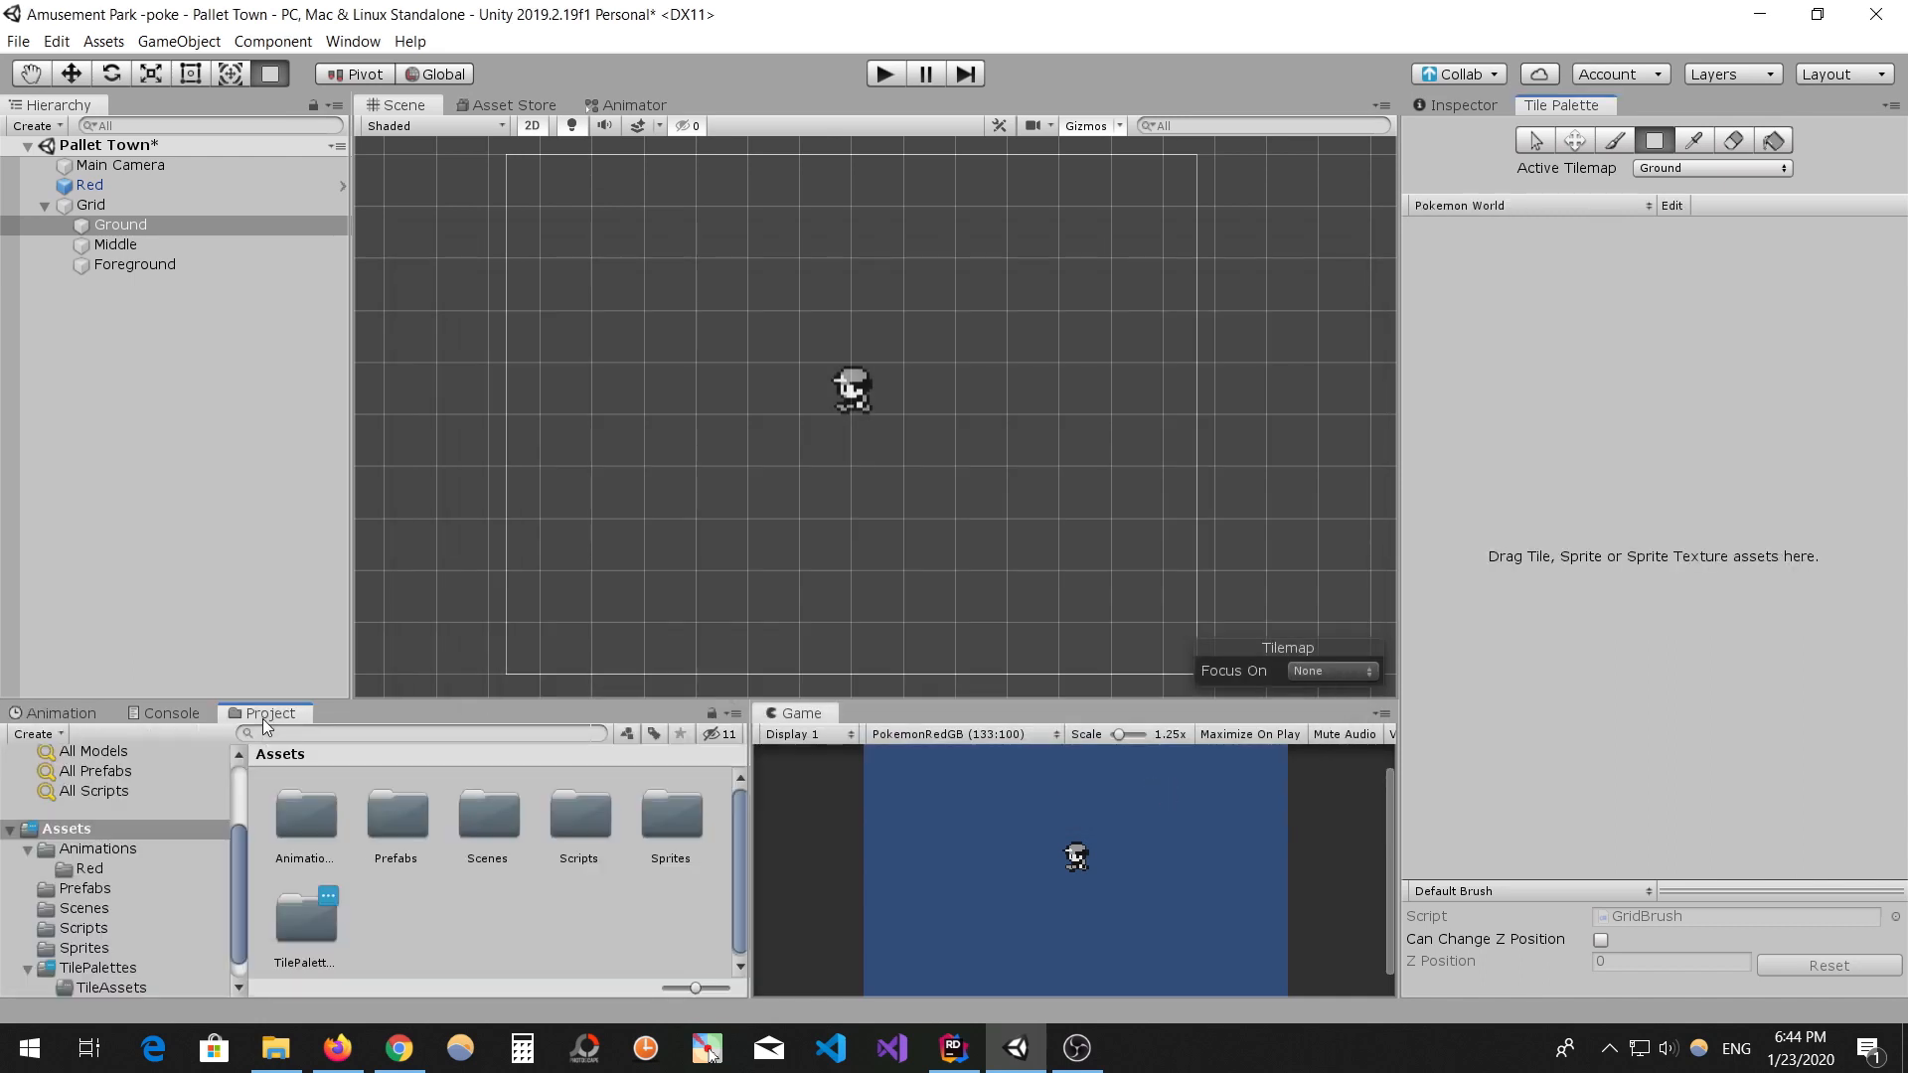
pyautogui.doubleClick(648, 830)
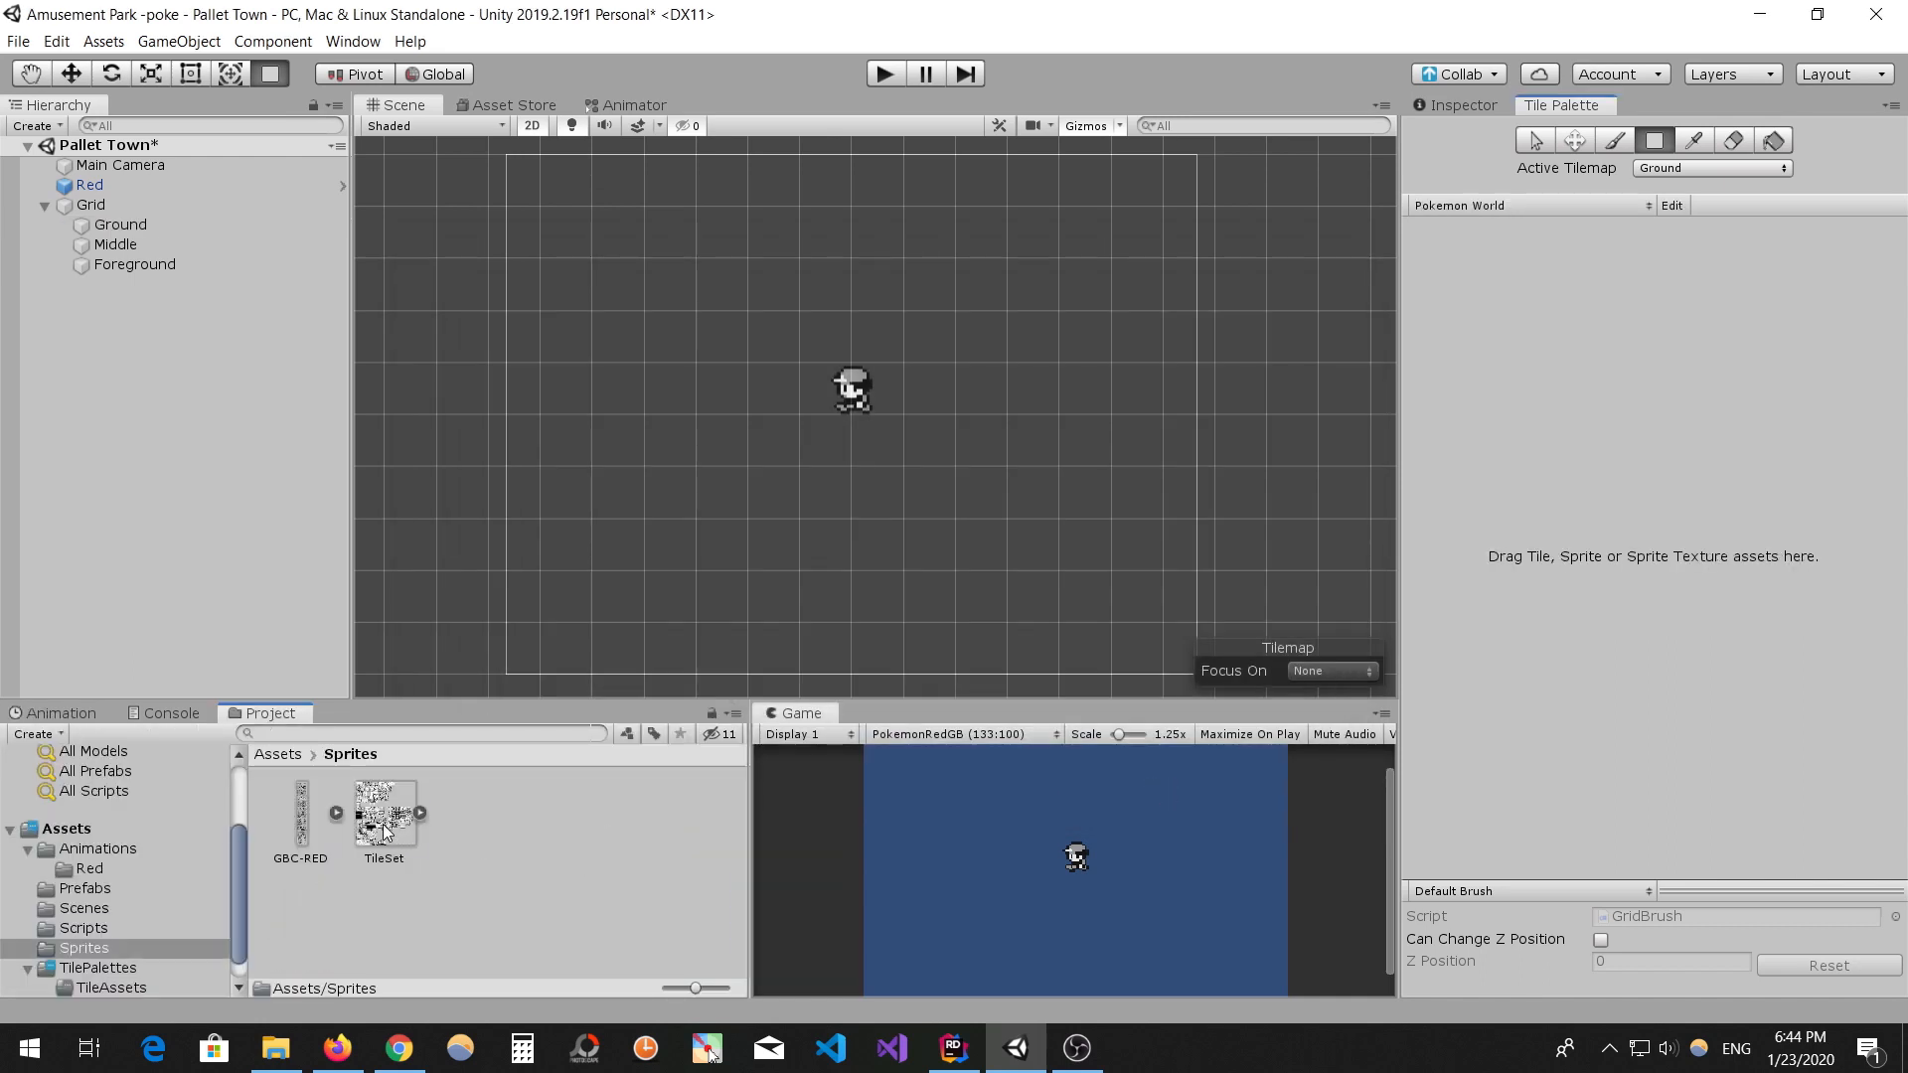
pyautogui.moveTo(384, 825); pyautogui.dragTo(1516, 348)
pyautogui.click(772, 294)
pyautogui.click(822, 551)
pyautogui.doubleClick(823, 550)
pyautogui.click(825, 417)
pyautogui.doubleClick(825, 417)
pyautogui.click(1163, 792)
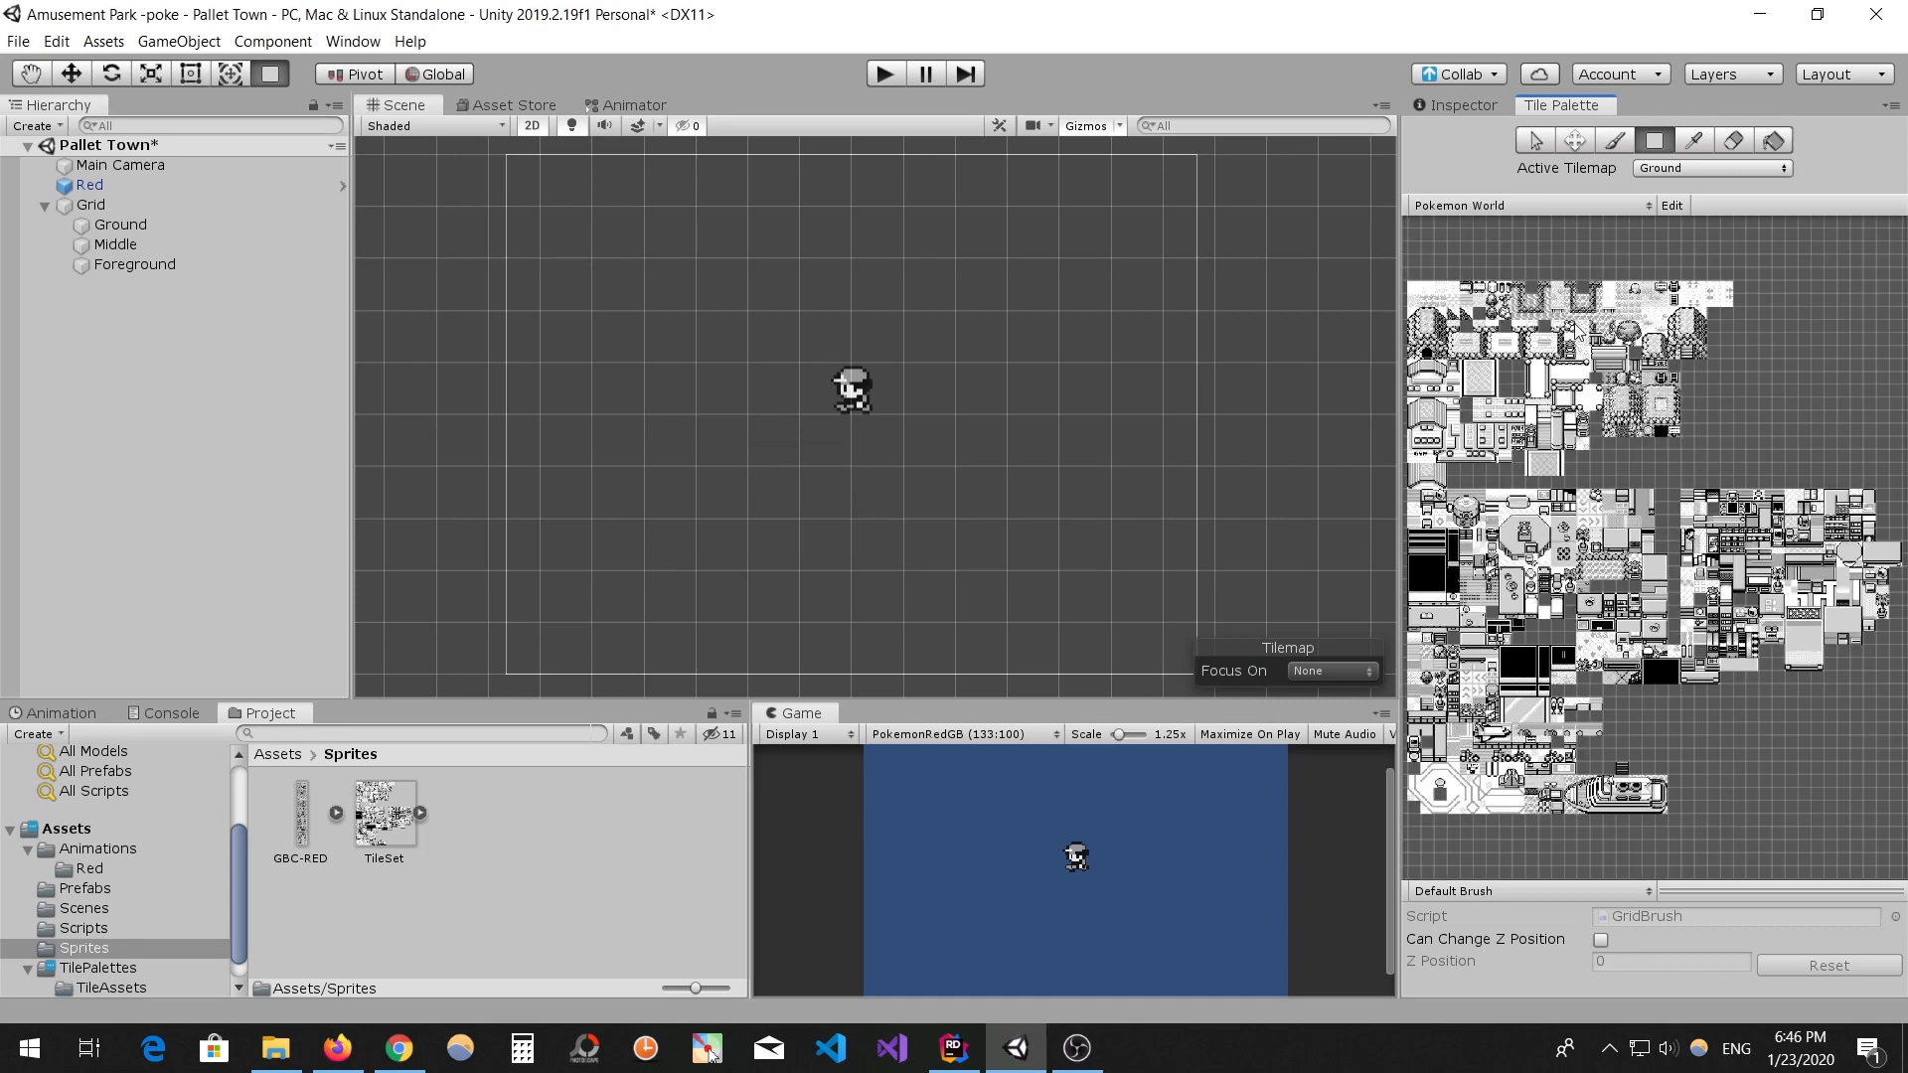
pyautogui.scroll(6, 1638, 501)
pyautogui.press('s')
pyautogui.click(1737, 271)
pyautogui.press('b')
pyautogui.moveTo(561, 232)
pyautogui.mouseDown()
pyautogui.moveTo(979, 343)
pyautogui.moveTo(747, 429)
pyautogui.moveTo(716, 299)
pyautogui.moveTo(1138, 497)
pyautogui.mouseUp()
pyautogui.hotkey('ctrl', 'z')
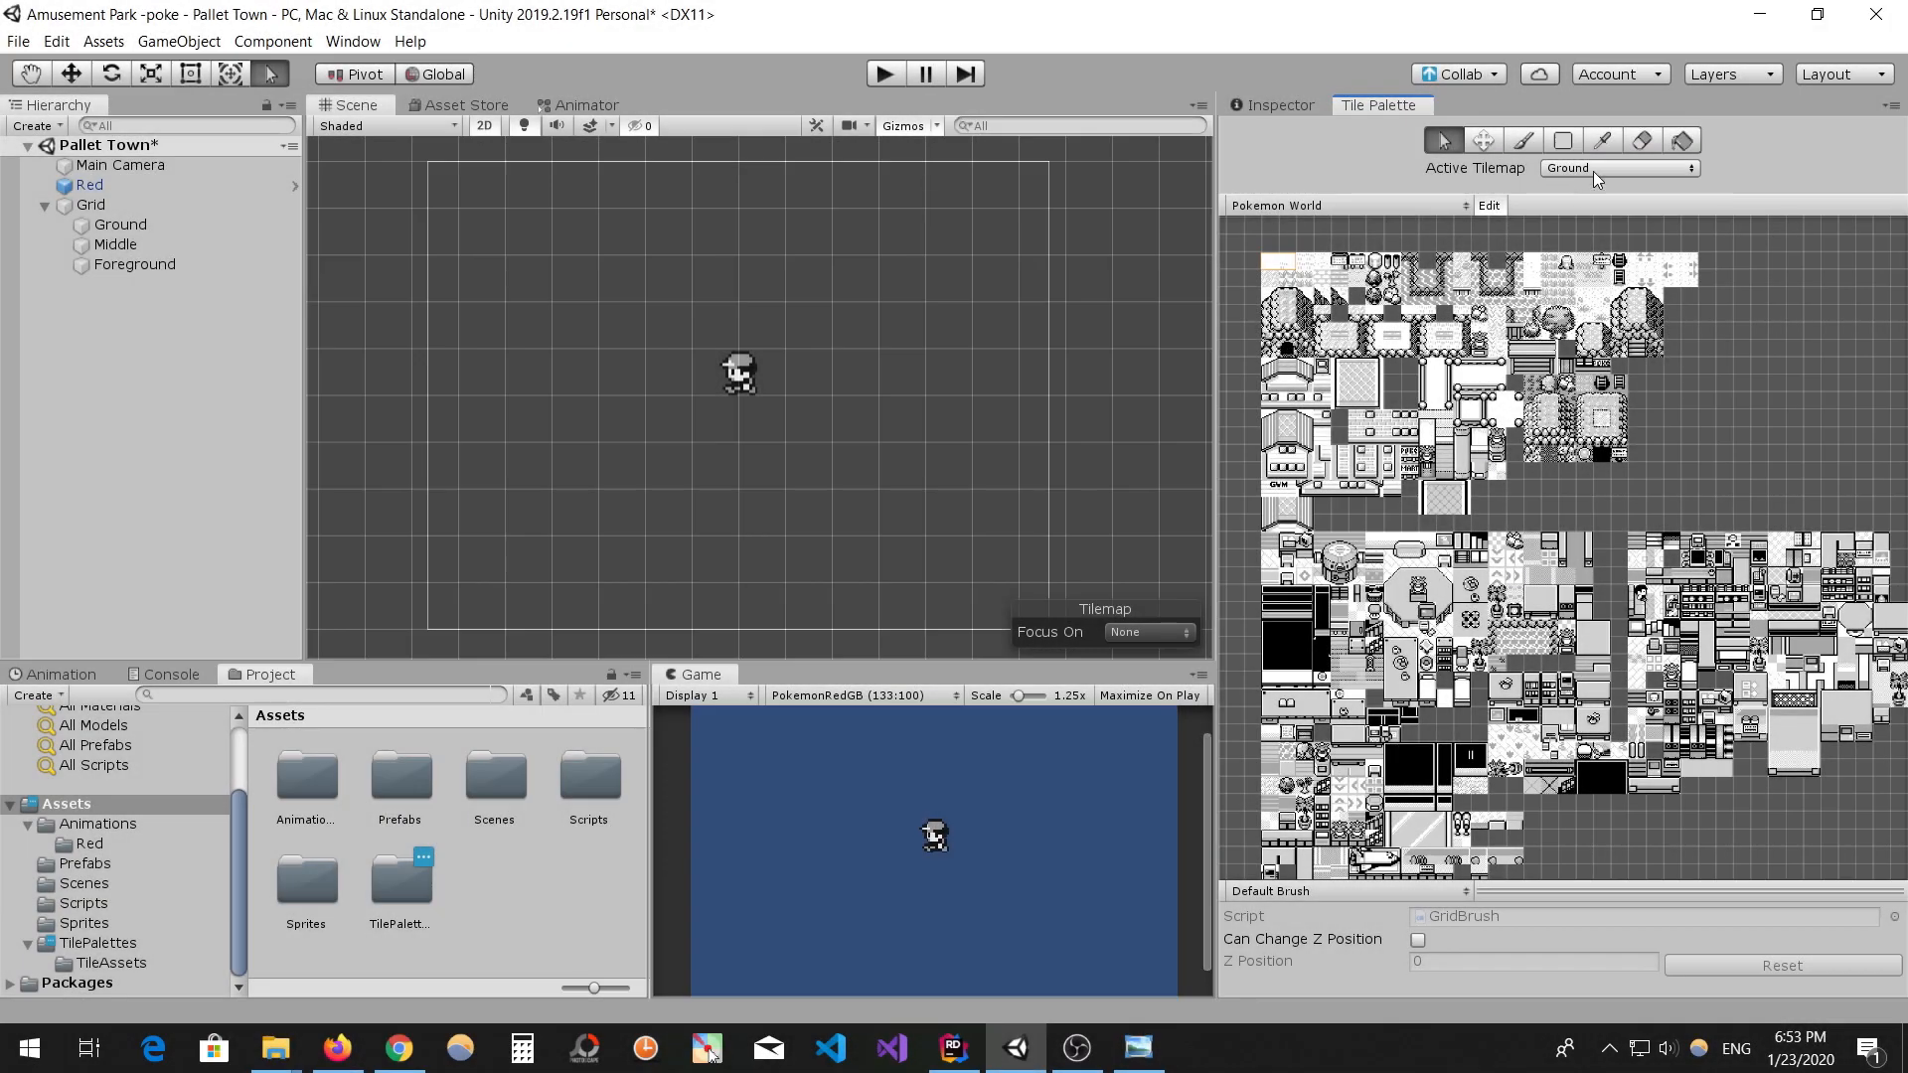
# - Fill a large rectangle around Red and the camera frame with the plain white tile on the Ground tilemap
pyautogui.click(1600, 169)
pyautogui.click(1601, 239)
pyautogui.scroll(8, 1322, 303)
pyautogui.moveTo(1324, 305); pyautogui.dragTo(1592, 638, button='middle')
pyautogui.click(1523, 140)
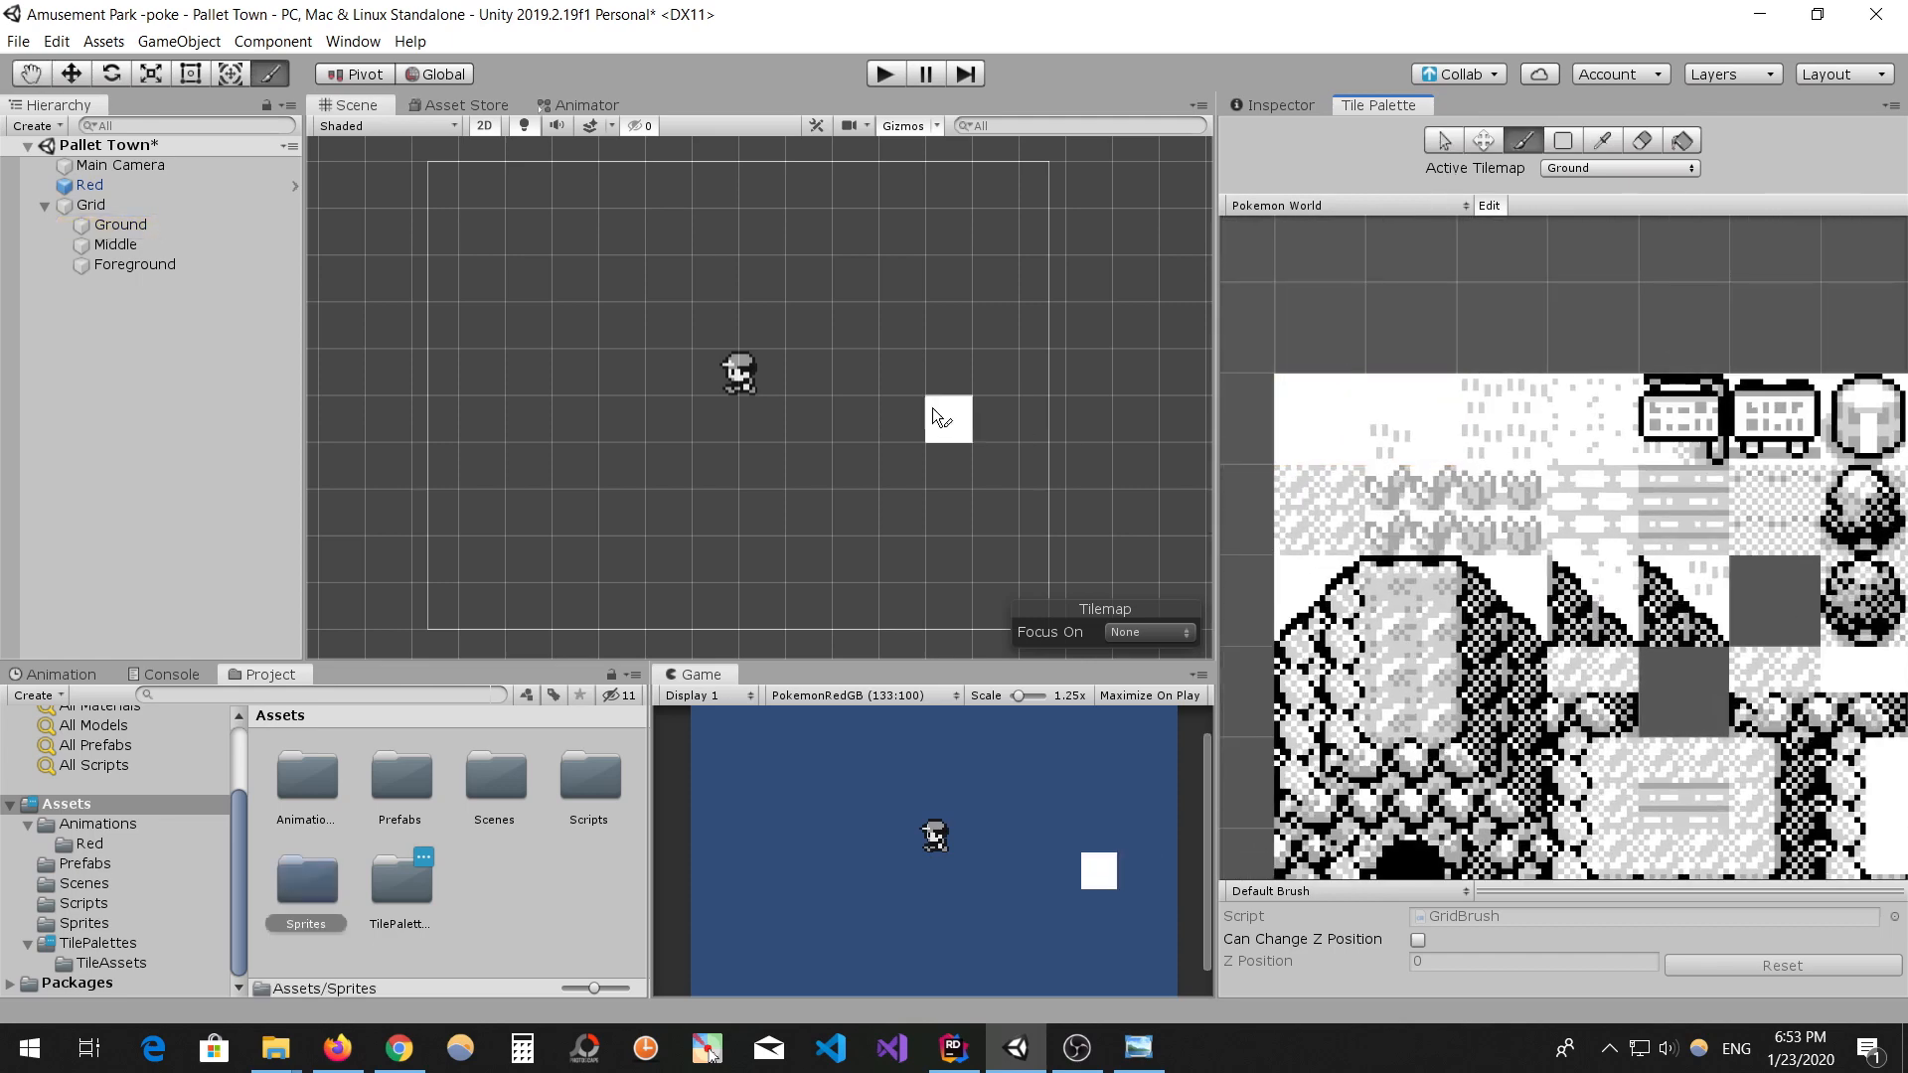
pyautogui.scroll(-5, 590, 331)
pyautogui.moveTo(590, 331); pyautogui.dragTo(674, 370, button='middle')
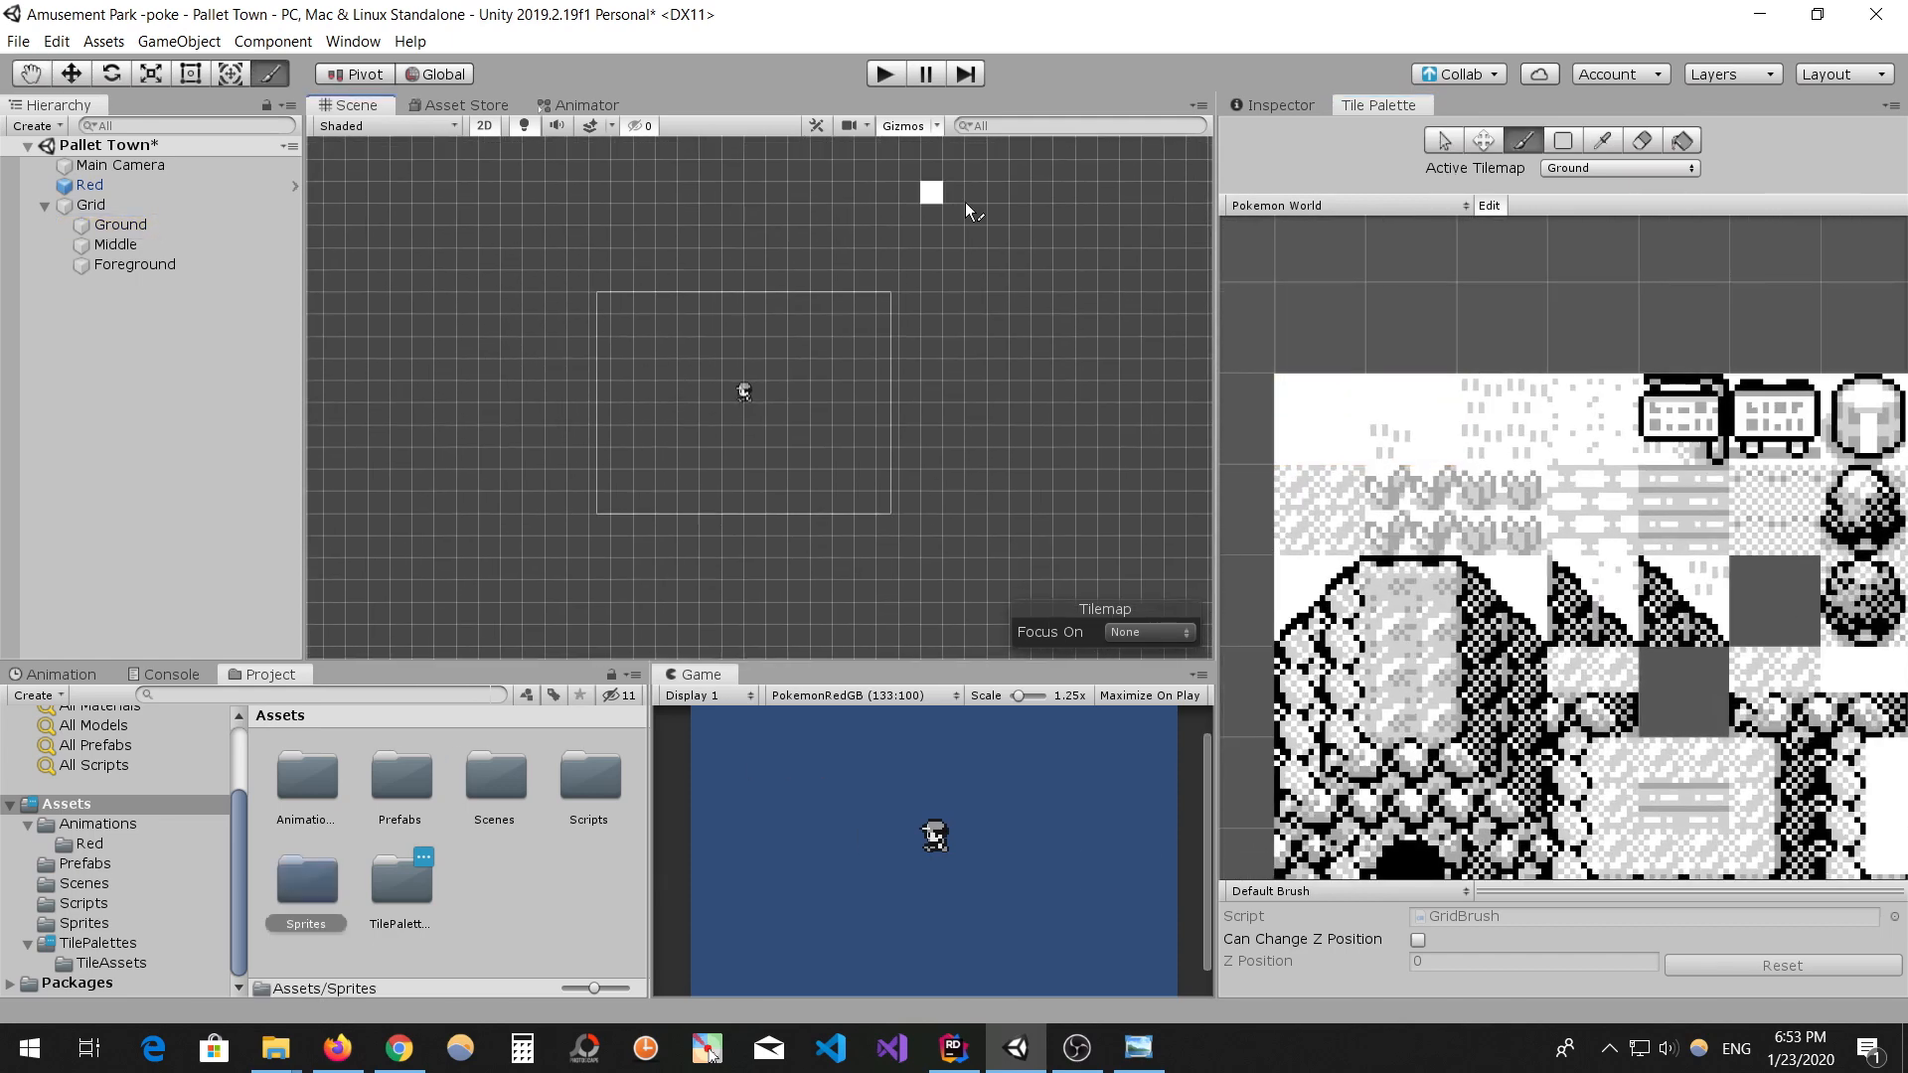
pyautogui.press('u')
pyautogui.moveTo(411, 165); pyautogui.dragTo(1124, 656)
pyautogui.press('s')
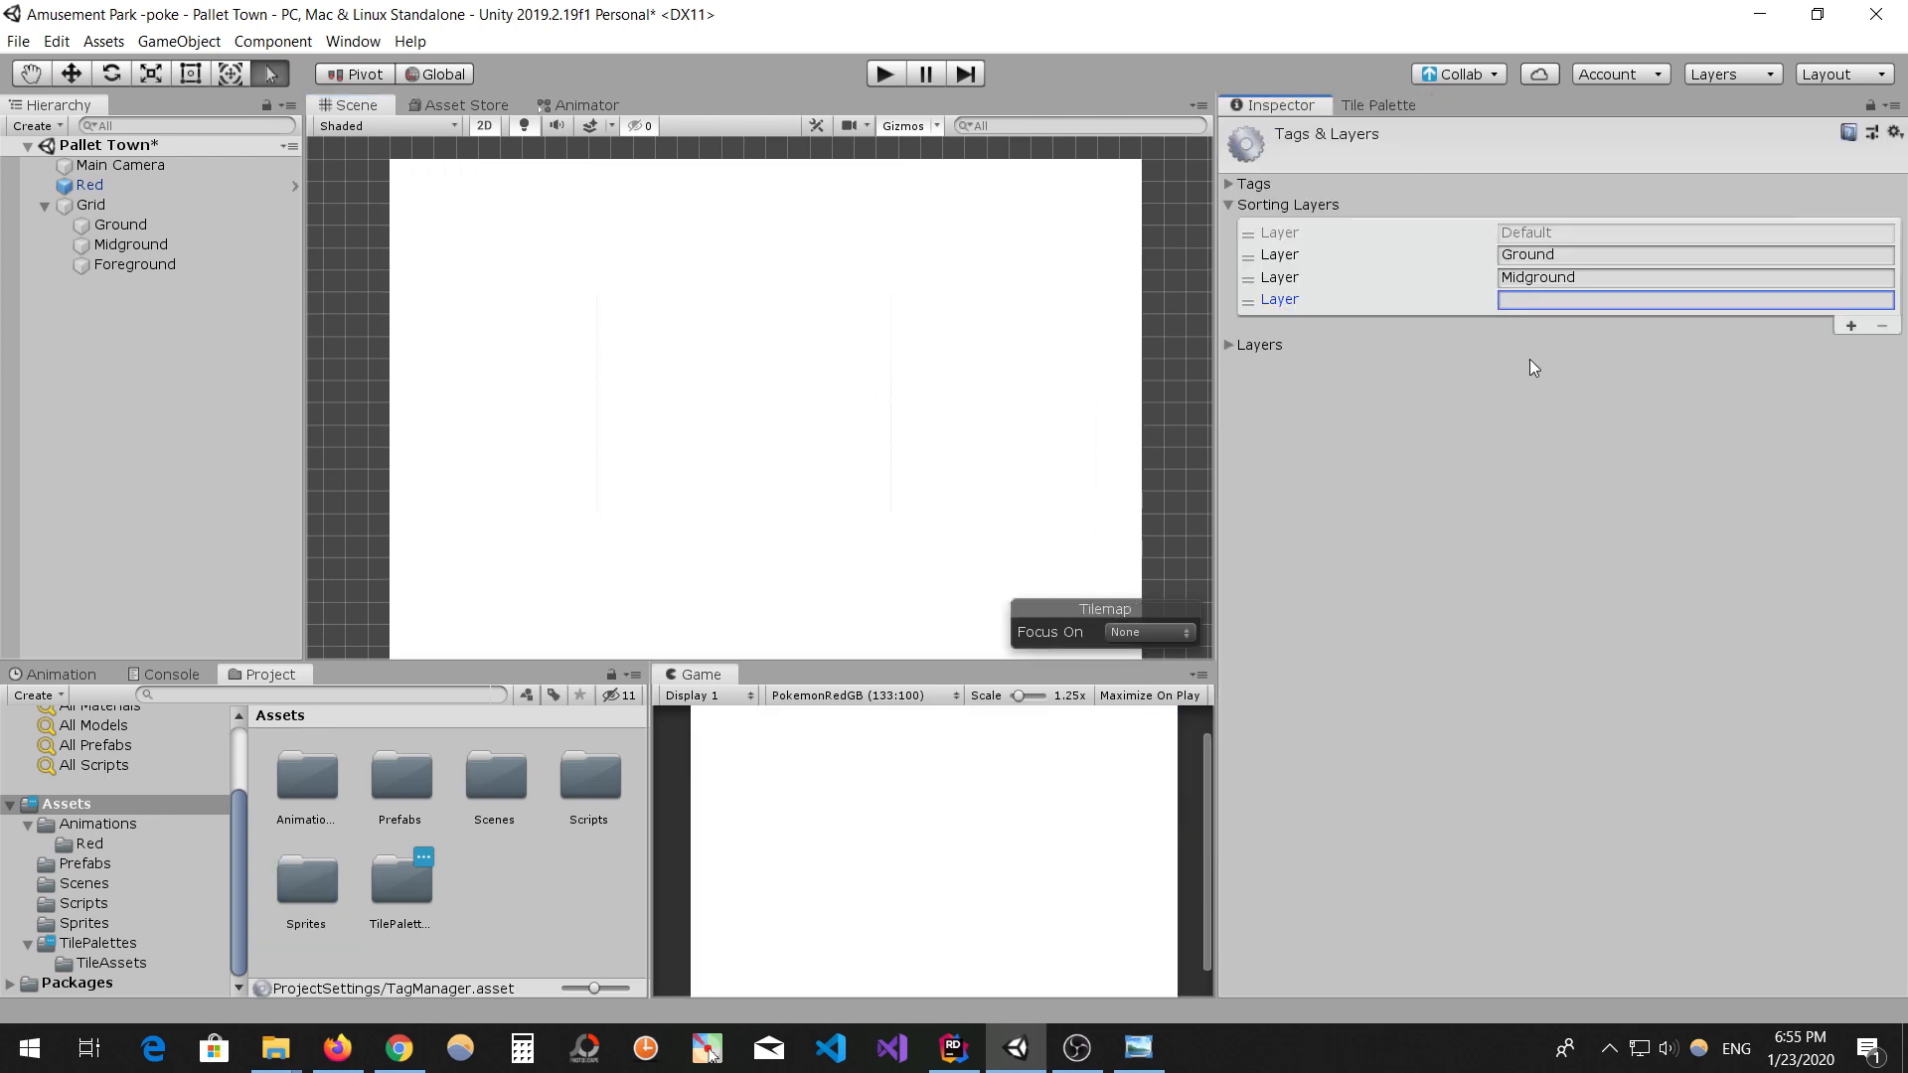
# - Name the new sorting layer Foreground and assign Red to it with an order in layer of 10
pyautogui.write('Foreground')
pyautogui.click(1804, 402)
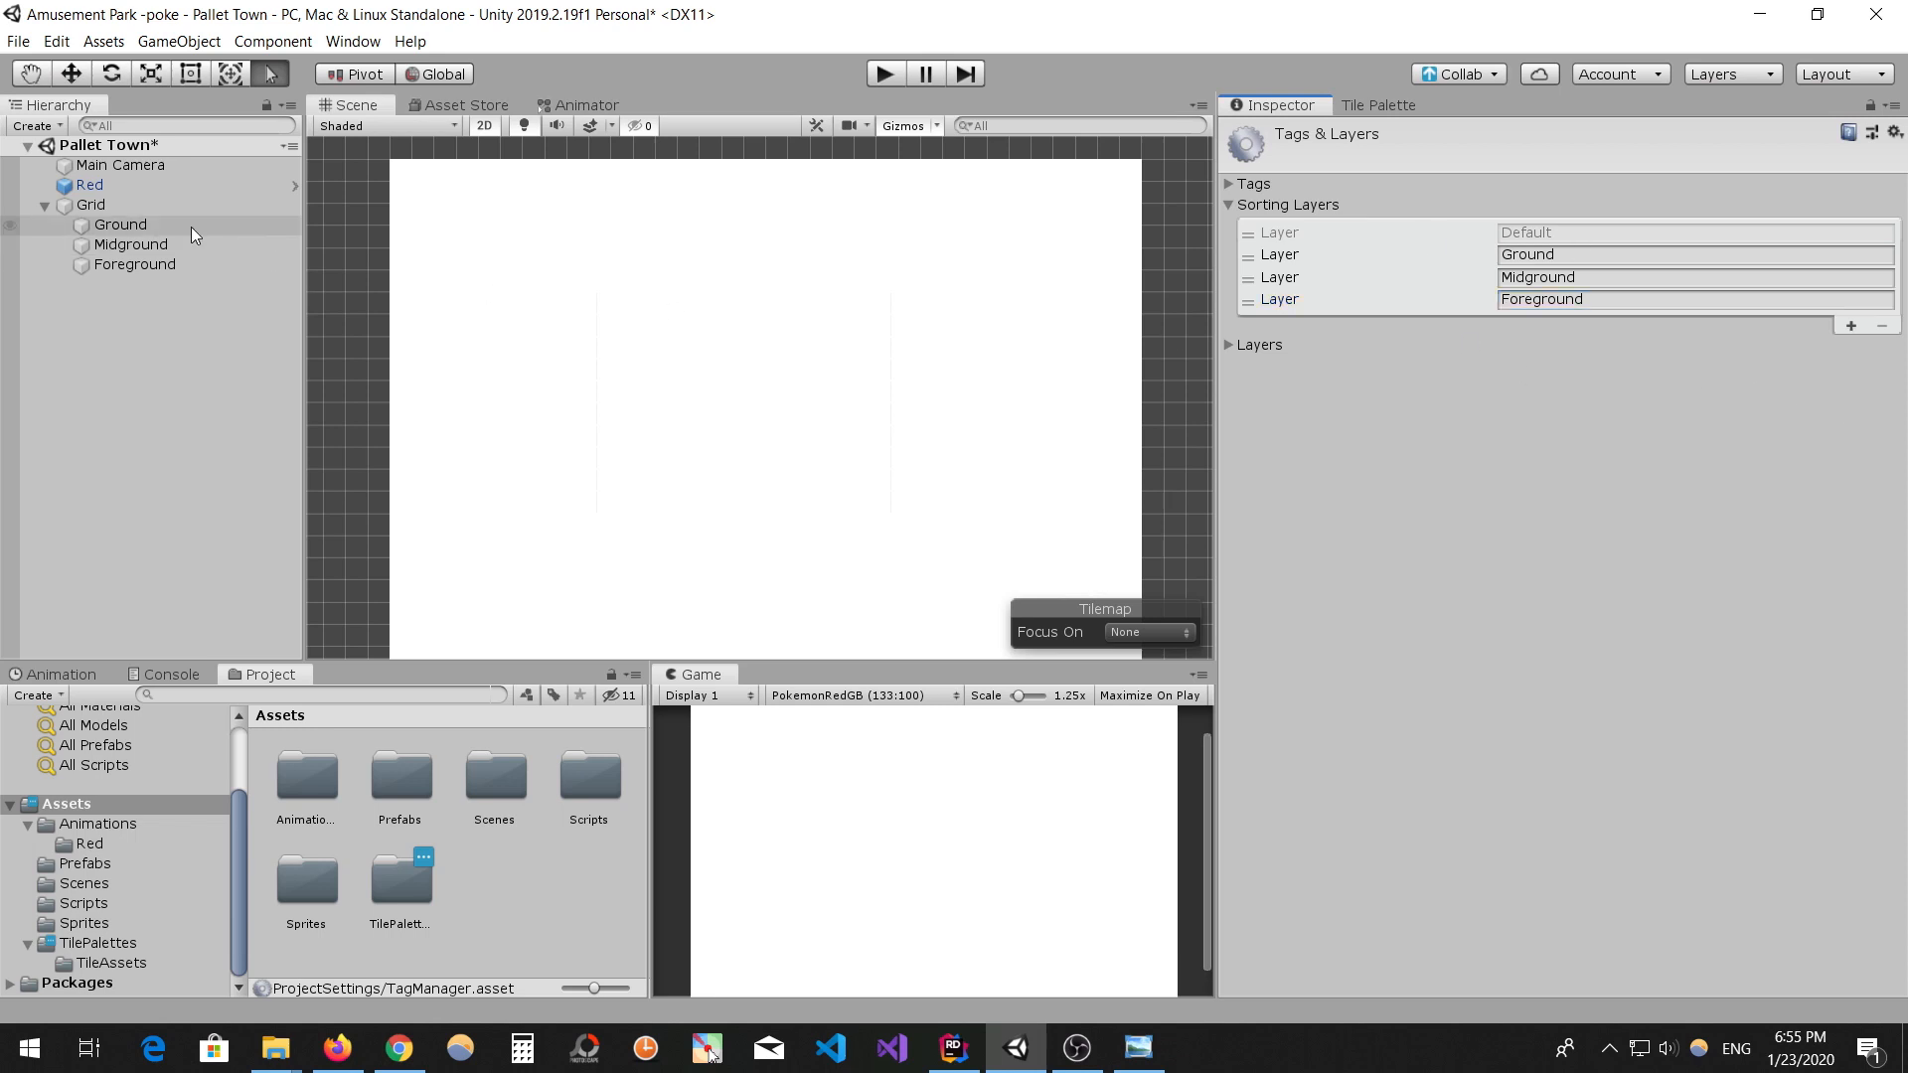
pyautogui.click(111, 189)
pyautogui.click(1571, 505)
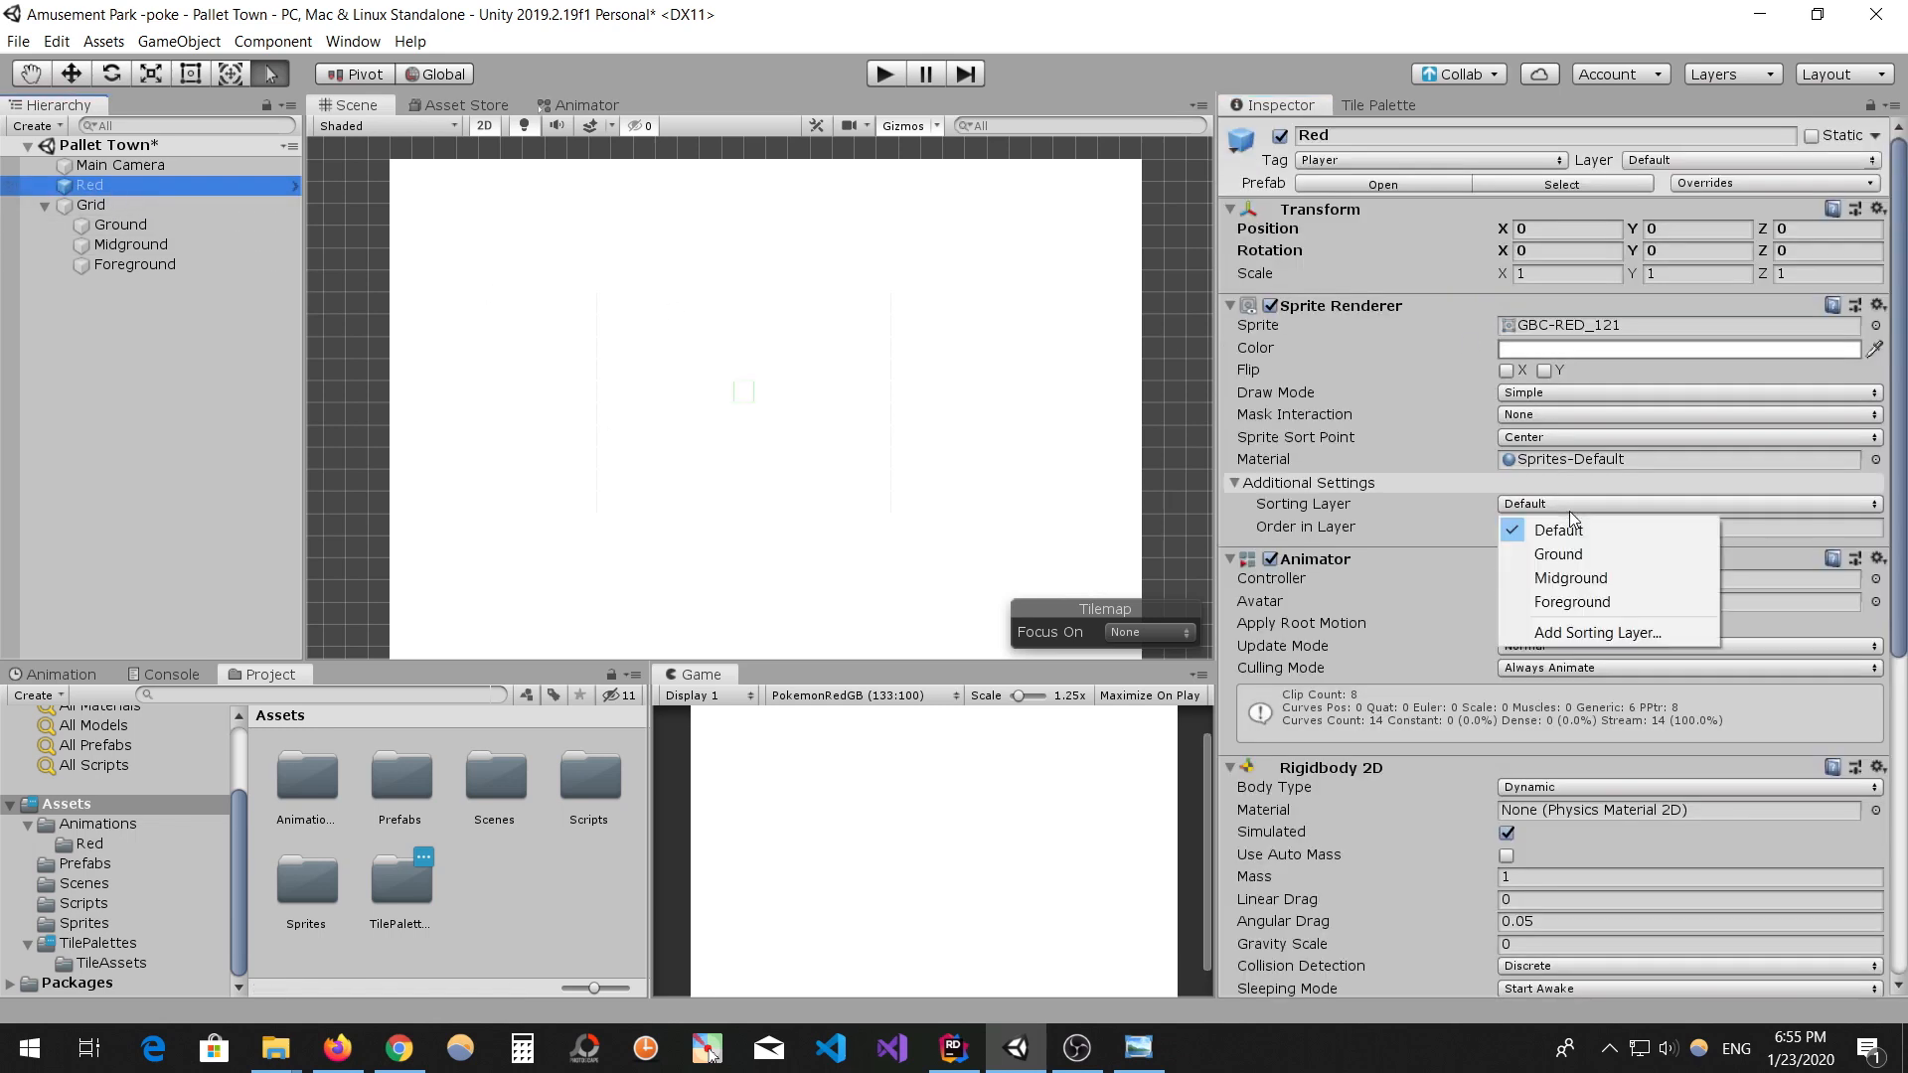
pyautogui.click(1587, 602)
pyautogui.click(1525, 527)
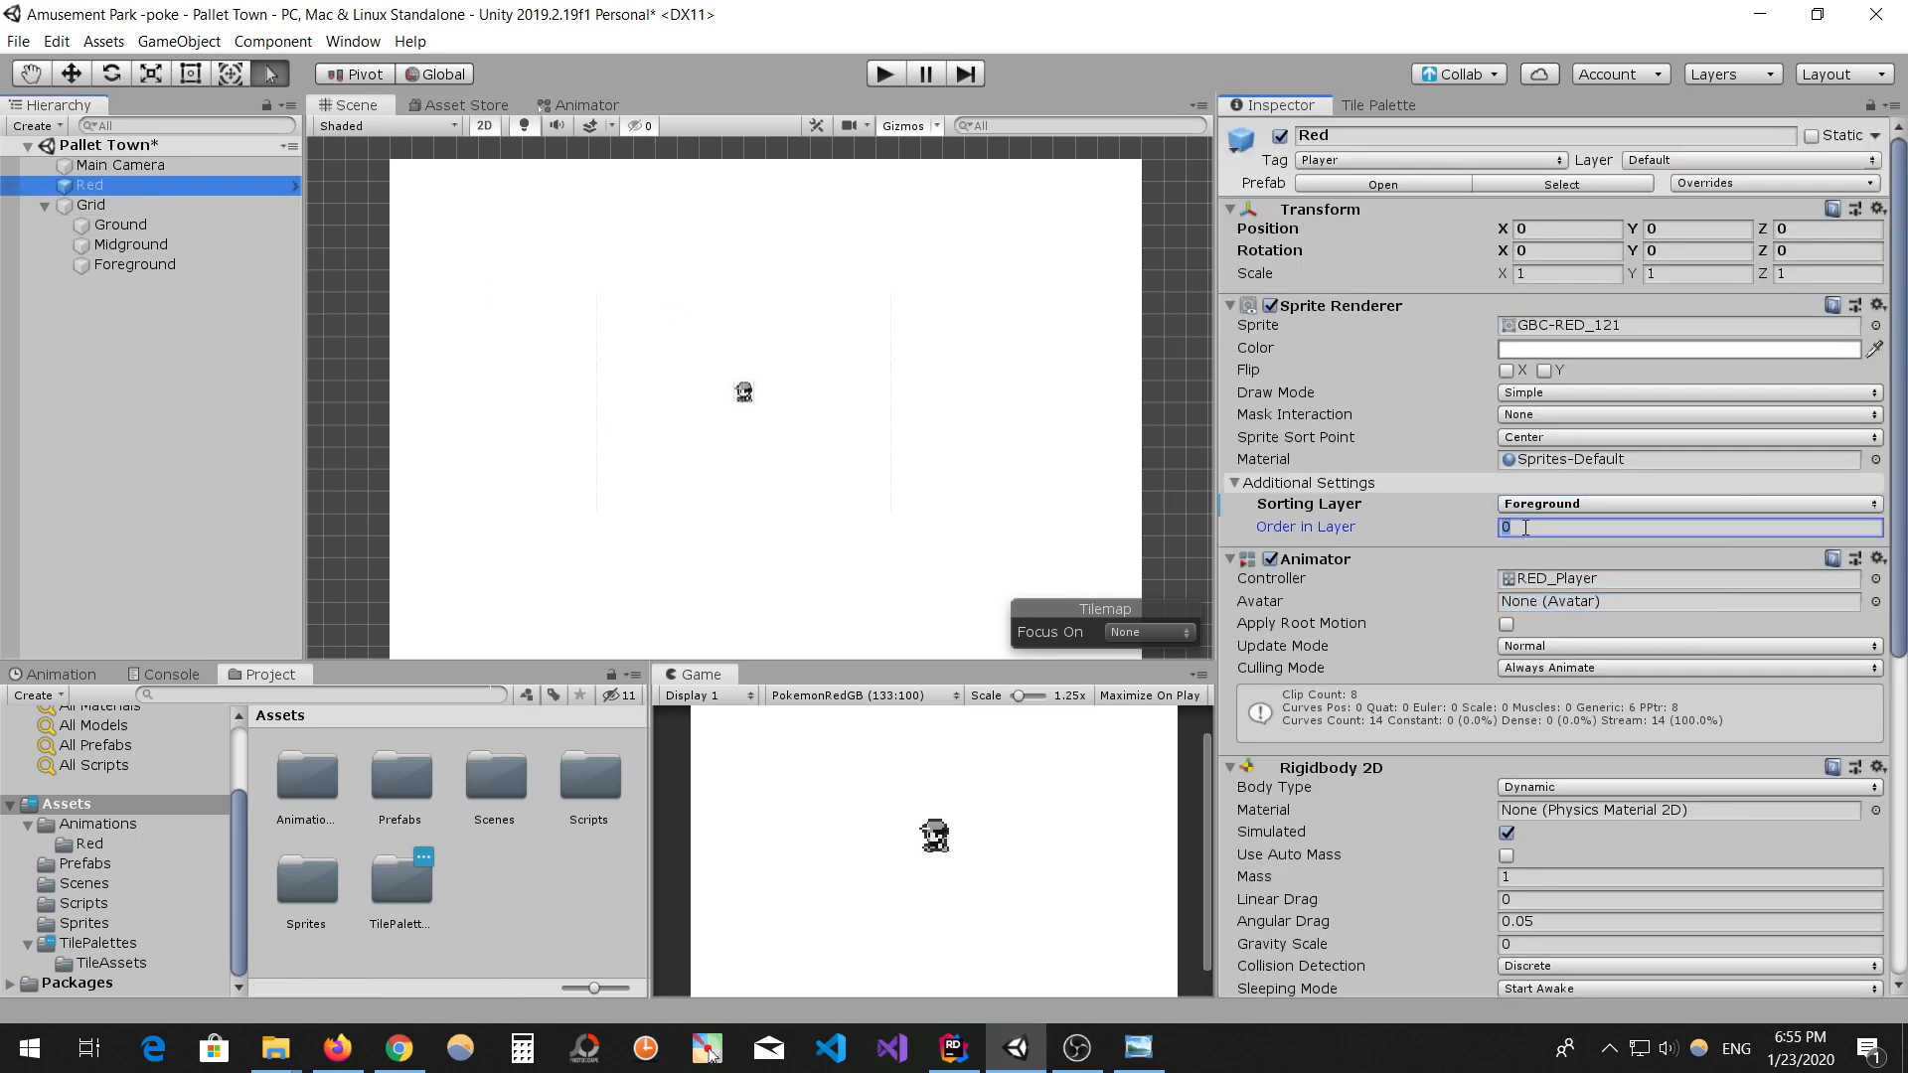
pyautogui.write('1')
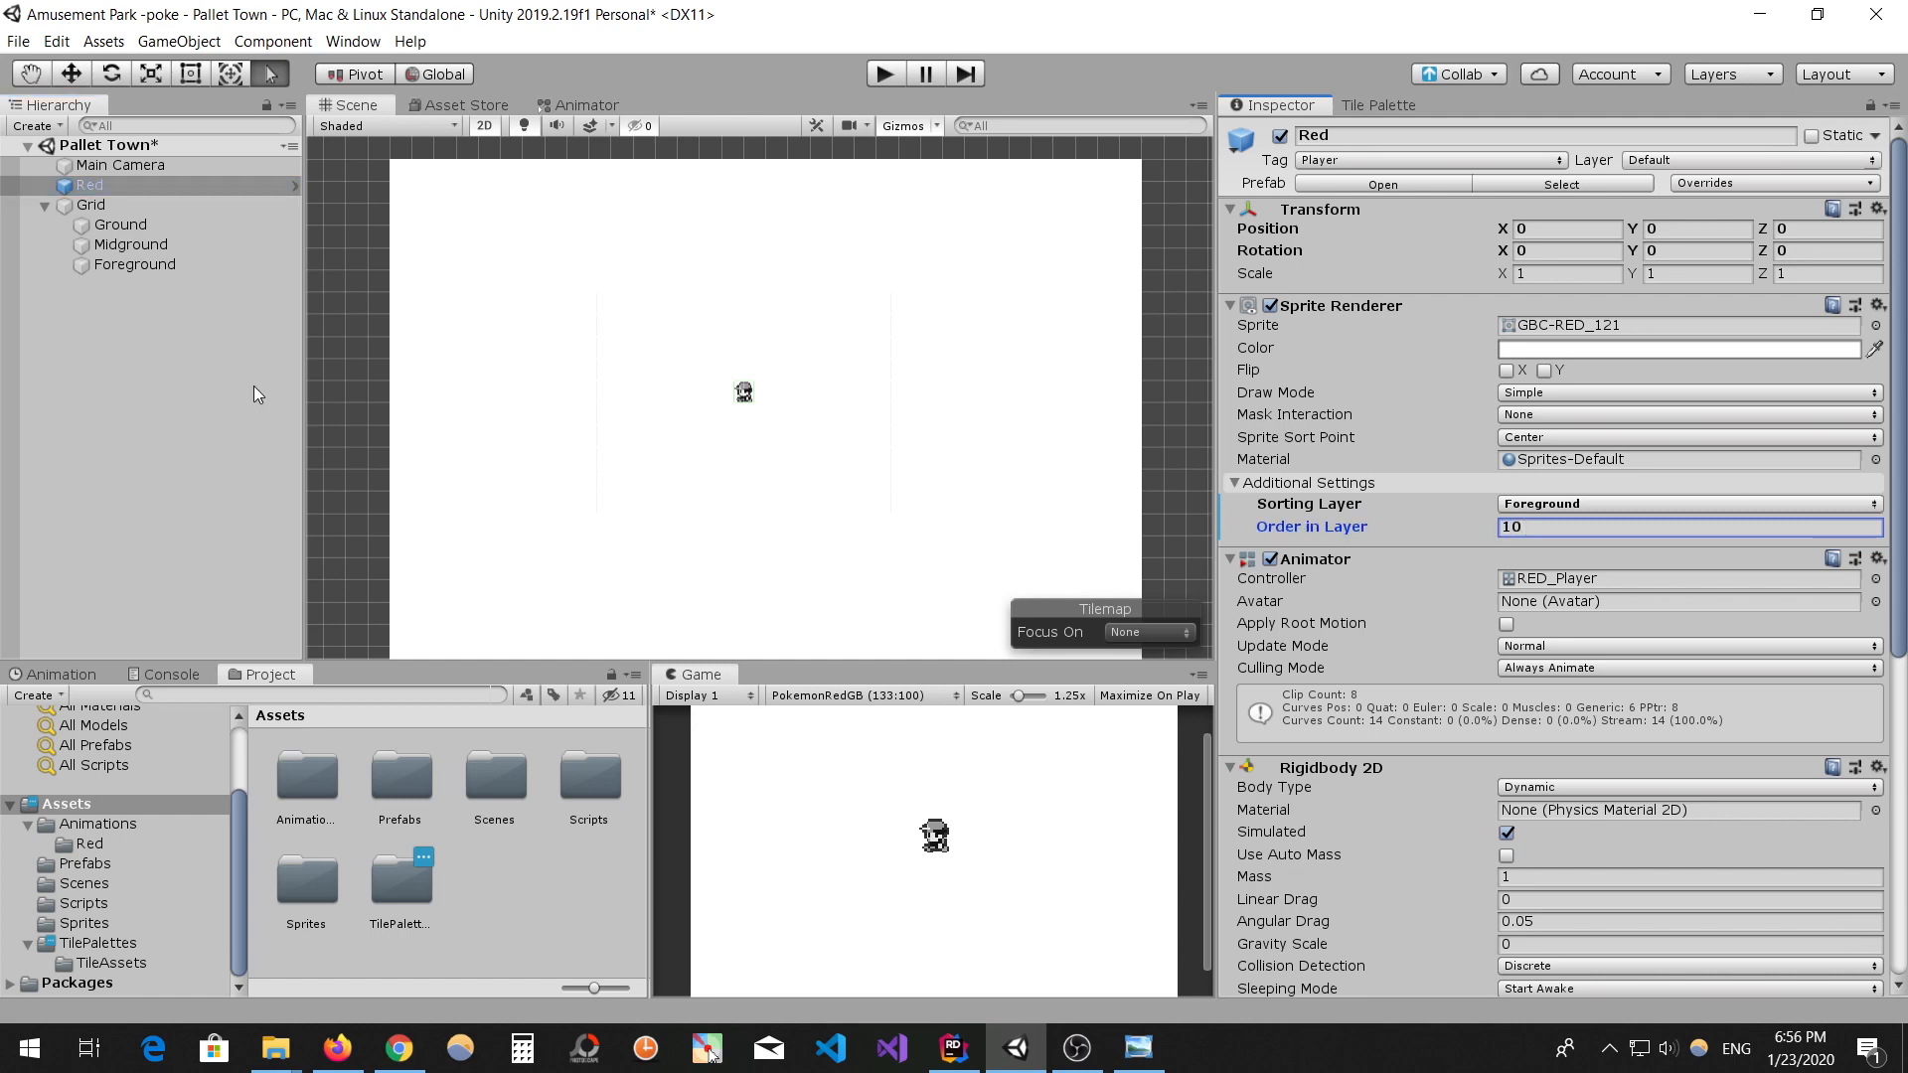
# - Assign the Ground tilemap to the Ground sorting layer and the Foreground tilemap to the Foreground sorting layer
pyautogui.click(120, 224)
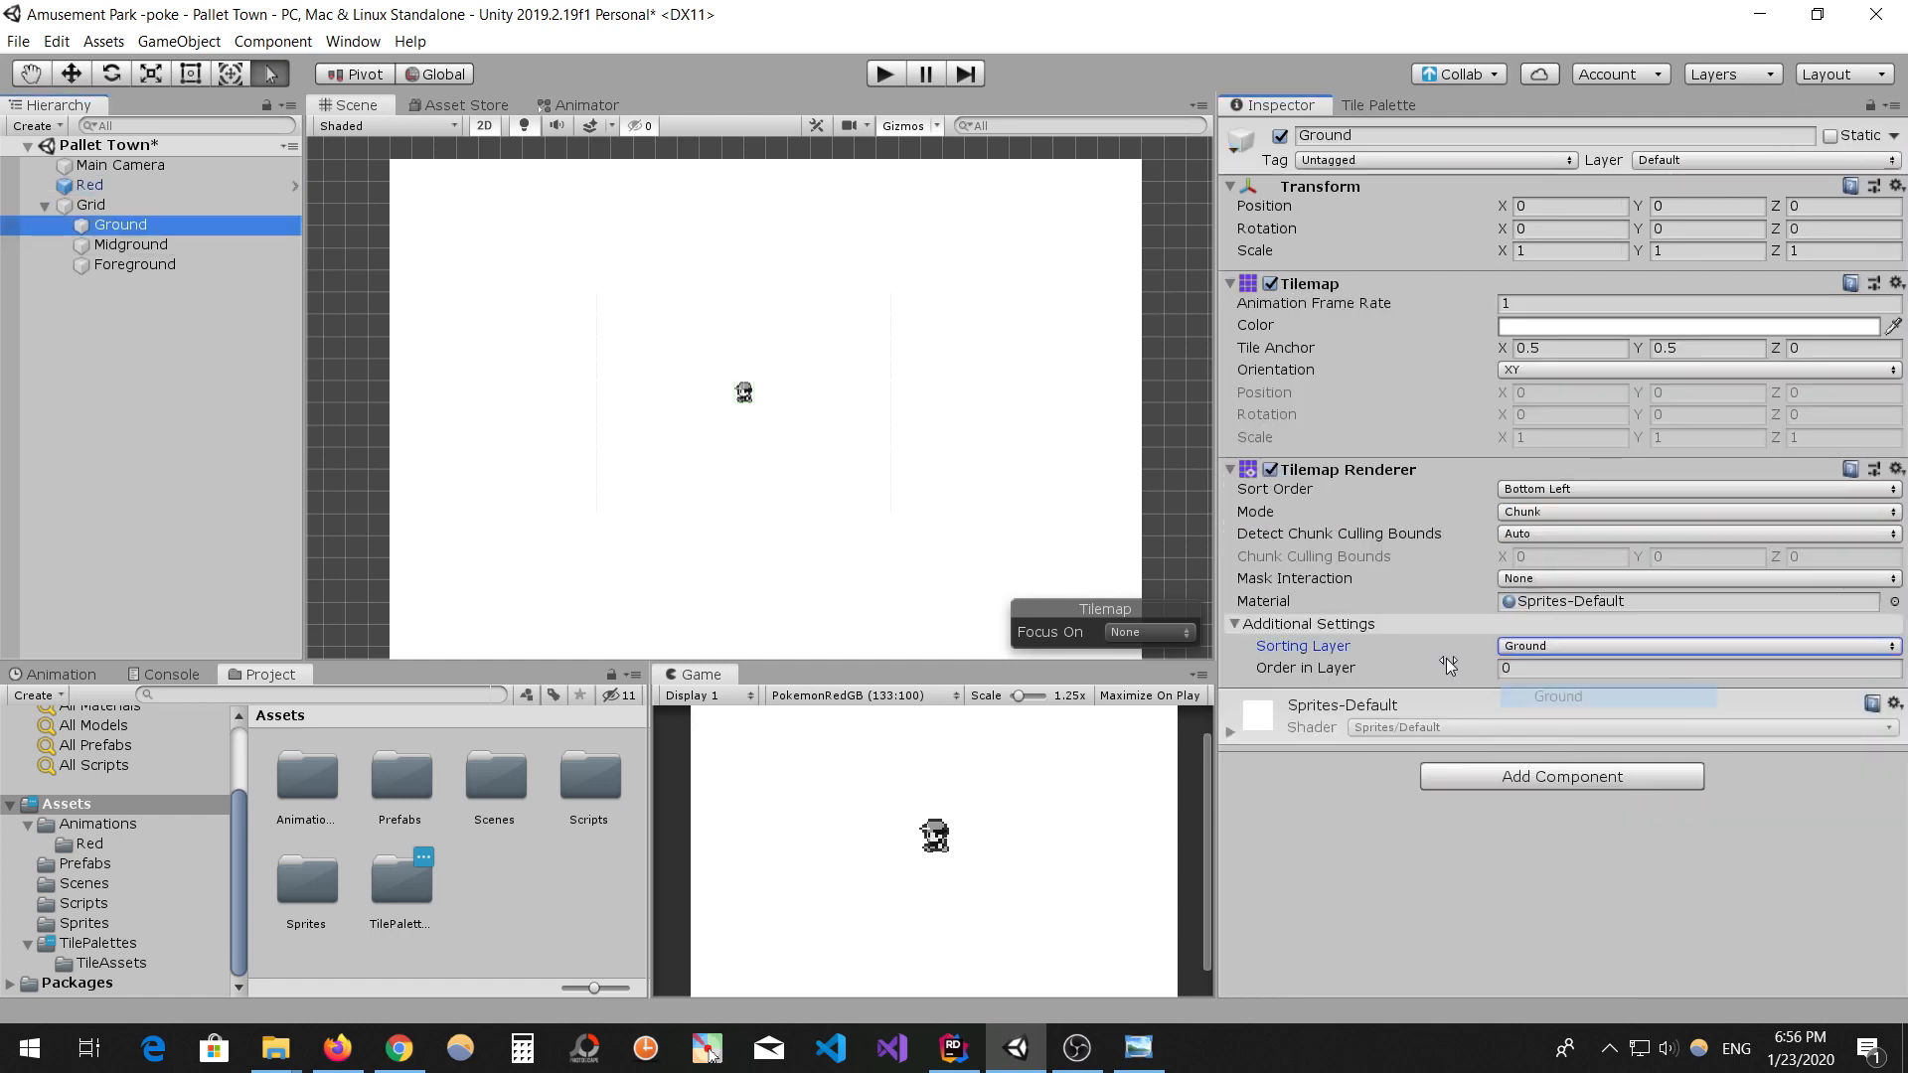
pyautogui.press('Down')
pyautogui.press('Down')
pyautogui.click(1601, 646)
pyautogui.click(1580, 741)
# - Select the Ground tilemap, try editing tiles inside the Pokemon World palette with the brush, and leave palette editing
pyautogui.click(120, 224)
pyautogui.click(1380, 105)
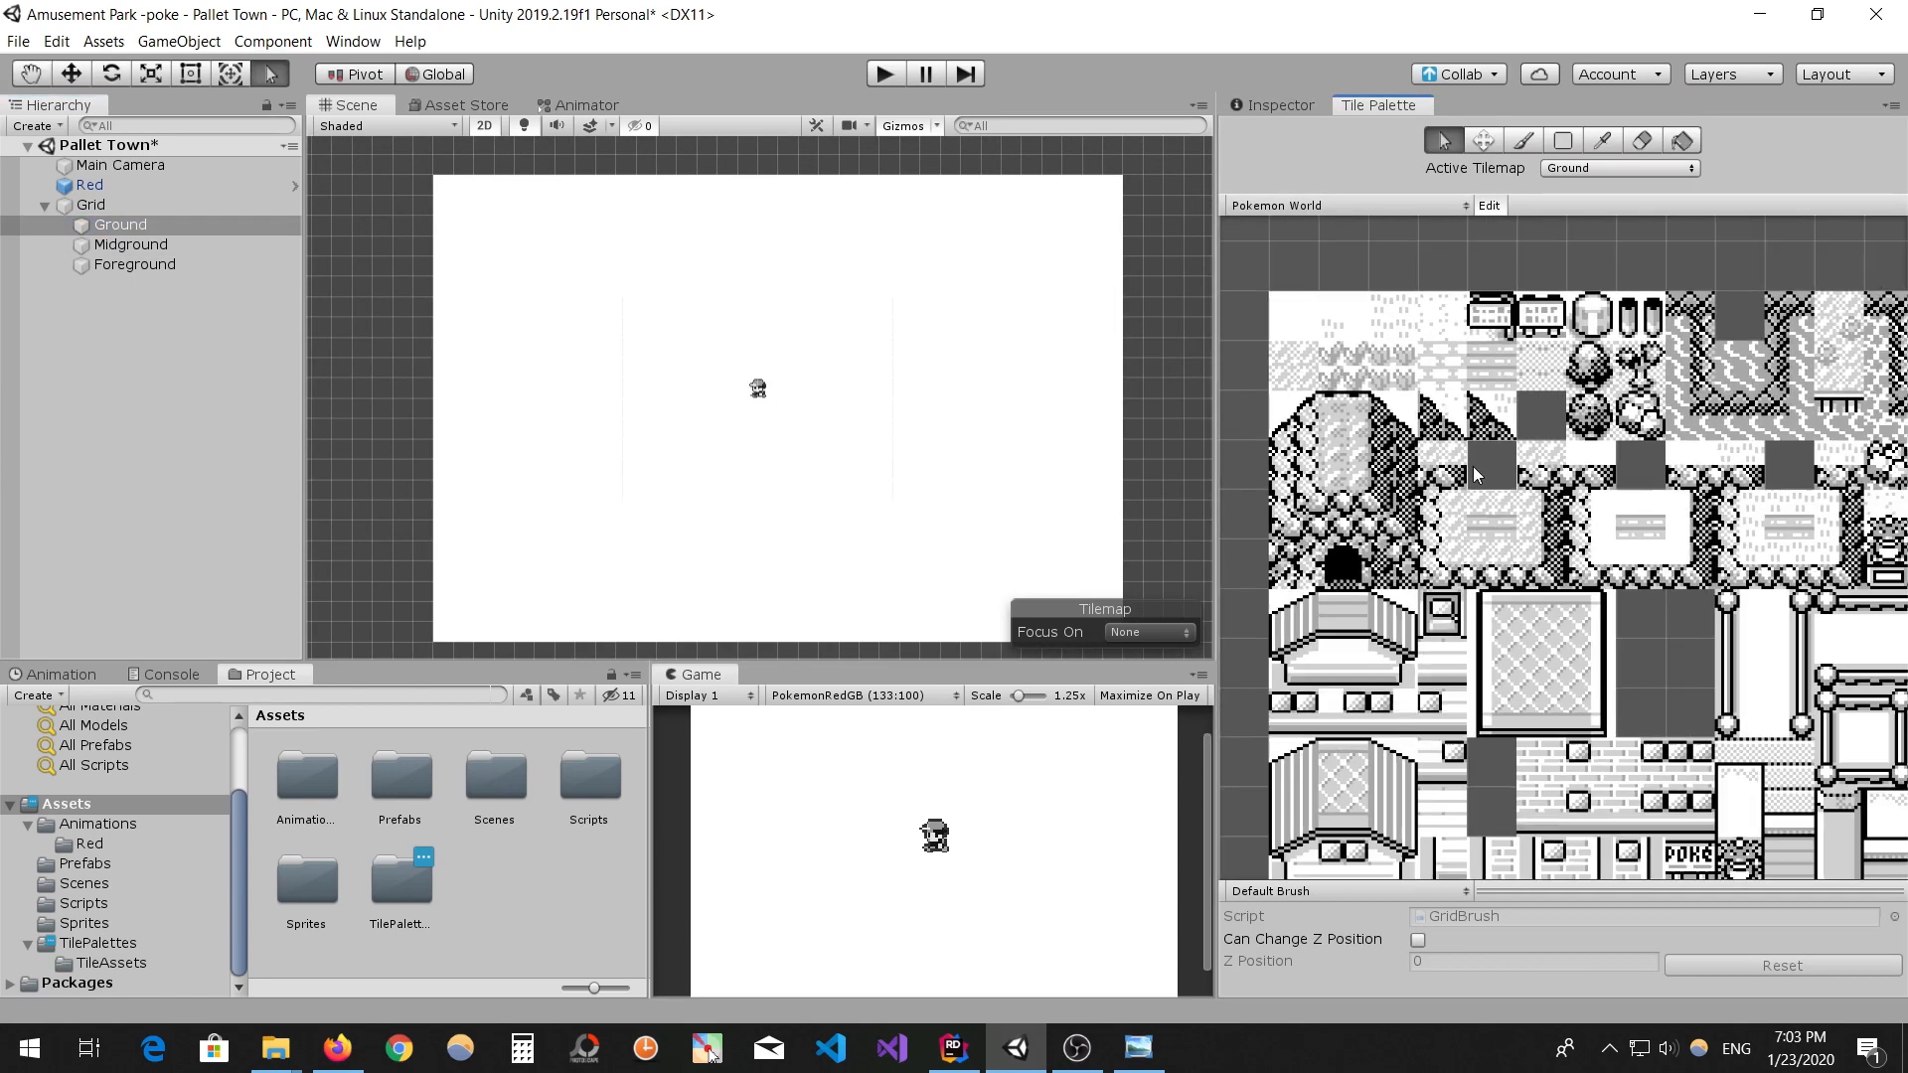
pyautogui.moveTo(1475, 475); pyautogui.dragTo(1520, 615, button='middle')
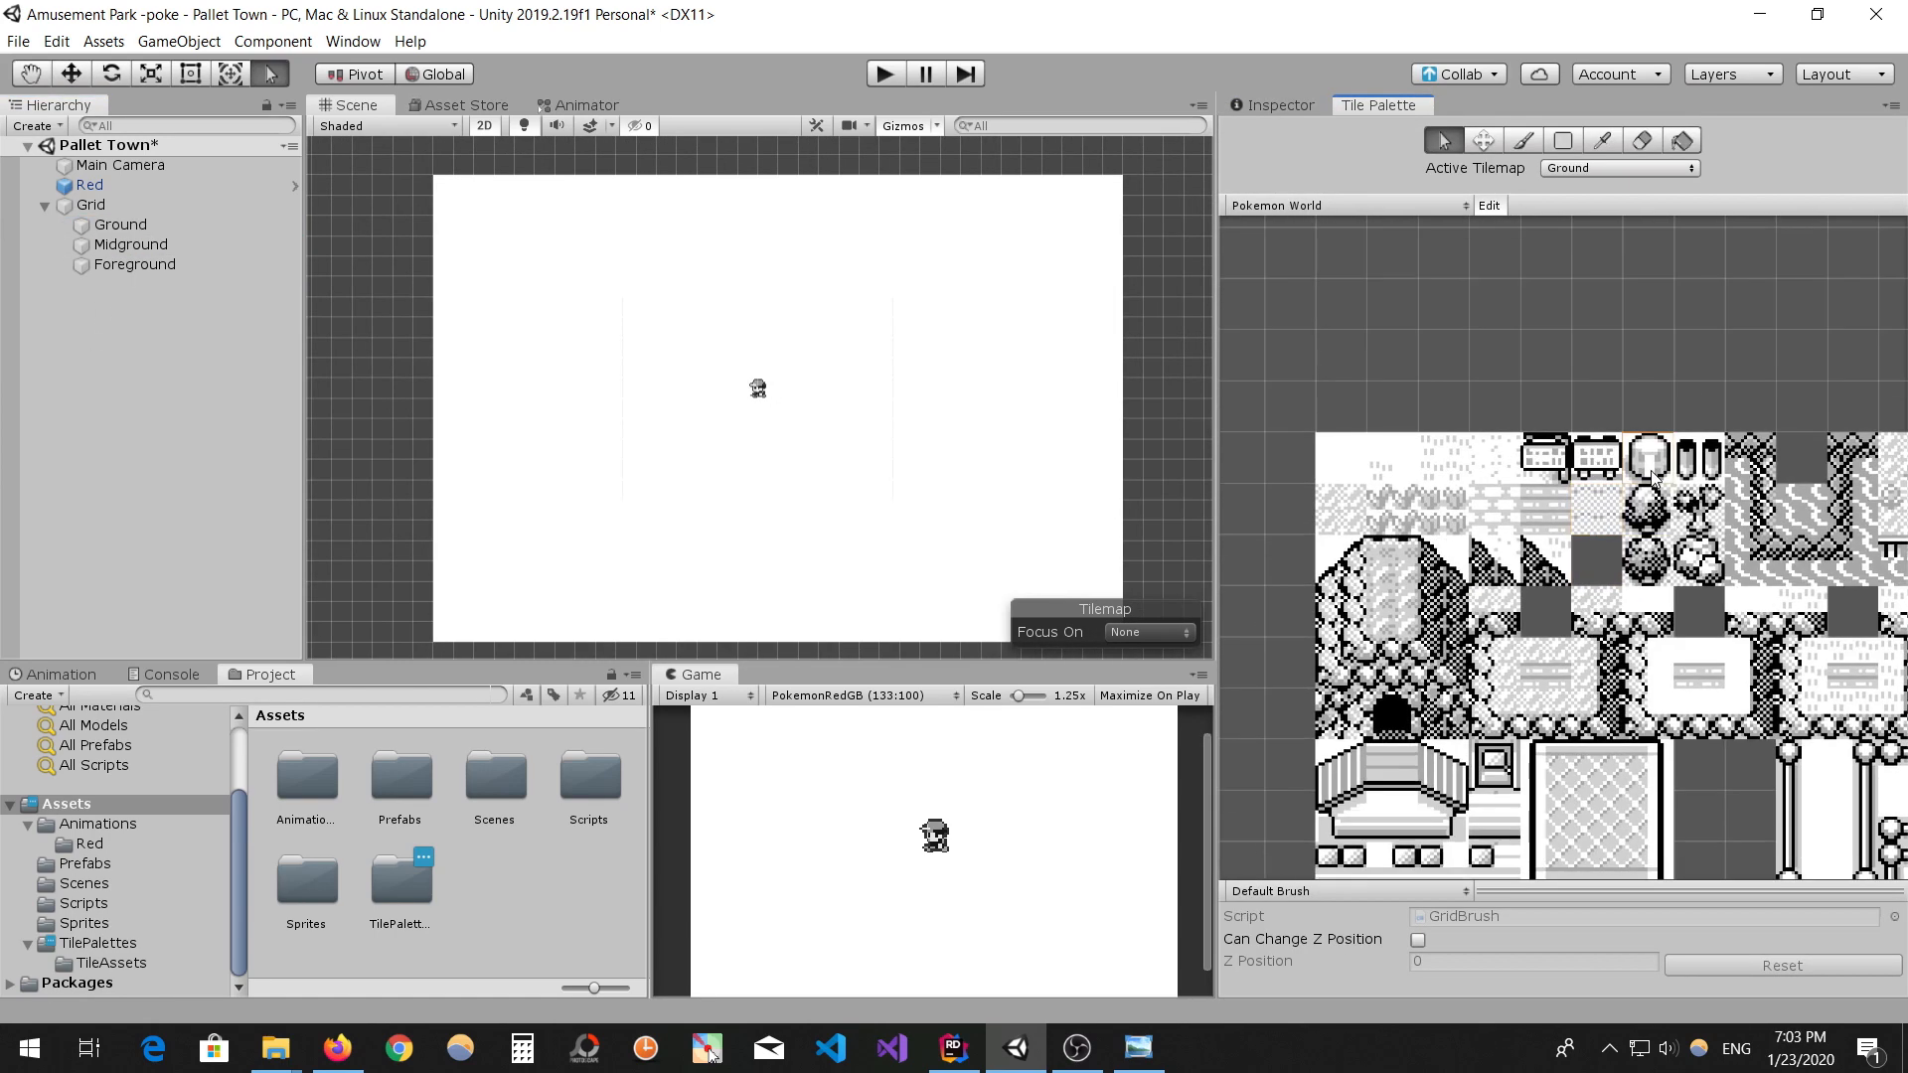
pyautogui.press('b')
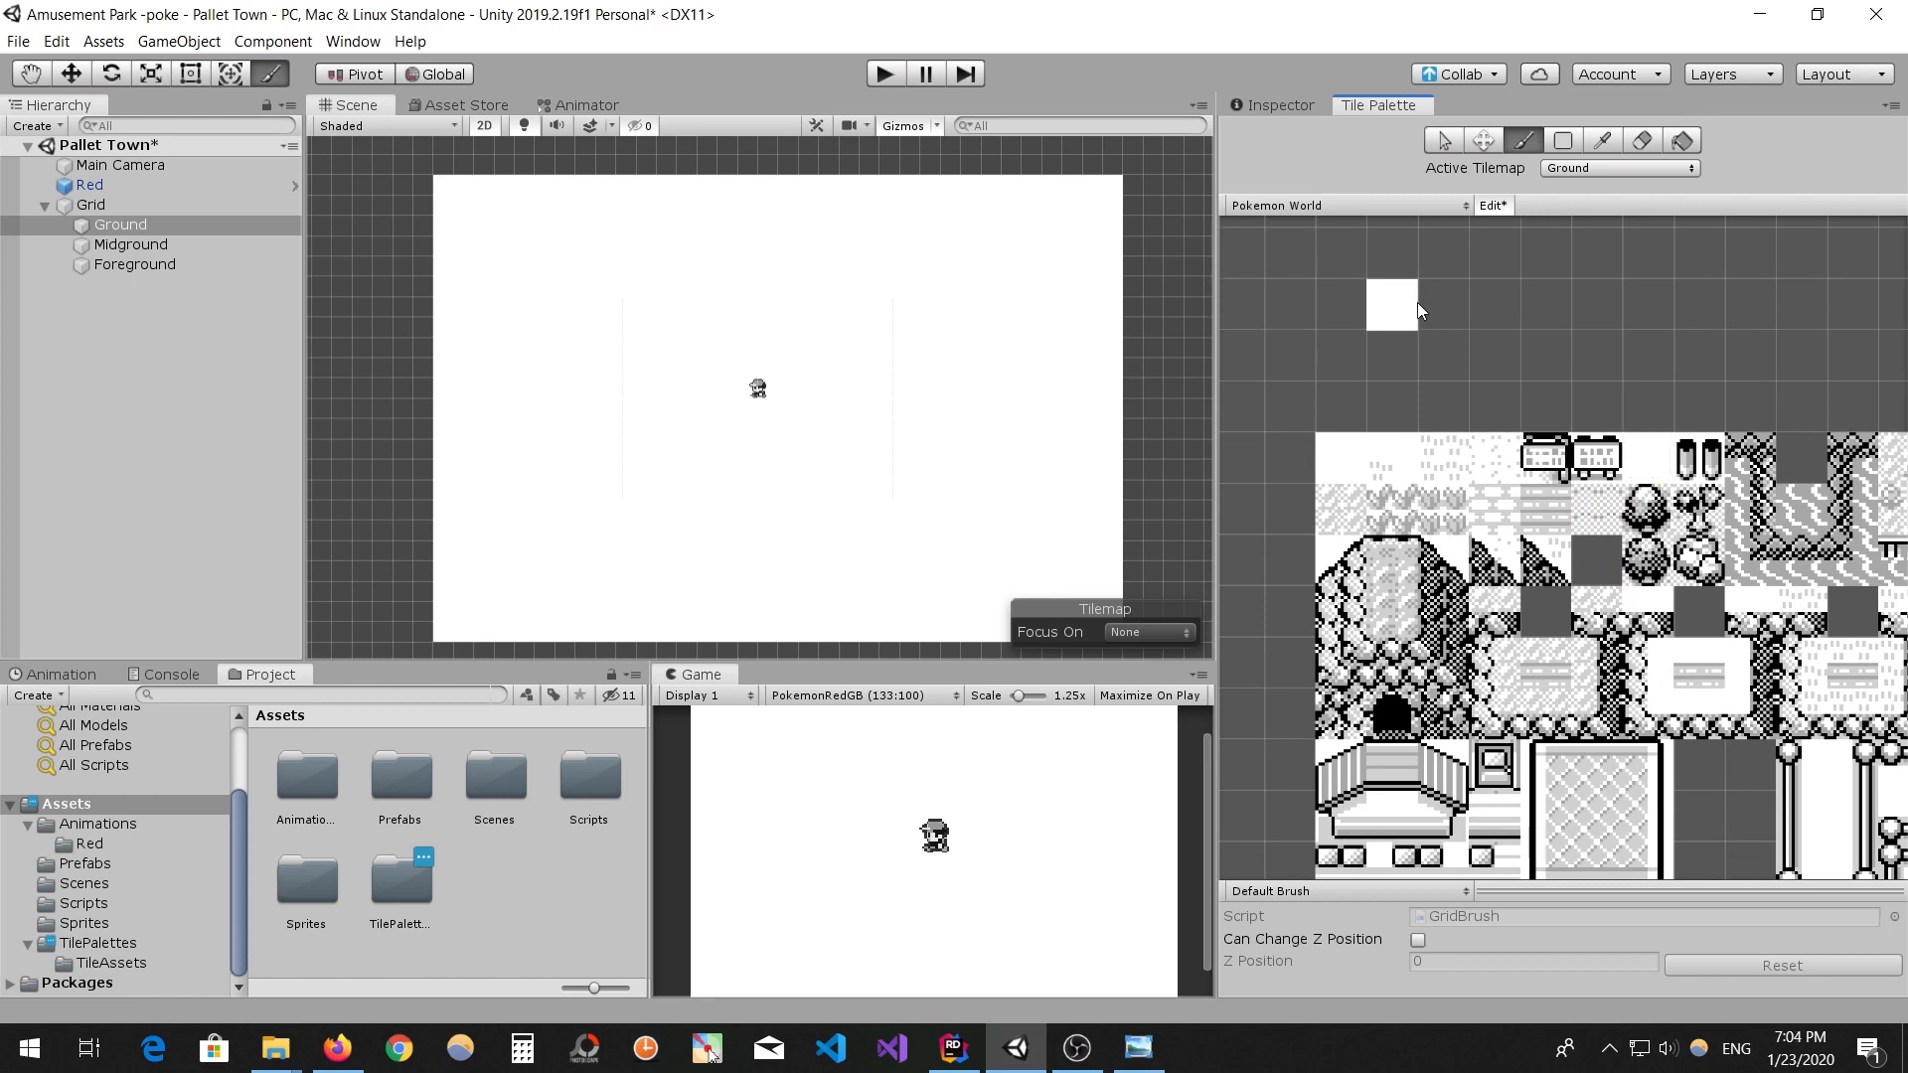
pyautogui.click(1444, 140)
pyautogui.click(1488, 205)
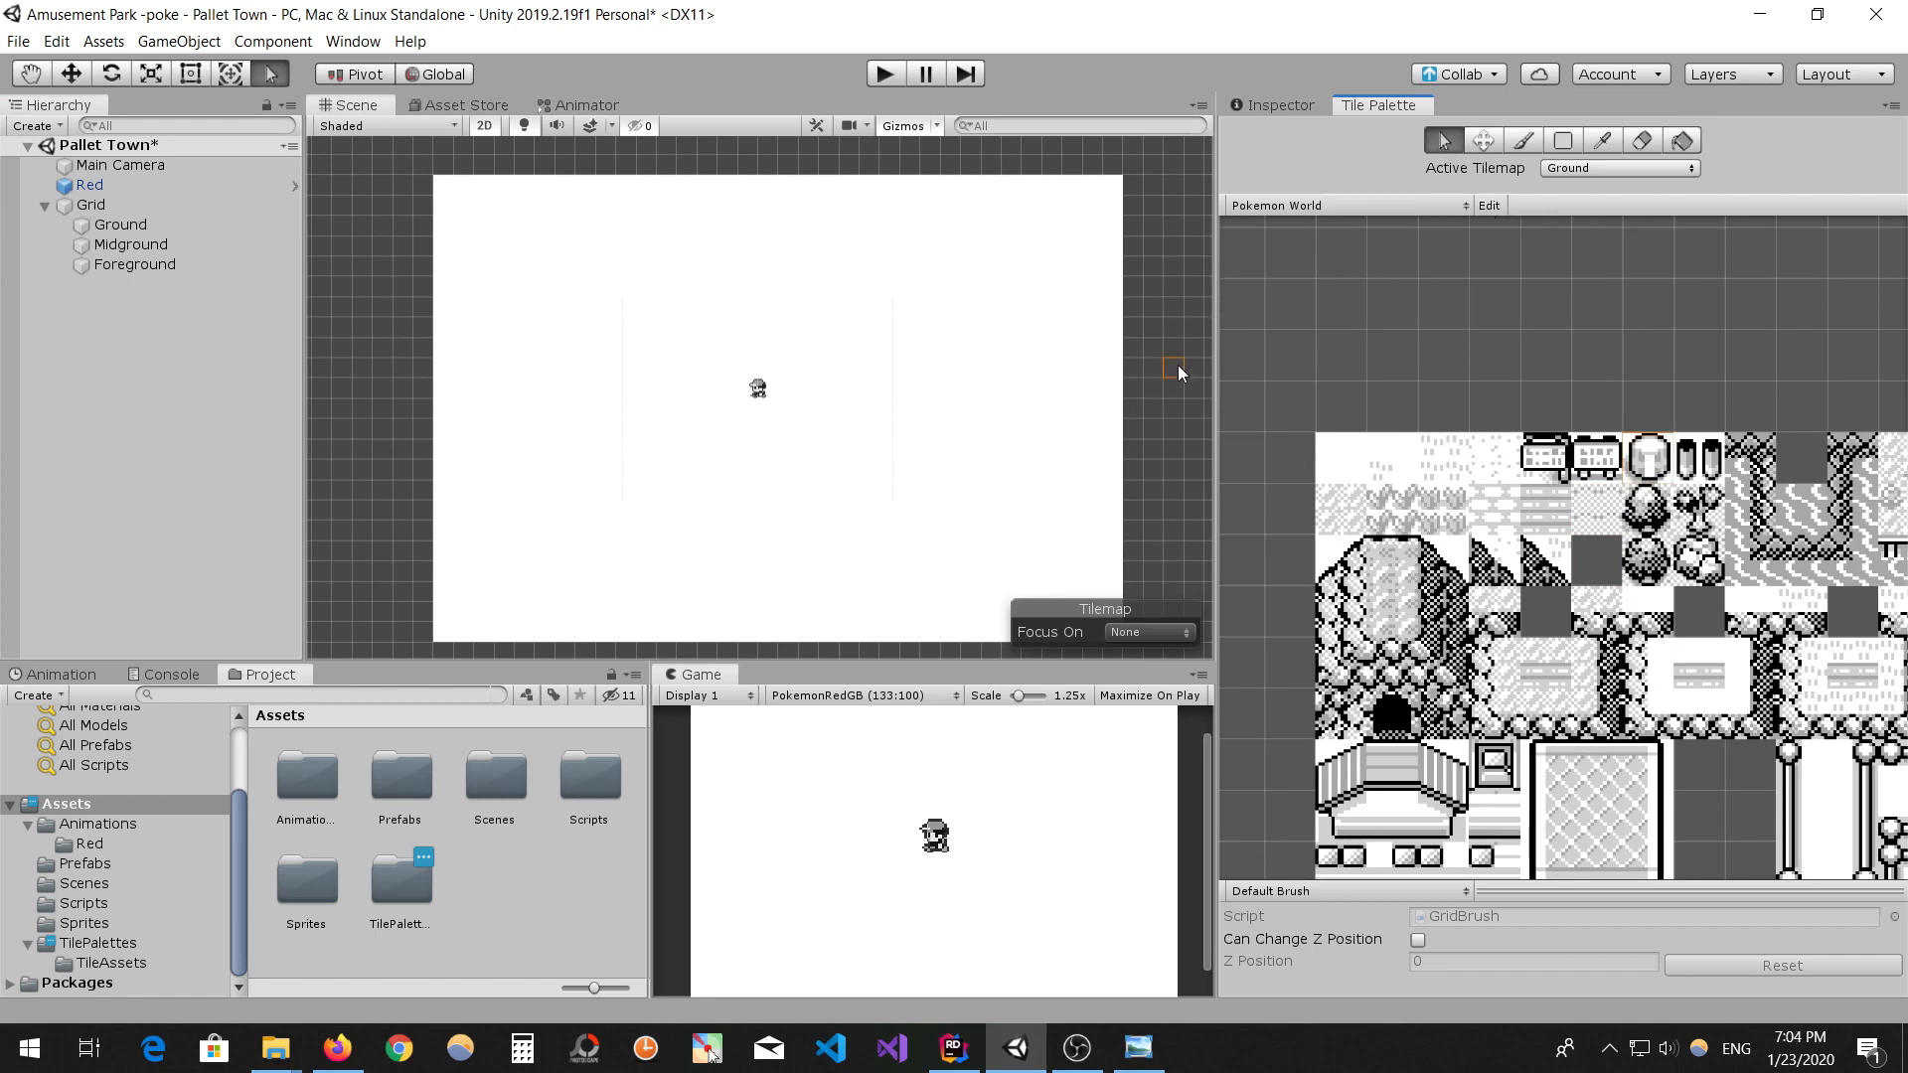
# - Paint the left half of the top fence on the Ground tilemap with the round post tile, adding a raised post at the entrance
pyautogui.click(1524, 141)
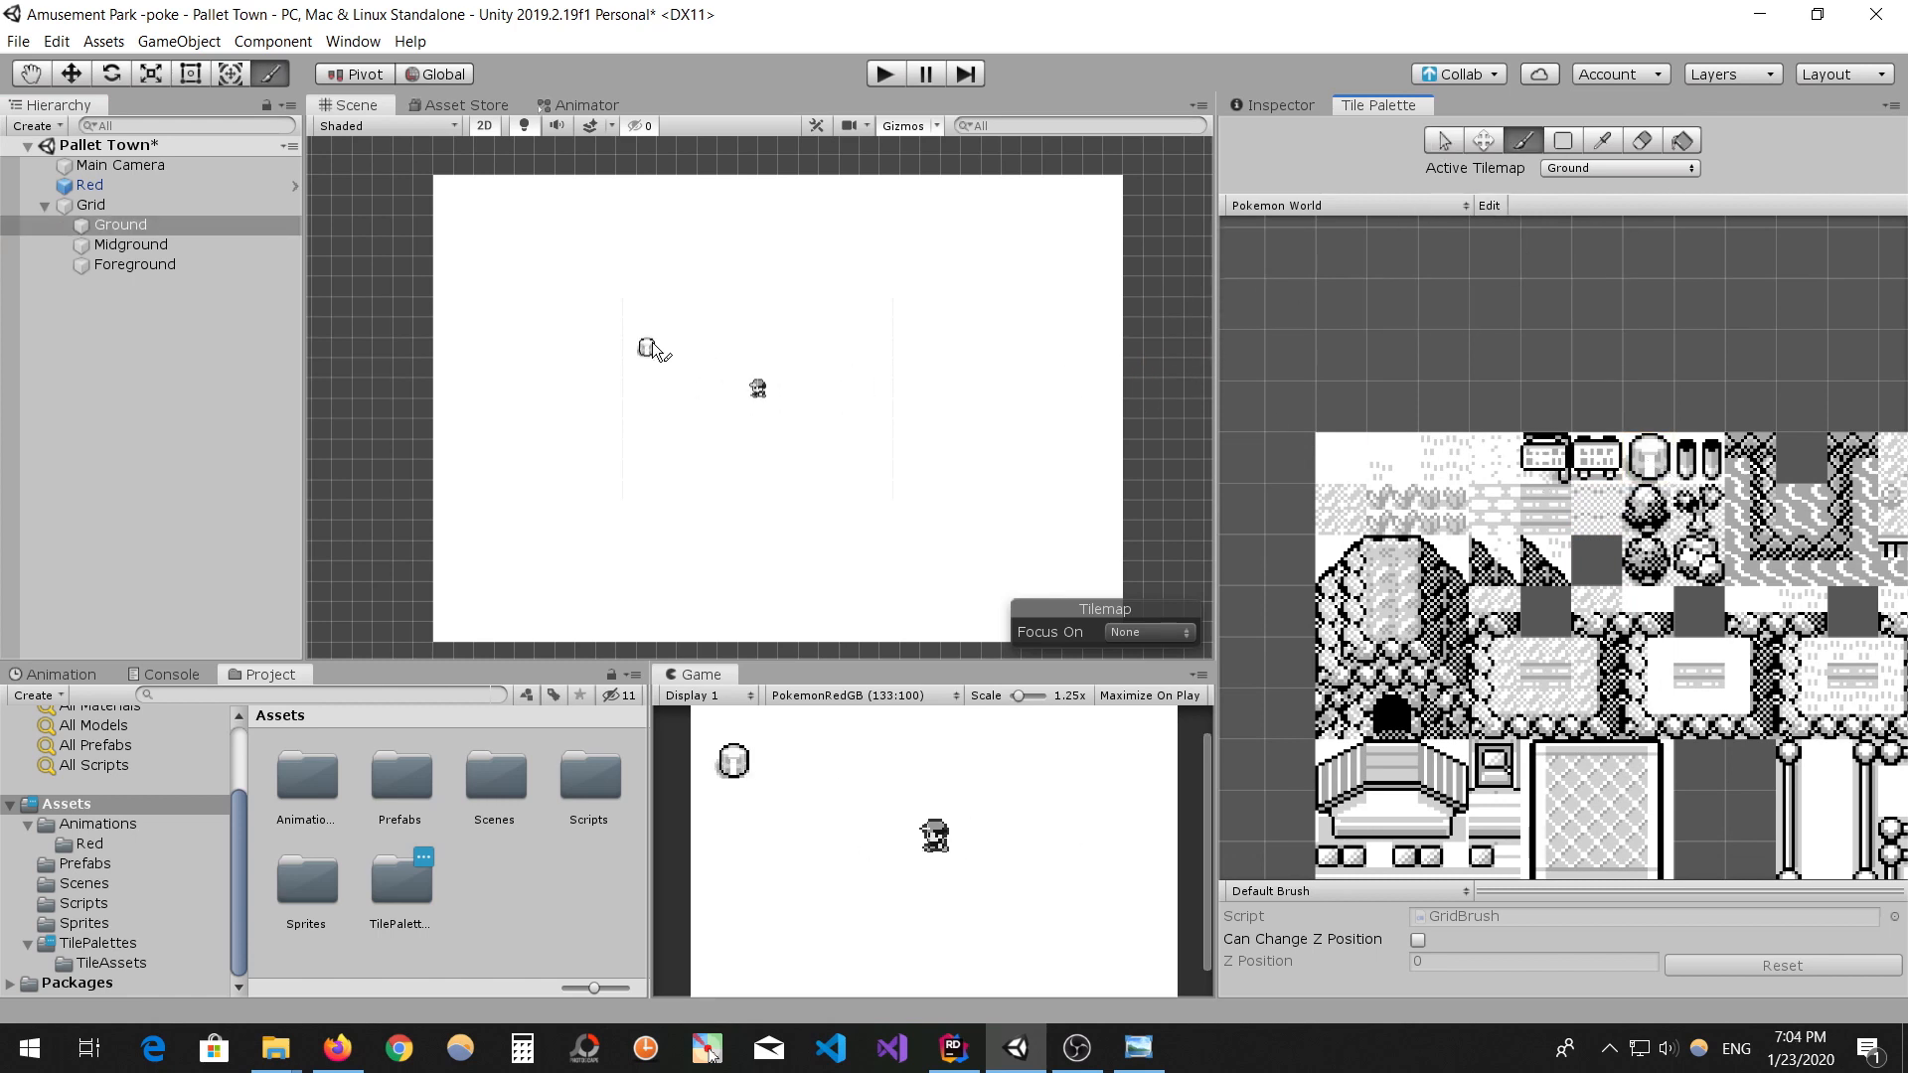
pyautogui.scroll(2, 670, 250)
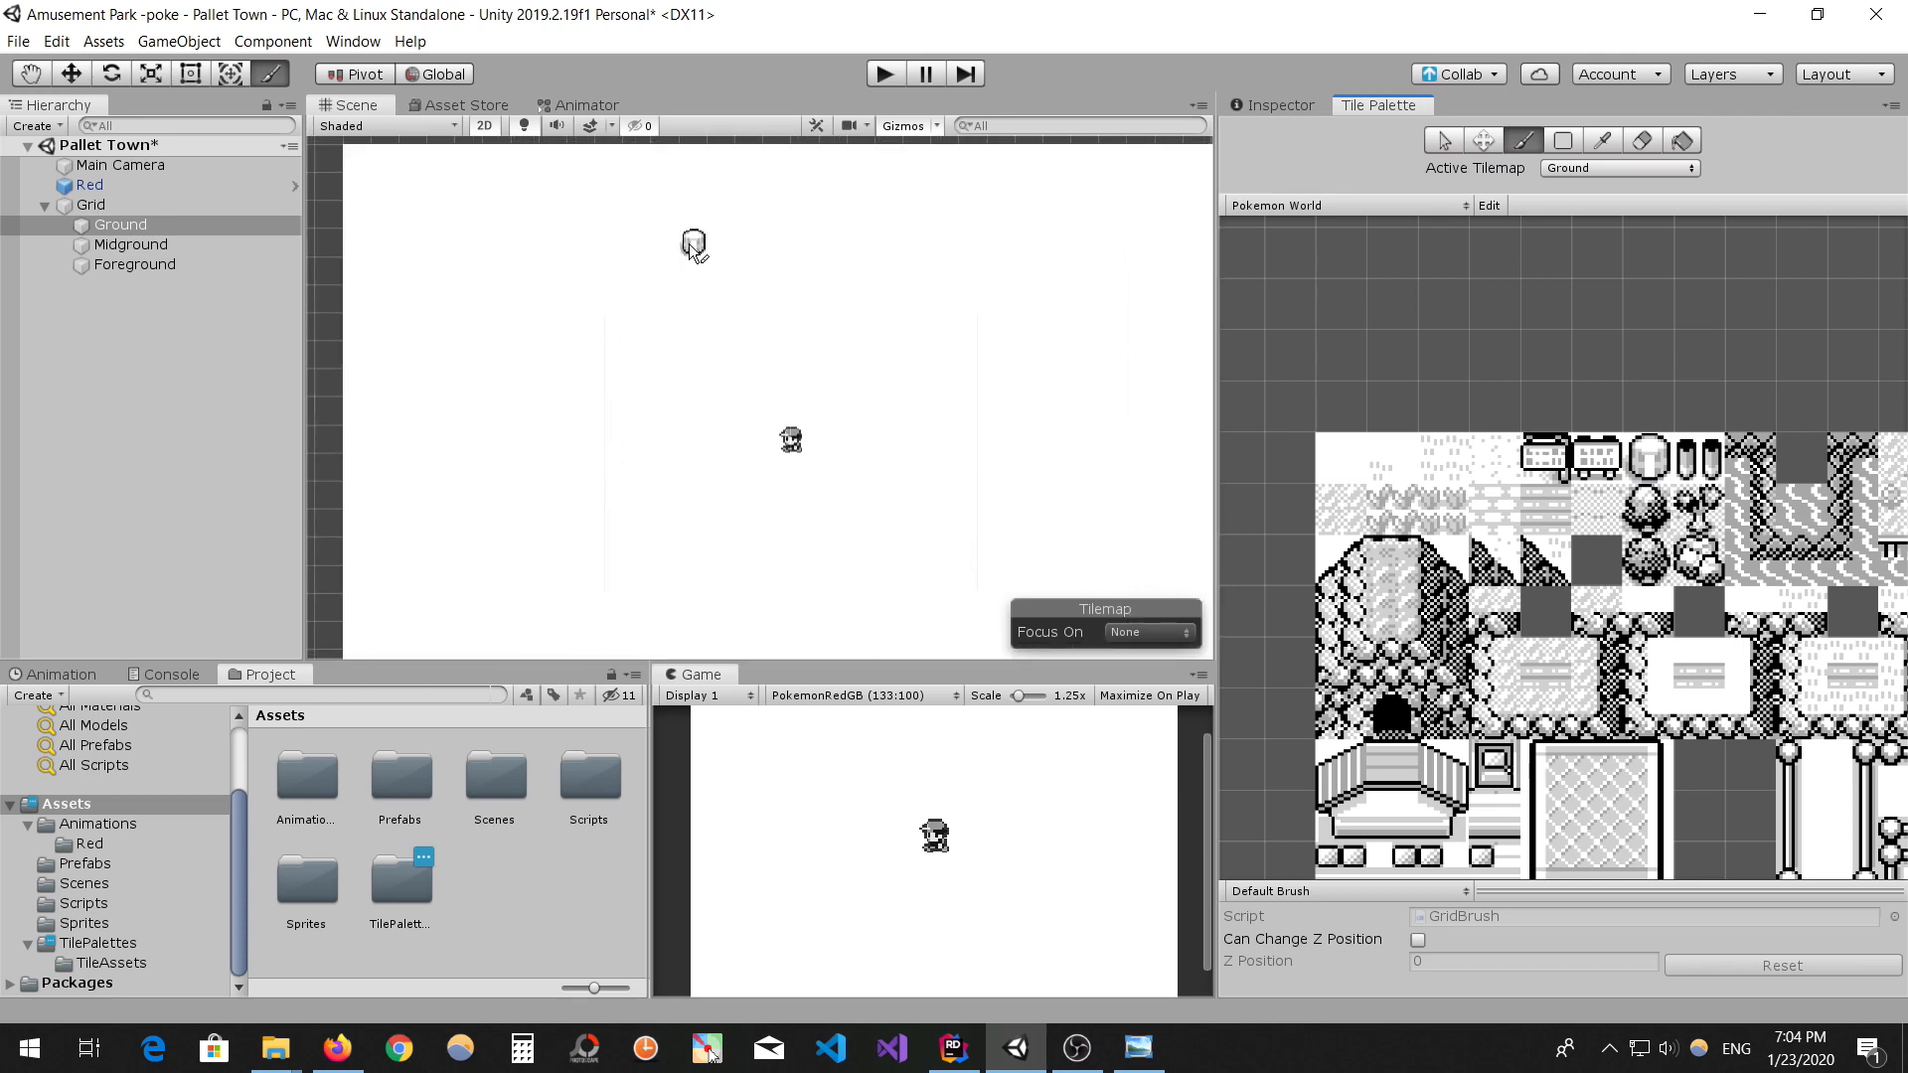
pyautogui.scroll(3, 695, 228)
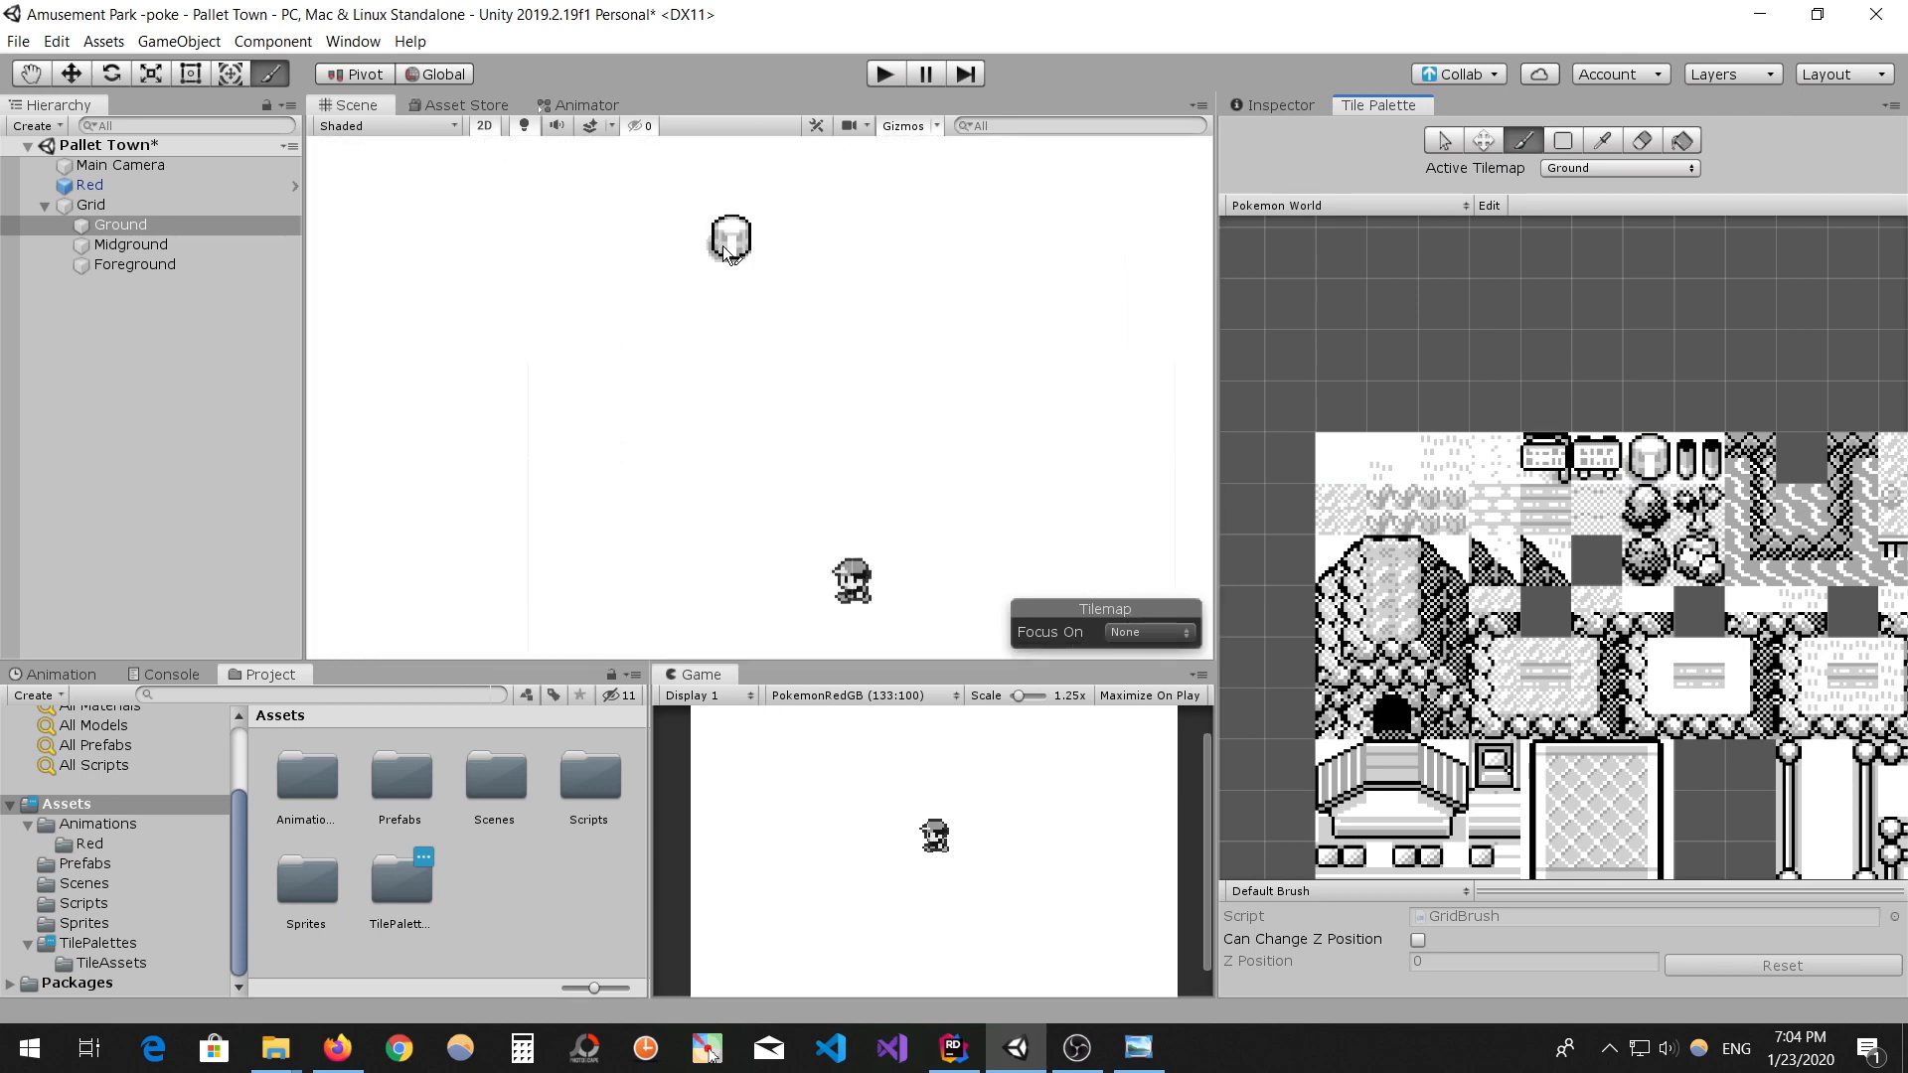
pyautogui.click(727, 251)
pyautogui.moveTo(727, 290); pyautogui.dragTo(547, 290)
pyautogui.moveTo(543, 290); pyautogui.dragTo(753, 303, button='middle')
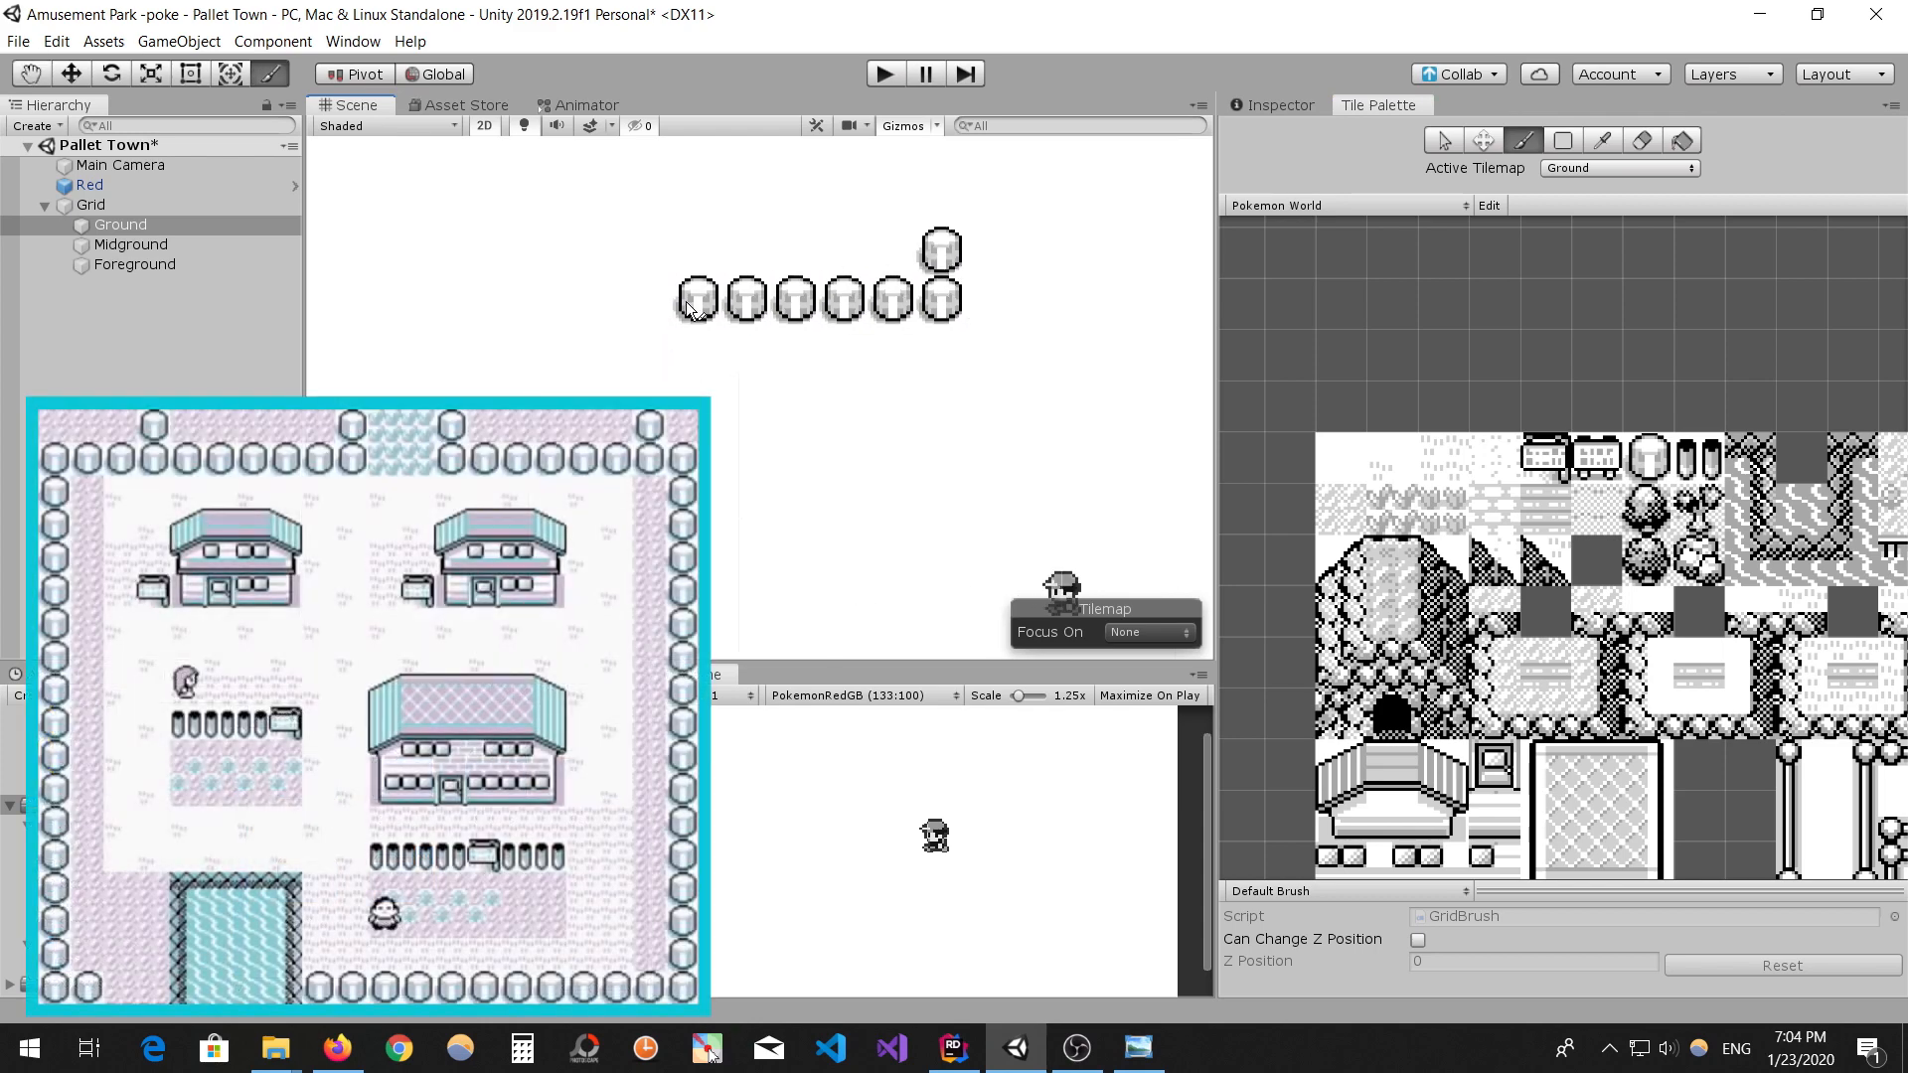
pyautogui.moveTo(687, 302); pyautogui.dragTo(514, 306)
pyautogui.click(652, 265)
# - Paint the right half of the top fence after a two-tile gap, with raised posts matching the Pallet Town reference
pyautogui.moveTo(1047, 264); pyautogui.dragTo(639, 337, button='middle')
pyautogui.moveTo(680, 330)
pyautogui.mouseDown()
pyautogui.moveTo(735, 388)
pyautogui.moveTo(996, 371)
pyautogui.mouseUp()
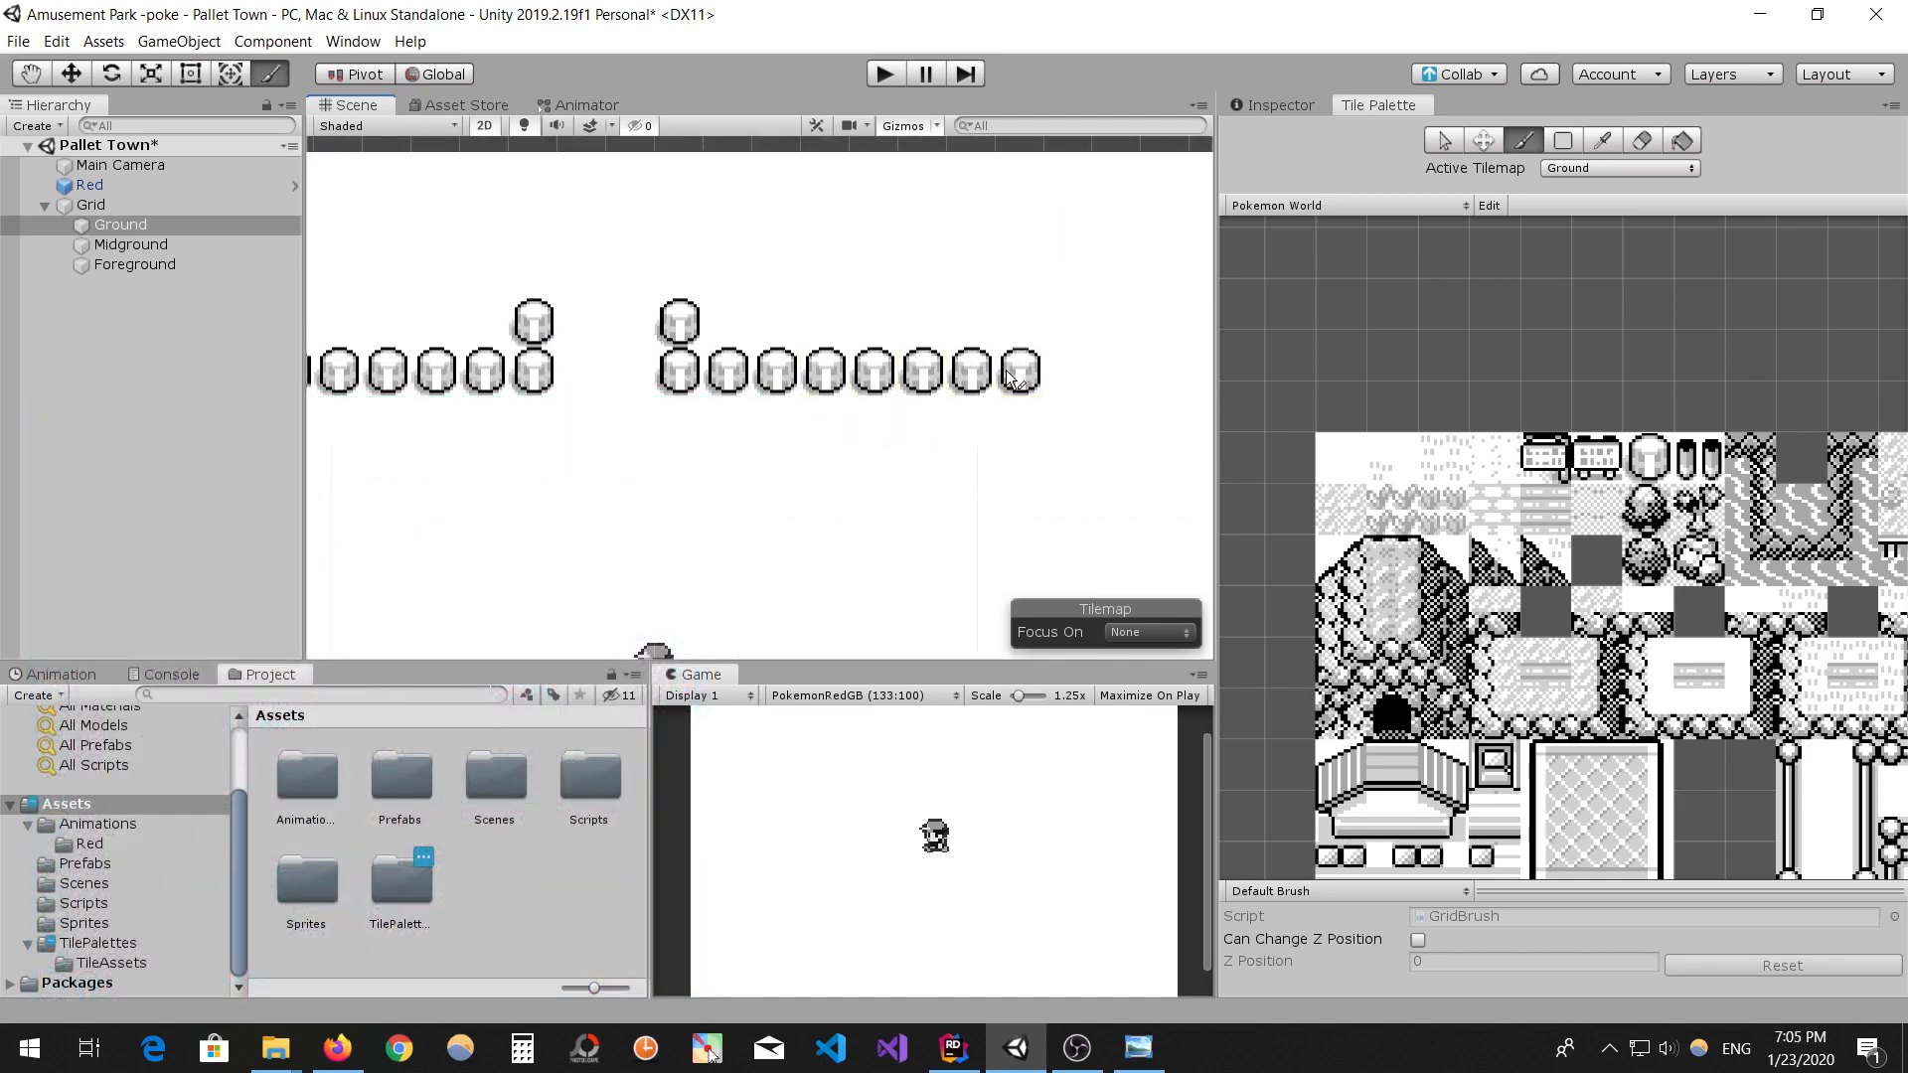
pyautogui.moveTo(997, 371); pyautogui.dragTo(1019, 370)
pyautogui.click(974, 324)
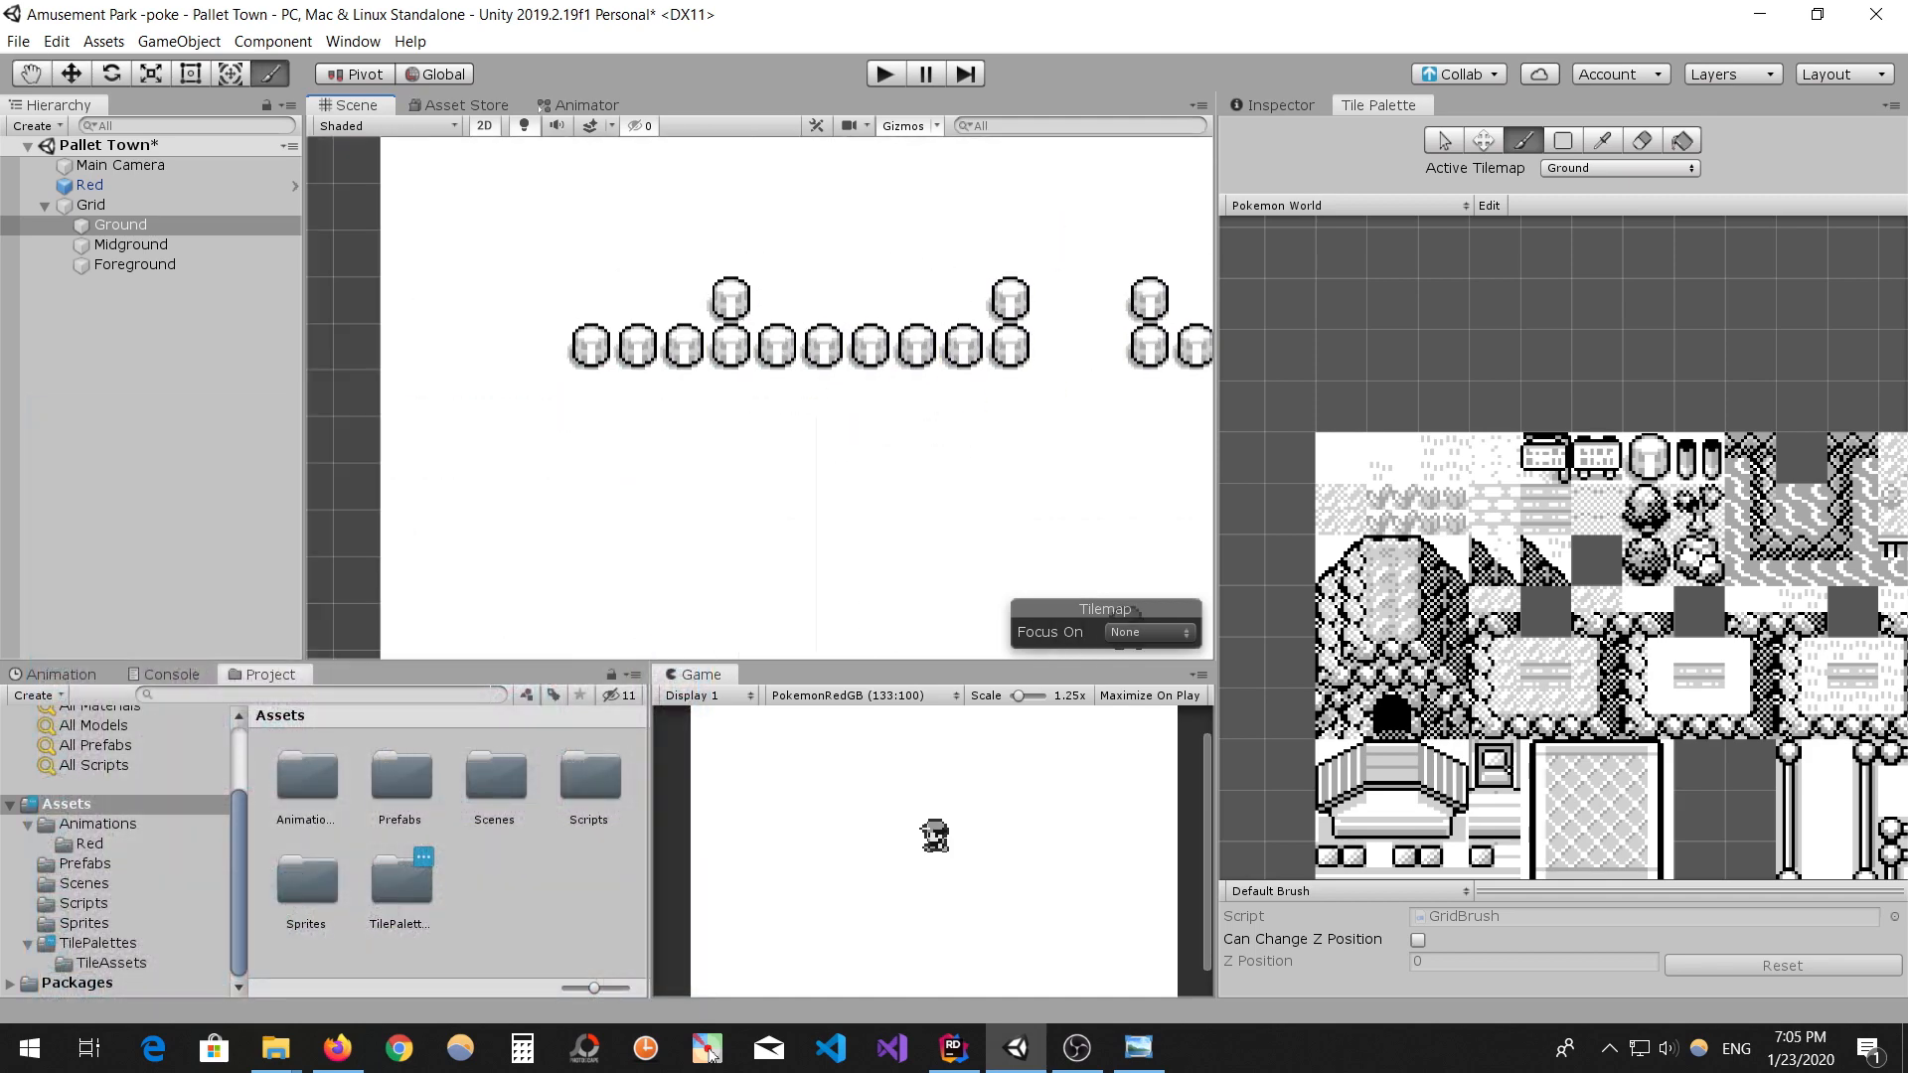
pyautogui.hotkey('alt', 'Tab')
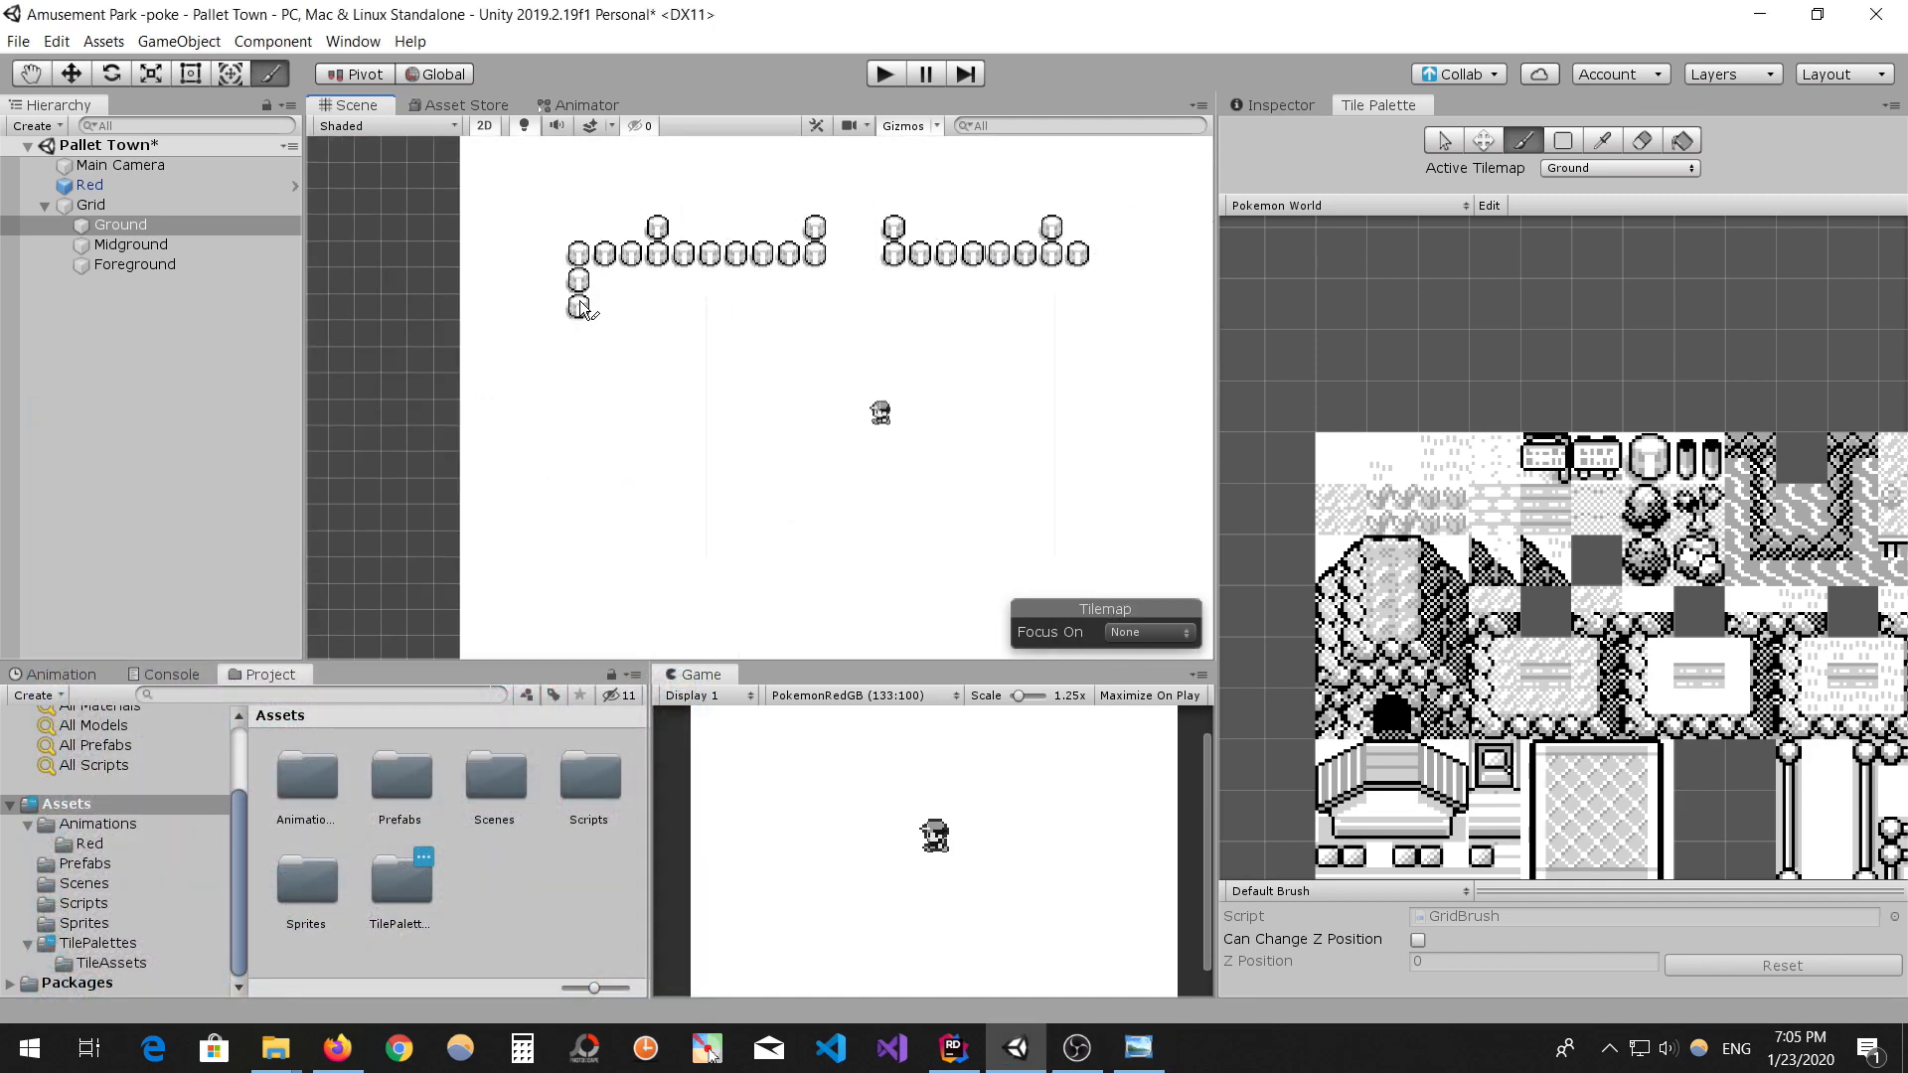
# - Enclose the town with round posts down both sides and along the bottom, leaving a gap for the pond
pyautogui.moveTo(584, 328); pyautogui.dragTo(584, 606)
pyautogui.moveTo(696, 447); pyautogui.dragTo(696, 328, button='middle')
pyautogui.click(617, 497)
pyautogui.moveTo(894, 298); pyautogui.dragTo(705, 406, button='middle')
pyautogui.moveTo(905, 205)
pyautogui.mouseDown()
pyautogui.moveTo(907, 601)
pyautogui.moveTo(617, 601)
pyautogui.mouseUp()
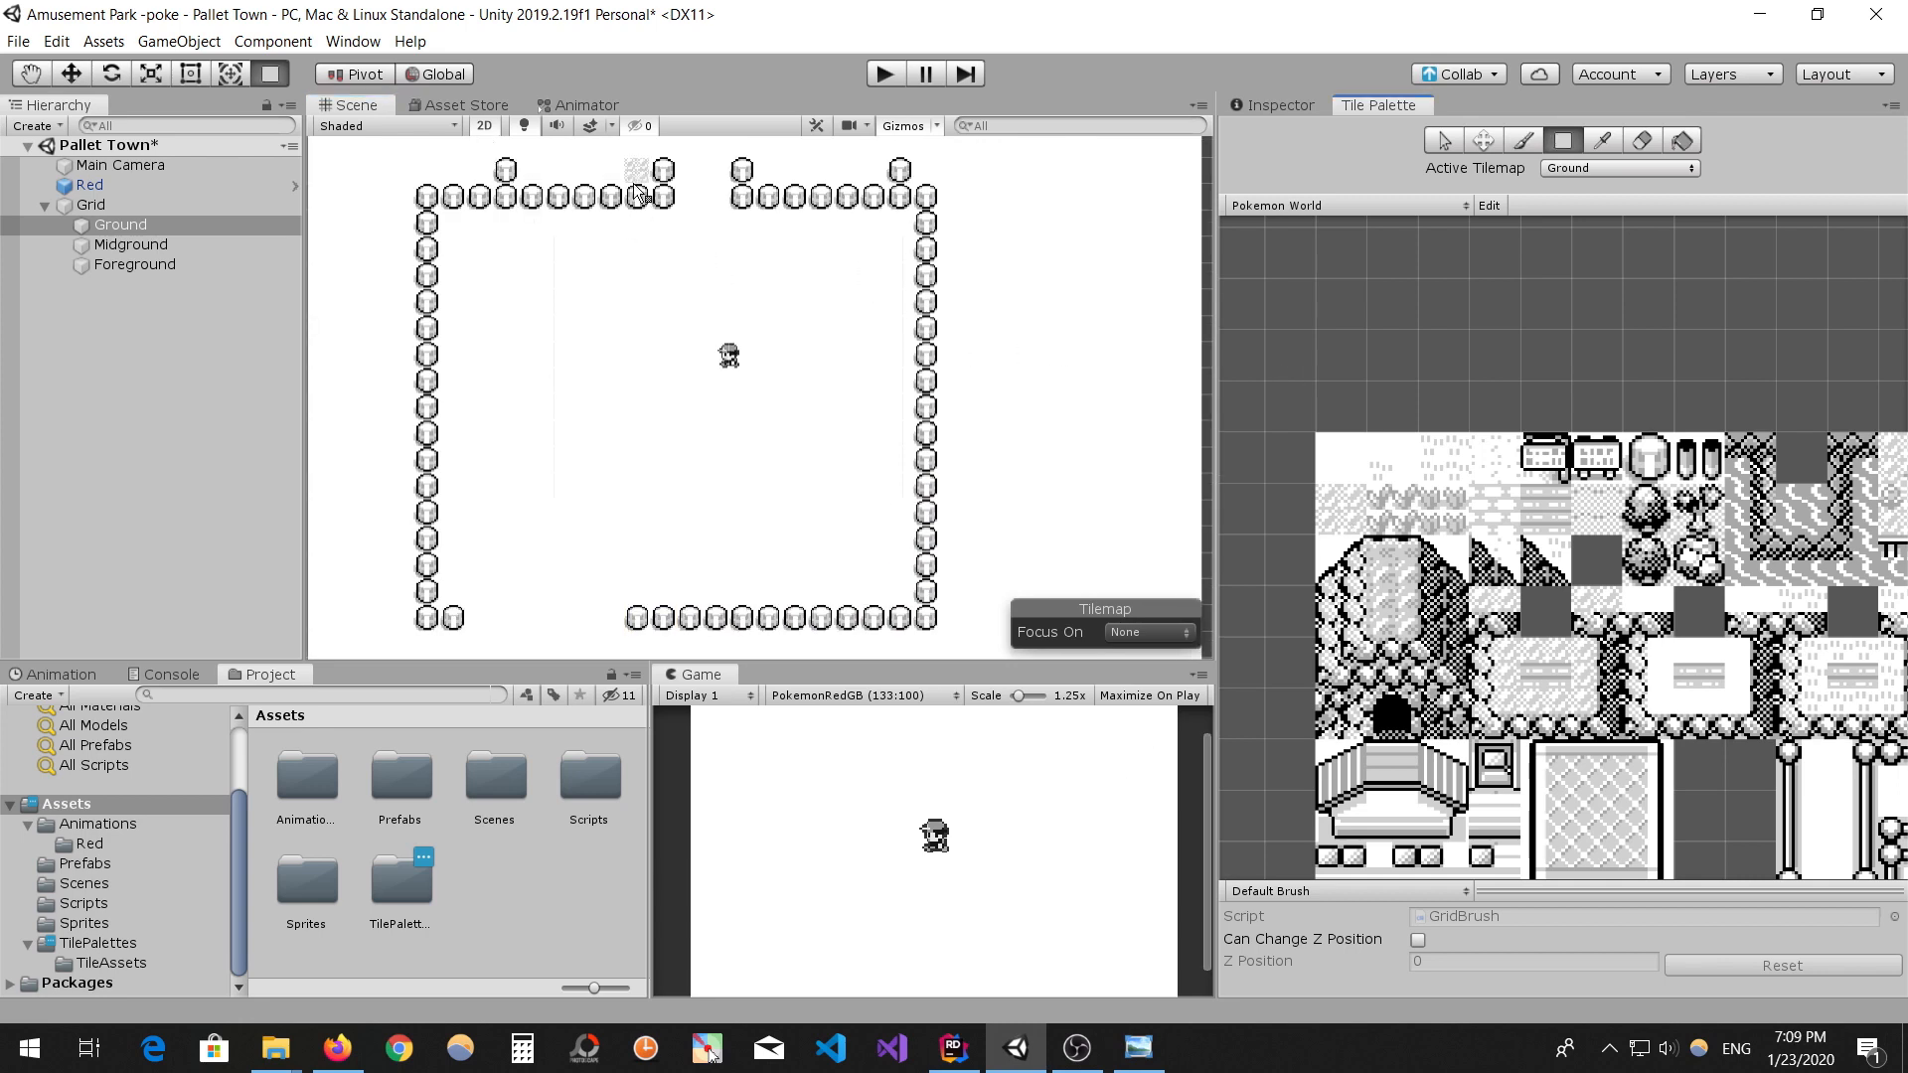
# - Box-fill speckled ground along the fence and in the lower-left corner, and brush tall grass into the top entrance gap
pyautogui.moveTo(637, 192)
pyautogui.mouseDown()
pyautogui.moveTo(429, 171)
pyautogui.moveTo(455, 594)
pyautogui.moveTo(485, 541)
pyautogui.mouseUp()
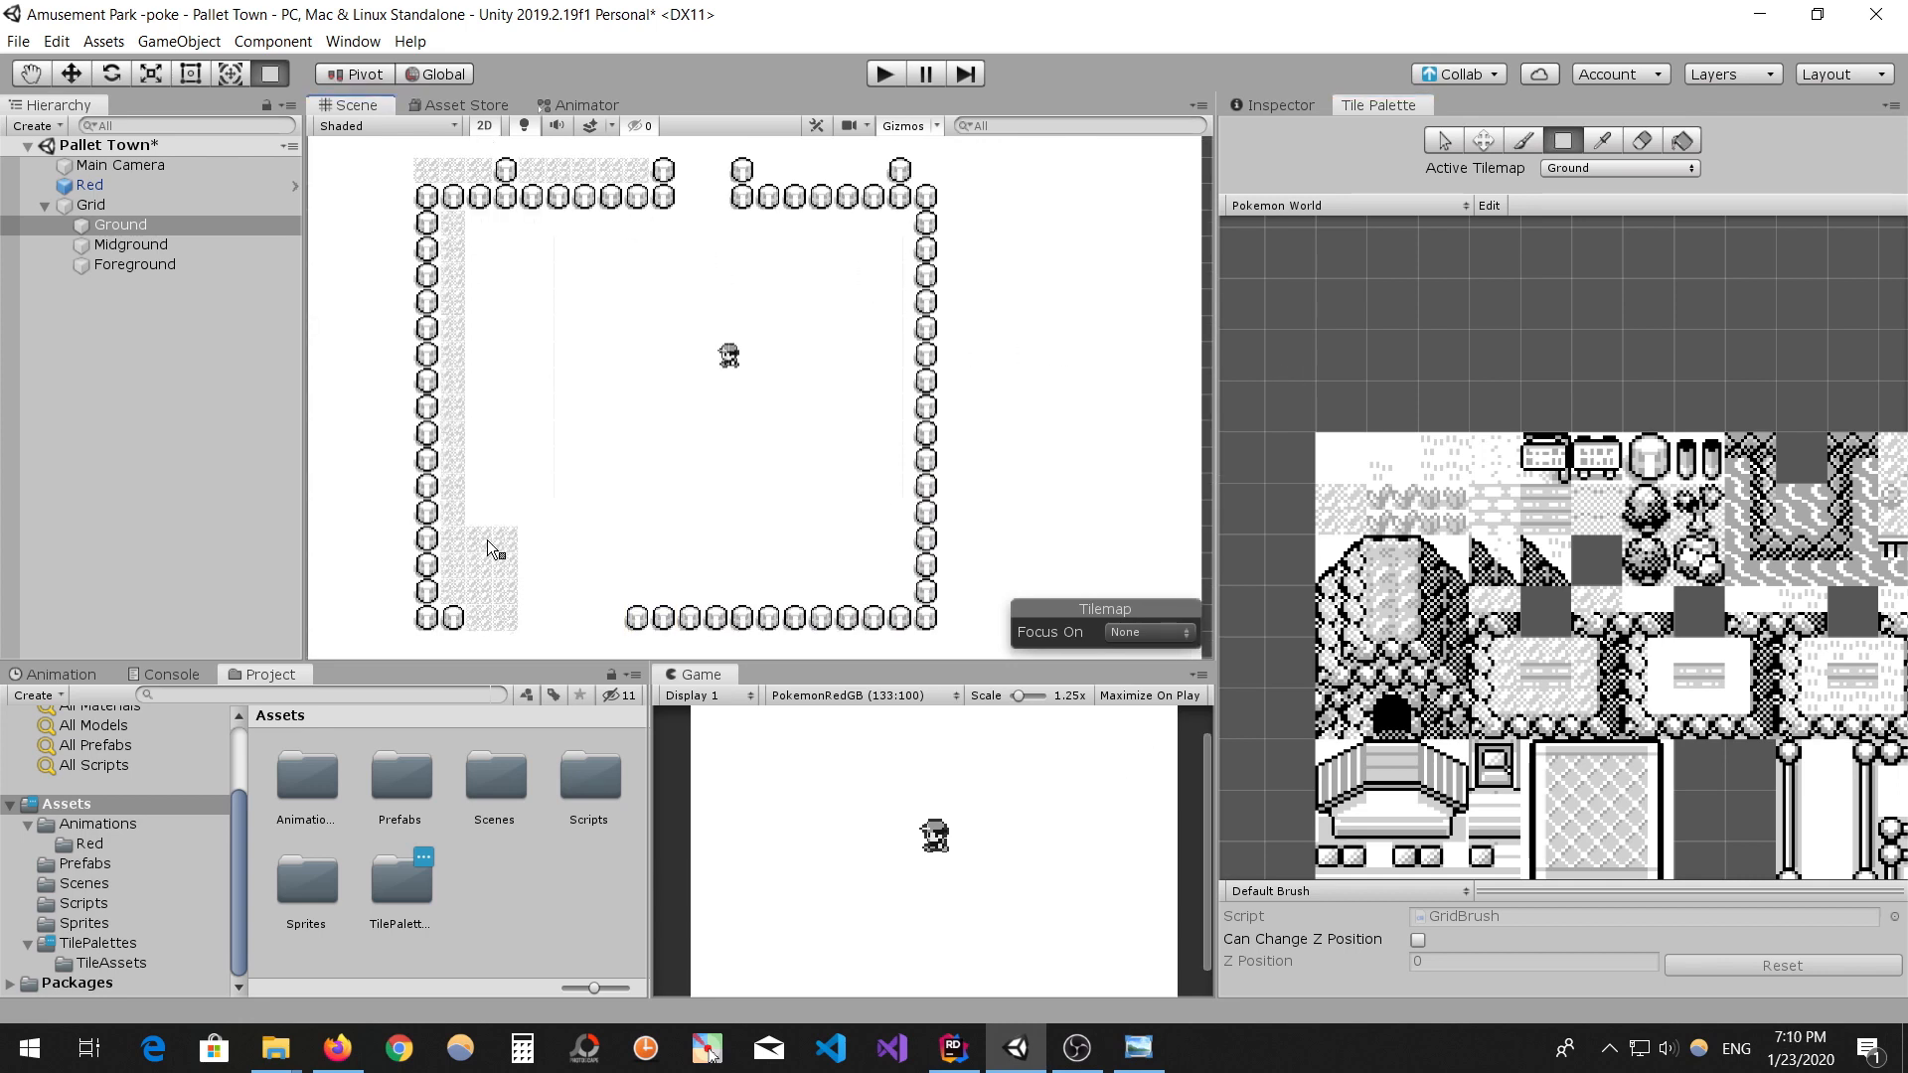
pyautogui.moveTo(903, 211); pyautogui.dragTo(900, 589)
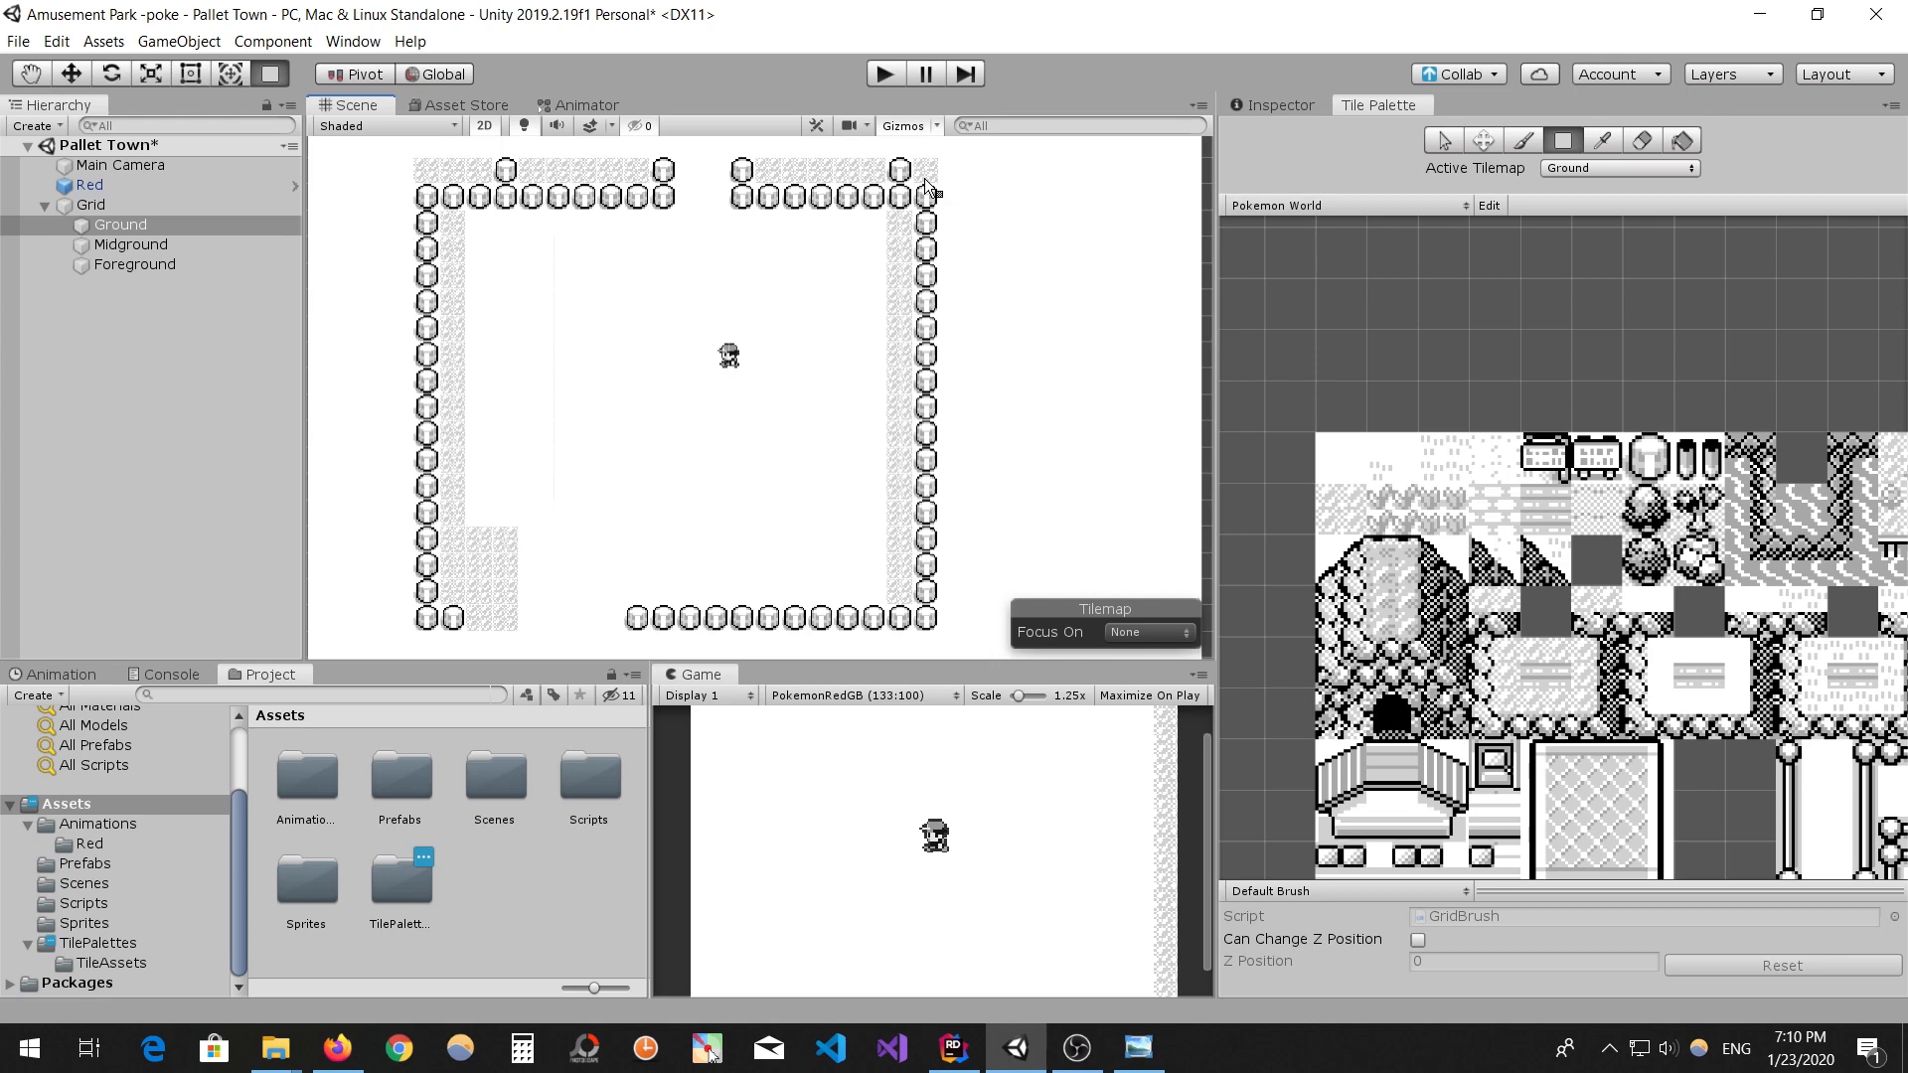
pyautogui.press('b')
pyautogui.click(715, 199)
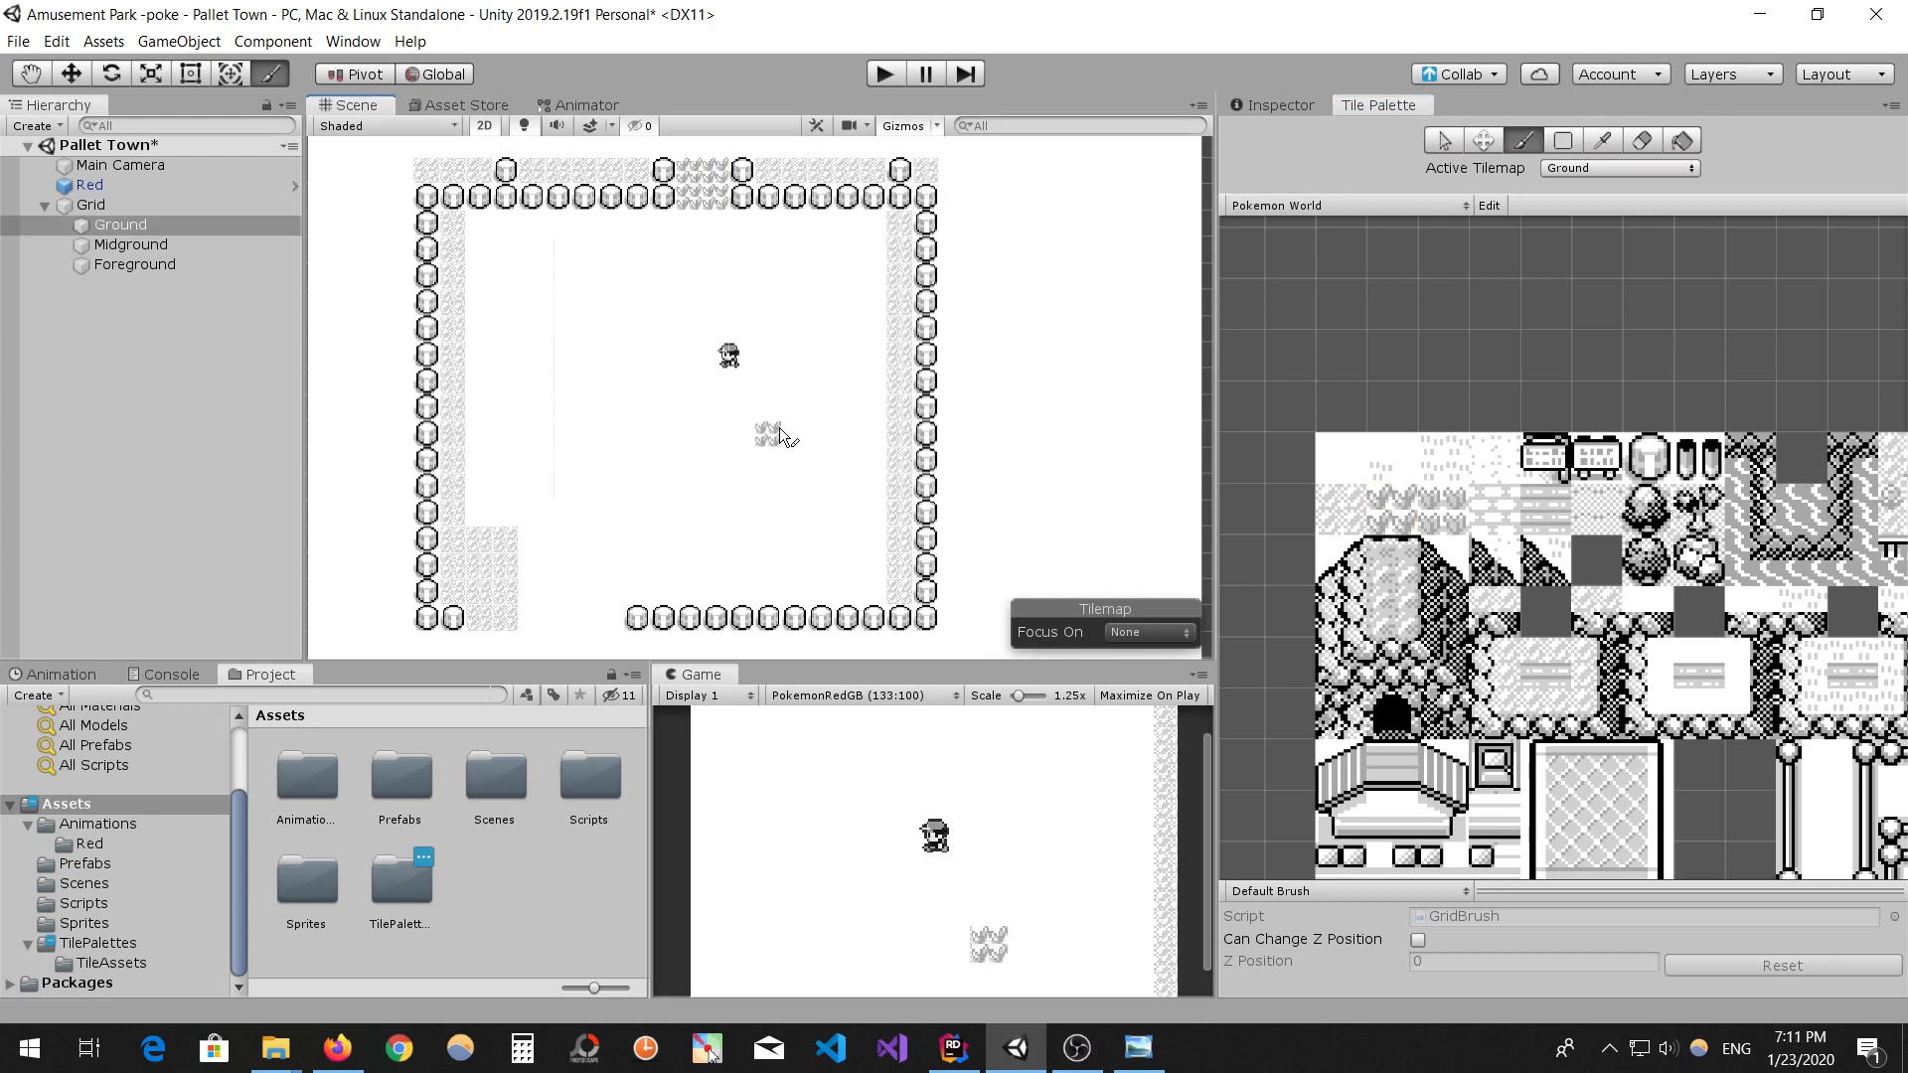
# - Scatter sparse grass tiles across the white ground inside the fence on the Ground tilemap
pyautogui.scroll(3, 535, 234)
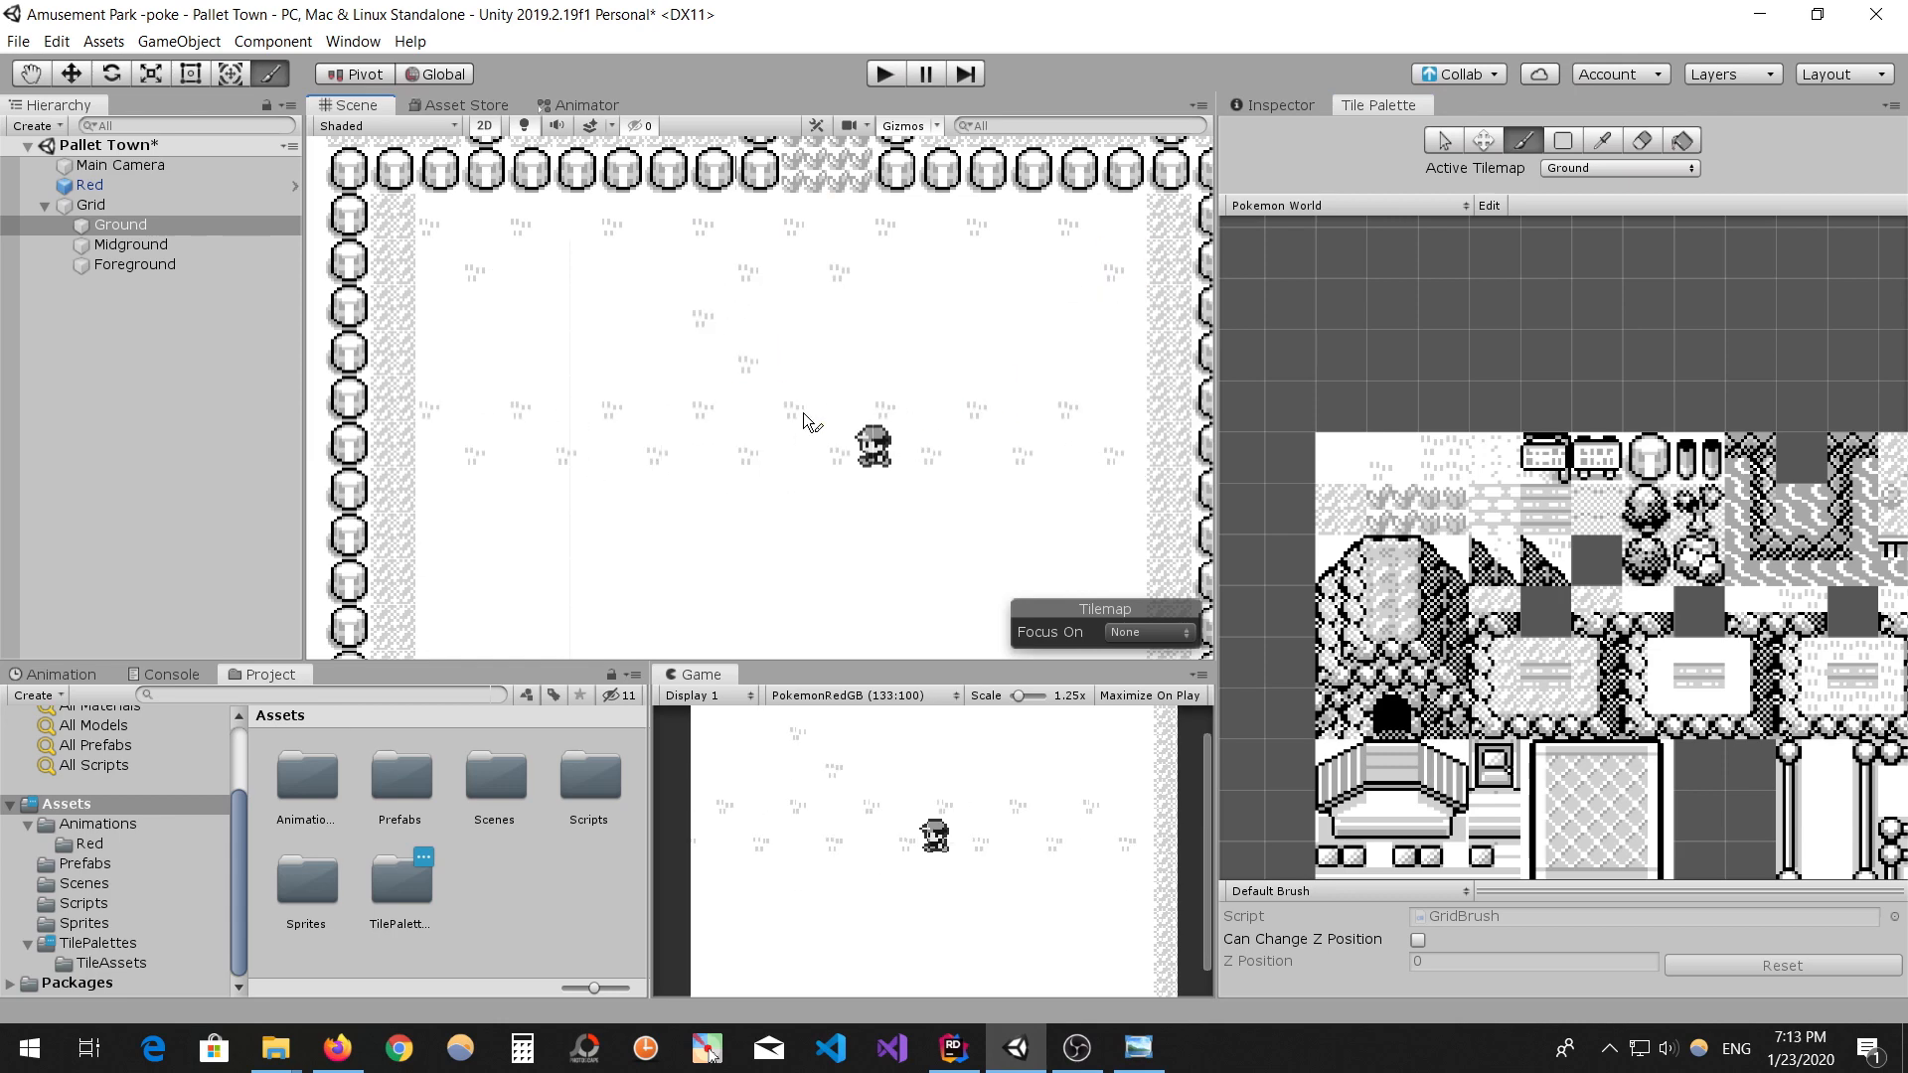
pyautogui.click(1072, 322)
pyautogui.click(439, 510)
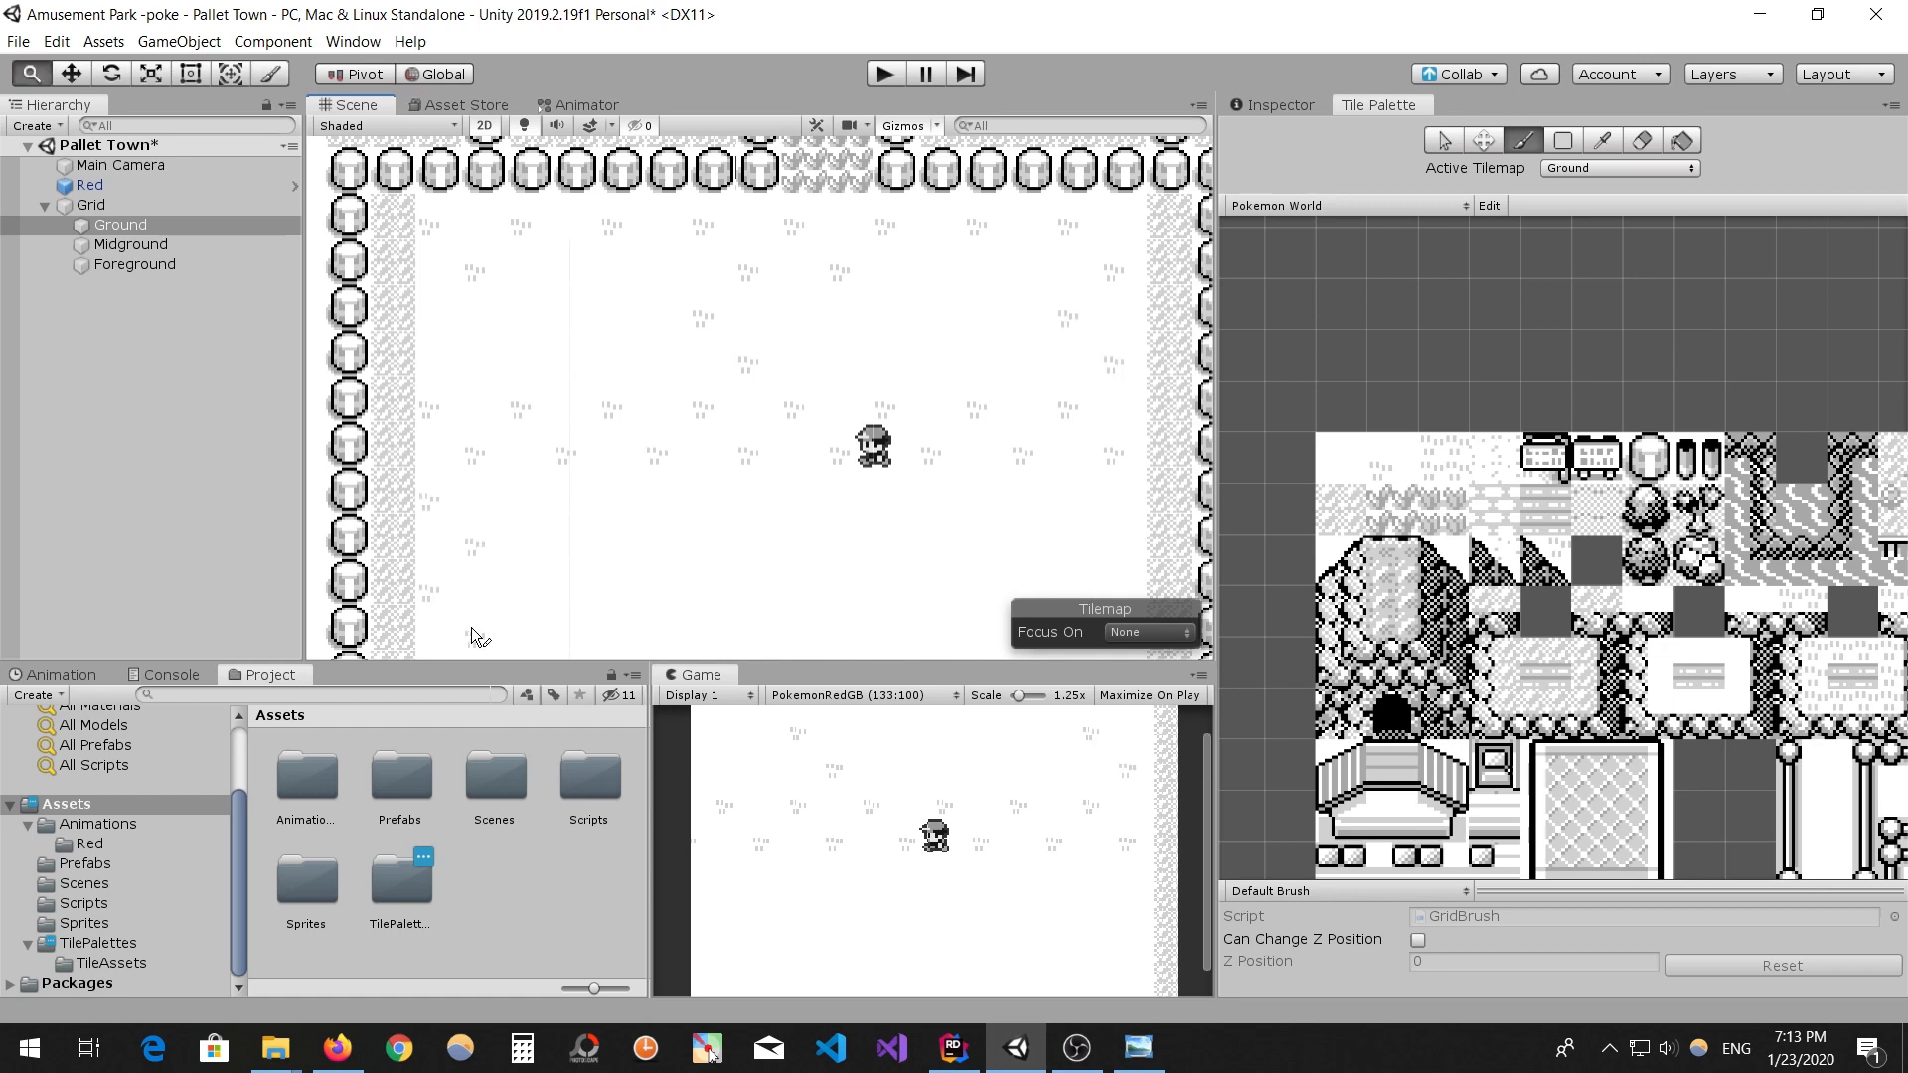
pyautogui.moveTo(471, 628); pyautogui.dragTo(506, 487, button='middle')
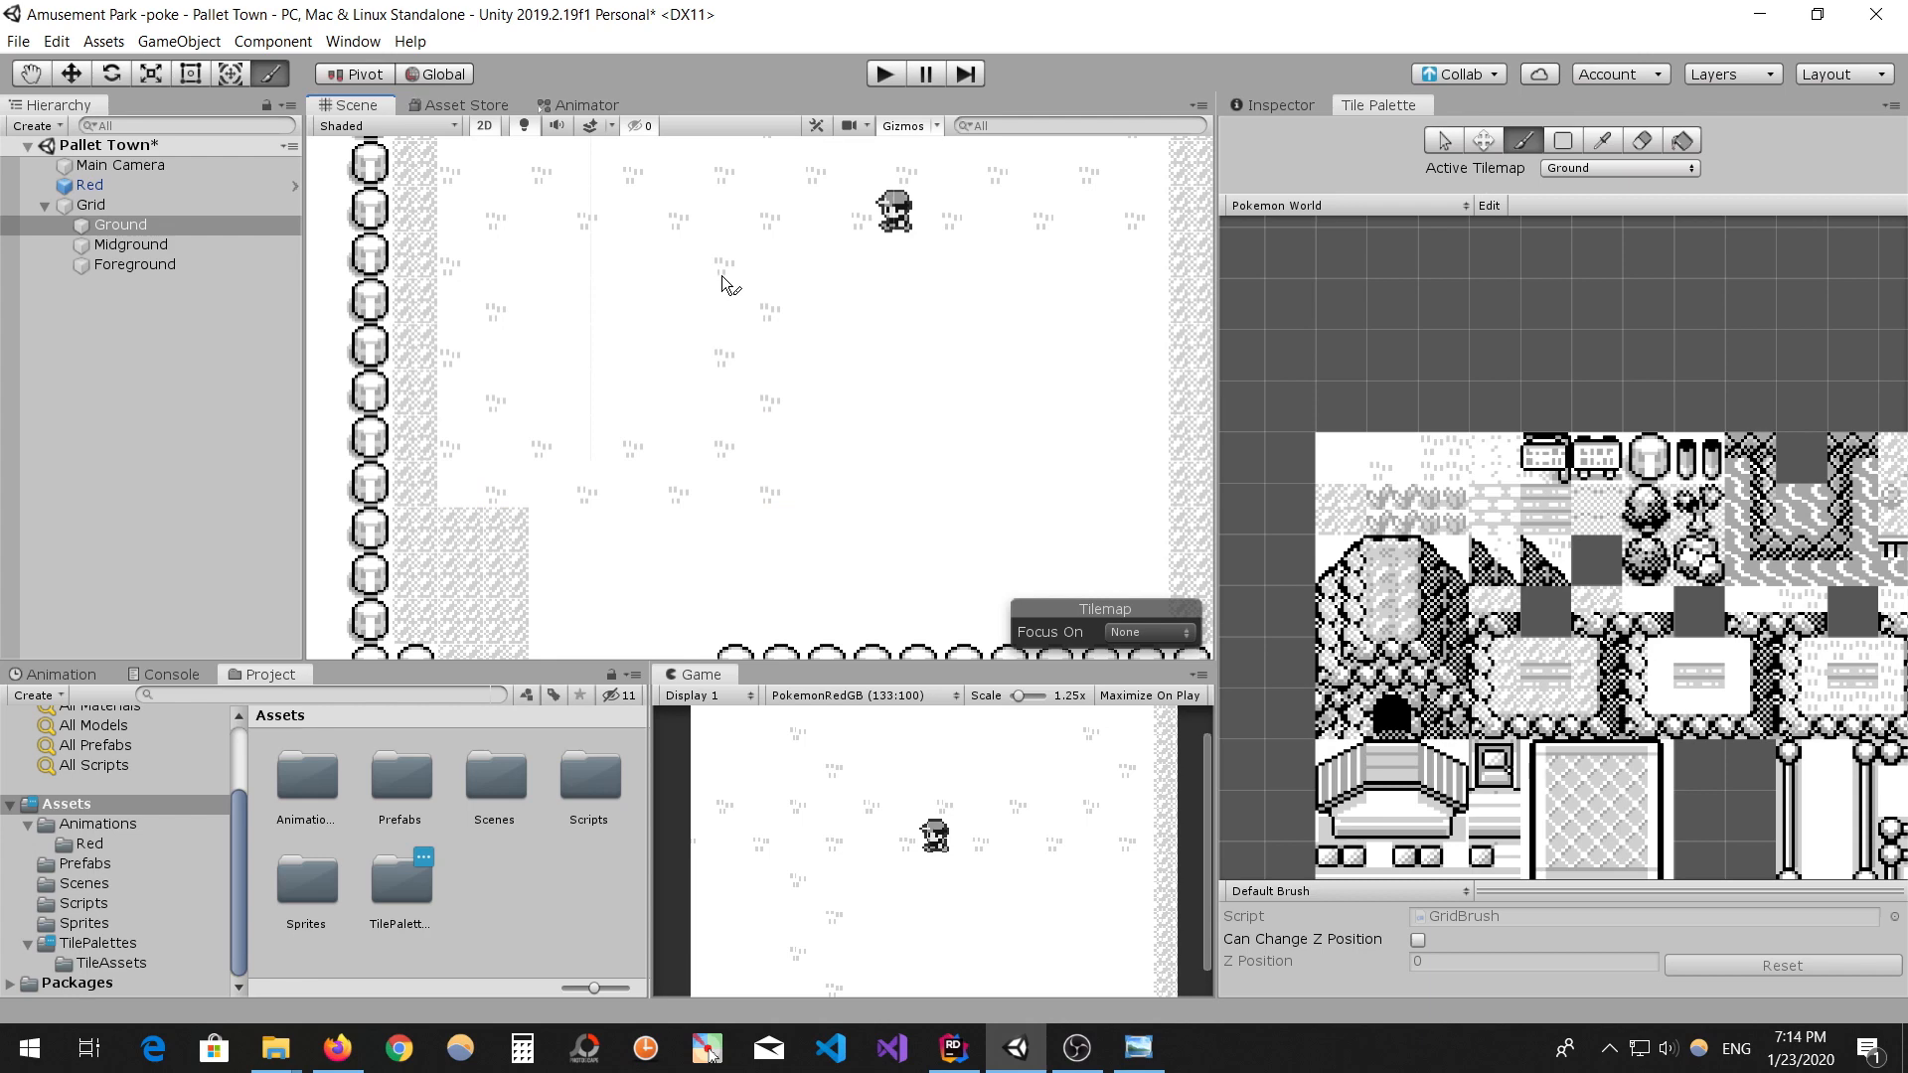
# - Paint the rock-bordered pond on the Midground tilemap beside the lower-left speckled ground patch
pyautogui.click(131, 245)
pyautogui.moveTo(547, 512); pyautogui.dragTo(549, 636)
pyautogui.moveTo(549, 651); pyautogui.dragTo(547, 539, button='middle')
pyautogui.click(547, 544)
pyautogui.moveTo(546, 552)
pyautogui.mouseDown()
pyautogui.moveTo(609, 413)
pyautogui.moveTo(686, 502)
pyautogui.moveTo(616, 557)
pyautogui.mouseUp()
pyautogui.scroll(-3, 636, 517)
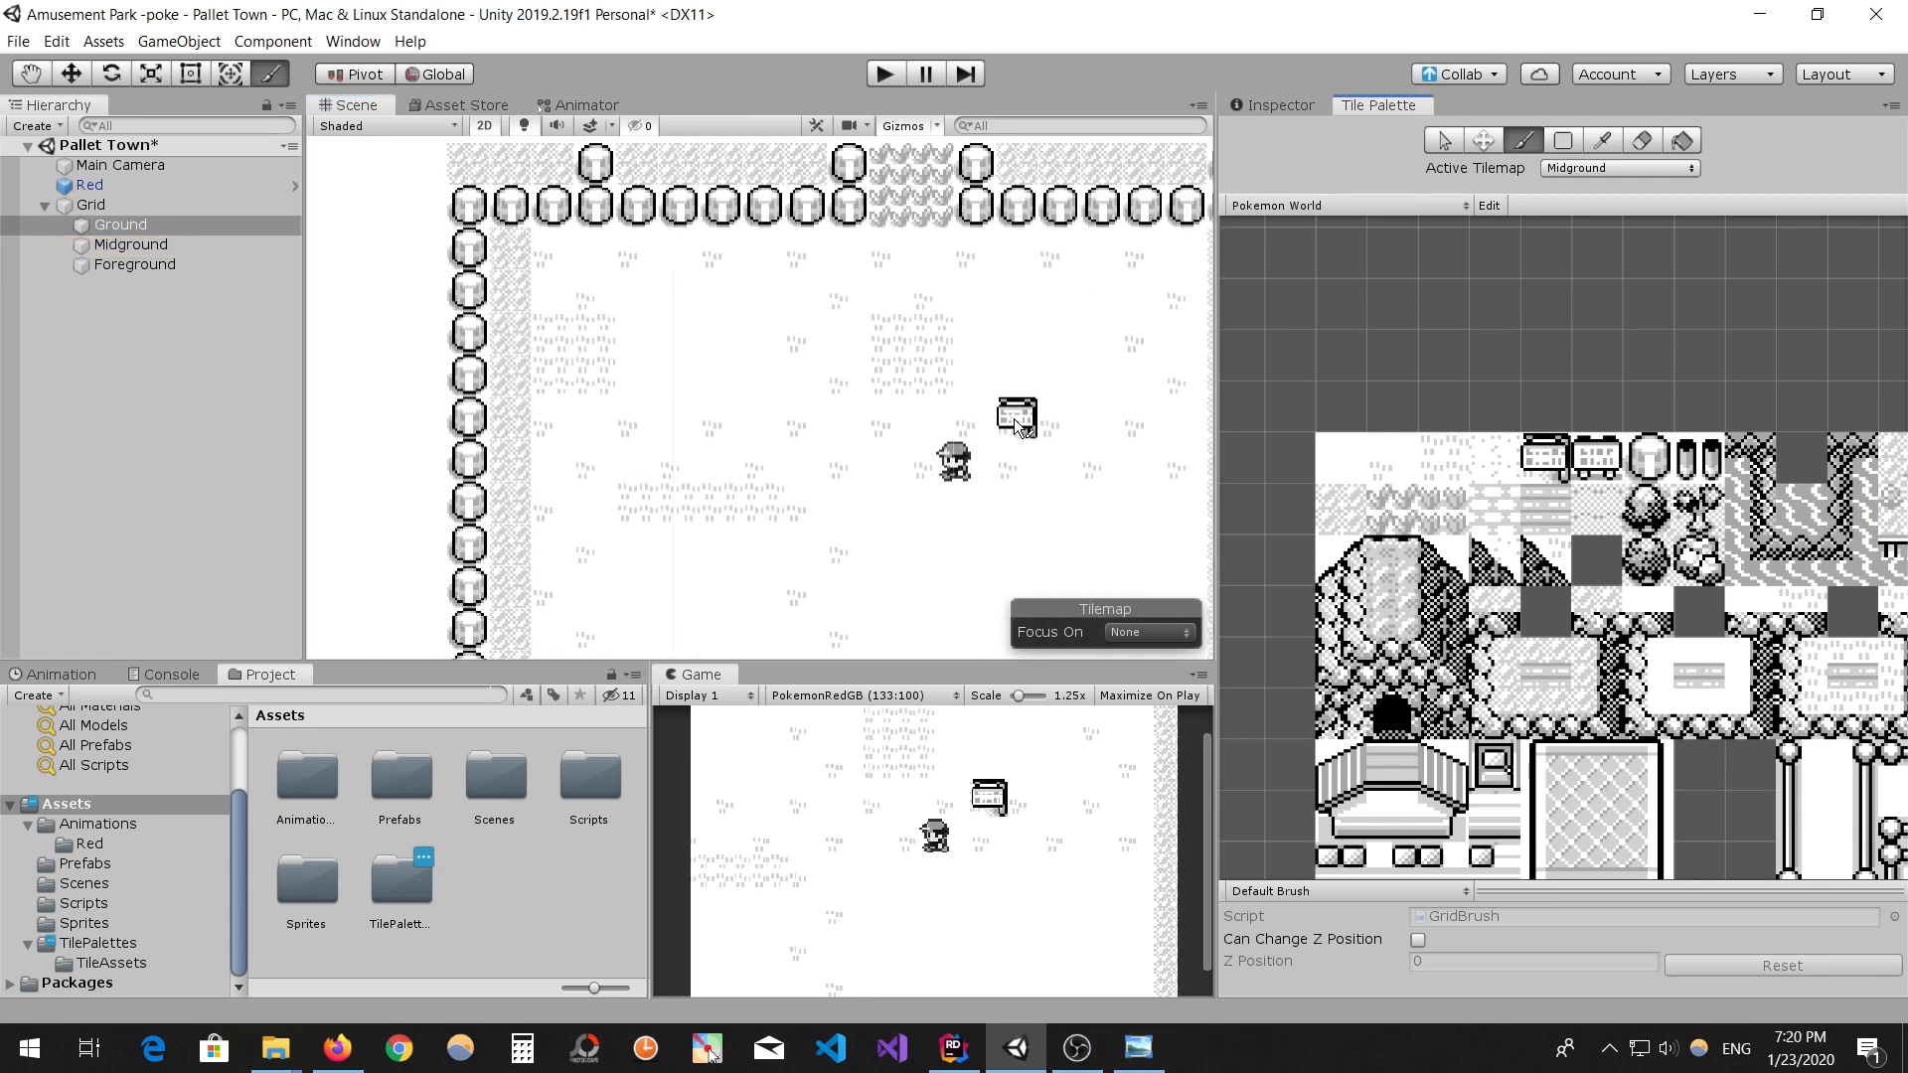
# - Place a signpost beside each upper house lot, and a row of short posts ending in a sign below the left lot
pyautogui.click(606, 391)
pyautogui.click(944, 393)
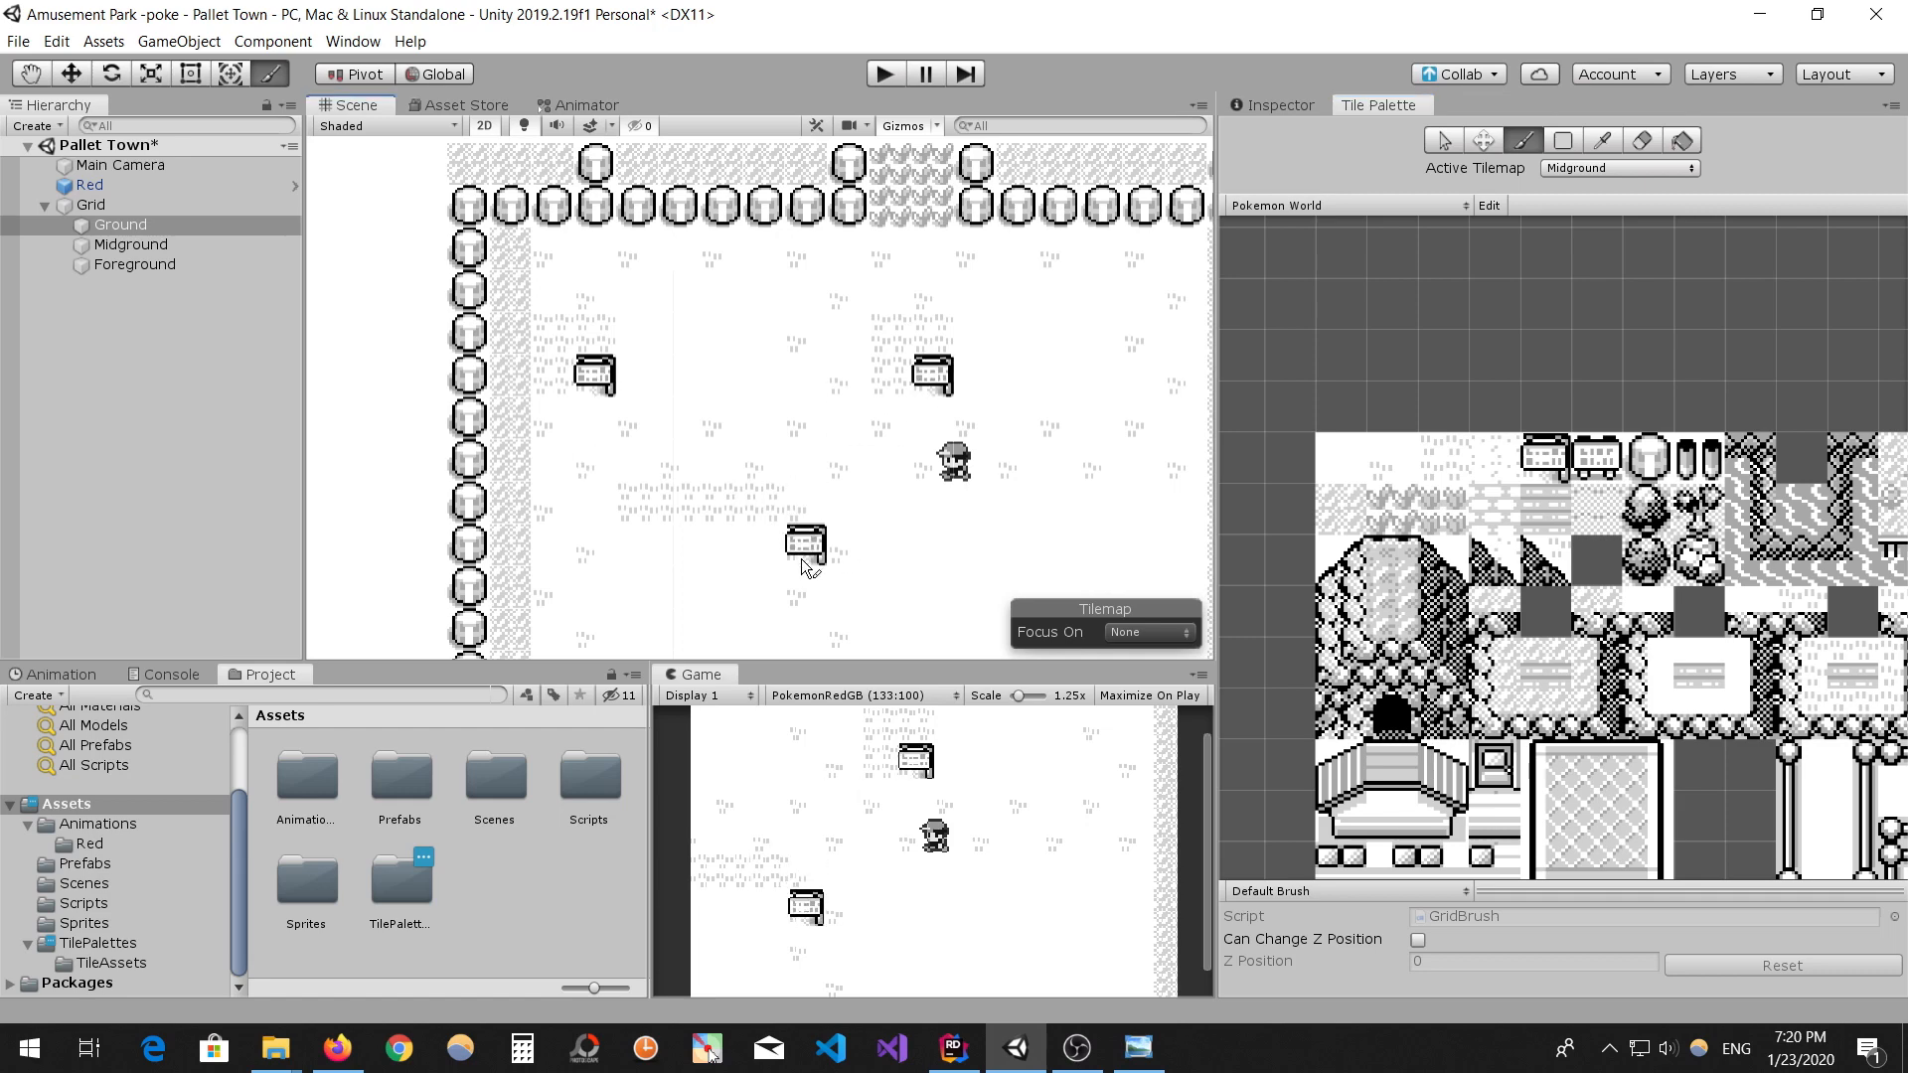
pyautogui.moveTo(736, 562); pyautogui.dragTo(648, 562)
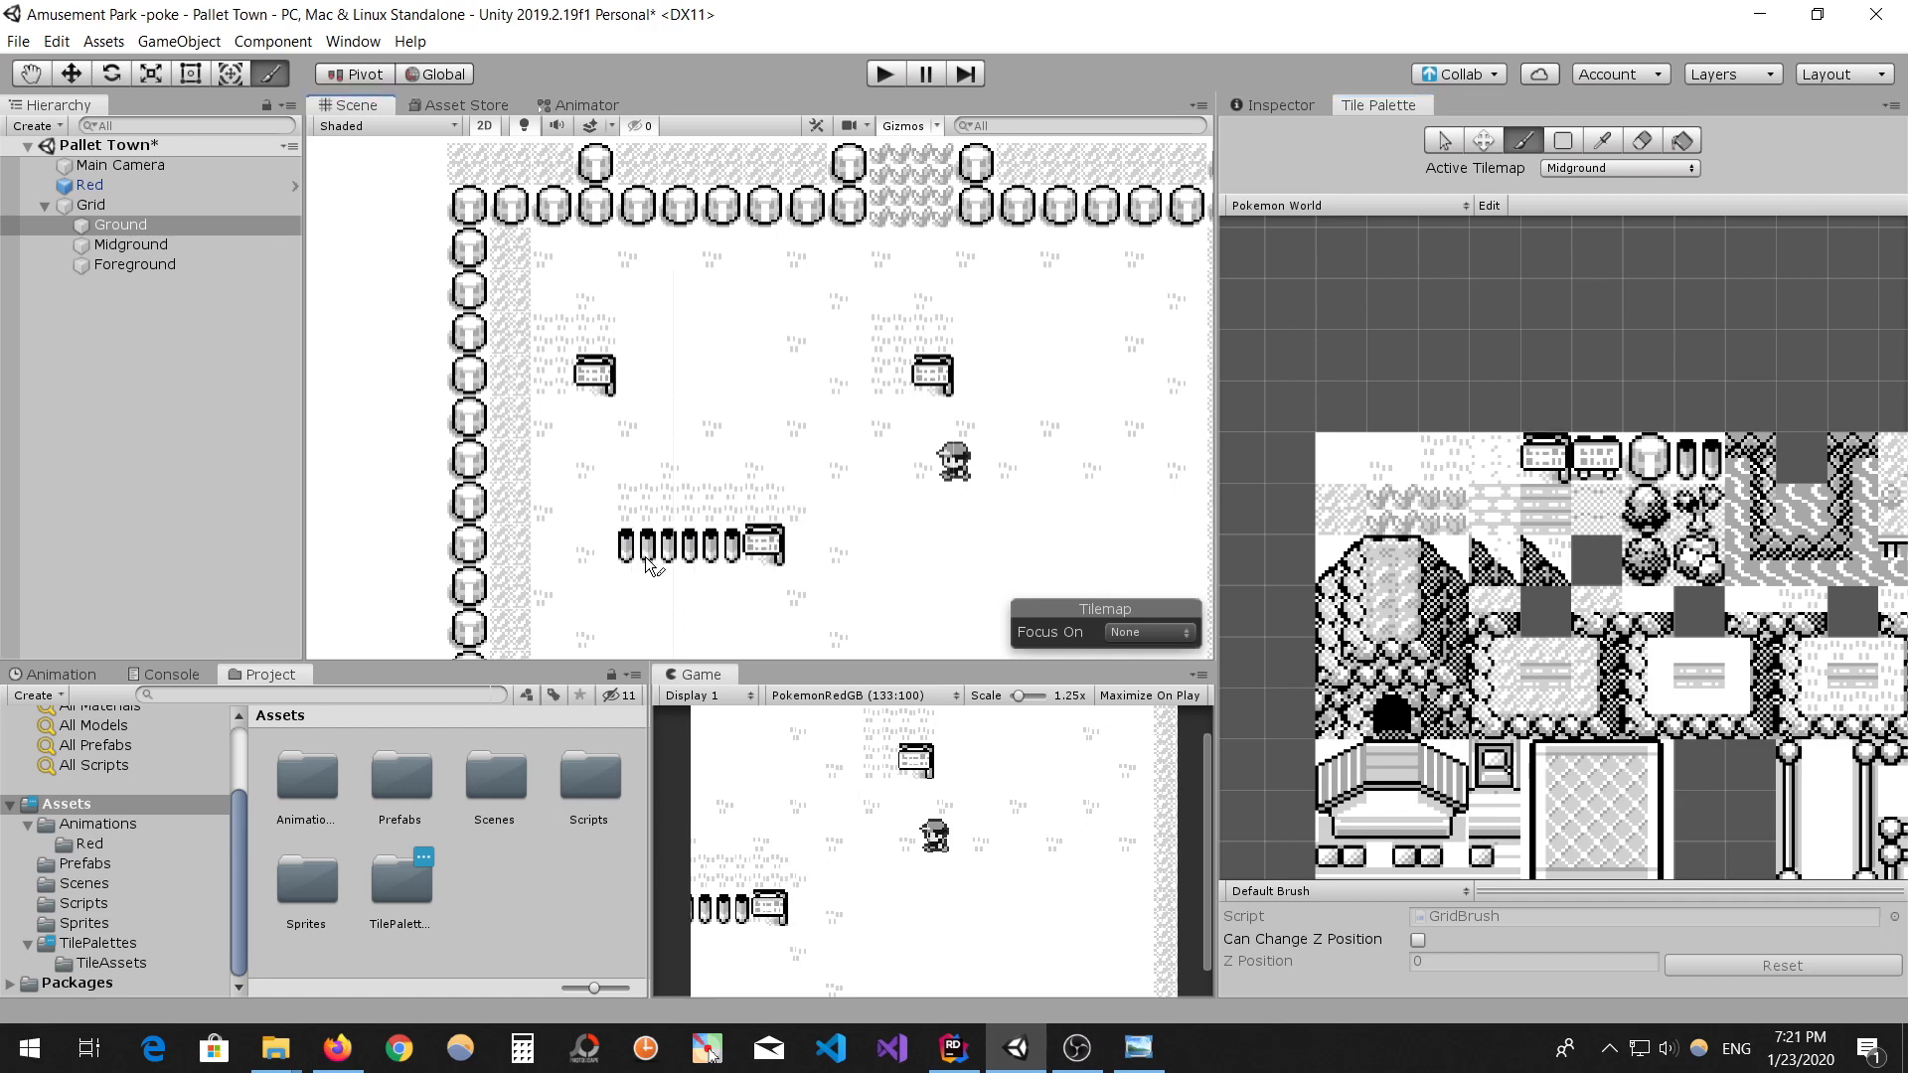
# - Make Ground the active tilemap and paint dense grass tiles around the lower-right area beside the pond
pyautogui.moveTo(954, 557); pyautogui.dragTo(849, 344, button='middle')
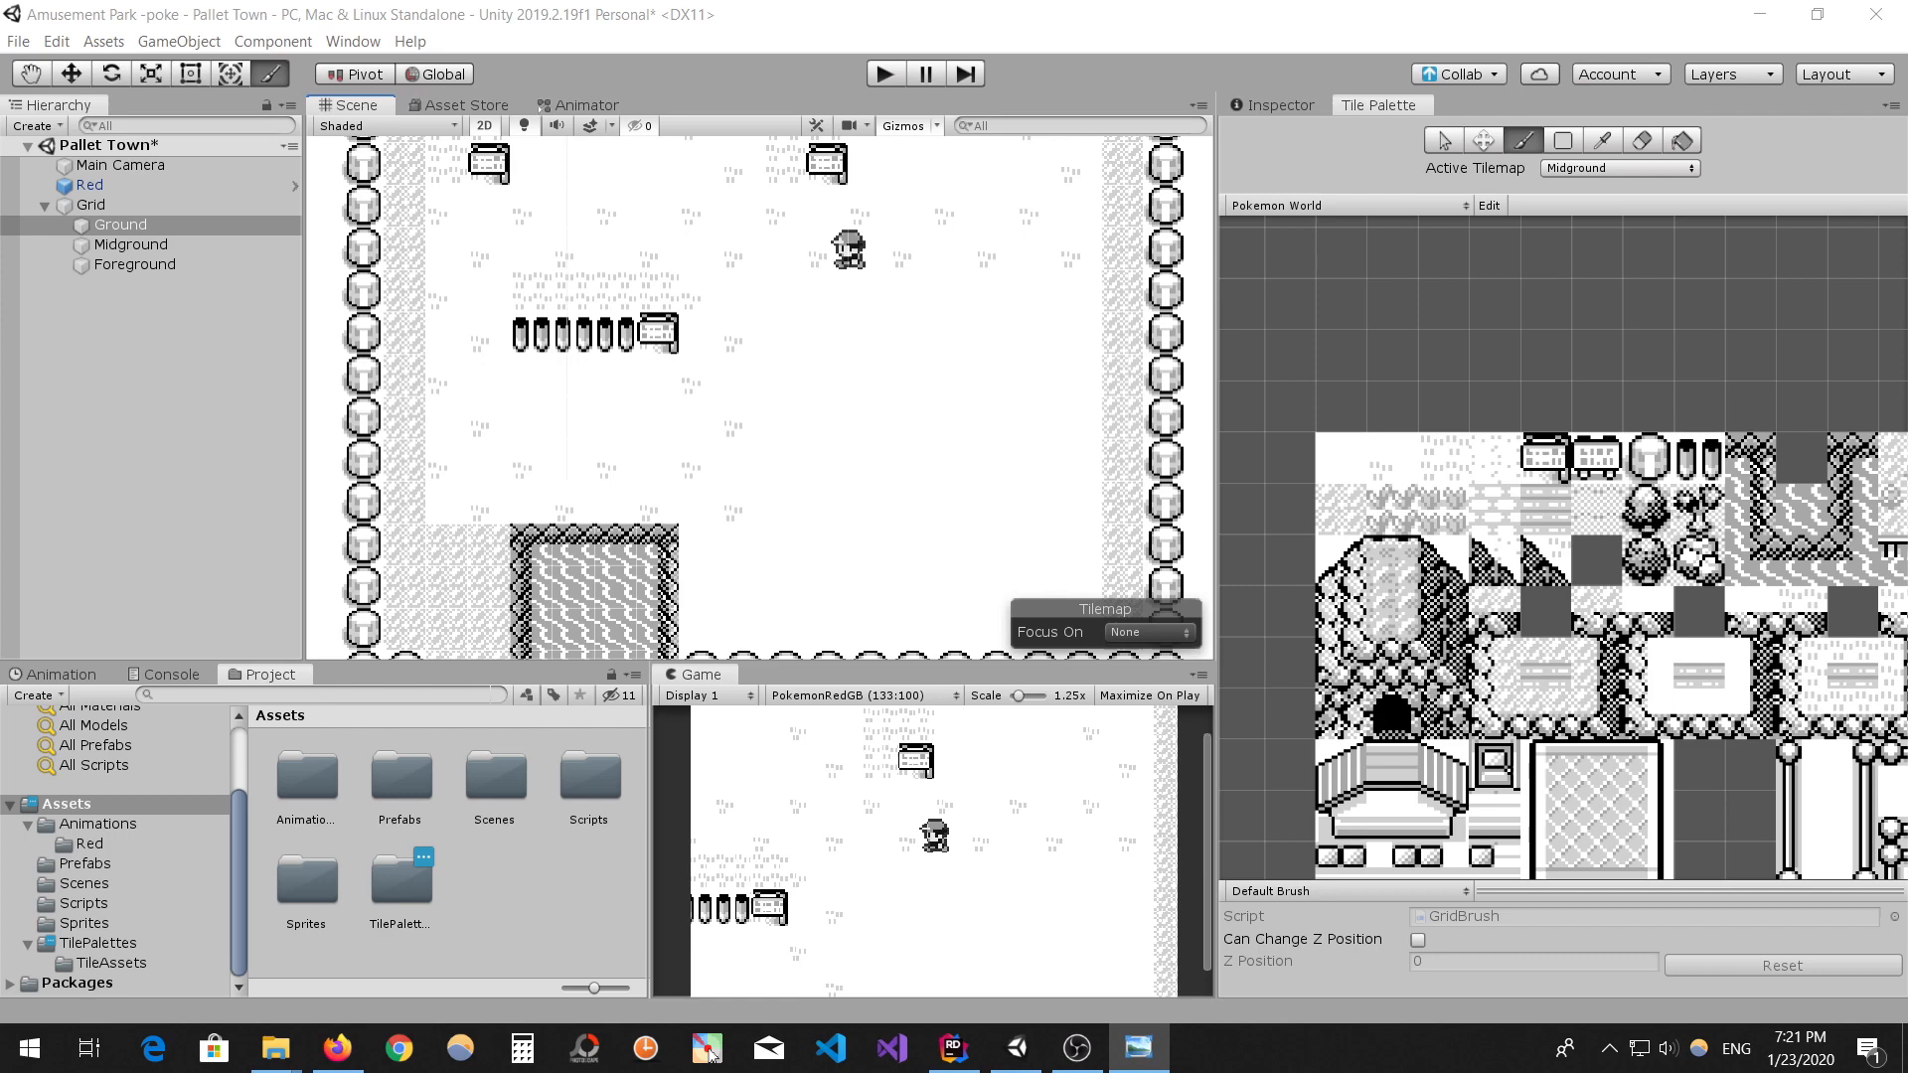
pyautogui.click(1447, 457)
pyautogui.click(1594, 169)
pyautogui.click(1595, 231)
pyautogui.click(1593, 171)
pyautogui.click(1593, 189)
pyautogui.moveTo(702, 545); pyautogui.dragTo(738, 576)
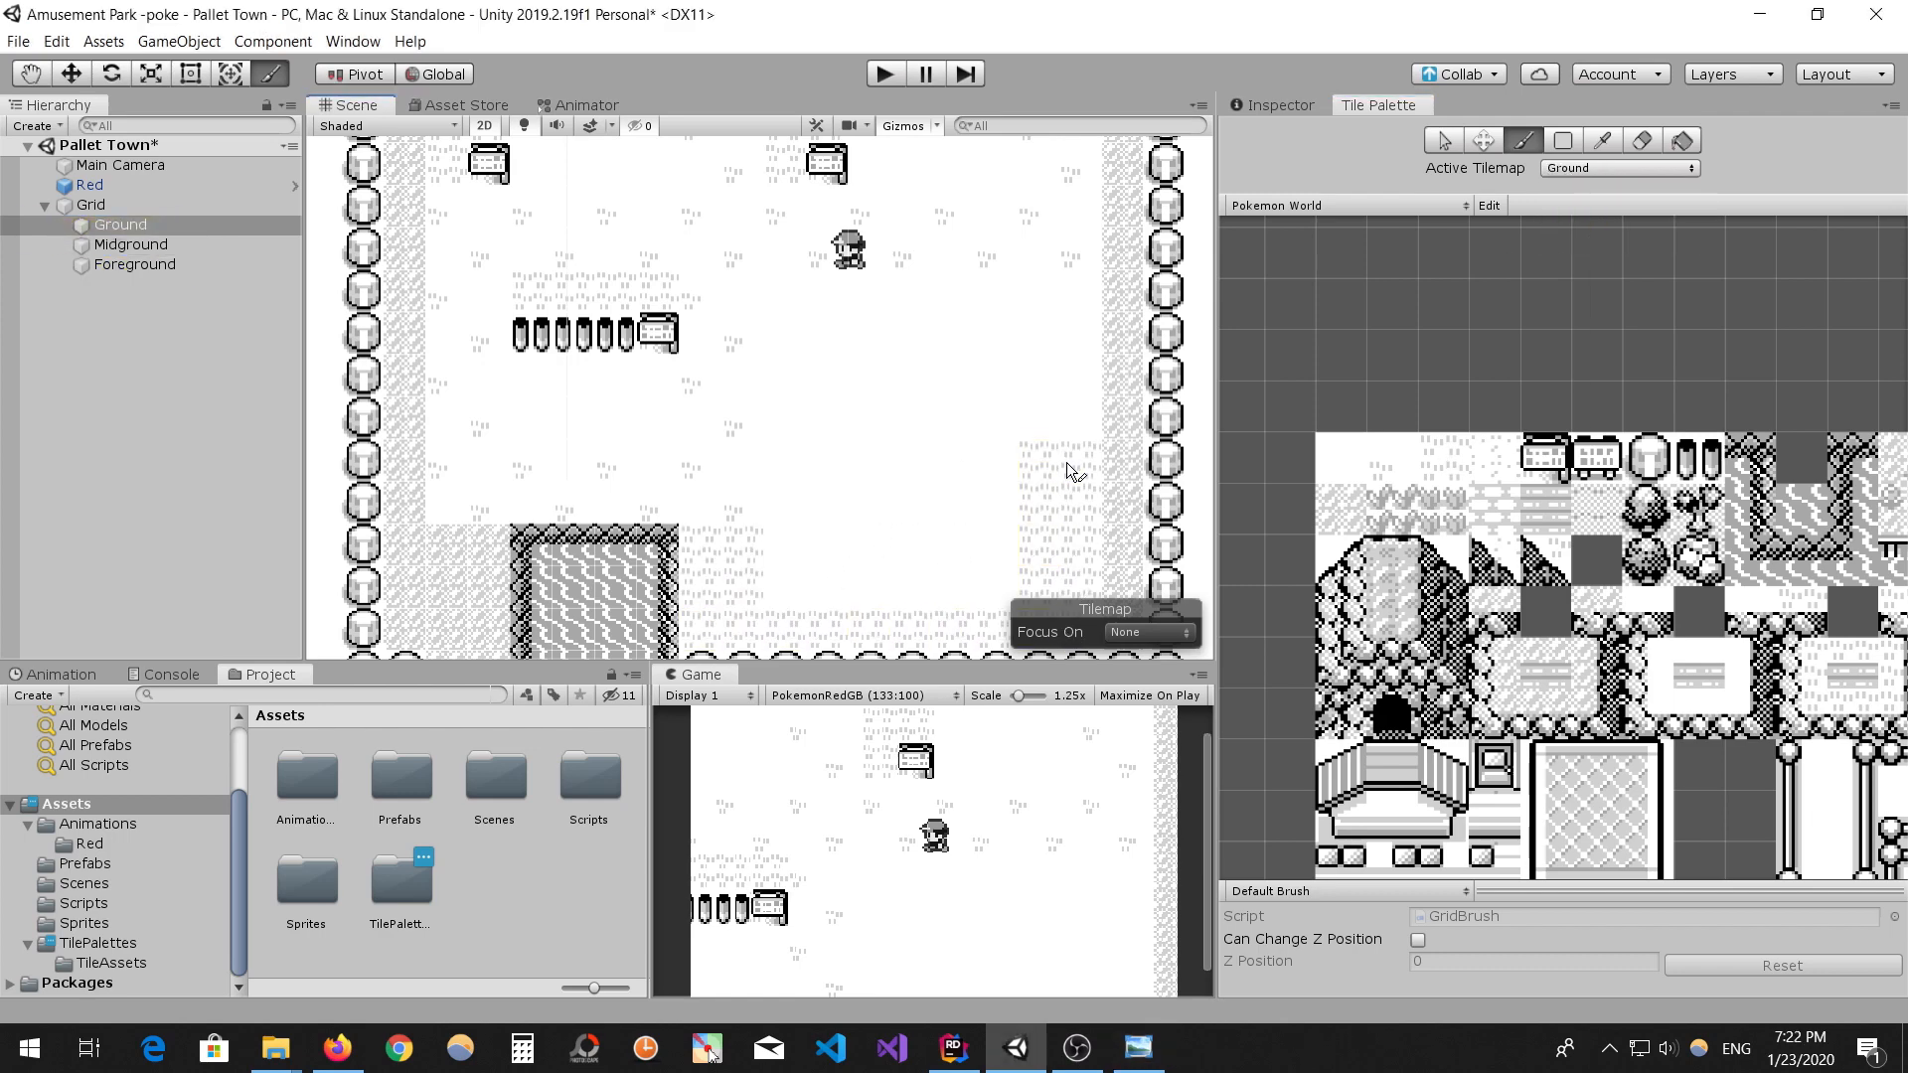
# - Paint a row of short posts with a sign in its middle across the lower-right grass on the Midground tilemap
pyautogui.moveTo(1154, 569); pyautogui.dragTo(1071, 470, button='middle')
pyautogui.click(1594, 169)
pyautogui.click(1592, 211)
pyautogui.click(1698, 458)
pyautogui.moveTo(730, 360)
pyautogui.mouseDown()
pyautogui.moveTo(703, 361)
pyautogui.moveTo(787, 403)
pyautogui.mouseUp()
pyautogui.click(1545, 457)
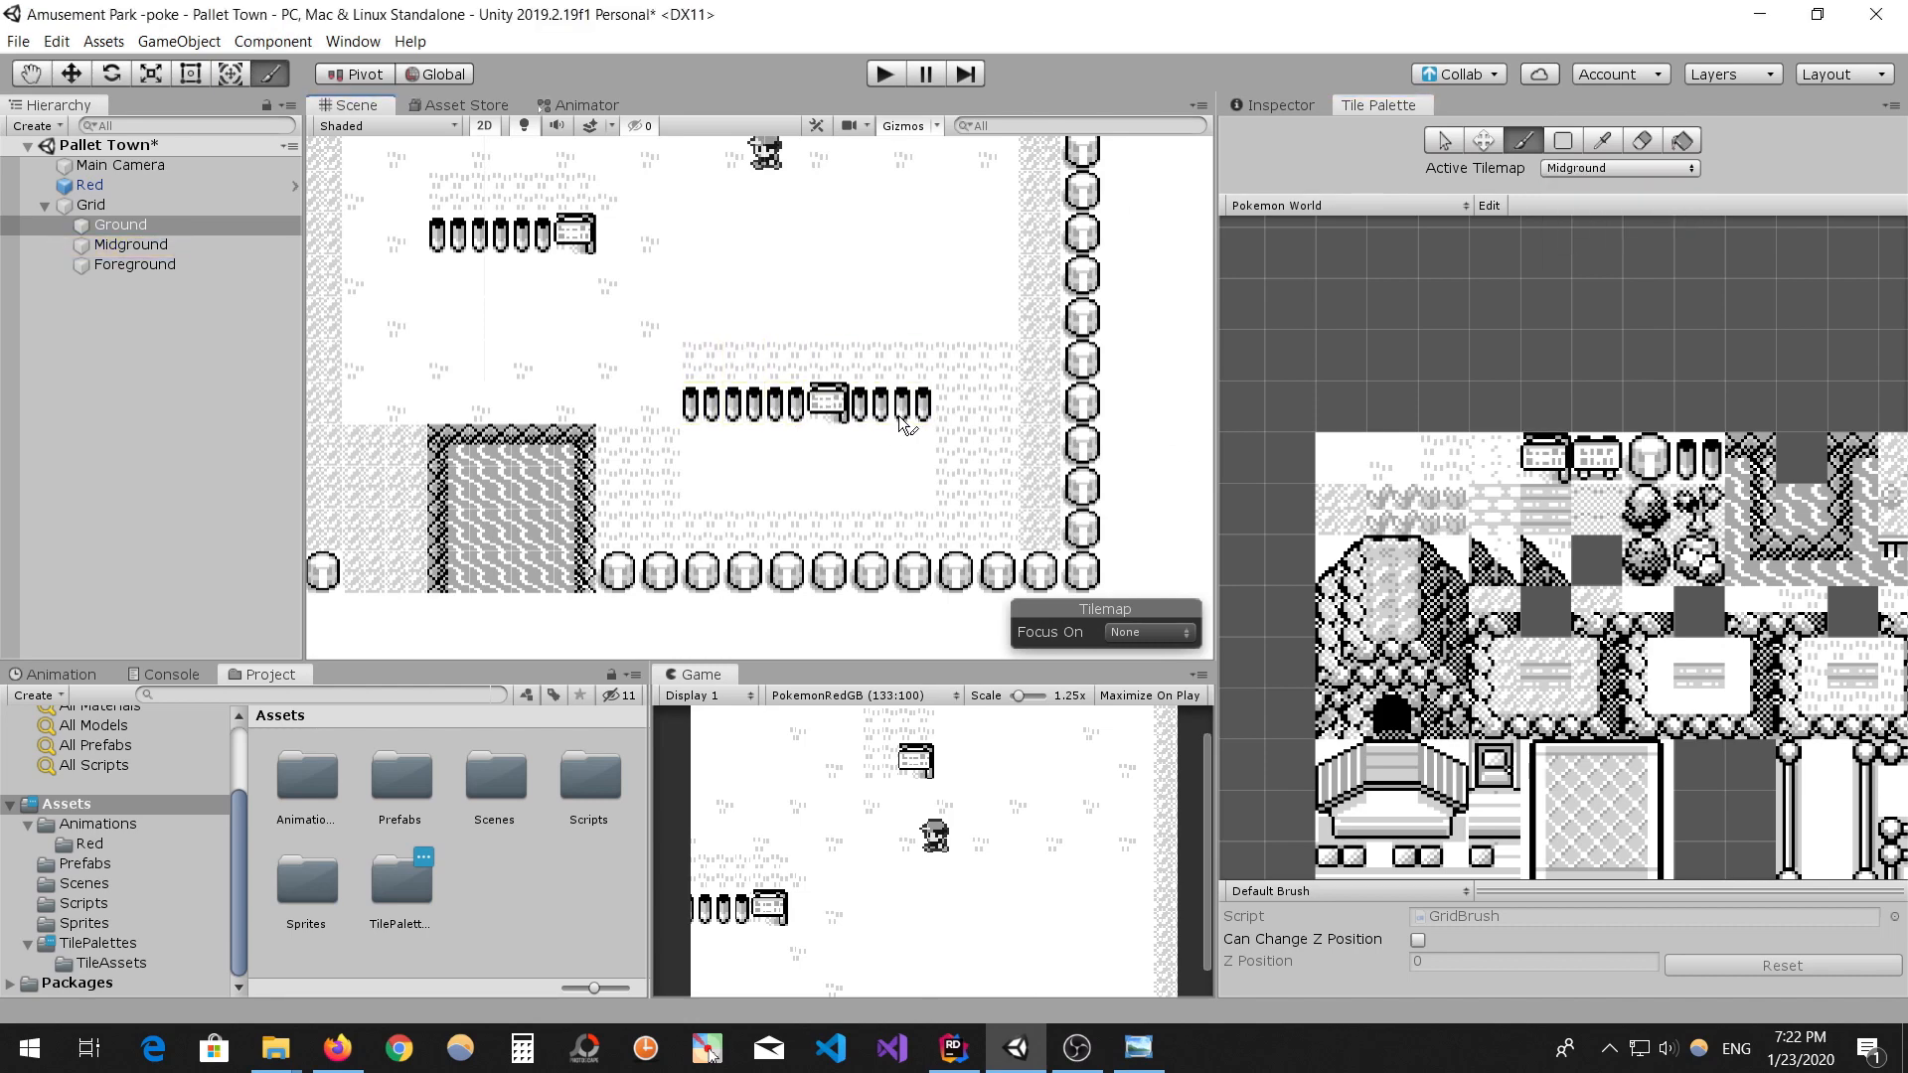
pyautogui.click(1341, 509)
pyautogui.moveTo(702, 447)
pyautogui.mouseDown()
pyautogui.moveTo(906, 457)
pyautogui.moveTo(725, 487)
pyautogui.mouseUp()
pyautogui.click(1642, 140)
pyautogui.moveTo(701, 467)
pyautogui.mouseDown()
pyautogui.moveTo(735, 443)
pyautogui.moveTo(912, 485)
pyautogui.moveTo(695, 501)
pyautogui.mouseUp()
# - Make Ground the active tilemap and paint flower patches beneath the two rows of short posts
pyautogui.click(1618, 169)
pyautogui.click(1594, 190)
pyautogui.click(1524, 140)
pyautogui.moveTo(449, 277)
pyautogui.mouseDown()
pyautogui.moveTo(574, 280)
pyautogui.moveTo(455, 320)
pyautogui.mouseUp()
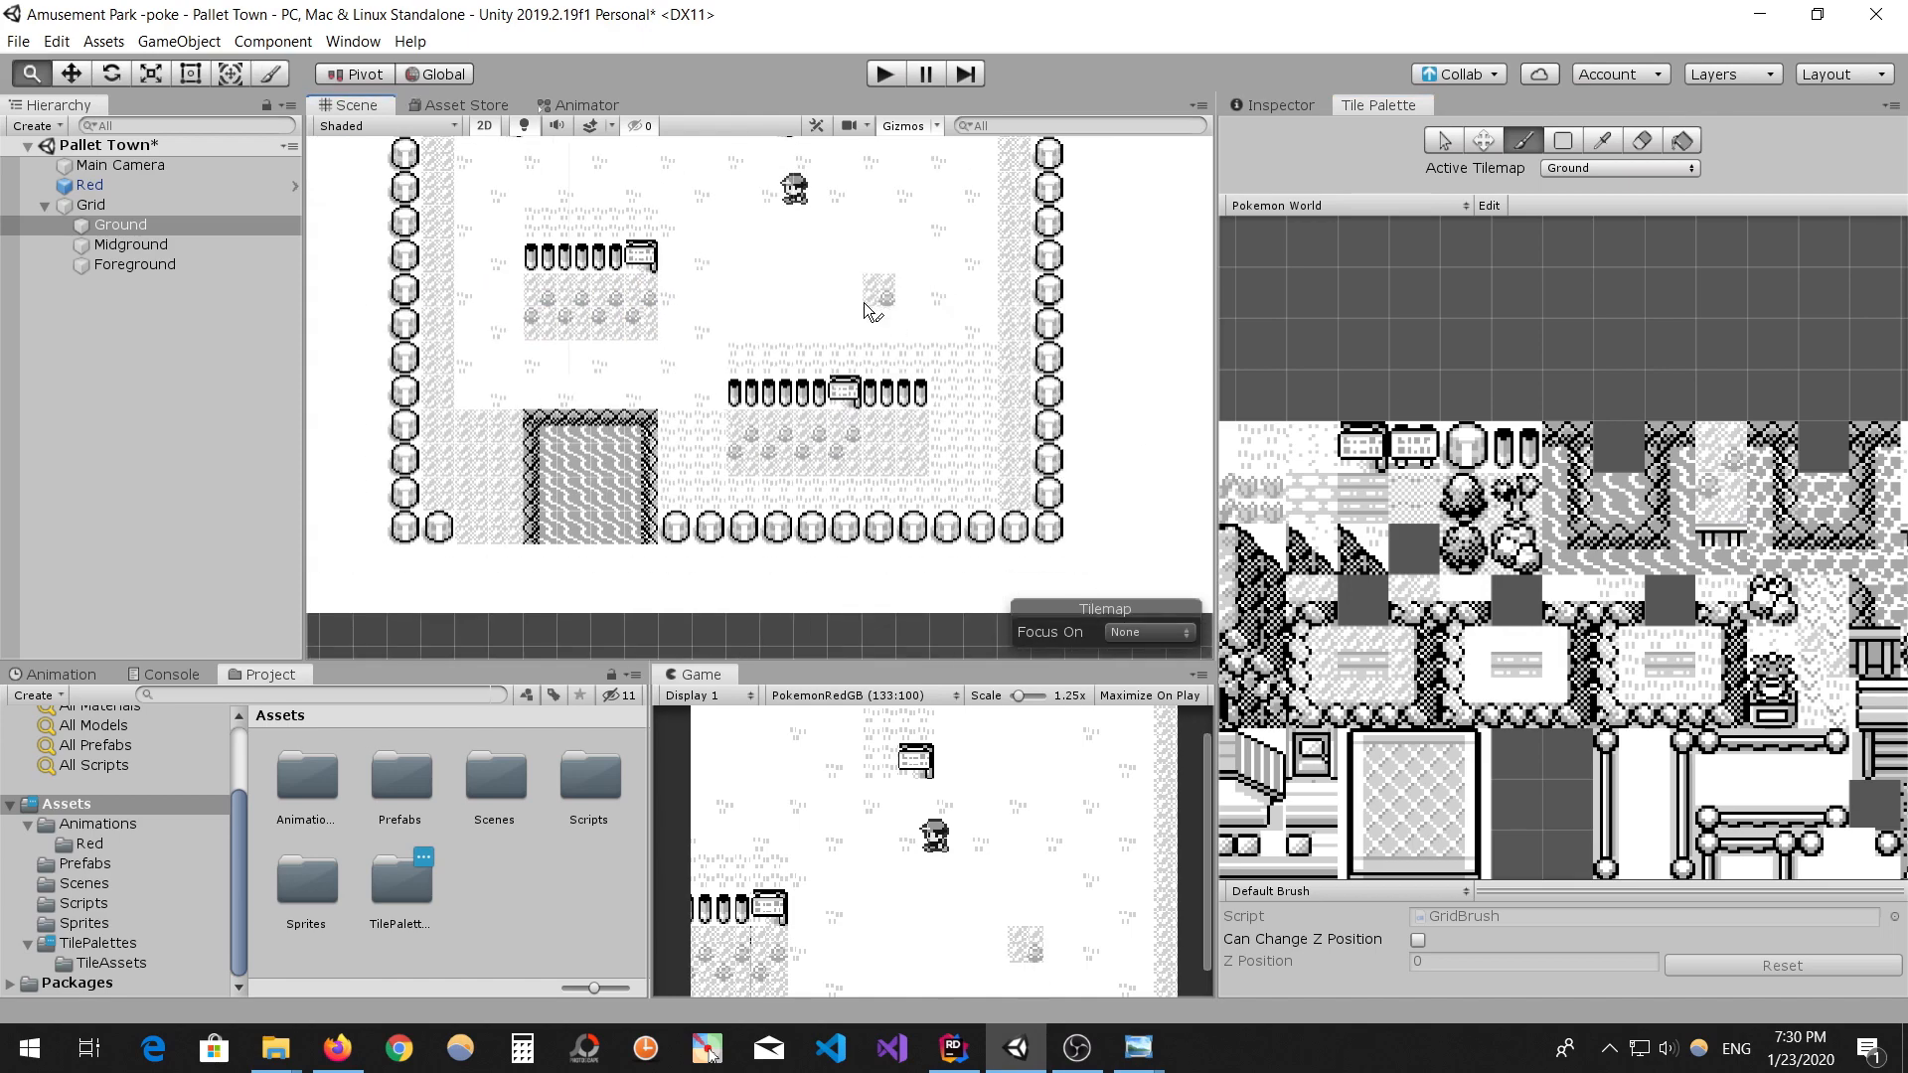
# - Make Foreground the active tilemap and paint the large lower-right building's roof and windowed front wall tiles
pyautogui.scroll(-3, 1028, 438)
pyautogui.scroll(2, 1582, 655)
pyautogui.moveTo(1582, 656); pyautogui.dragTo(1587, 393, button='middle')
pyautogui.click(1620, 168)
pyautogui.click(1590, 225)
pyautogui.click(760, 385)
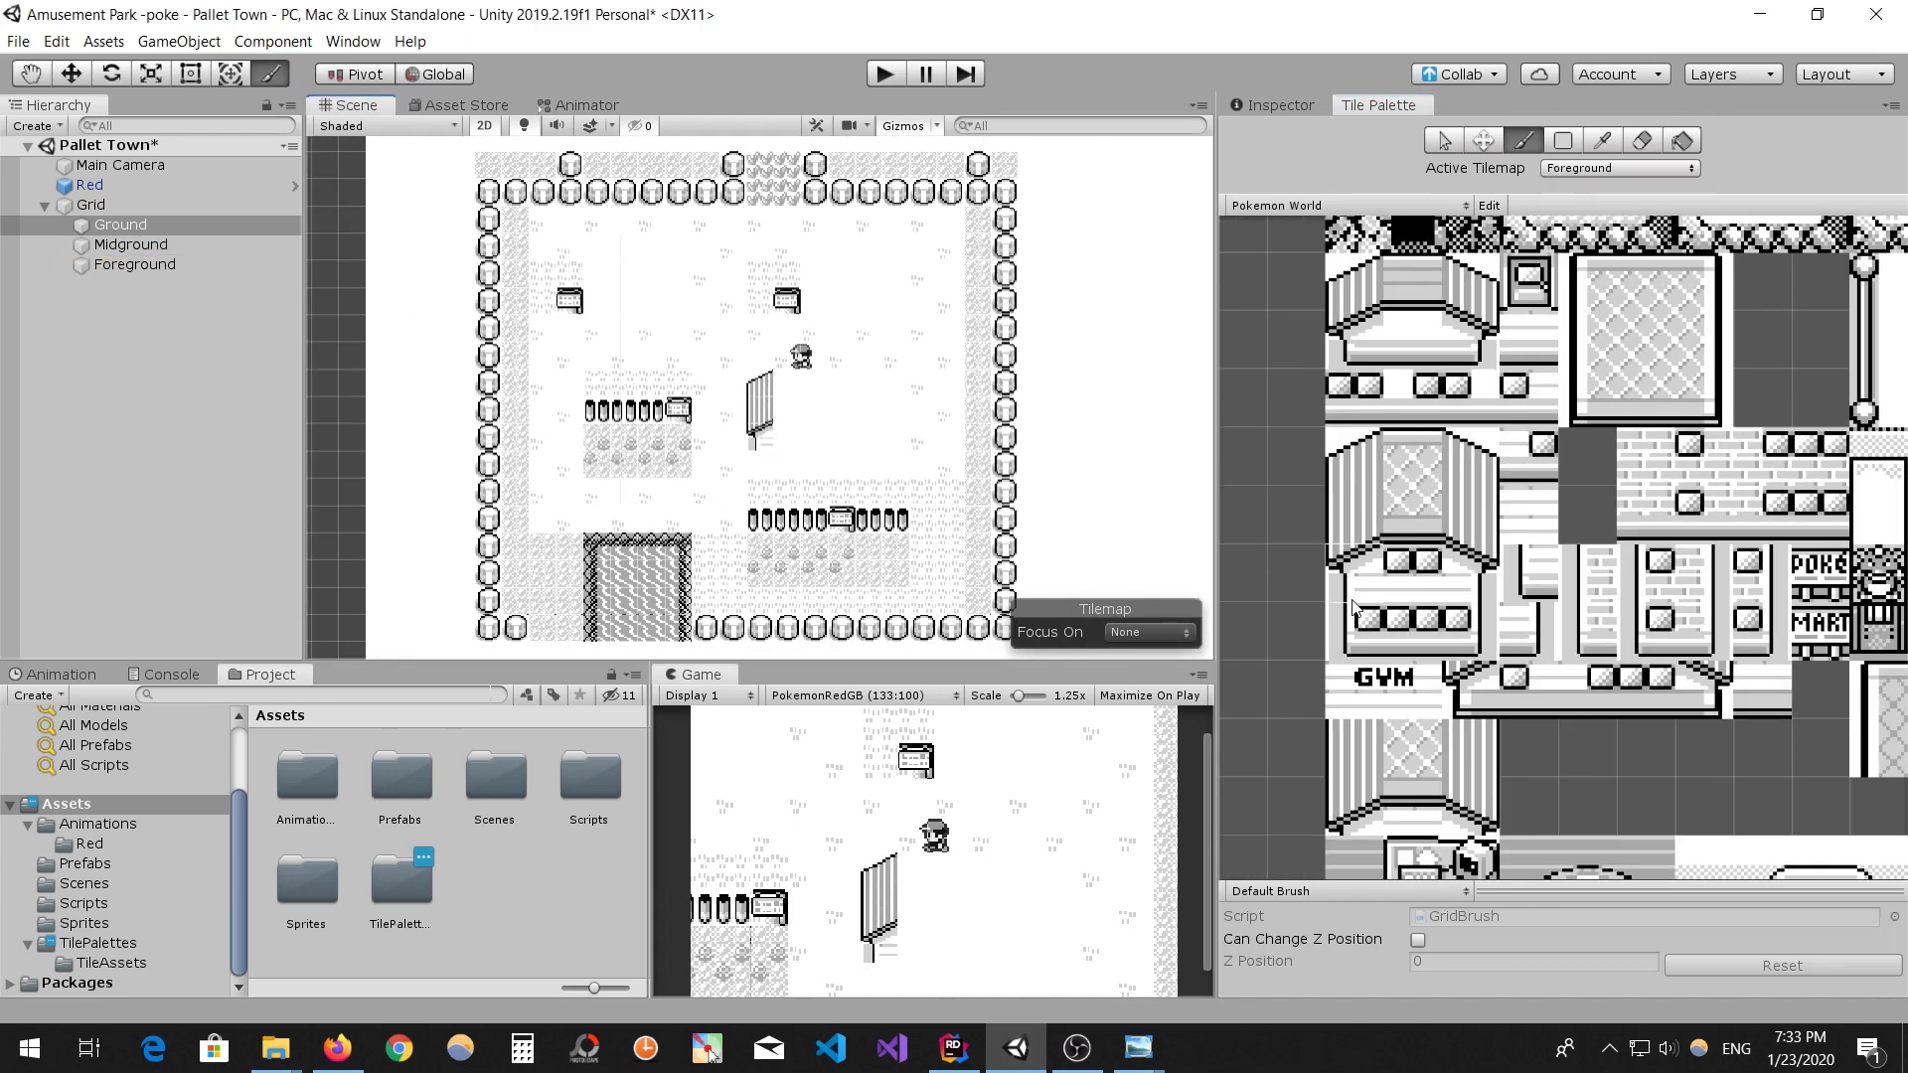
pyautogui.moveTo(800, 467)
pyautogui.mouseDown()
pyautogui.moveTo(795, 408)
pyautogui.moveTo(894, 388)
pyautogui.moveTo(899, 468)
pyautogui.moveTo(840, 471)
pyautogui.mouseUp()
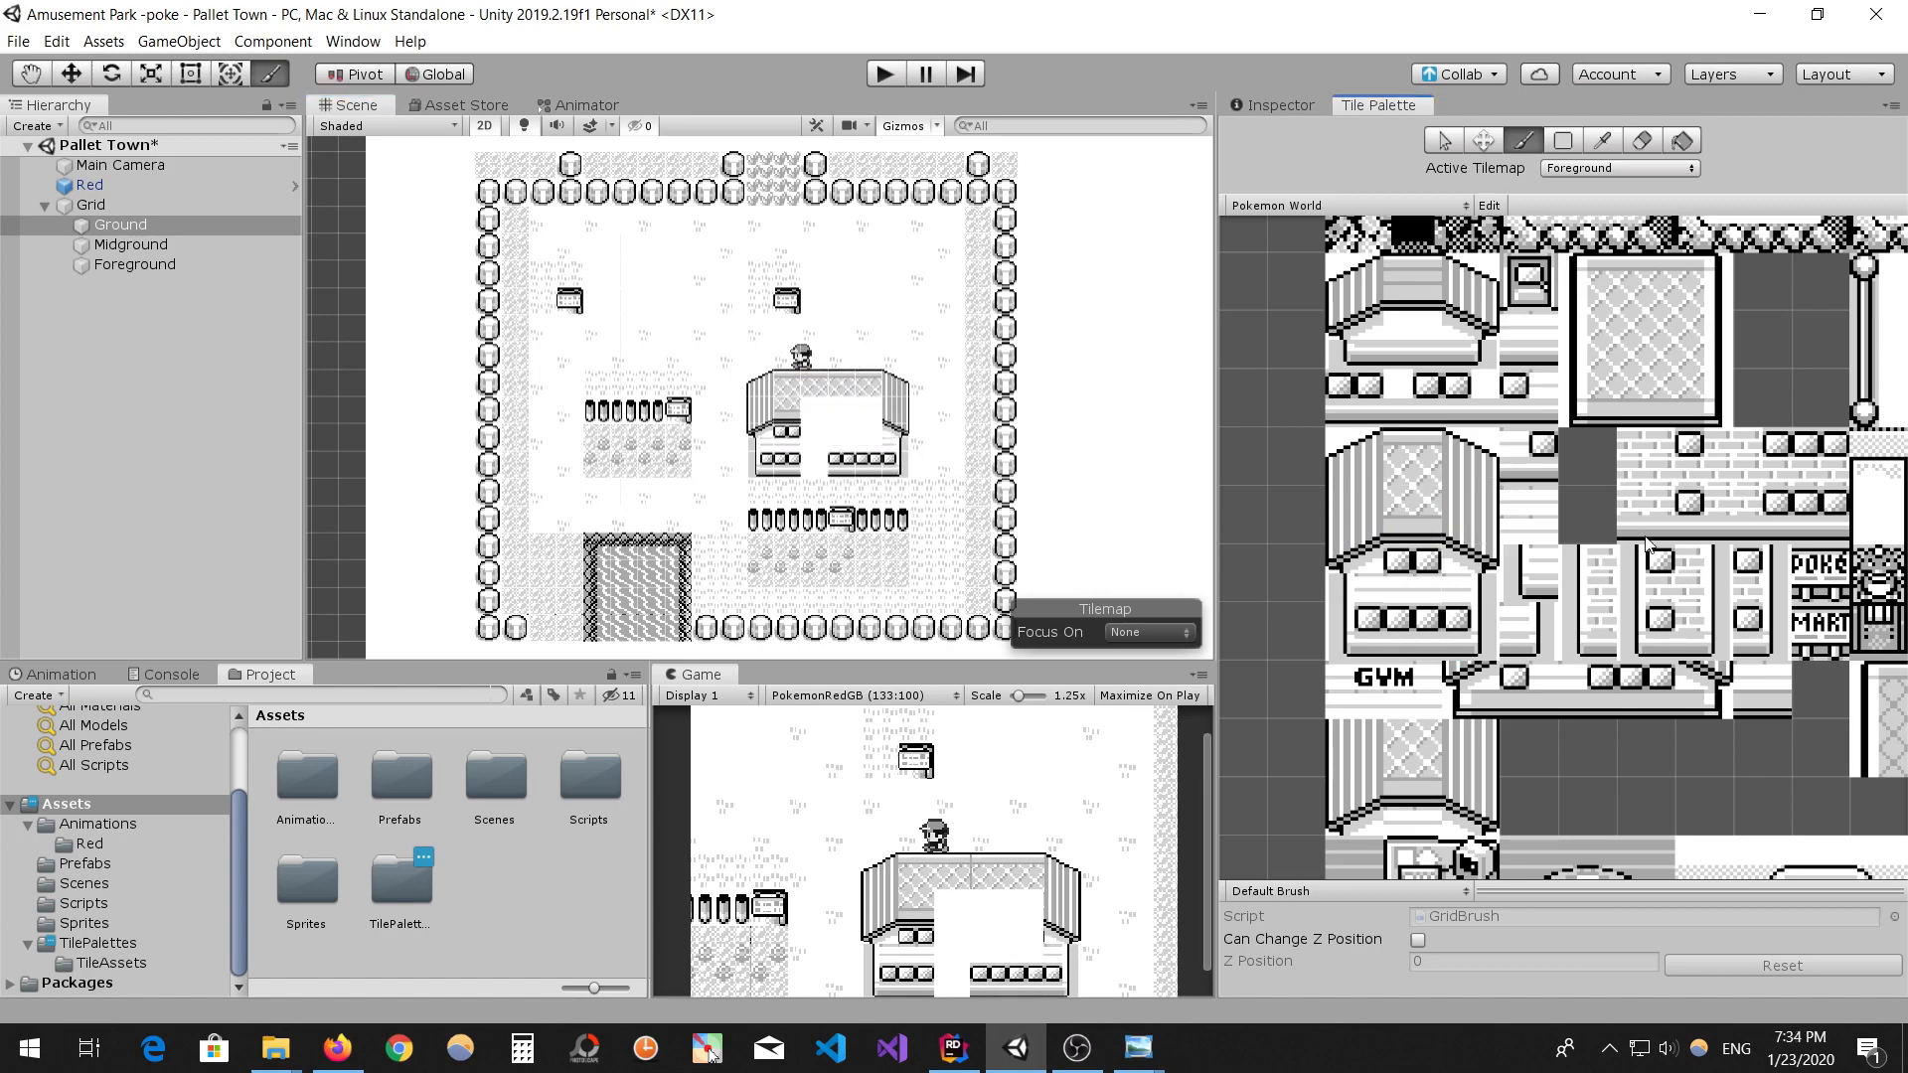
# - Complete the large building with the remaining roof, brick wall, window and door tiles
pyautogui.scroll(-1, 1646, 544)
pyautogui.moveTo(1646, 544); pyautogui.dragTo(1532, 667, button='middle')
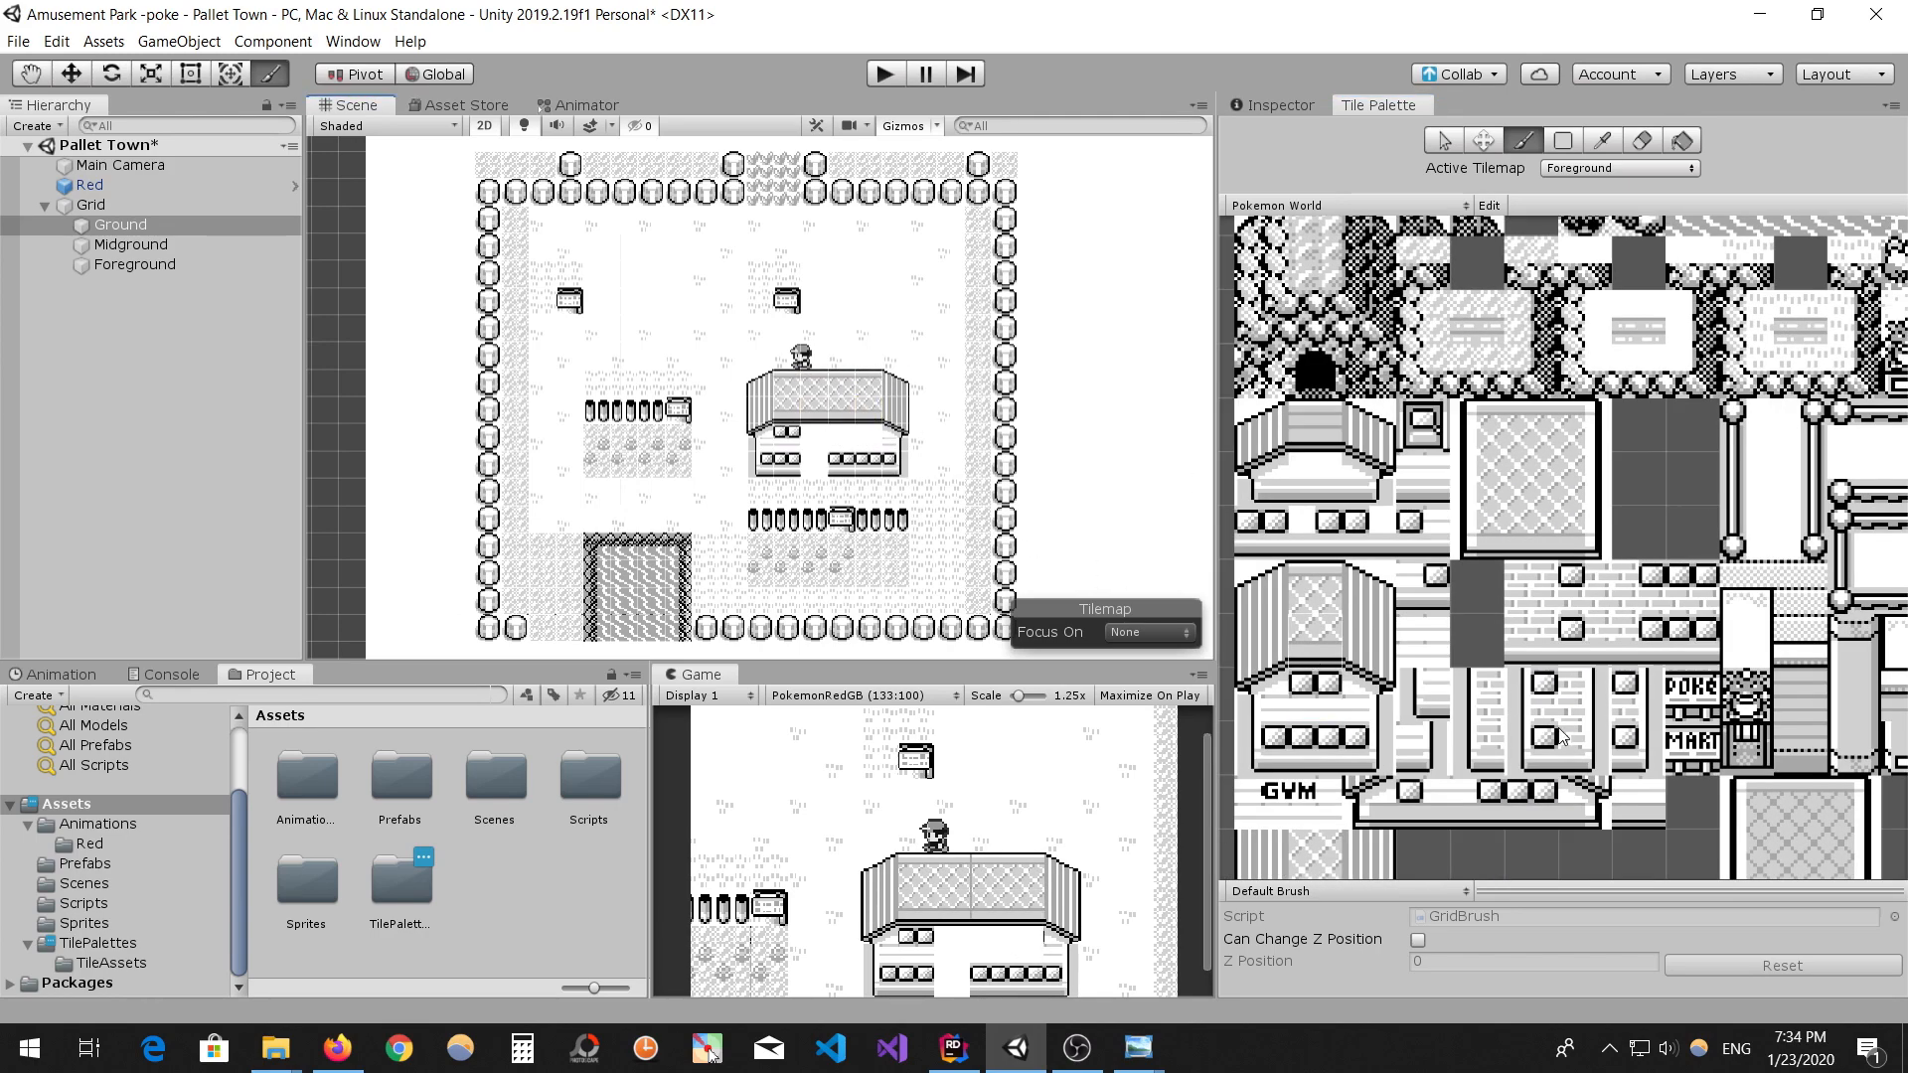
pyautogui.scroll(-1, 1560, 736)
pyautogui.moveTo(1560, 735); pyautogui.dragTo(1621, 668, button='middle')
pyautogui.scroll(3, 874, 479)
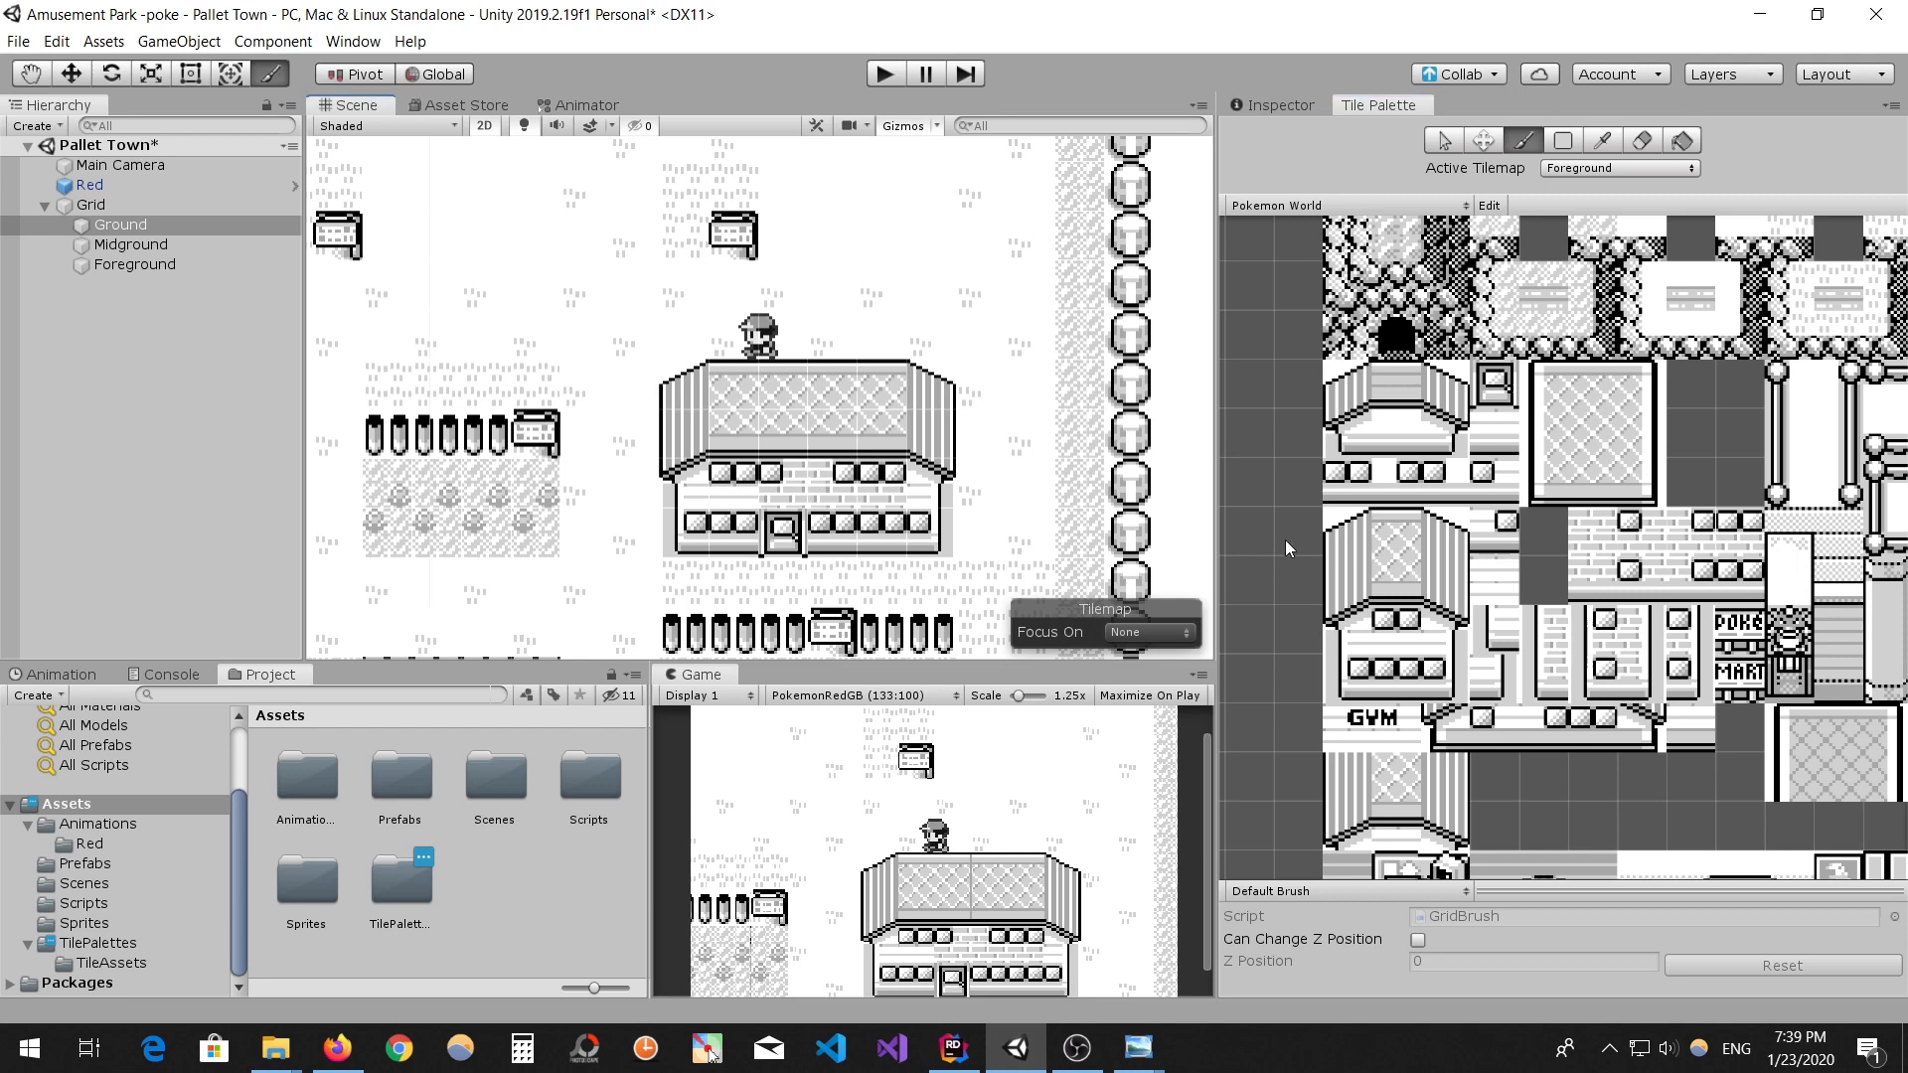
pyautogui.click(931, 485)
# - Place the upper-right house's door next to its sign and start its walls with window and upper-floor tiles
pyautogui.click(1494, 385)
pyautogui.scroll(2, 795, 397)
pyautogui.moveTo(795, 348); pyautogui.dragTo(667, 510, button='middle')
pyautogui.click(707, 383)
pyautogui.click(1494, 483)
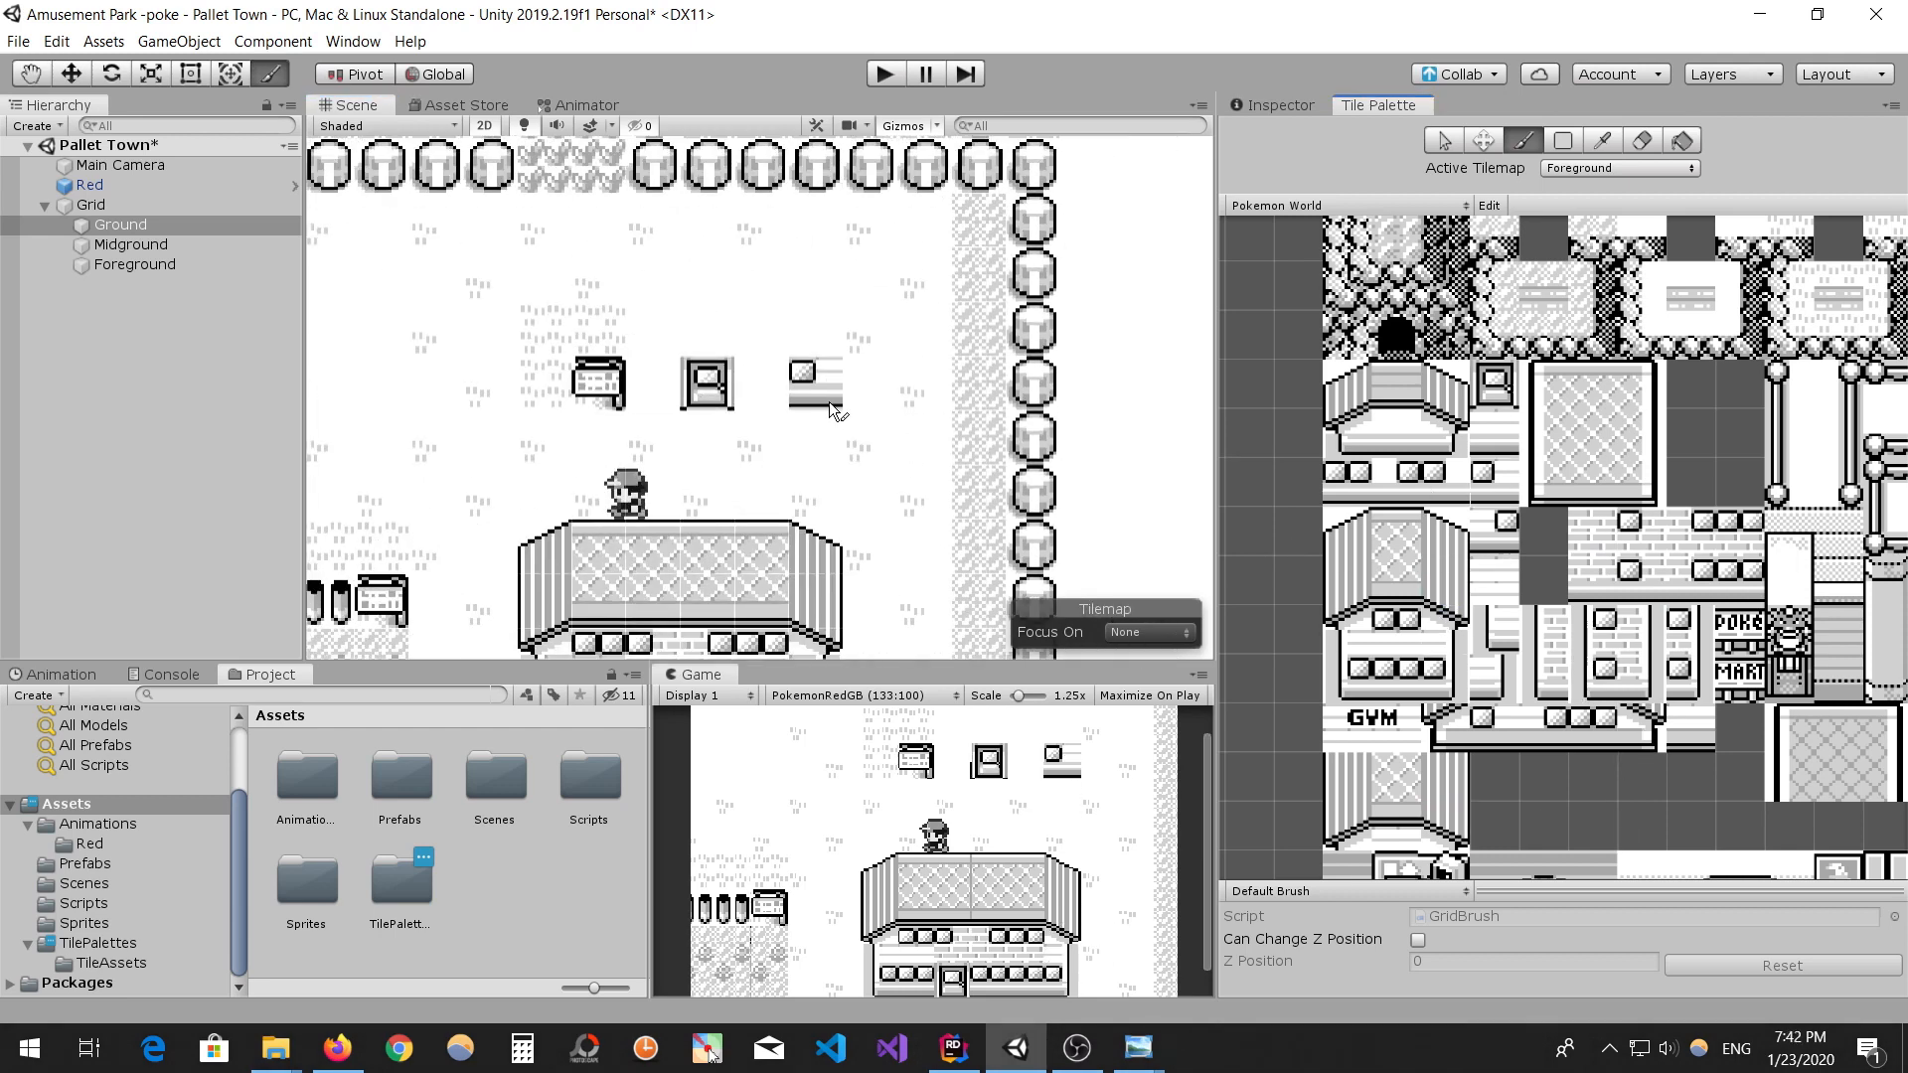
pyautogui.moveTo(664, 390)
pyautogui.mouseDown()
pyautogui.moveTo(736, 388)
pyautogui.moveTo(811, 334)
pyautogui.mouseUp()
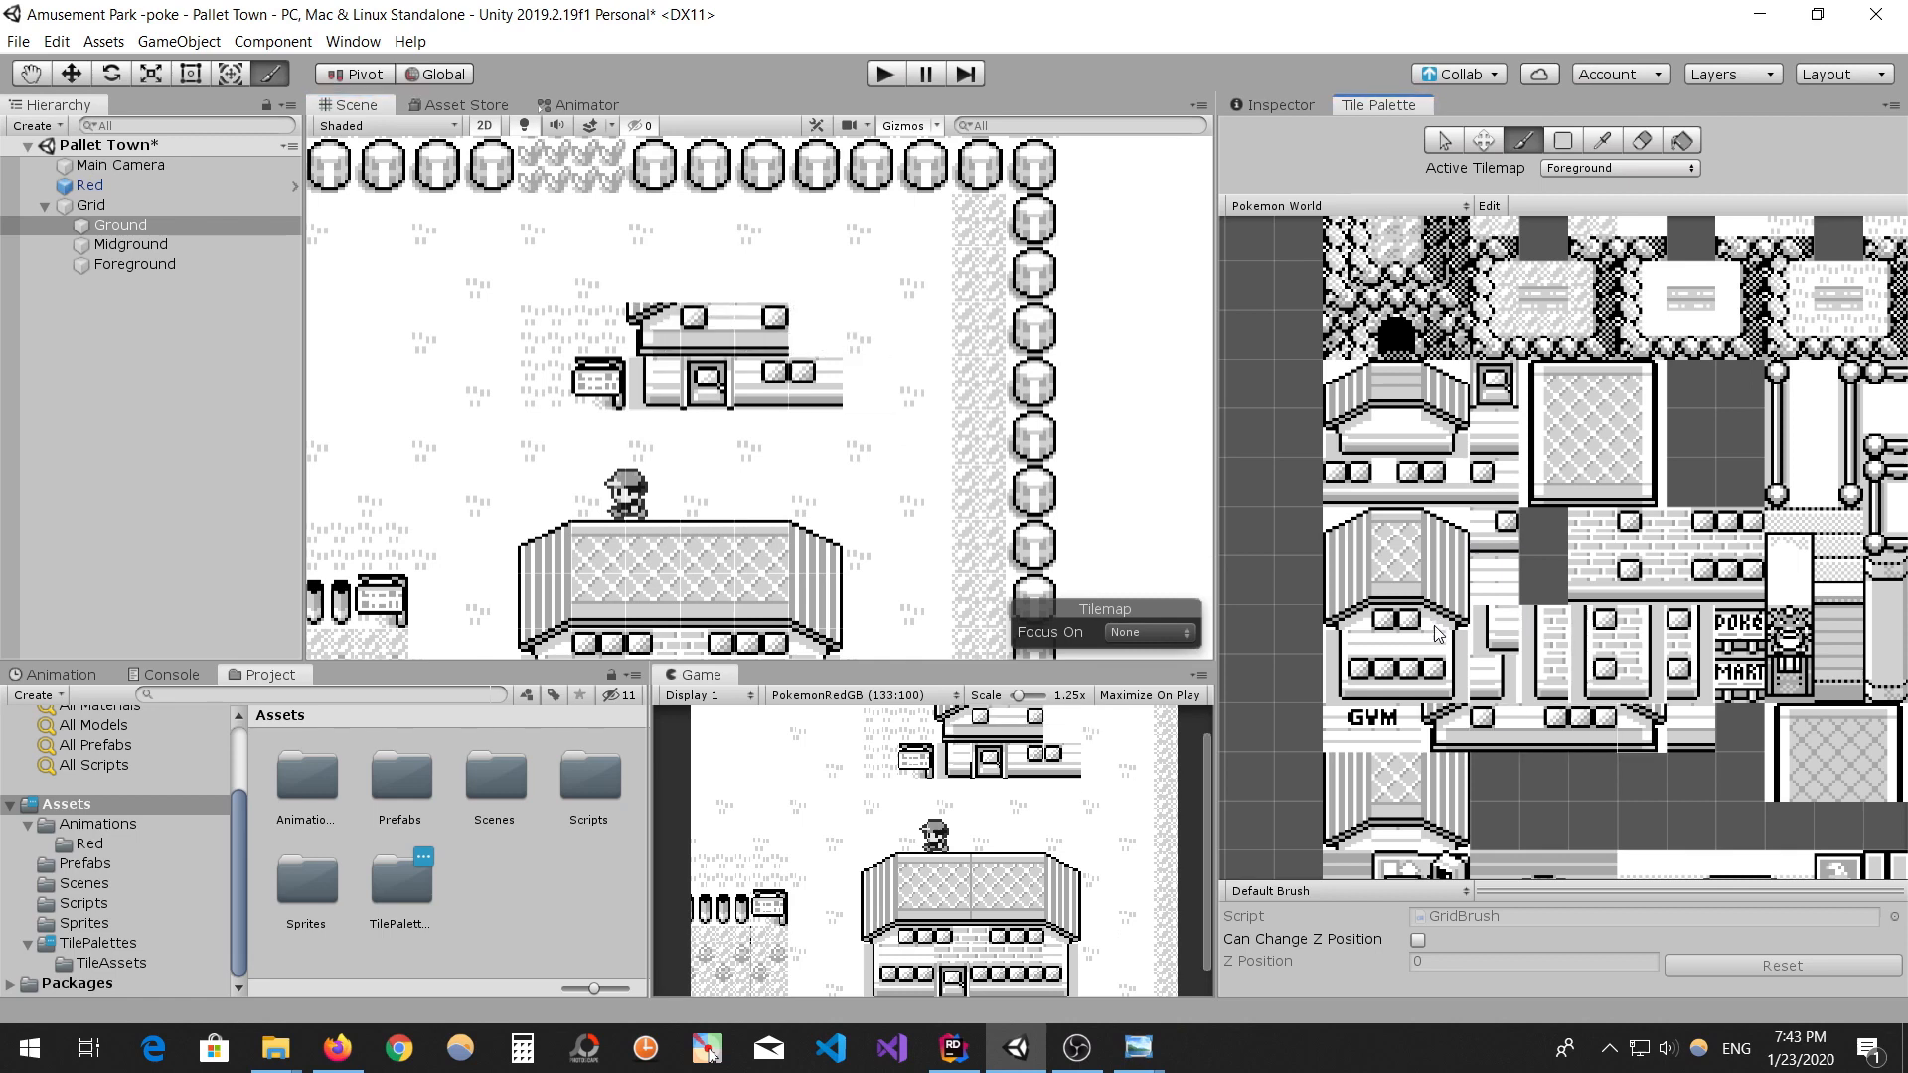
# - Add the remaining wall and window tiles to the upper-right house's two floors
pyautogui.click(815, 383)
pyautogui.click(1348, 483)
pyautogui.click(762, 330)
pyautogui.click(1592, 728)
pyautogui.click(761, 330)
pyautogui.click(1641, 728)
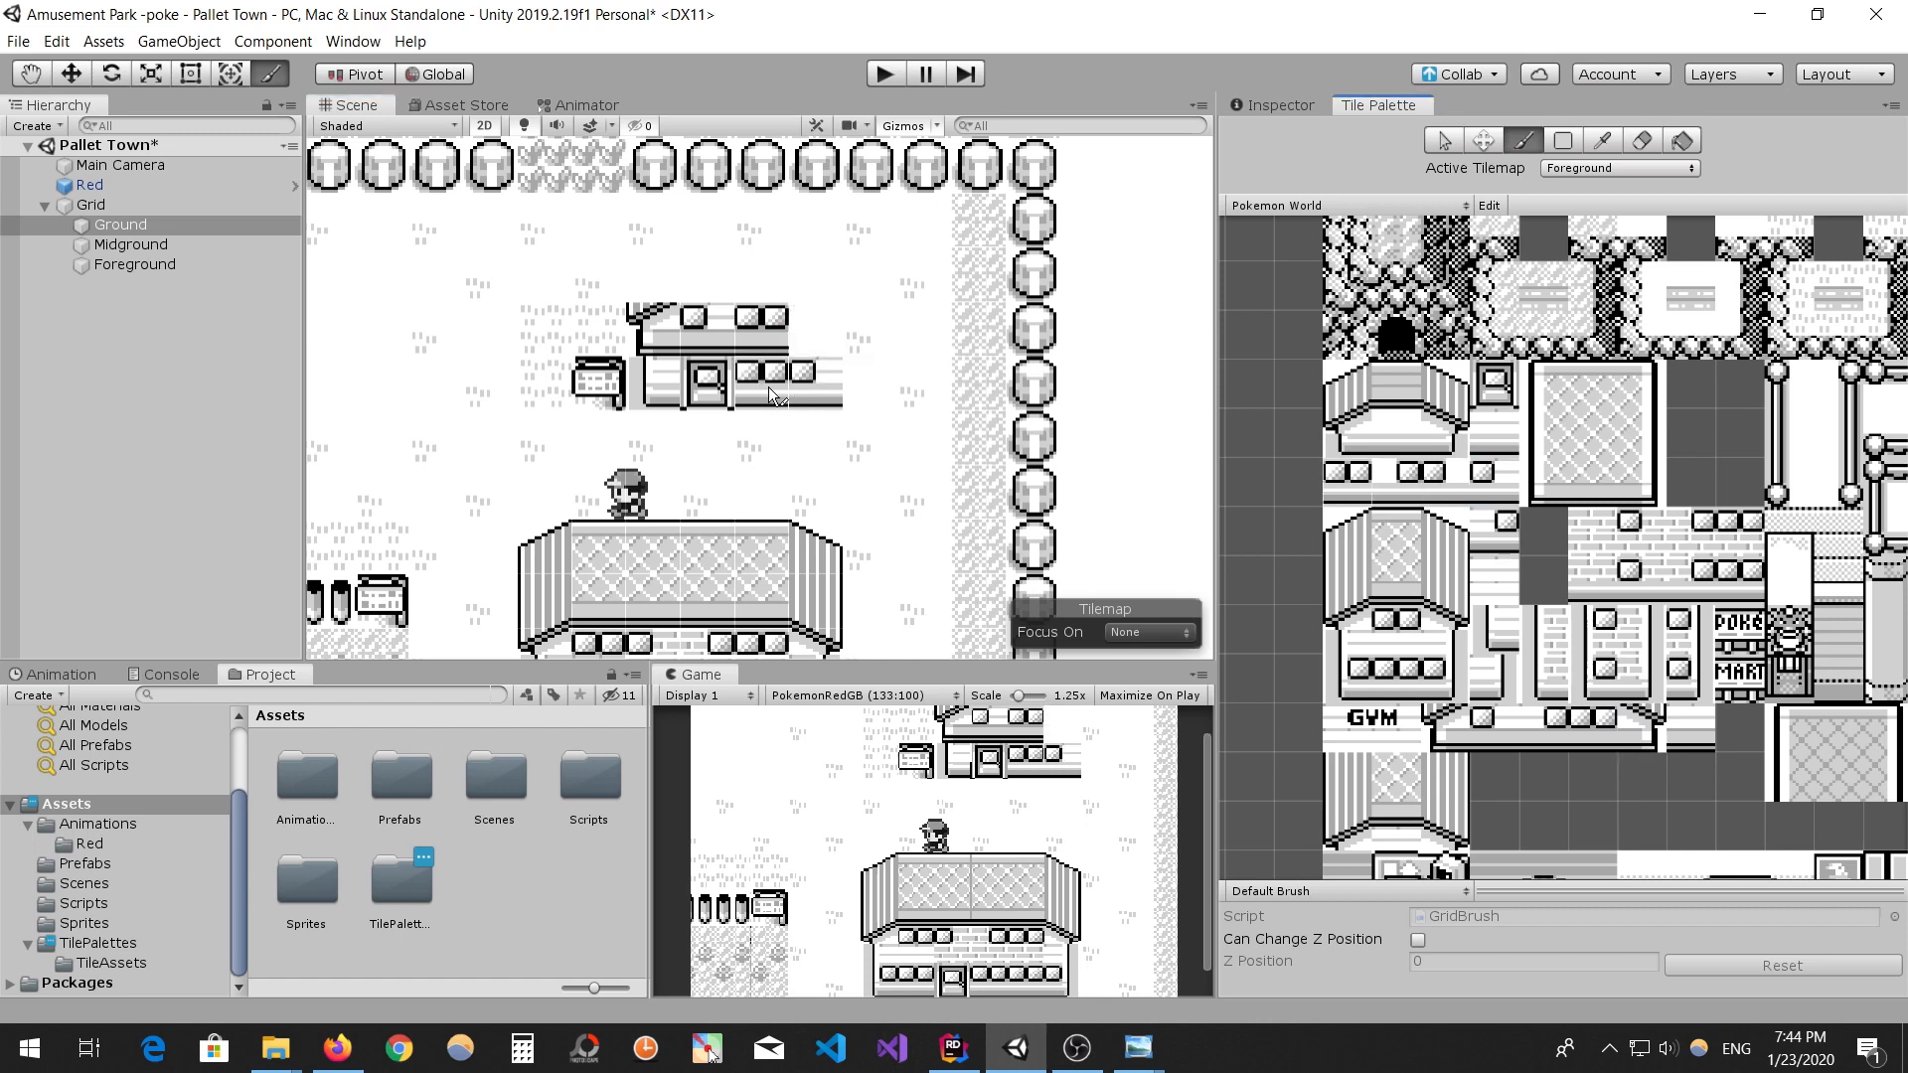
# - Finish the upper-right house with its right-hand wall edges and sloped roof tiles on the Foreground tilemap
pyautogui.moveTo(1639, 822); pyautogui.dragTo(1562, 753, button='middle')
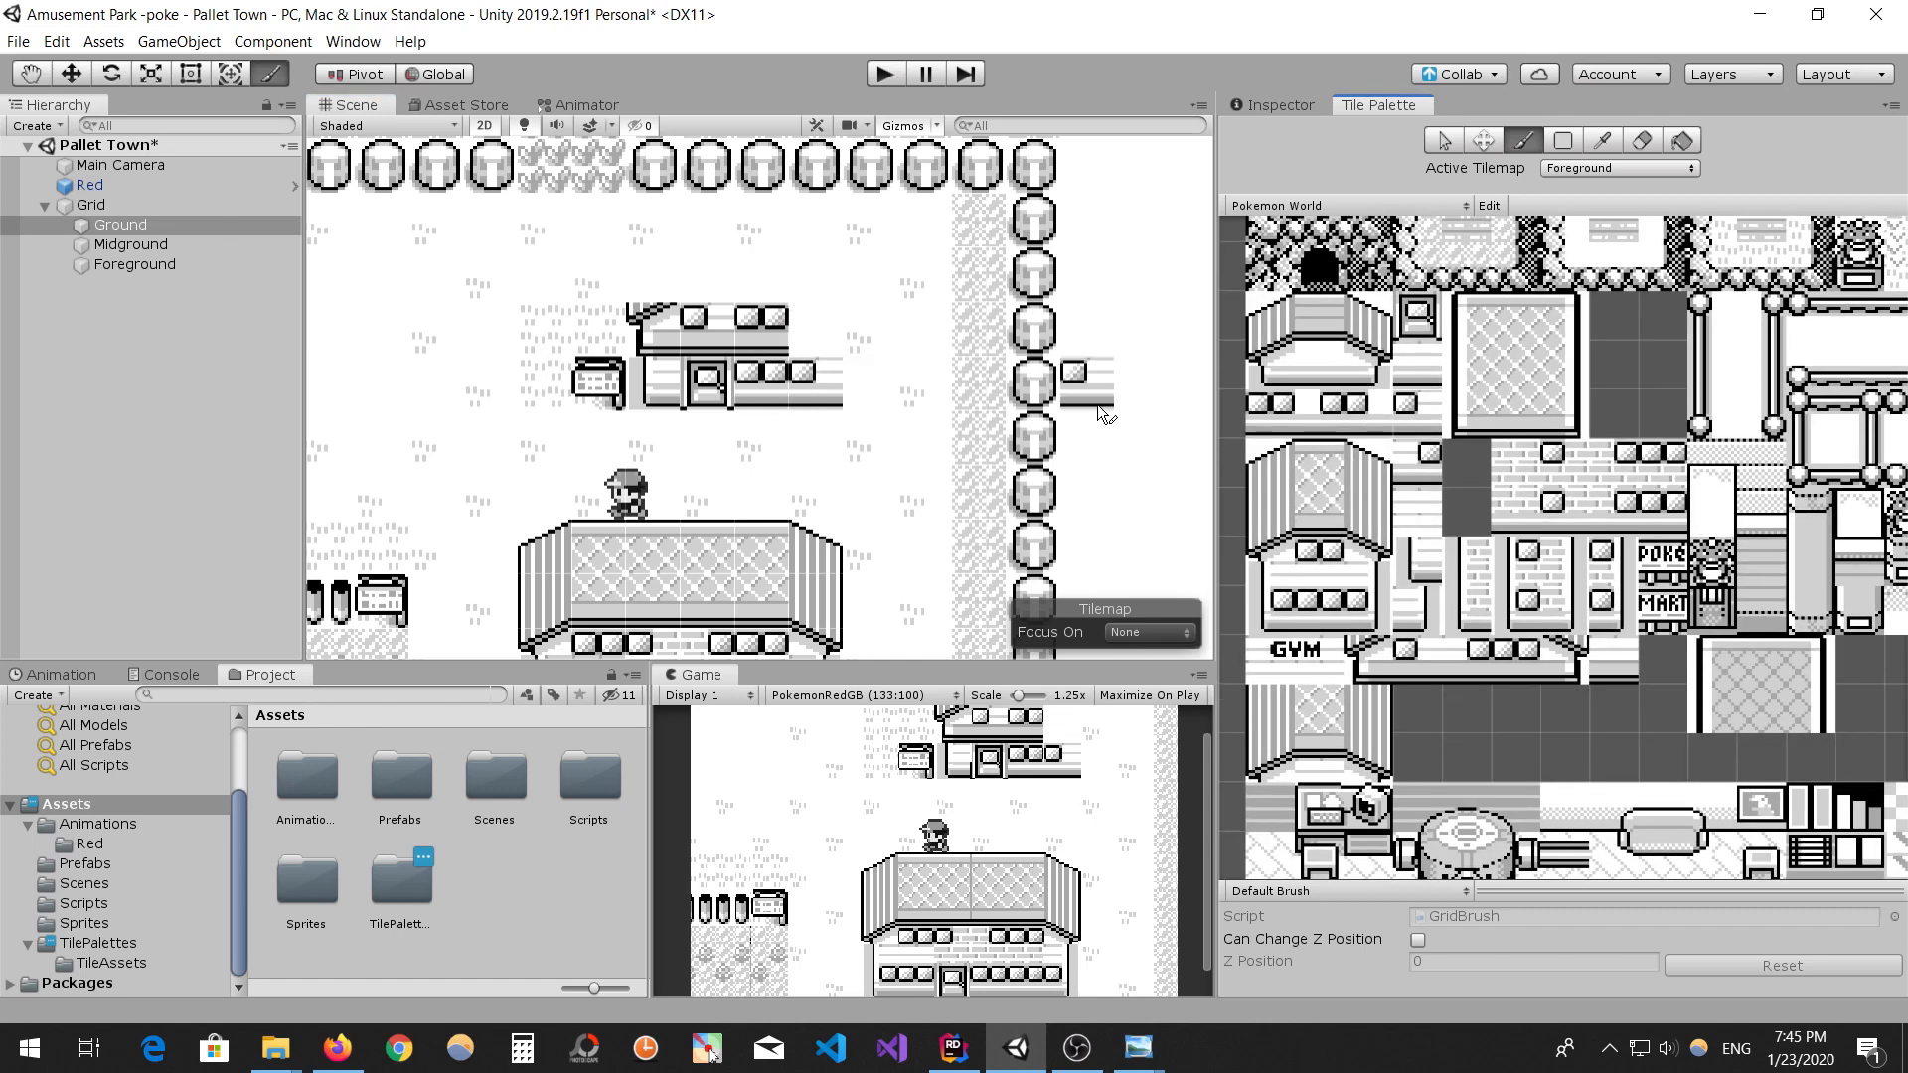
pyautogui.click(1521, 749)
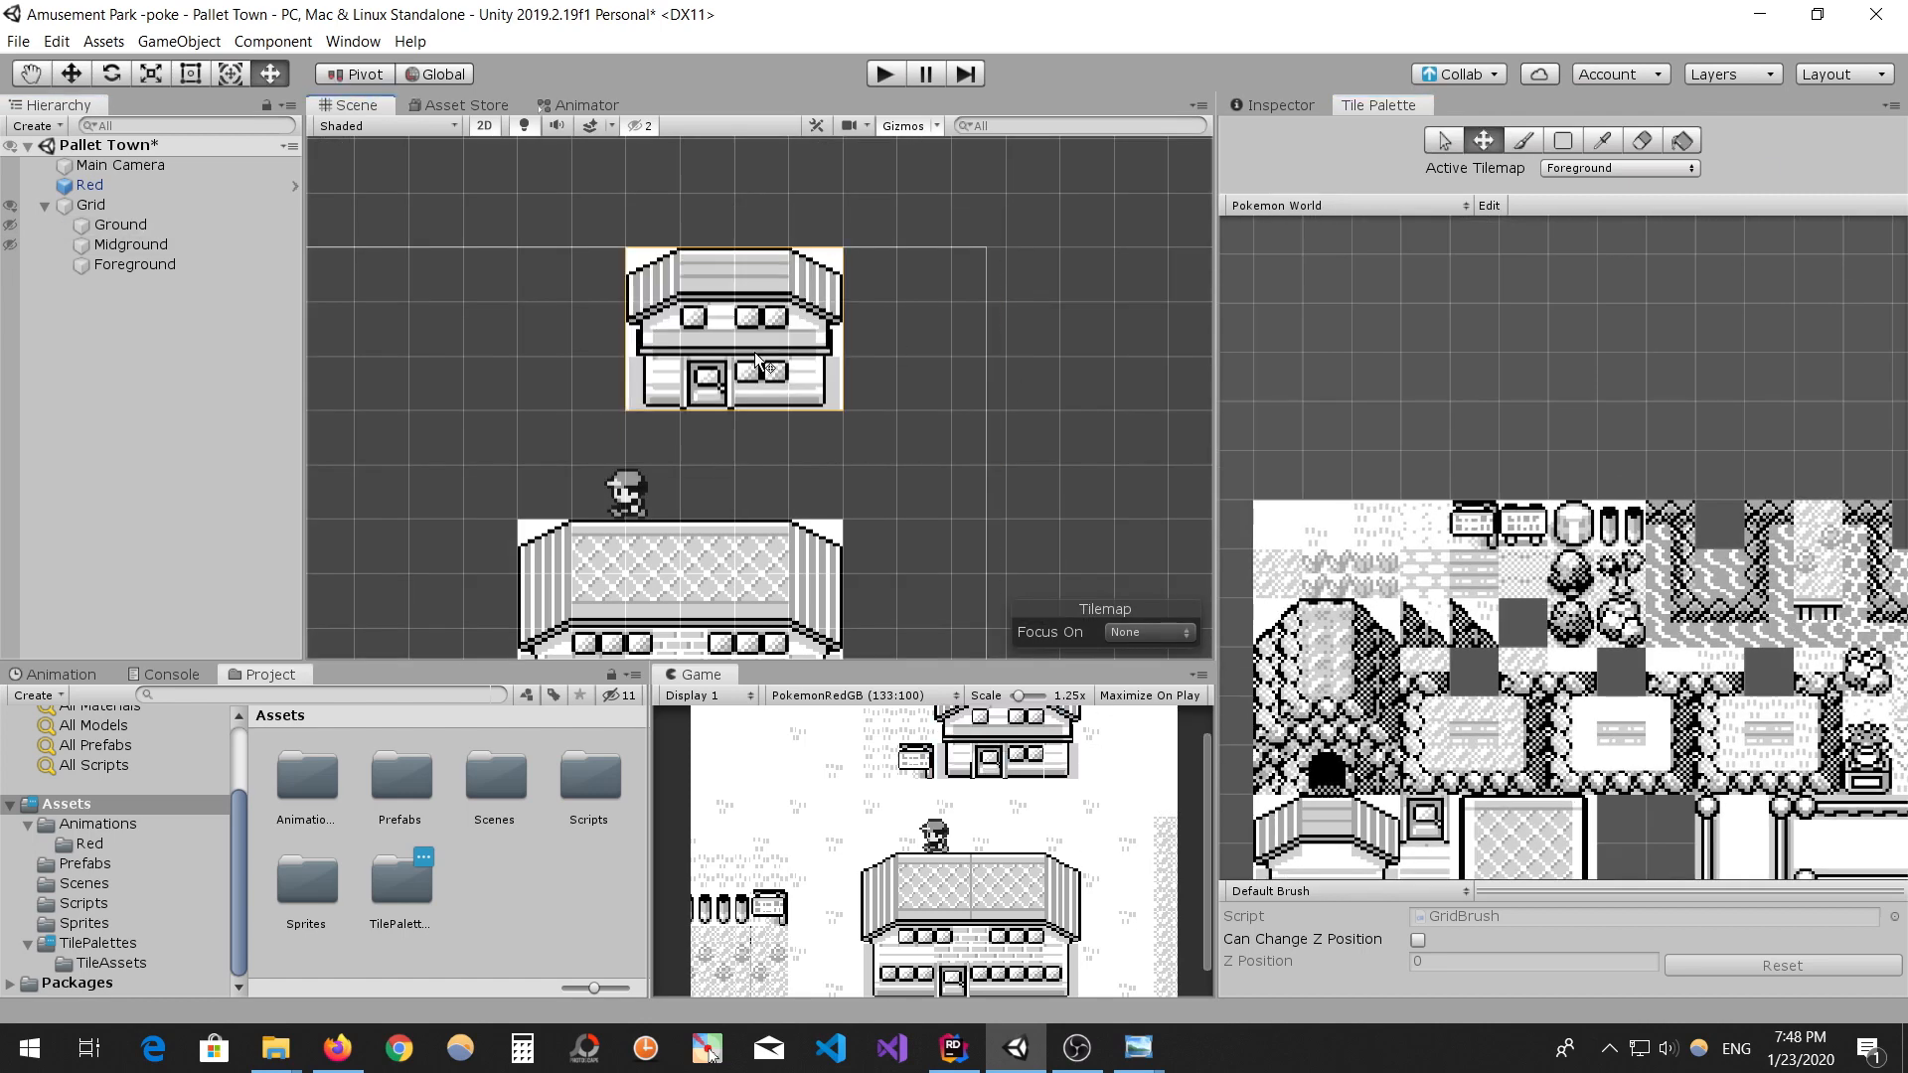
pyautogui.press('b')
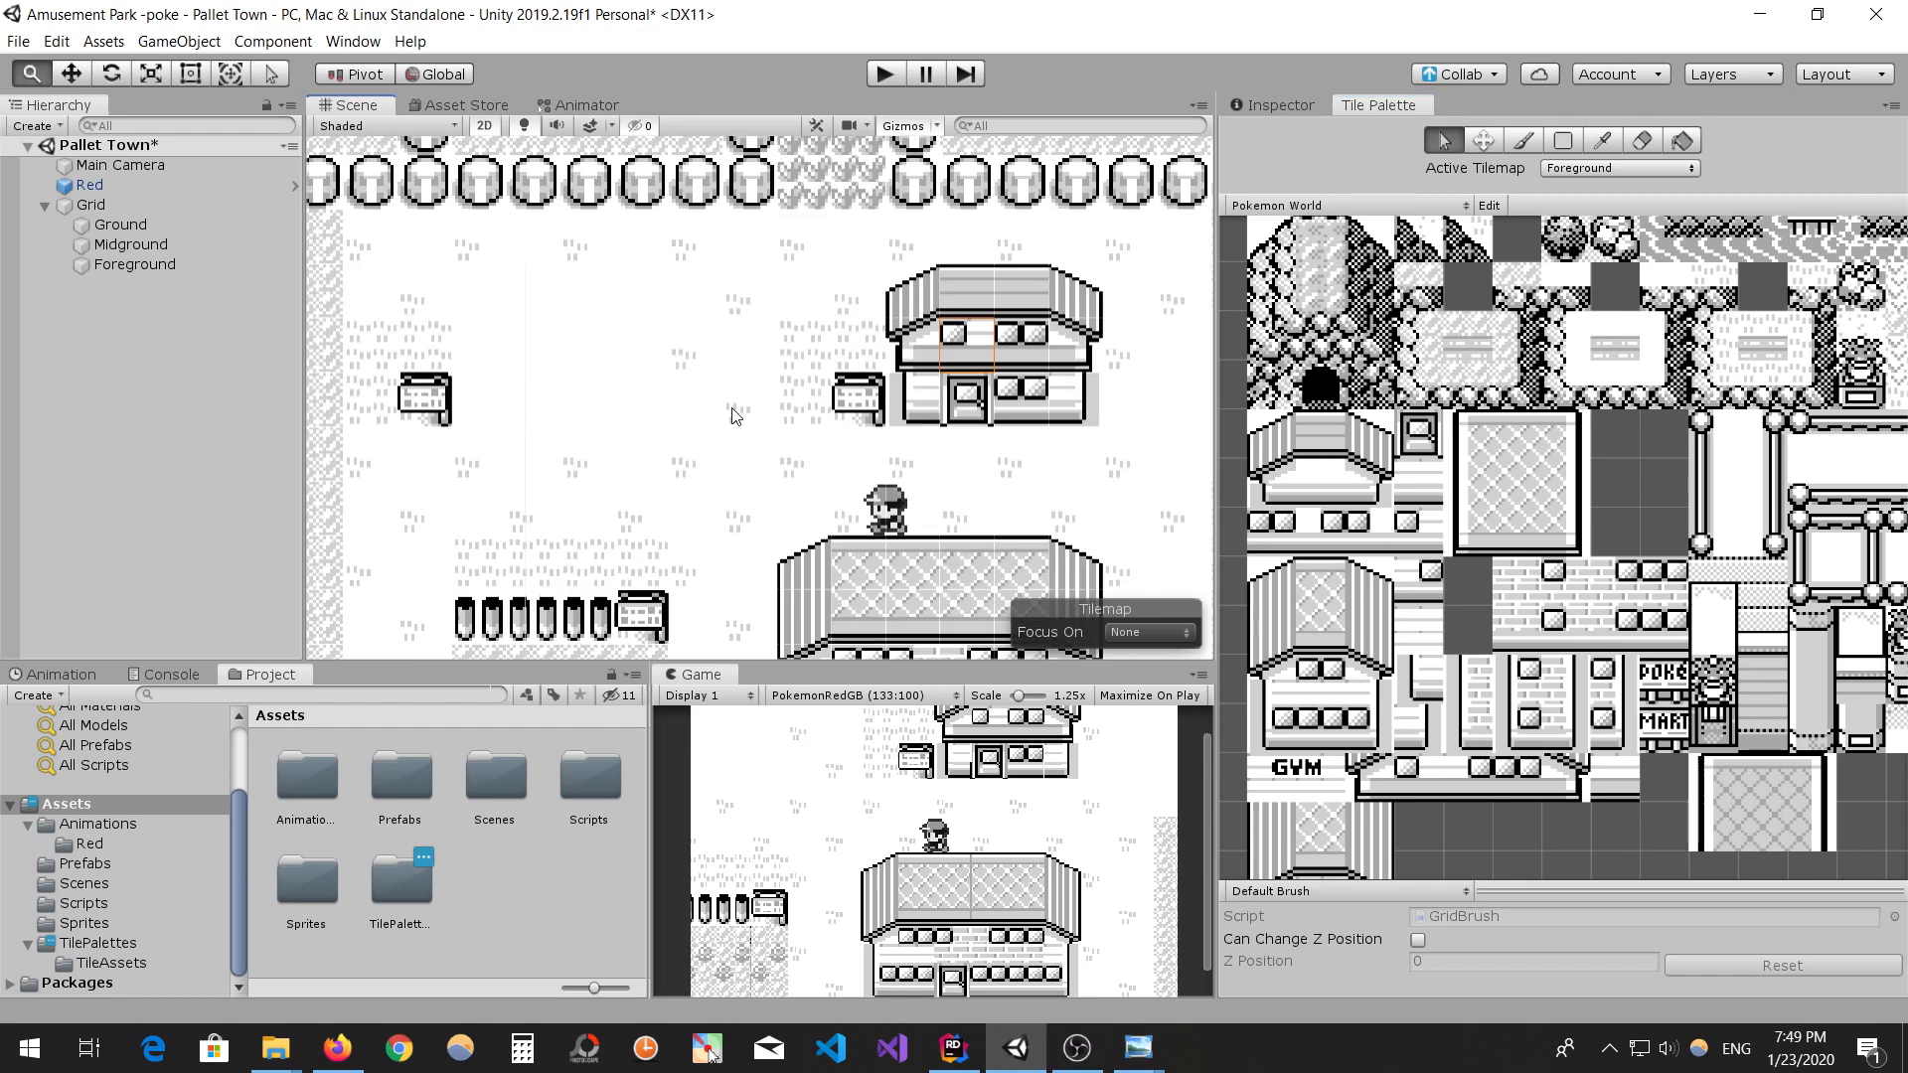
# - Place the upper-left house's door and paint its row of four upper-floor tiles on the Foreground tilemap
pyautogui.press('b')
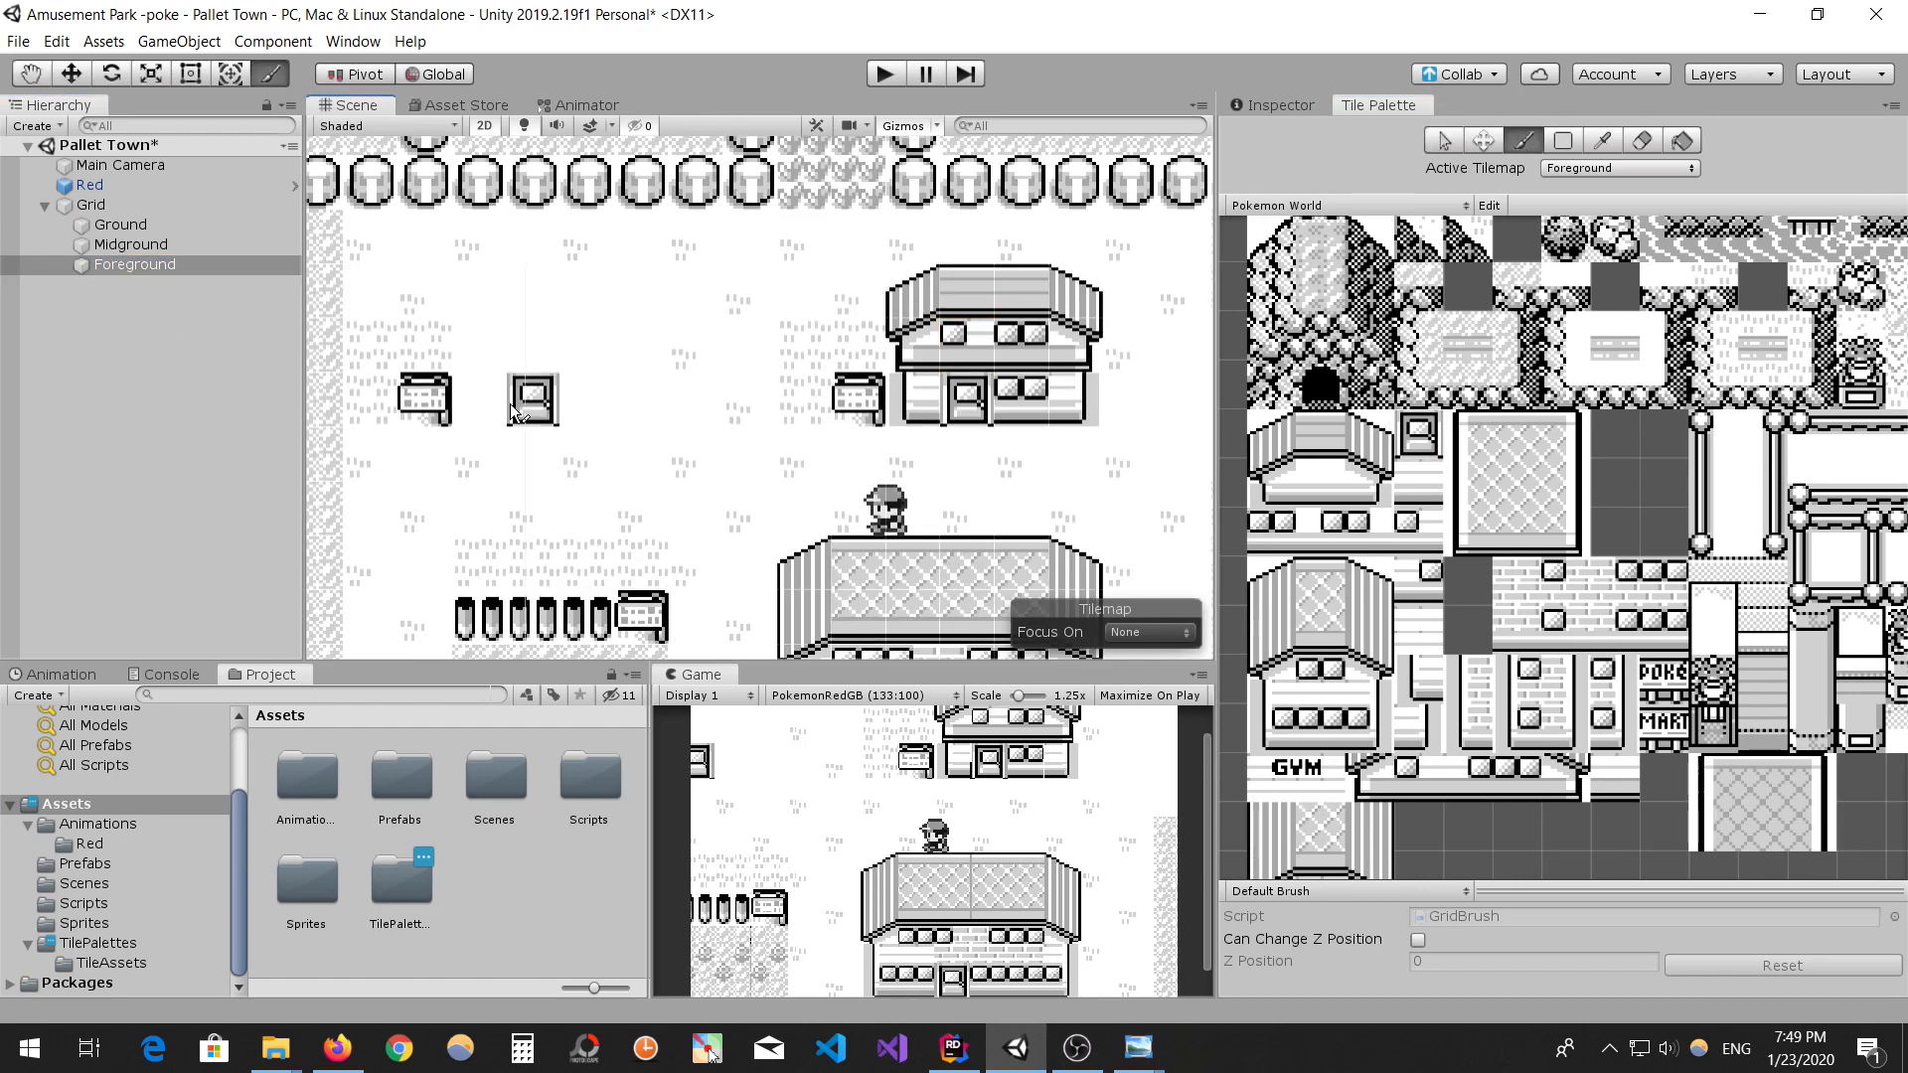
pyautogui.click(1369, 778)
pyautogui.click(479, 343)
pyautogui.click(1418, 778)
pyautogui.click(533, 344)
pyautogui.click(1498, 785)
pyautogui.click(587, 344)
pyautogui.click(1565, 778)
pyautogui.click(641, 344)
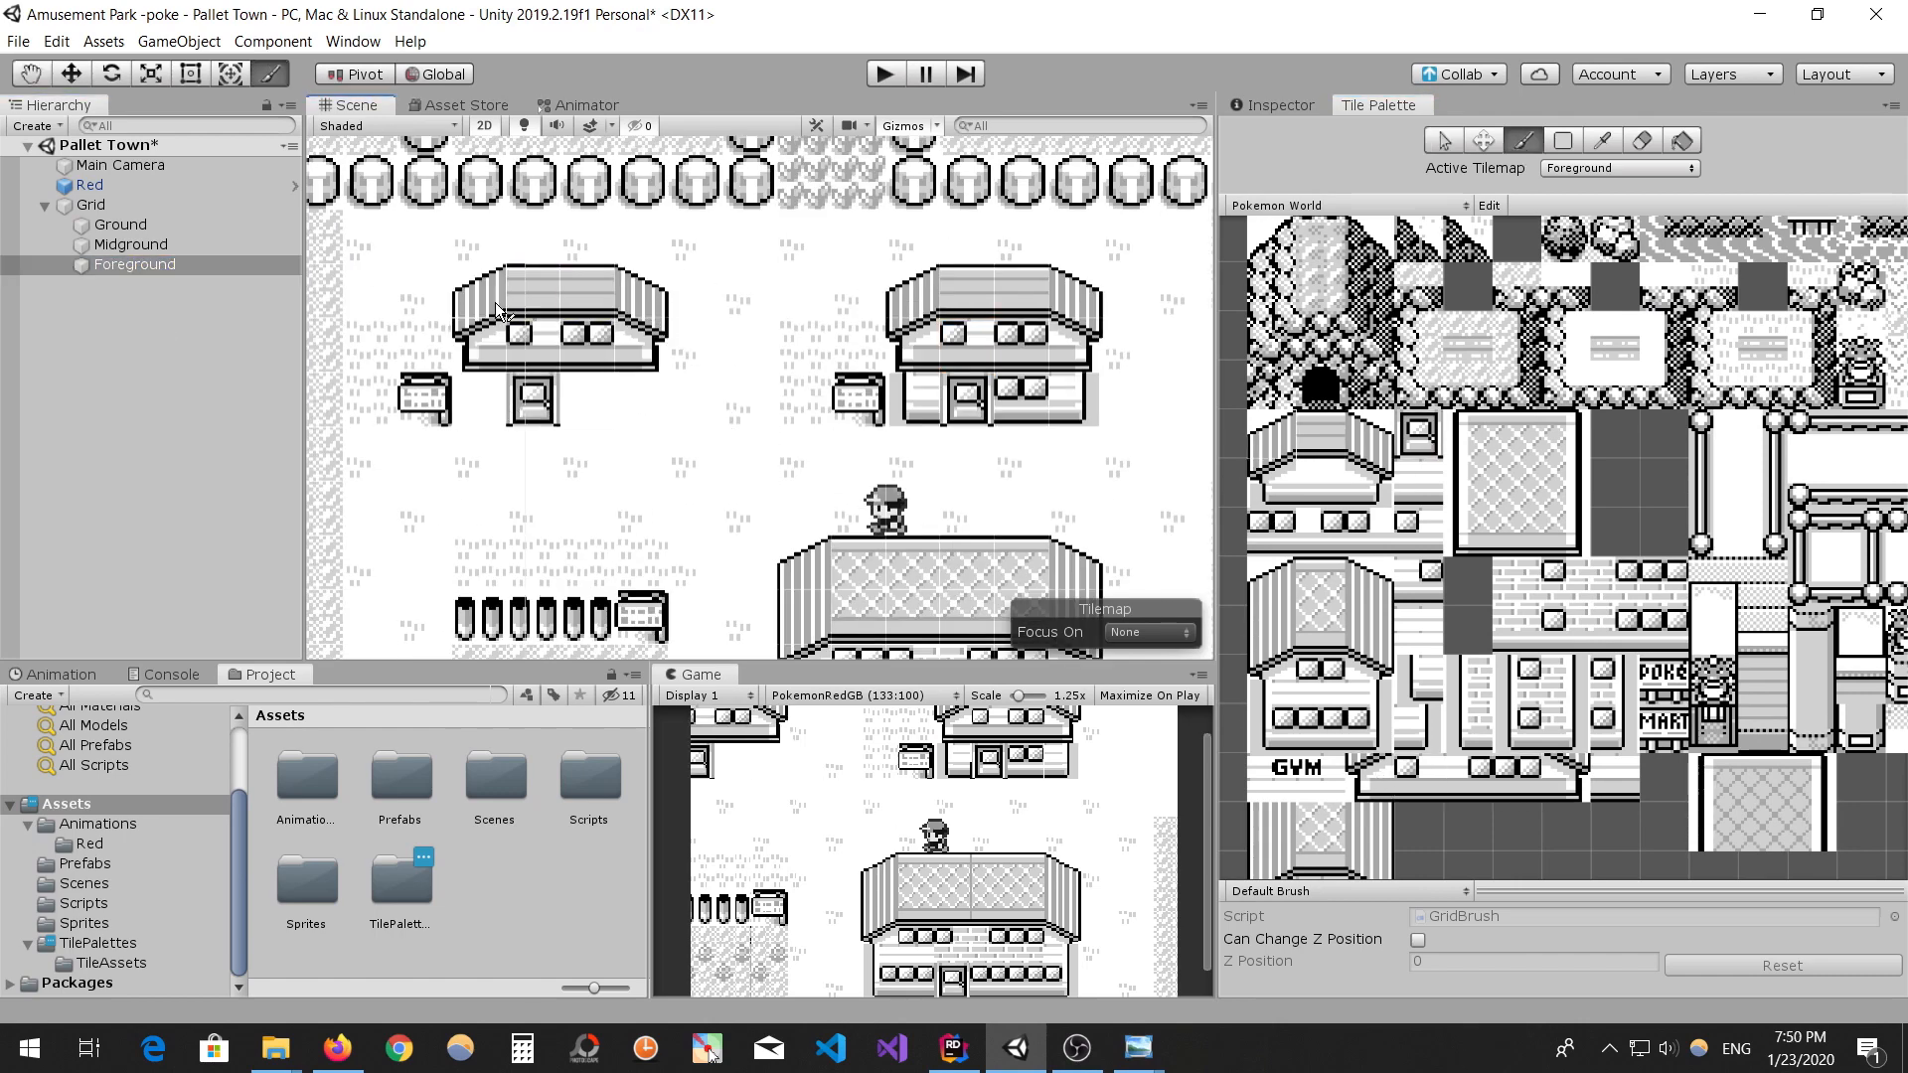
# - Paint the upper-left house's ground-floor walls on both sides of the door
pyautogui.click(1468, 727)
pyautogui.click(480, 398)
pyautogui.click(1418, 728)
pyautogui.click(641, 398)
pyautogui.click(1320, 727)
pyautogui.click(587, 398)
# - Enter Play mode to test Red walking around the Pallet Town map
pyautogui.scroll(-15, 733, 218)
pyautogui.hotkey('alt', 'Tab')
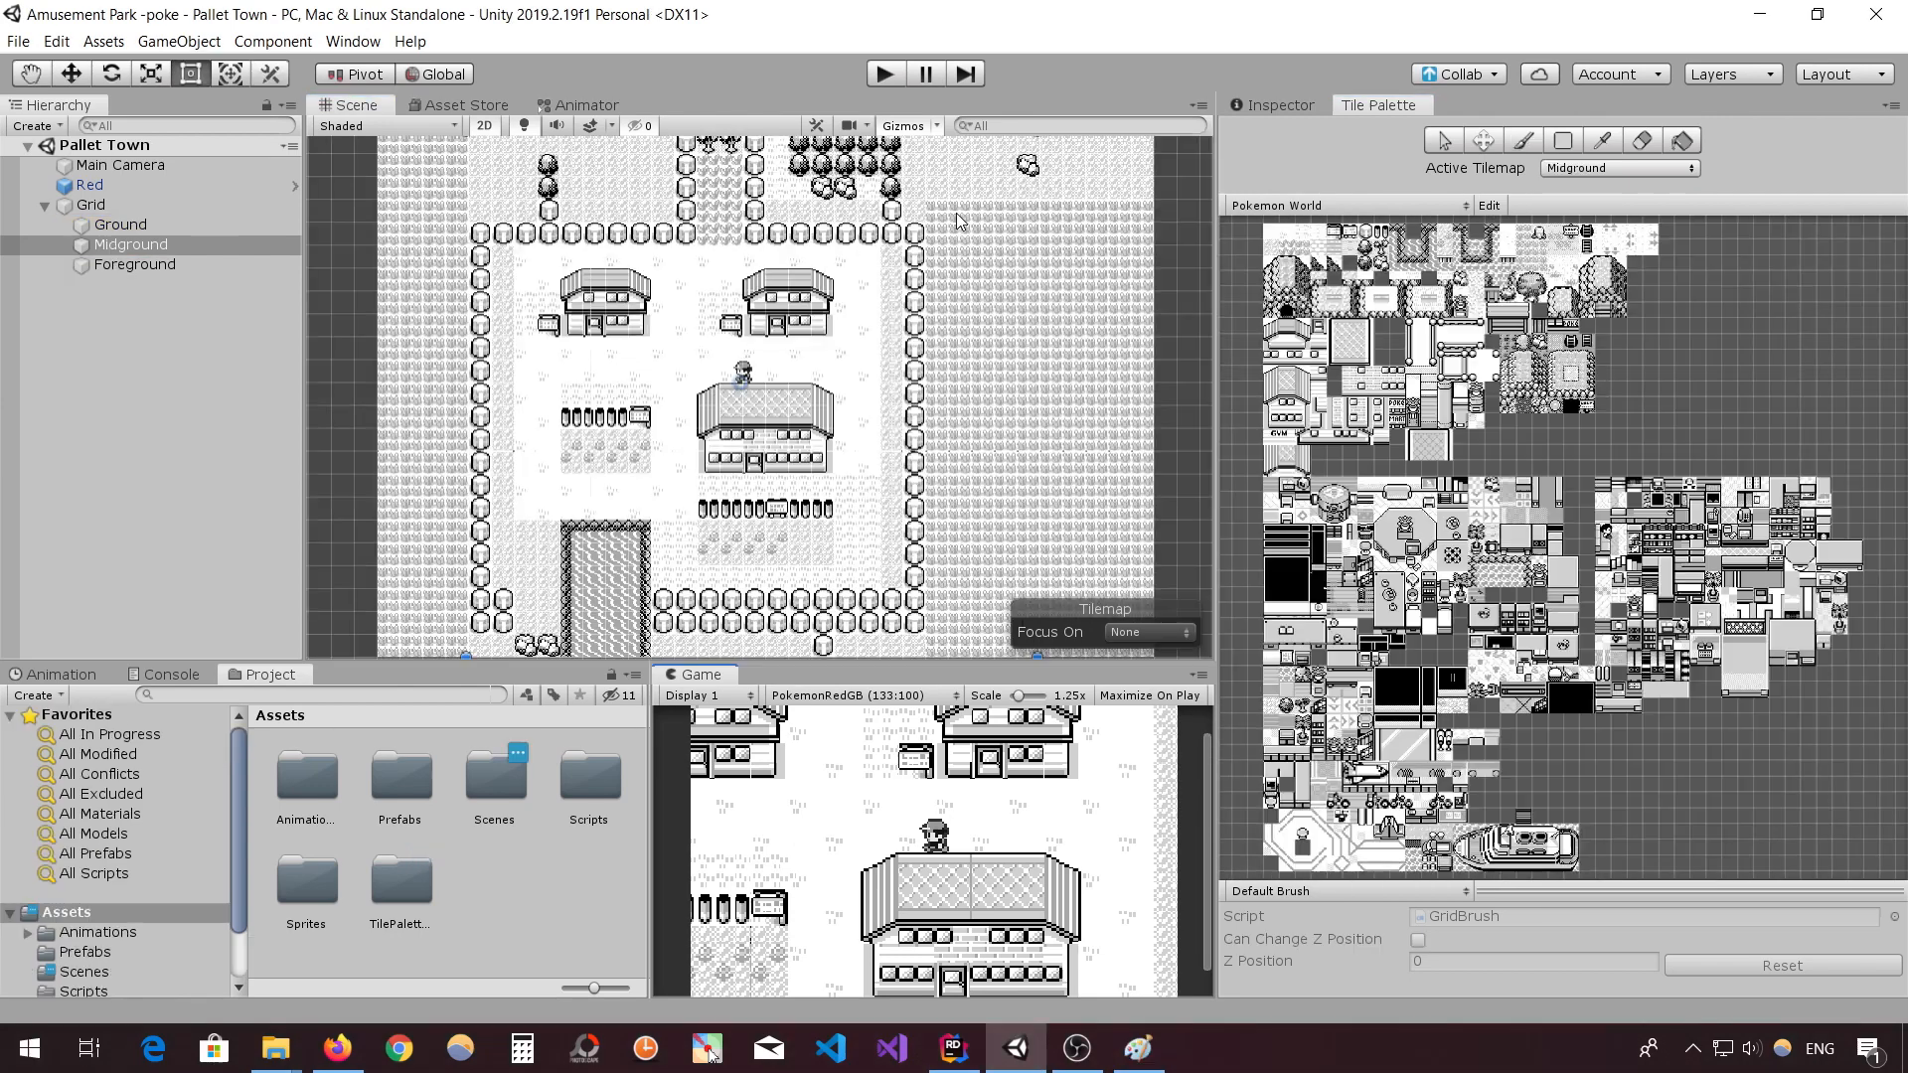
pyautogui.click(884, 74)
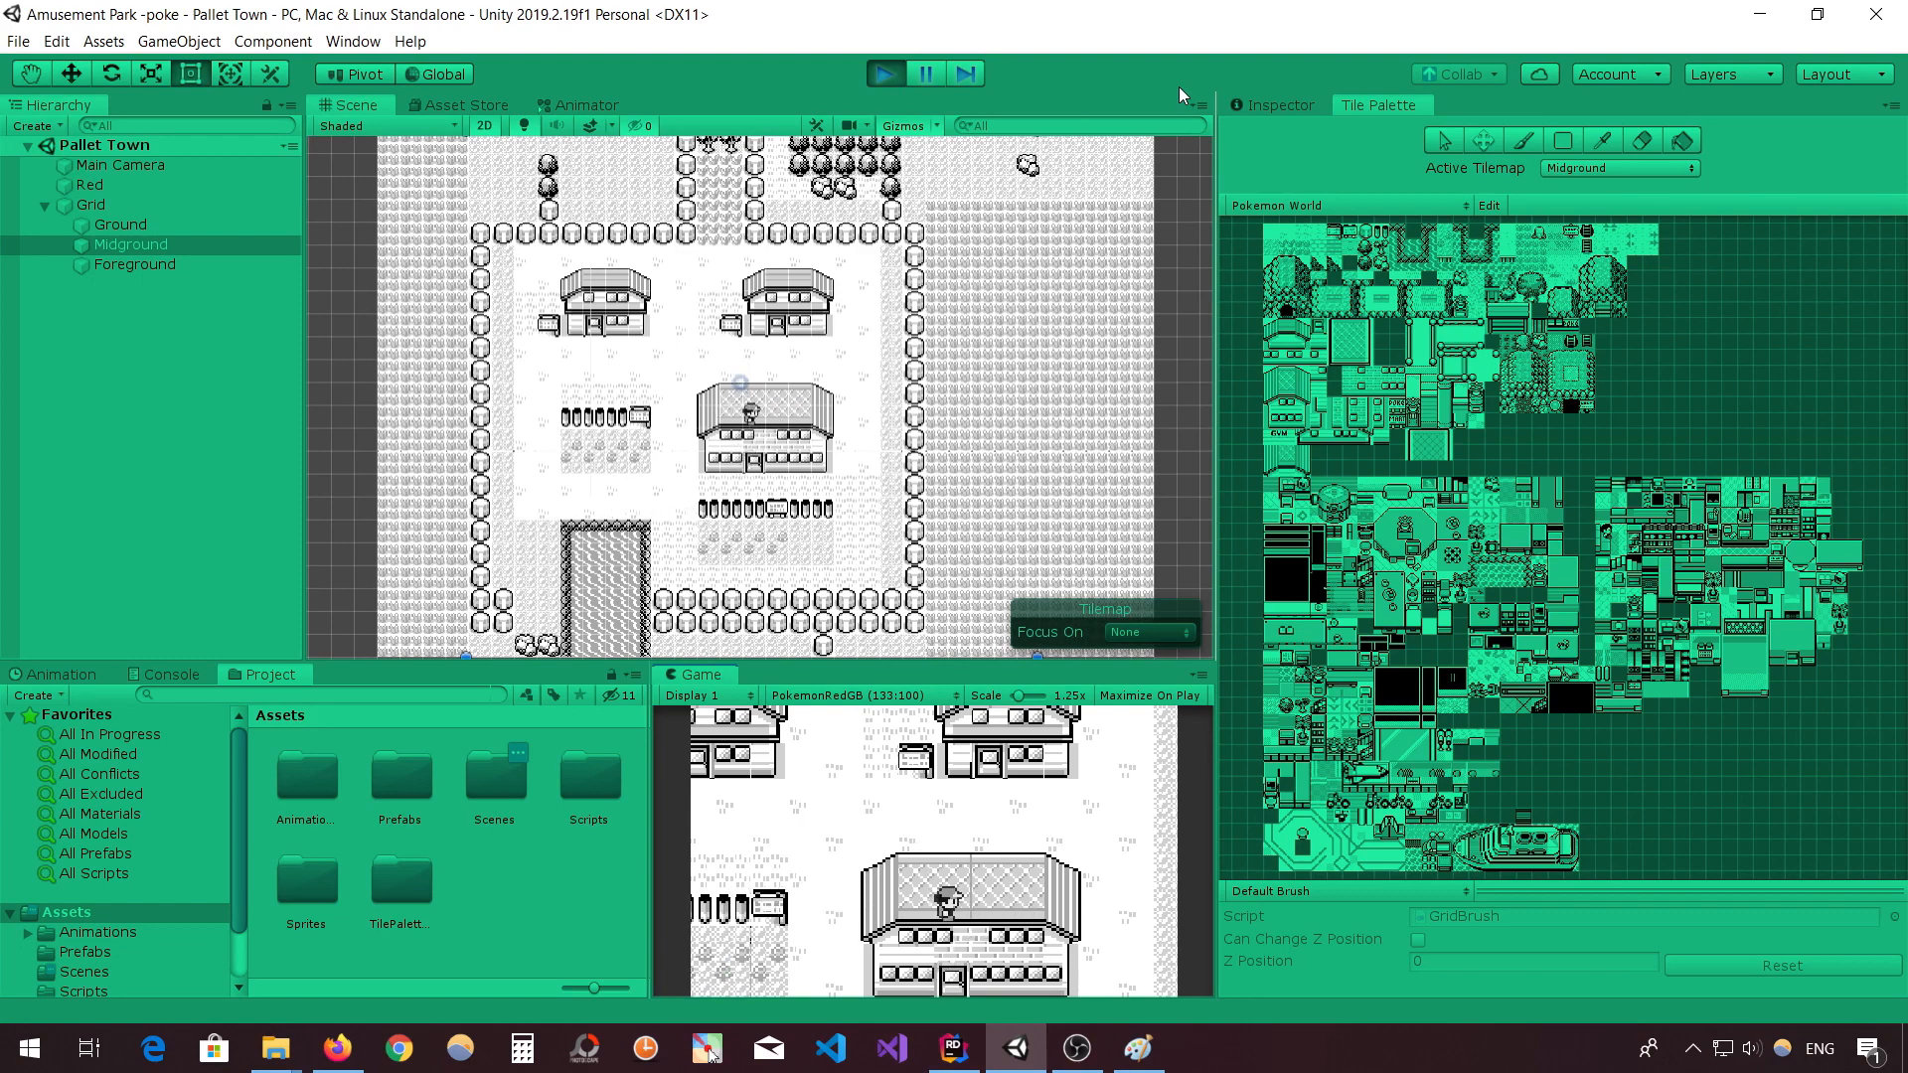
# - Leave Play mode and add a Tilemap Collider 2D with Used By Composite enabled to the Midground tilemap
pyautogui.hotkey('ctrl', 'p')
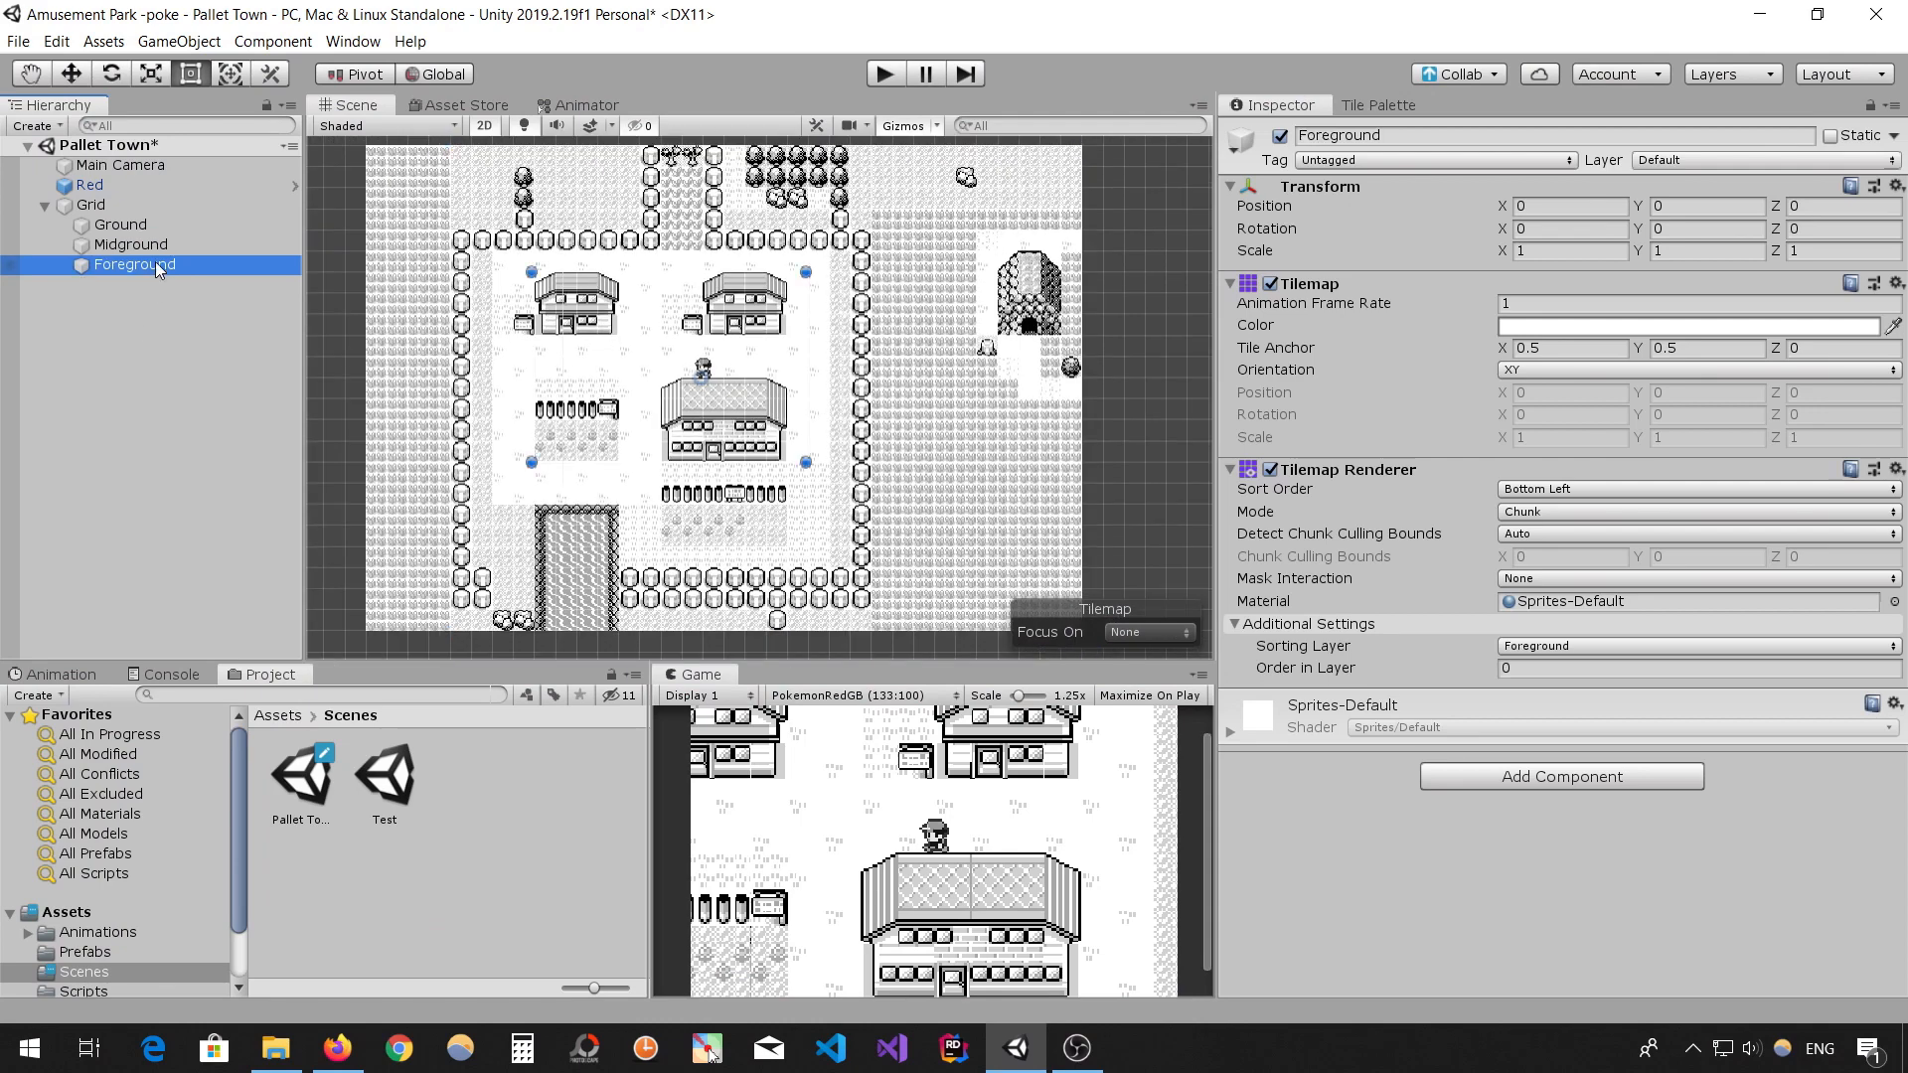
pyautogui.click(1576, 770)
pyautogui.write('til')
pyautogui.press('Down')
pyautogui.press('Return')
pyautogui.click(1511, 836)
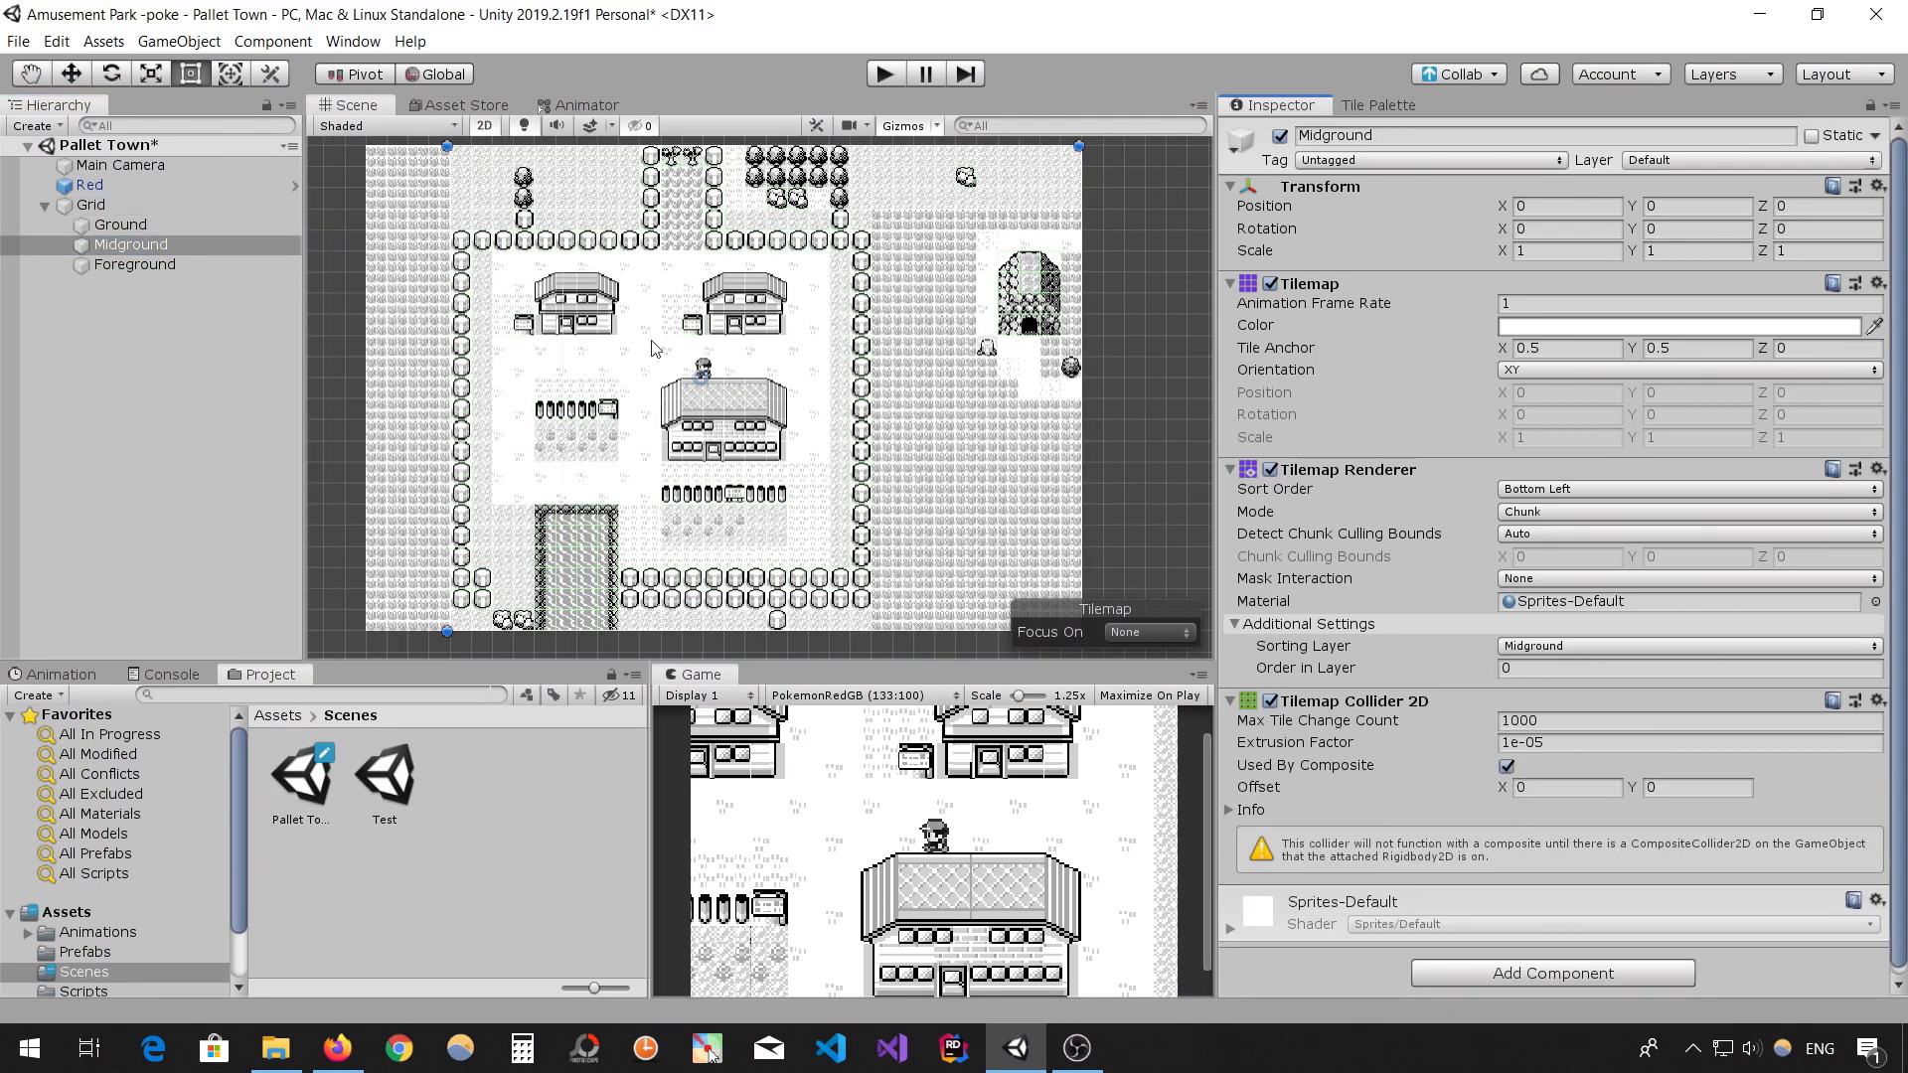
# - Add a Composite Collider 2D to the Grid, with its Rigidbody 2D set to Kinematic
pyautogui.scroll(3, 714, 343)
pyautogui.click(90, 205)
pyautogui.click(1578, 643)
pyautogui.write('comp')
pyautogui.press('Return')
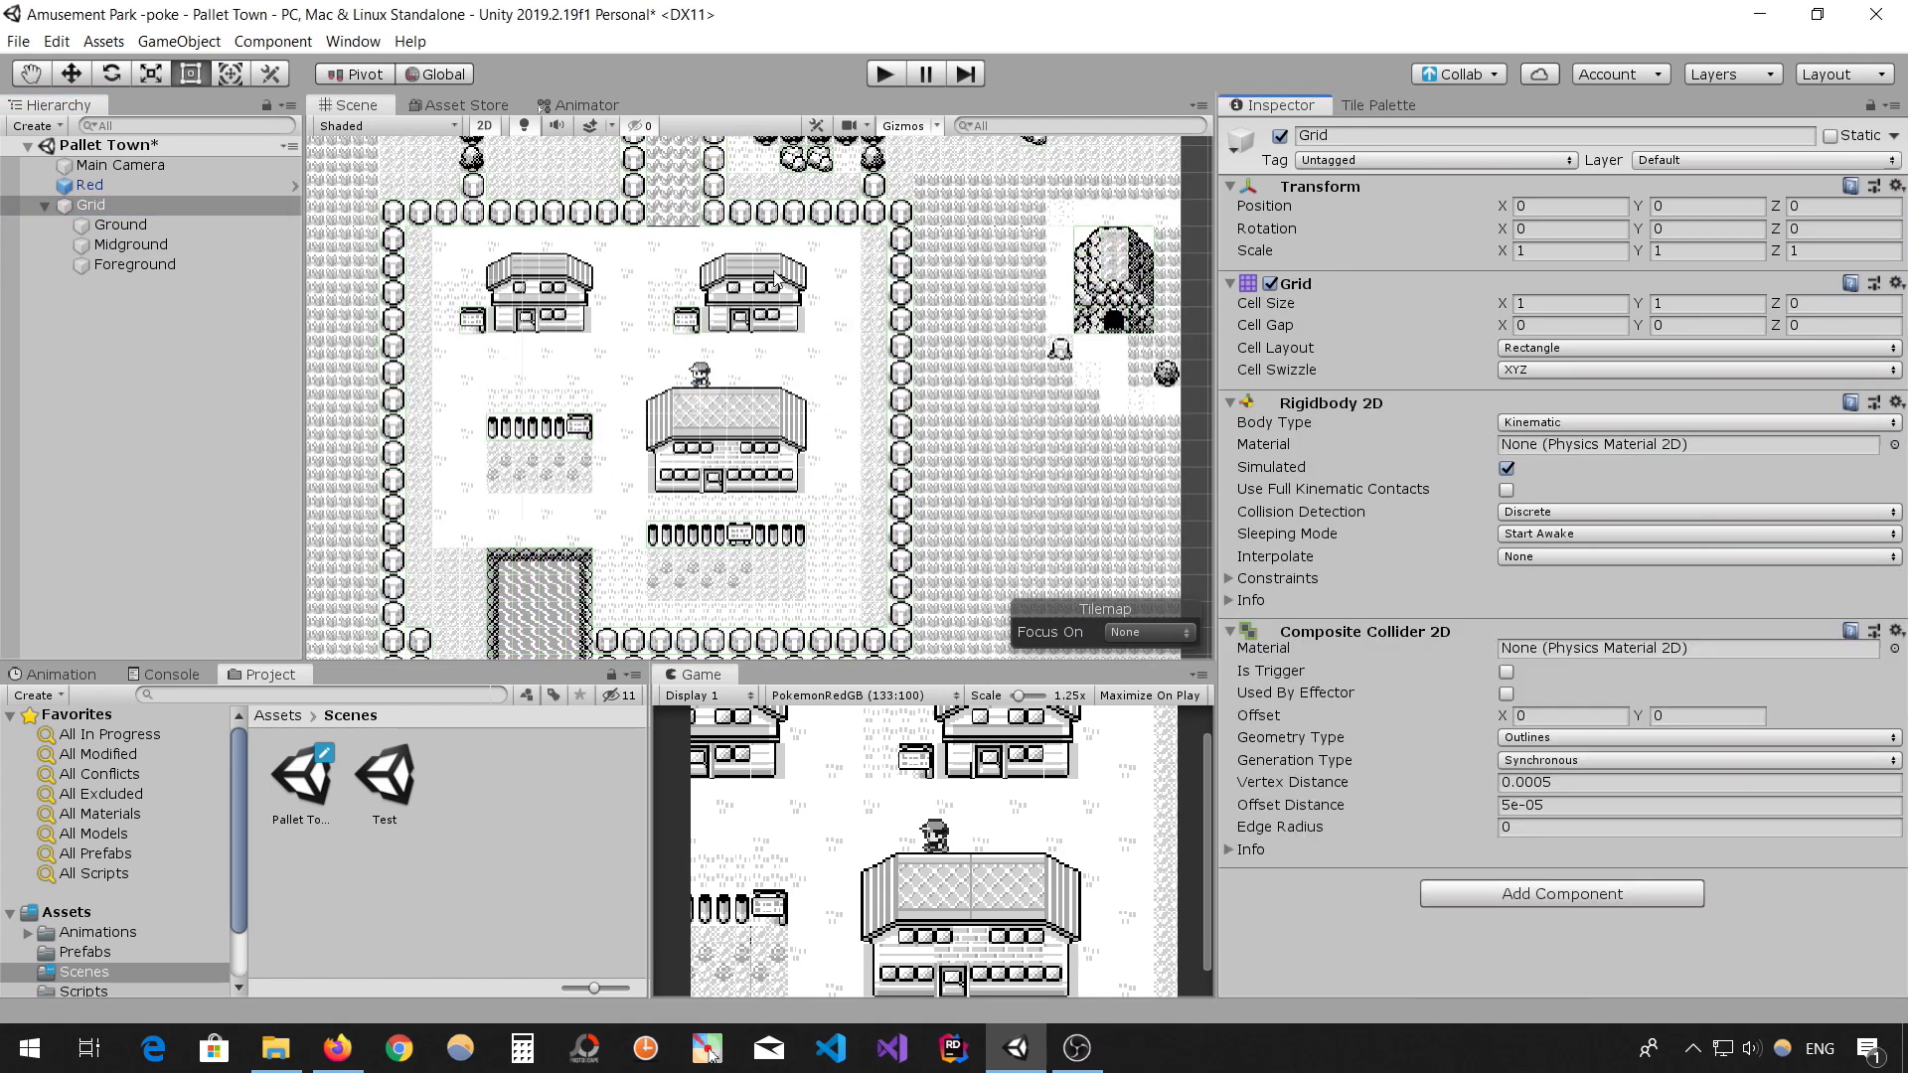
# - Play-test the Midground collisions by walking Red along the town's fences and around the houses
pyautogui.scroll(2, 755, 311)
pyautogui.scroll(-1, 590, 270)
pyautogui.click(149, 246)
pyautogui.click(139, 209)
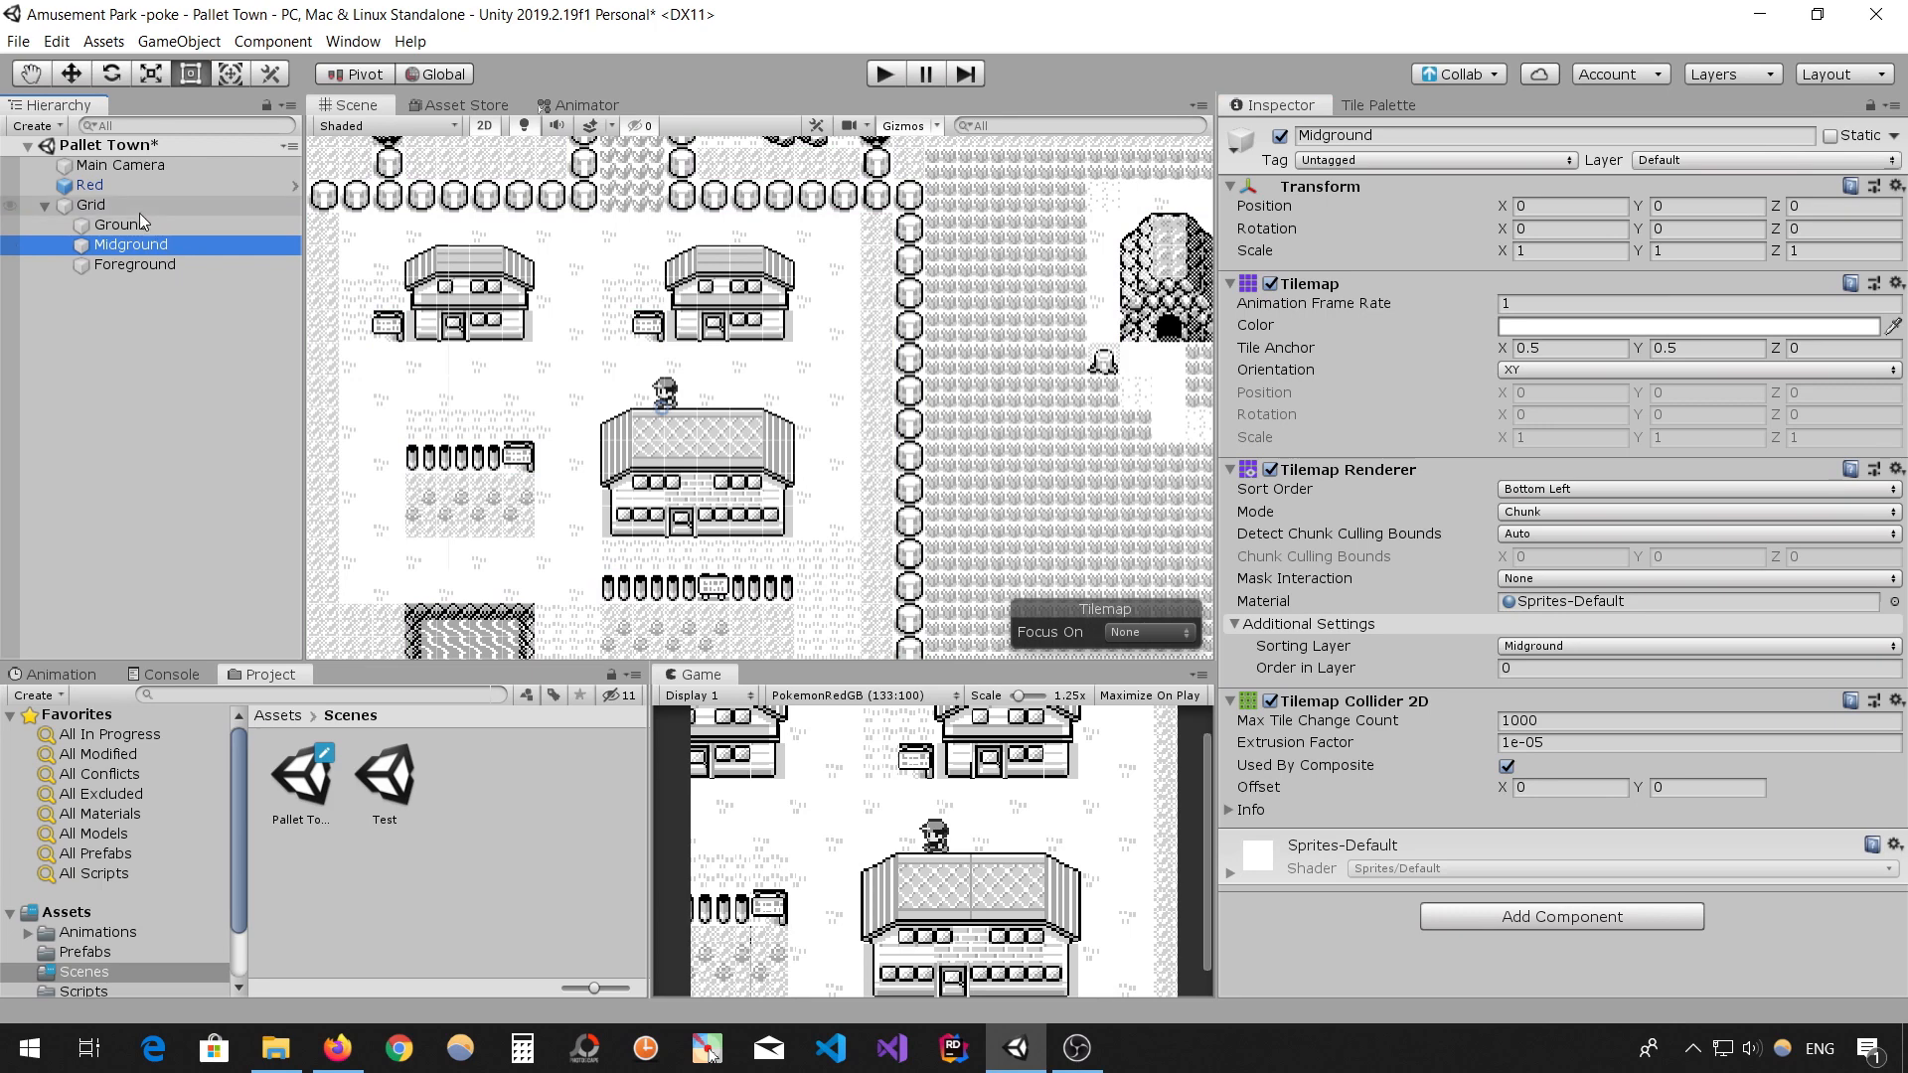
pyautogui.moveTo(408, 291); pyautogui.dragTo(523, 326, button='middle')
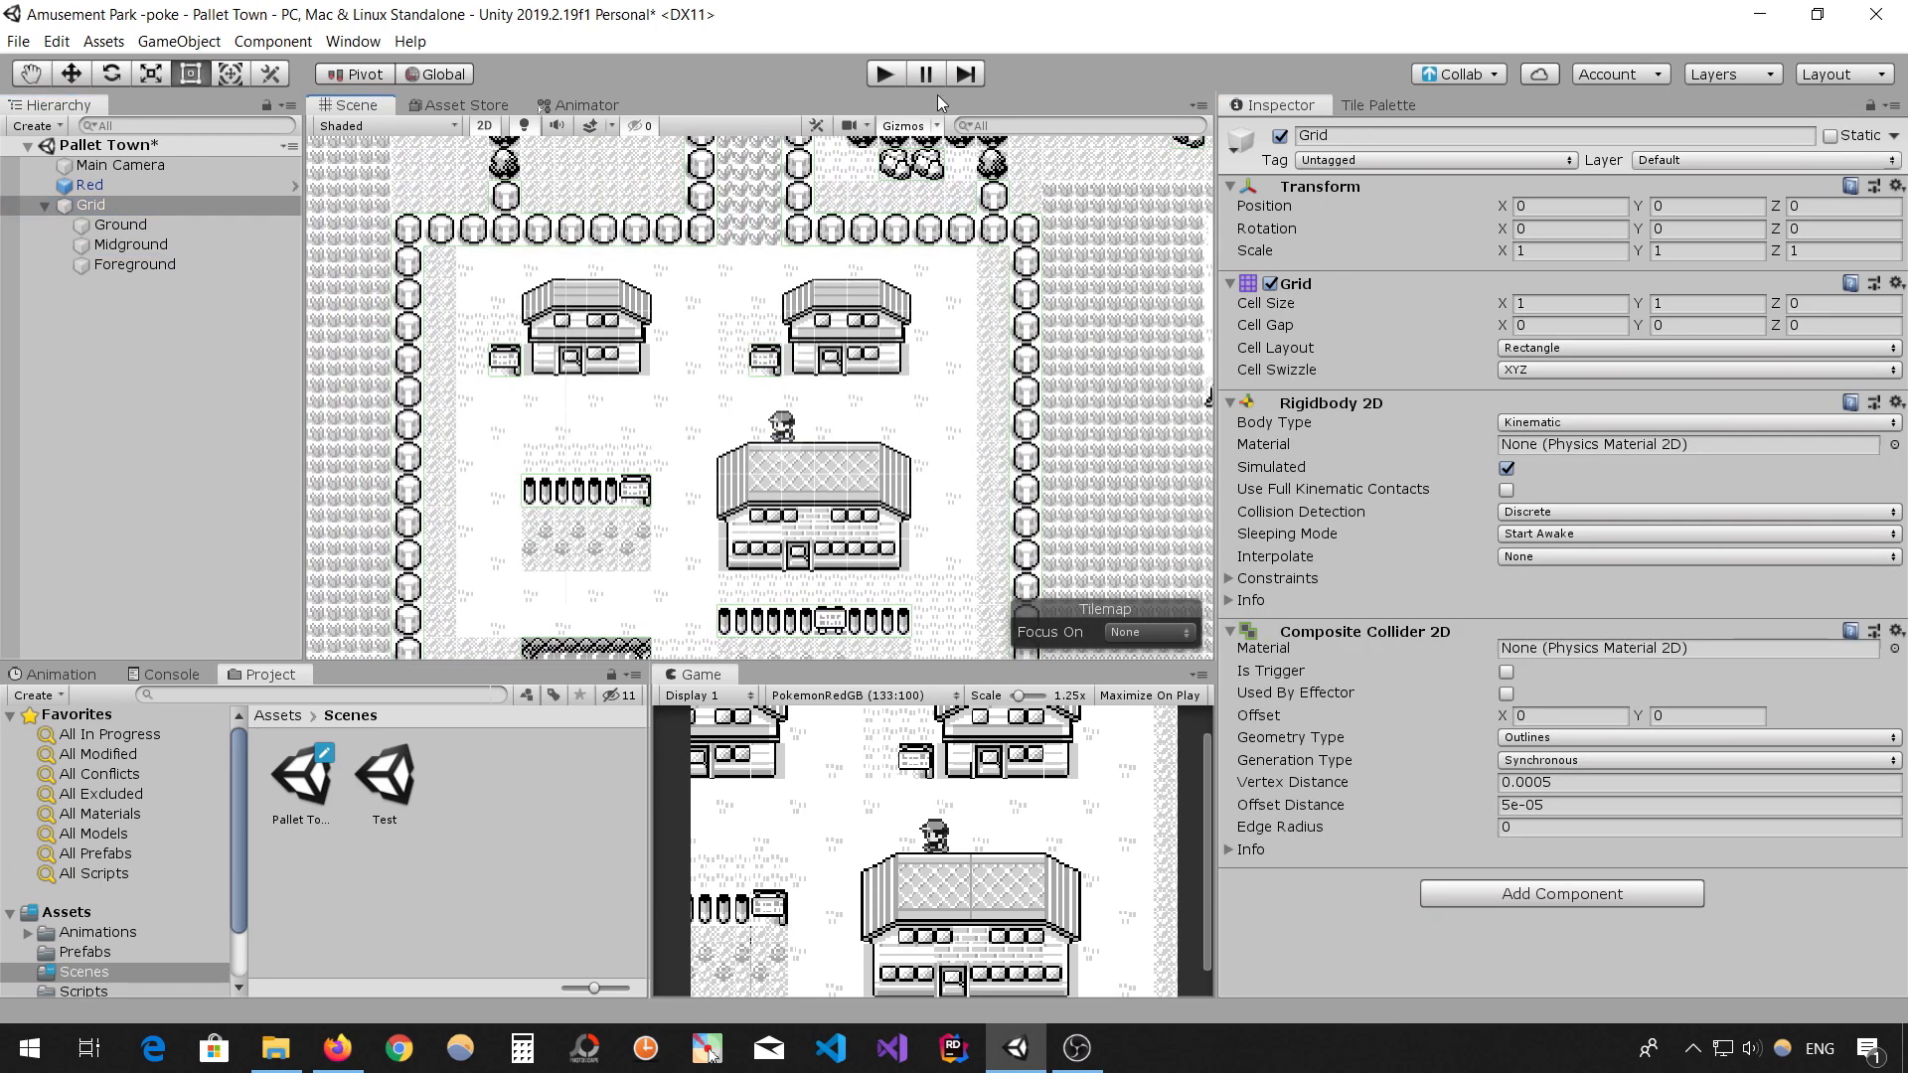
pyautogui.click(884, 73)
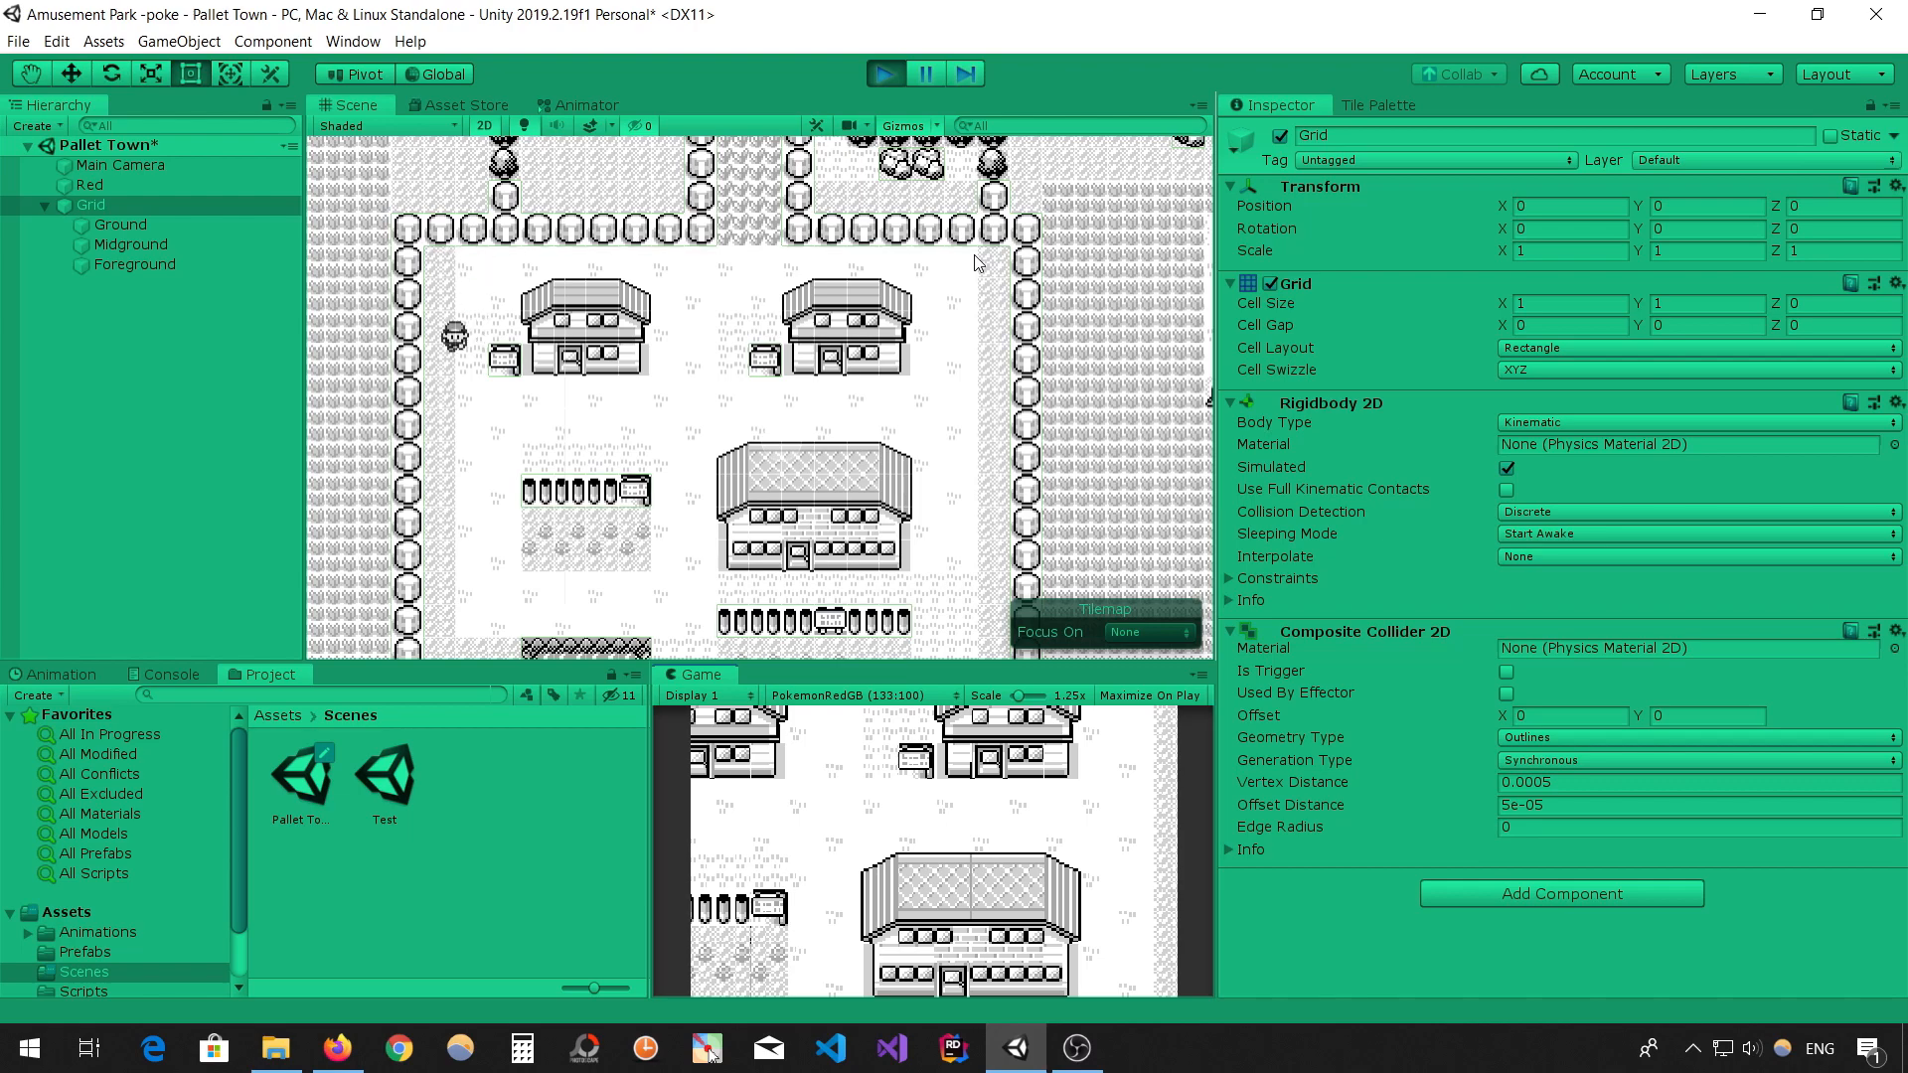
pyautogui.moveTo(977, 263); pyautogui.dragTo(930, 111, button='middle')
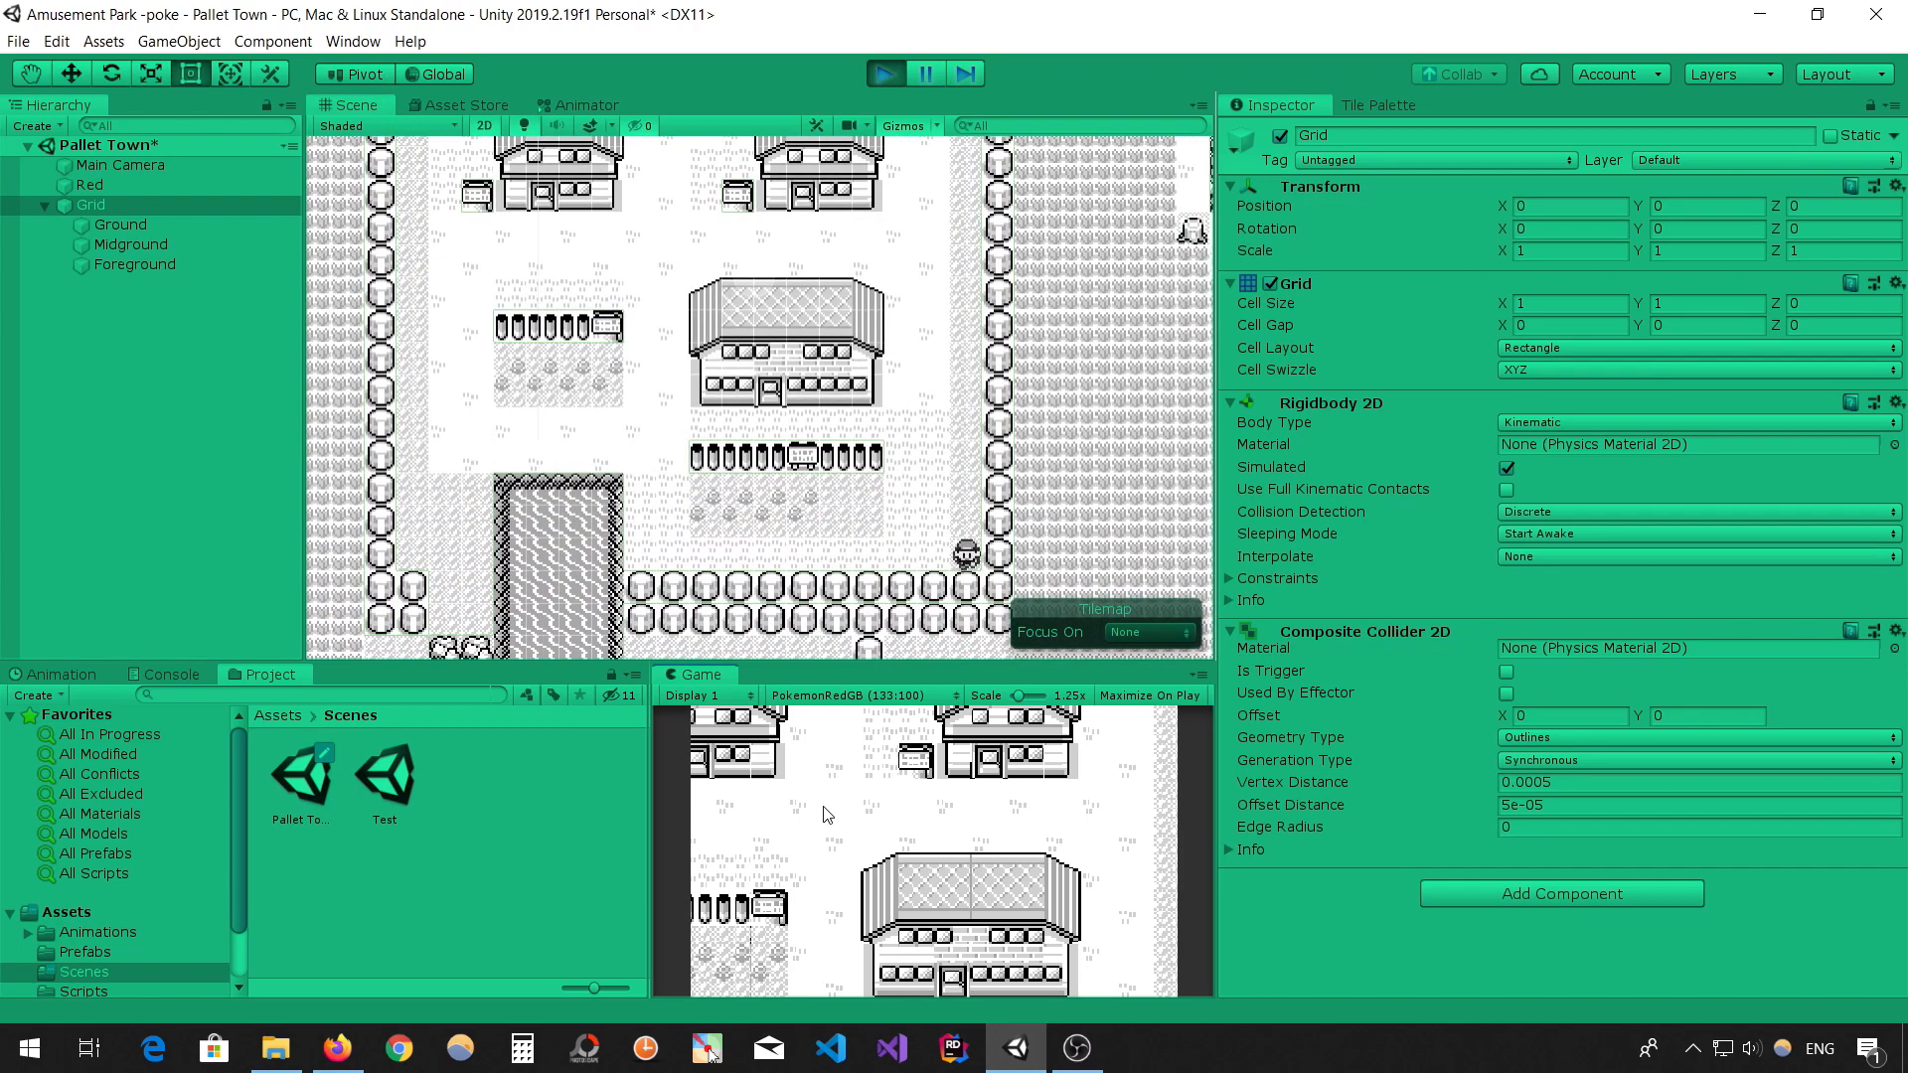
pyautogui.press('w')
pyautogui.press('a')
pyautogui.moveTo(916, 374); pyautogui.dragTo(896, 624, button='middle')
pyautogui.click(967, 868)
pyautogui.press('w')
pyautogui.press('a')
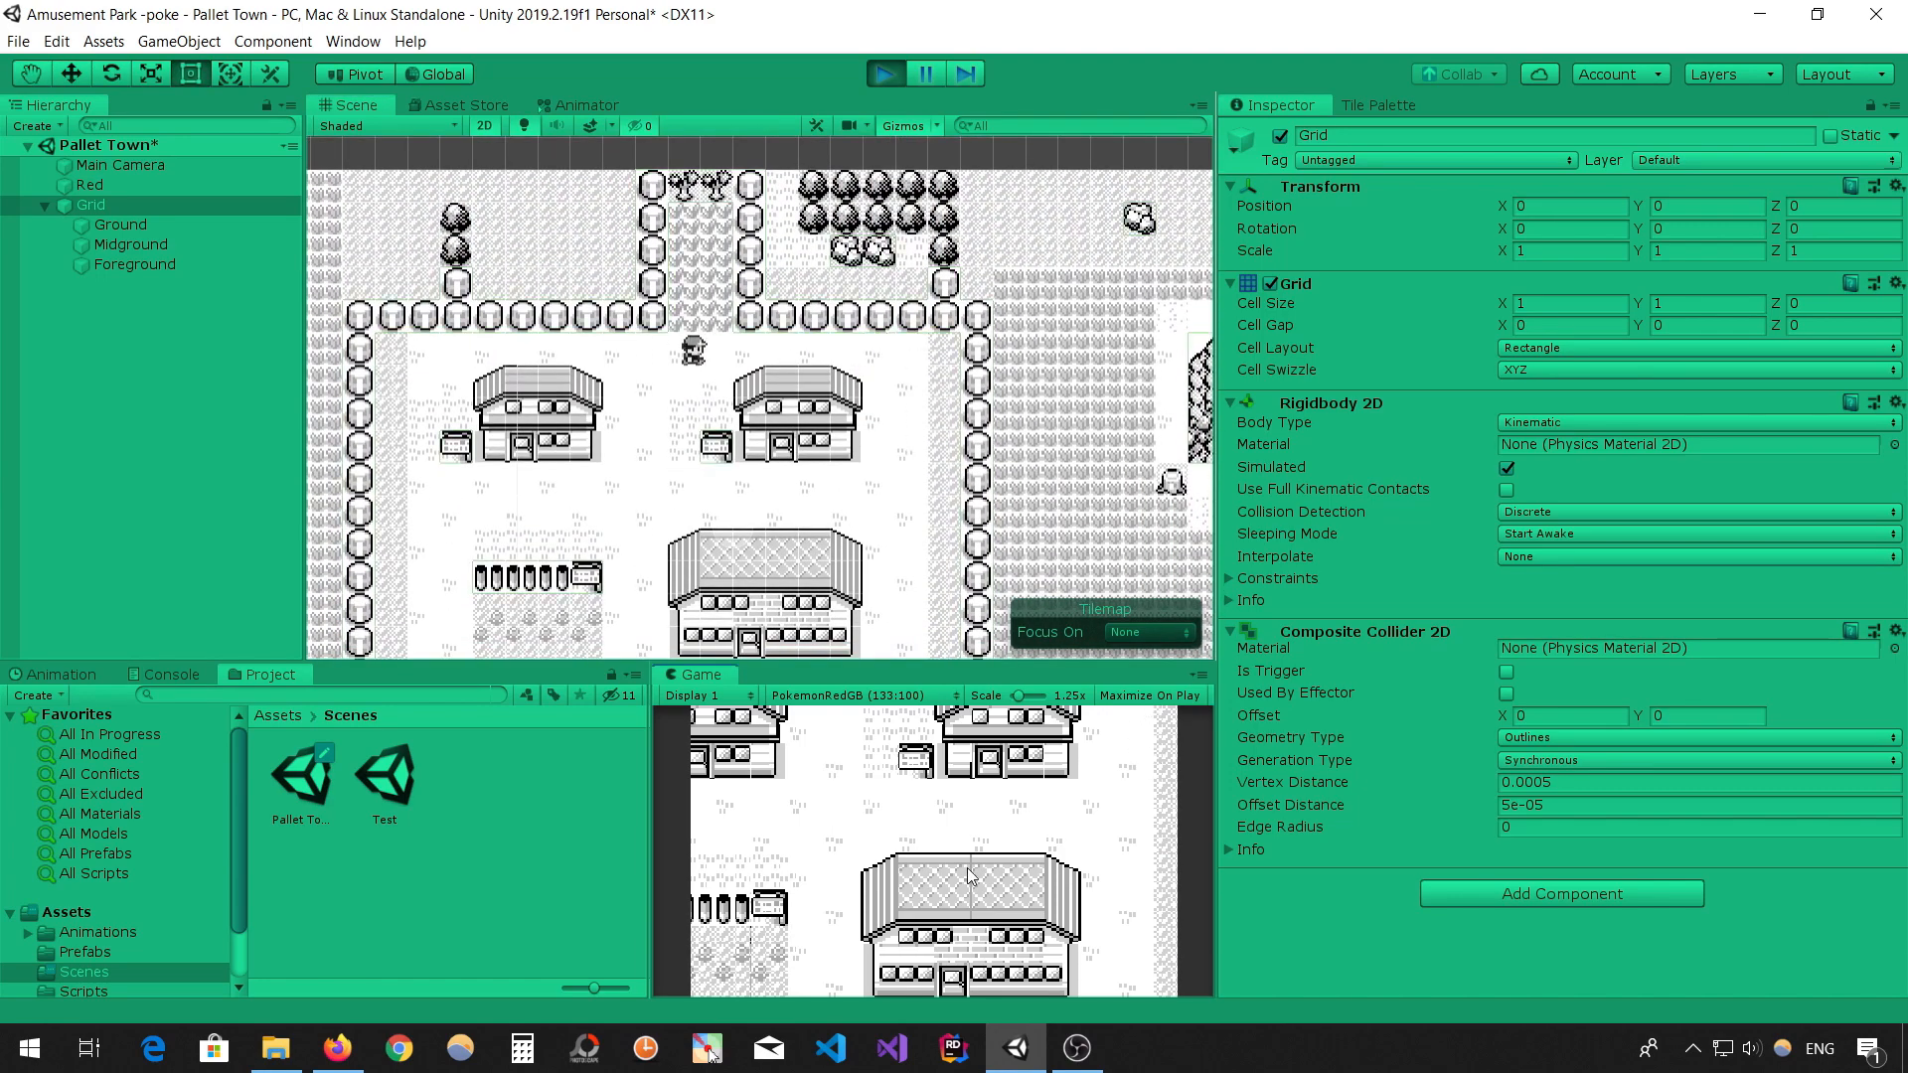
pyautogui.hotkey('ctrl', 'p')
# - Lower the top edge of Red's Box Collider 2D so the collider is about 0.87 high
pyautogui.click(100, 193)
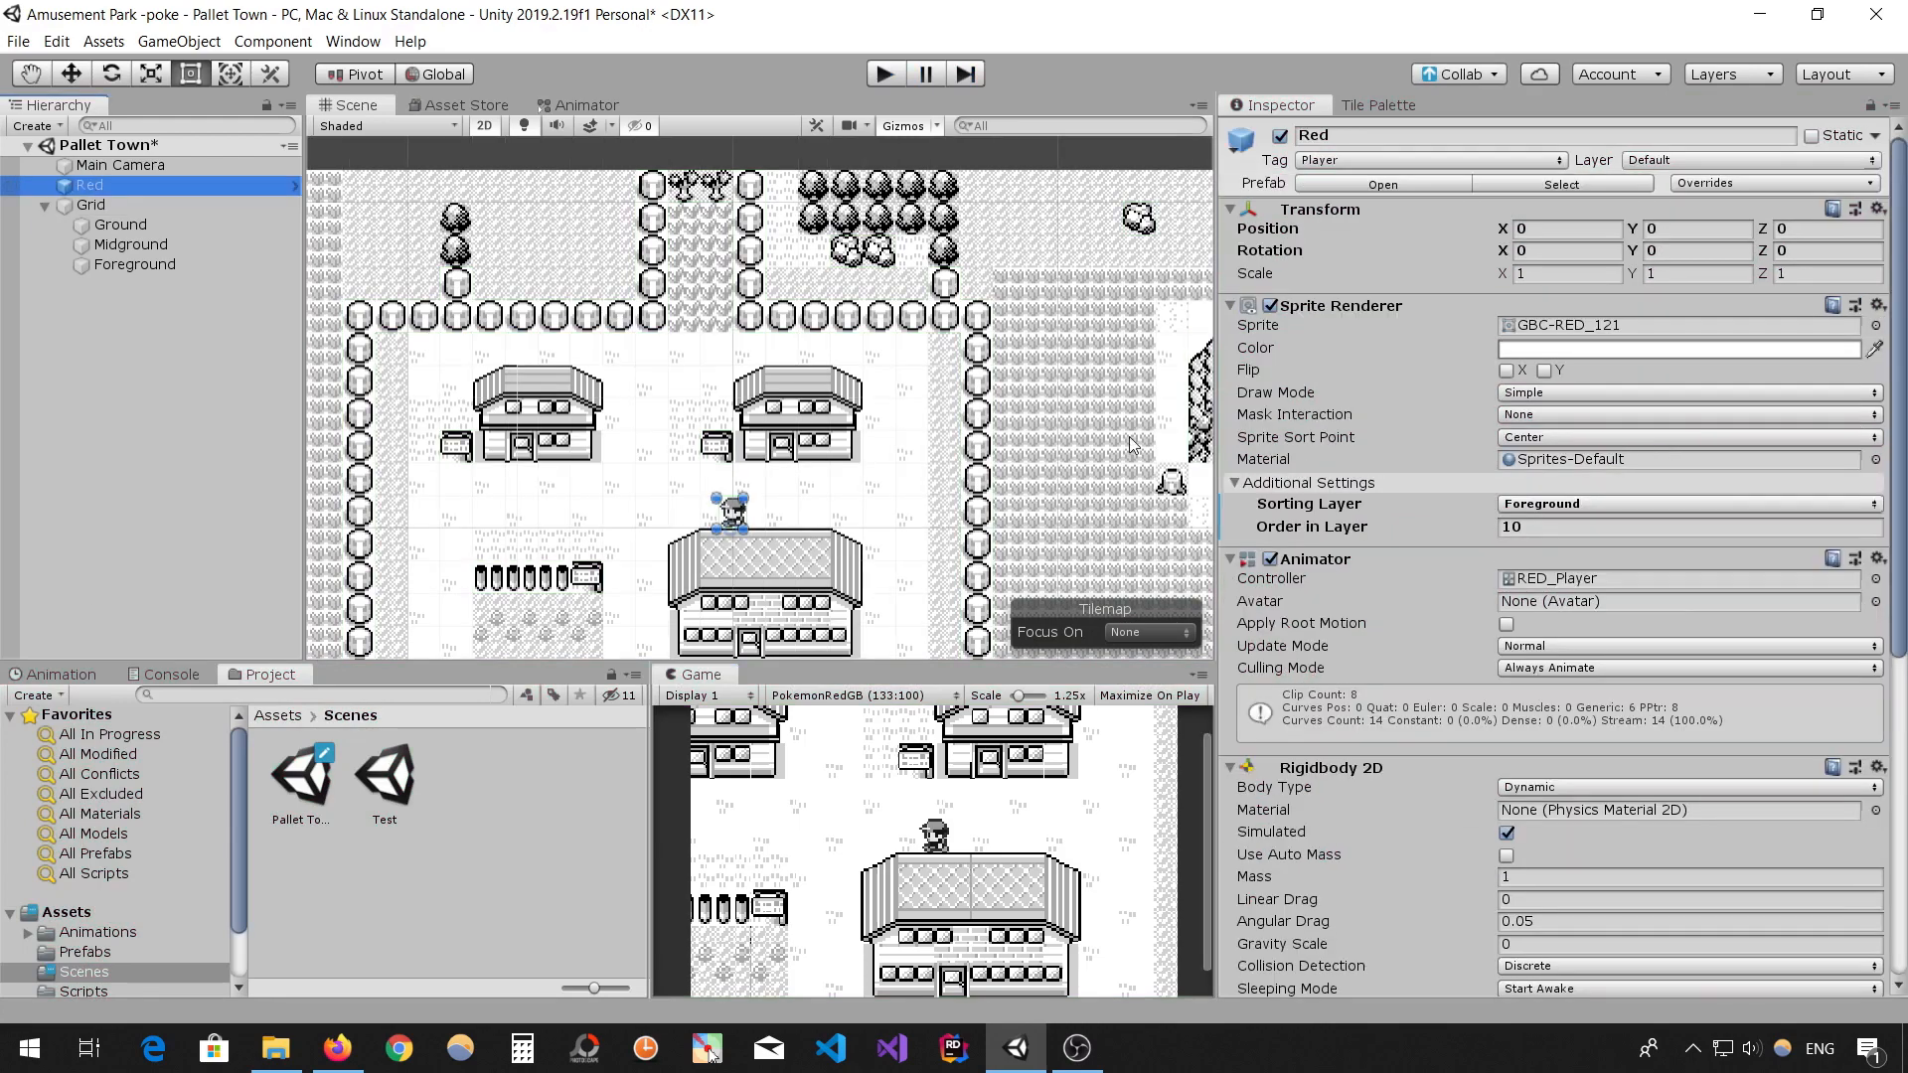
pyautogui.doubleClick(100, 193)
pyautogui.scroll(-9, 1508, 720)
pyautogui.click(1517, 582)
pyautogui.moveTo(775, 287); pyautogui.dragTo(775, 315)
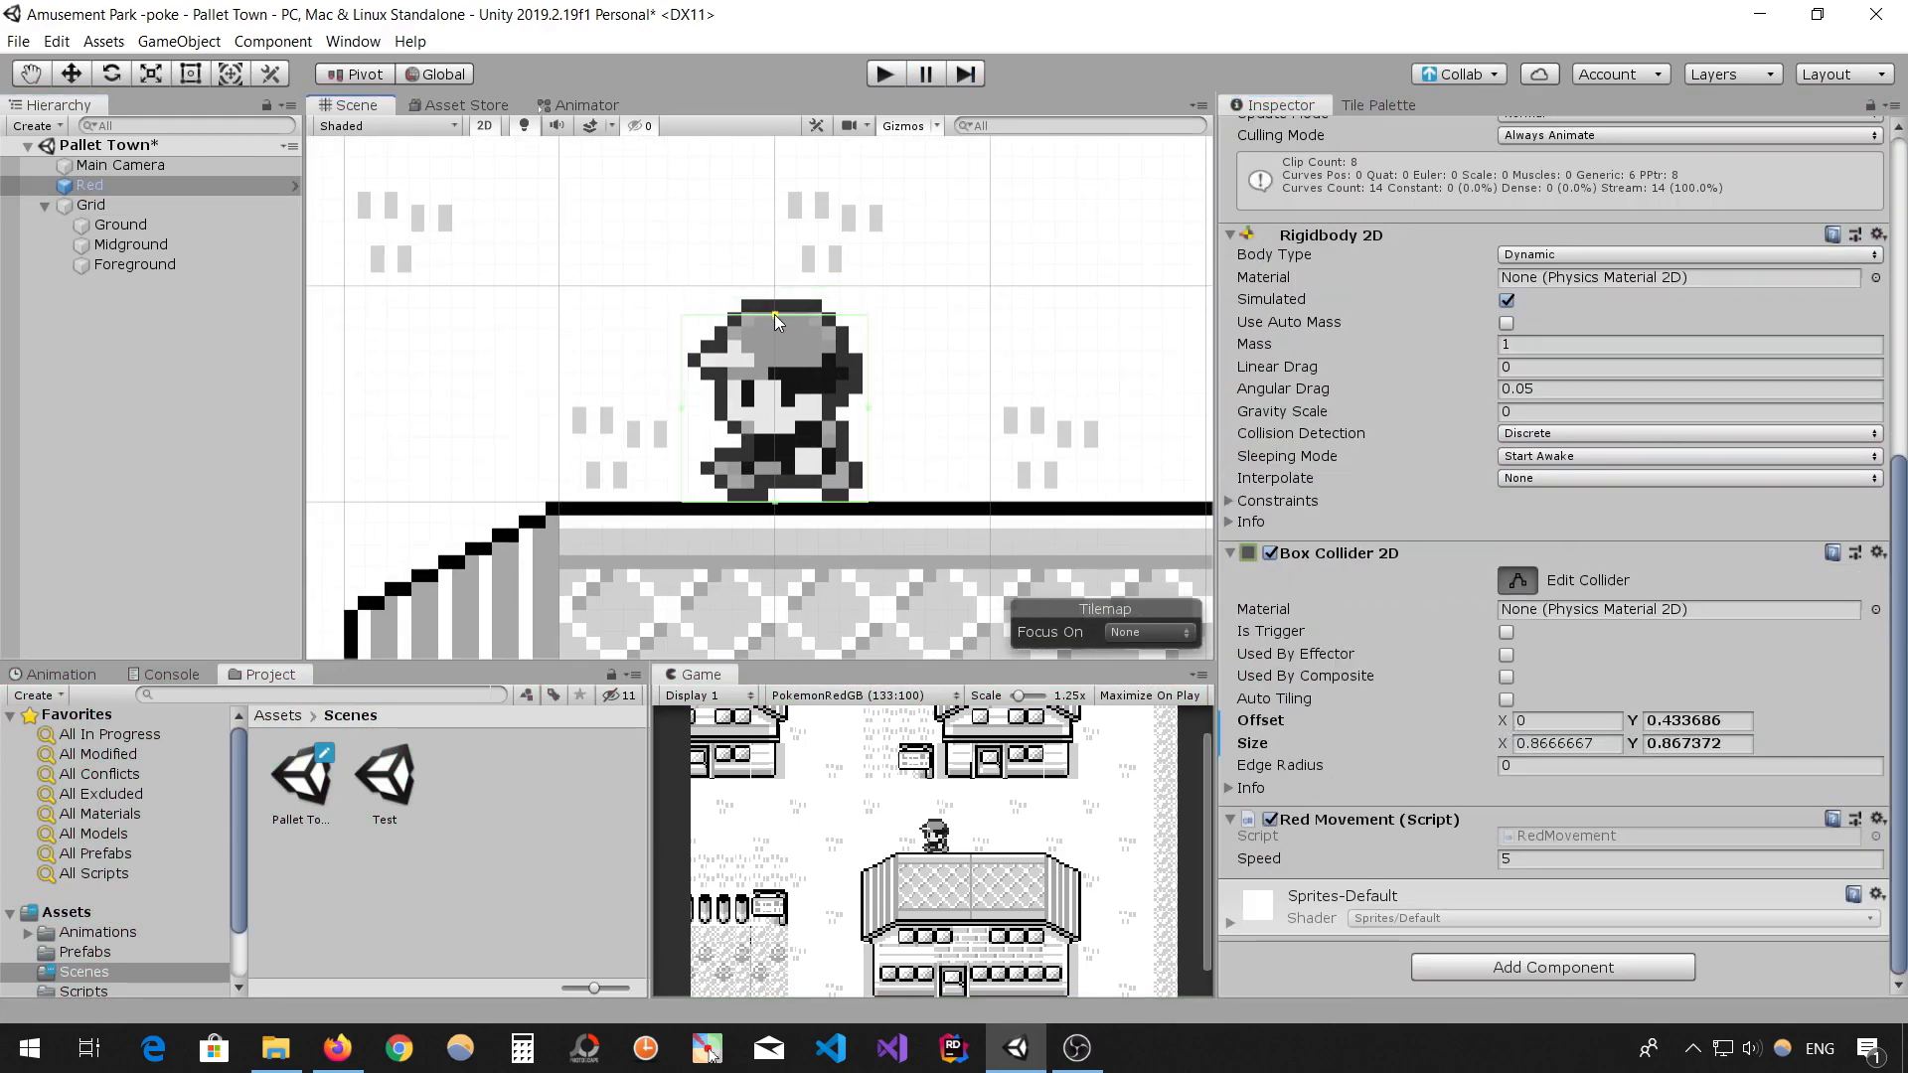
pyautogui.press('t')
# - Walk Red around Pallet Town in Play mode to test the shortened collider
pyautogui.hotkey('ctrl', 'p')
pyautogui.scroll(-5, 897, 408)
pyautogui.moveTo(909, 493); pyautogui.dragTo(585, 326)
pyautogui.press('Down')
pyautogui.press('Right')
pyautogui.press('Up')
pyautogui.press('Down')
pyautogui.press('Left')
pyautogui.press('Down')
pyautogui.press('Left')
pyautogui.press('Up')
pyautogui.press('Left')
pyautogui.press('Down')
pyautogui.press('Right')
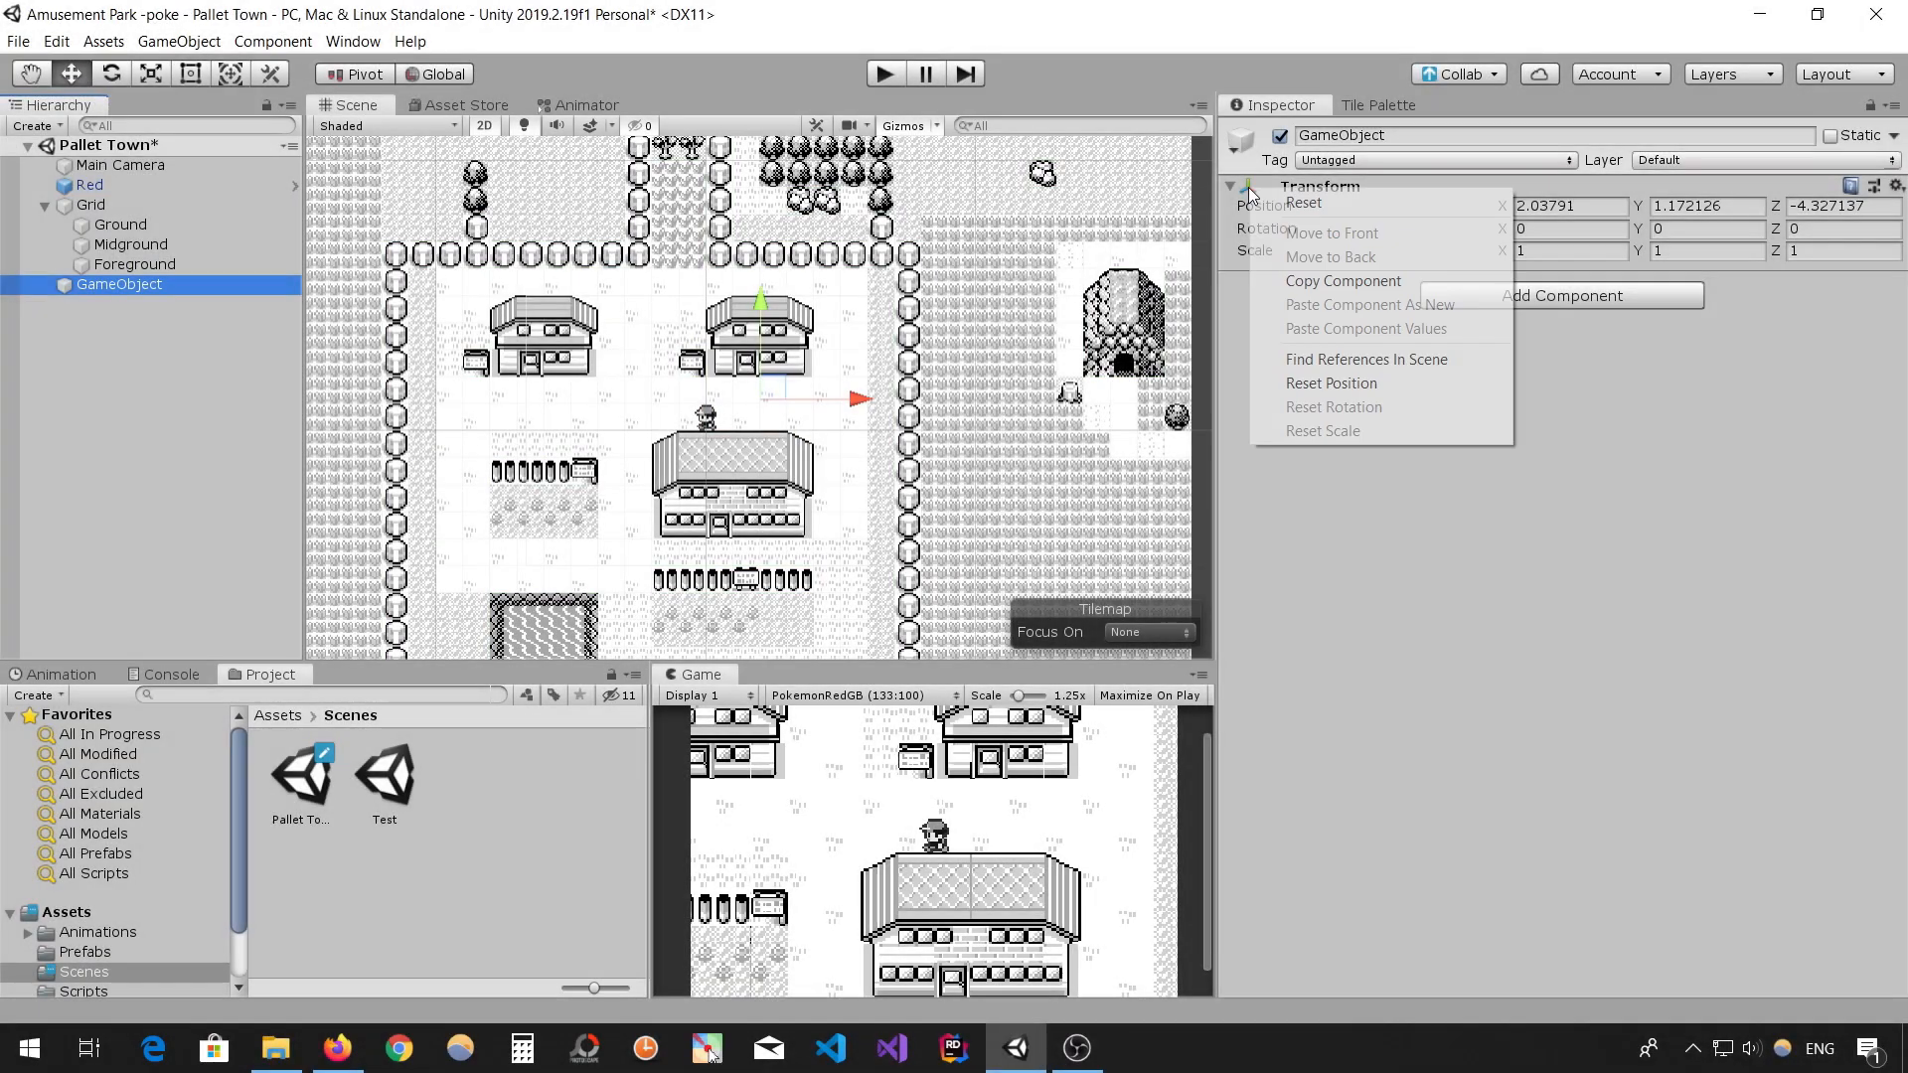
# - Set the new empty GameObject's X position to 0.5 and add a Box Collider 2D to it
pyautogui.press('Escape')
pyautogui.press('f')
pyautogui.click(1570, 207)
pyautogui.write('0.5')
pyautogui.click(1563, 296)
pyautogui.click(1521, 416)
# - Create a tag named Box and assign it to the new GameObject
pyautogui.click(1436, 160)
pyautogui.click(1364, 359)
pyautogui.click(1851, 238)
pyautogui.write('Box')
pyautogui.click(119, 284)
pyautogui.click(1436, 160)
pyautogui.click(1337, 344)
# - Rename the GameObject to Box, save it as a prefab, and hide the Ground and Midground tilemaps in the Scene view
pyautogui.click(66, 912)
pyautogui.write('Box')
pyautogui.moveTo(126, 289); pyautogui.dragTo(392, 777)
pyautogui.click(10, 226)
pyautogui.click(10, 246)
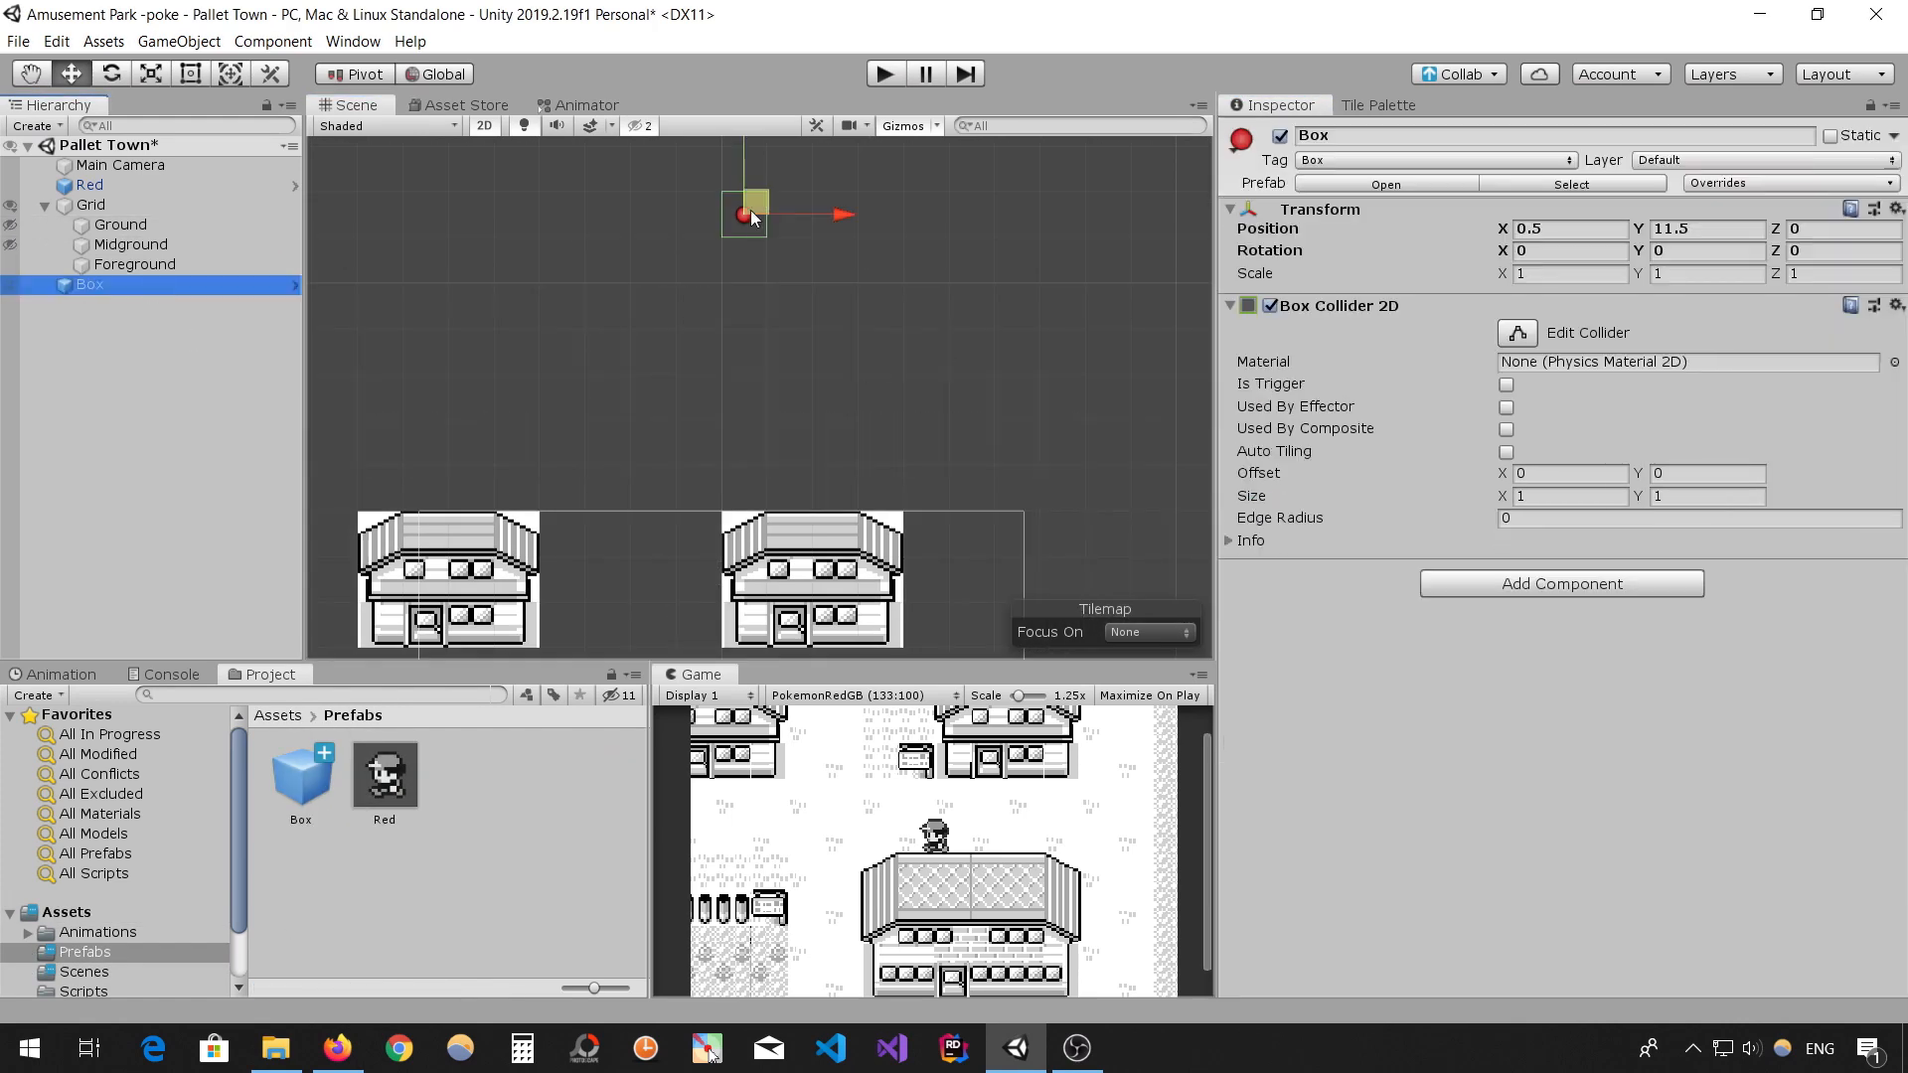
# - Place the Box at Y 4.5 on the upper-right house and enlarge its collider to 4 wide over the roof and upper floor
pyautogui.moveTo(744, 164); pyautogui.dragTo(744, 483)
pyautogui.click(1706, 229)
pyautogui.write('4.5')
pyautogui.click(1517, 333)
pyautogui.click(1551, 495)
pyautogui.moveTo(742, 399); pyautogui.dragTo(864, 529)
pyautogui.write('4')
pyautogui.scroll(13, 722, 426)
pyautogui.write('5')
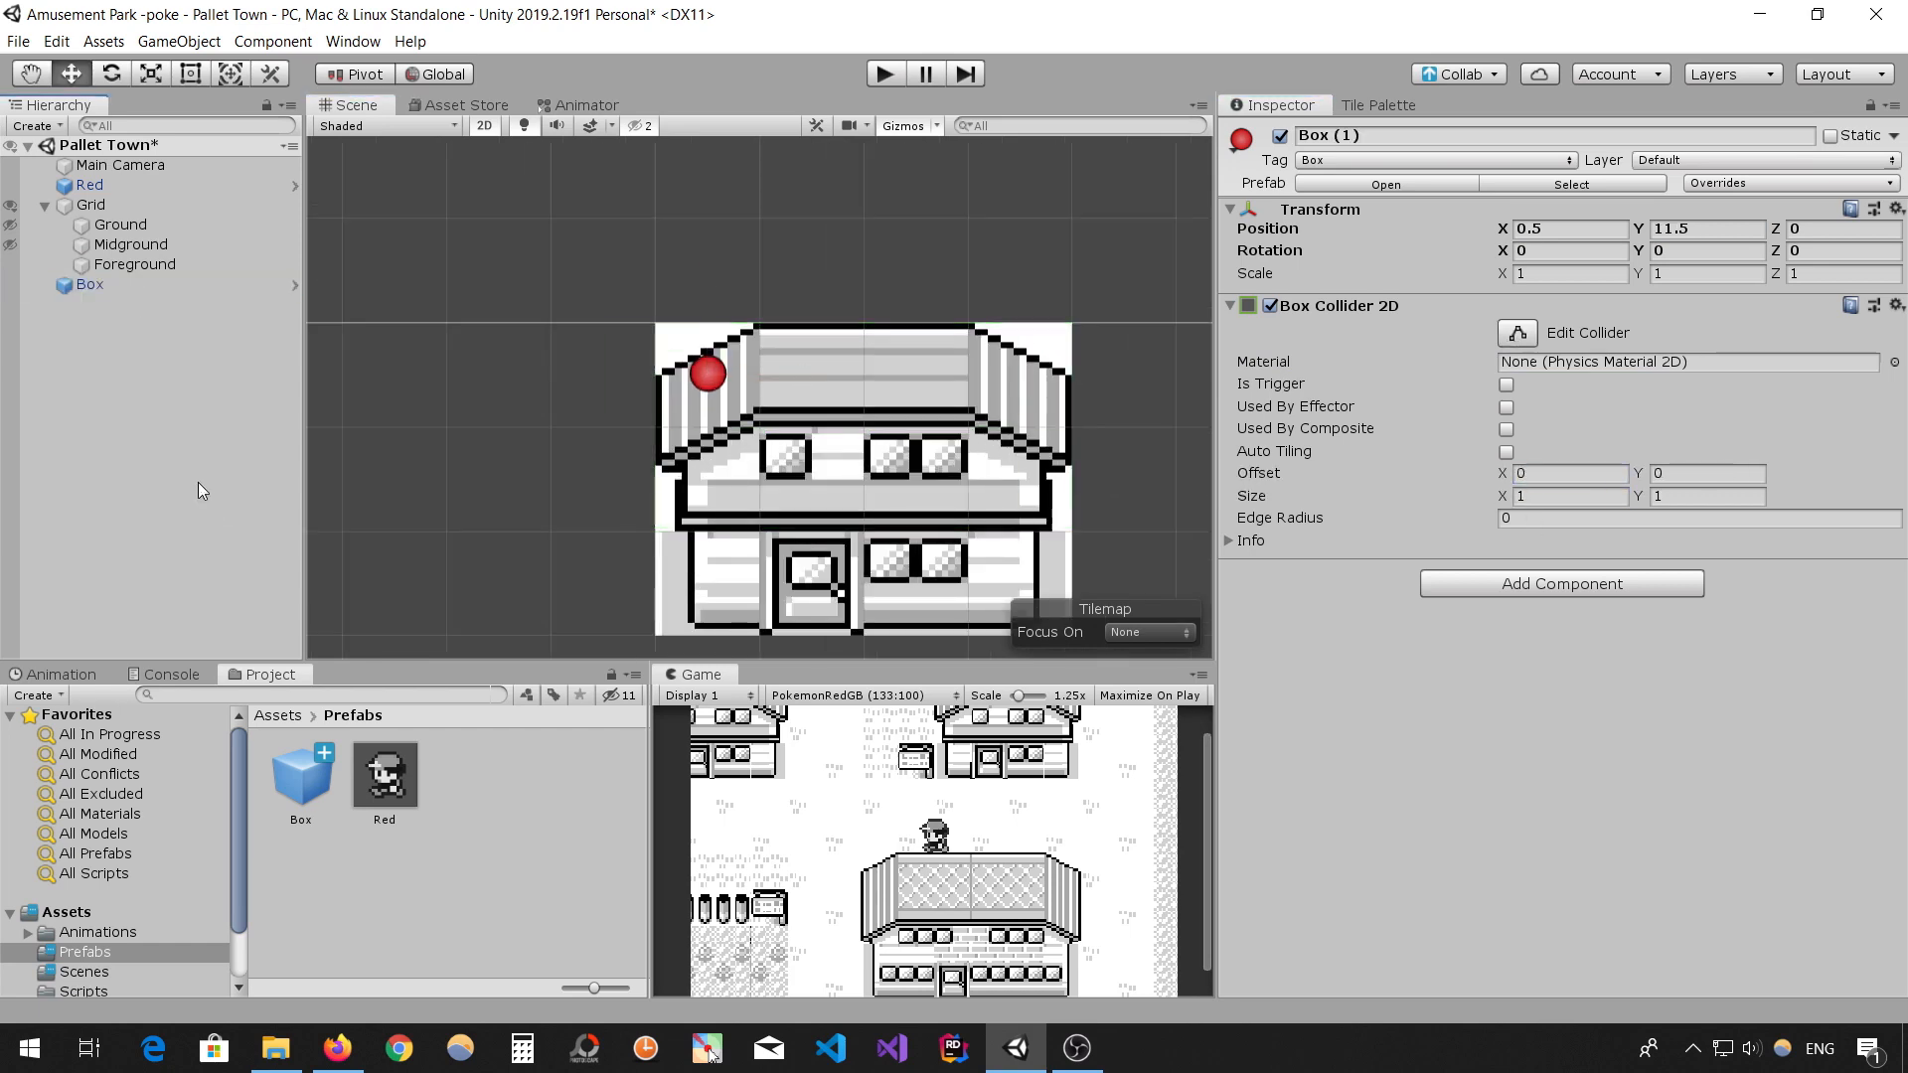
# - Place a second Box prefab beside the upper-right house's door at X 2.5, Y 2.5
pyautogui.moveTo(302, 777); pyautogui.dragTo(764, 411)
pyautogui.scroll(10, 746, 407)
pyautogui.click(1550, 230)
pyautogui.write('0.5')
pyautogui.click(1690, 229)
pyautogui.write('2.5')
pyautogui.moveTo(649, 358); pyautogui.dragTo(977, 360)
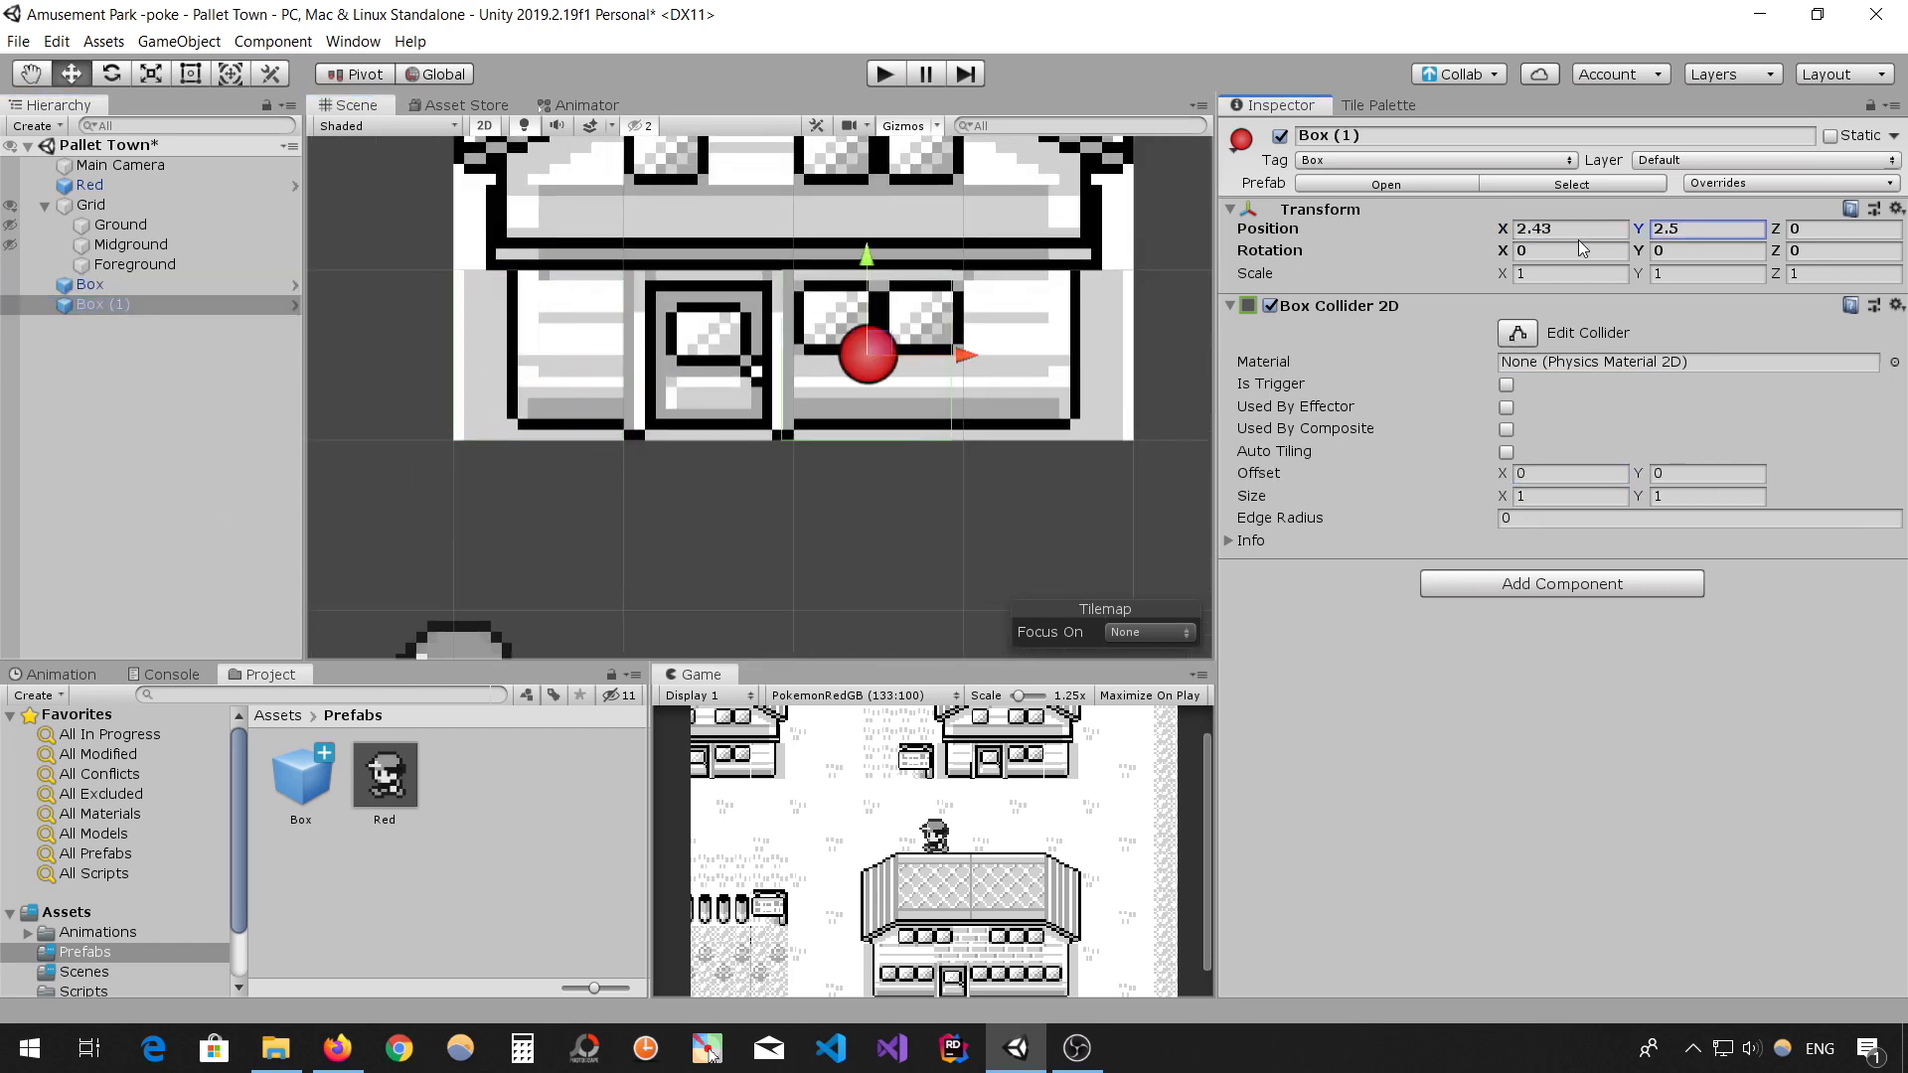
pyautogui.click(1578, 231)
pyautogui.write('2.5')
# - Set the second Box's collider width to 2 and its X offset to 0.5
pyautogui.click(1518, 333)
pyautogui.click(1550, 496)
pyautogui.write('2')
pyautogui.click(1525, 475)
pyautogui.write('0.5')
# - Add a third Box prefab on the other side of the house's door at Y 2.5
pyautogui.click(143, 289)
pyautogui.scroll(-14, 795, 360)
pyautogui.moveTo(301, 778); pyautogui.dragTo(145, 362)
pyautogui.click(1690, 229)
pyautogui.write('2.5')
# - Duplicate the upper-right house's three Box colliders for the upper-left house
pyautogui.scroll(15, 739, 444)
pyautogui.click(10, 264)
pyautogui.click(99, 285)
pyautogui.keyDown('shift'); pyautogui.click(103, 325); pyautogui.keyUp('shift')
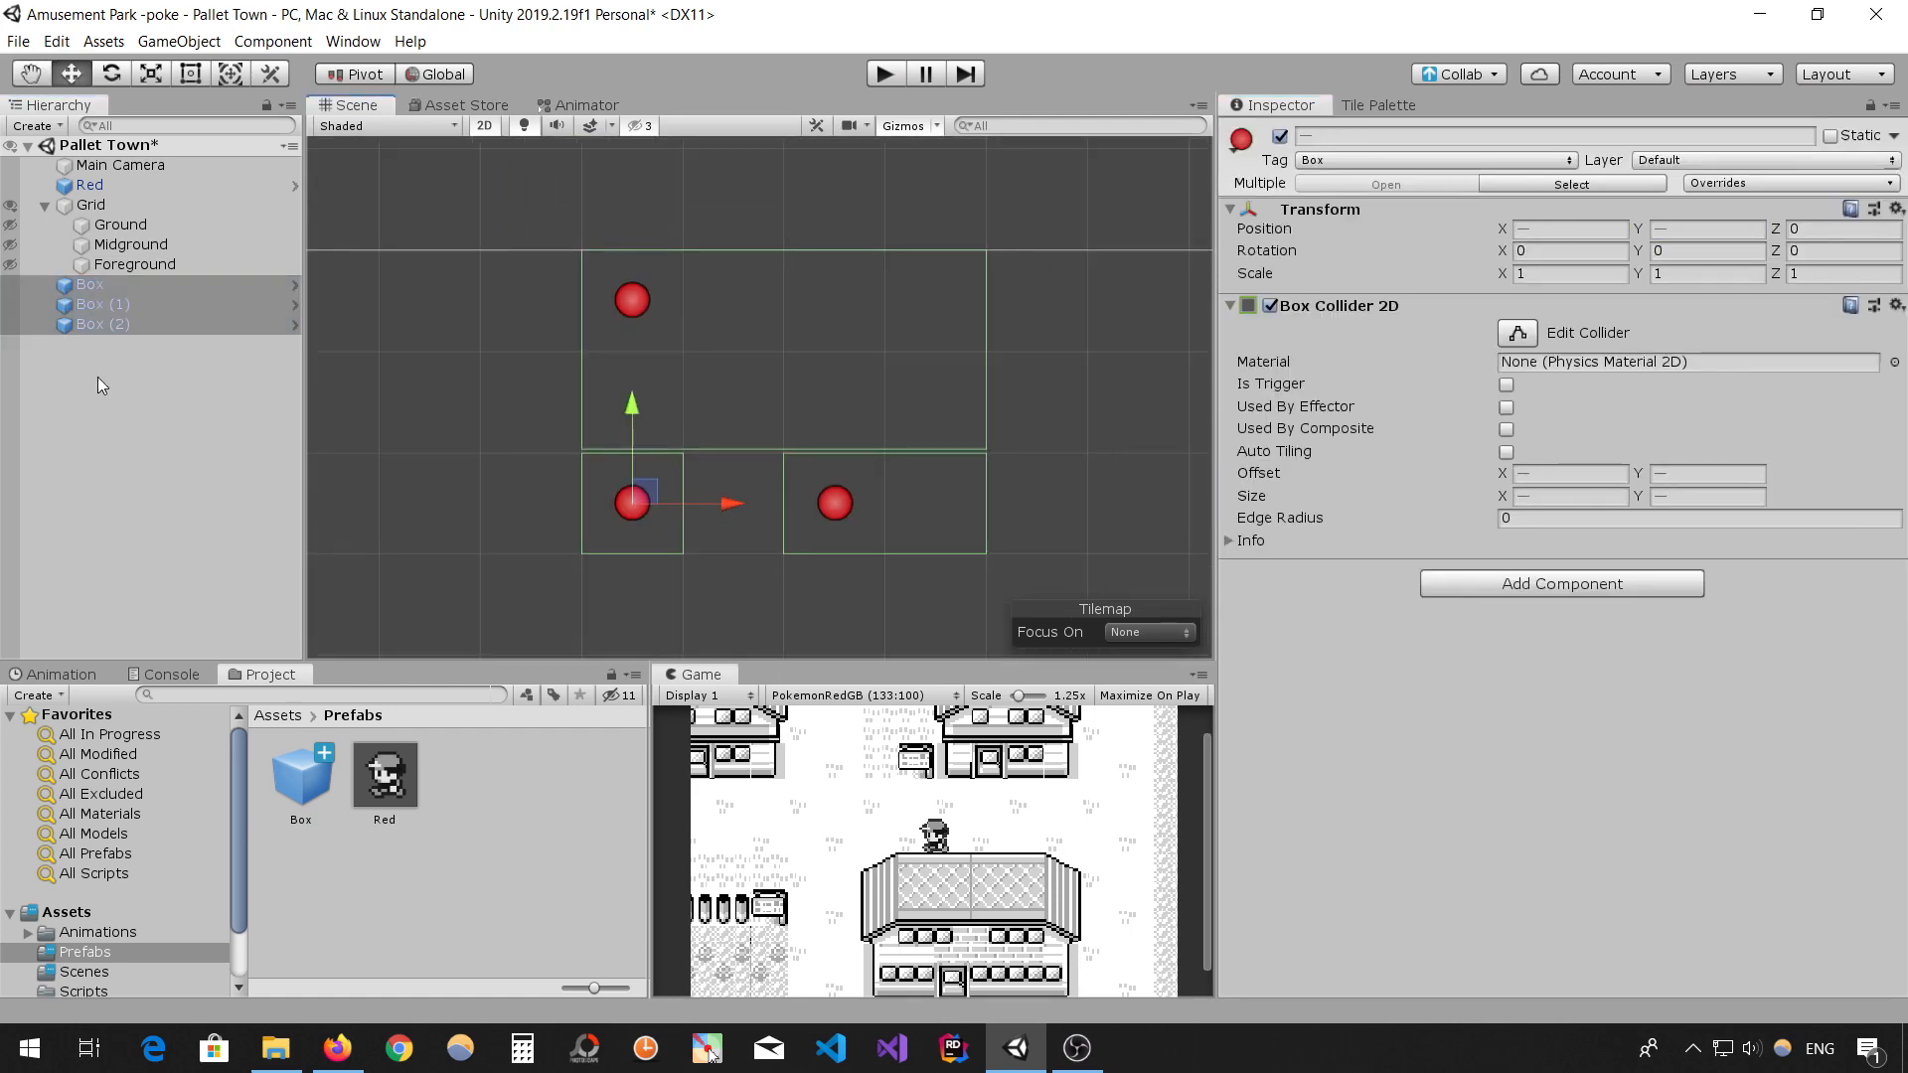
pyautogui.hotkey('ctrl', 'd')
pyautogui.click(9, 264)
pyautogui.scroll(-2, 452, 522)
pyautogui.moveTo(451, 523); pyautogui.dragTo(840, 492, button='middle')
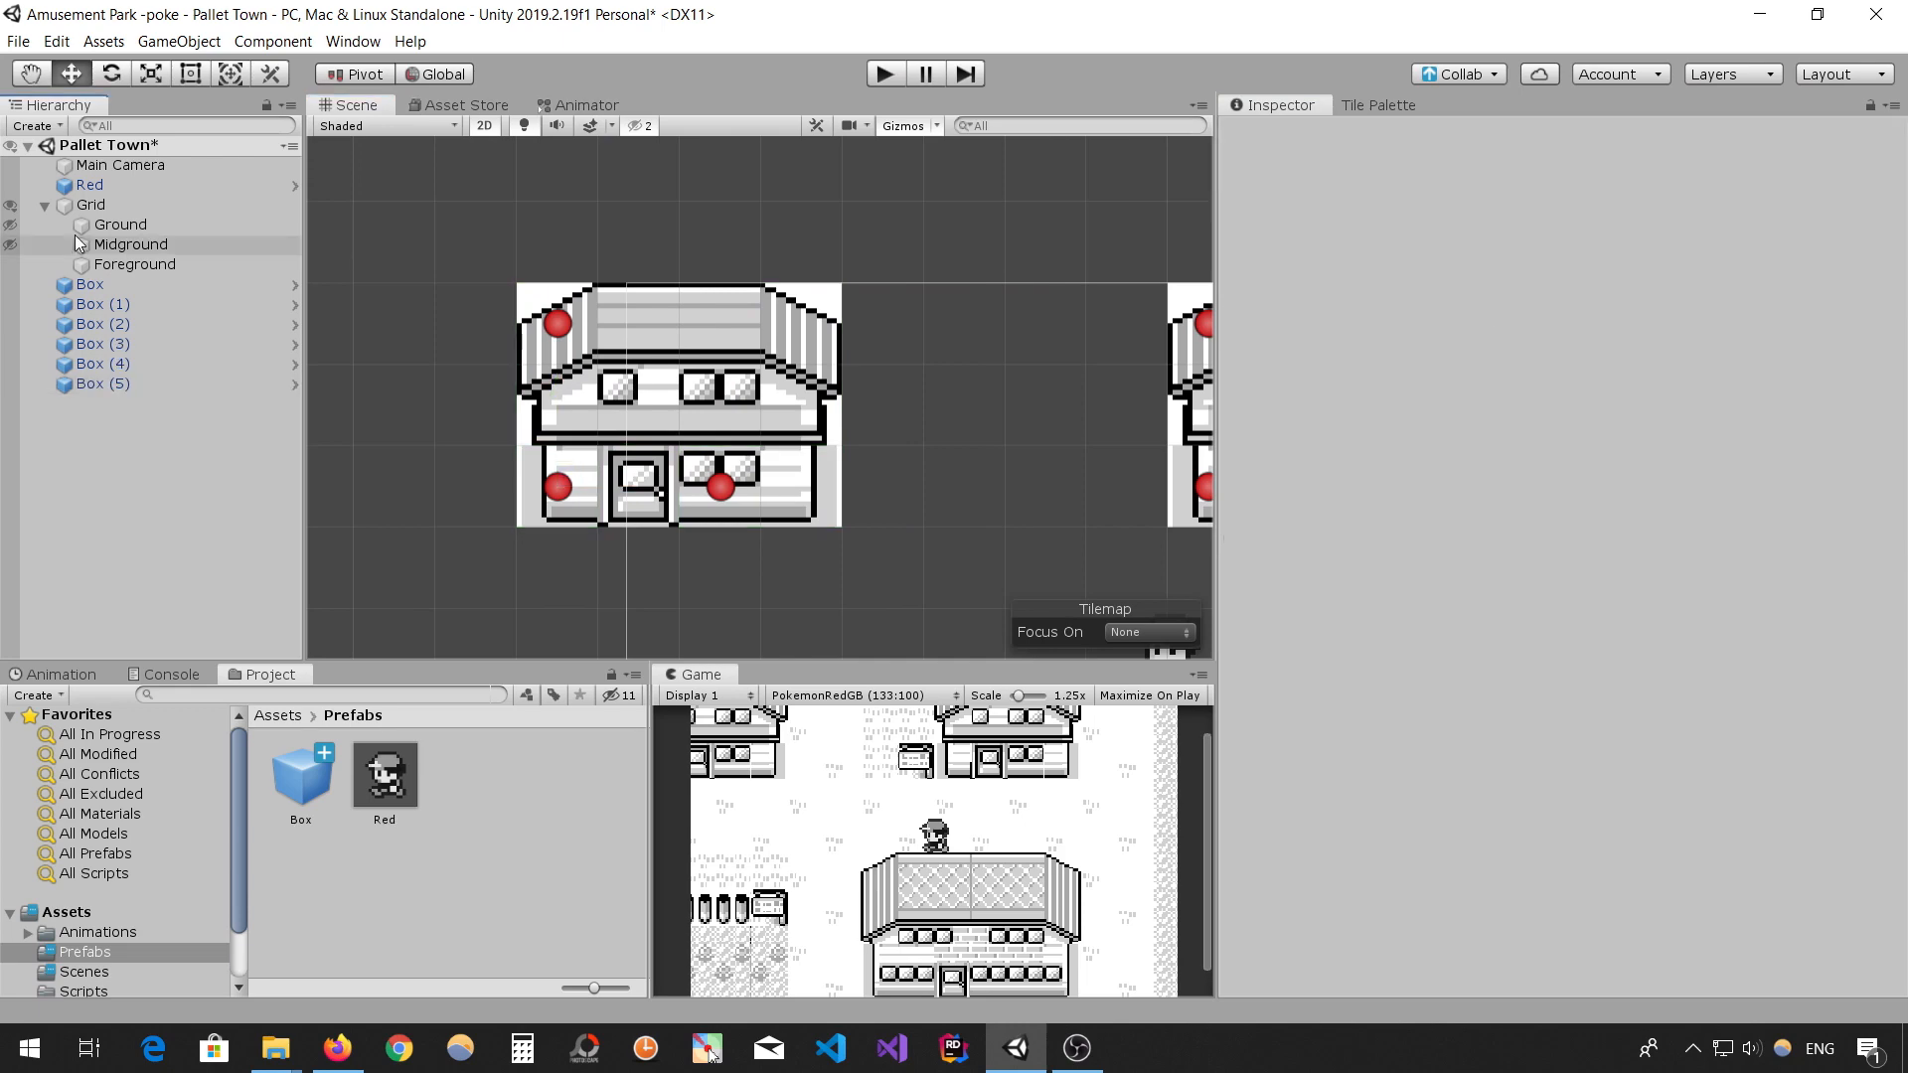
# - Create an empty GameObject and enter Ash as its name
pyautogui.hotkey('ctrl', 'shift', 'n')
pyautogui.press('F2')
pyautogui.write('Ash')
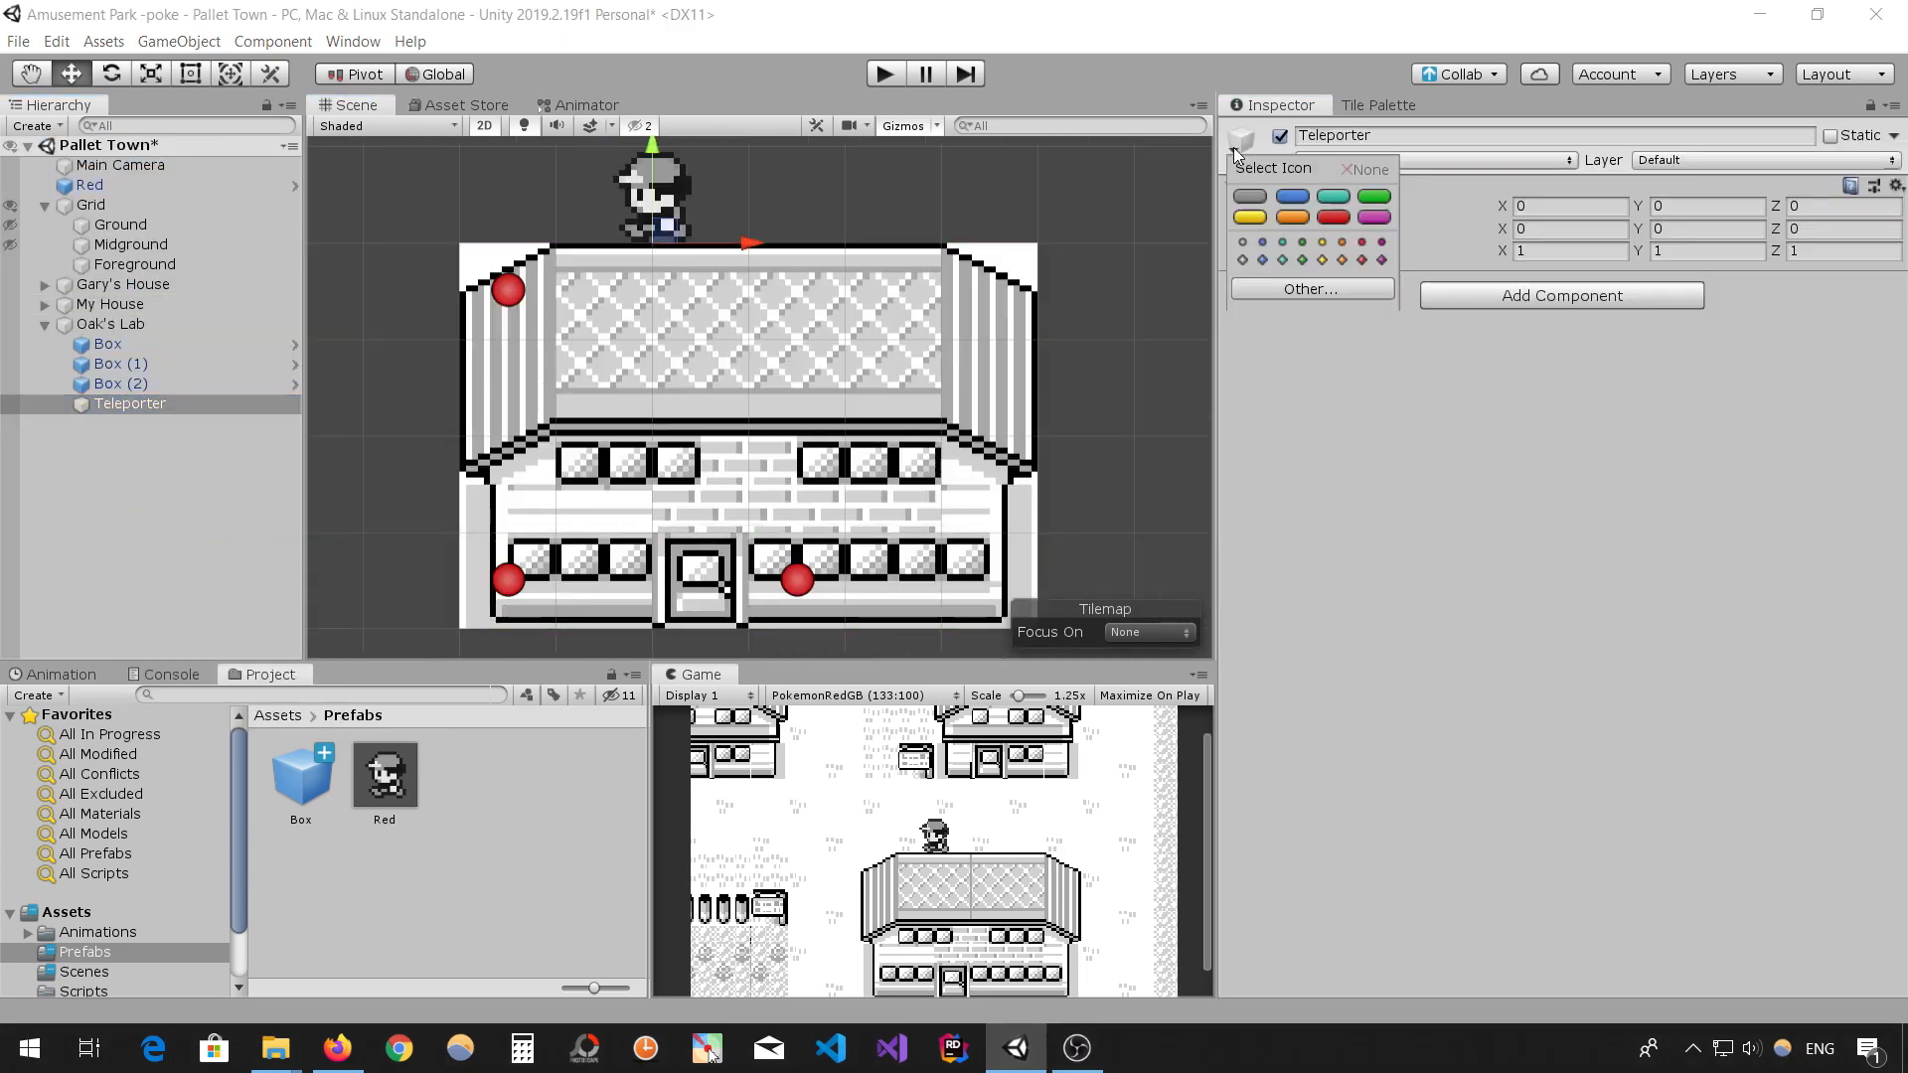
# - Give the Teleporter object a green diamond icon and position it at Oak's Lab door, X 0.5, Y -3.5
pyautogui.click(1302, 261)
pyautogui.moveTo(652, 149); pyautogui.dragTo(652, 485)
pyautogui.click(1601, 209)
pyautogui.write('0.5')
pyautogui.press('Tab')
pyautogui.write('-3.5')
# - Shrink the Teleporter's box collider to a thin strip about 0.85 by 0.07 along its upper side and enable Is Trigger
pyautogui.click(10, 265)
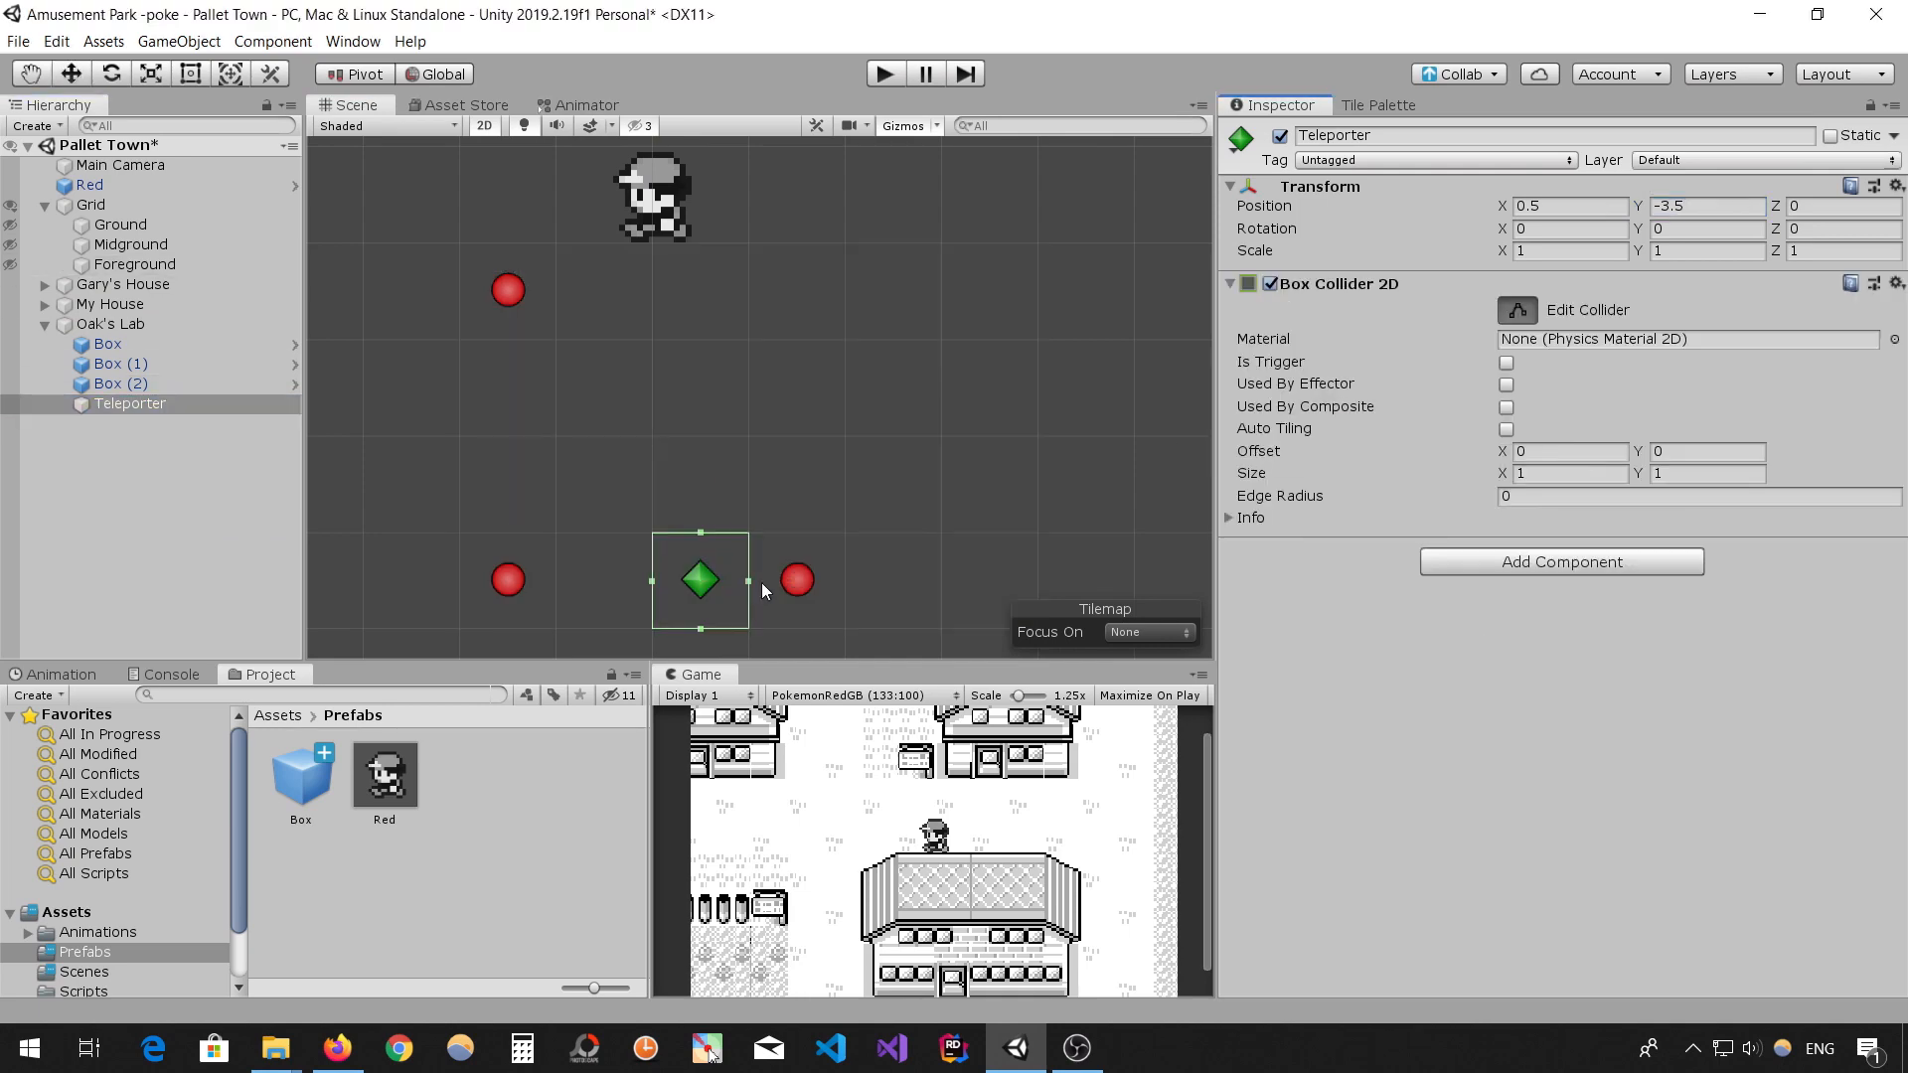
pyautogui.moveTo(702, 608); pyautogui.dragTo(704, 563)
pyautogui.click(1517, 310)
pyautogui.click(1507, 363)
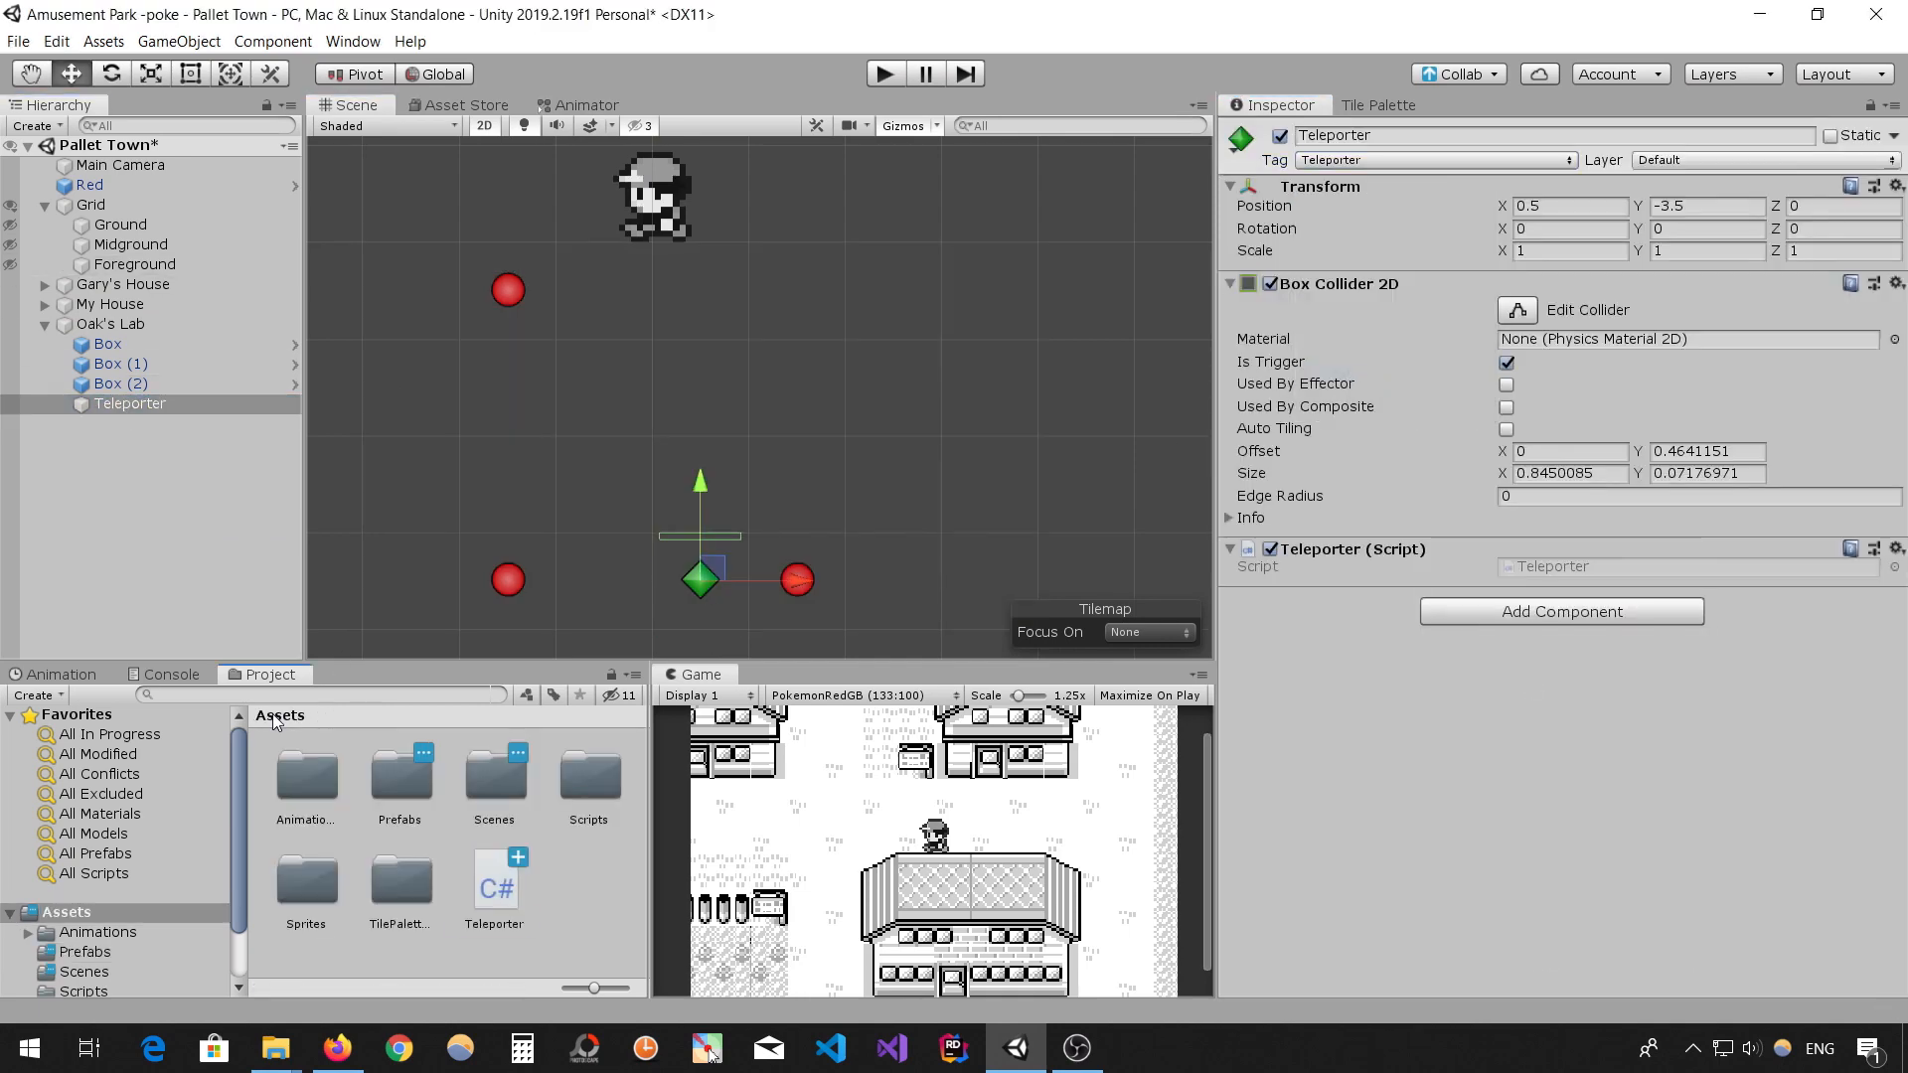
# - Open the Teleporter script and declare the public fields string sceneToTeleport and Vector2 pointTo
pyautogui.click(83, 991)
pyautogui.doubleClick(385, 785)
pyautogui.write('public string')
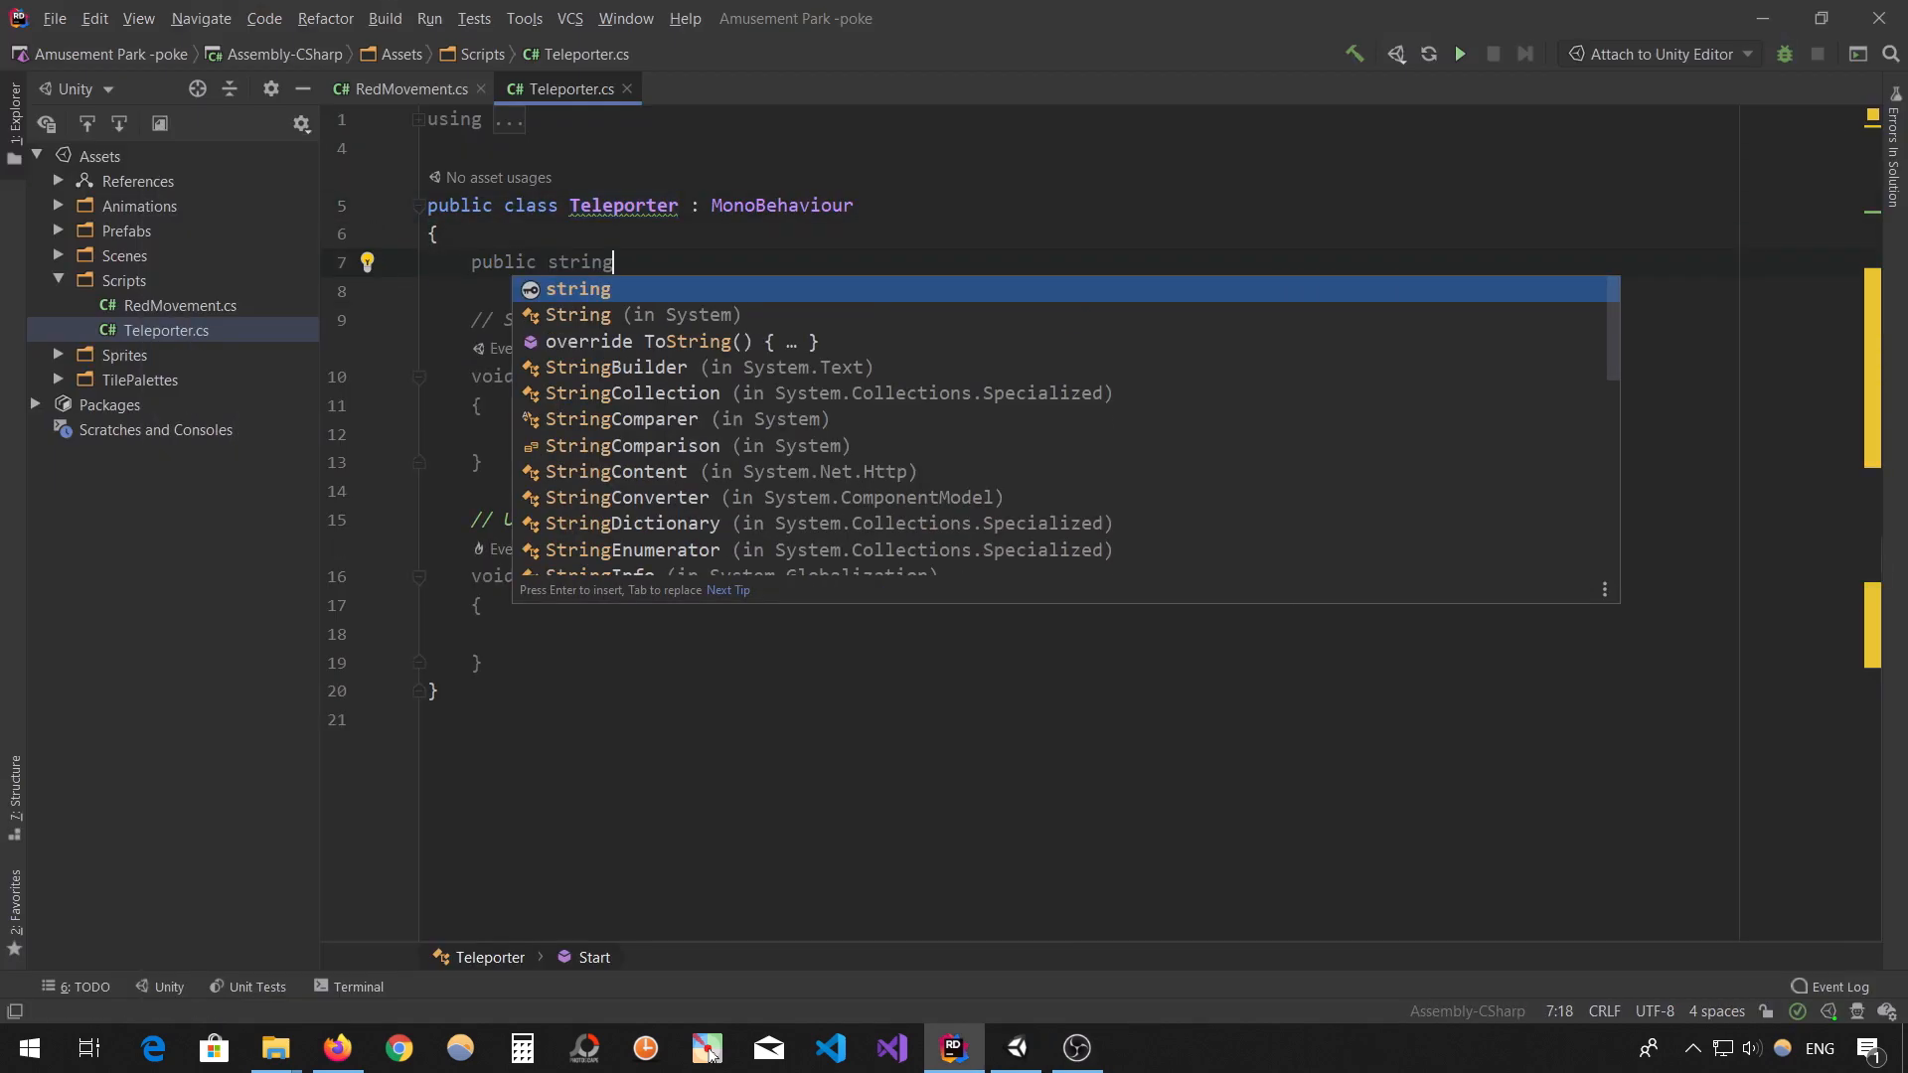
pyautogui.write(' sceneToTeleport;')
pyautogui.press('Return')
pyautogui.write('public Vector2 pointTo;')
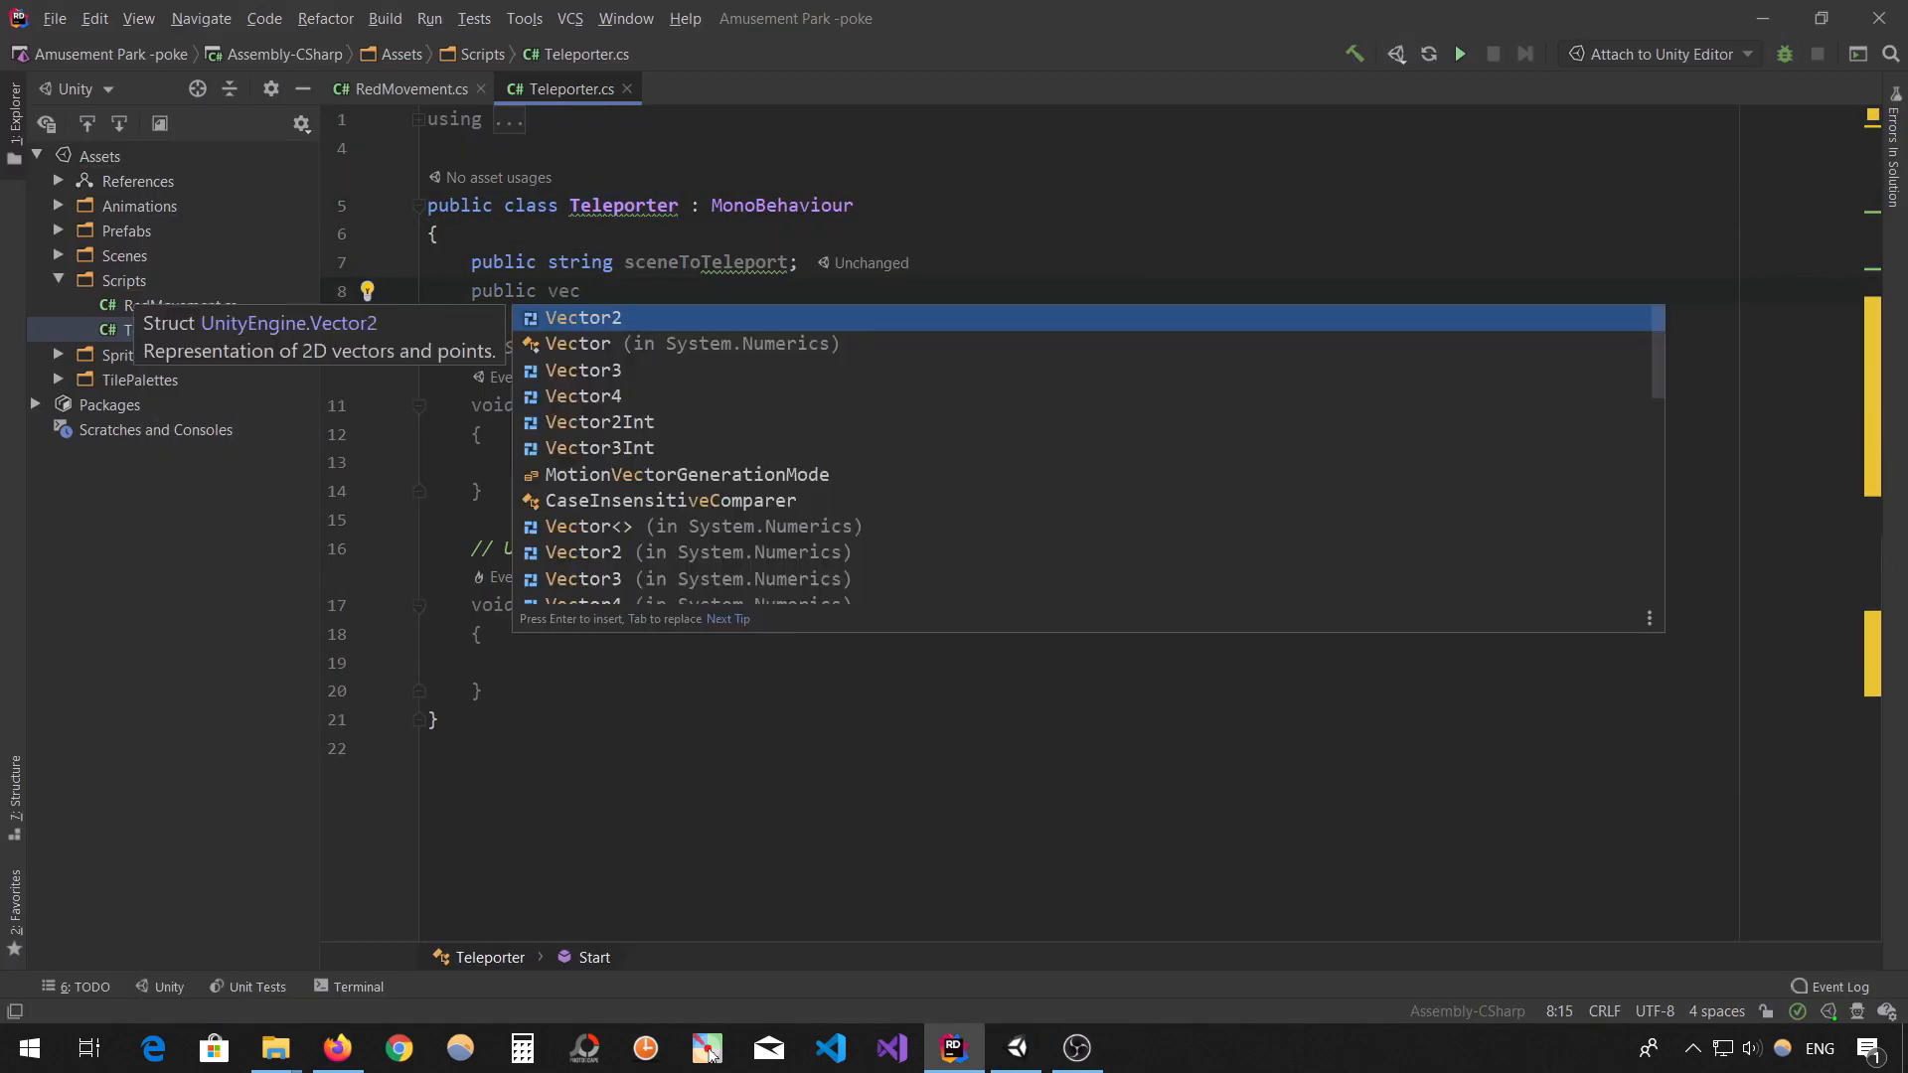
# - Add an OnTriggerEnter2D method containing a TODO and comments to load the scene and change the player position
pyautogui.hotkey('ctrl', 'End')
pyautogui.write('ontrigge')
pyautogui.press('Return')
pyautogui.write('// load scene')
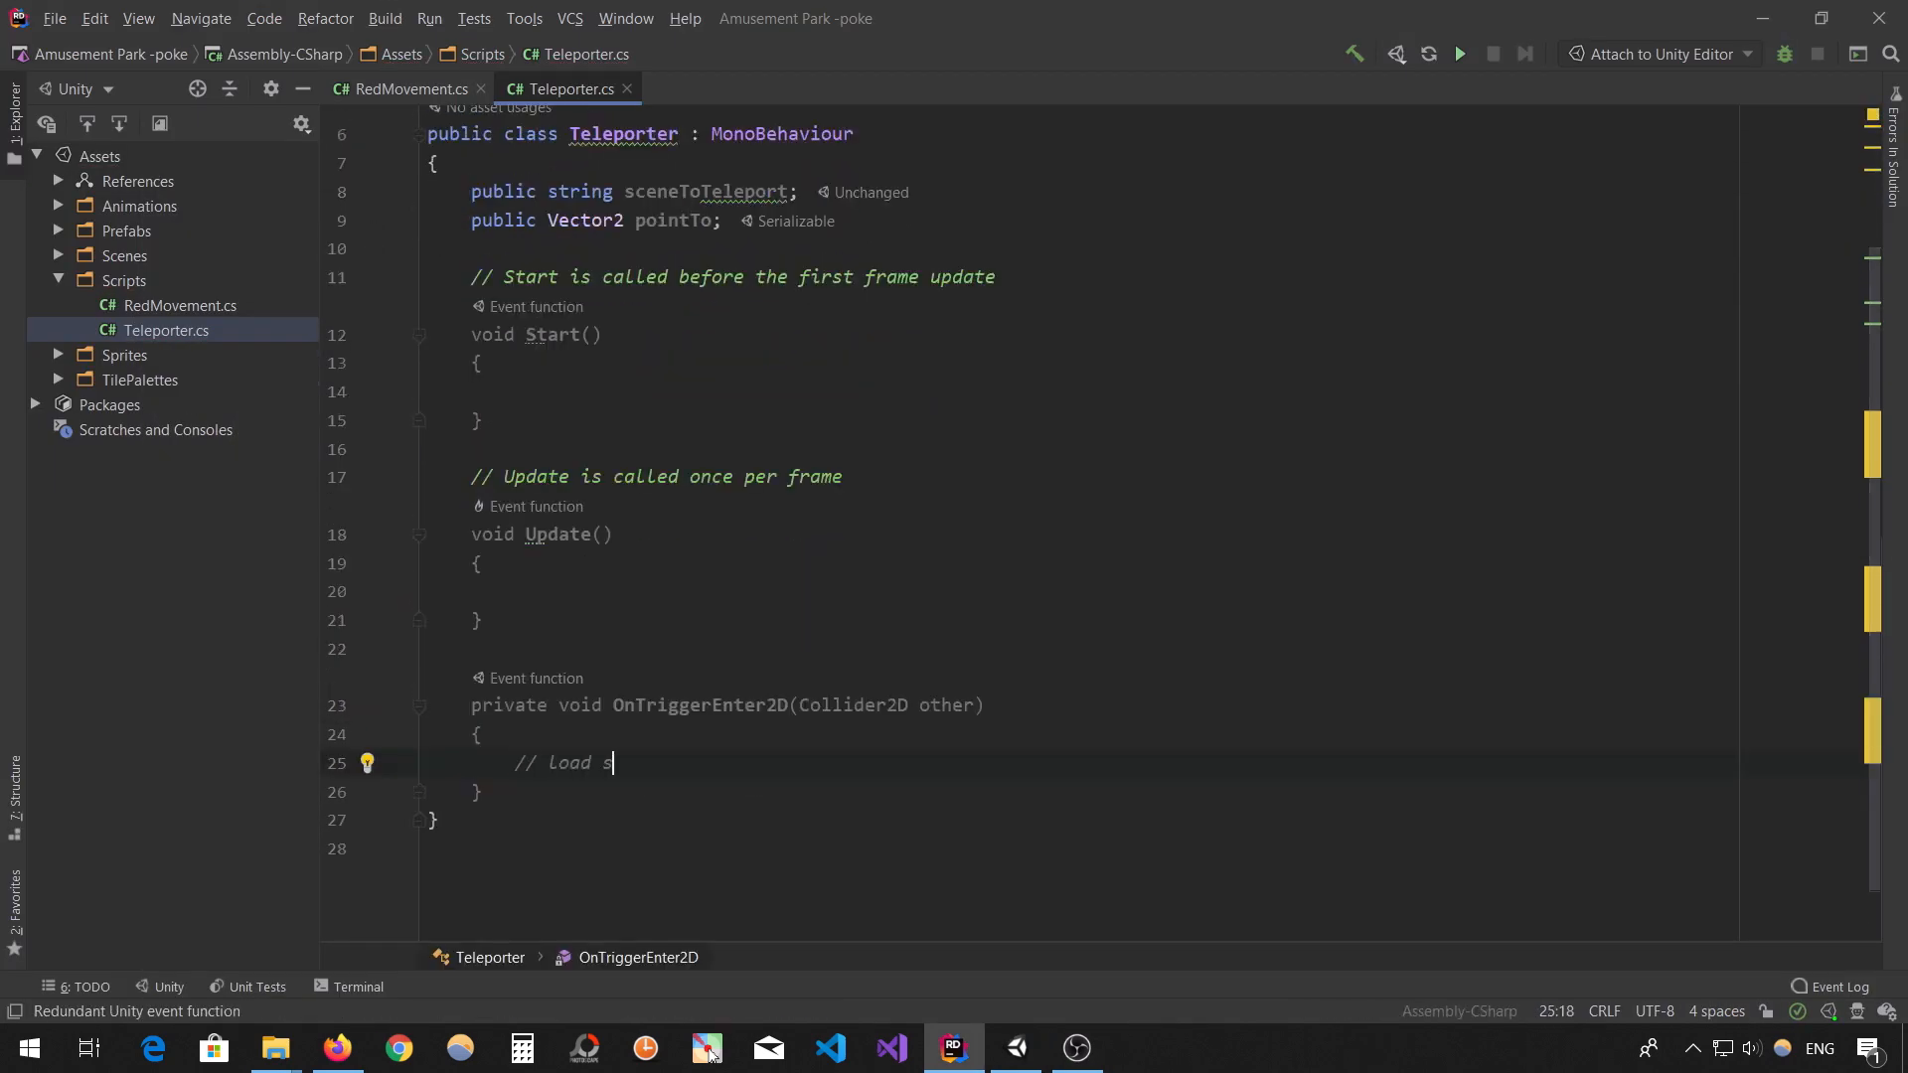
pyautogui.press('Return')
pyautogui.write('// change player position')
pyautogui.press('Up')
pyautogui.press('Up')
pyautogui.press('Return')
pyautogui.write('//TODO')
# - Switch to Unity and run Pallet Town in Play mode with Maximize On Play
pyautogui.hotkey('alt', 'Tab')
pyautogui.scroll(-15, 716, 386)
pyautogui.moveTo(746, 388); pyautogui.dragTo(816, 396, button='middle')
pyautogui.click(1150, 696)
pyautogui.click(884, 74)
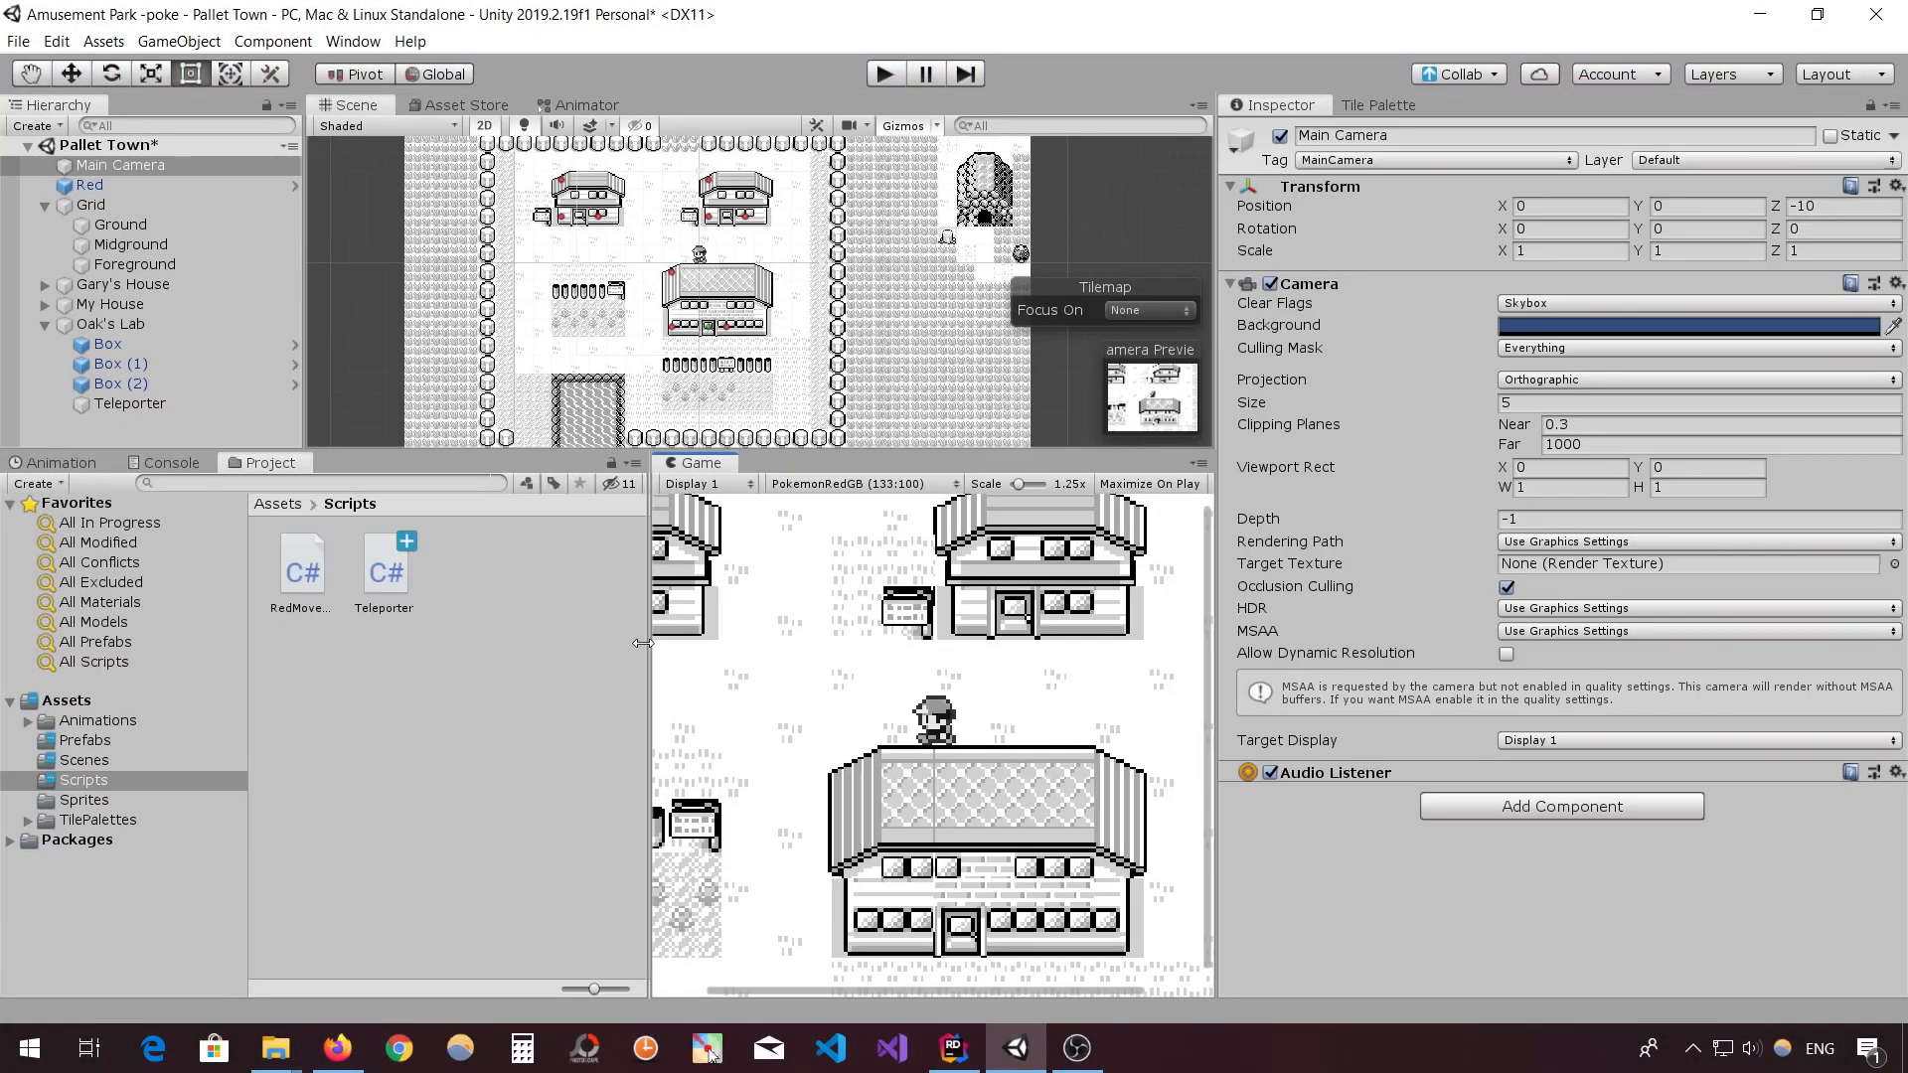
# - Widen the Game view and set Red's X position to -0.5
pyautogui.moveTo(647, 644); pyautogui.dragTo(441, 664)
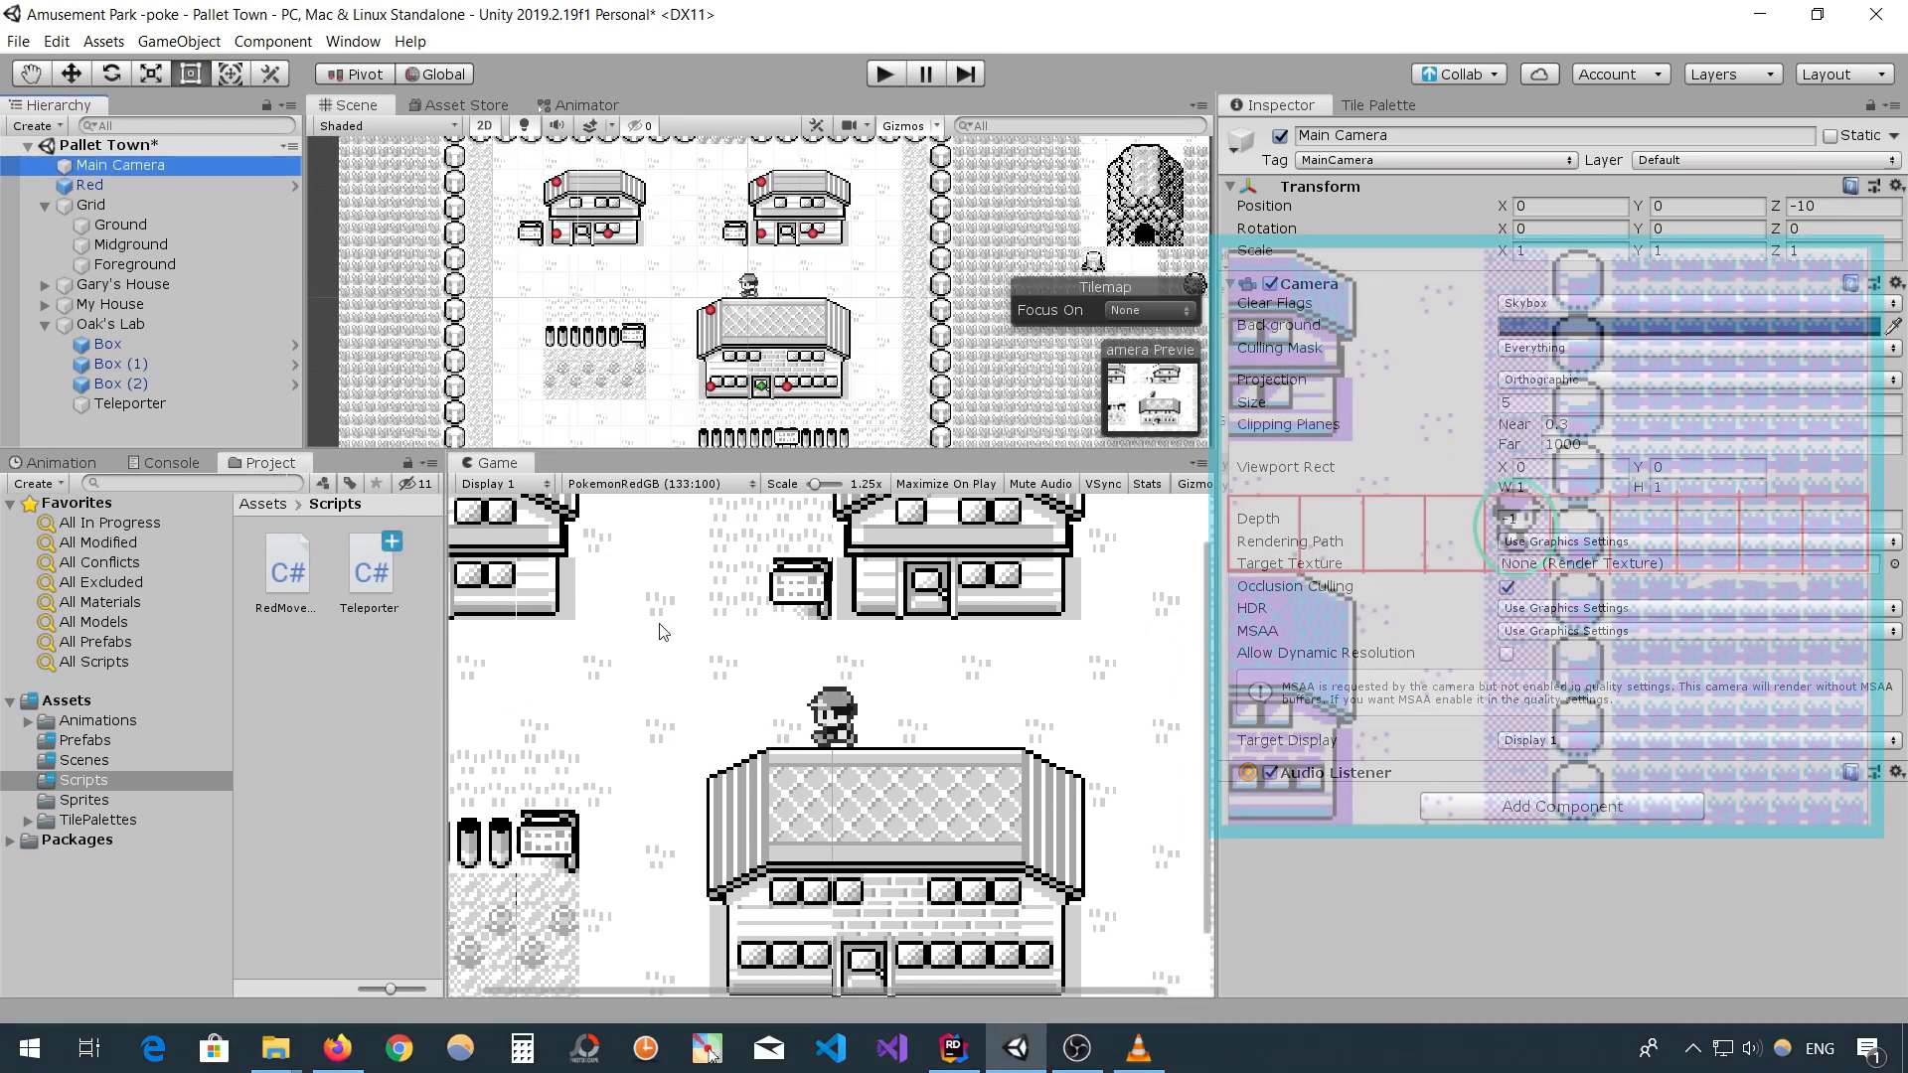
pyautogui.click(99, 188)
pyautogui.moveTo(857, 301); pyautogui.dragTo(836, 303)
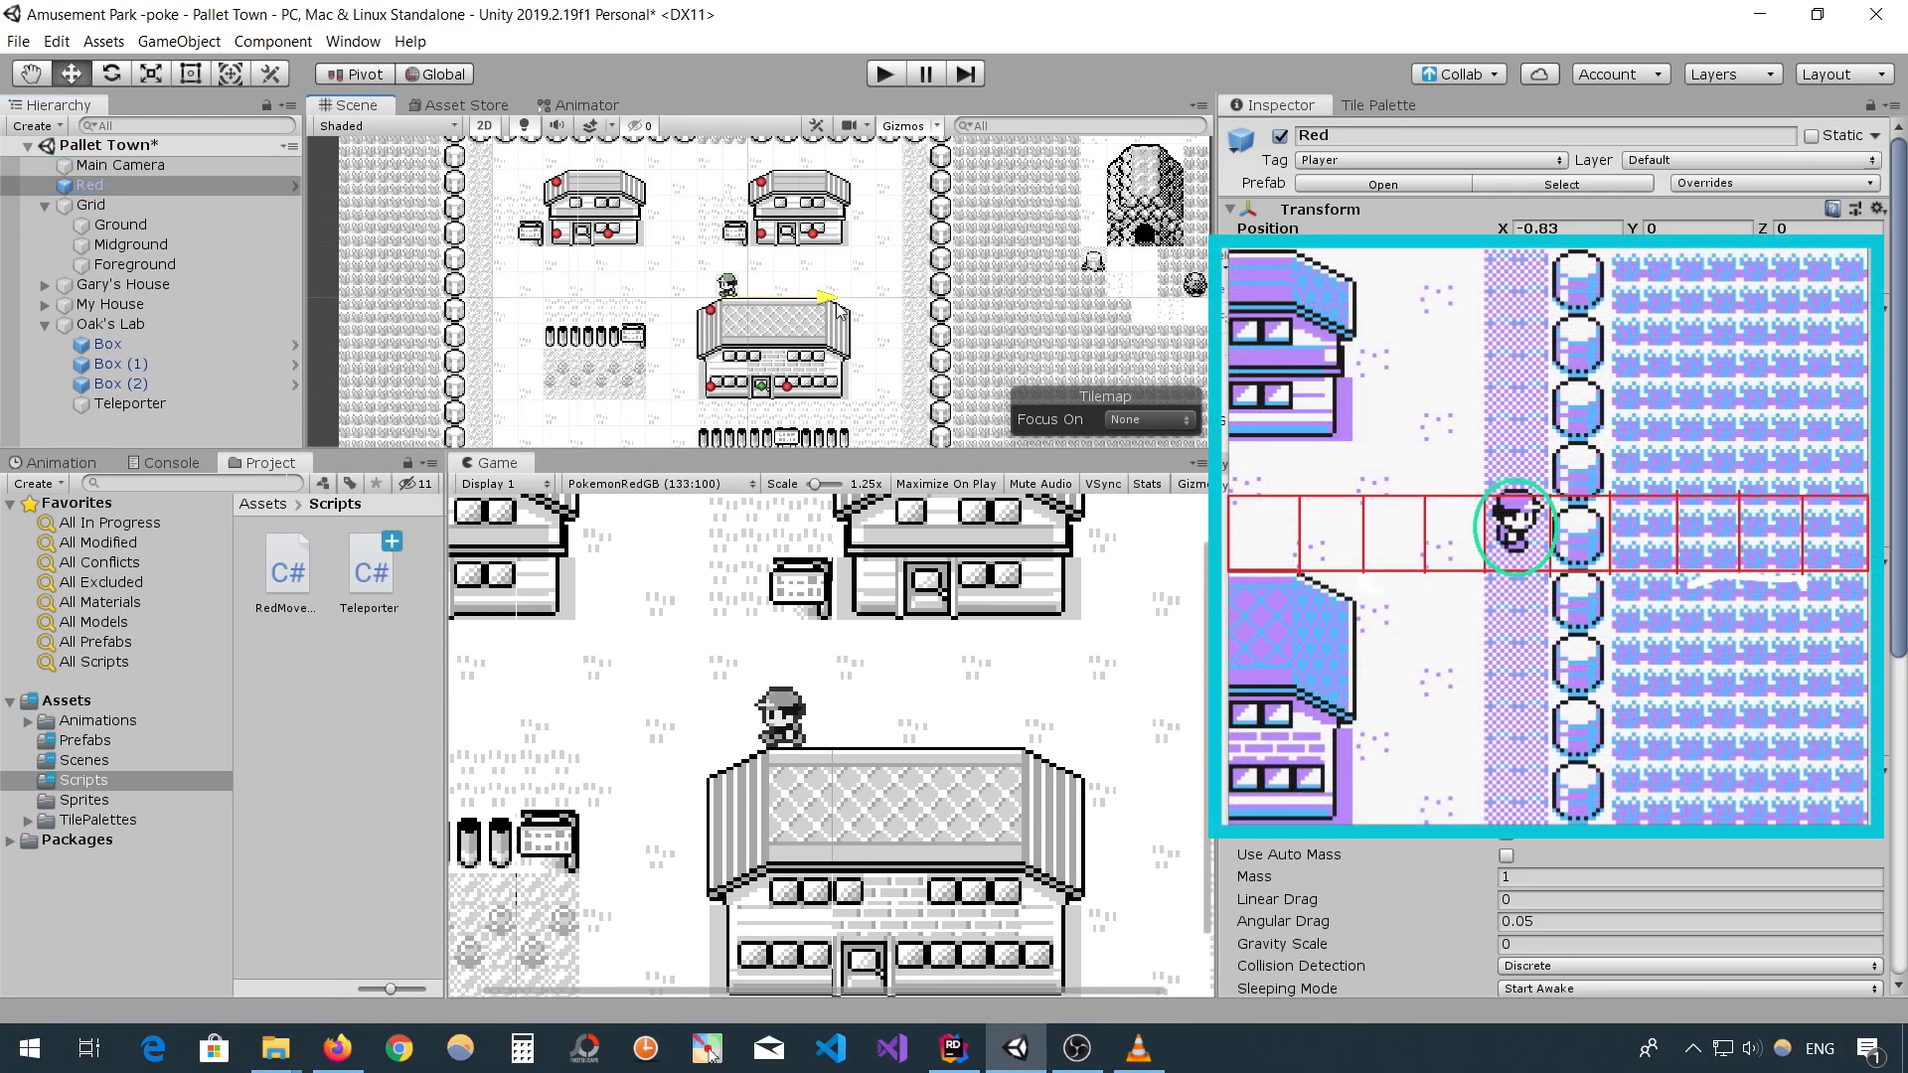
pyautogui.press('f')
pyautogui.click(1563, 229)
pyautogui.write('-.5')
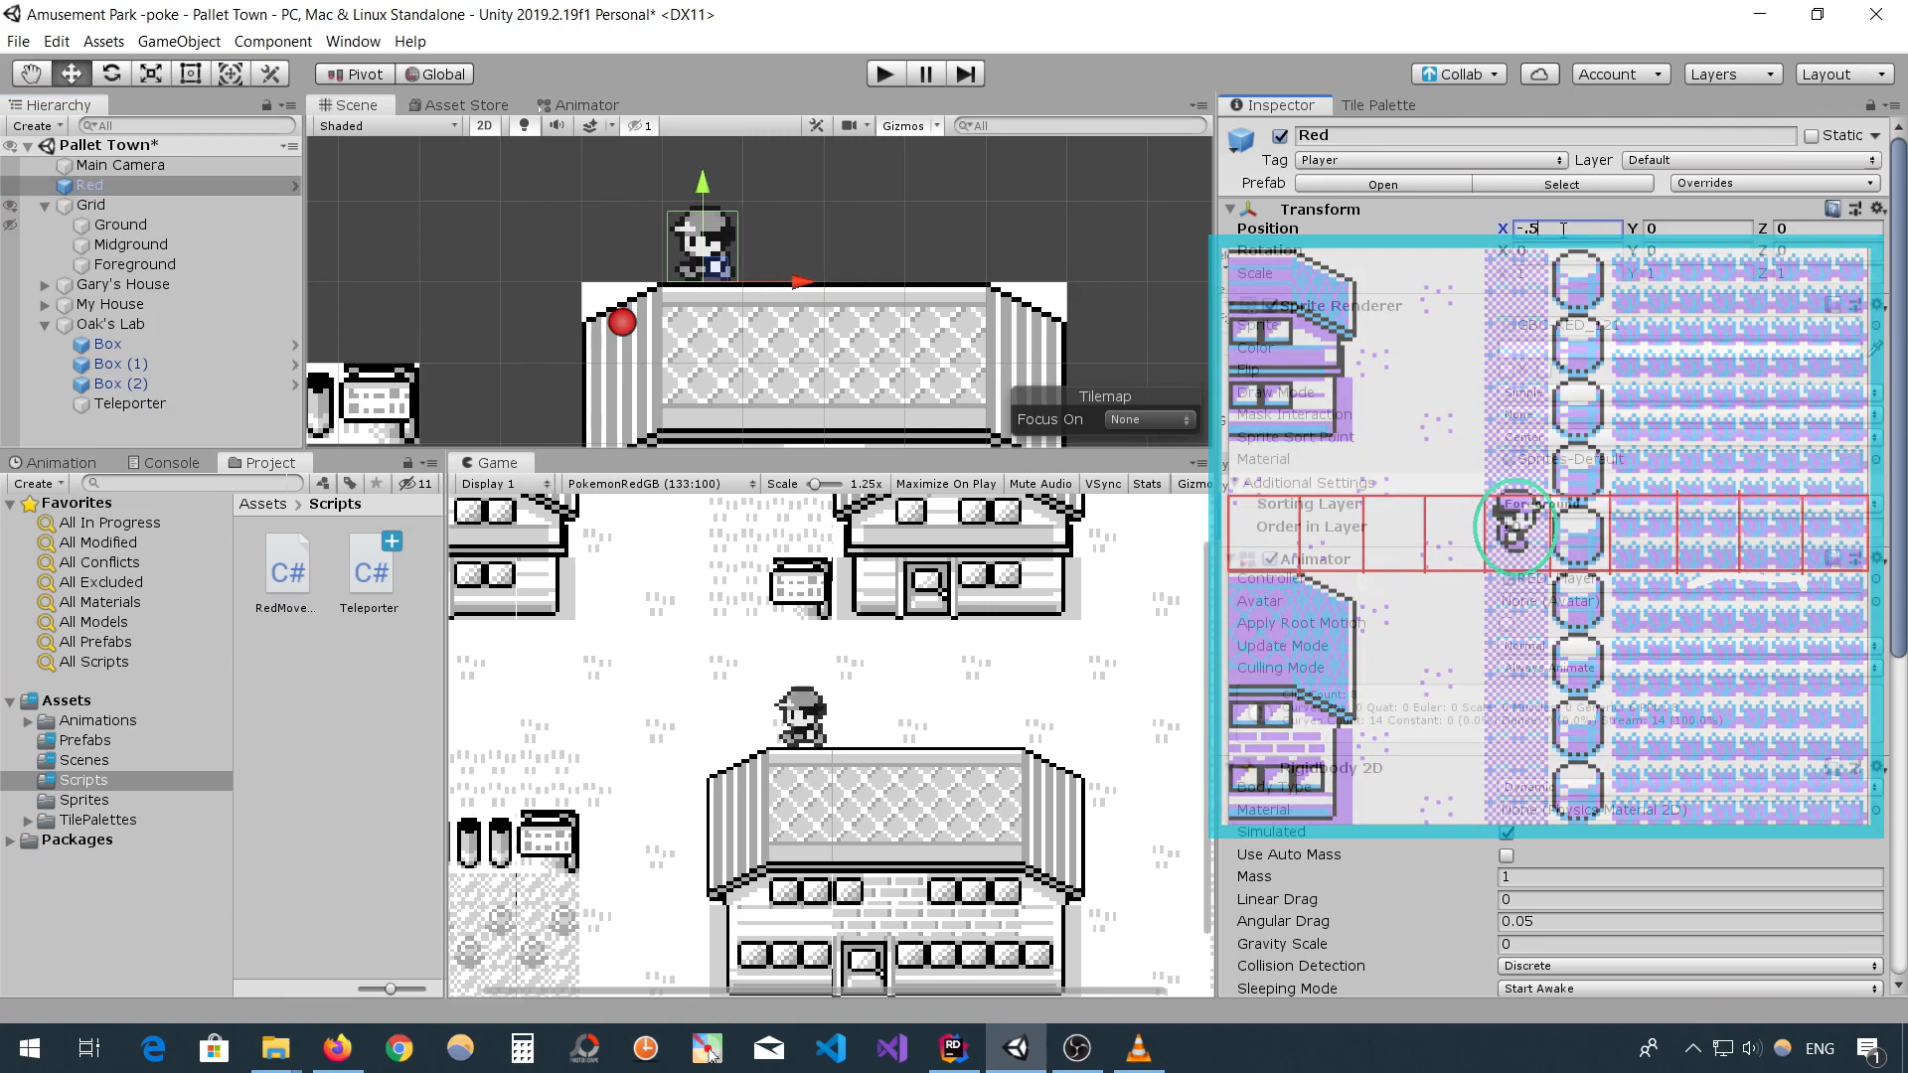
# - Make Main Camera a child of Red and start Play mode to test that it follows him
pyautogui.moveTo(144, 167); pyautogui.dragTo(100, 186)
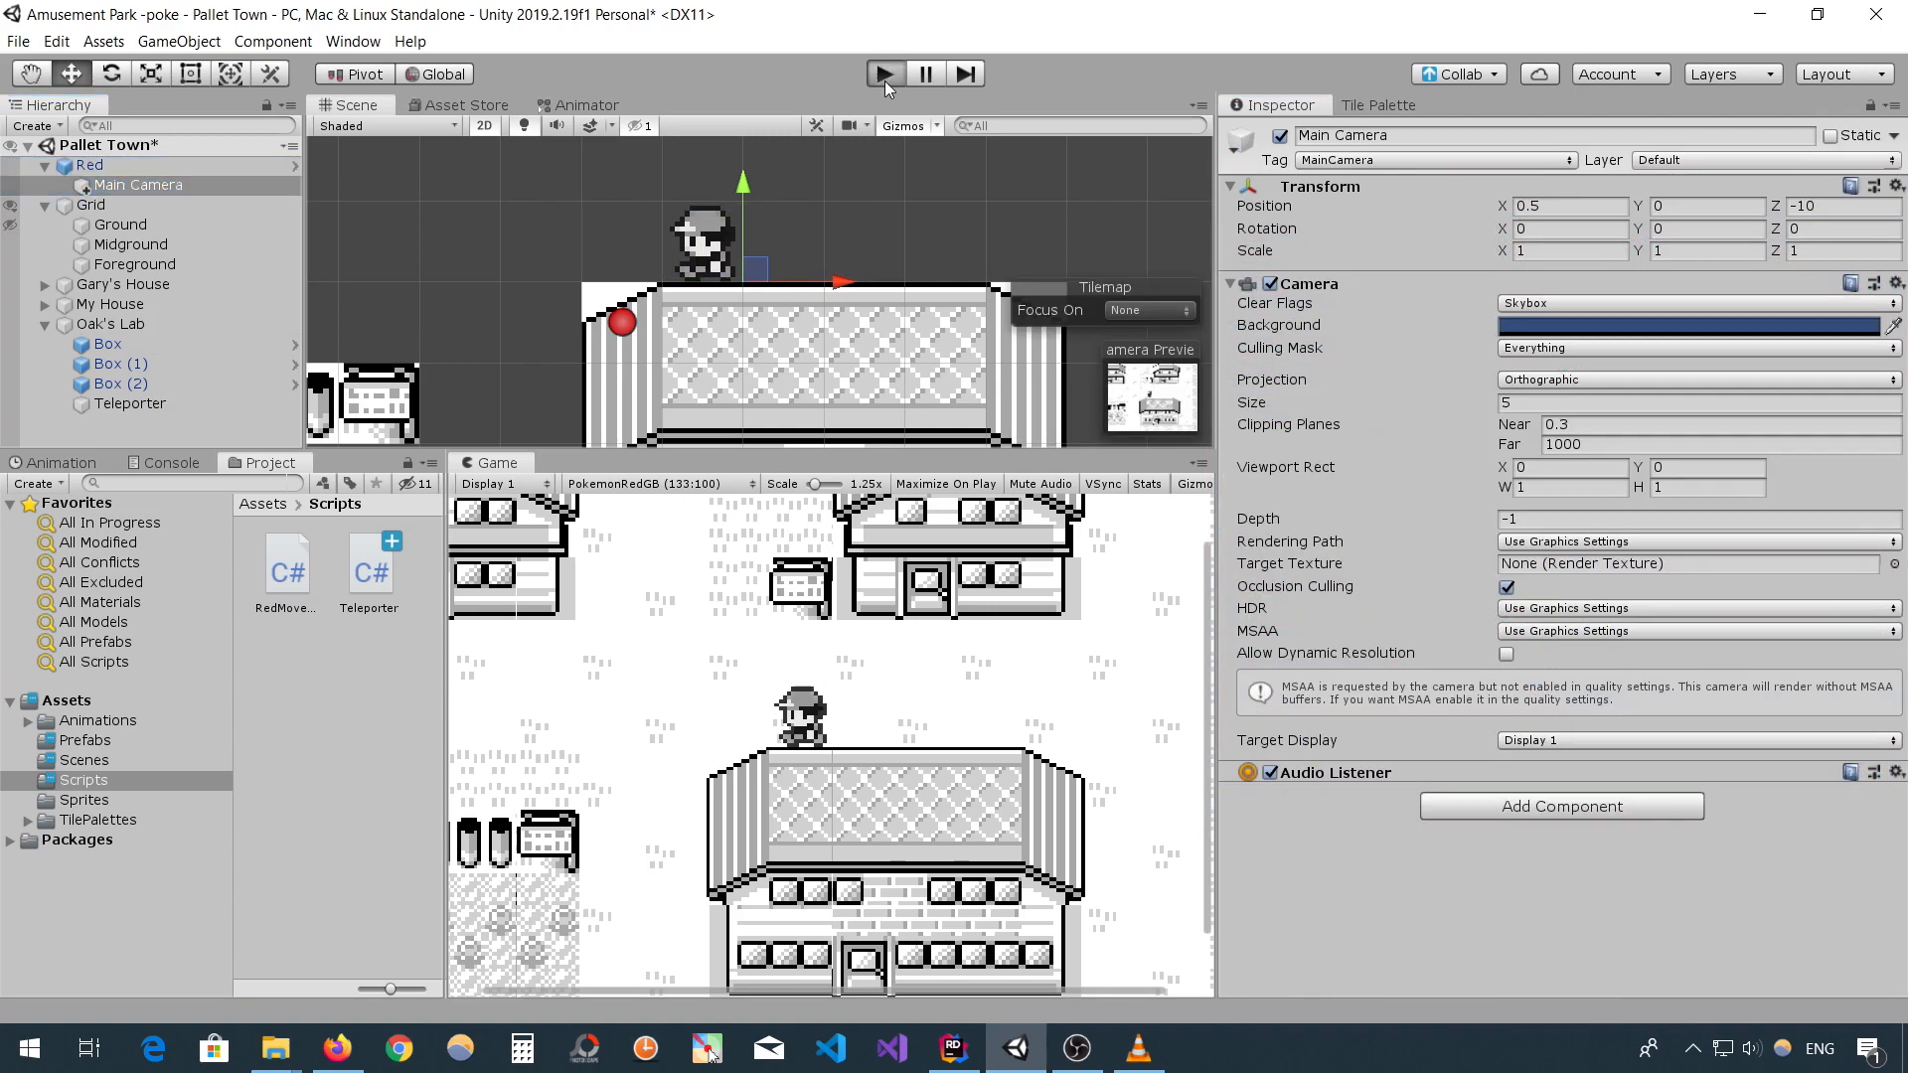
pyautogui.click(885, 77)
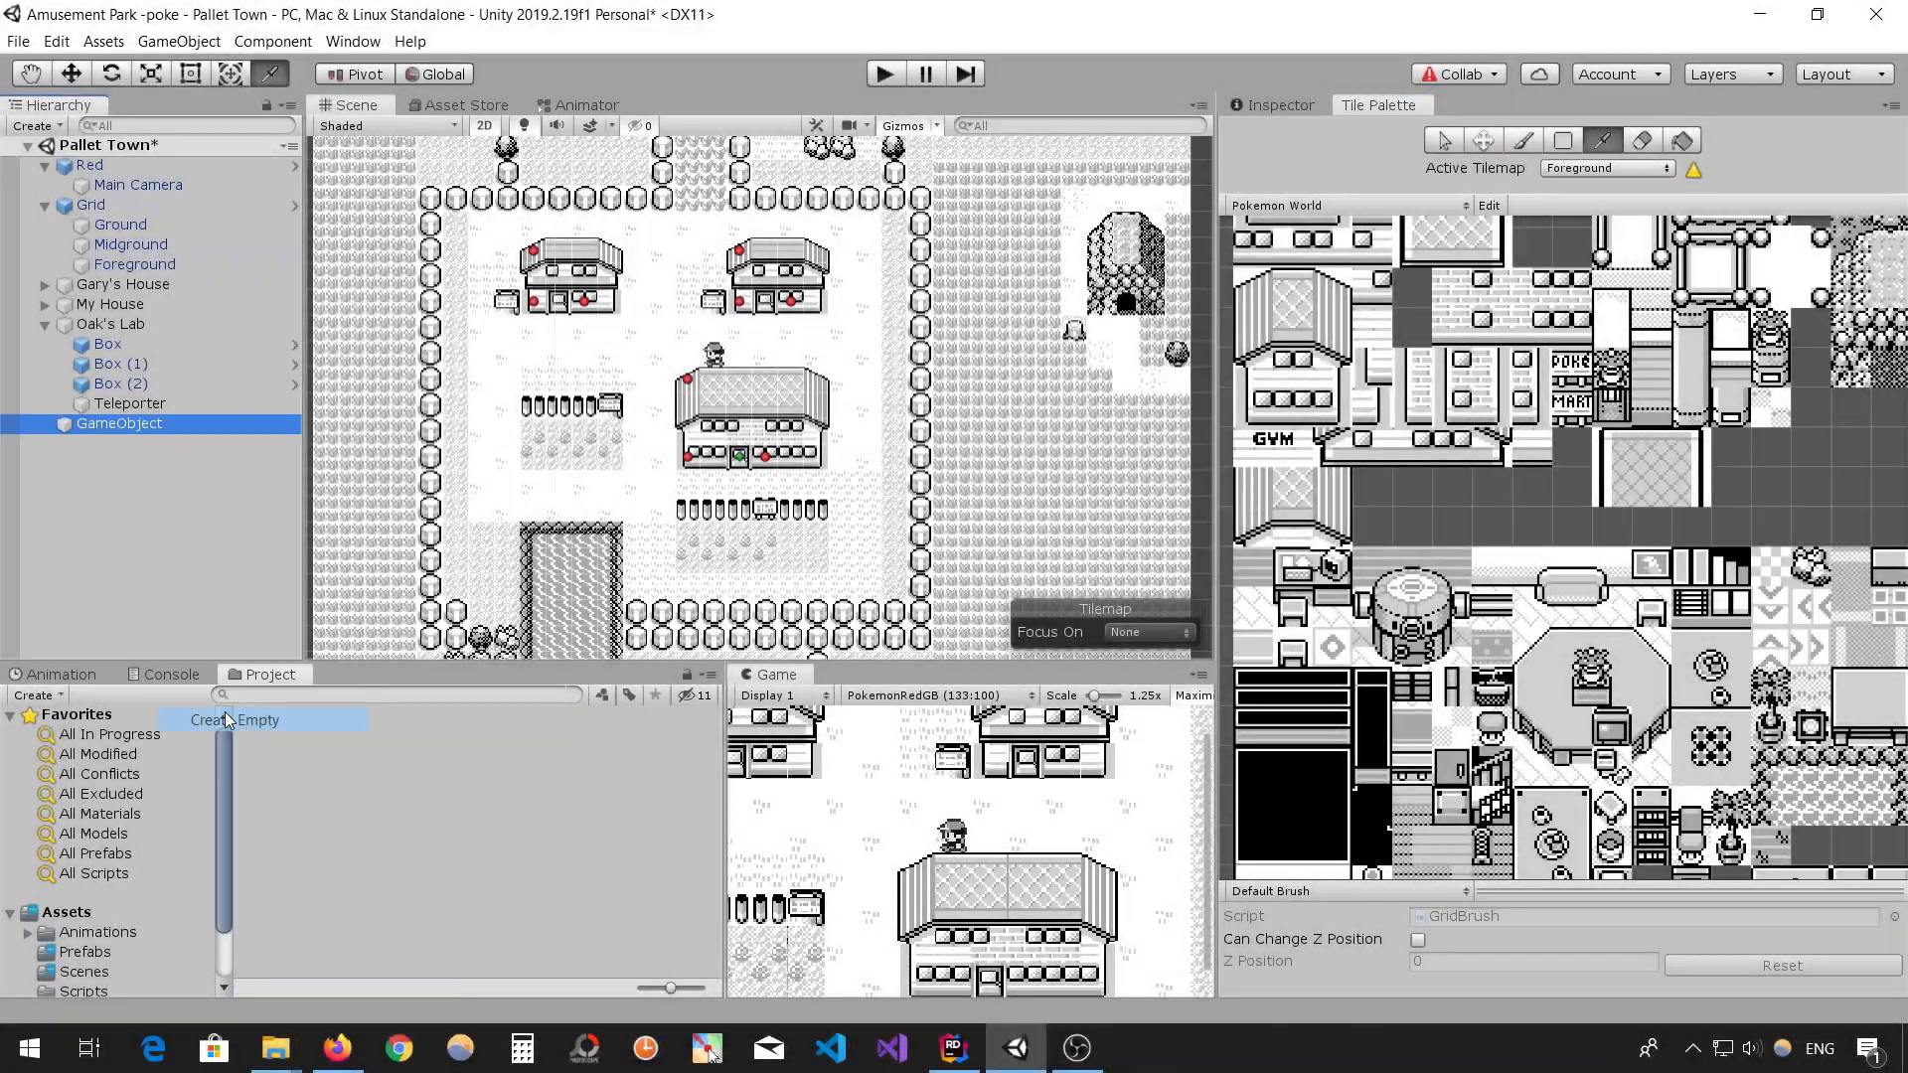
# - Name the new empty object Game Manager and attach a new script called GameManager to it
pyautogui.write('Game Manager')
pyautogui.press('Return')
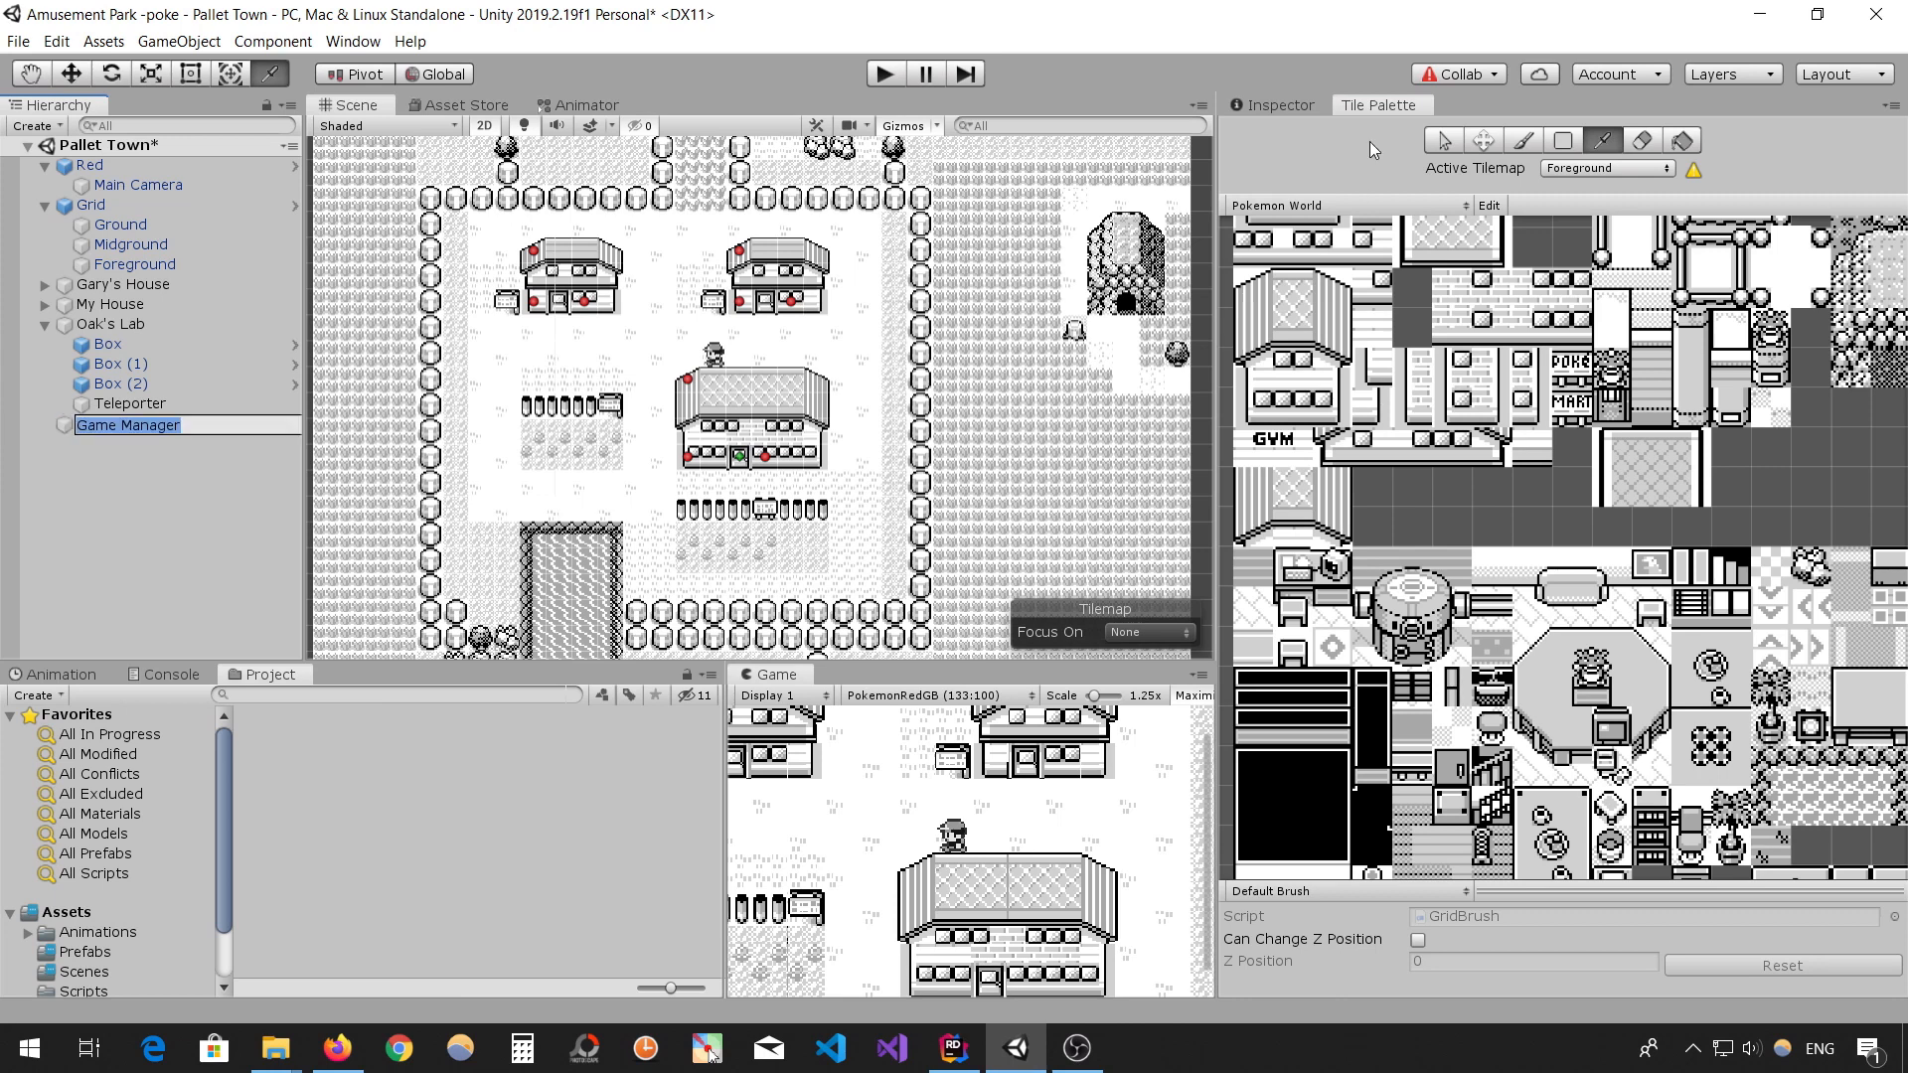
pyautogui.click(1277, 104)
pyautogui.click(1463, 300)
pyautogui.write('gameManager')
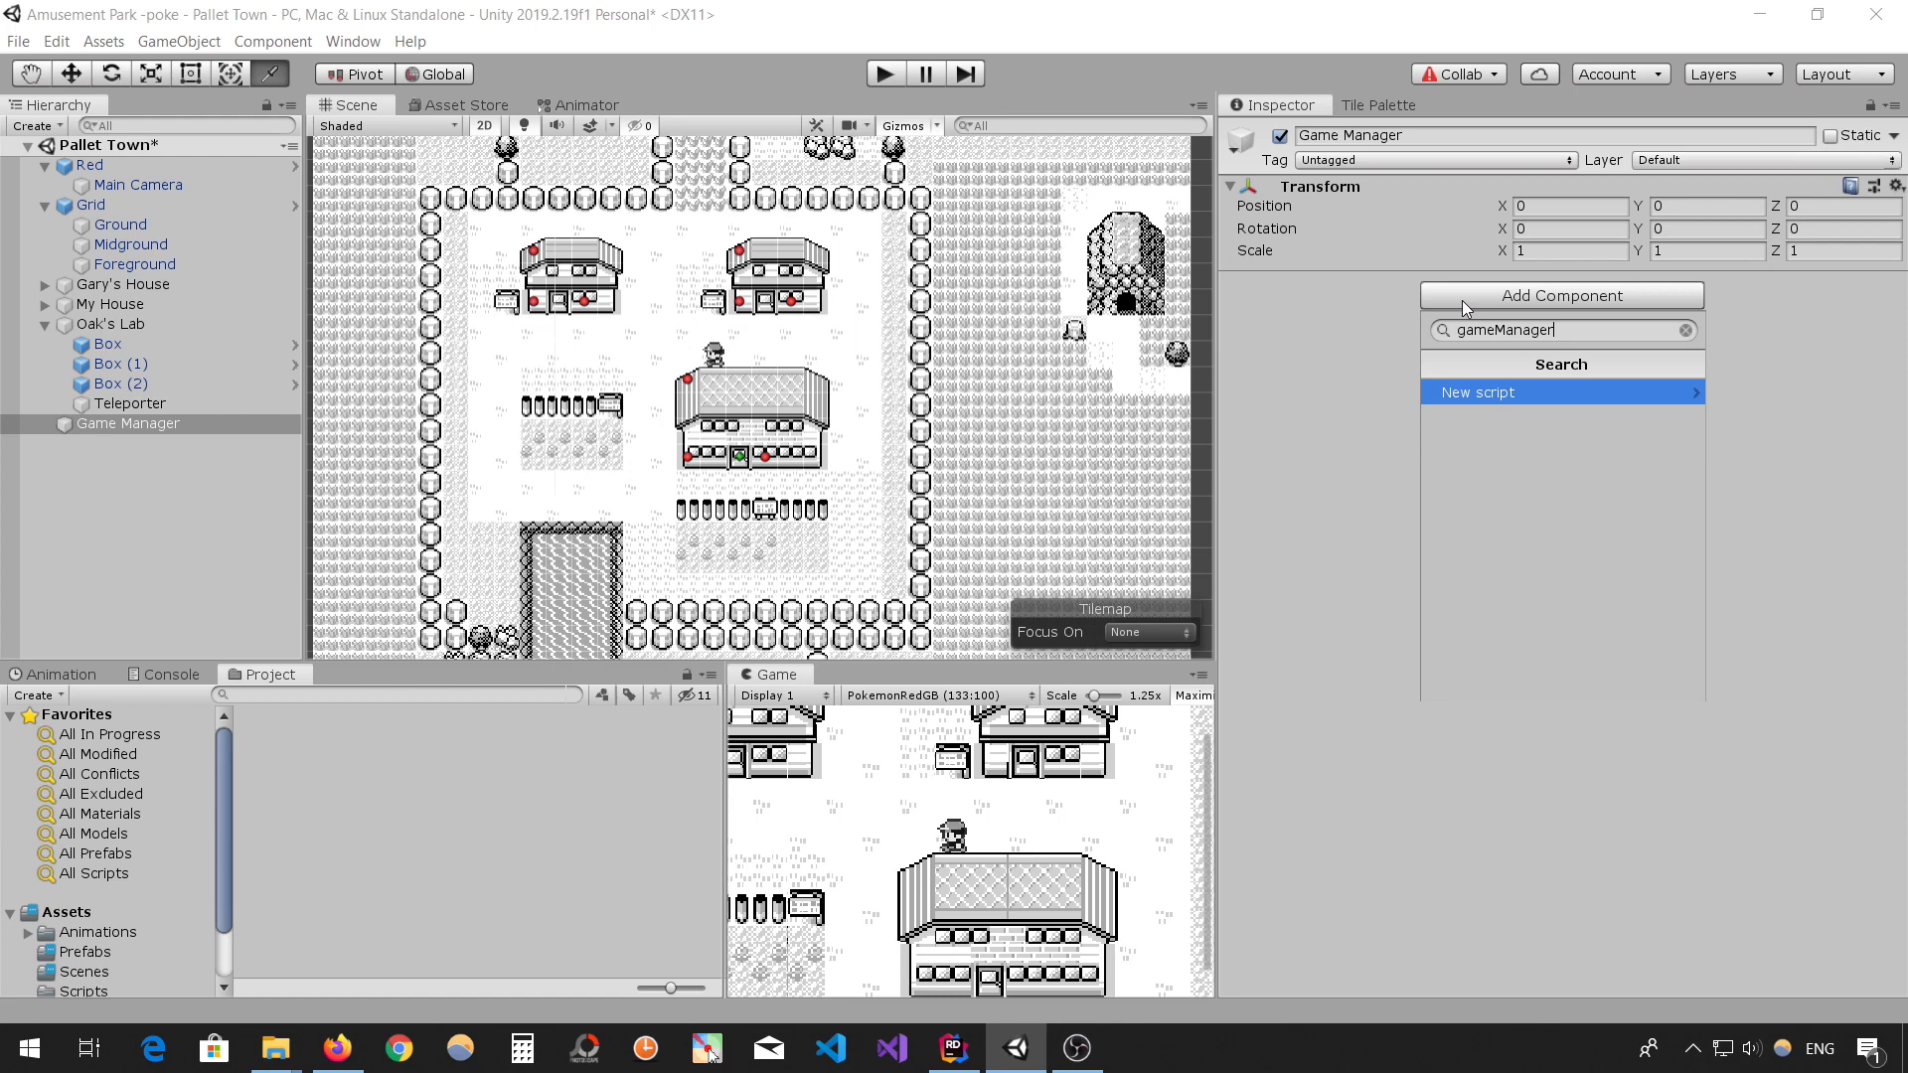
pyautogui.press('Return')
pyautogui.press('Return')
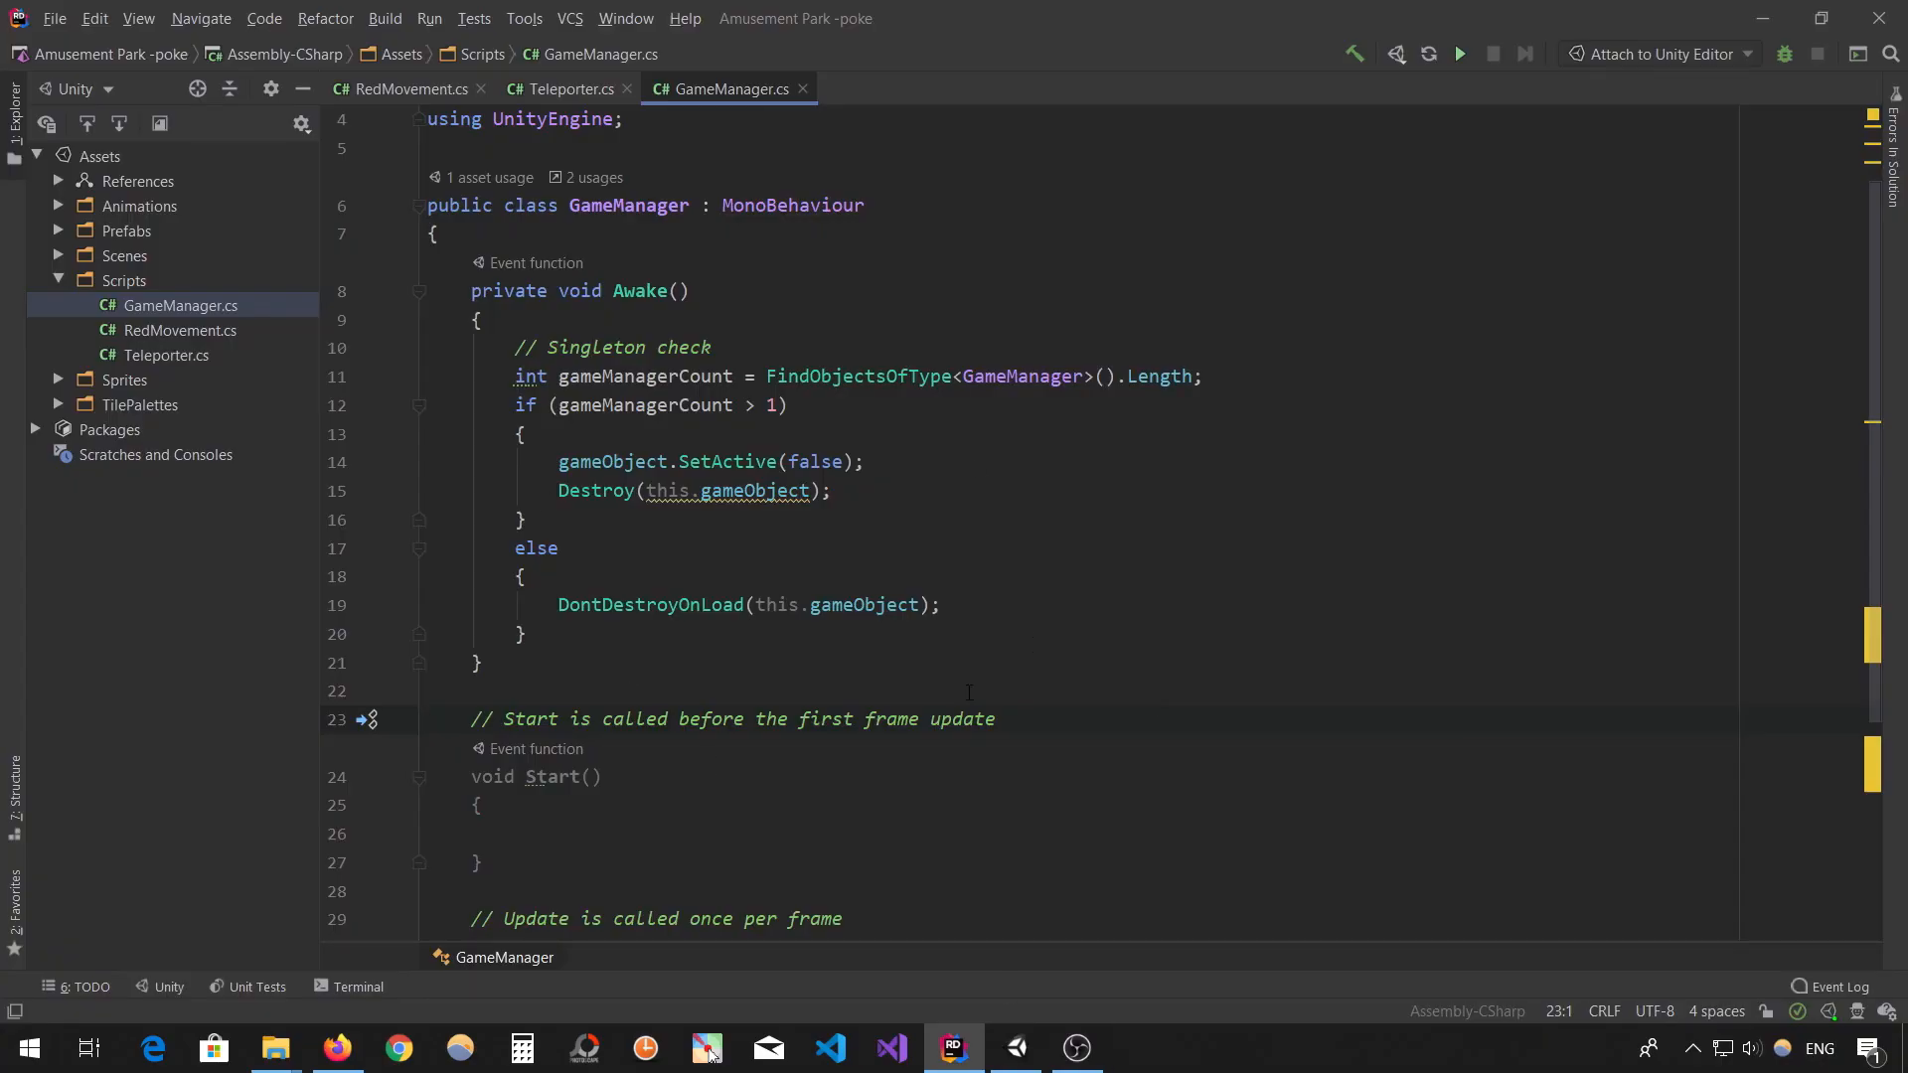
# - Switch to Unity and run the scene to test the Game Manager's singleton code
pyautogui.click(1016, 1049)
pyautogui.click(171, 287)
pyautogui.click(175, 334)
pyautogui.click(884, 76)
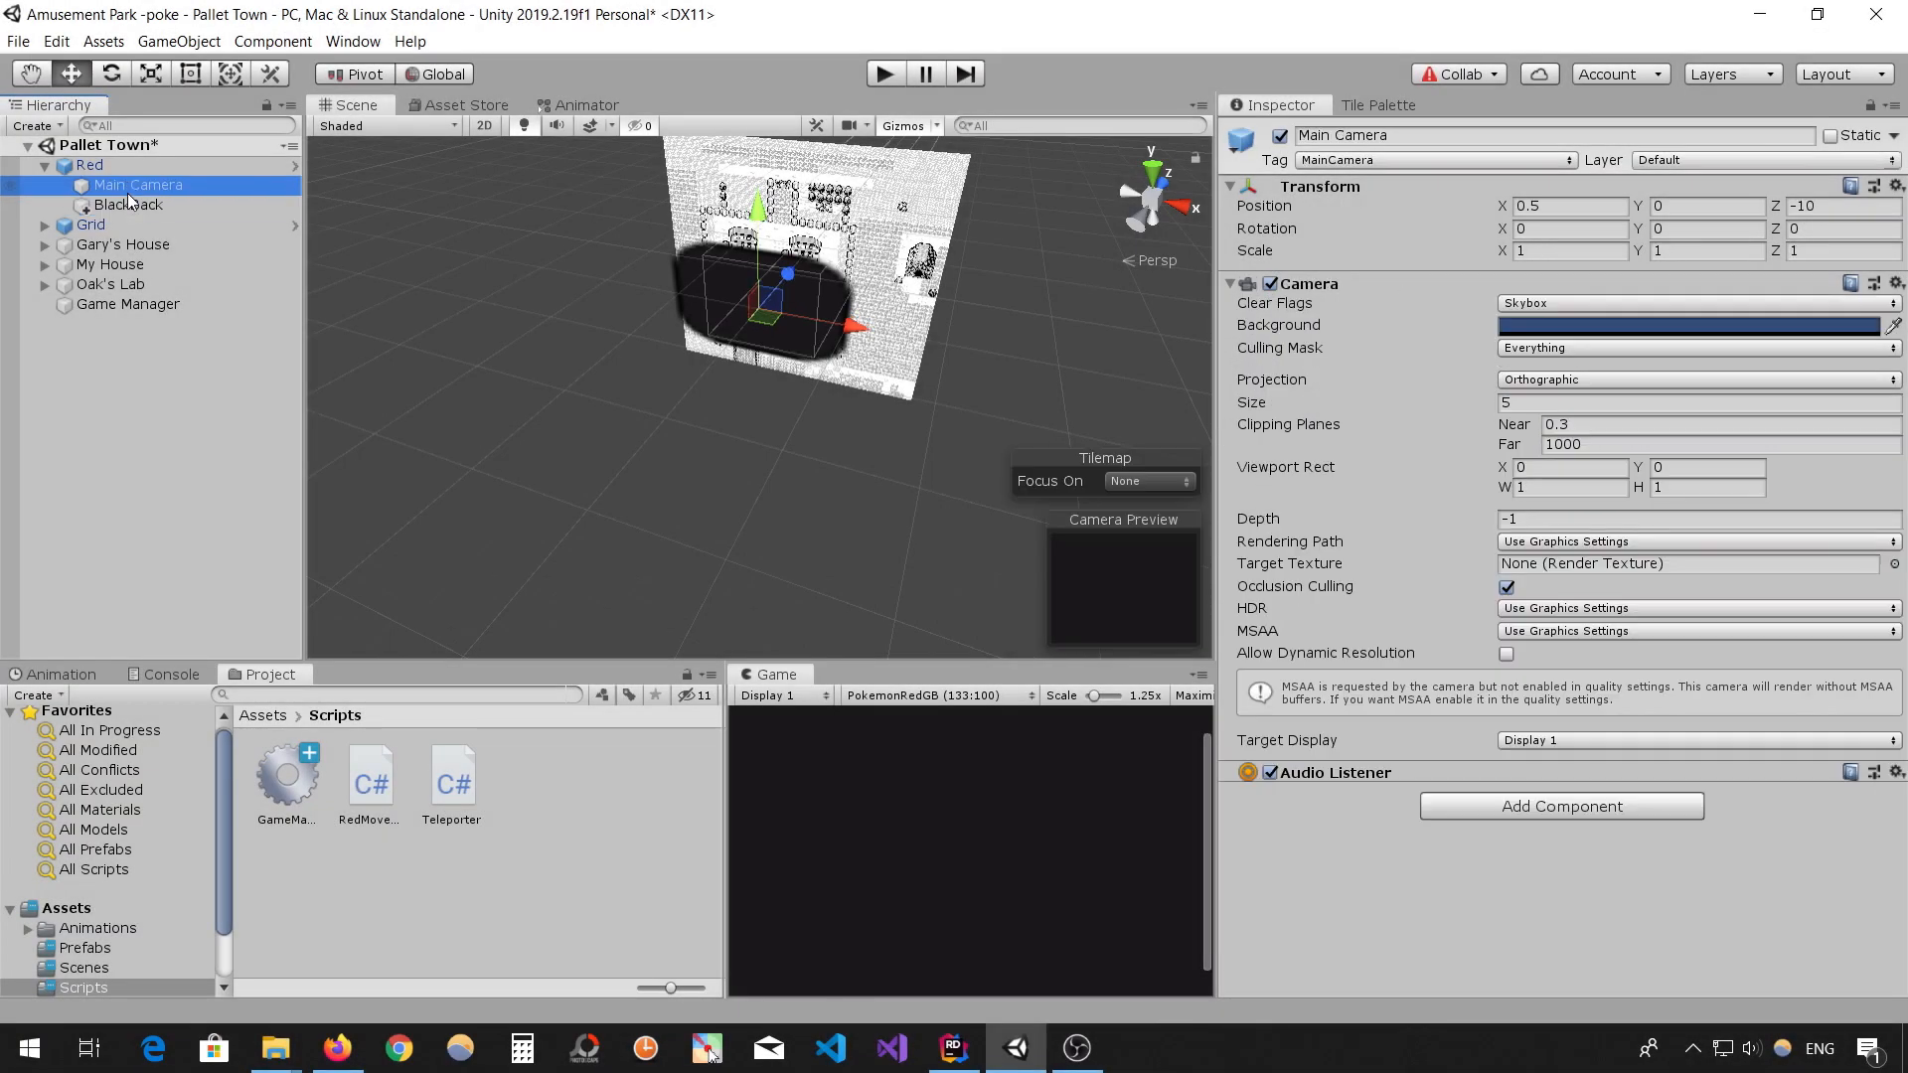
# - Open the BlackBack sprite's colour setting and check the black backdrop in Play mode
pyautogui.click(128, 205)
pyautogui.click(1543, 327)
pyautogui.click(947, 359)
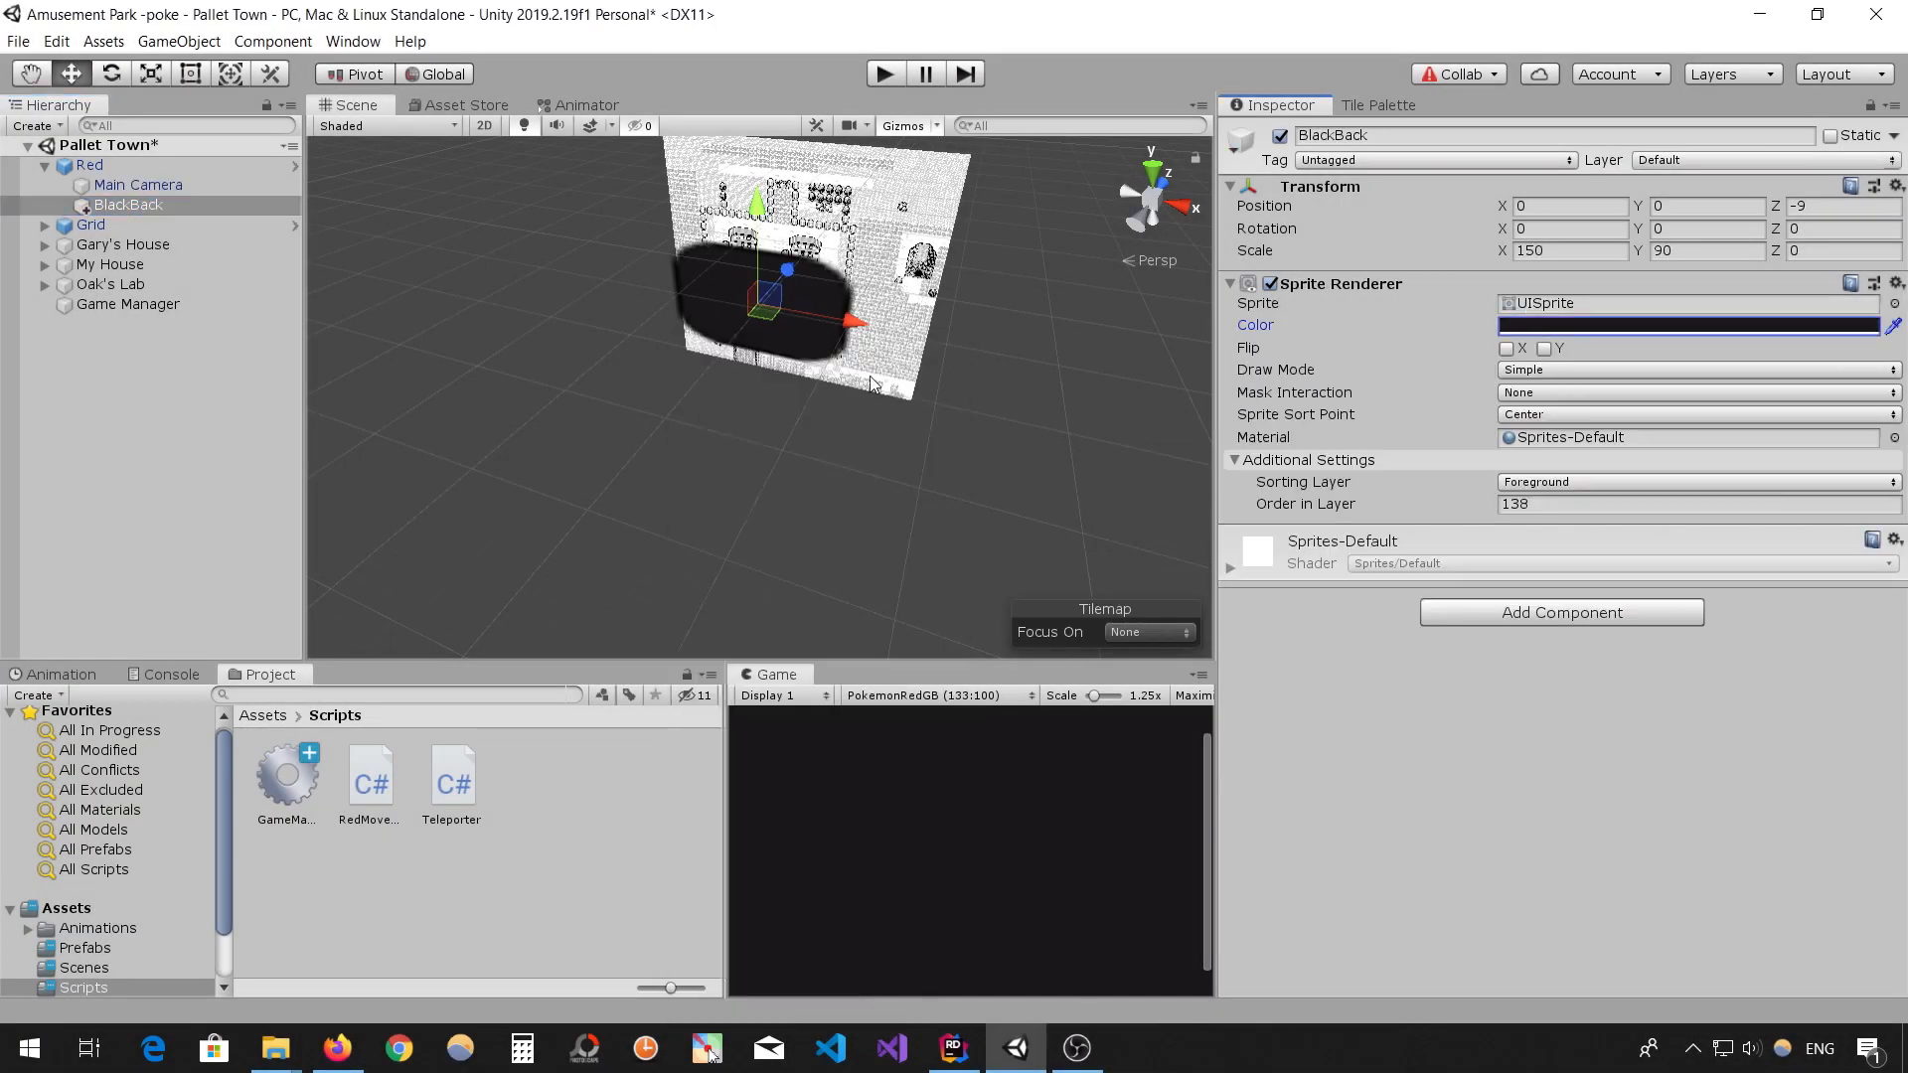
pyautogui.hotkey('ctrl', 'p')
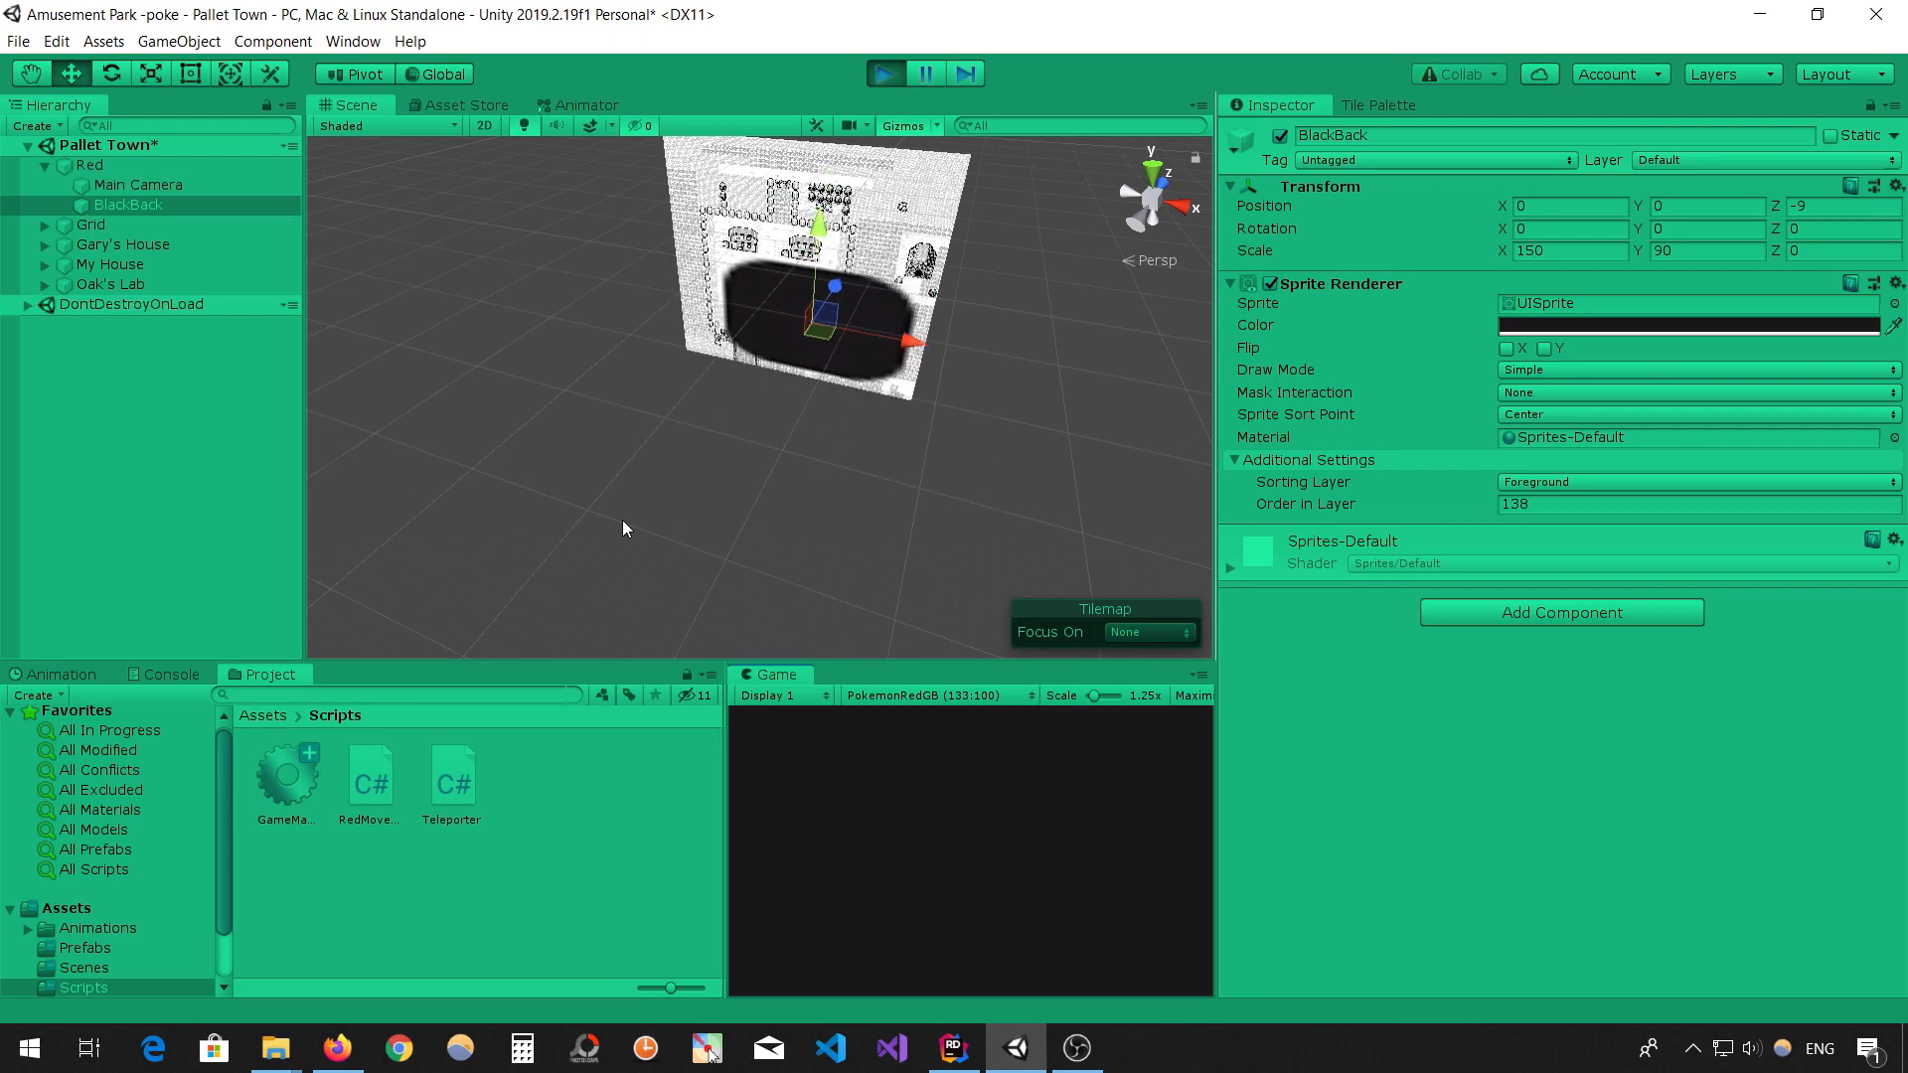
pyautogui.hotkey('ctrl', 'p')
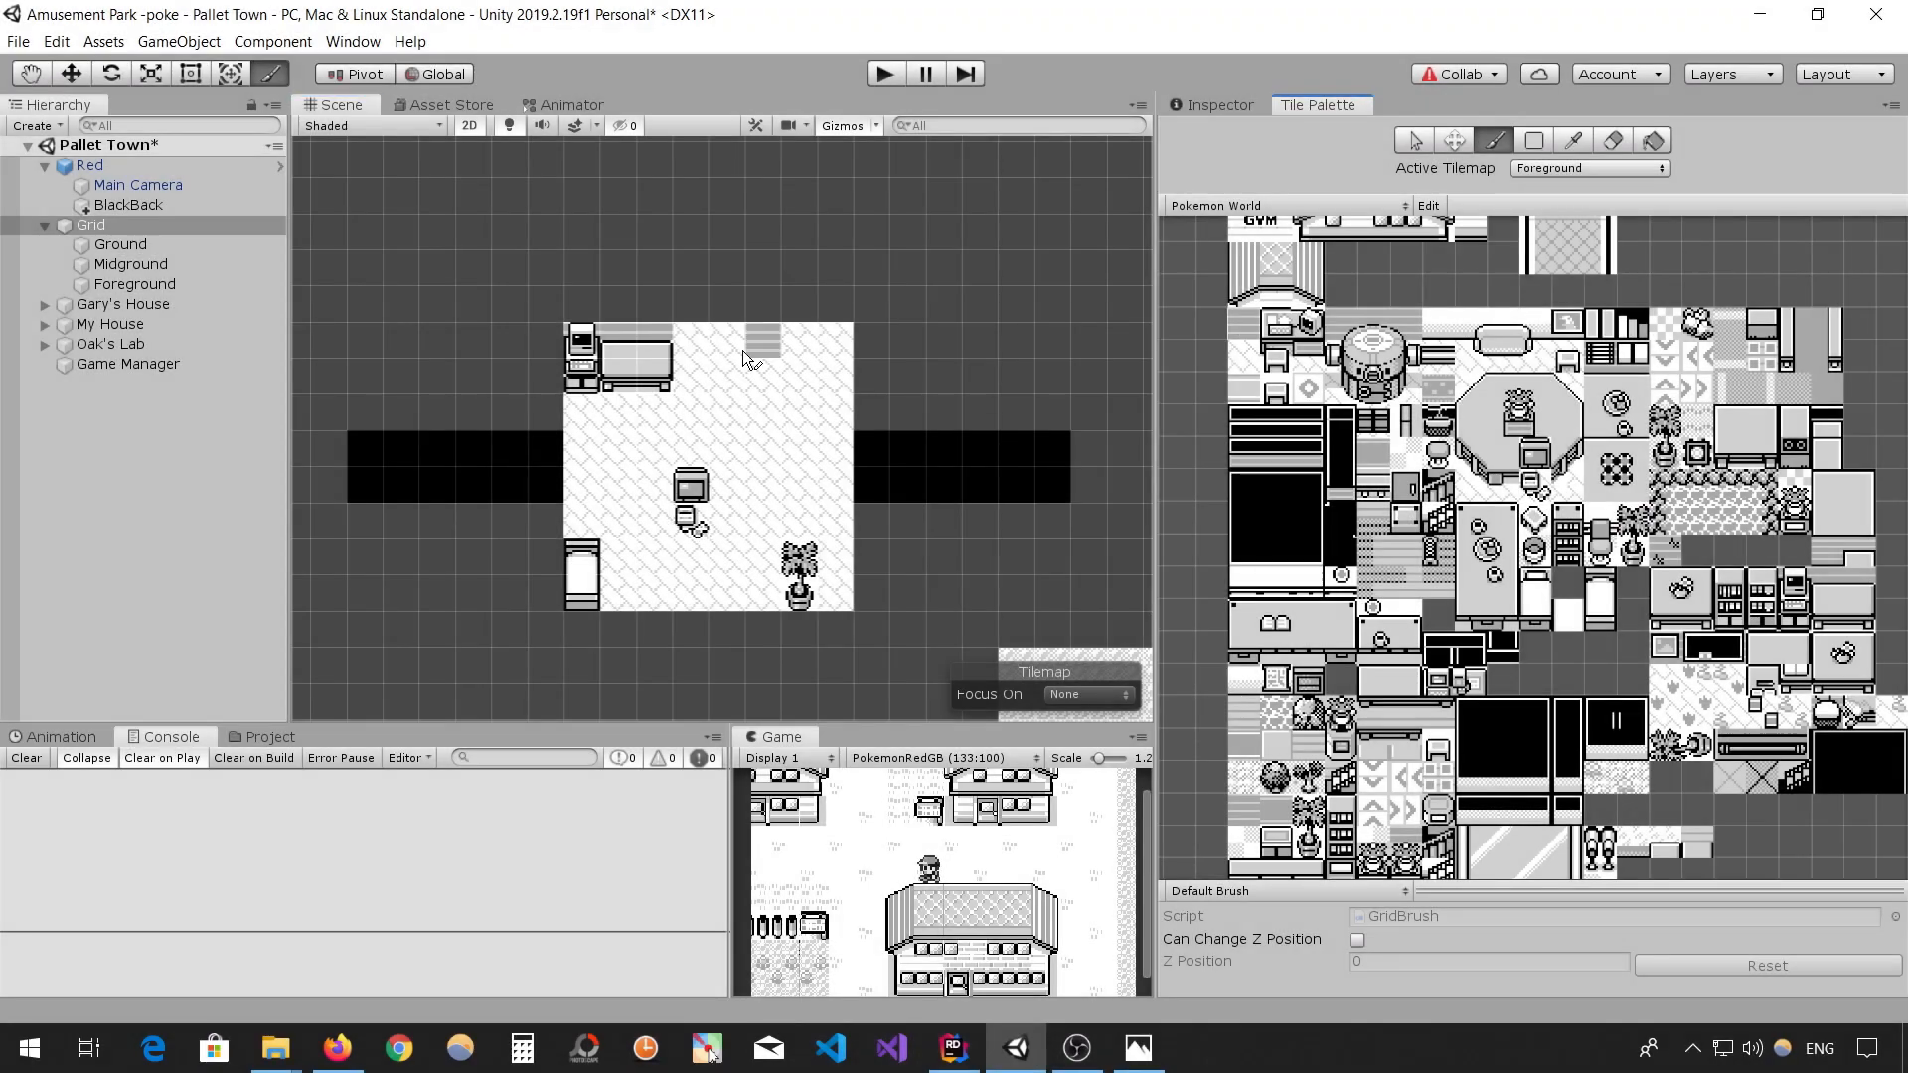
# - Finish the bedroom's upper wall and surround the room with black Foreground tiles using the box fill
pyautogui.click(835, 340)
pyautogui.scroll(3, 1530, 547)
pyautogui.click(1534, 140)
pyautogui.moveTo(970, 259); pyautogui.dragTo(382, 179)
pyautogui.moveTo(547, 660); pyautogui.dragTo(586, 381, button='middle')
pyautogui.moveTo(1103, 596); pyautogui.dragTo(388, 596)
pyautogui.moveTo(563, 90); pyautogui.dragTo(602, 367, button='middle')
pyautogui.moveTo(1408, 482); pyautogui.dragTo(1605, 666, button='middle')
pyautogui.scroll(-3, 618, 364)
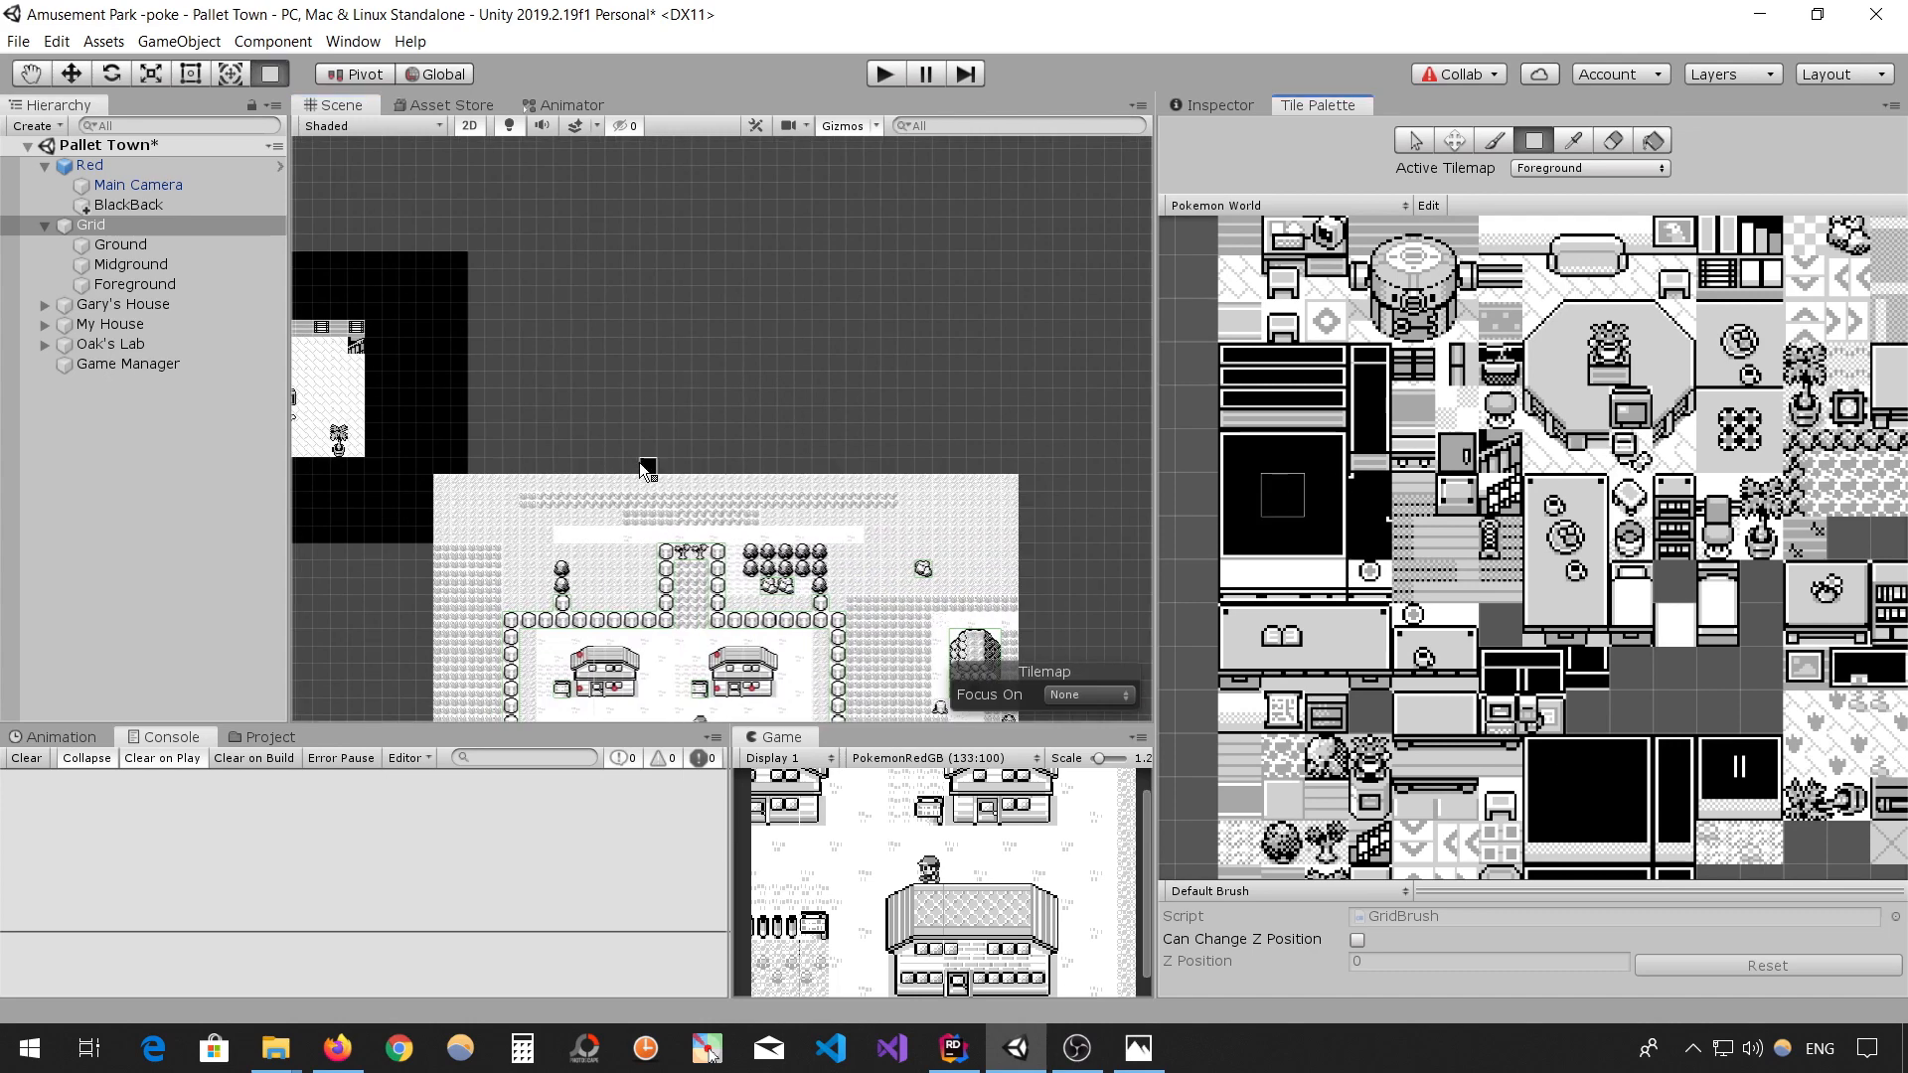
# - Lay out the next house's 8-by-8 tile floor and surround it with a black border four tiles wide
pyautogui.scroll(2, 690, 294)
pyautogui.click(738, 447)
pyautogui.moveTo(801, 178); pyautogui.dragTo(571, 390)
pyautogui.scroll(2, 942, 336)
pyautogui.moveTo(870, 345); pyautogui.dragTo(796, 349, button='middle')
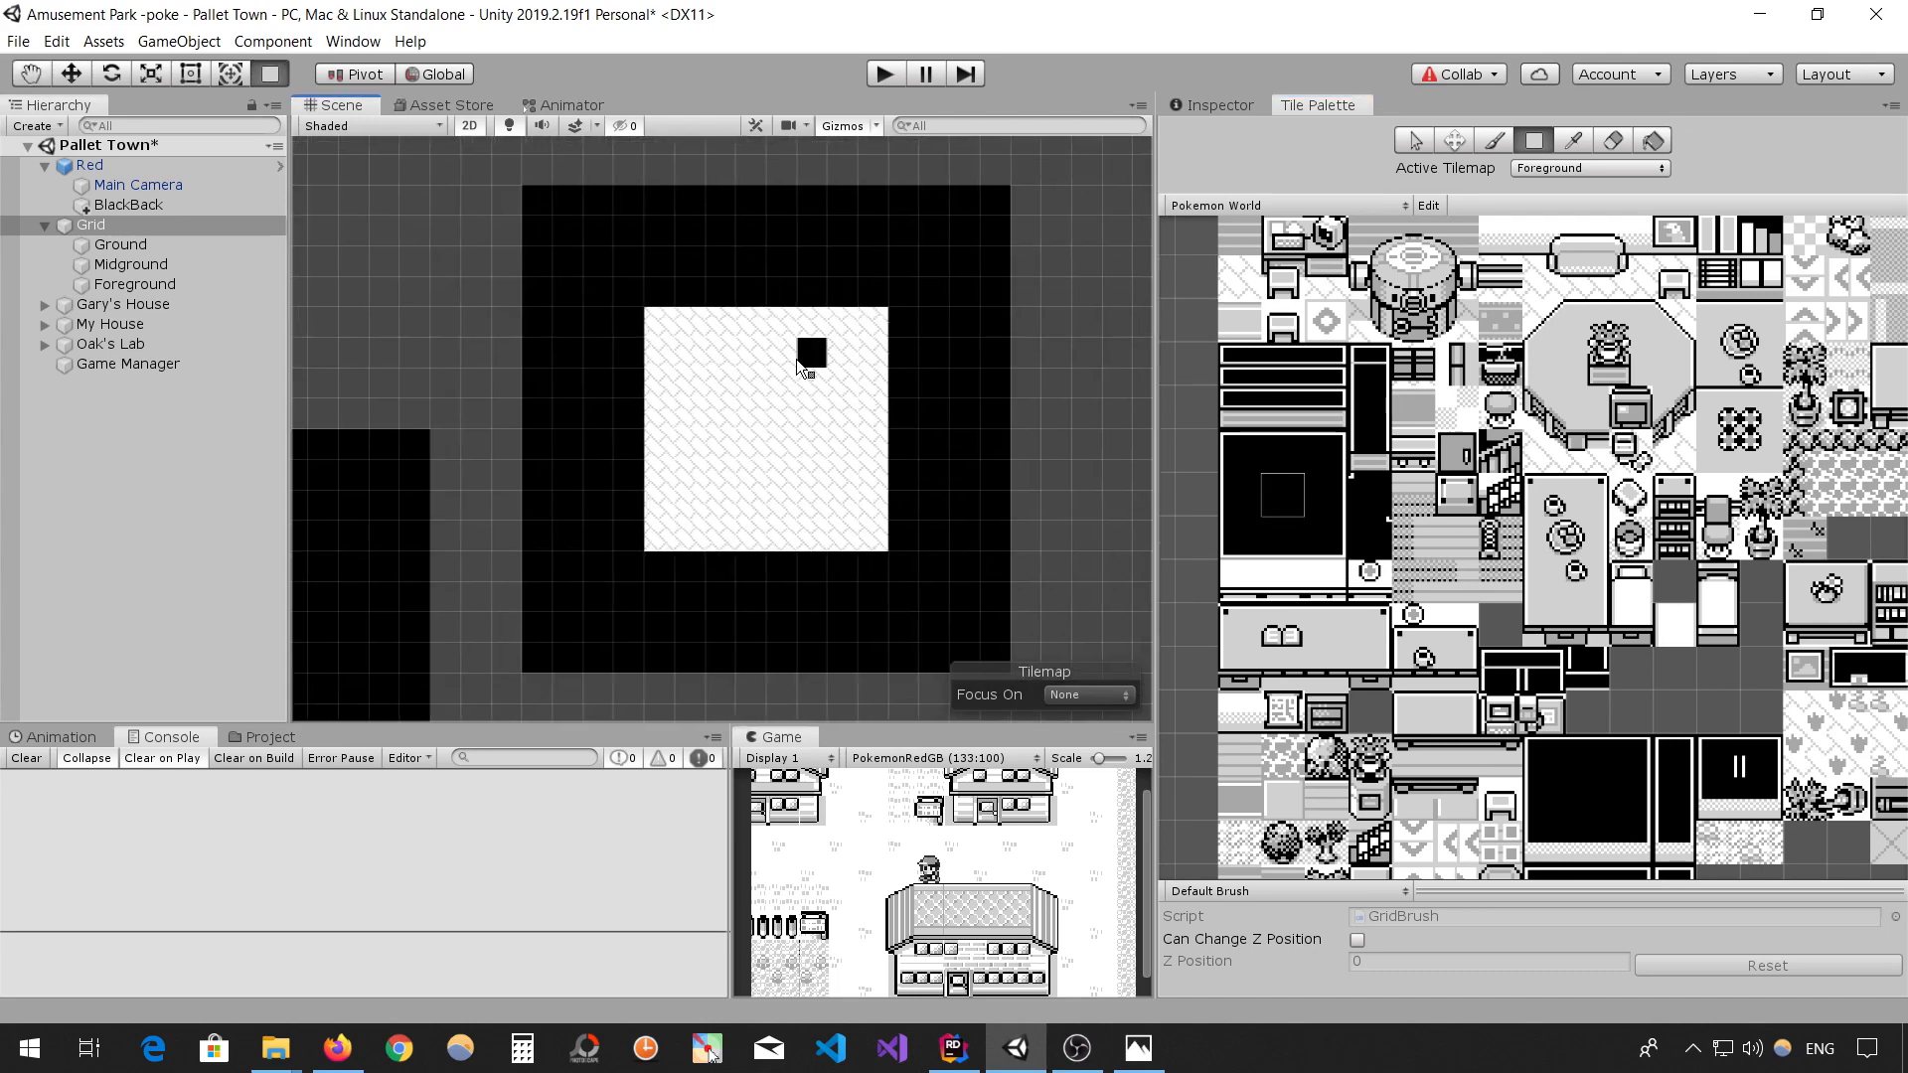
# - Furnish the living room with bookshelves, a TV, stairs, a table with chairs, a doormat and a wall with windows
pyautogui.moveTo(1907, 625); pyautogui.dragTo(1767, 597, button='middle')
pyautogui.click(747, 452)
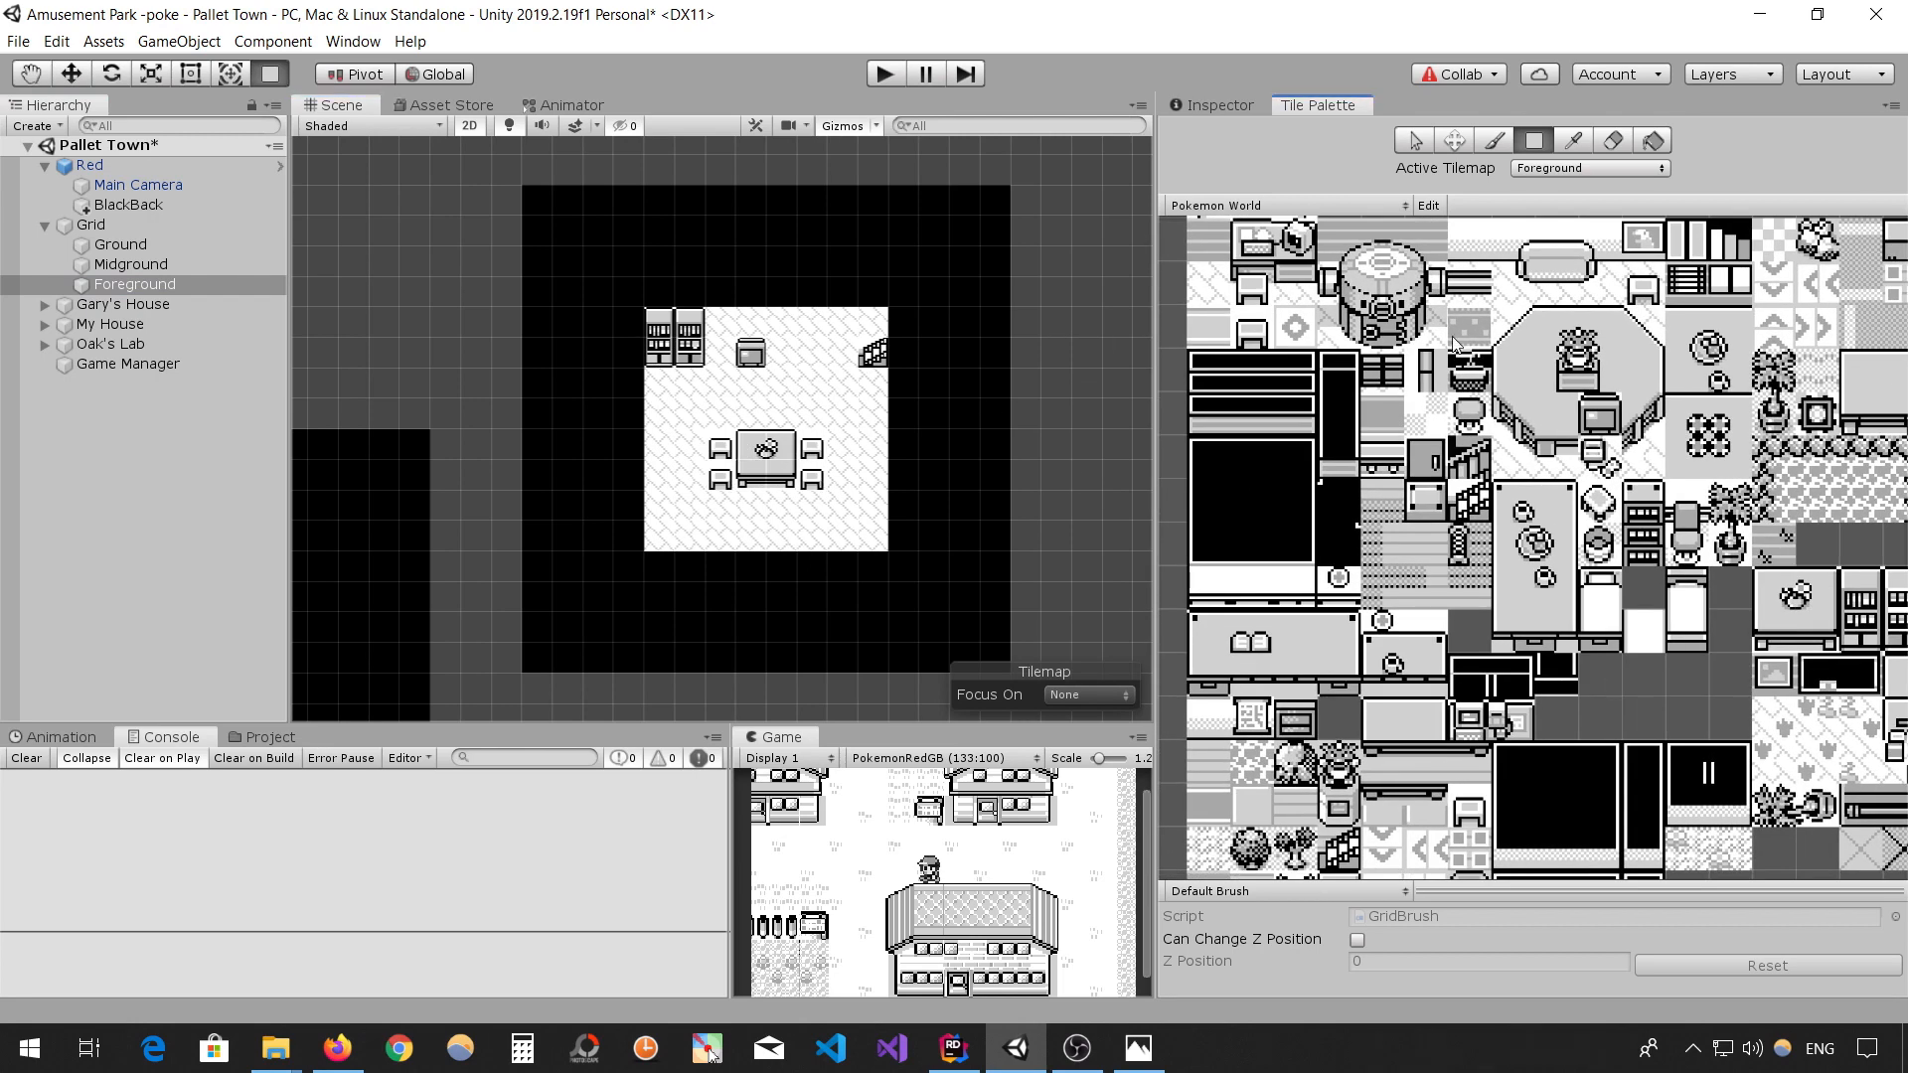
pyautogui.click(1469, 328)
pyautogui.moveTo(719, 537); pyautogui.dragTo(750, 537)
pyautogui.click(1382, 414)
pyautogui.moveTo(720, 323); pyautogui.dragTo(873, 323)
pyautogui.click(873, 323)
# - Lay the diagonal-tile floor of another house beside the living room and surround it with black tiles
pyautogui.scroll(-2, 1121, 477)
pyautogui.moveTo(1121, 477); pyautogui.dragTo(758, 465, button='middle')
pyautogui.click(1513, 453)
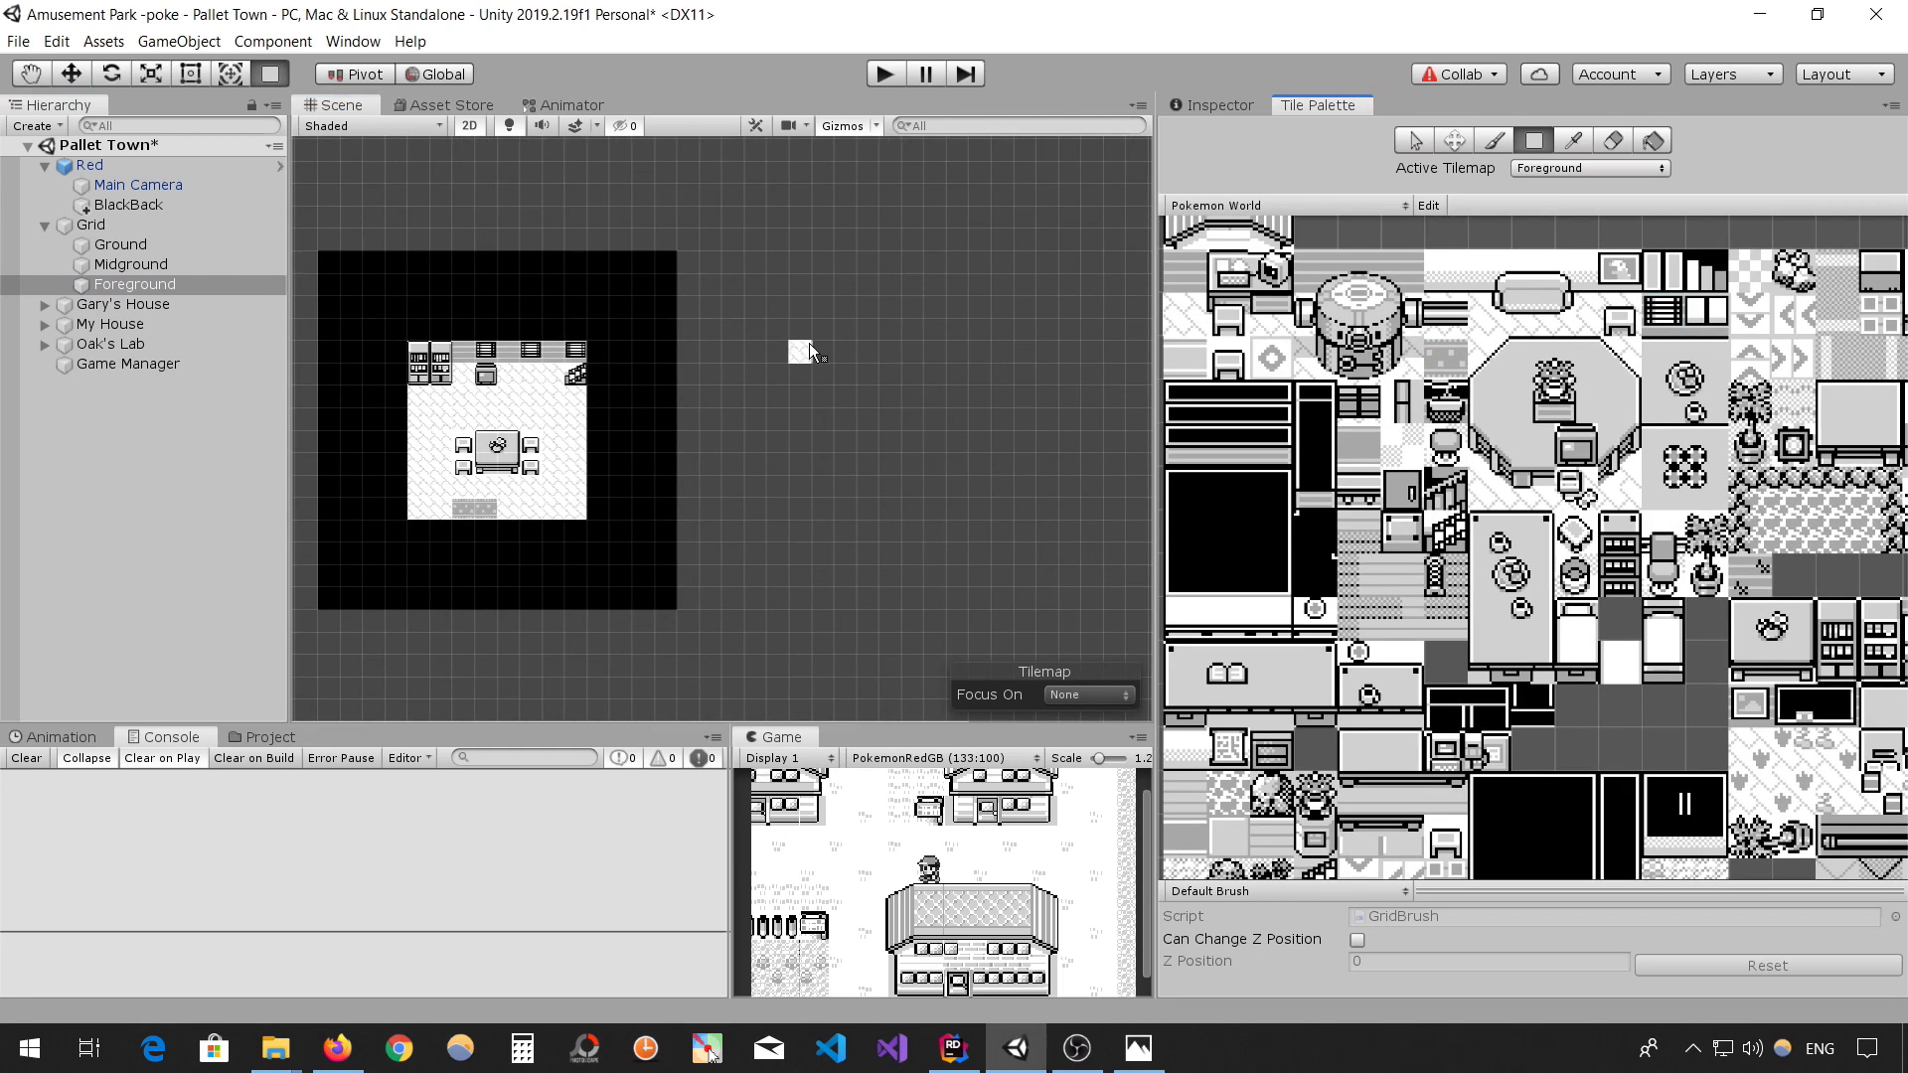
pyautogui.click(1590, 168)
pyautogui.click(1494, 140)
pyautogui.moveTo(799, 352)
pyautogui.mouseDown()
pyautogui.moveTo(799, 383)
pyautogui.moveTo(960, 509)
pyautogui.mouseUp()
pyautogui.click(1531, 144)
pyautogui.click(1228, 532)
pyautogui.moveTo(799, 330); pyautogui.dragTo(959, 261)
# - Place potted plants in the house's two lower corners and two bookshelves in its upper-left corner
pyautogui.scroll(5, 934, 410)
pyautogui.click(1706, 578)
pyautogui.click(976, 623)
pyautogui.click(615, 623)
pyautogui.click(1707, 534)
pyautogui.click(615, 571)
pyautogui.click(976, 572)
pyautogui.moveTo(1877, 631); pyautogui.dragTo(1881, 663)
pyautogui.moveTo(615, 261); pyautogui.dragTo(667, 313)
# - Paint the upper wall with a picture and a window, and place a bookshelf in the upper-right corner
pyautogui.click(1358, 444)
pyautogui.moveTo(808, 256); pyautogui.dragTo(925, 261)
pyautogui.moveTo(1836, 621); pyautogui.dragTo(1836, 663)
pyautogui.moveTo(976, 262); pyautogui.dragTo(976, 313)
pyautogui.click(883, 266)
pyautogui.moveTo(1630, 701); pyautogui.dragTo(1532, 690, button='middle')
pyautogui.click(1542, 672)
pyautogui.click(769, 261)
# - Place four chairs in the middle of the room and build the table between them
pyautogui.moveTo(1292, 760); pyautogui.dragTo(1423, 682, button='middle')
pyautogui.click(1368, 729)
pyautogui.moveTo(719, 425); pyautogui.dragTo(719, 476)
pyautogui.moveTo(872, 425); pyautogui.dragTo(873, 476)
pyautogui.moveTo(1284, 610); pyautogui.dragTo(1392, 611, button='middle')
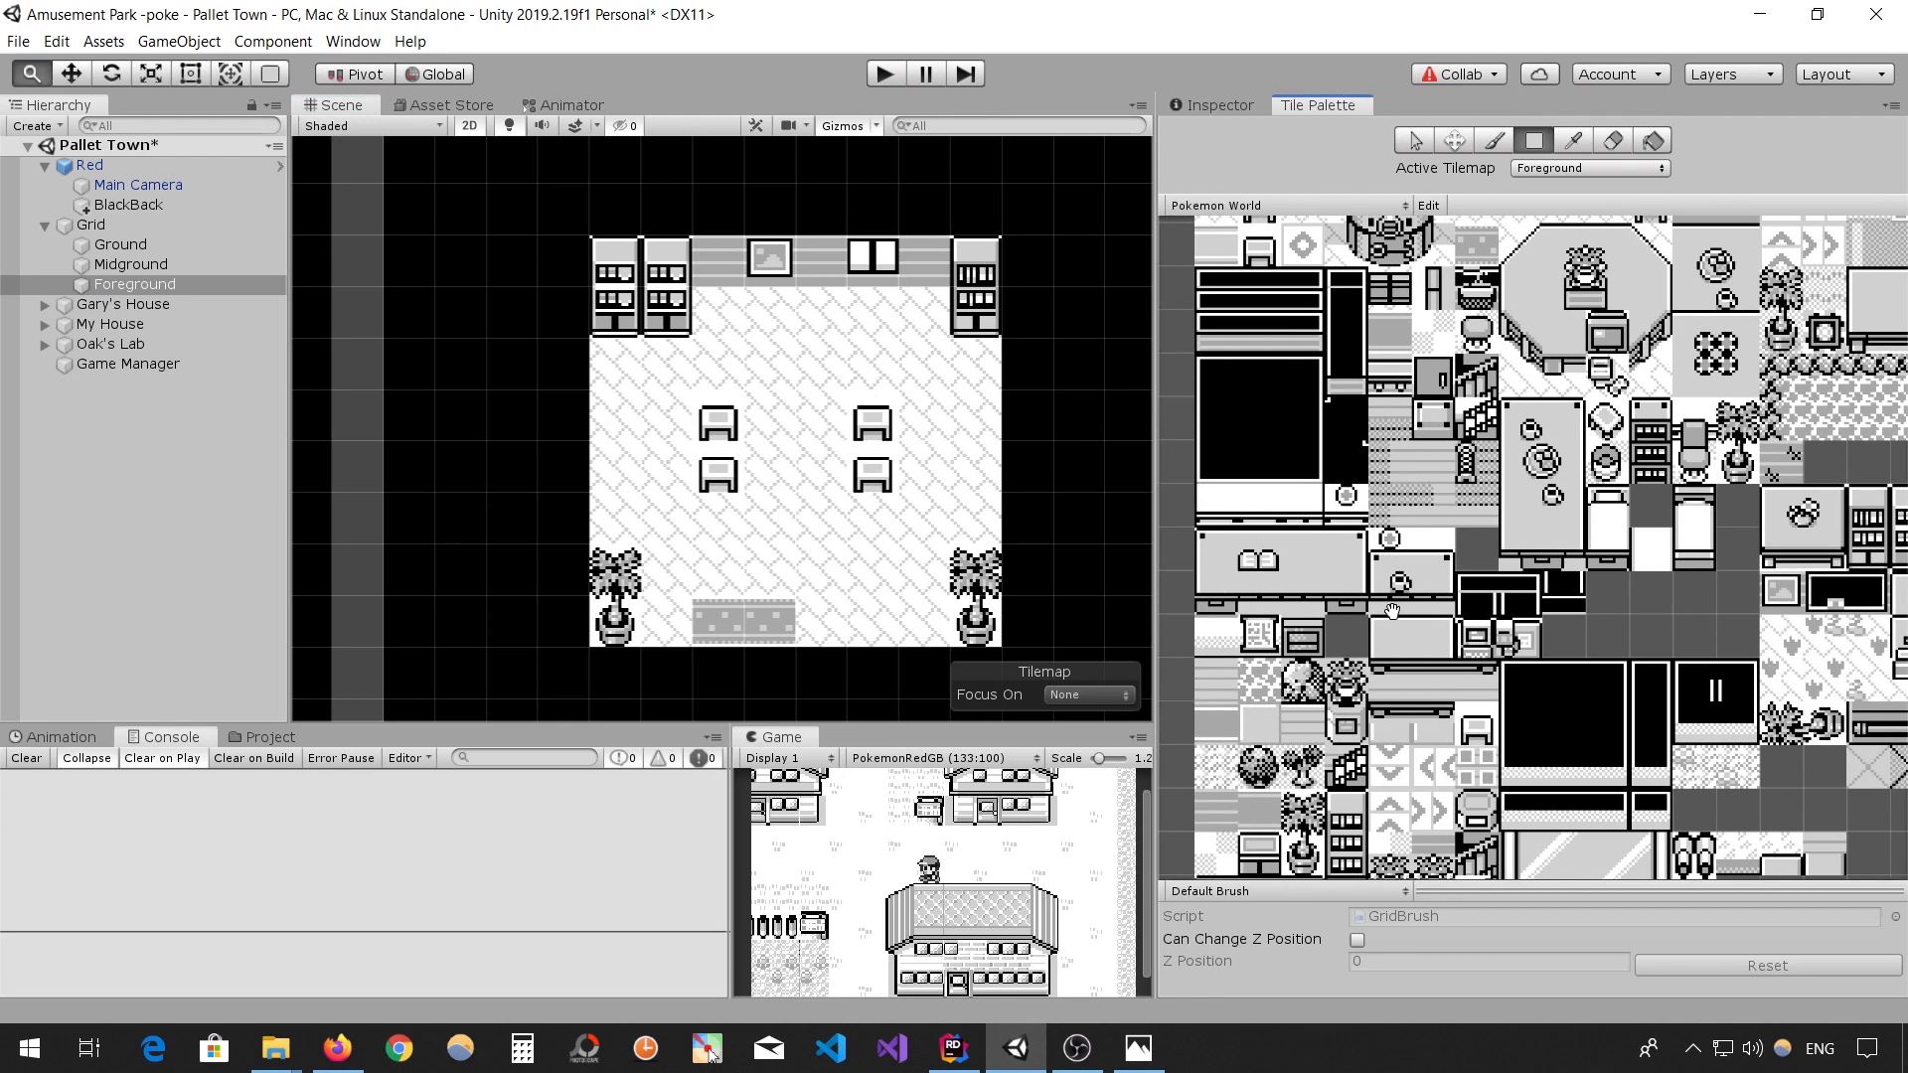
pyautogui.click(821, 476)
pyautogui.click(1434, 636)
pyautogui.click(821, 420)
pyautogui.click(1400, 296)
pyautogui.click(769, 420)
# - Paint the lab's striped floor on the Ground tilemap in the empty area beside the finished house
pyautogui.scroll(-5, 728, 439)
pyautogui.click(1590, 168)
pyautogui.click(1566, 188)
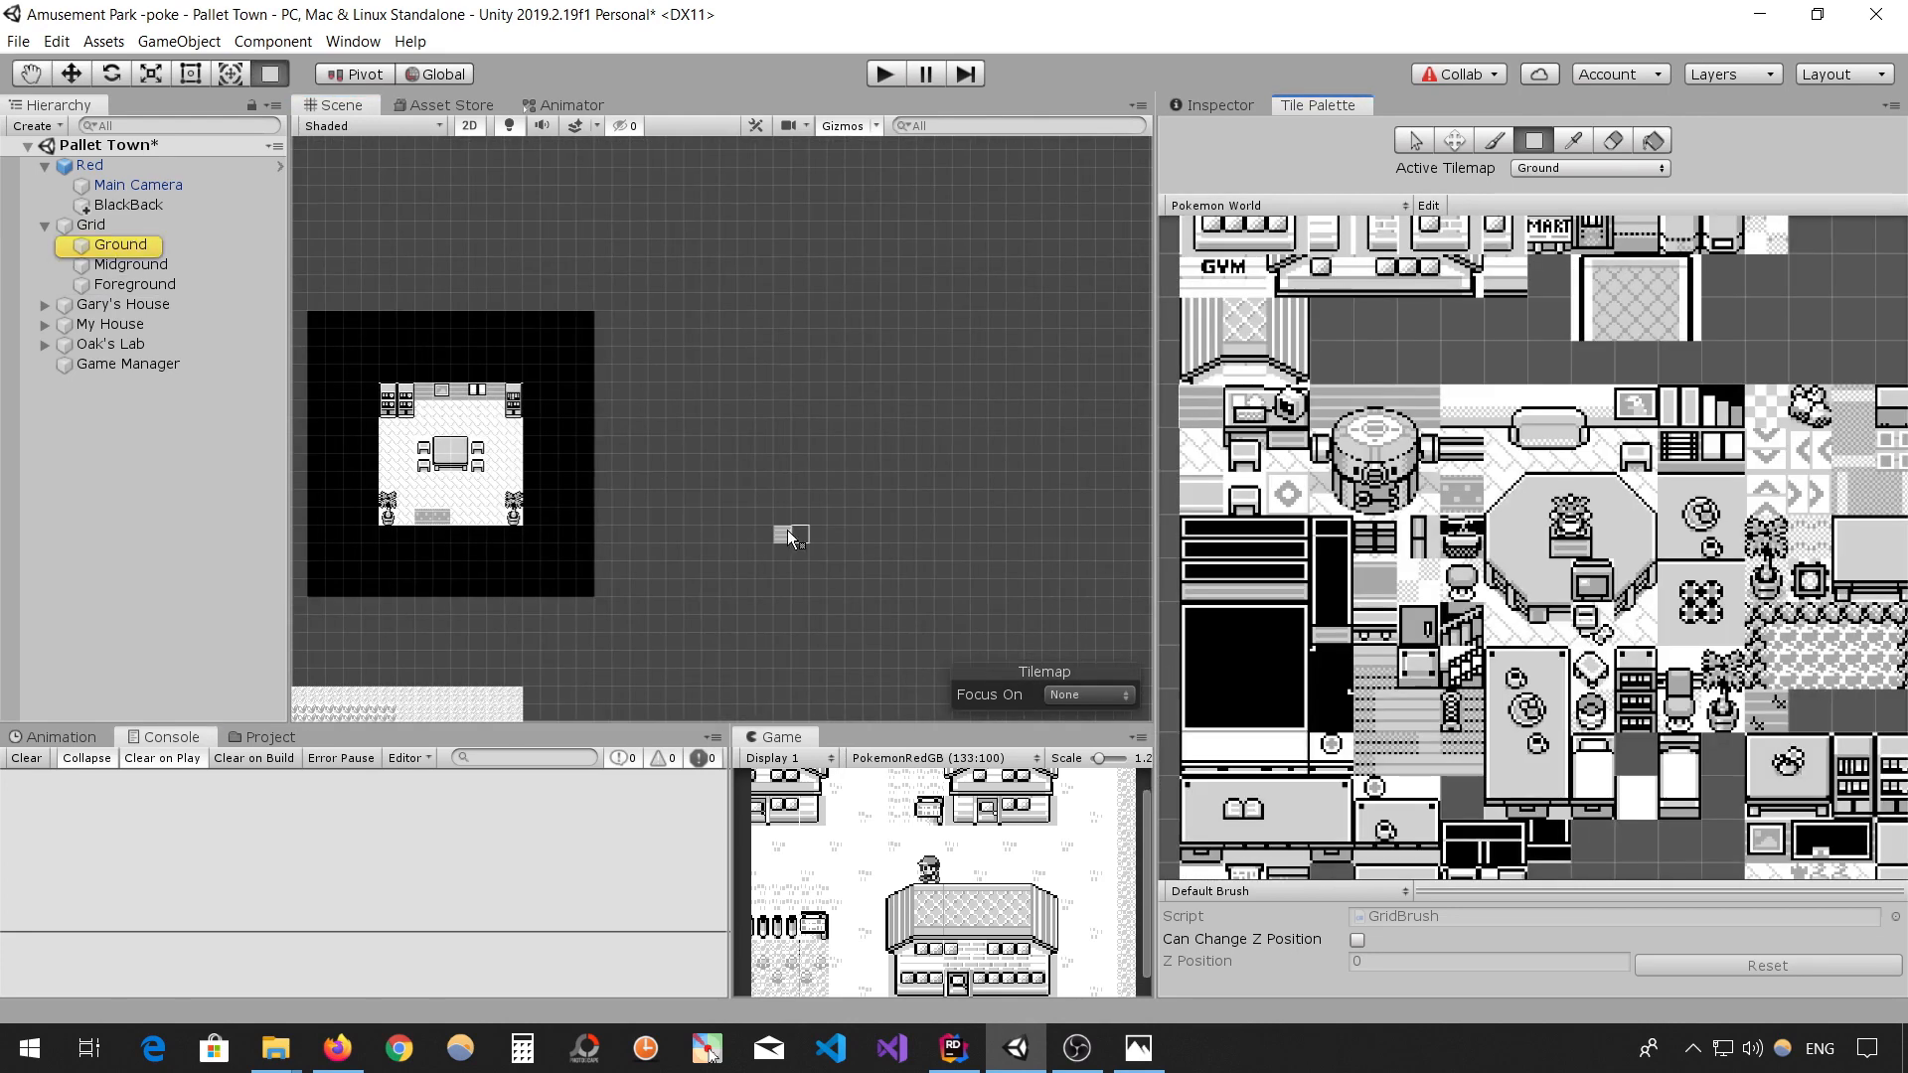
pyautogui.moveTo(710, 355); pyautogui.dragTo(911, 548)
pyautogui.click(1244, 668)
pyautogui.moveTo(637, 355); pyautogui.dragTo(696, 593)
pyautogui.hotkey('ctrl', 'z')
pyautogui.hotkey('ctrl', 'z')
pyautogui.hotkey('ctrl', 'z')
# - Surround the lab's striped floor with black tiles on the Foreground tilemap
pyautogui.click(1590, 168)
pyautogui.click(1565, 223)
pyautogui.moveTo(999, 625); pyautogui.dragTo(915, 280)
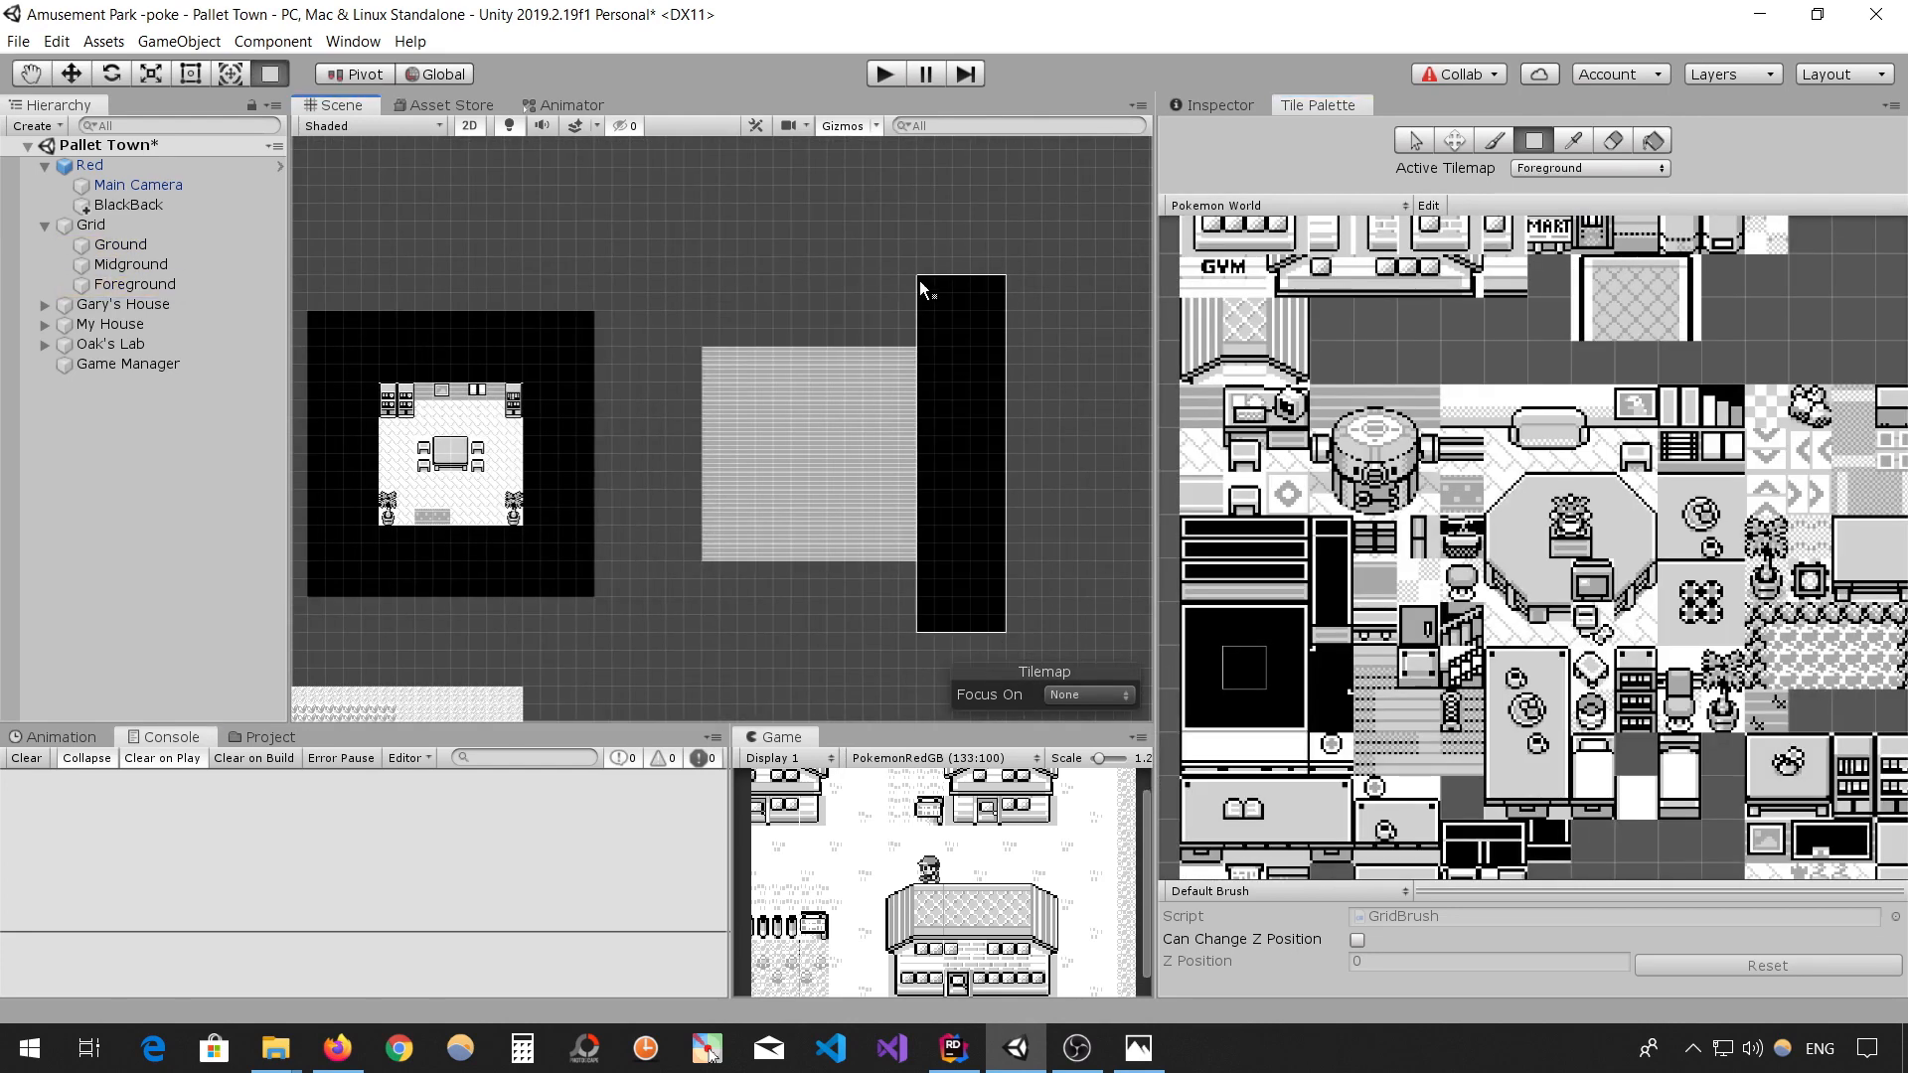
# - Furnish the lab with two lower rows of bookshelves, upper-right bookshelves, wall notices and a white upper-left wall
pyautogui.scroll(7, 831, 445)
pyautogui.moveTo(830, 445); pyautogui.dragTo(769, 461, button='middle')
pyautogui.click(1590, 168)
pyautogui.click(1565, 189)
pyautogui.moveTo(728, 270); pyautogui.dragTo(962, 275)
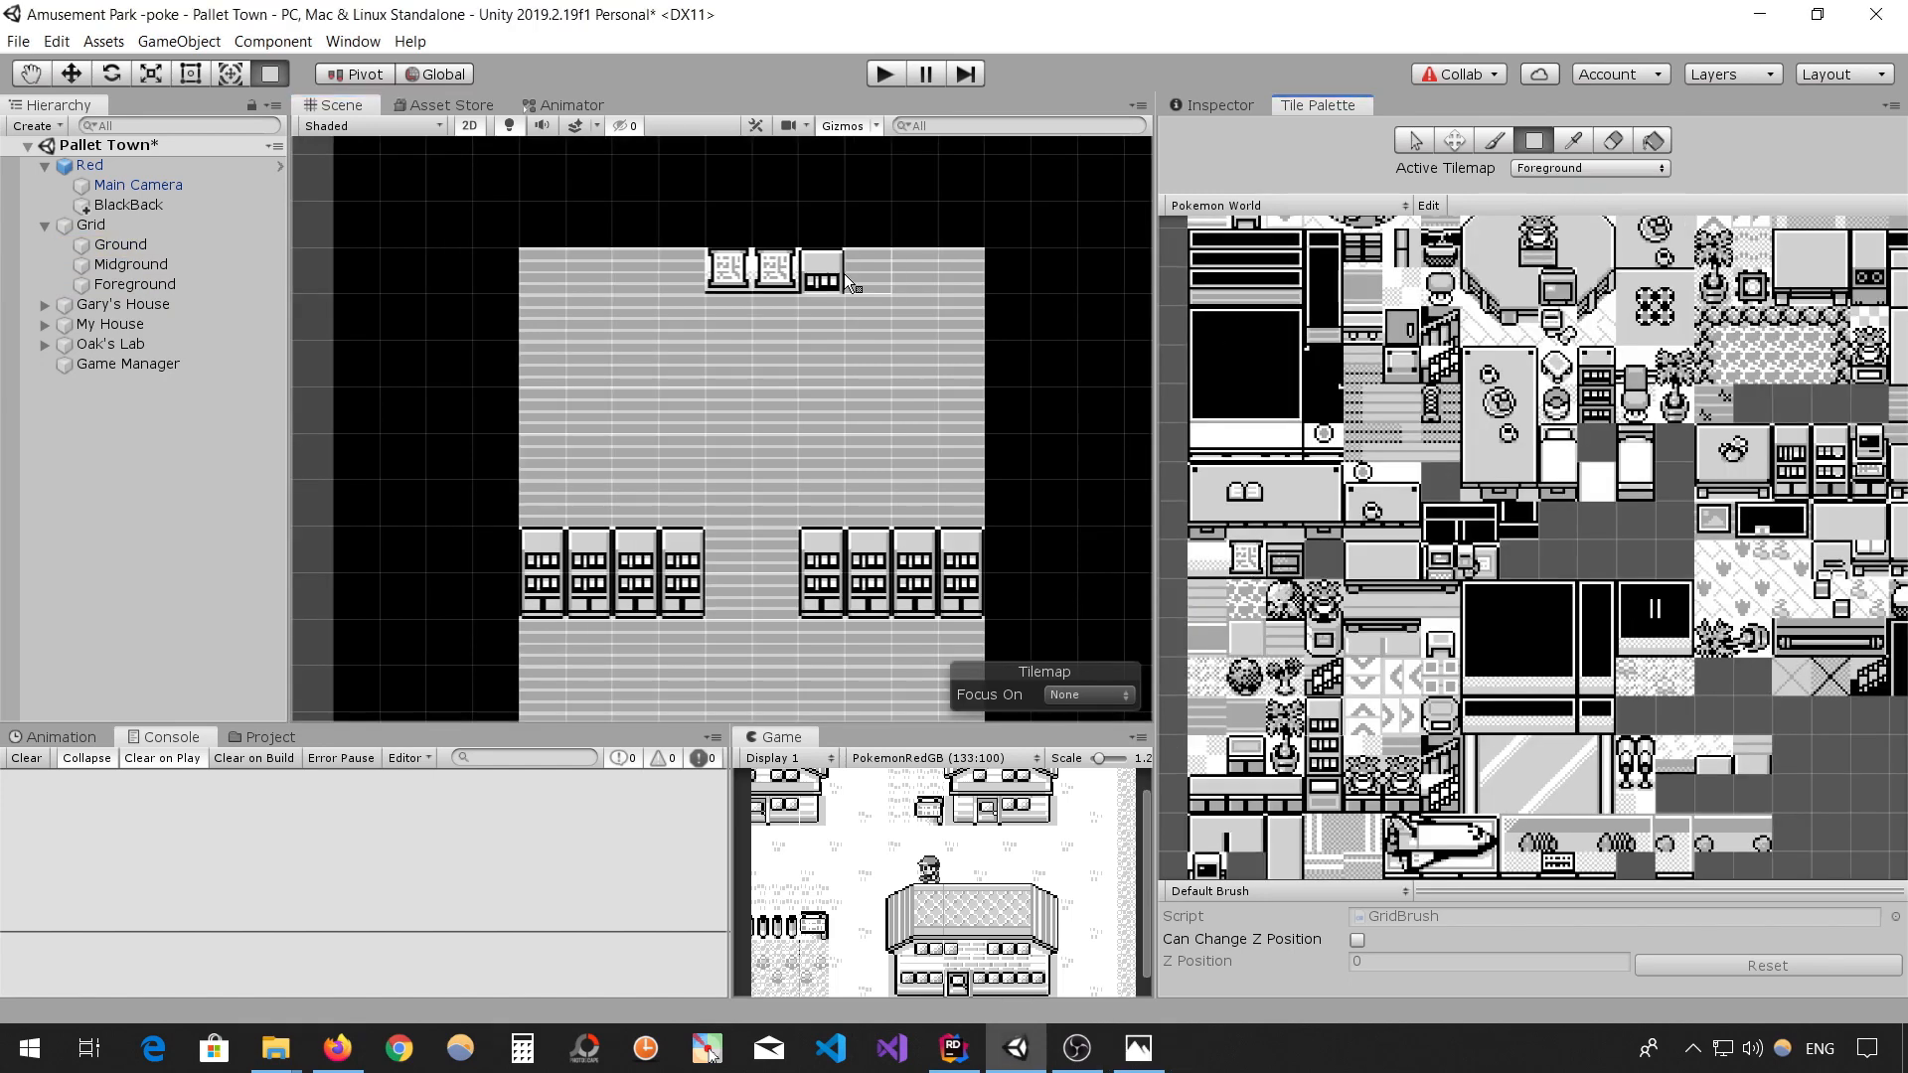
pyautogui.click(1791, 482)
pyautogui.moveTo(962, 318); pyautogui.dragTo(838, 320)
pyautogui.moveTo(686, 270); pyautogui.dragTo(538, 290)
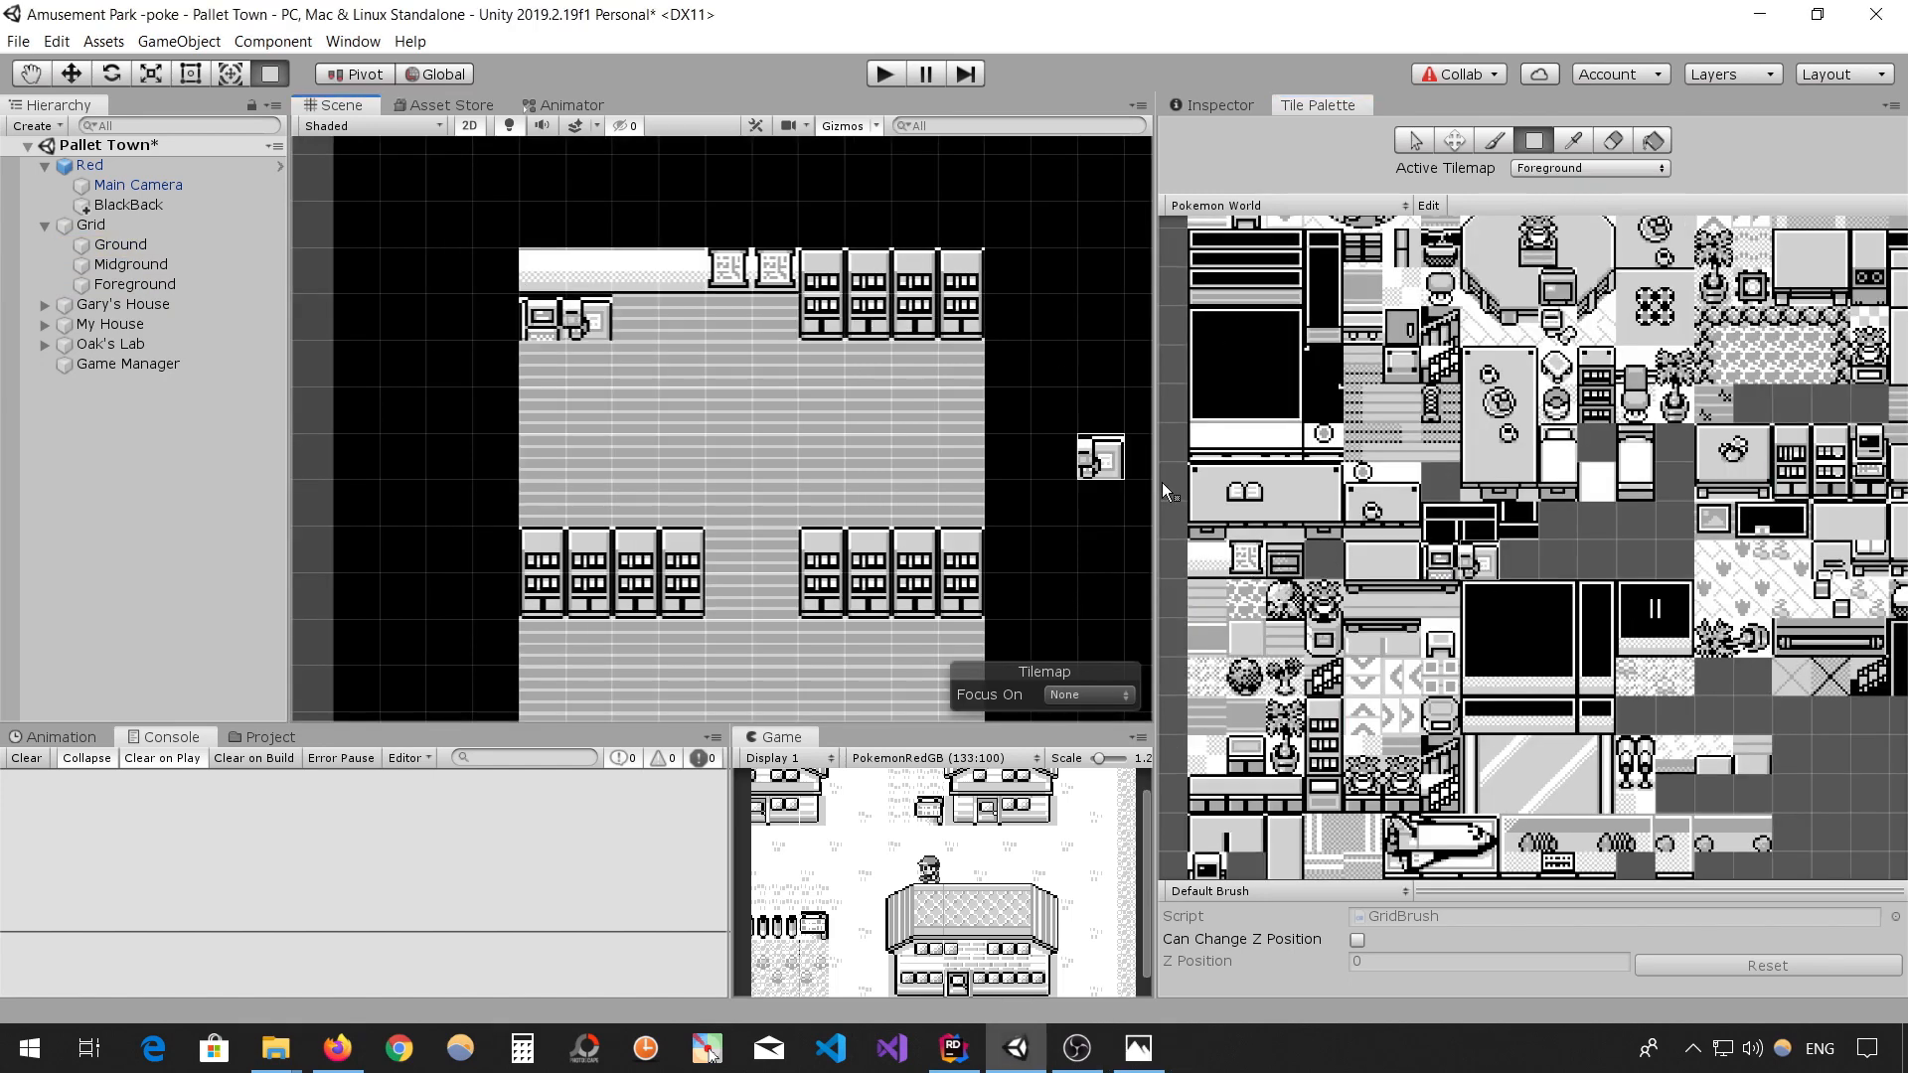
# - Build the desk below the lab's white wall and the table on the right side with desk and table-edge tiles
pyautogui.moveTo(560, 359); pyautogui.dragTo(602, 359)
pyautogui.click(1440, 600)
pyautogui.click(683, 363)
pyautogui.click(1401, 561)
pyautogui.scroll(-3, 1630, 417)
pyautogui.scroll(4, 1412, 593)
pyautogui.click(1411, 594)
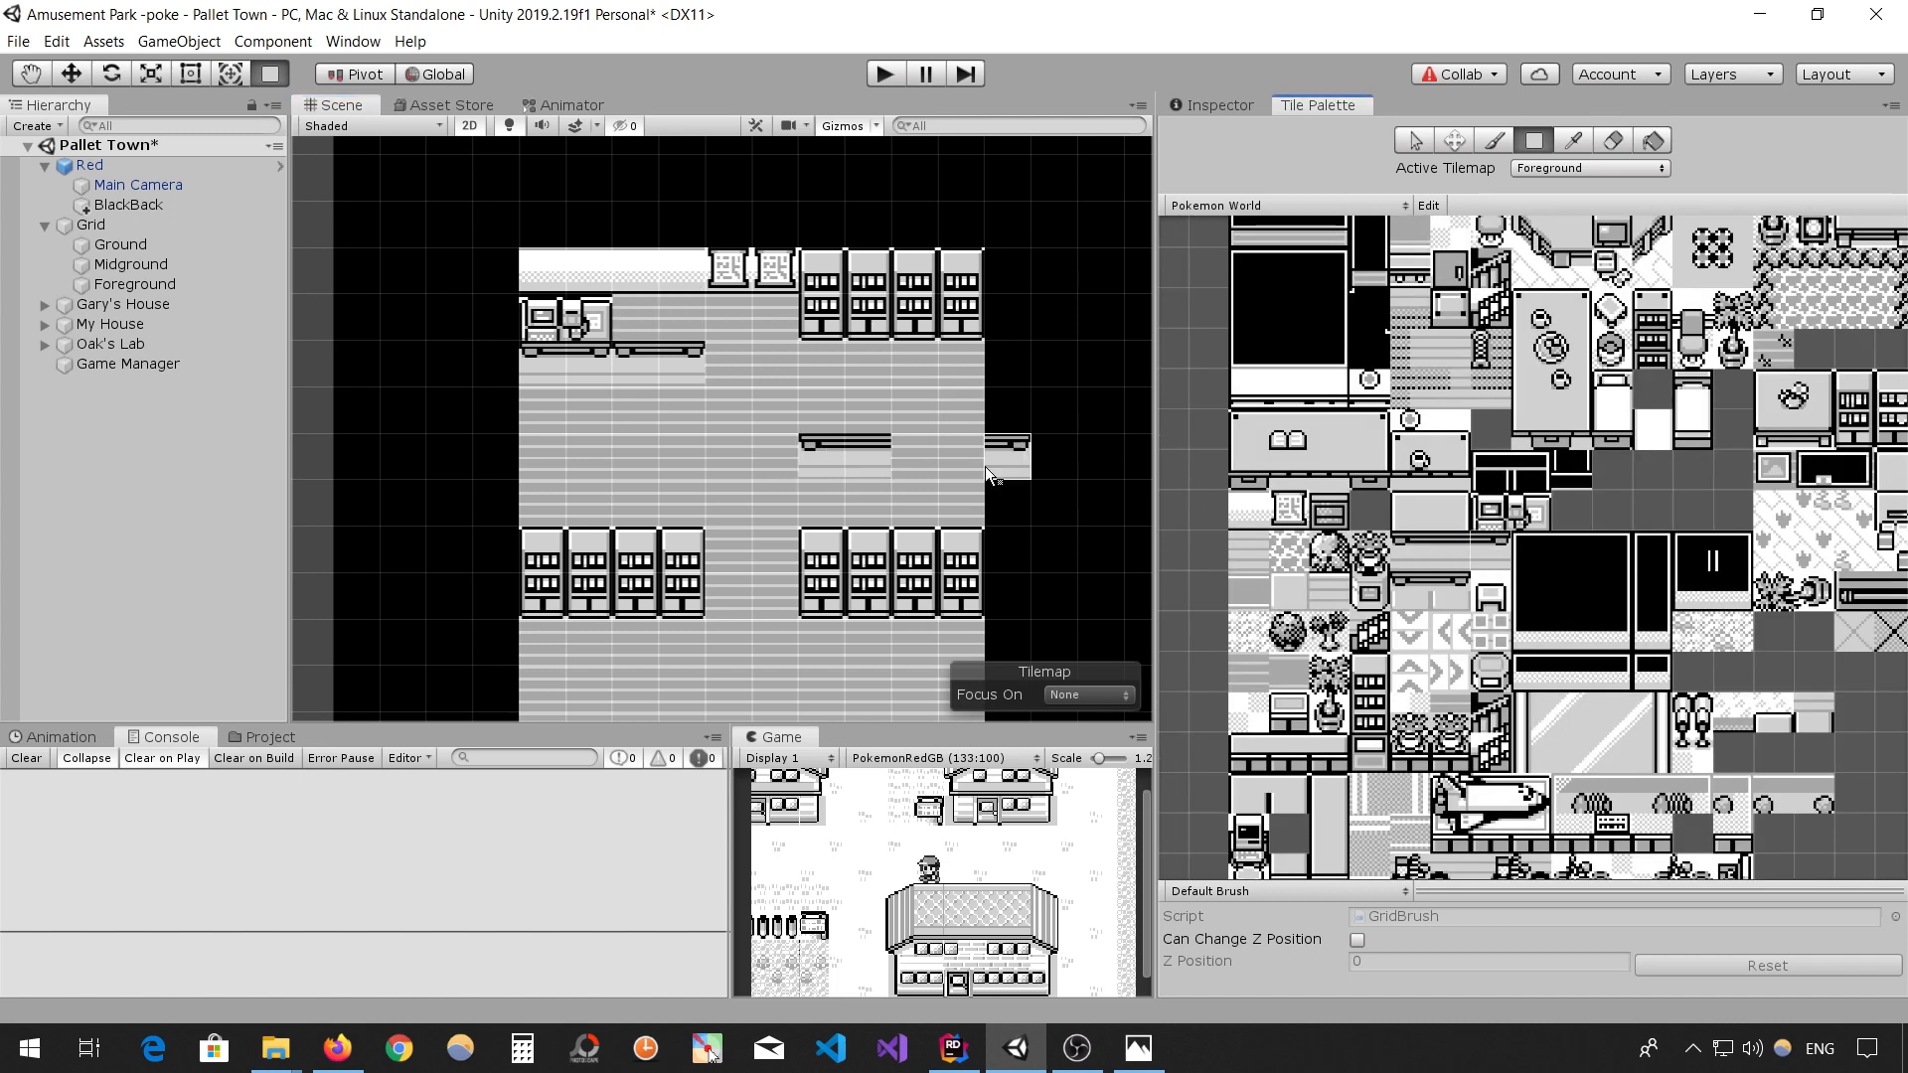
pyautogui.press('u')
pyautogui.click(959, 409)
pyautogui.scroll(2, 1444, 536)
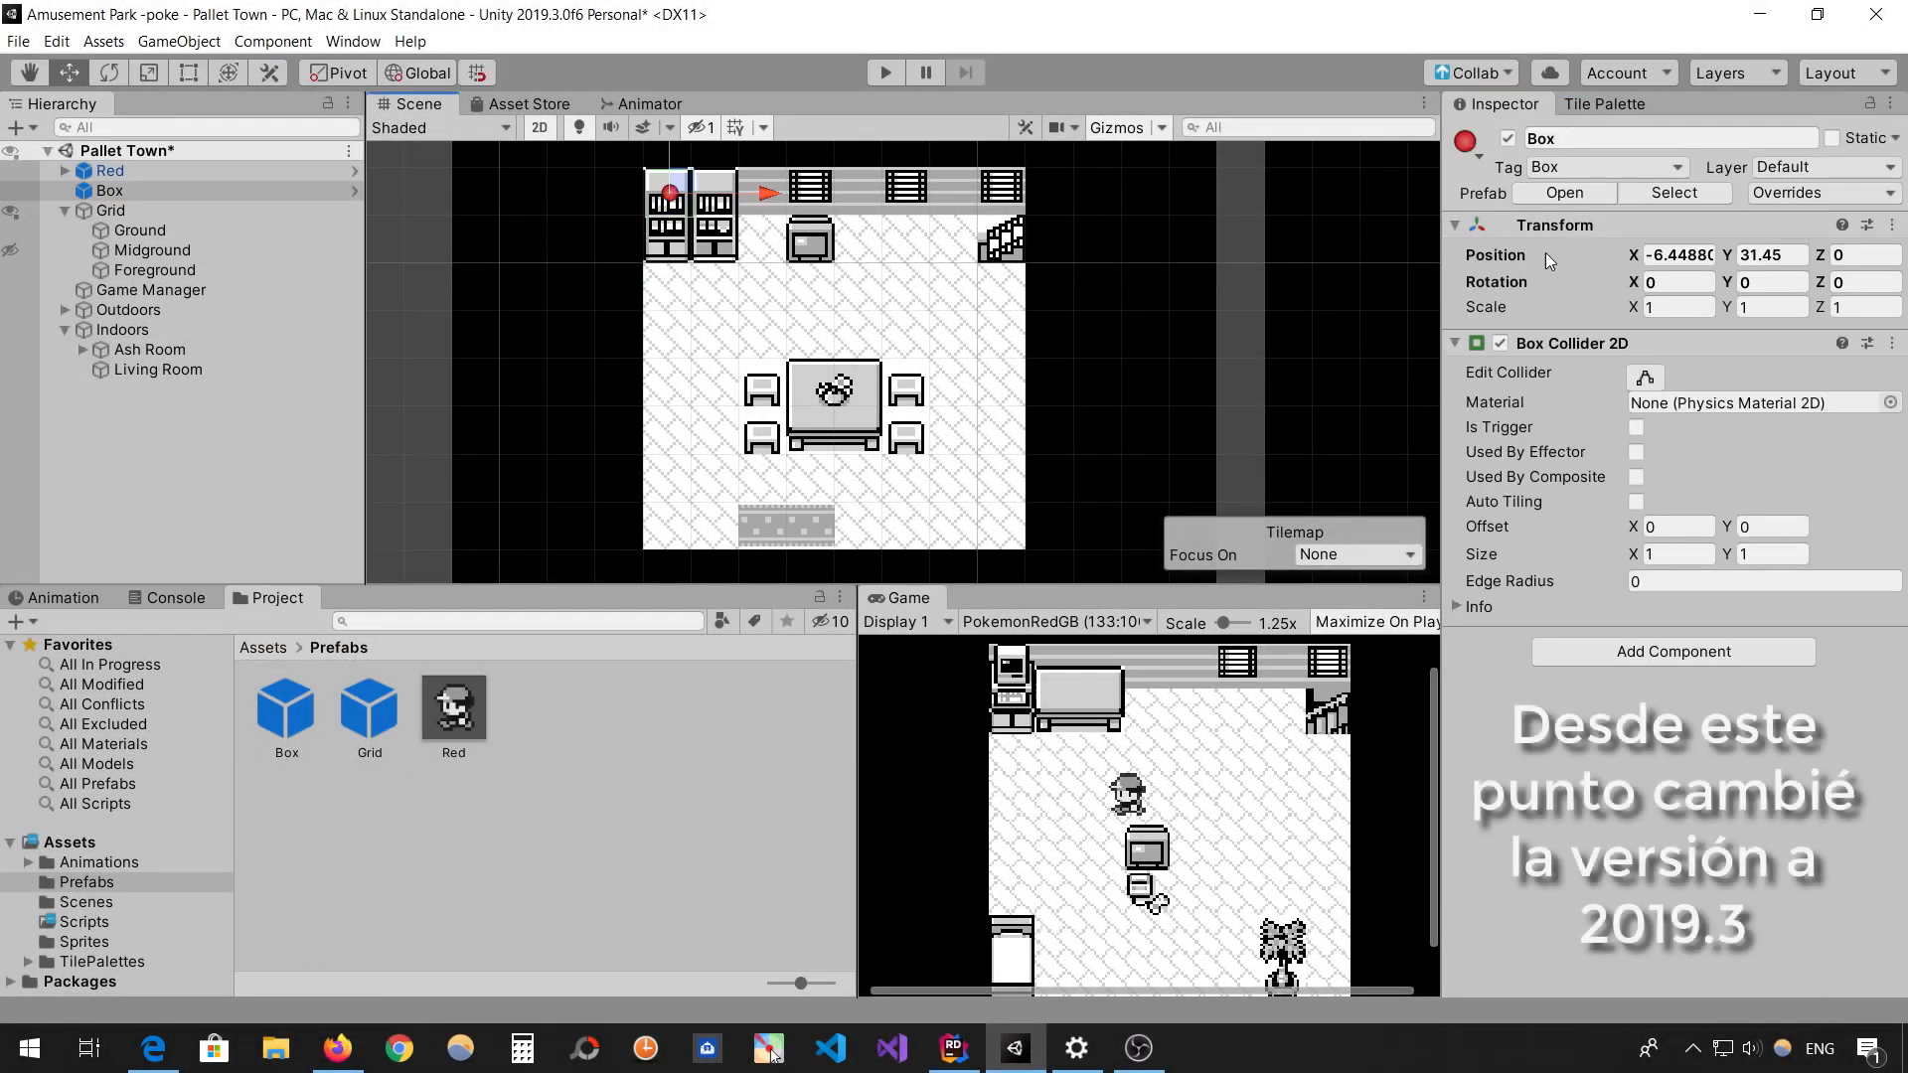
# - Position the box at X -6.5, Y 31.5, fit its collider over both bookshelves, and place it under Living Room as Shelves
pyautogui.click(1762, 254)
pyautogui.write('31.5')
pyautogui.click(1646, 376)
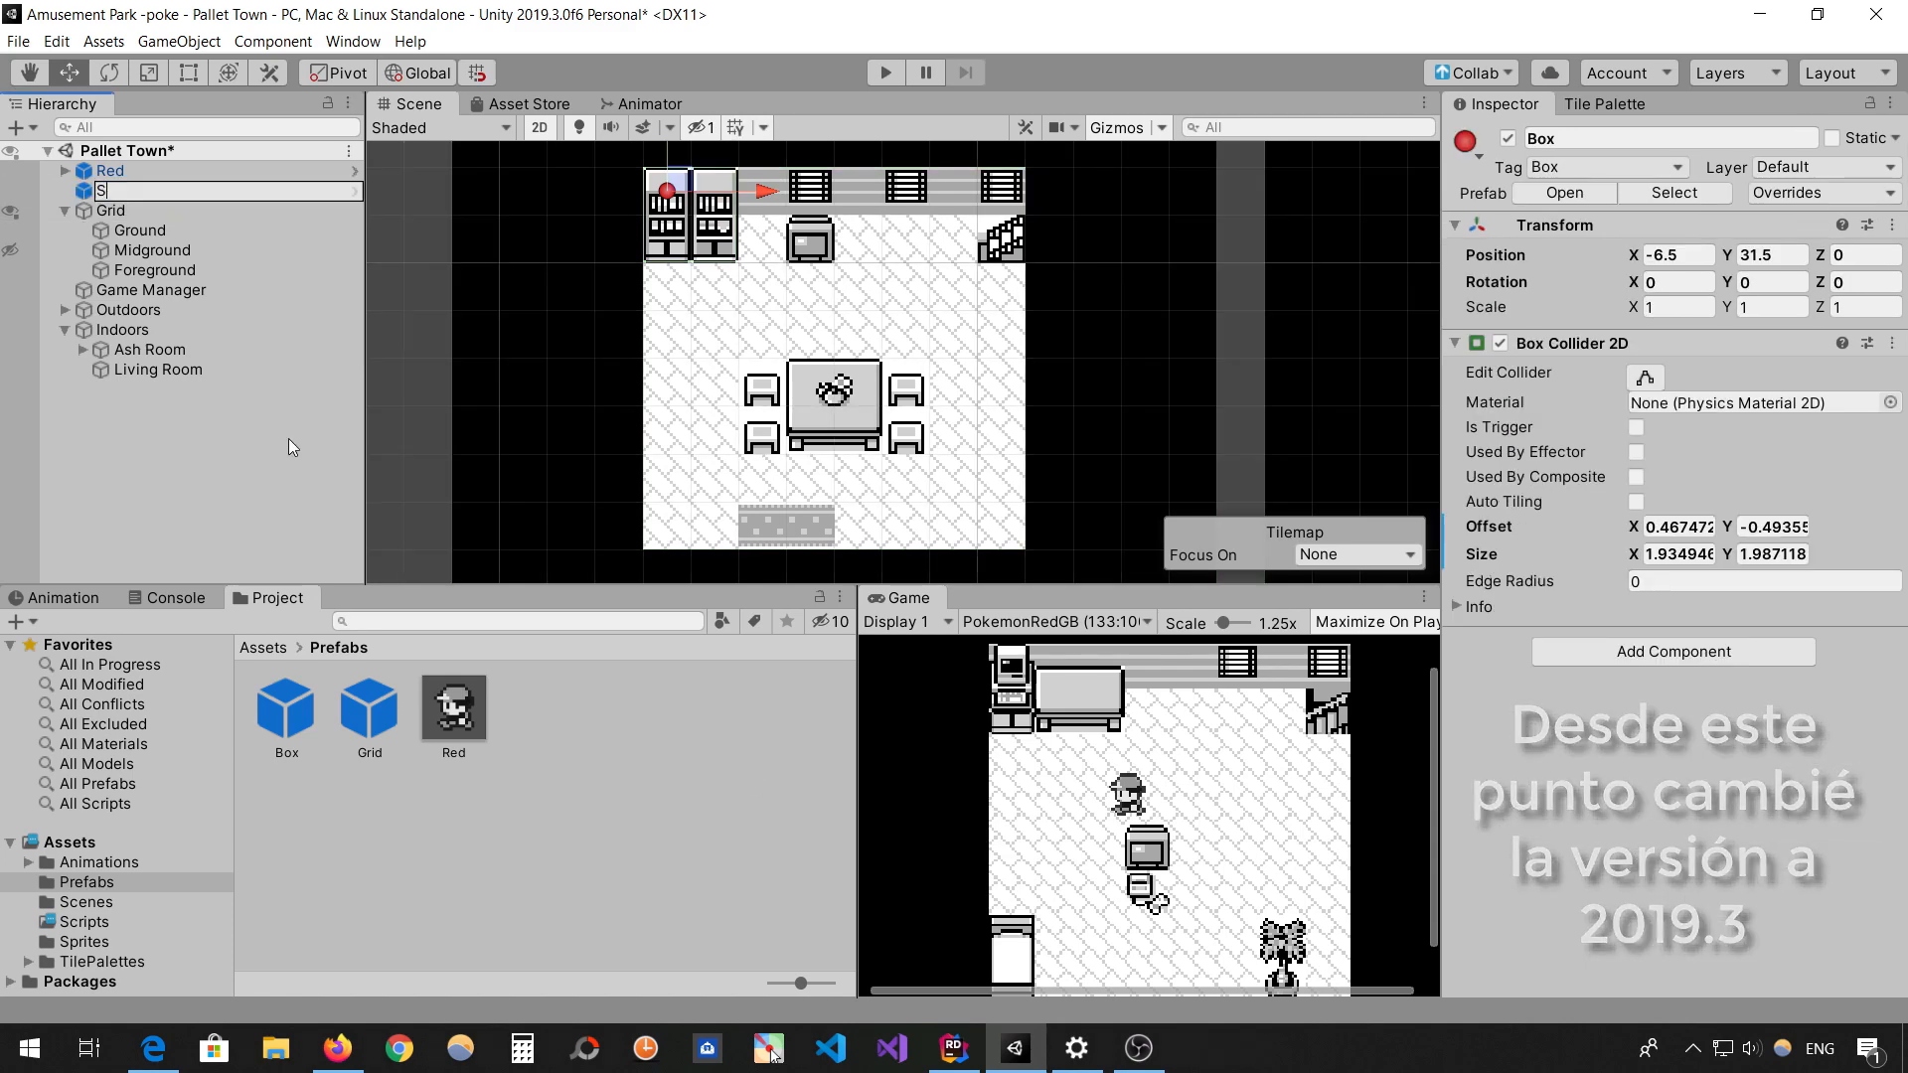
pyautogui.moveTo(171, 191); pyautogui.dragTo(165, 369)
# - Add a Box prefab at X -3.5, Y 30.5 over the television and rename it TV
pyautogui.moveTo(286, 710); pyautogui.dragTo(980, 239)
pyautogui.click(1679, 255)
pyautogui.write('-3.5')
pyautogui.press('Tab')
pyautogui.write('30.5')
pyautogui.click(145, 193)
pyautogui.write('TV')
# - Add a Box prefab at X -3.5, Y 27.5, fit its collider to the dining table, and rename it Table
pyautogui.moveTo(286, 710); pyautogui.dragTo(812, 452)
pyautogui.click(1680, 255)
pyautogui.write('-3.5')
pyautogui.press('Tab')
pyautogui.write('27.5')
pyautogui.click(1646, 377)
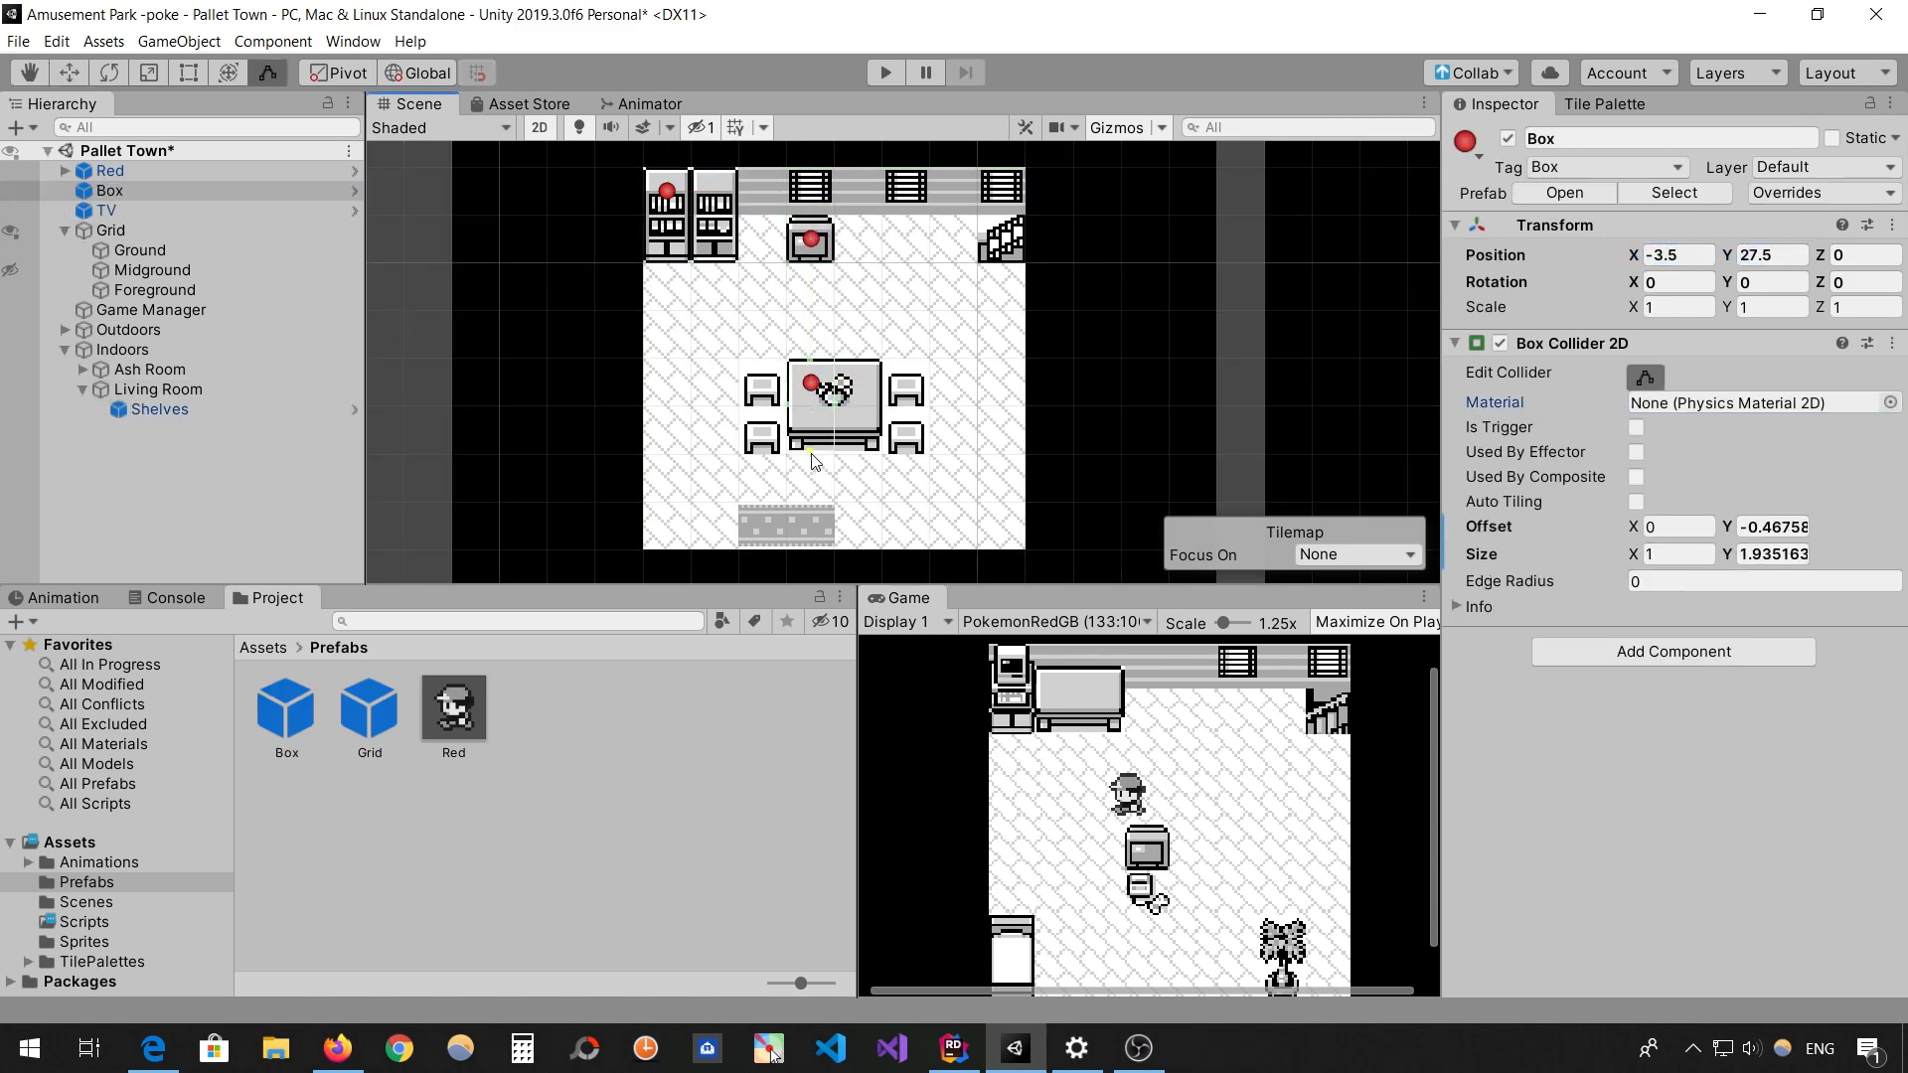
pyautogui.press('w')
pyautogui.click(110, 190)
pyautogui.write('Table')
pyautogui.press('Return')
# - Add a Box prefab on the living room's upper wall and set its position to X -4.5, Y 31.5
pyautogui.moveTo(286, 709); pyautogui.dragTo(771, 188)
pyautogui.click(1688, 255)
pyautogui.write('4.5')
pyautogui.press('Tab')
pyautogui.write('31.5')
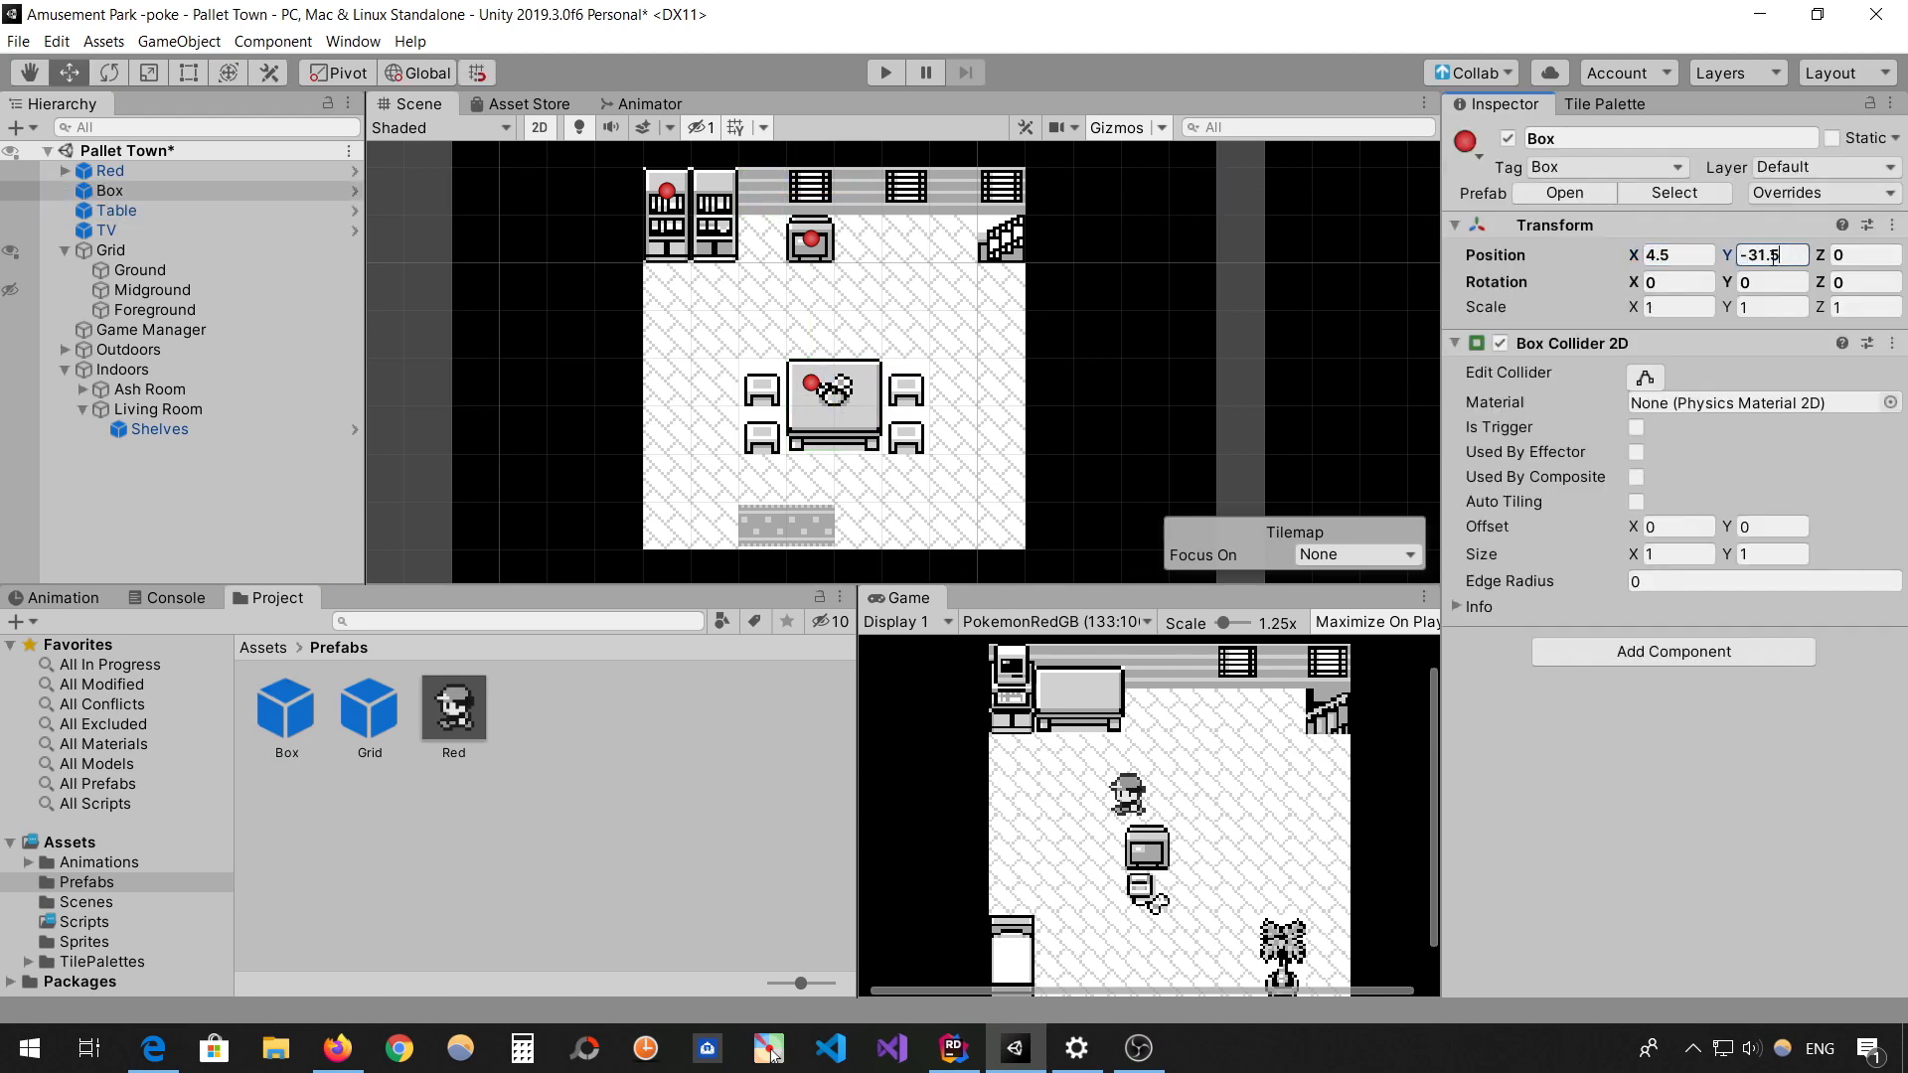
pyautogui.press('BackSpace')
pyautogui.press('BackSpace')
pyautogui.press('BackSpace')
pyautogui.press('BackSpace')
pyautogui.press('BackSpace')
pyautogui.press('BackSpace')
pyautogui.doubleClick(110, 191)
pyautogui.moveTo(906, 354); pyautogui.dragTo(1182, 309)
pyautogui.scroll(5, 884, 328)
pyautogui.click(1782, 252)
pyautogui.write('31.5')
pyautogui.click(1676, 256)
pyautogui.write('-4.5')
# - Stretch the box's collider across the wall with the windows and rename the box Windows
pyautogui.click(1645, 377)
pyautogui.press('w')
pyautogui.click(121, 191)
pyautogui.write('Windows')
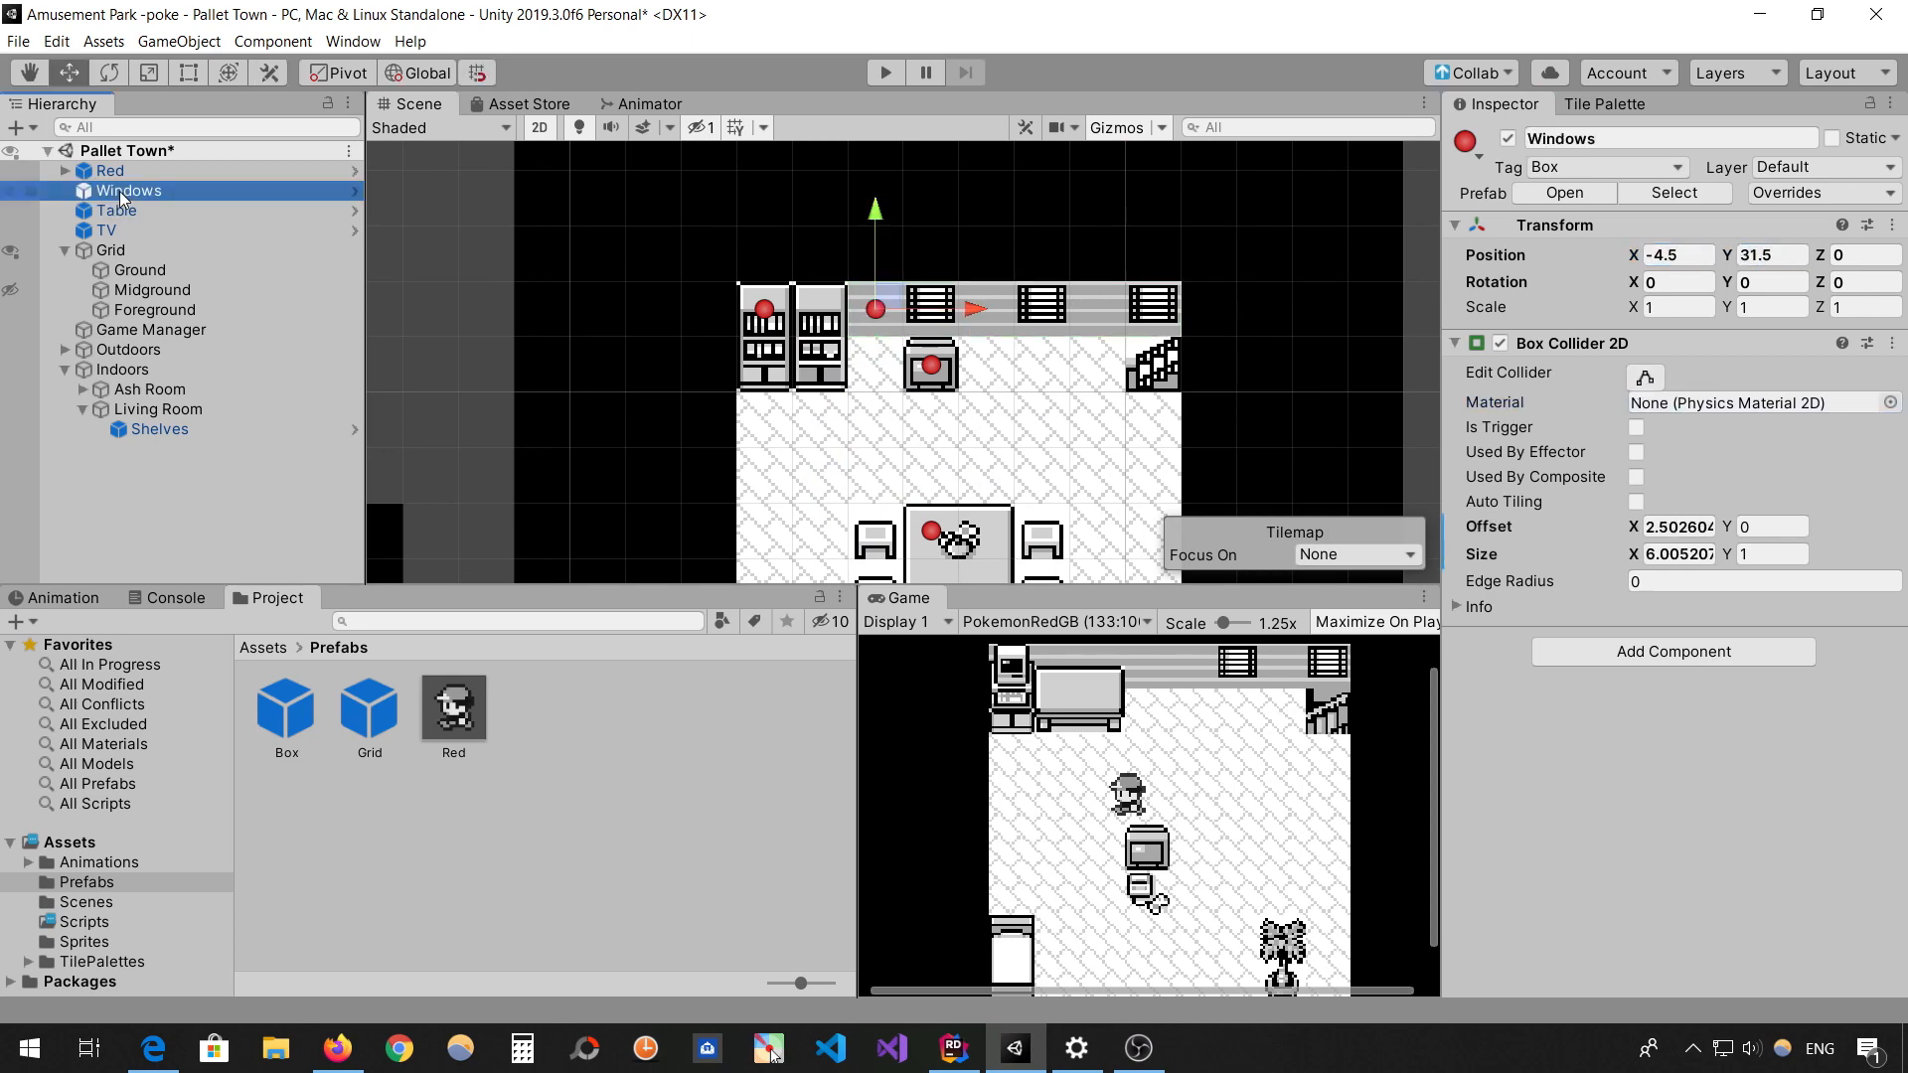
pyautogui.press('Return')
# - Move the Windows, Table and TV boxes under Living Room
pyautogui.keyDown('shift'); pyautogui.click(123, 229); pyautogui.keyUp('shift')
pyautogui.moveTo(123, 228); pyautogui.dragTo(157, 408)
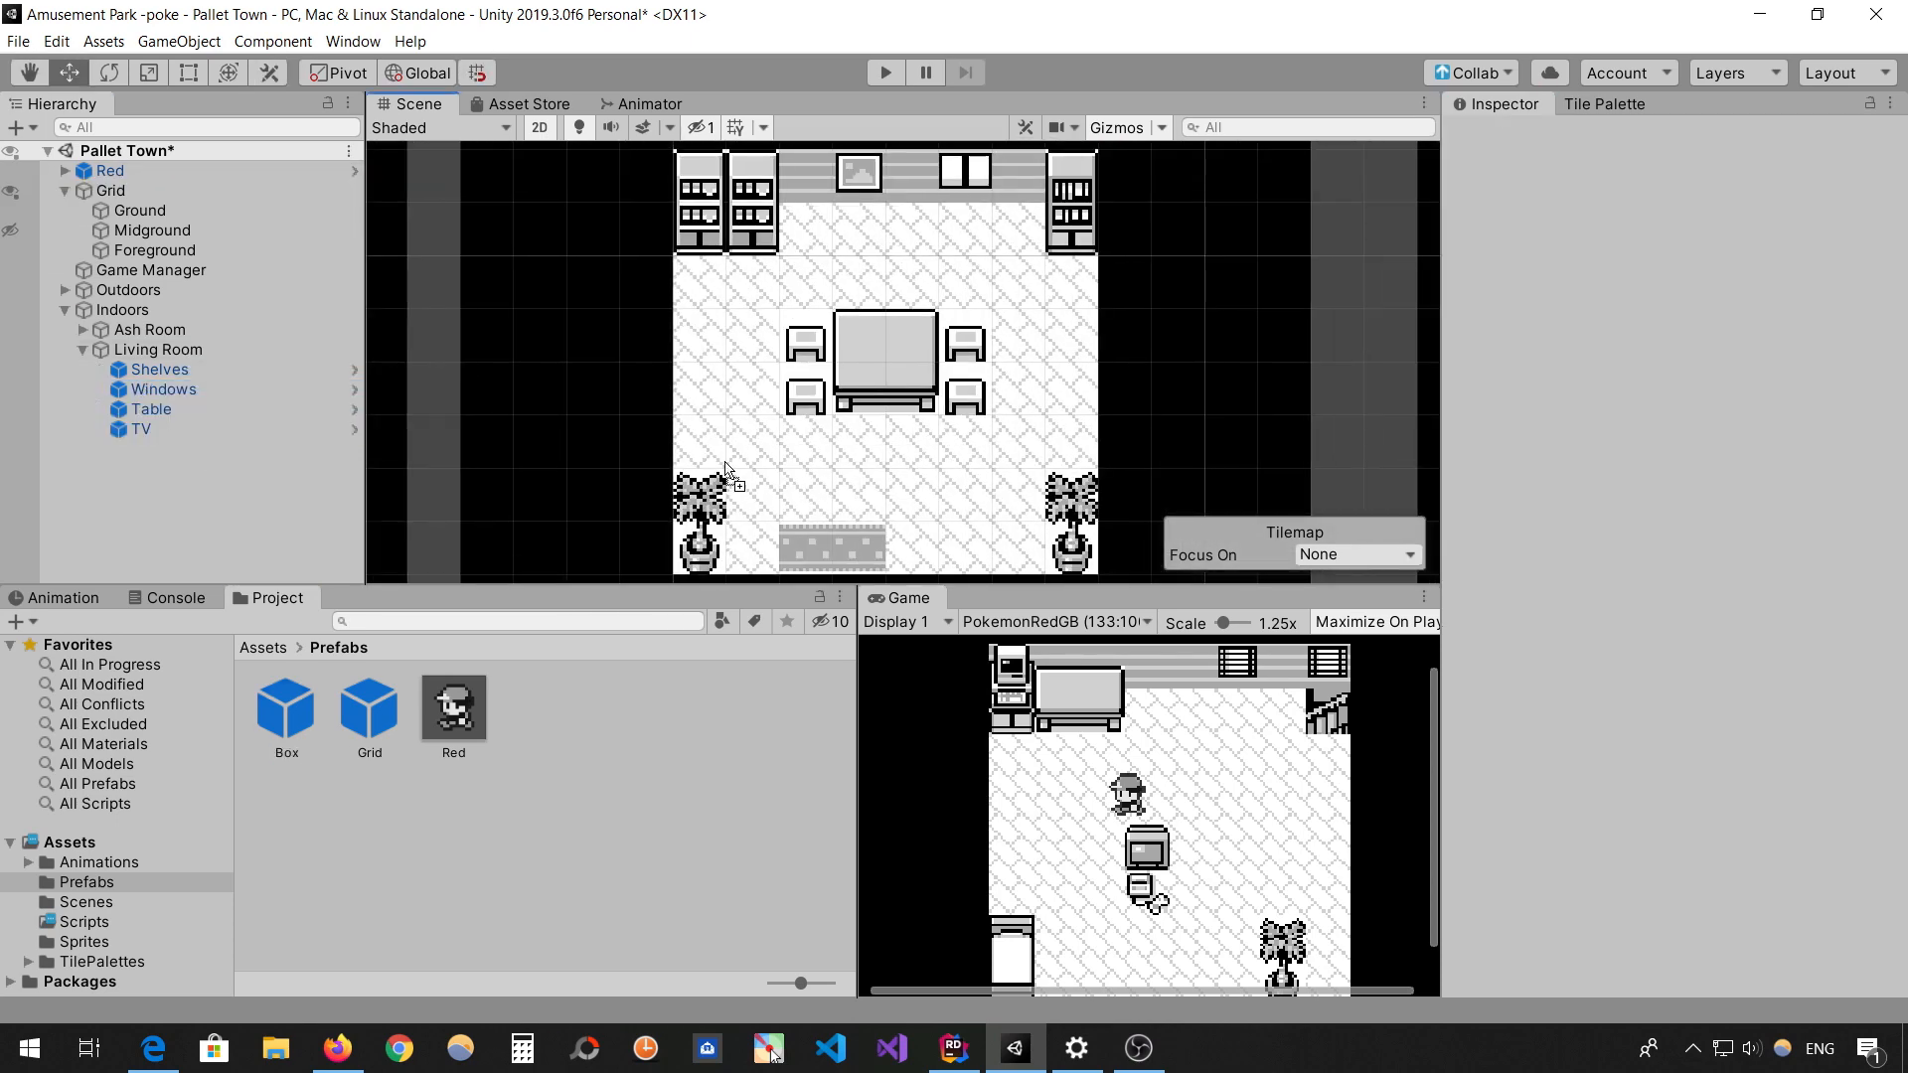
# - Add a Box prefab at X 10.5, Y 25.5, fit its collider to the left plant, and rename it Plant1
pyautogui.moveTo(735, 459); pyautogui.dragTo(699, 494)
pyautogui.click(118, 191)
pyautogui.write('Plant')
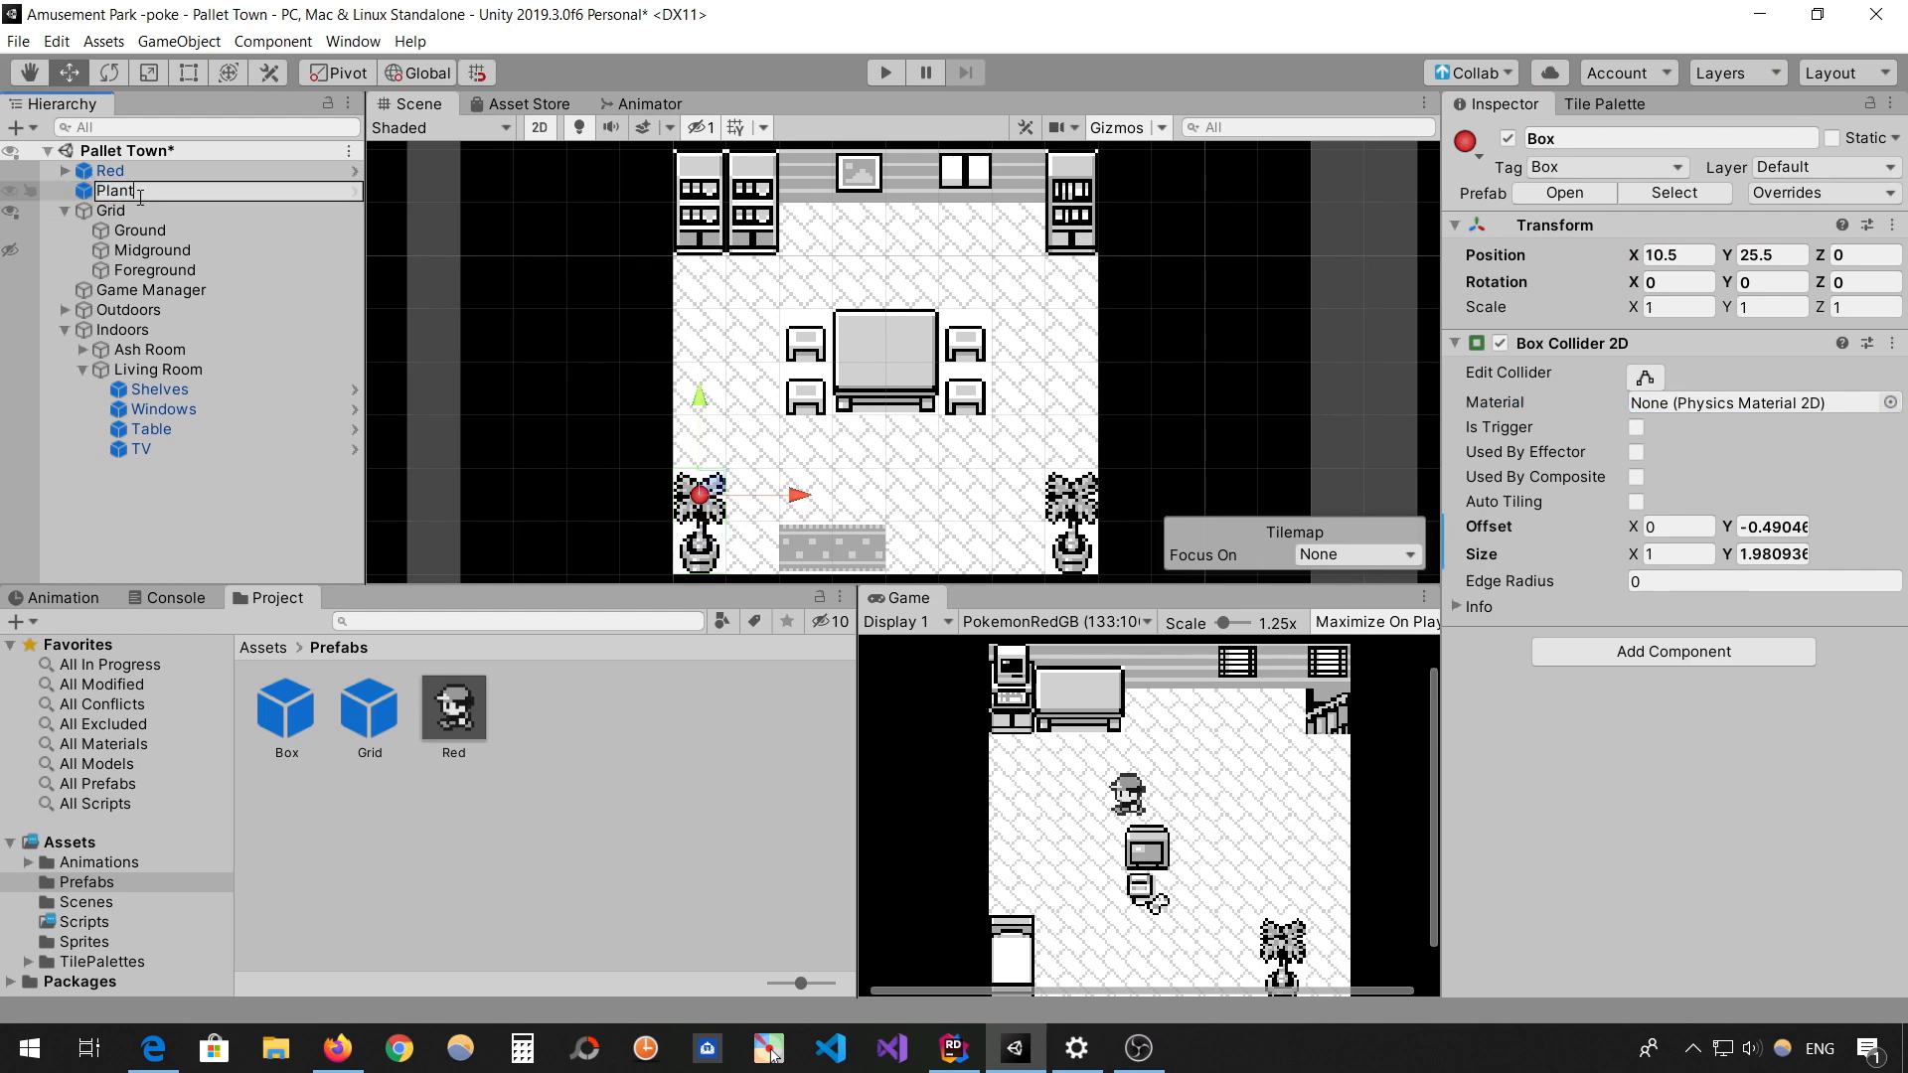
pyautogui.write('1')
pyautogui.press('Return')
# - Duplicate Plant1, move the copy onto the plant in the opposite corner, and name it Plant2
pyautogui.hotkey('ctrl', 'd')
pyautogui.moveTo(709, 473); pyautogui.dragTo(1082, 473)
pyautogui.click(1673, 256)
# - Fit a box's collider over the second house's dining table and rename the box Table
pyautogui.moveTo(818, 383); pyautogui.dragTo(938, 362)
pyautogui.click(1645, 378)
pyautogui.click(69, 73)
pyautogui.click(125, 192)
pyautogui.press('F2')
pyautogui.write('Table')
# - Add a Box prefab at X 12.5, Y 31.5, fit its collider along the picture and window wall, and rename it Window
pyautogui.moveTo(287, 708); pyautogui.dragTo(1043, 176)
pyautogui.click(1676, 255)
pyautogui.write('12.531.5')
pyautogui.click(1644, 378)
pyautogui.click(1645, 377)
pyautogui.write('Window')
# - Add a Box prefab at X 10.5, Y 31.5, fit its collider over the room's pair of bookshelves, and rename it Shelves
pyautogui.moveTo(286, 707); pyautogui.dragTo(706, 256)
pyautogui.click(1645, 377)
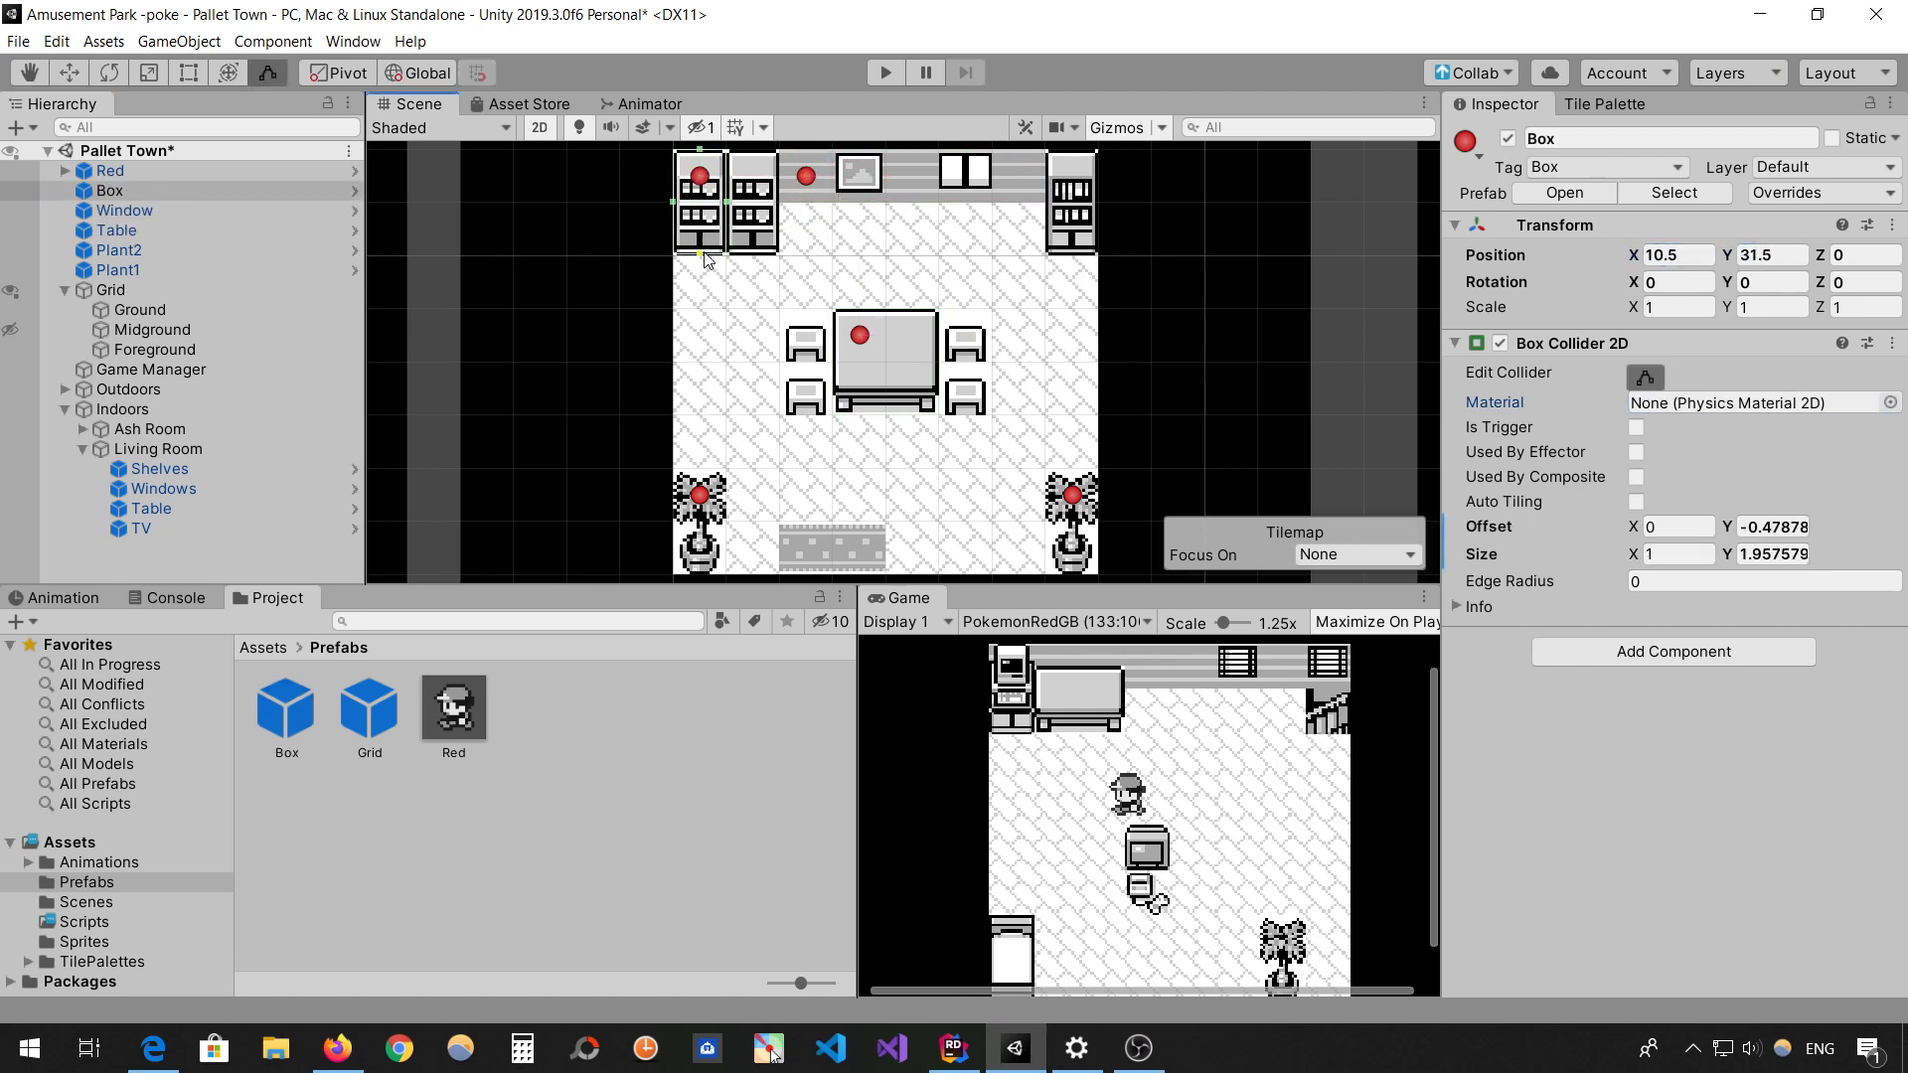
pyautogui.click(109, 190)
pyautogui.press('F2')
pyautogui.write('Shelves')
pyautogui.press('Return')
# - Add a Box prefab onto the single bookshelf in the opposite corner, fit its collider, and rename it Shelf
pyautogui.moveTo(287, 708); pyautogui.dragTo(1071, 257)
pyautogui.click(1645, 378)
pyautogui.click(159, 192)
pyautogui.write('Shelf')
pyautogui.press('Return')
# - Create an empty group named Gary's under Indoors and move the new furniture boxes into it
pyautogui.click(82, 470)
pyautogui.rightClick(112, 432)
pyautogui.click(189, 643)
pyautogui.write("Gary's Room")
pyautogui.press('Return')
pyautogui.click(114, 190)
pyautogui.keyDown('shift'); pyautogui.click(117, 290); pyautogui.keyUp('shift')
pyautogui.moveTo(117, 289); pyautogui.dragTo(159, 489)
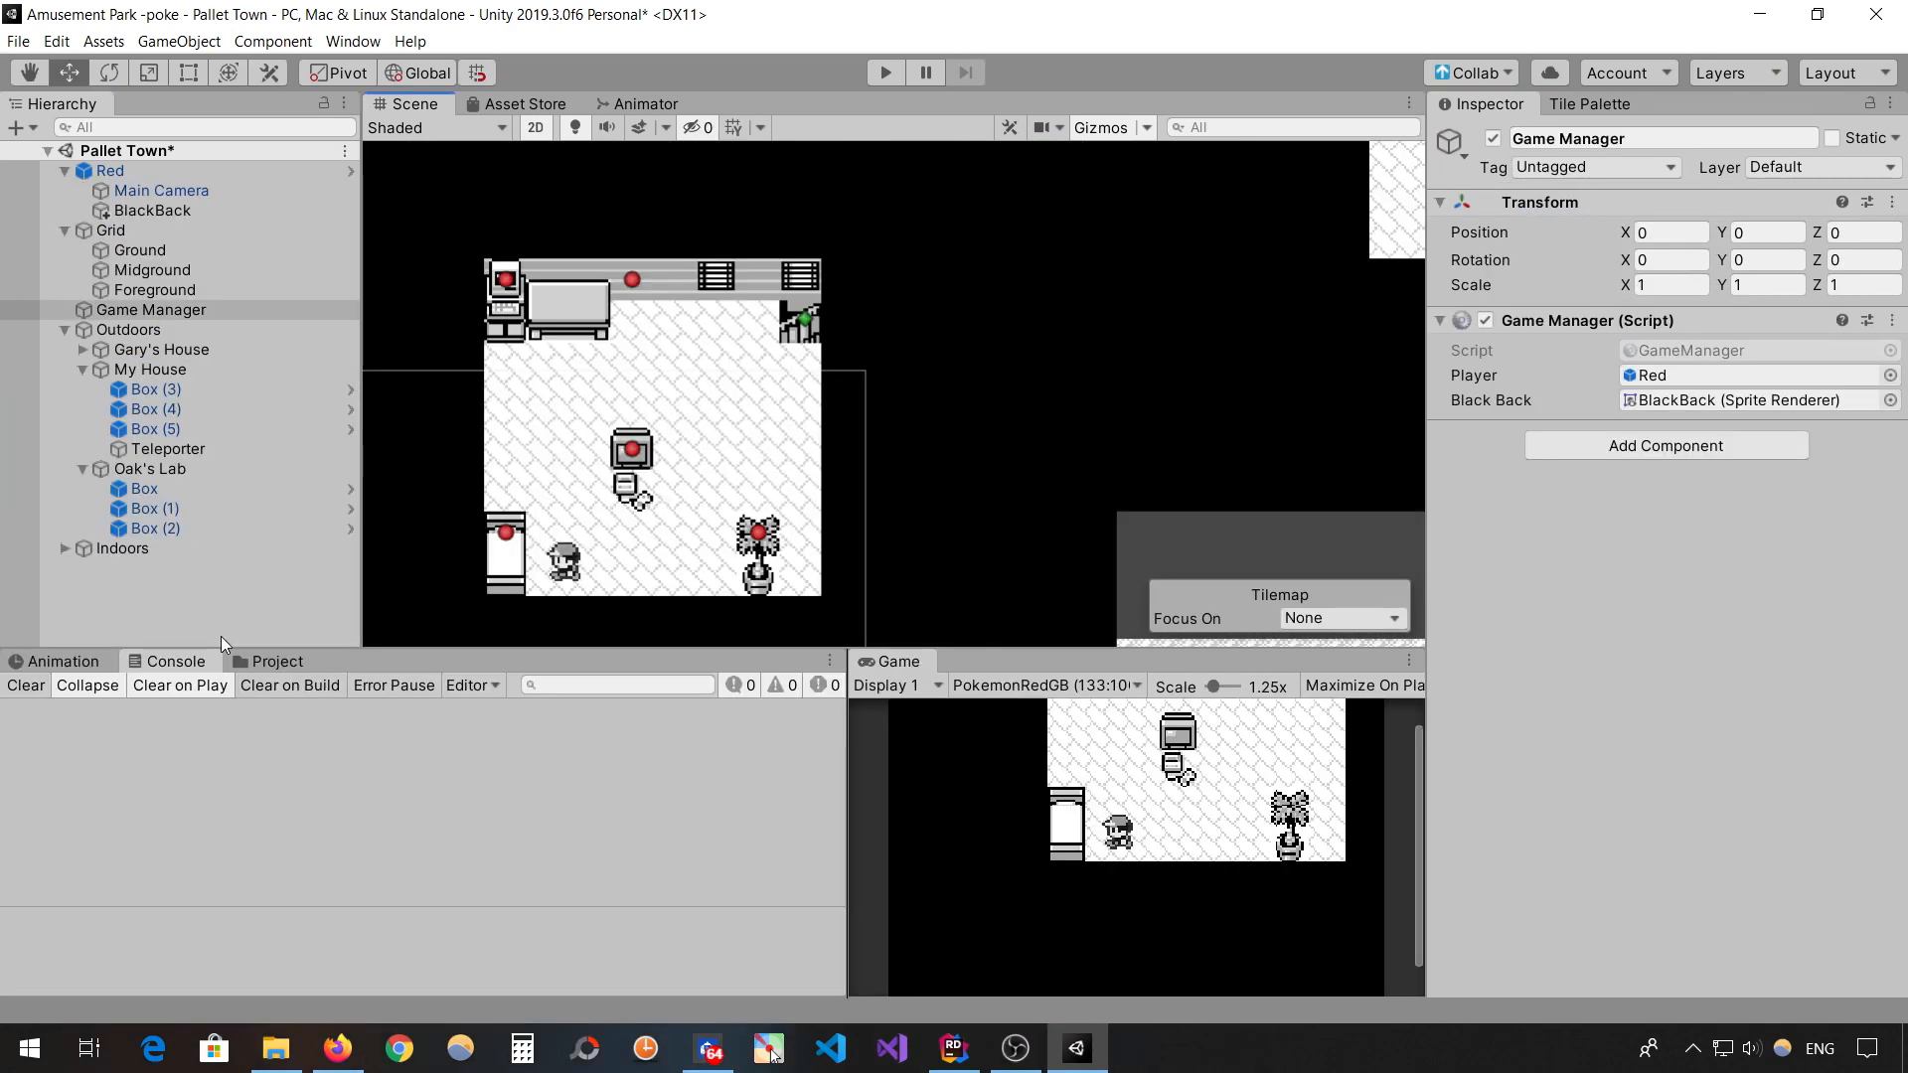
# - Examine the Teleporter objects, the TV and Console box, and Red's components including its Teleport script
pyautogui.click(167, 451)
pyautogui.click(632, 449)
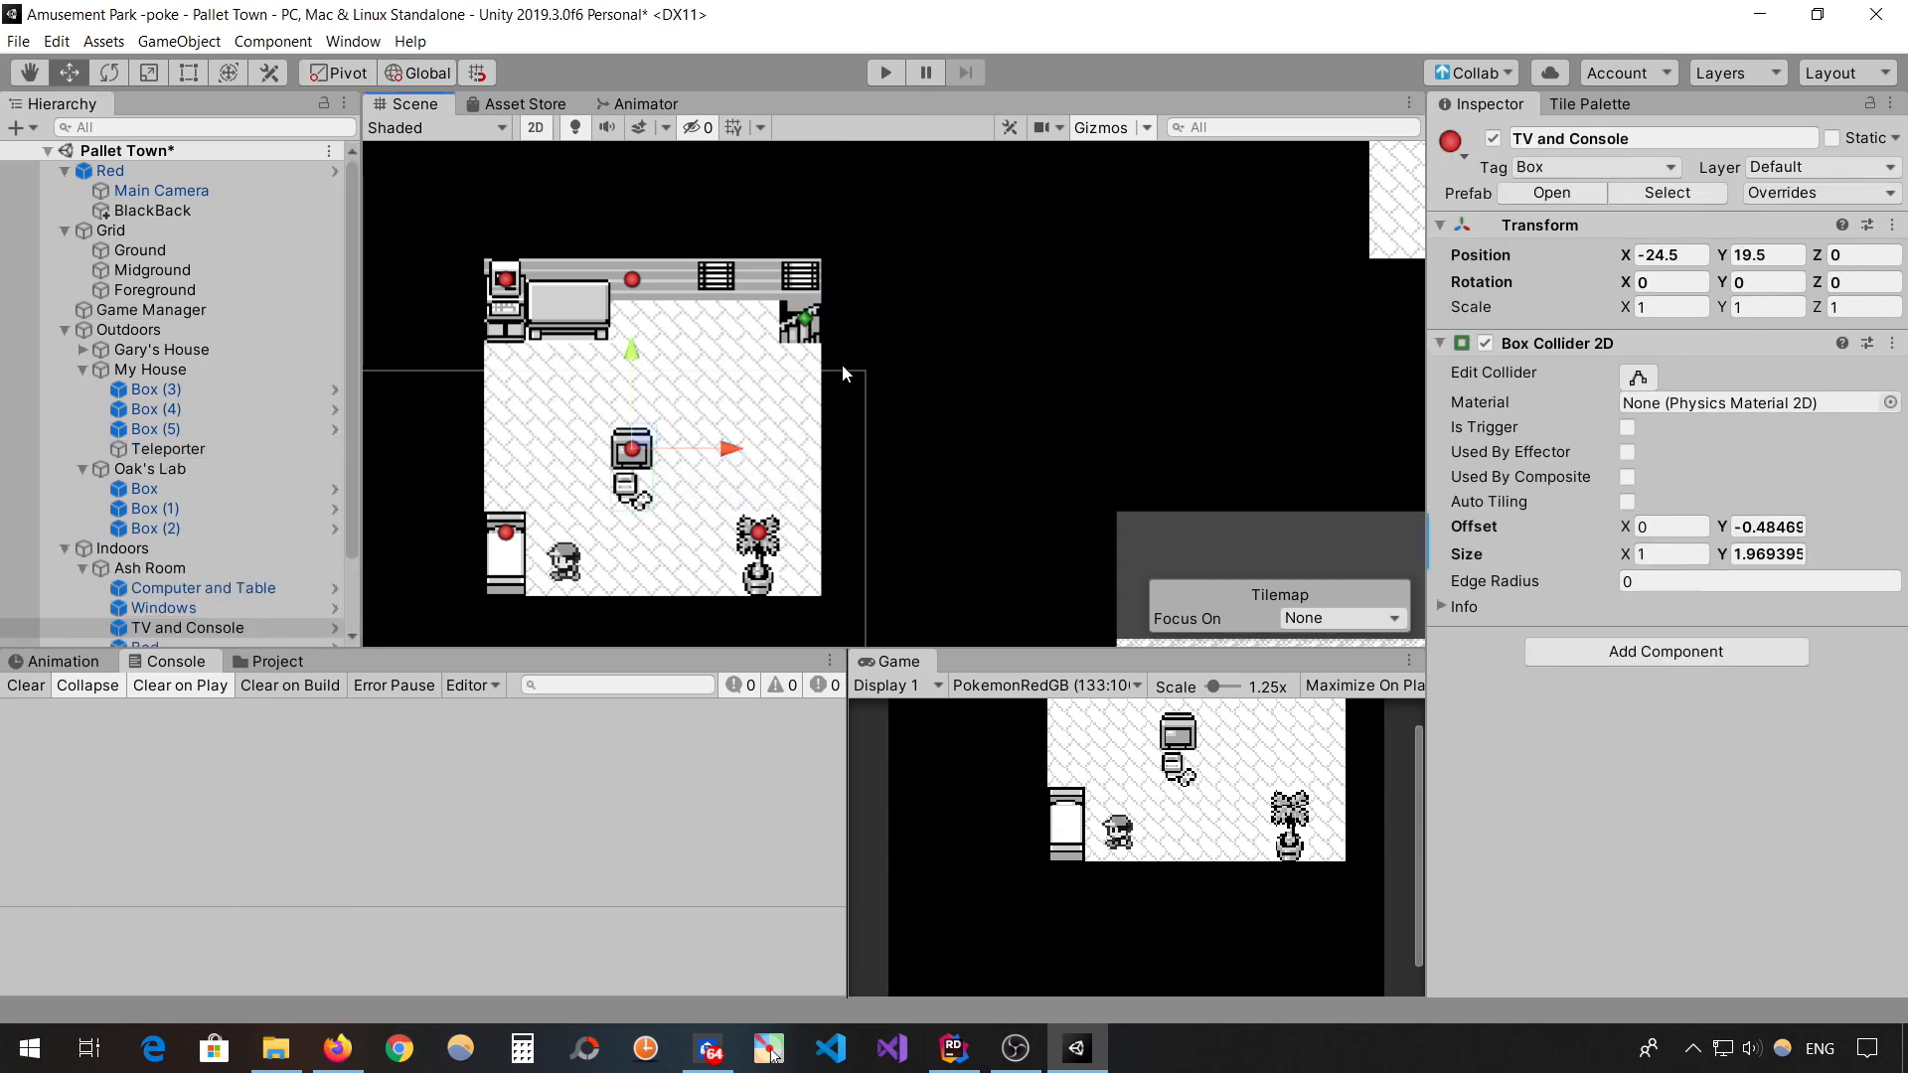
pyautogui.click(167, 449)
pyautogui.scroll(-12, 1010, 486)
pyautogui.doubleClick(167, 449)
pyautogui.scroll(-15, 835, 367)
pyautogui.moveTo(1154, 356); pyautogui.dragTo(439, 515, button='middle')
pyautogui.click(110, 171)
pyautogui.scroll(-10, 1686, 826)
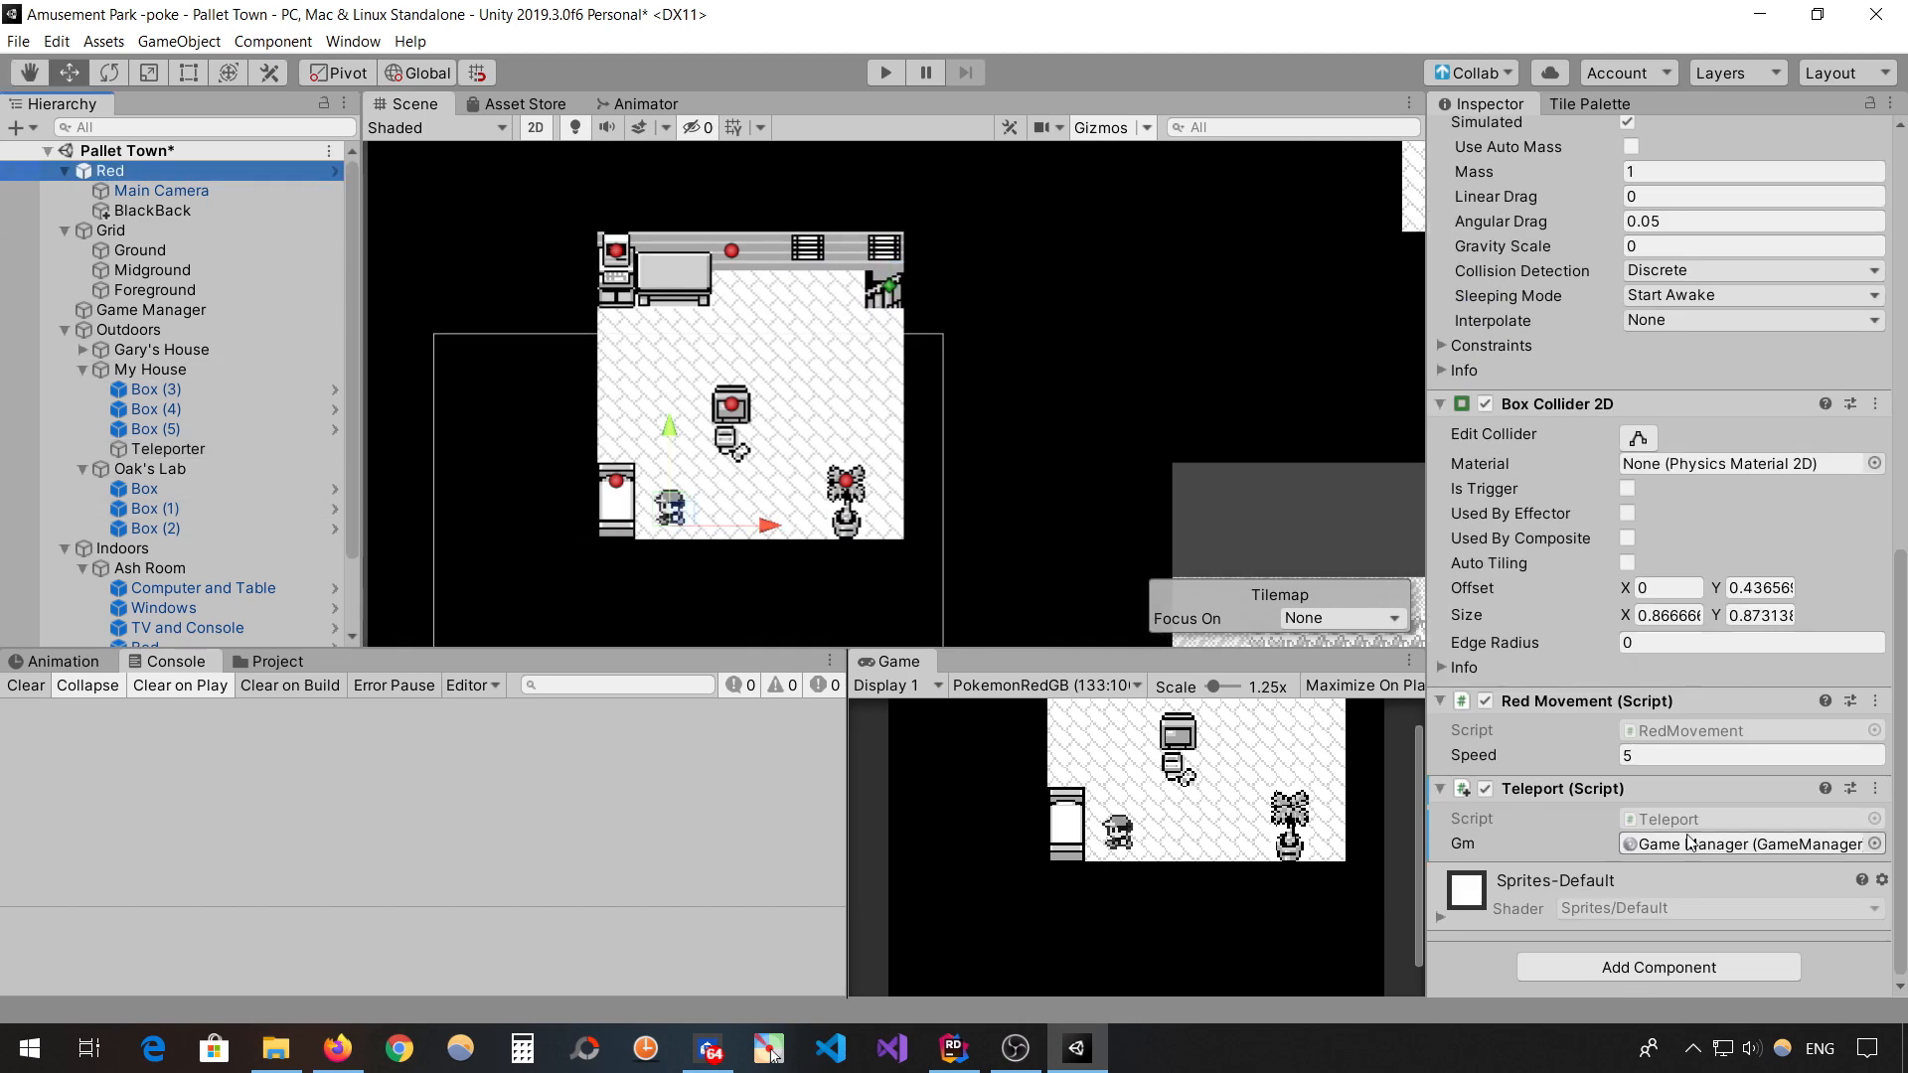
# - Switch to Rider to review the Teleport, Target and GameManager scripts, and return to Unity to test-run the scene
pyautogui.click(956, 1056)
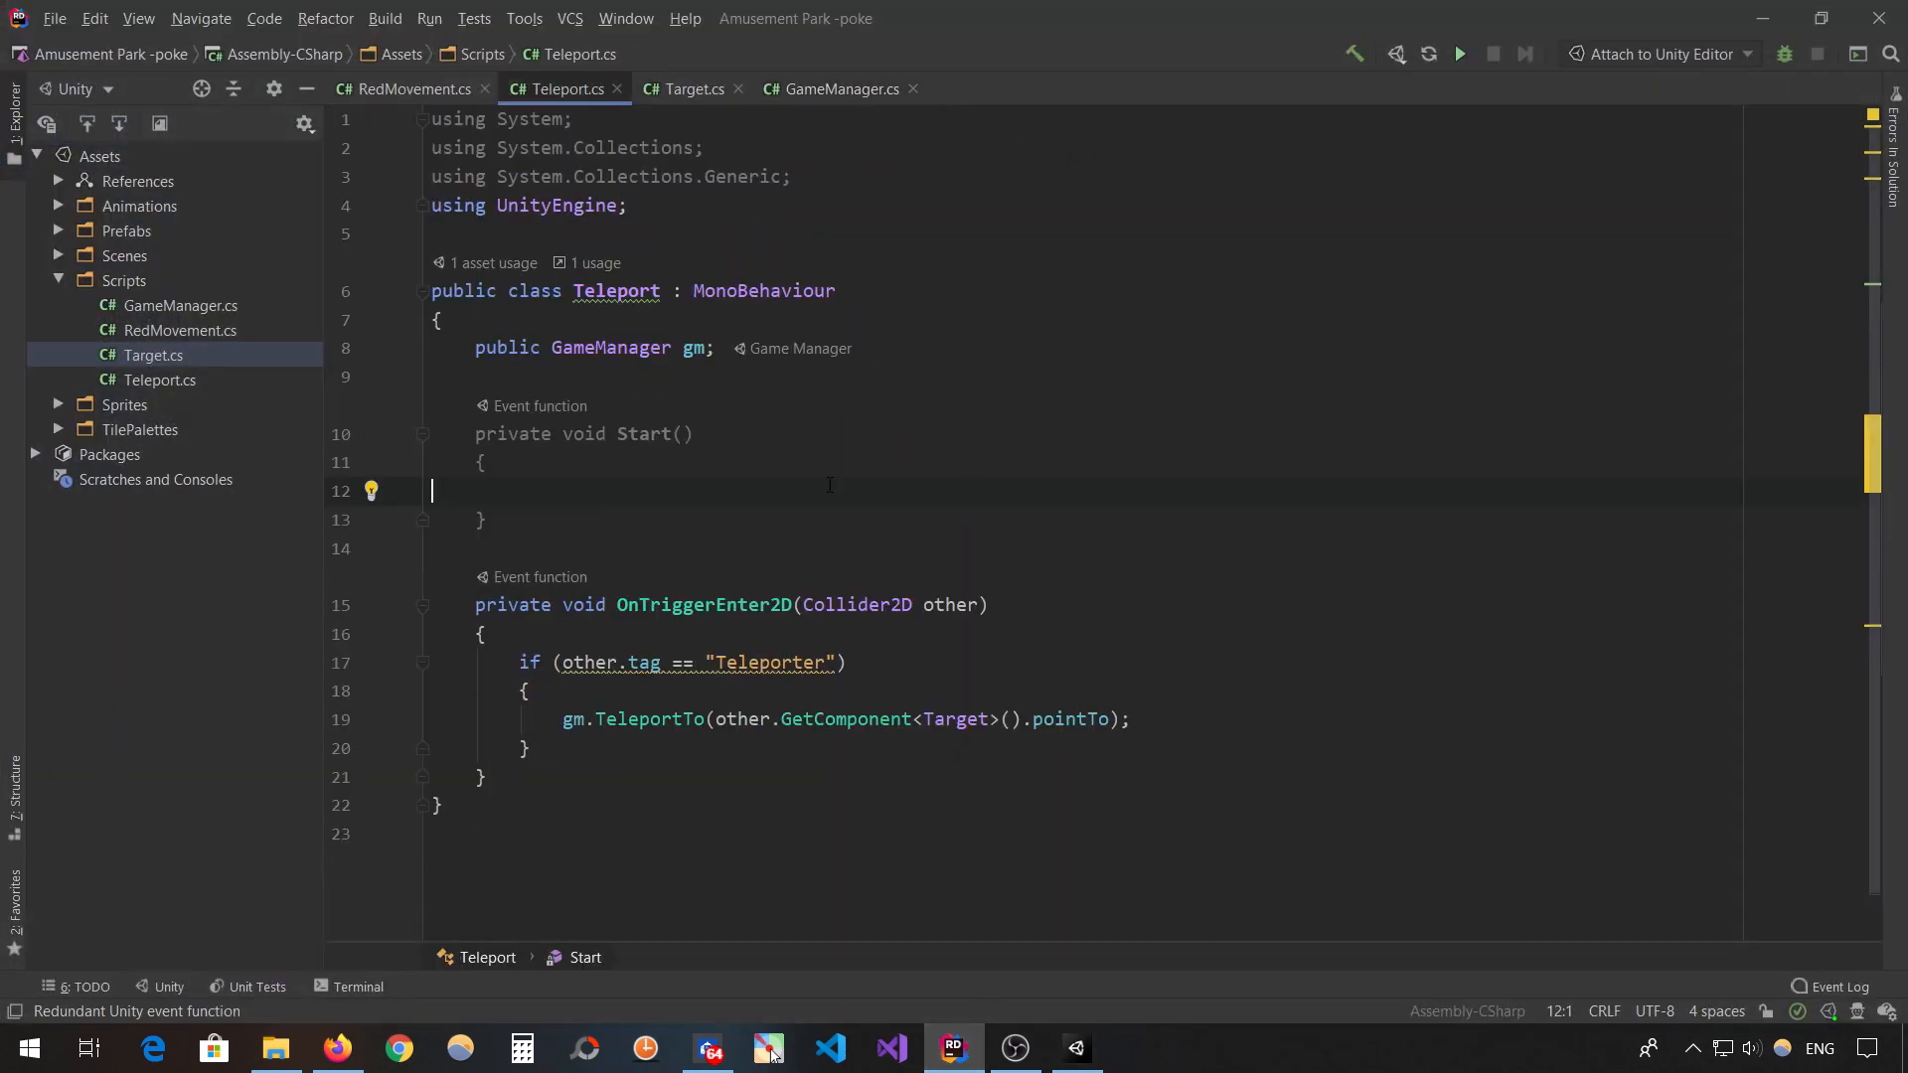
pyautogui.doubleClick(833, 661)
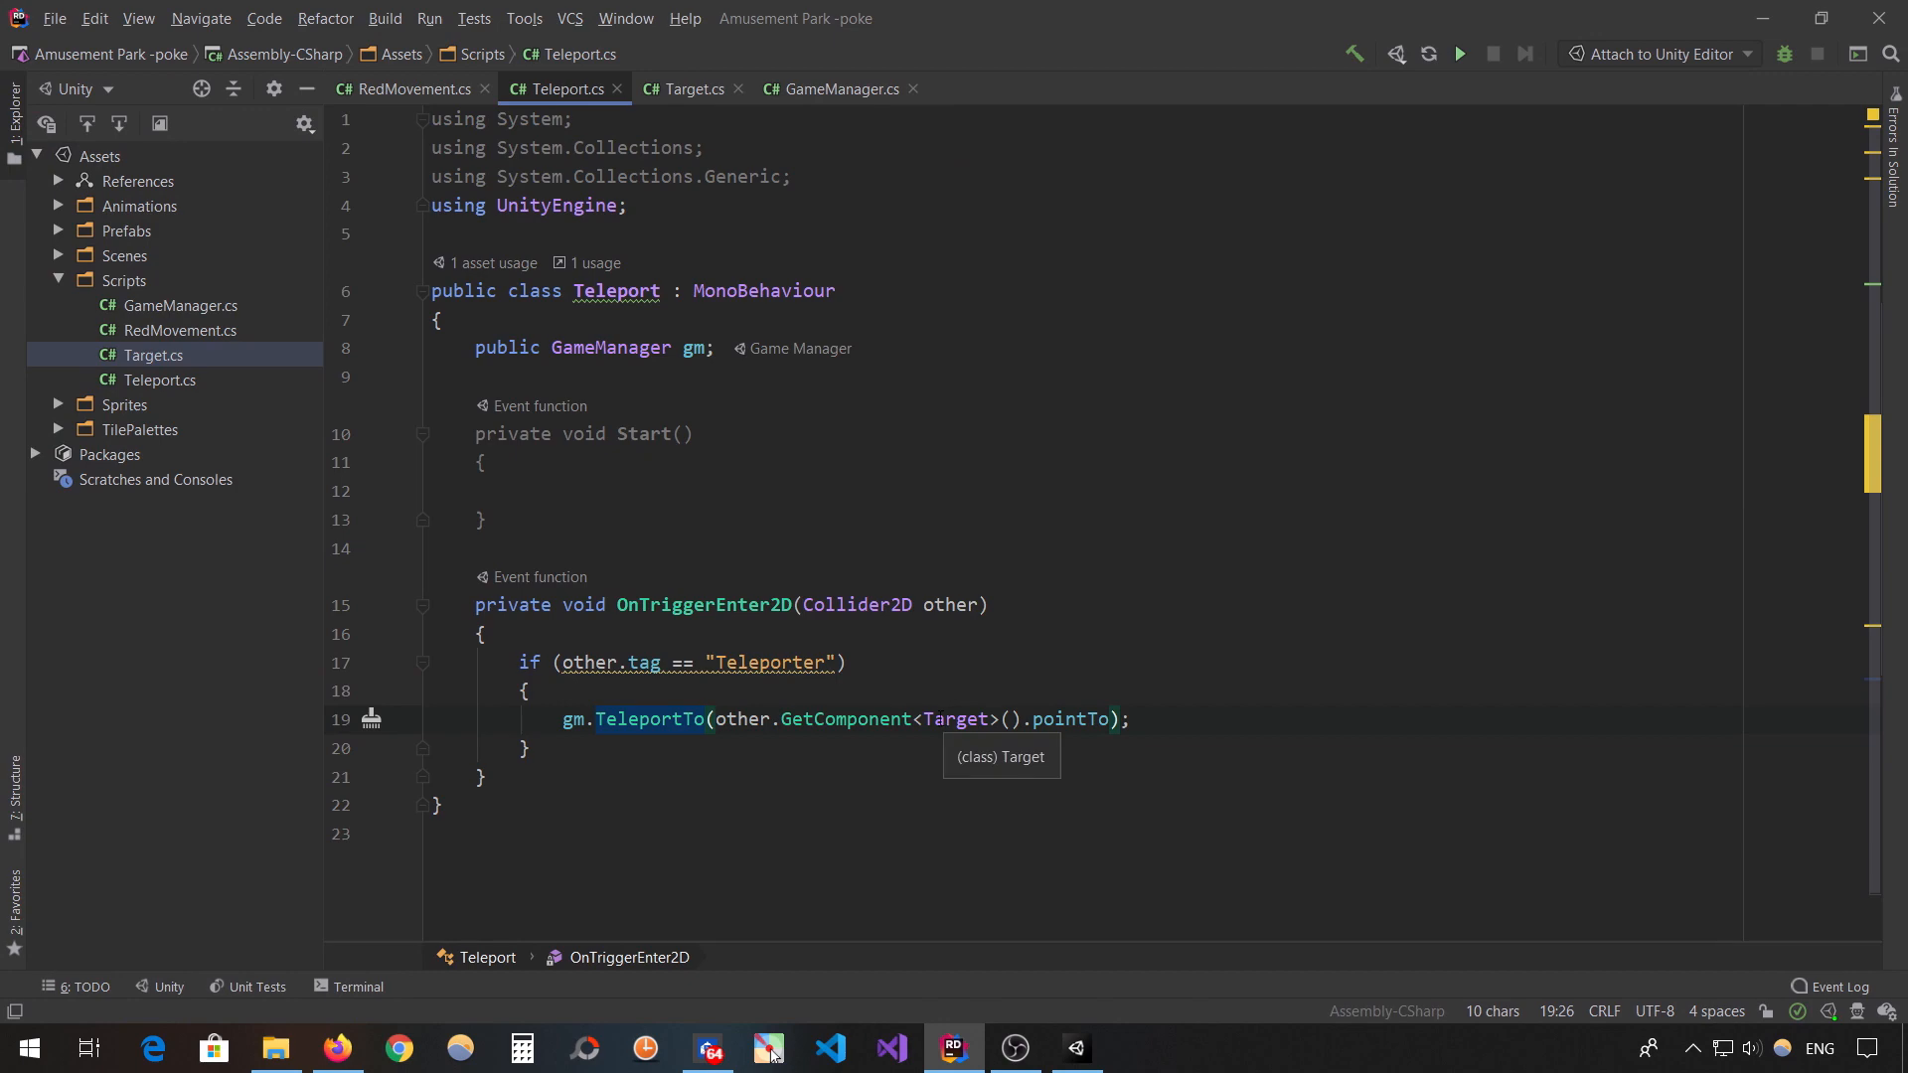
pyautogui.click(693, 97)
pyautogui.click(823, 100)
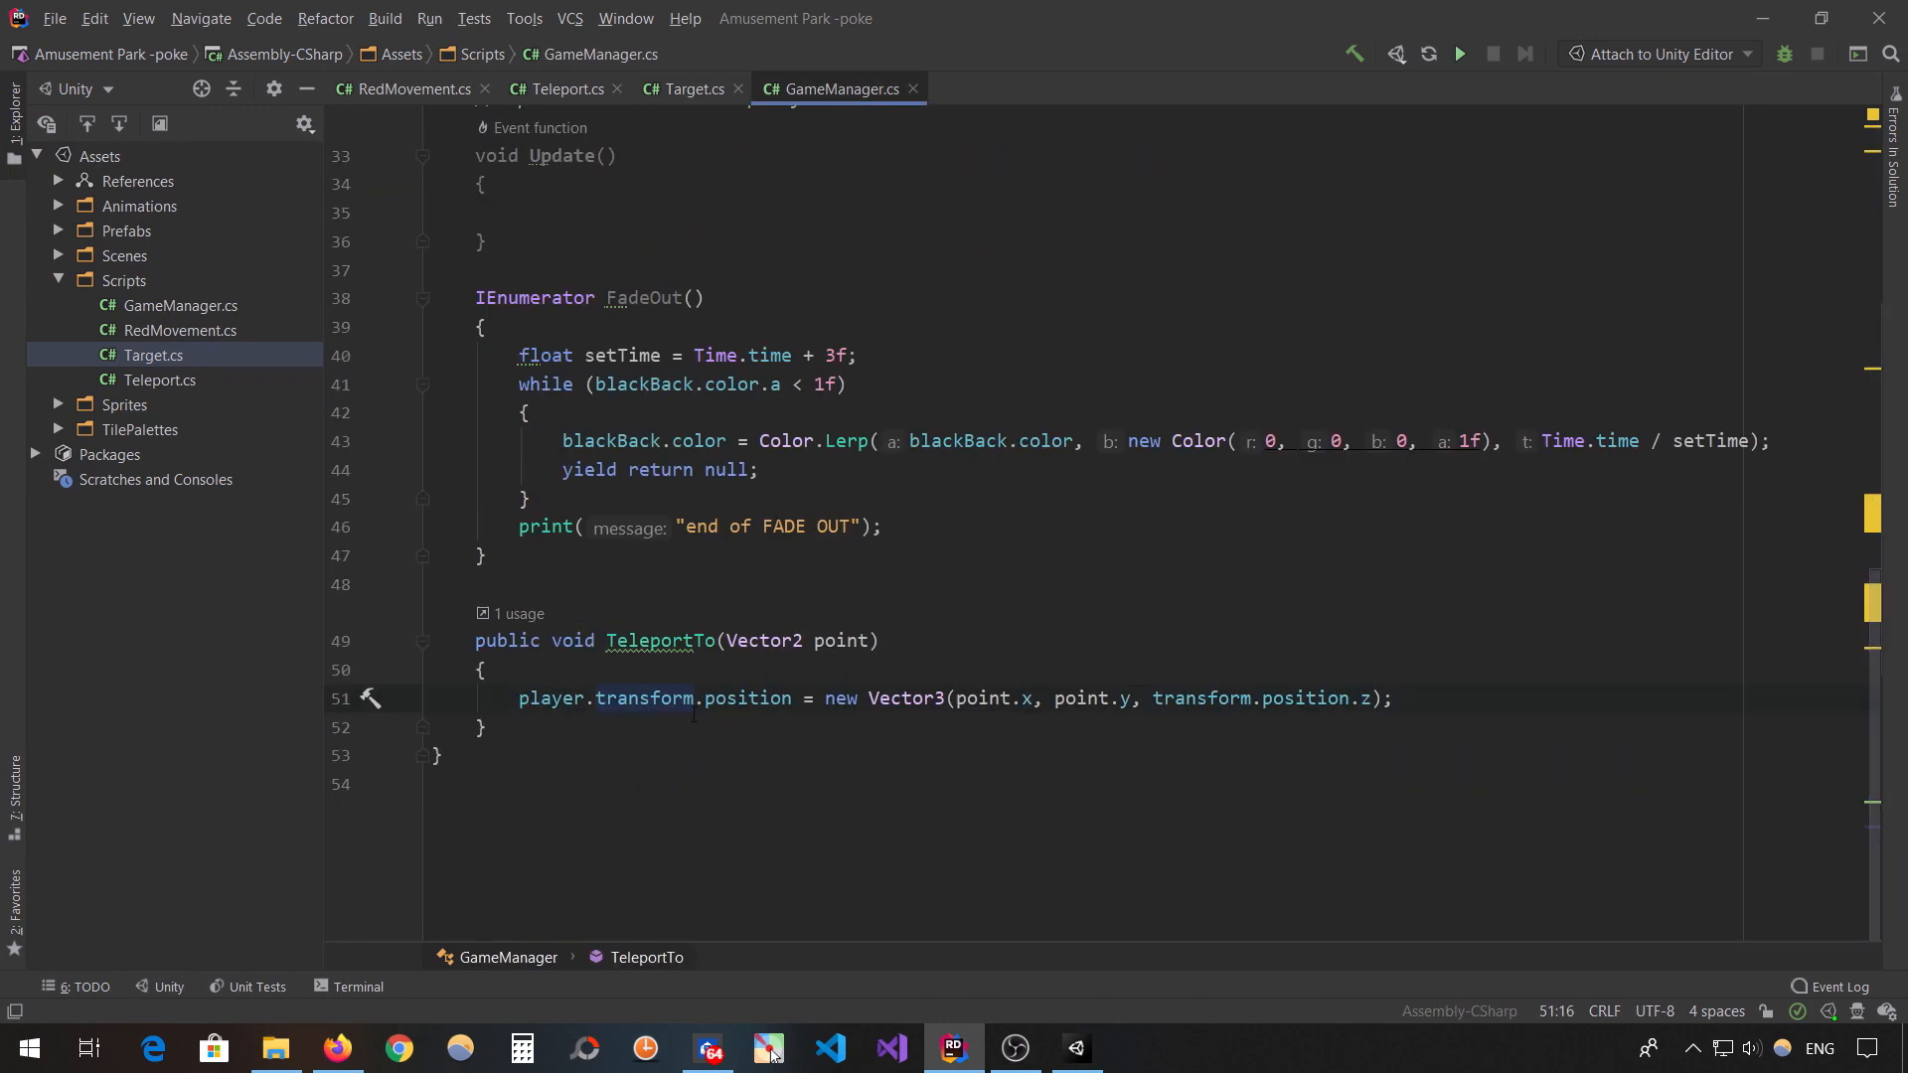
pyautogui.scroll(10, 944, 536)
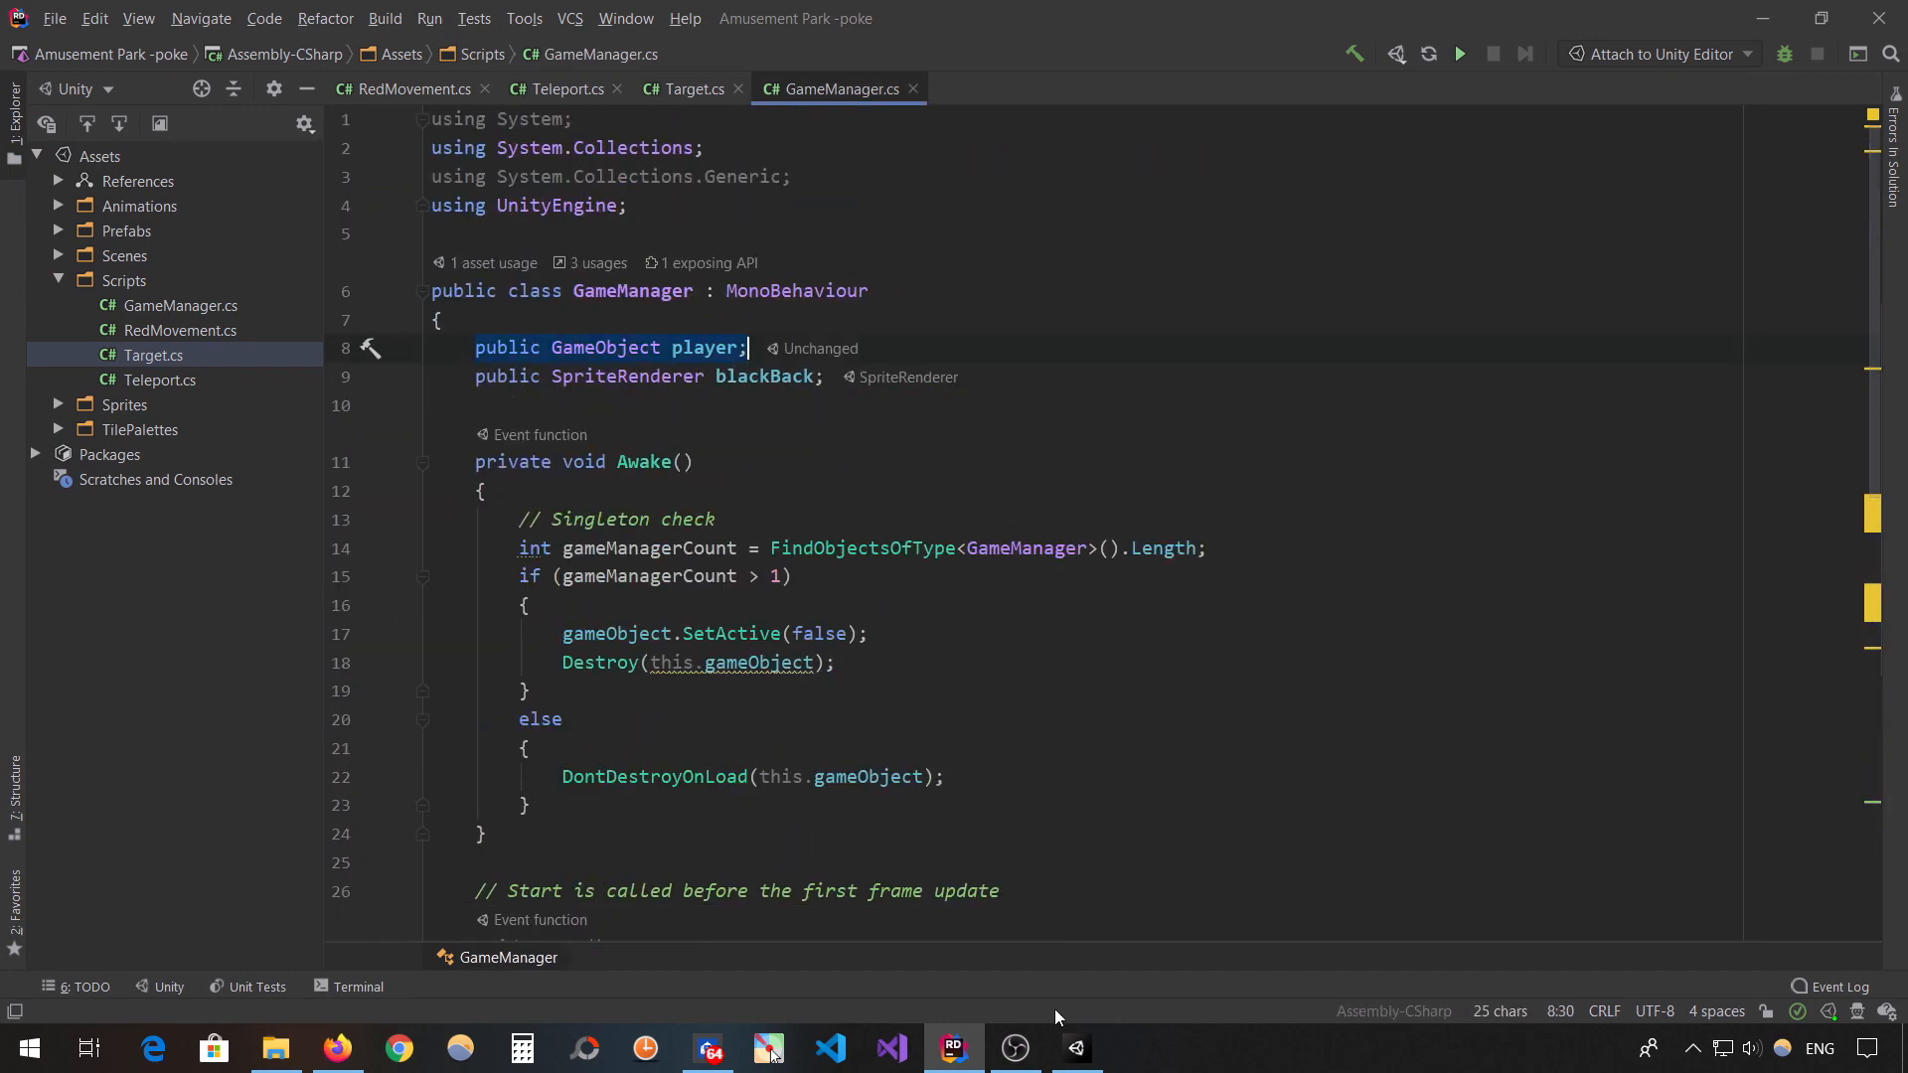
pyautogui.click(1077, 1049)
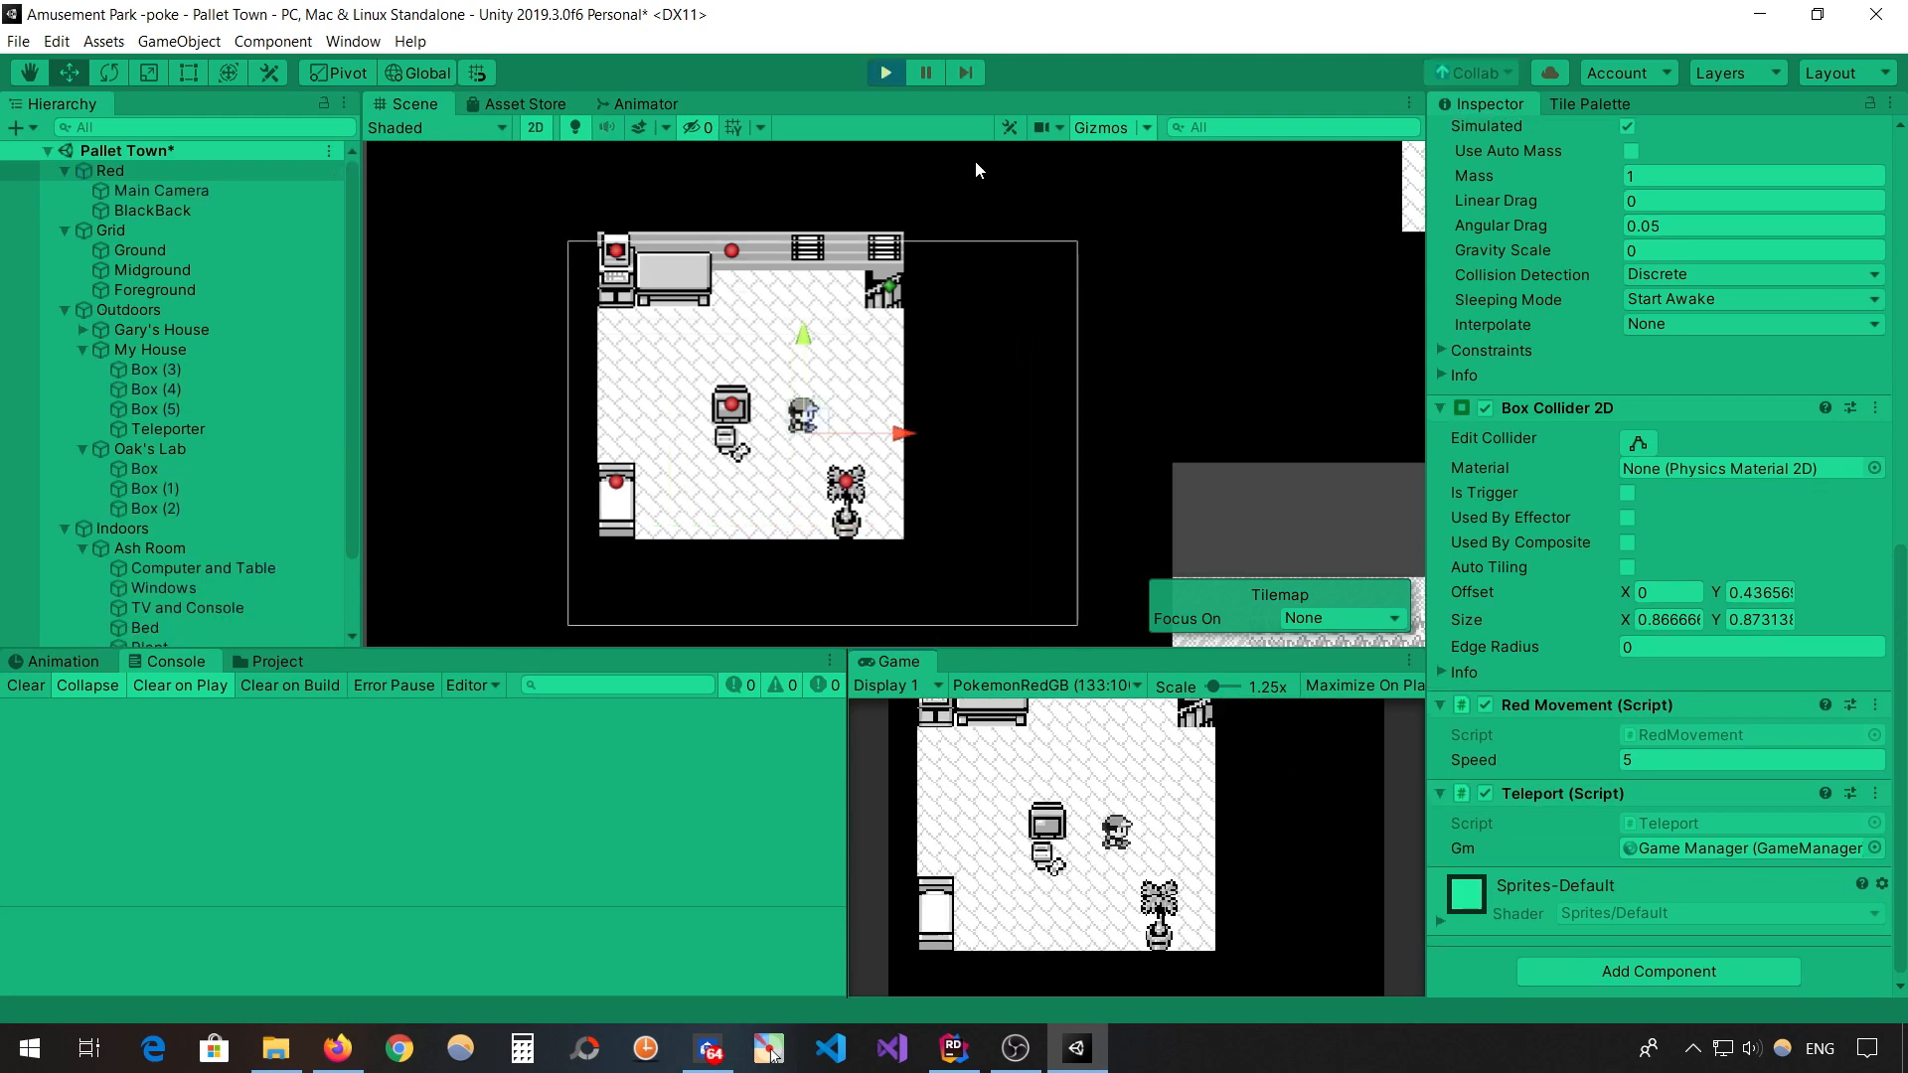
pyautogui.hotkey('ctrl', 'p')
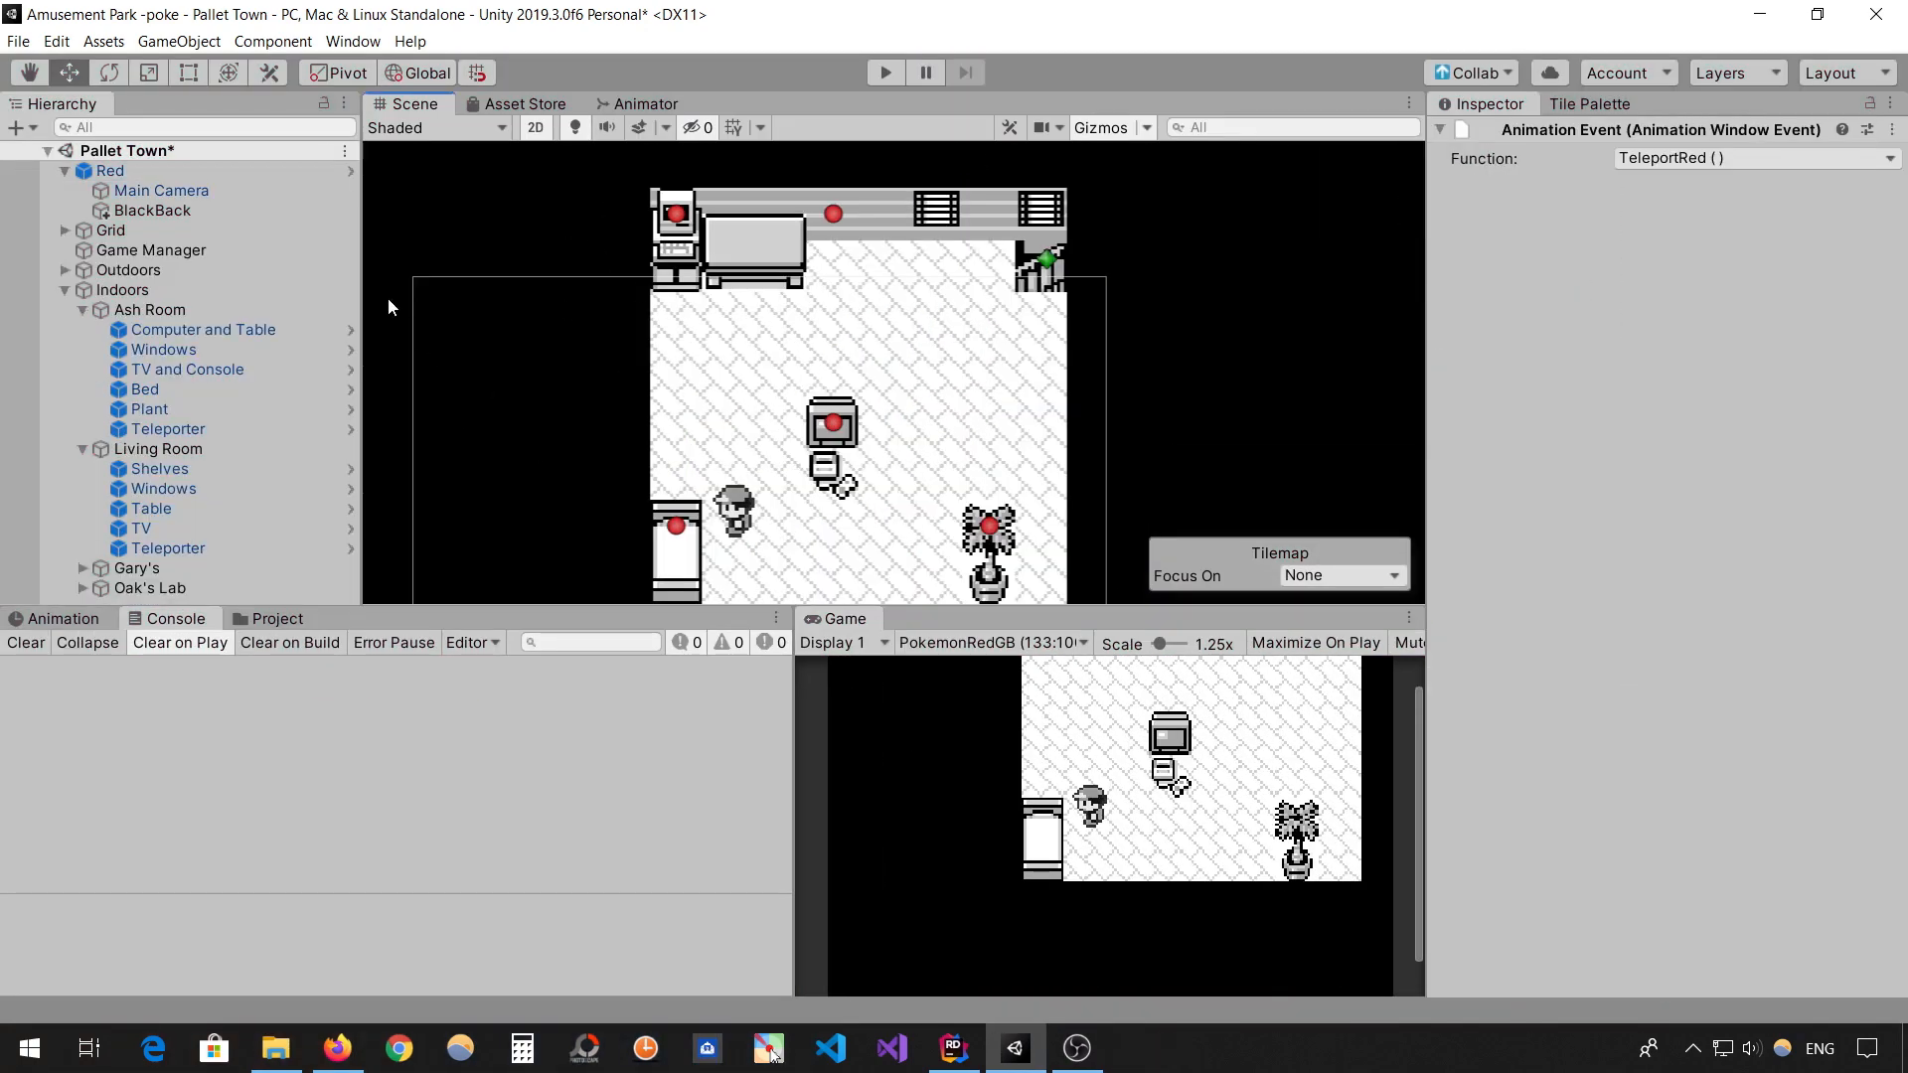
# - Make the BlackBack sprite's black colour fully transparent by setting its alpha to 0
pyautogui.click(159, 210)
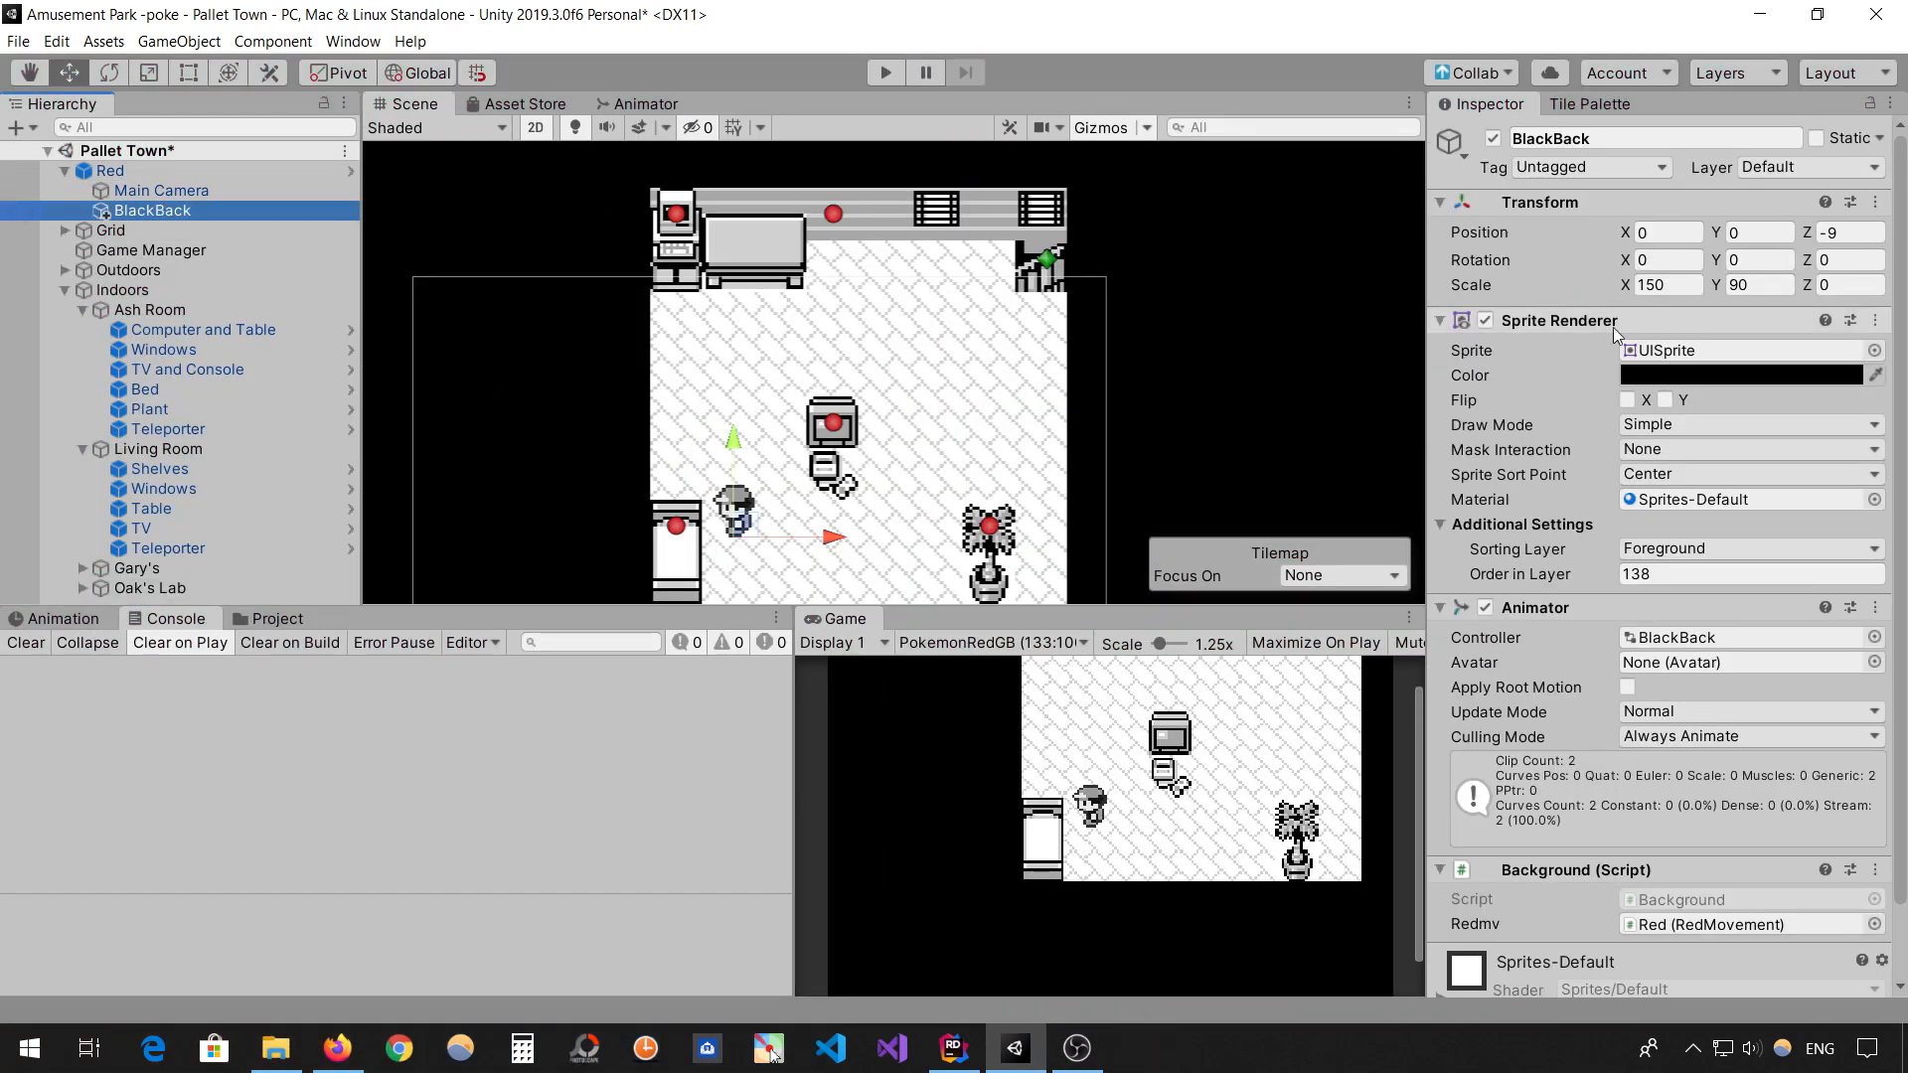
pyautogui.click(1689, 376)
pyautogui.moveTo(1608, 800)
pyautogui.mouseDown()
pyautogui.moveTo(1712, 803)
pyautogui.moveTo(1573, 801)
pyautogui.mouseUp()
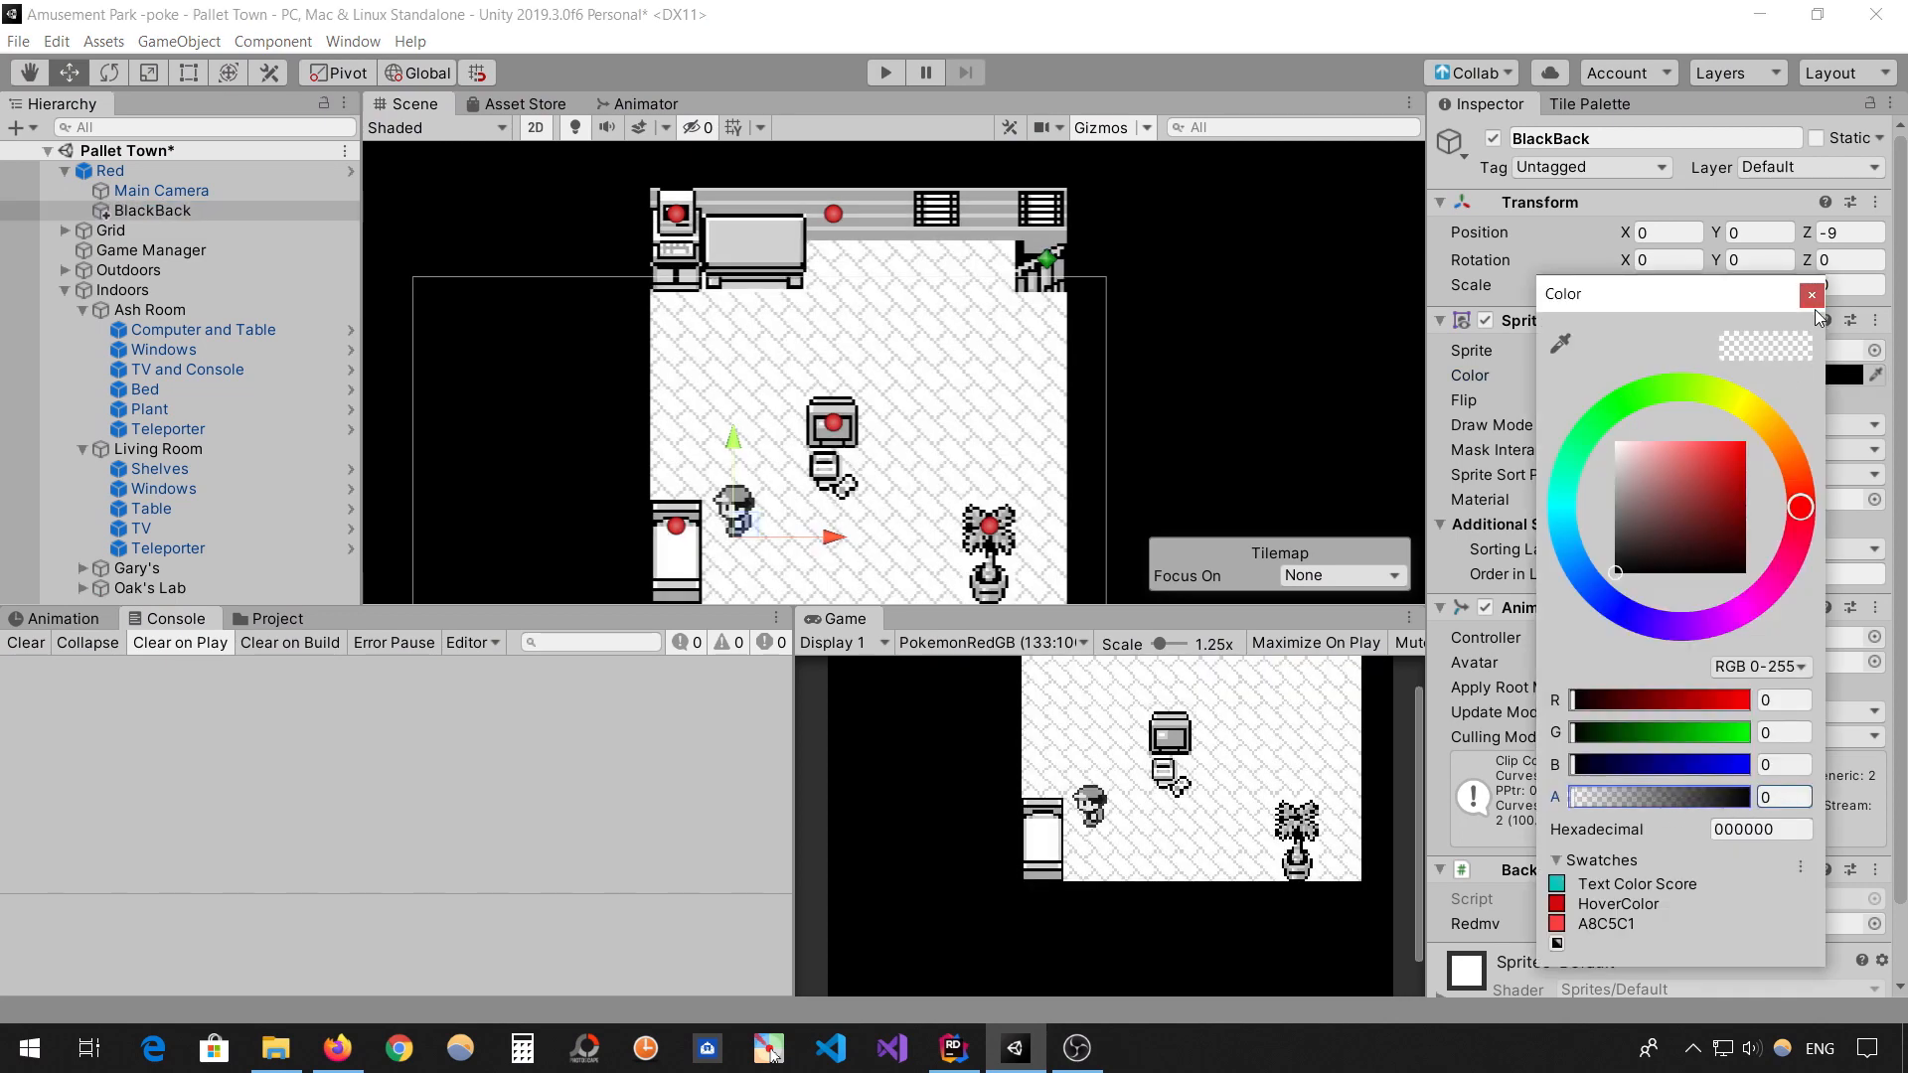
pyautogui.click(1812, 295)
# - Examine BlackBack's Background script, its FadeOut animation with the end event, and its Animator state transitions
pyautogui.click(189, 211)
pyautogui.scroll(-3, 1692, 838)
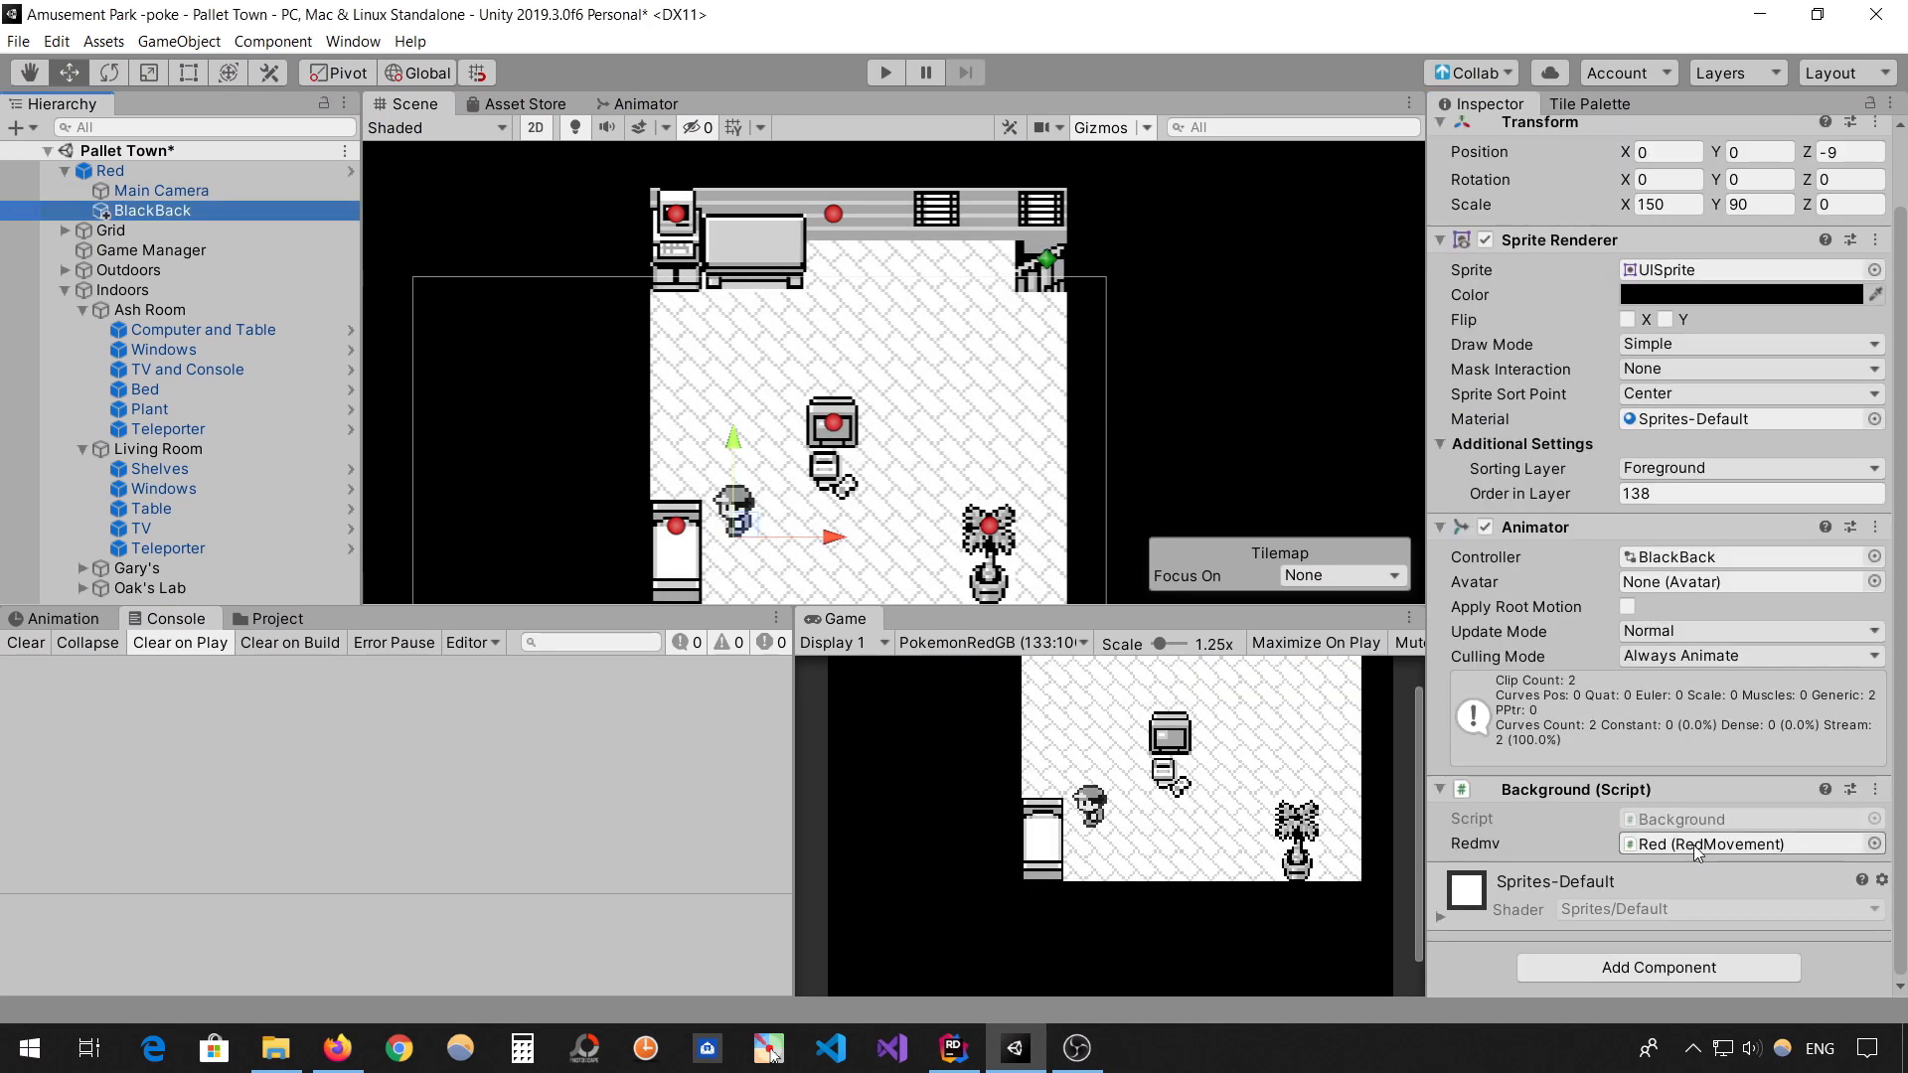
pyautogui.click(63, 618)
pyautogui.click(185, 645)
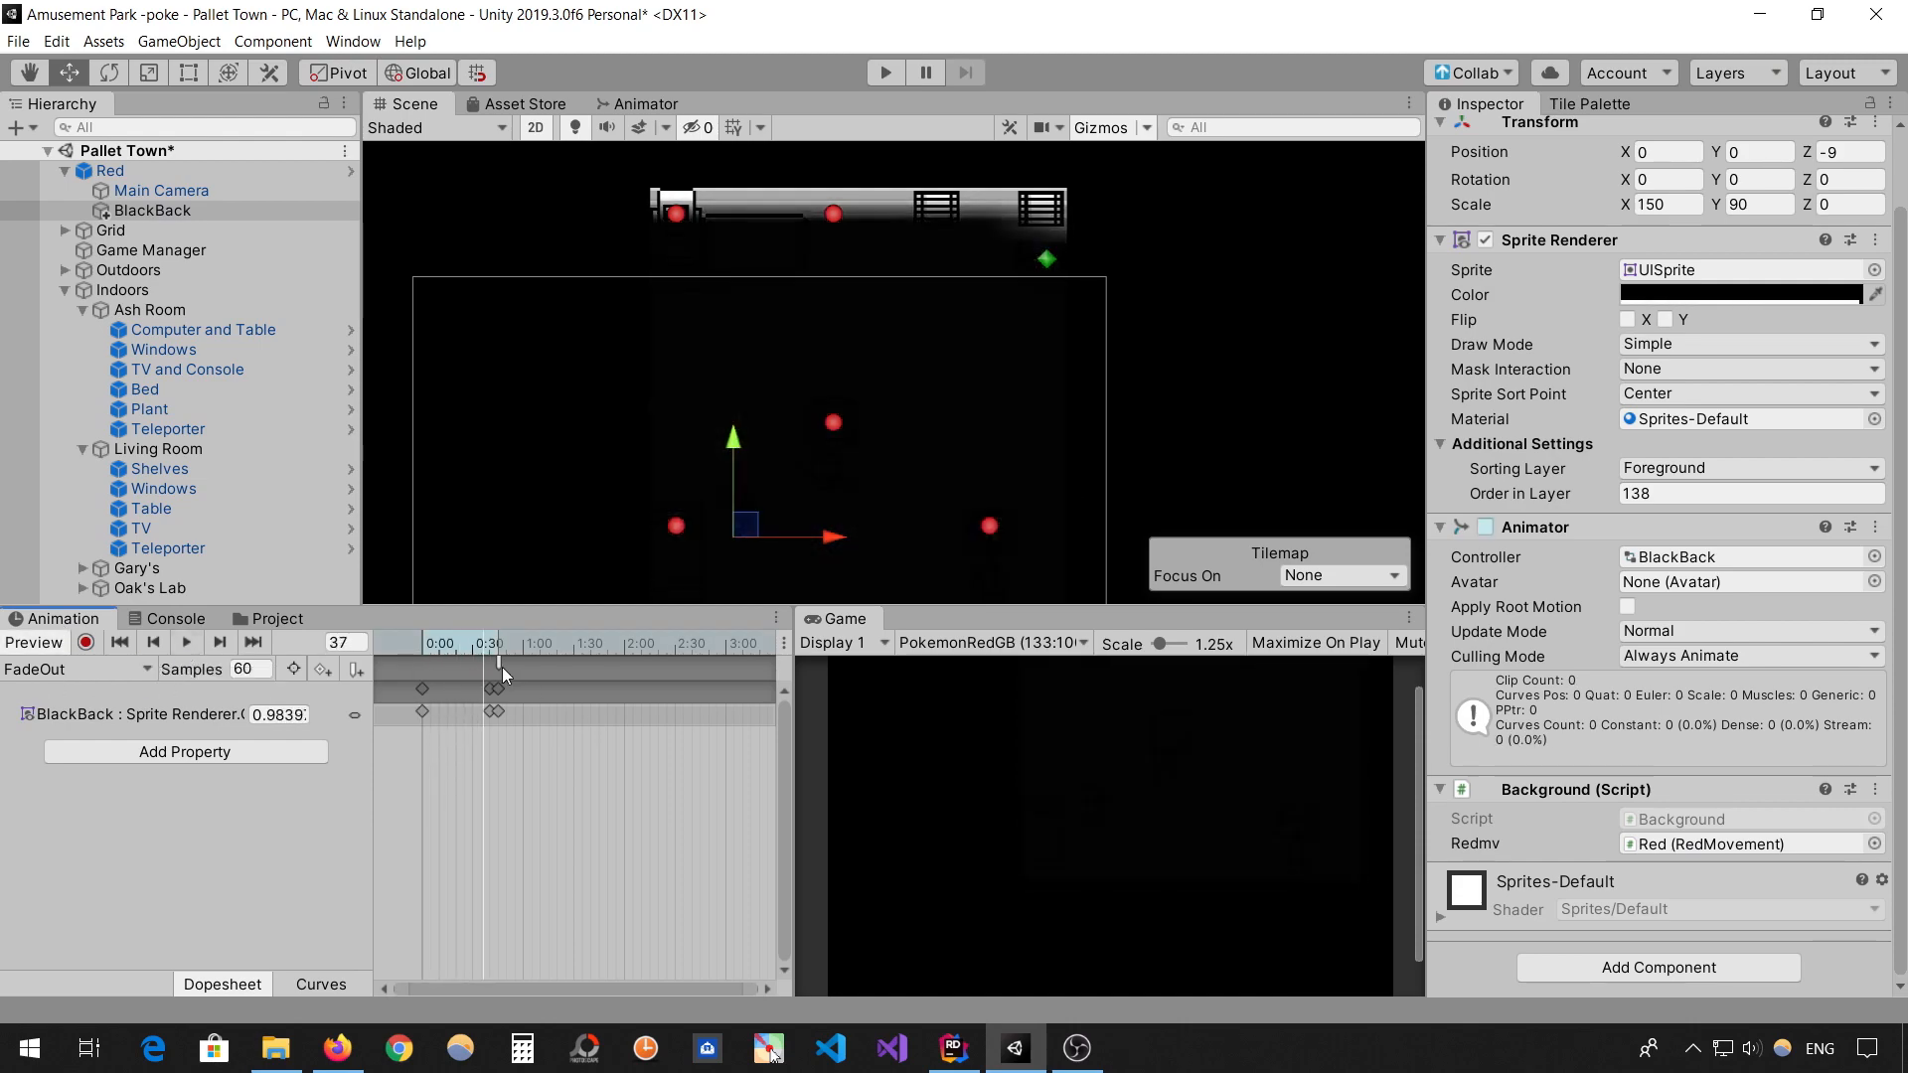
pyautogui.click(500, 665)
pyautogui.click(171, 170)
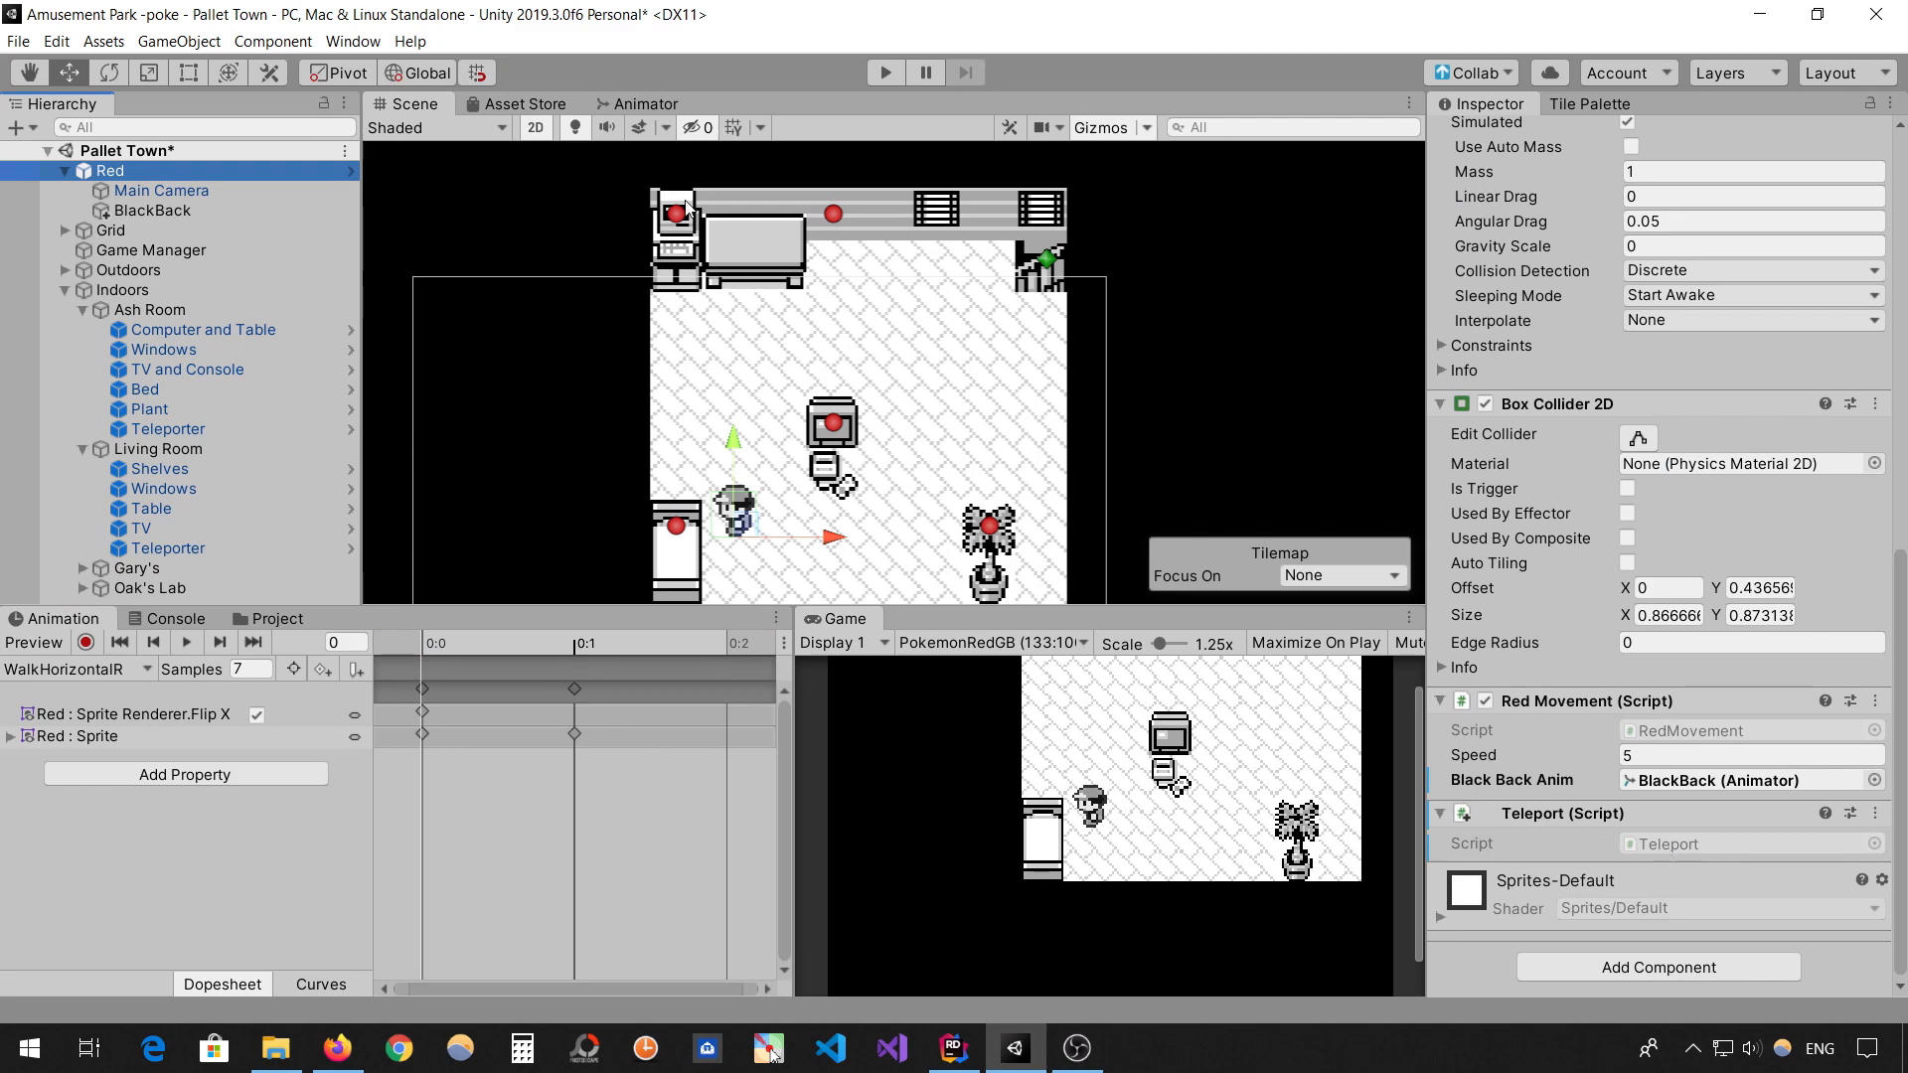
pyautogui.click(152, 210)
pyautogui.click(646, 103)
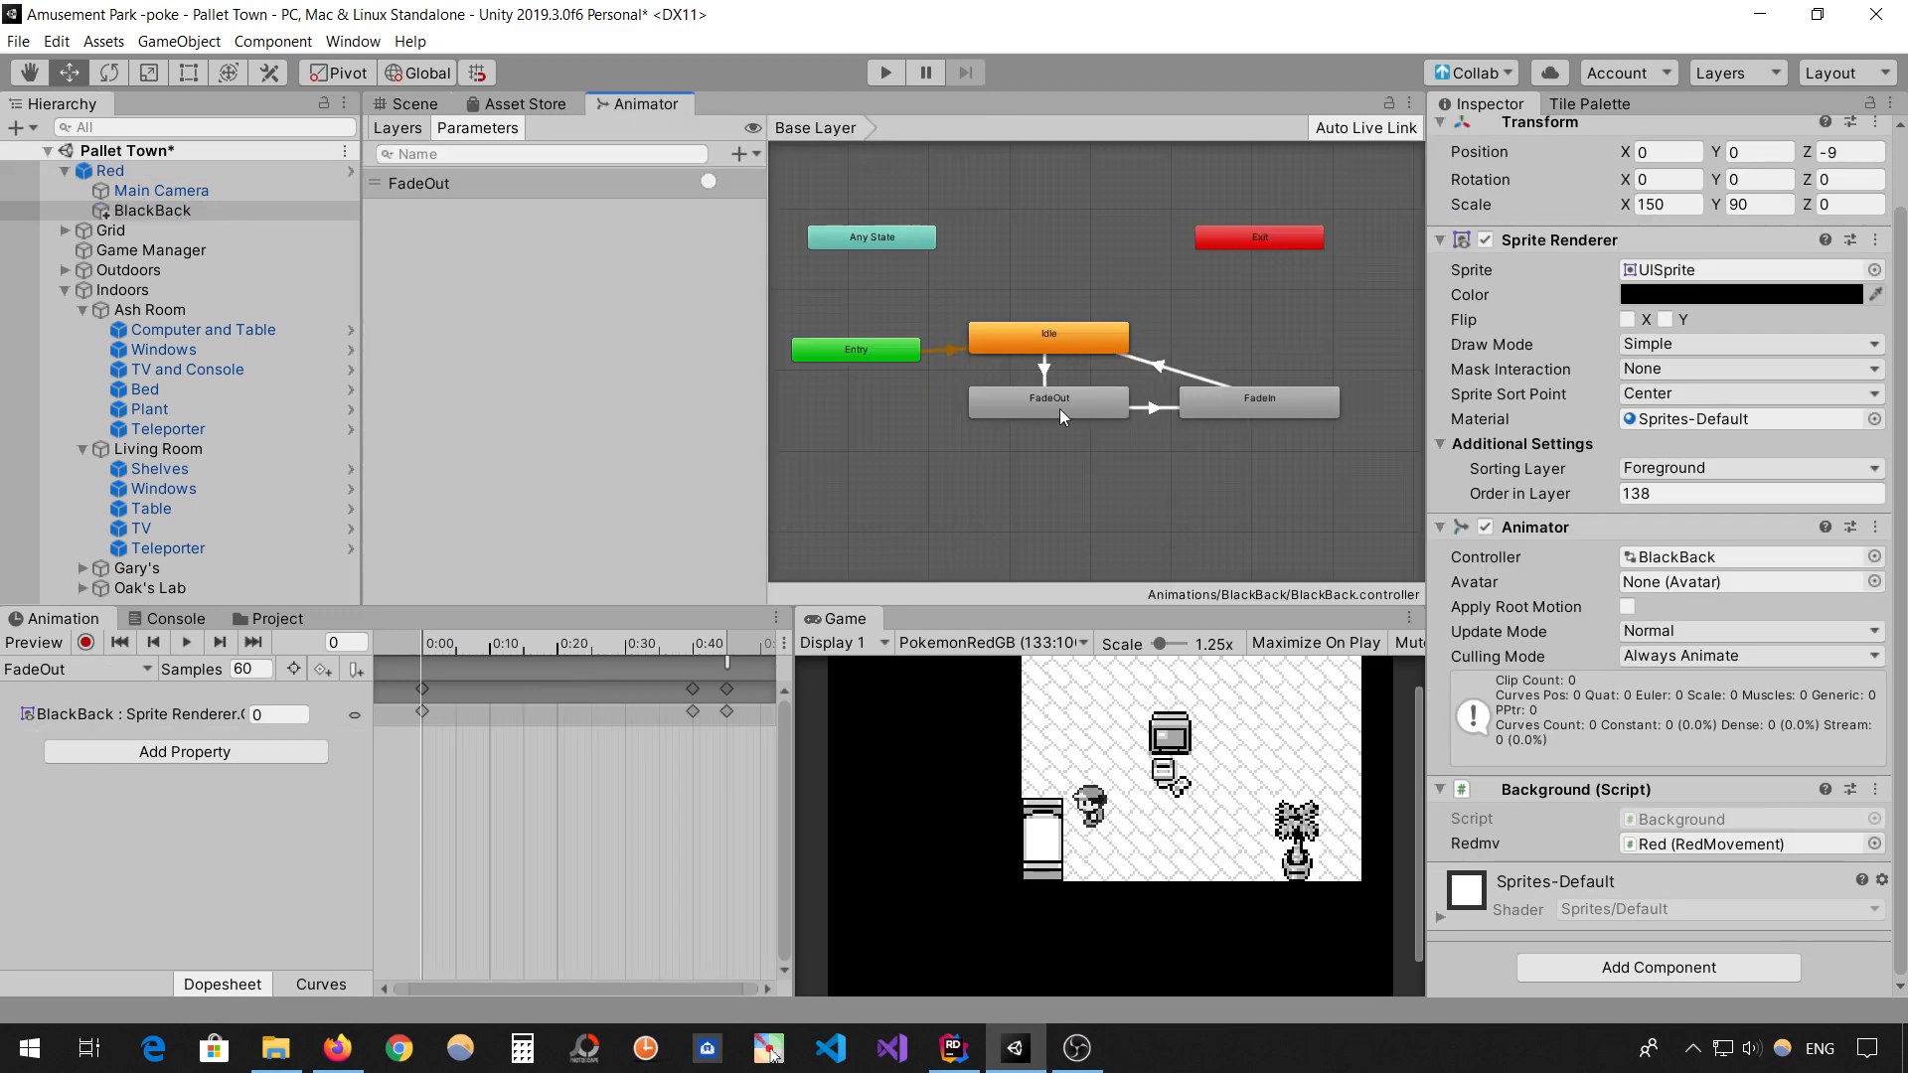
# - Switch to Rider and review the fade and teleport code in the RedMovement, Teleport, Background and Target scripts
pyautogui.click(952, 1046)
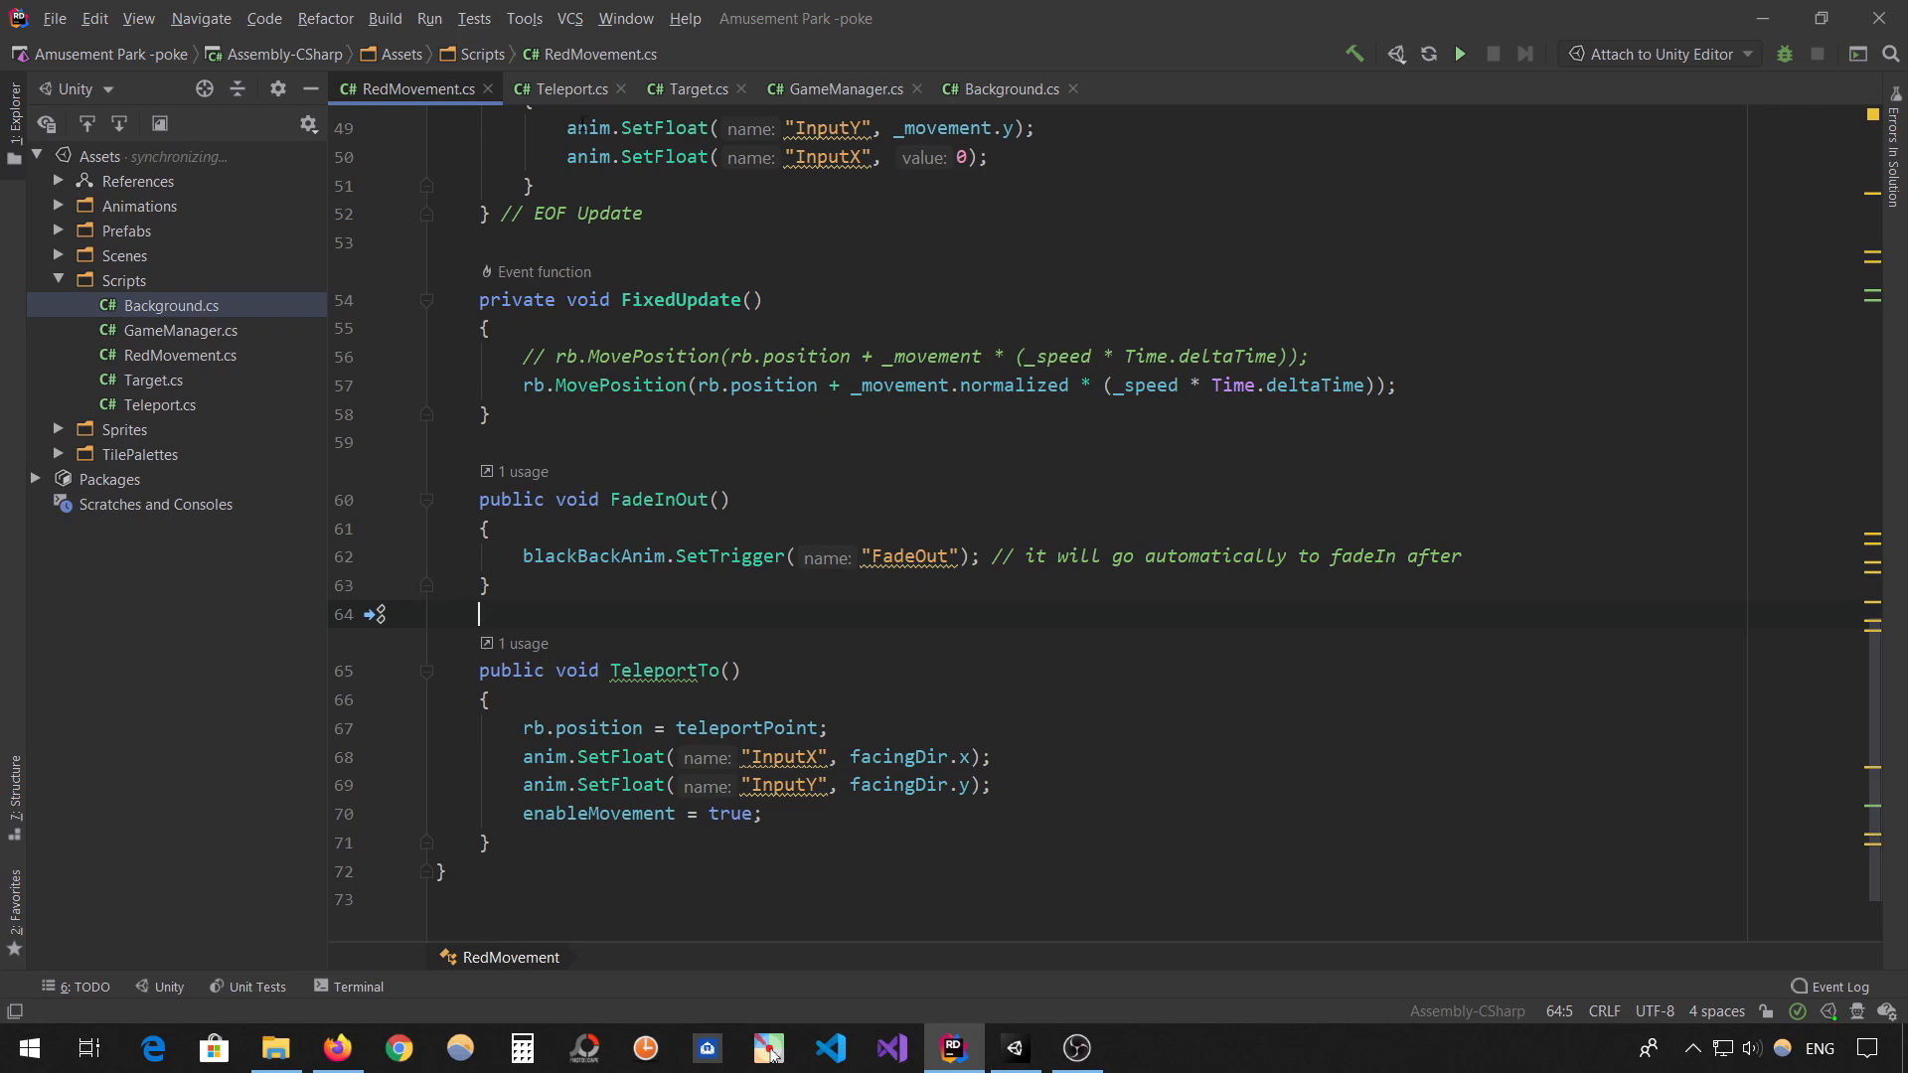
pyautogui.click(564, 91)
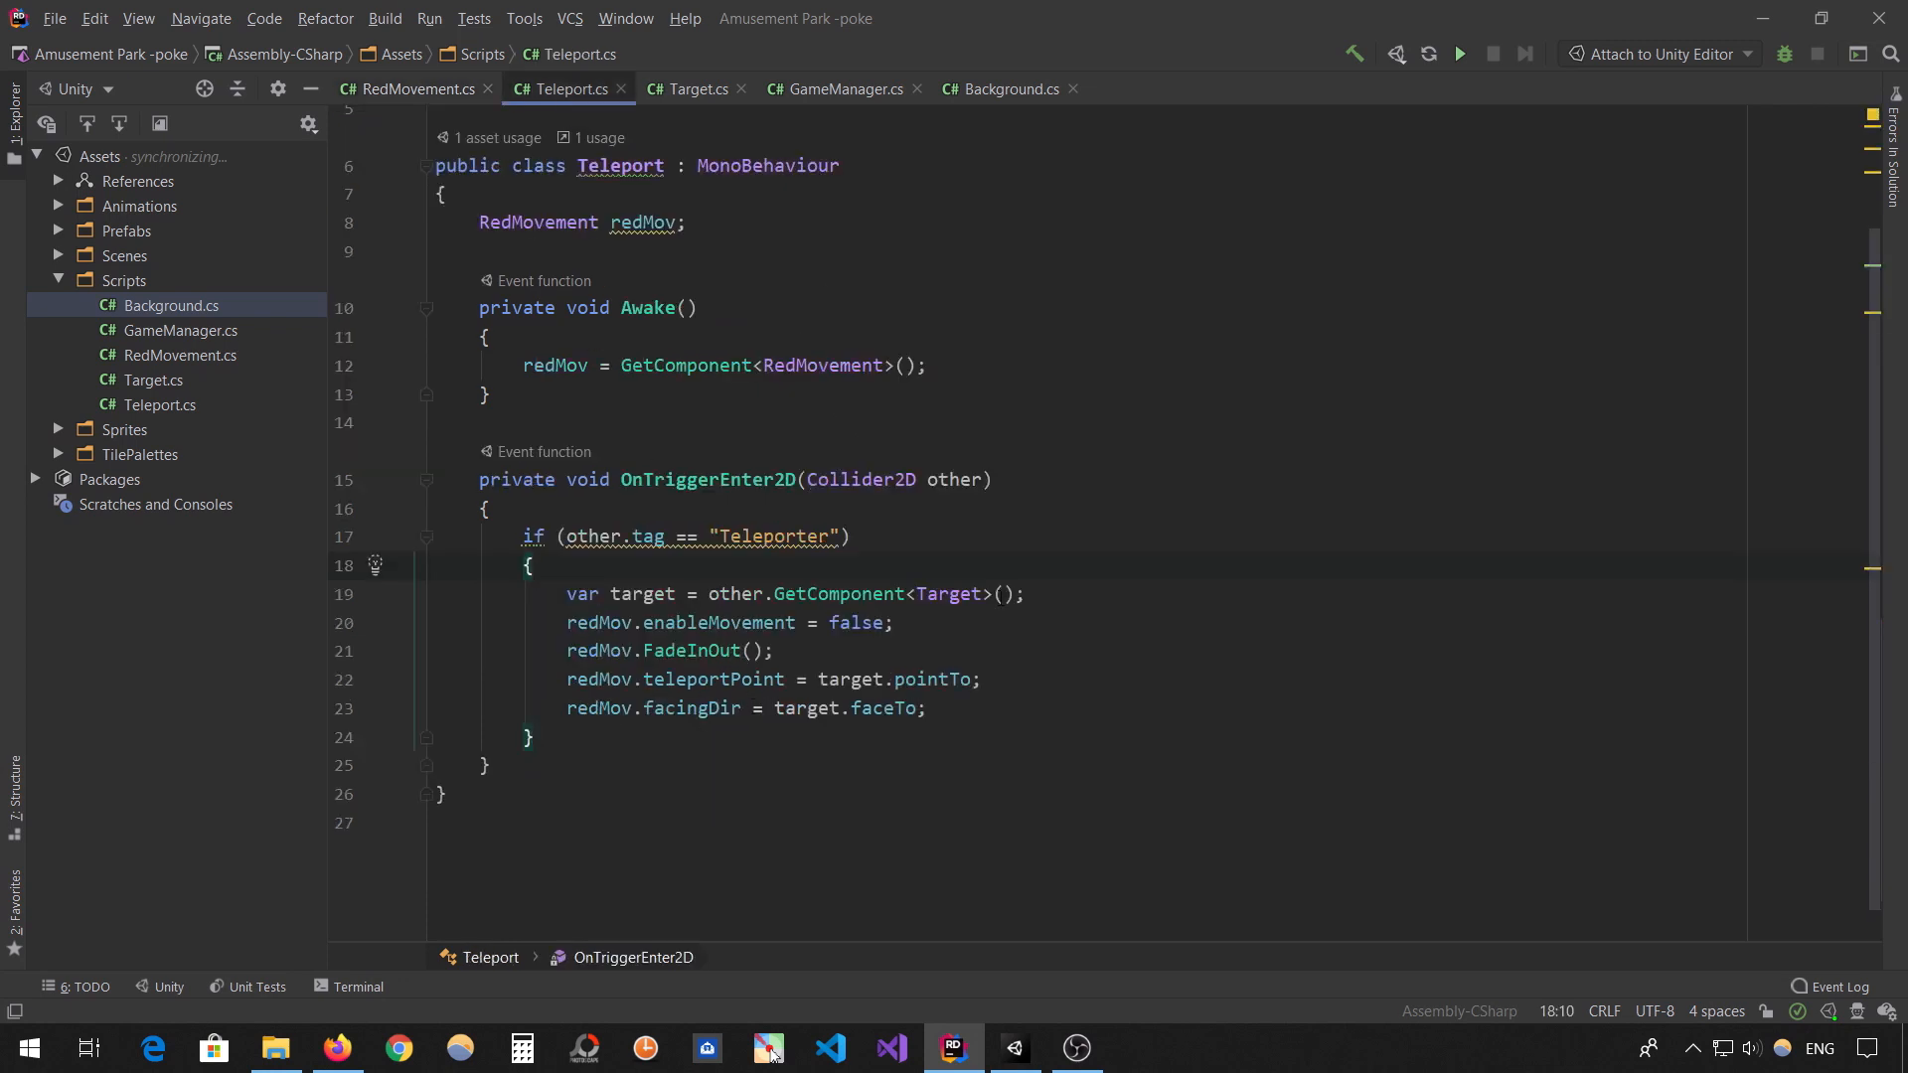
pyautogui.moveTo(778, 654); pyautogui.dragTo(556, 654)
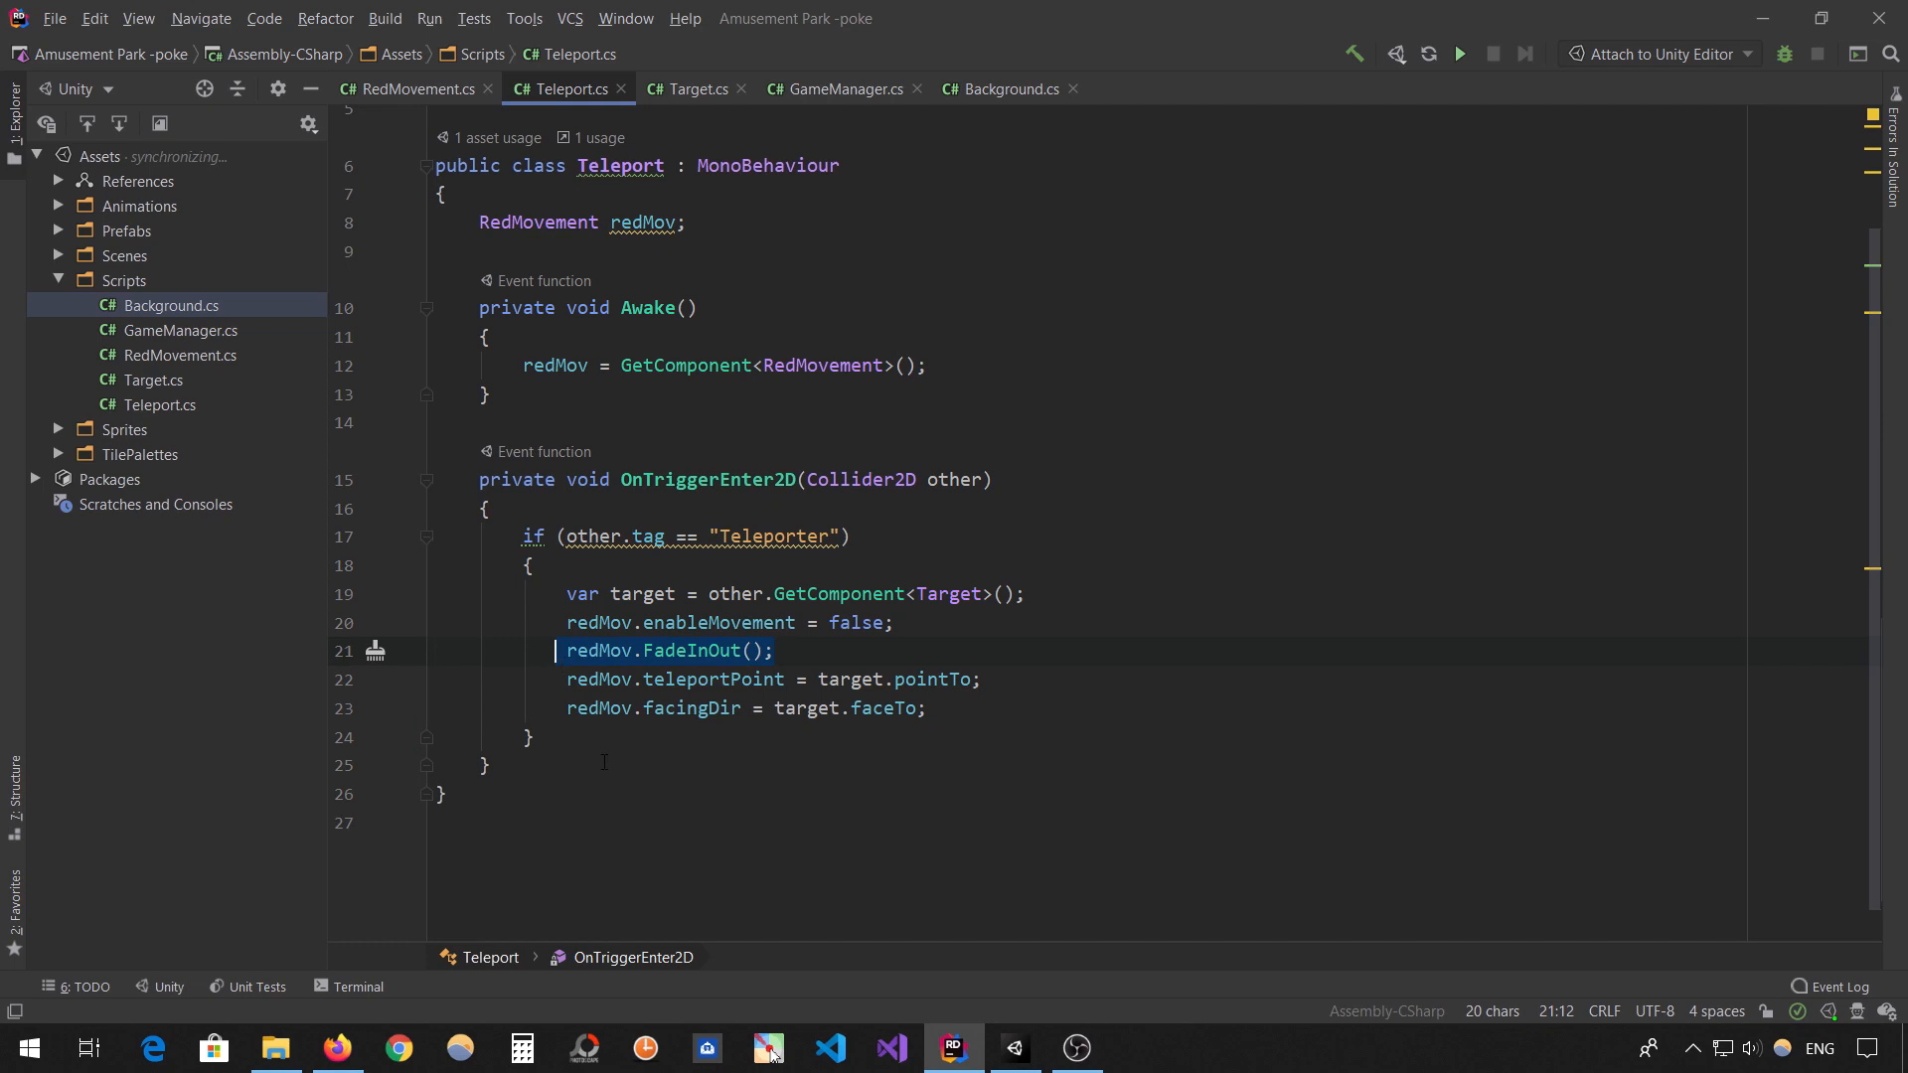
pyautogui.click(445, 91)
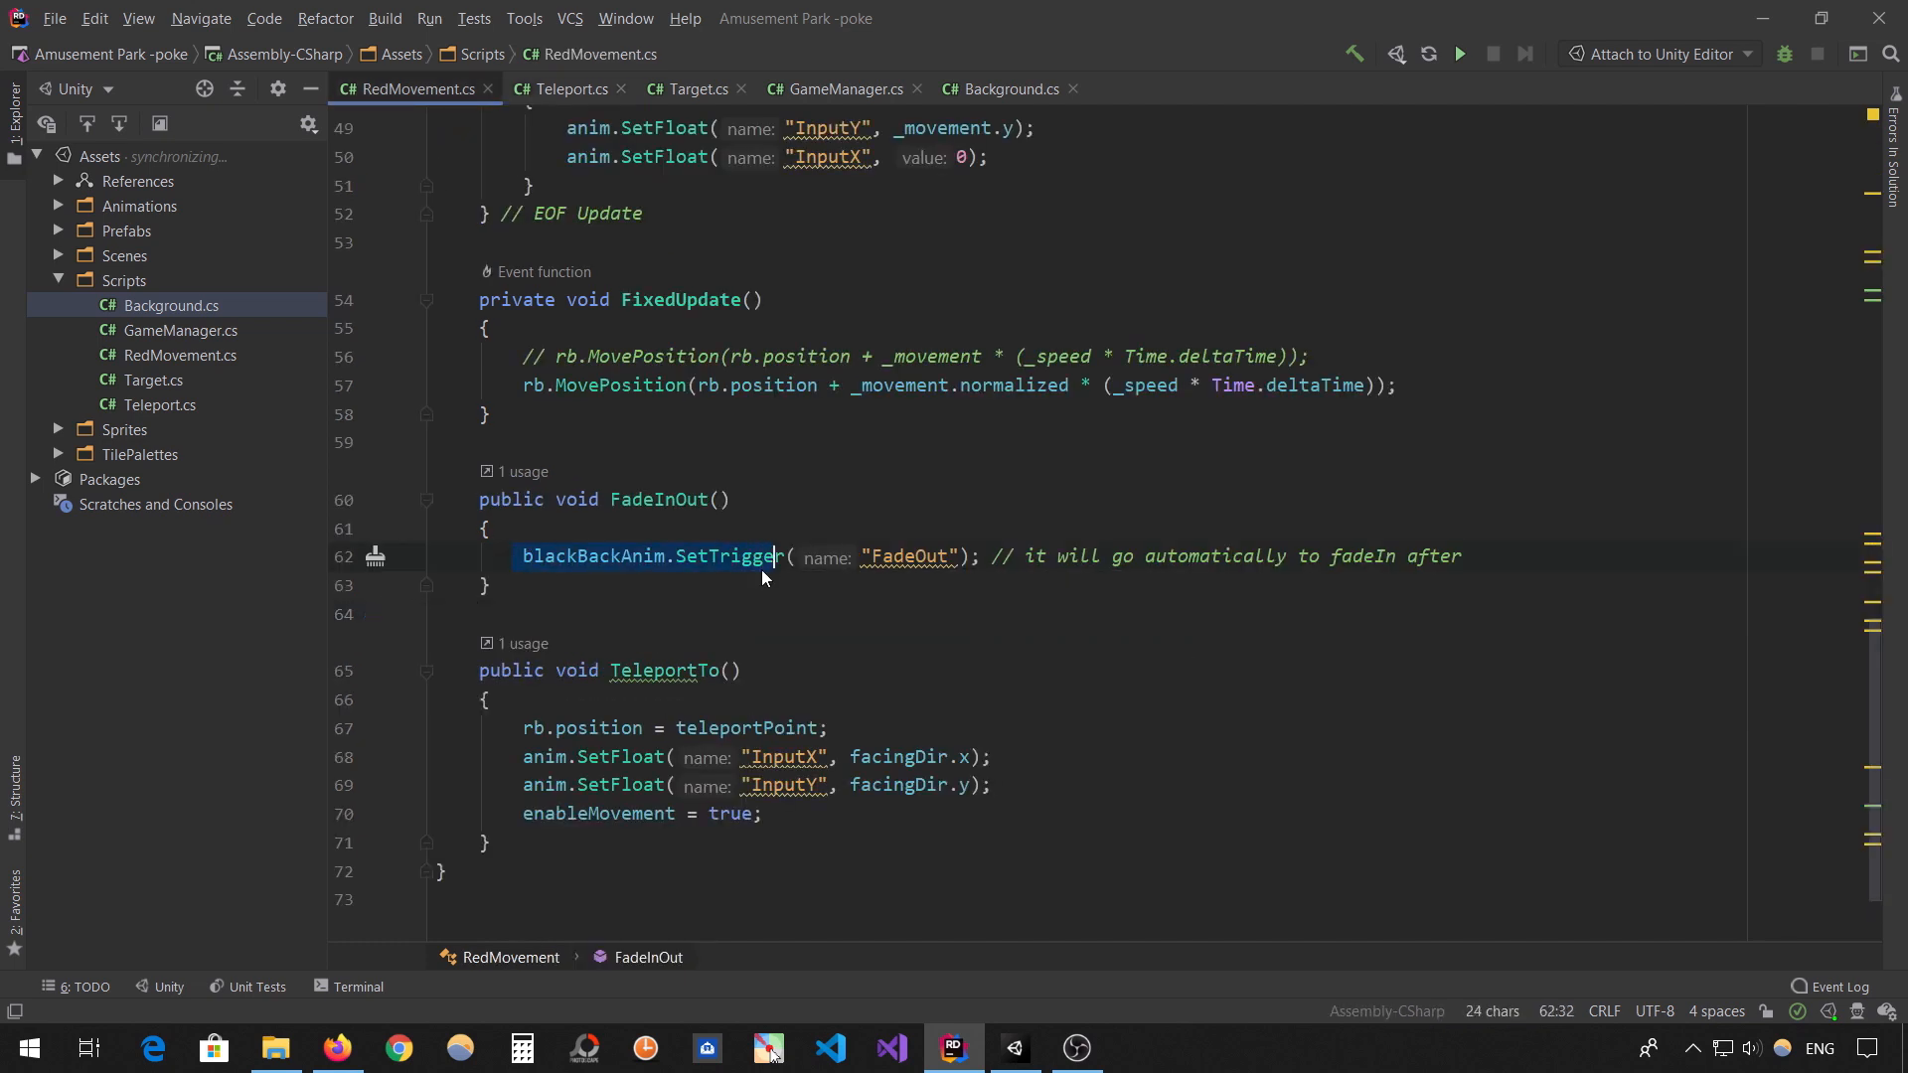
pyautogui.click(980, 96)
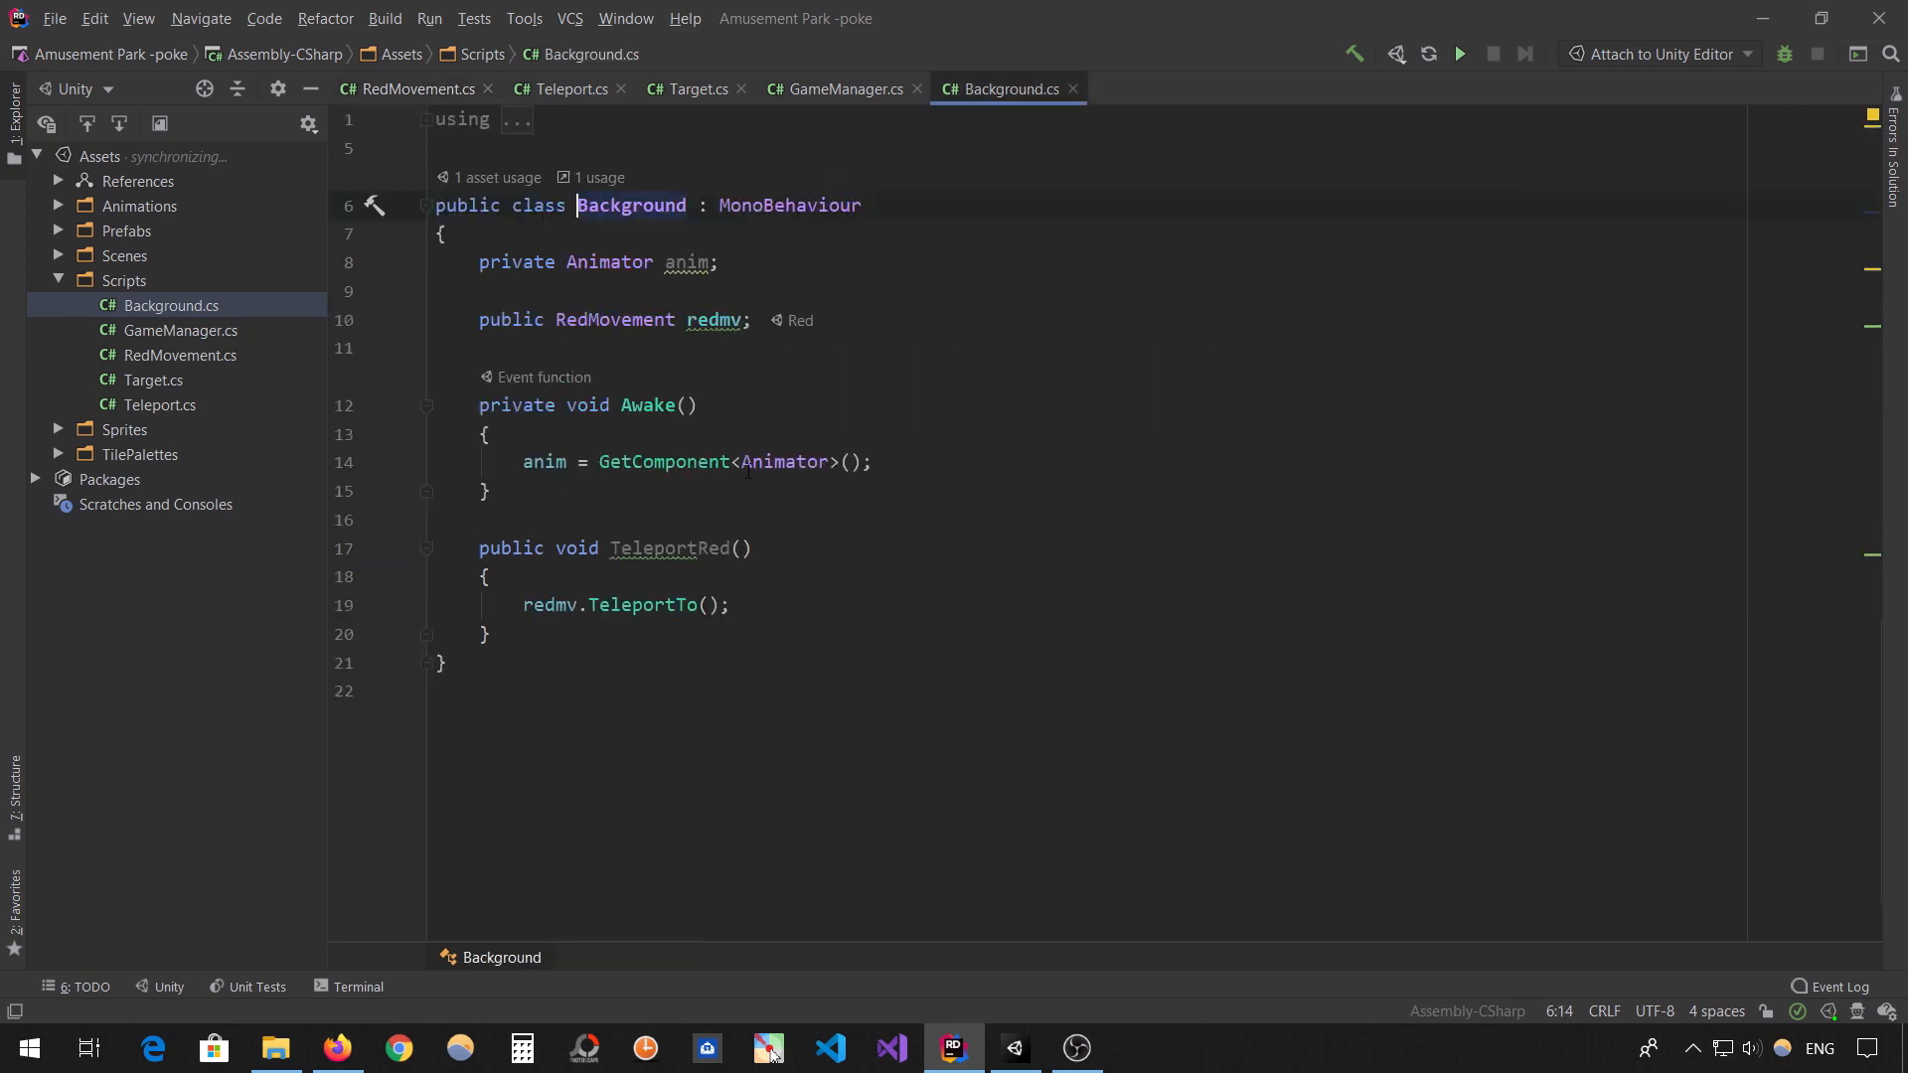
pyautogui.keyDown('ctrl'); pyautogui.click(643, 605); pyautogui.keyUp('ctrl')
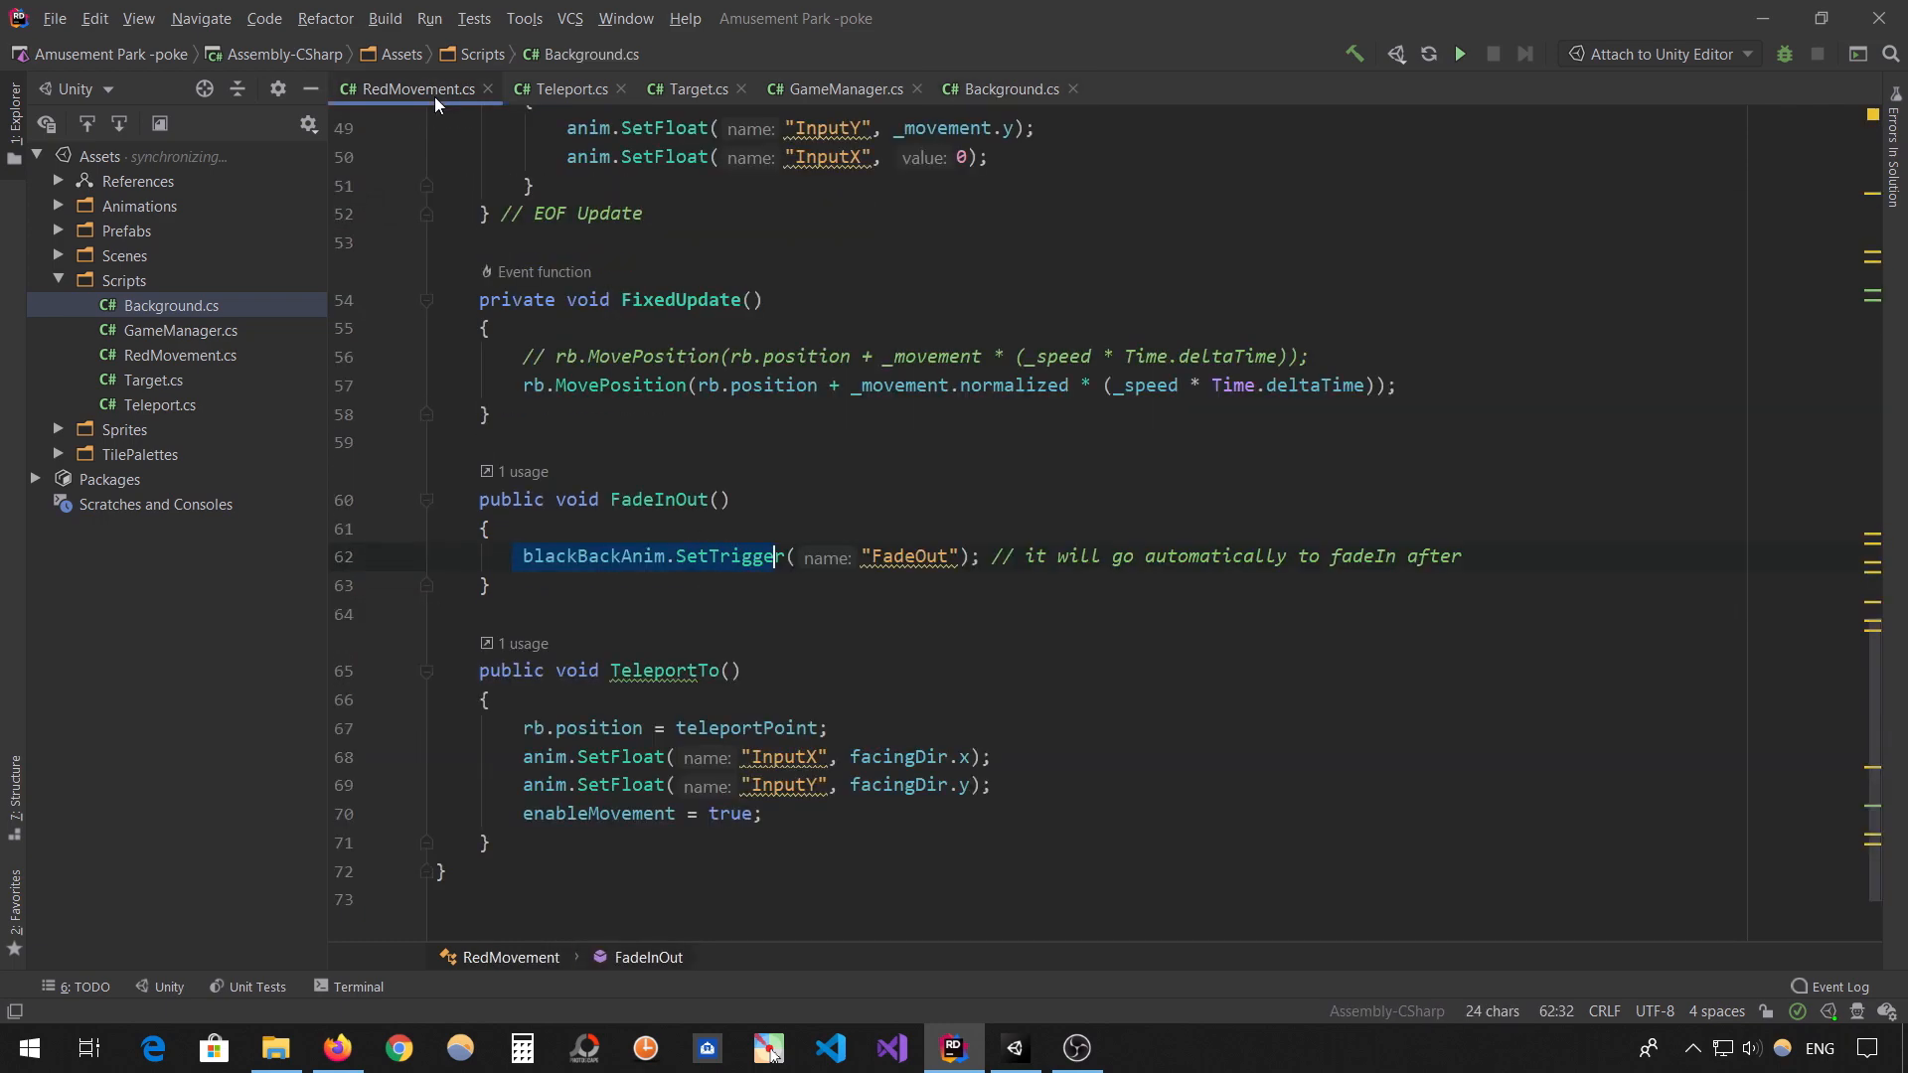
pyautogui.click(825, 754)
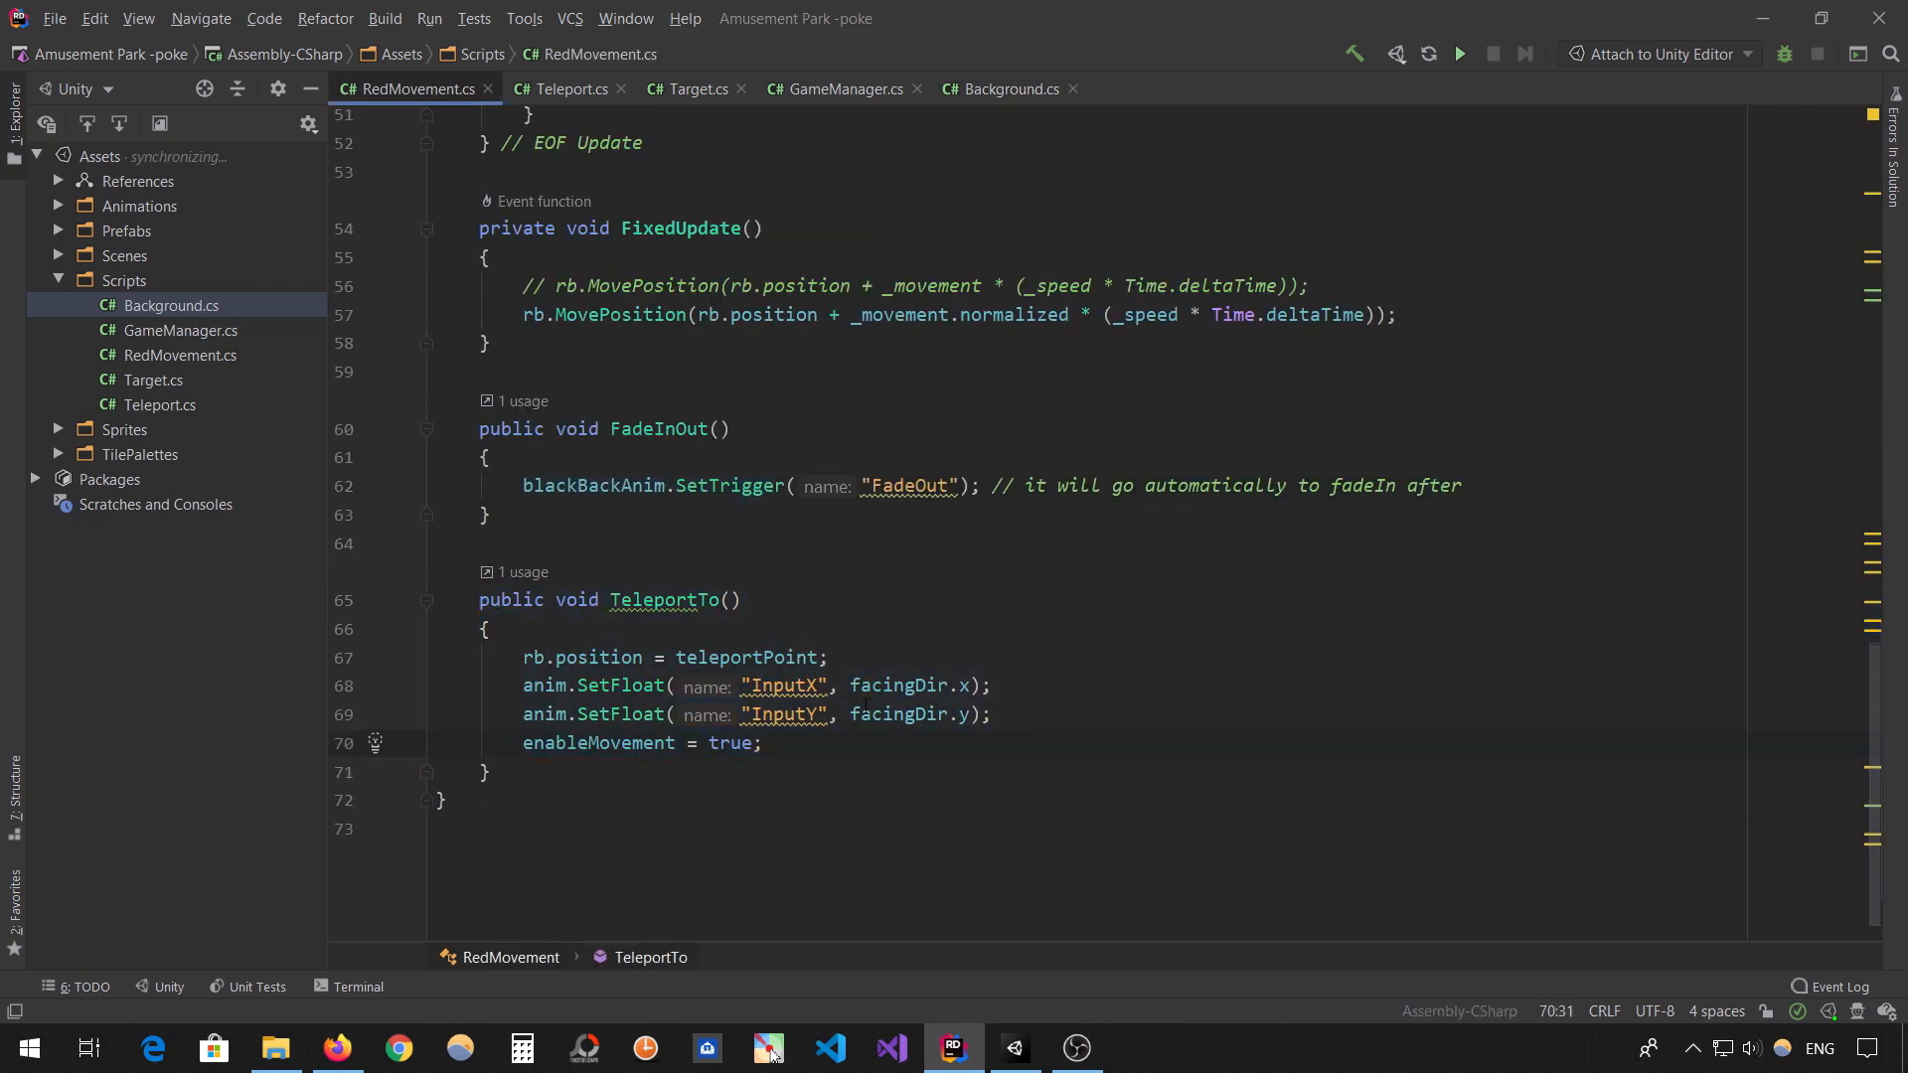
pyautogui.click(700, 90)
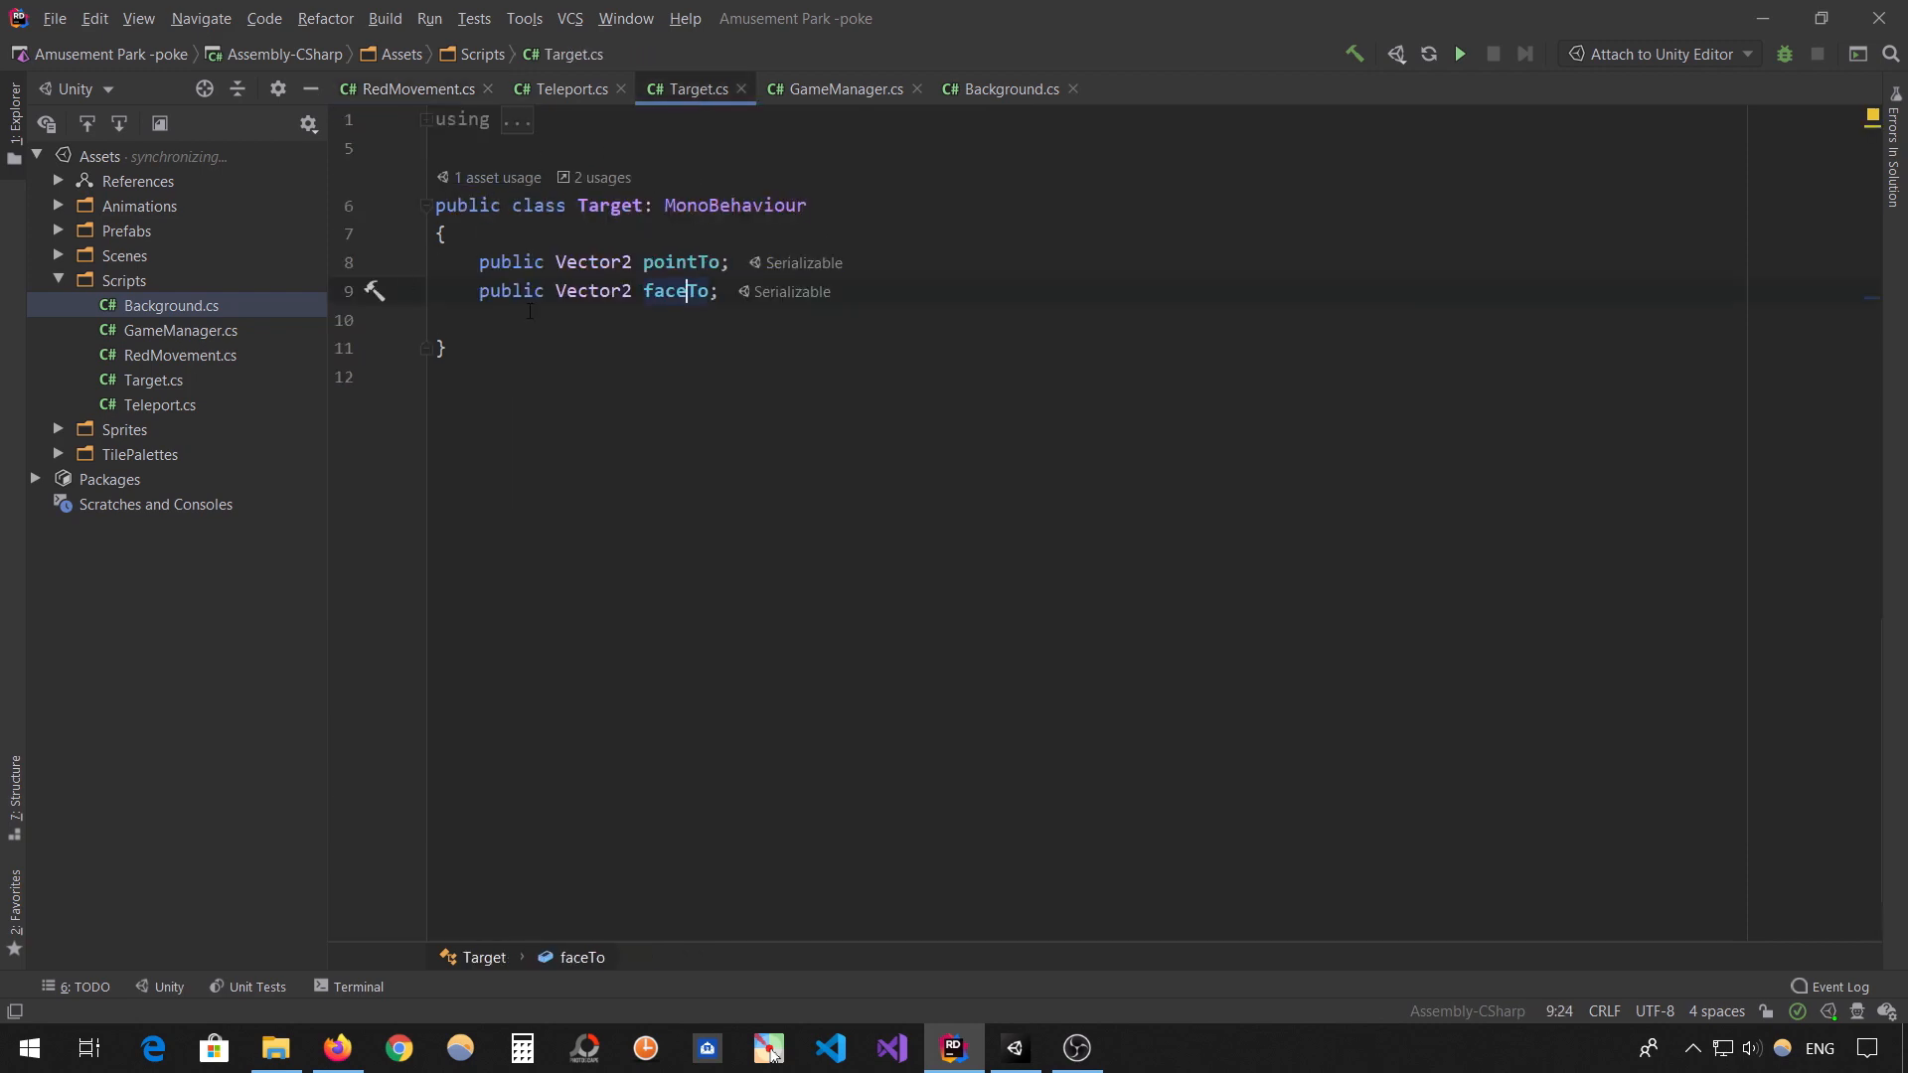
# - Switch to Unity, check the Ash Room Teleporter's Target settings, and play-test walking Red between the bedroom and living room
pyautogui.click(1015, 1049)
pyautogui.click(110, 170)
pyautogui.click(168, 429)
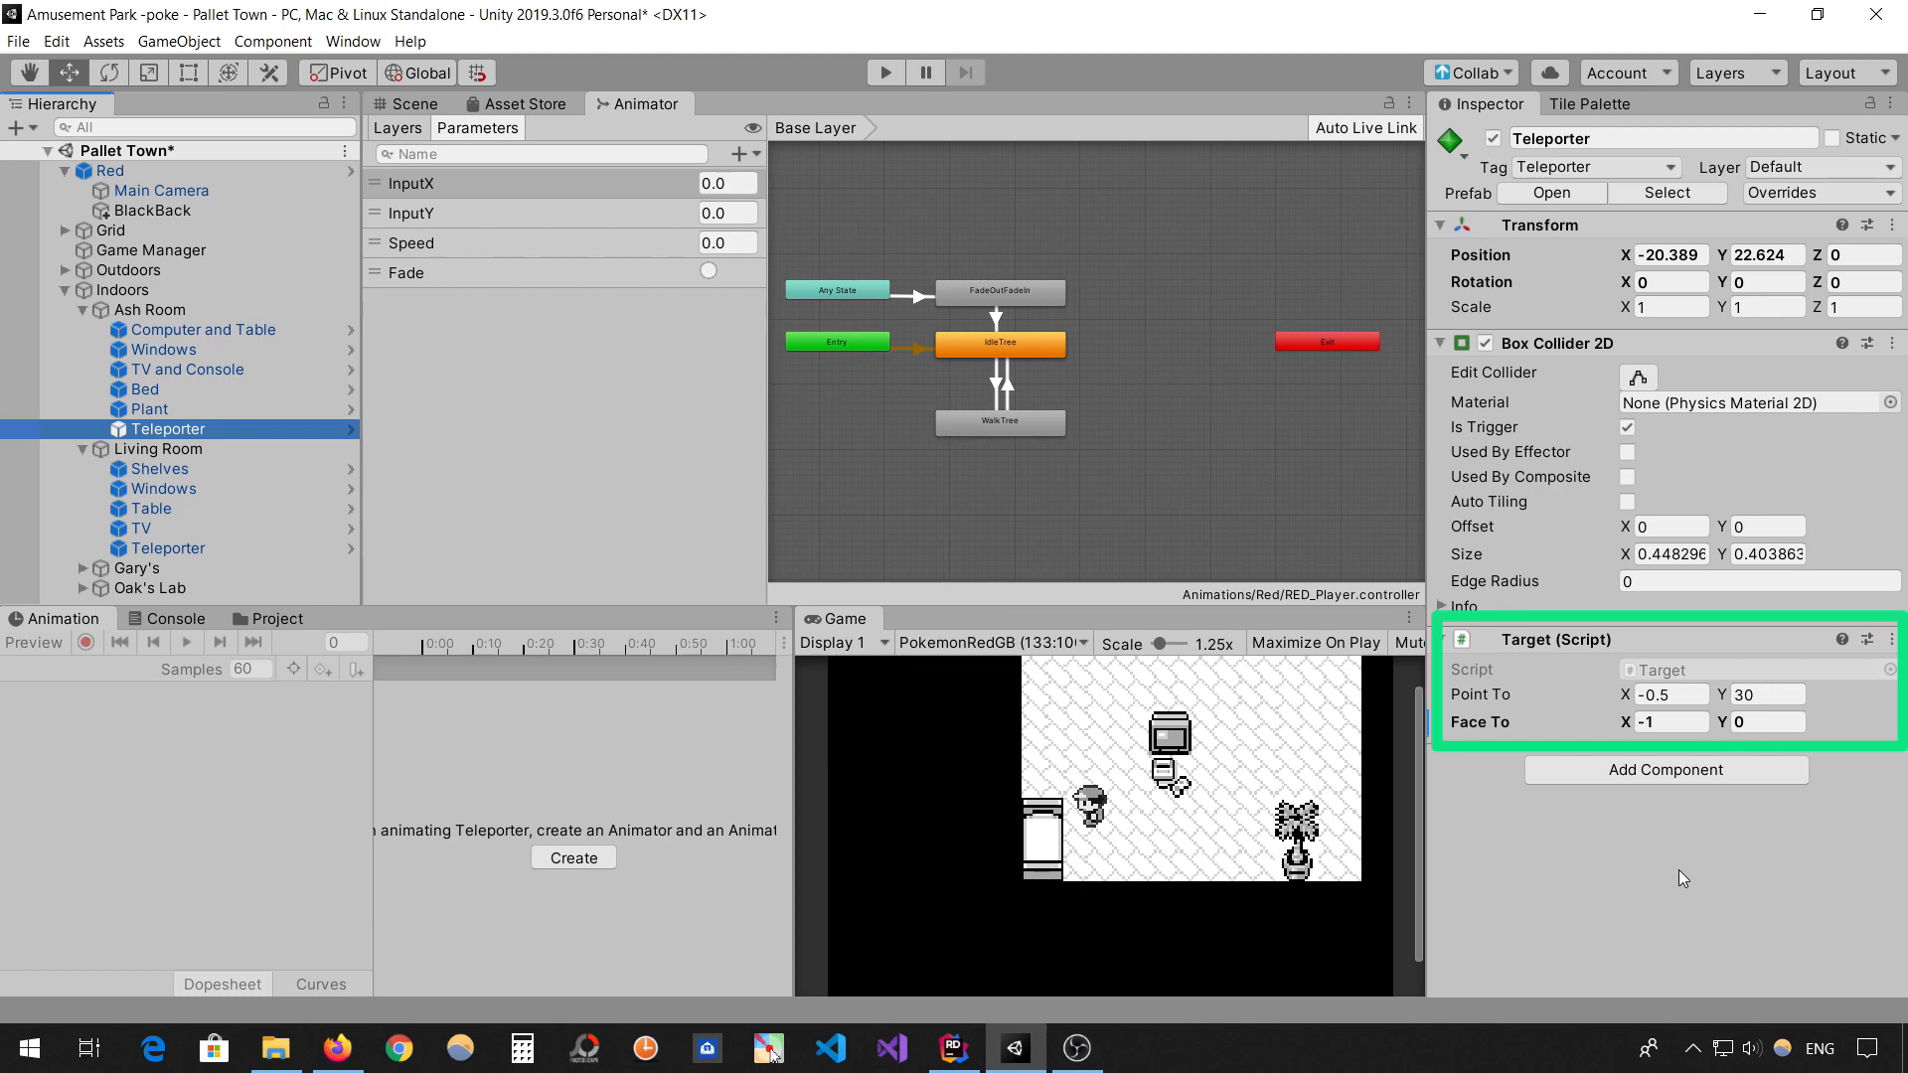
pyautogui.hotkey('ctrl', 'p')
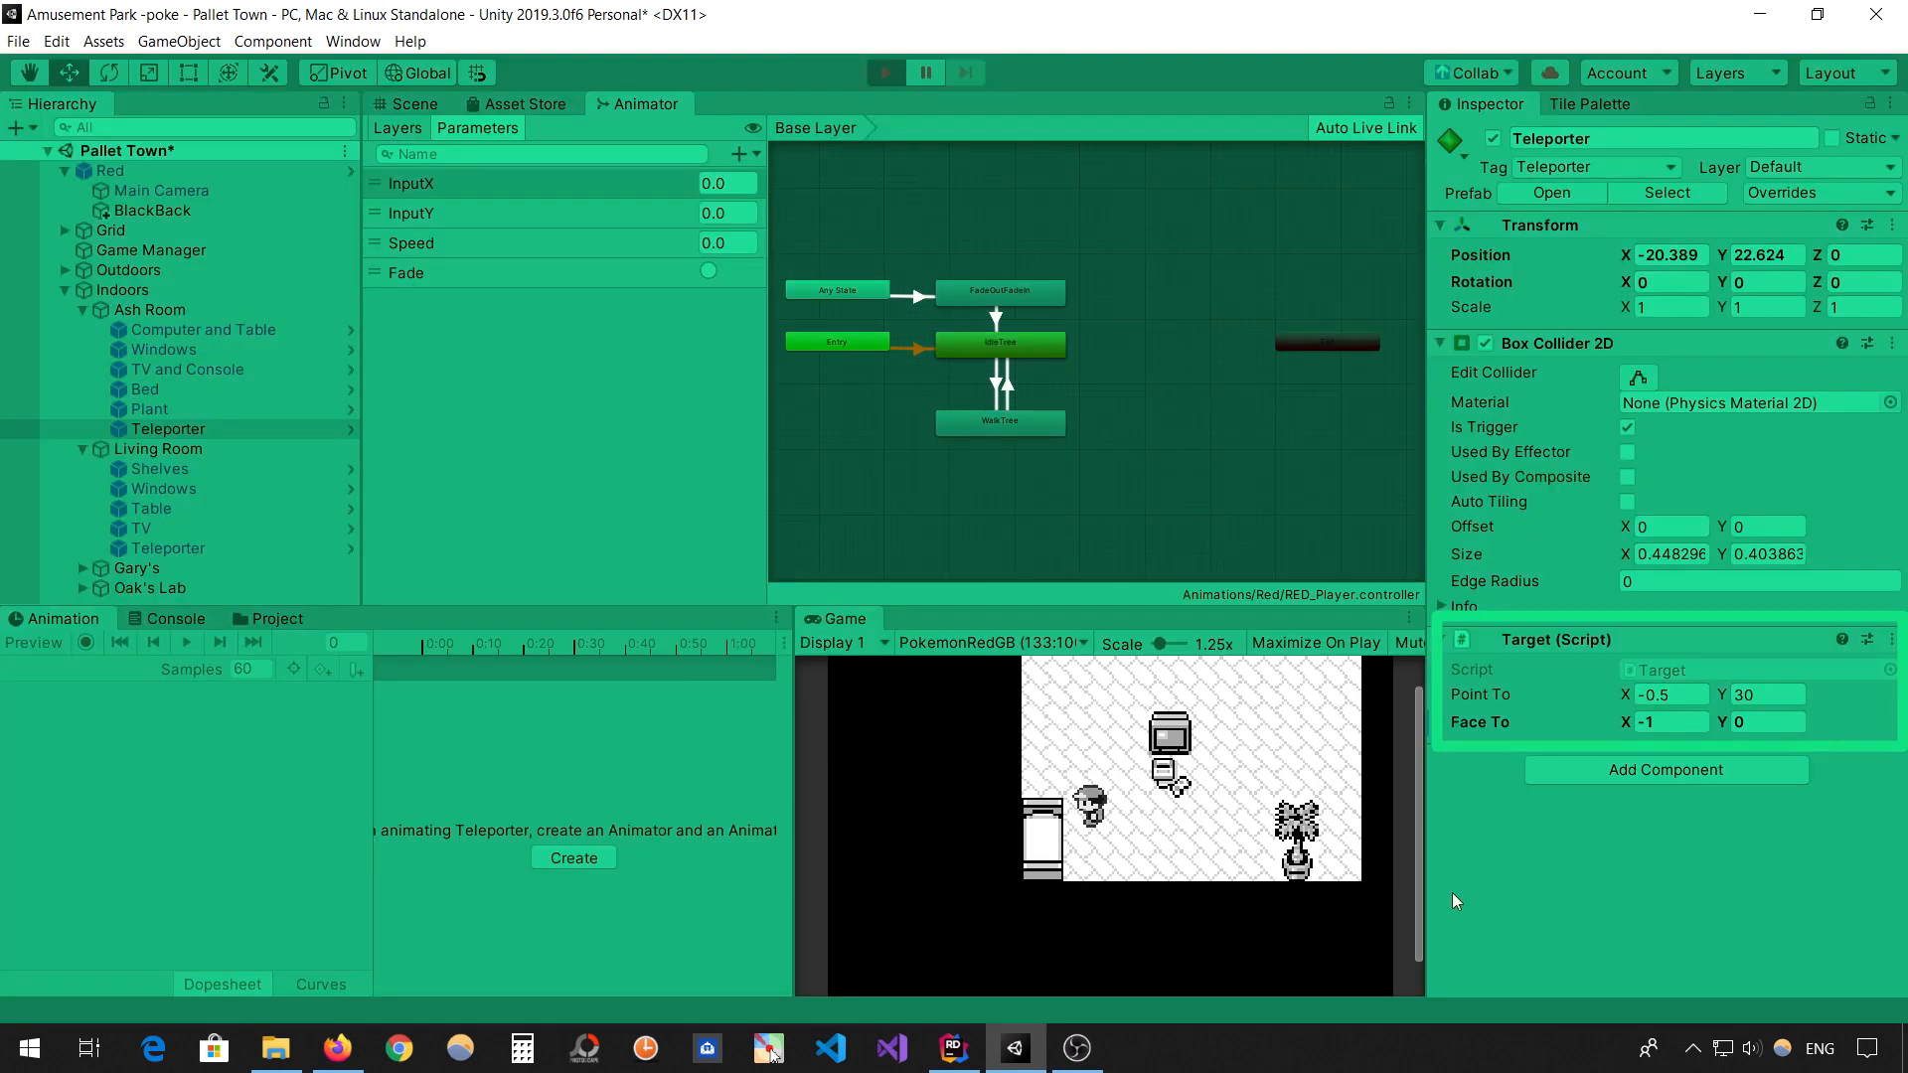
pyautogui.press('Left')
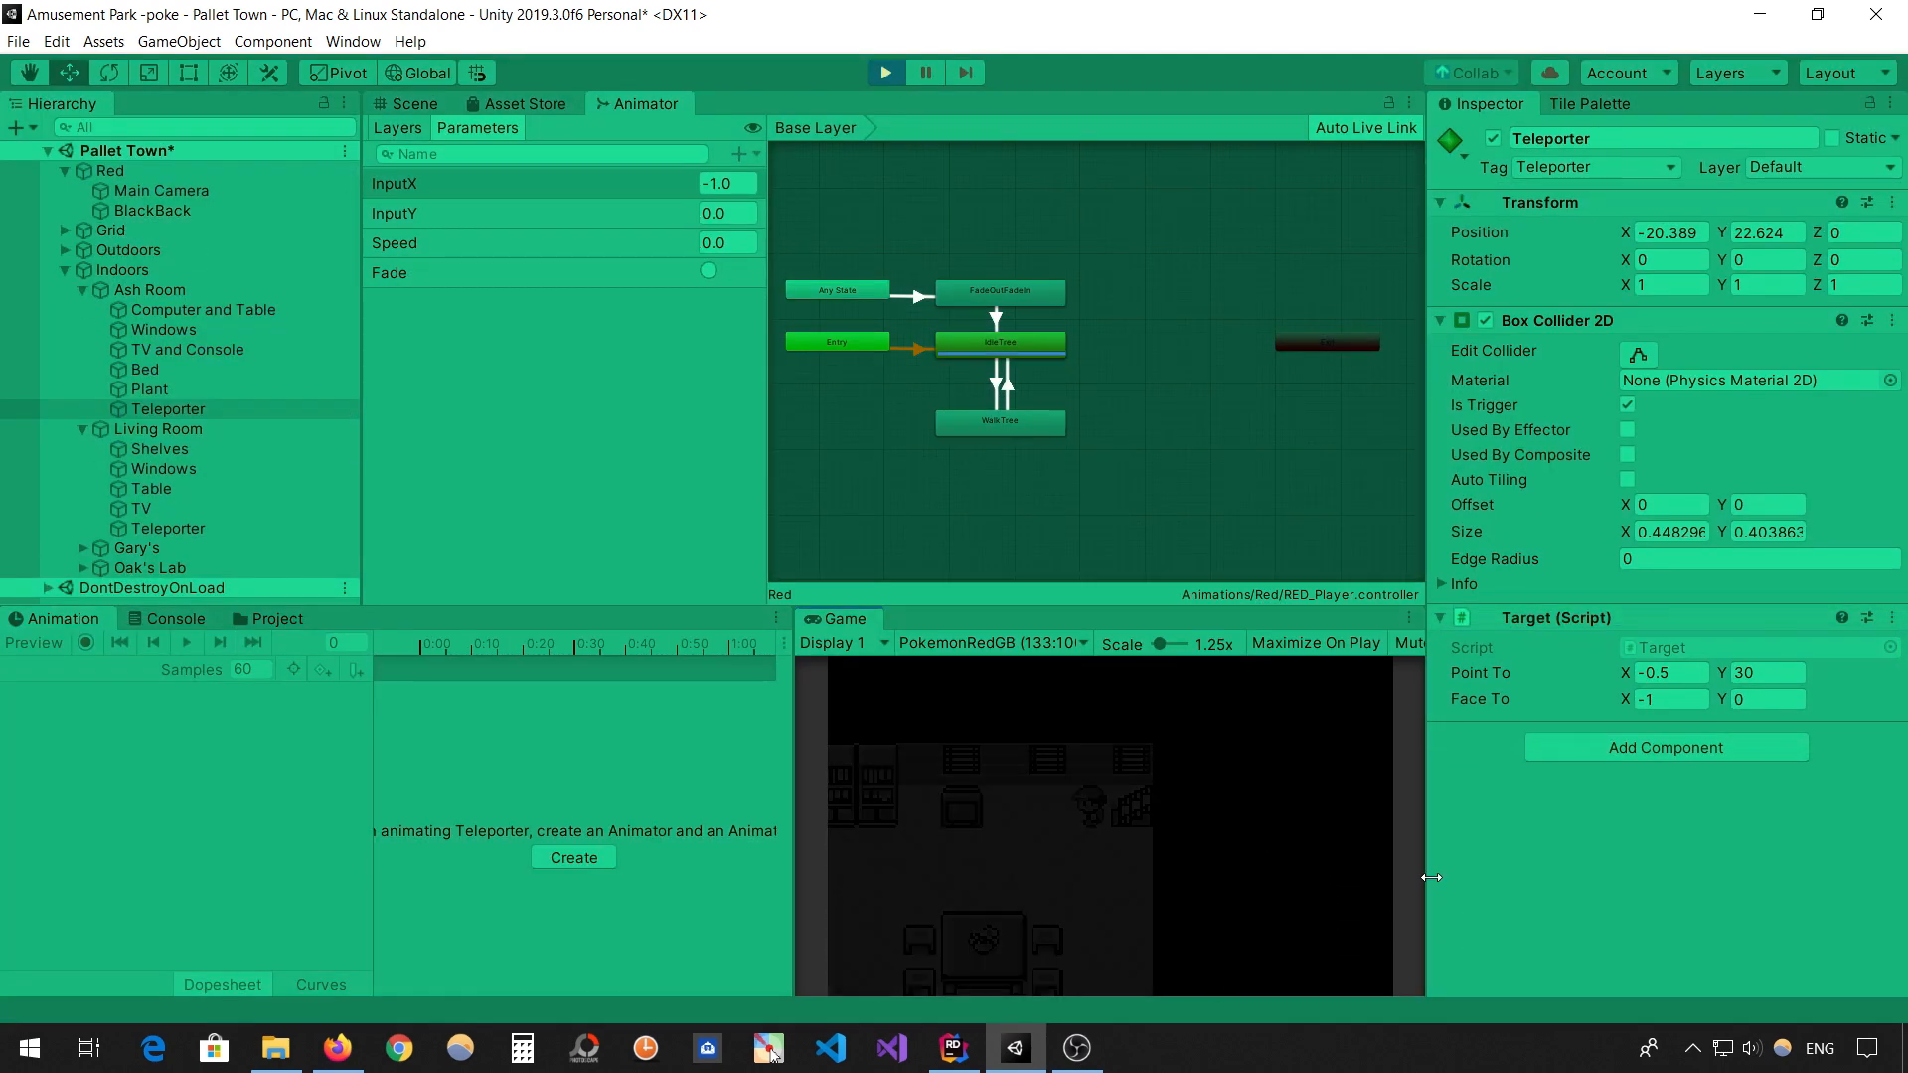
pyautogui.press('Up')
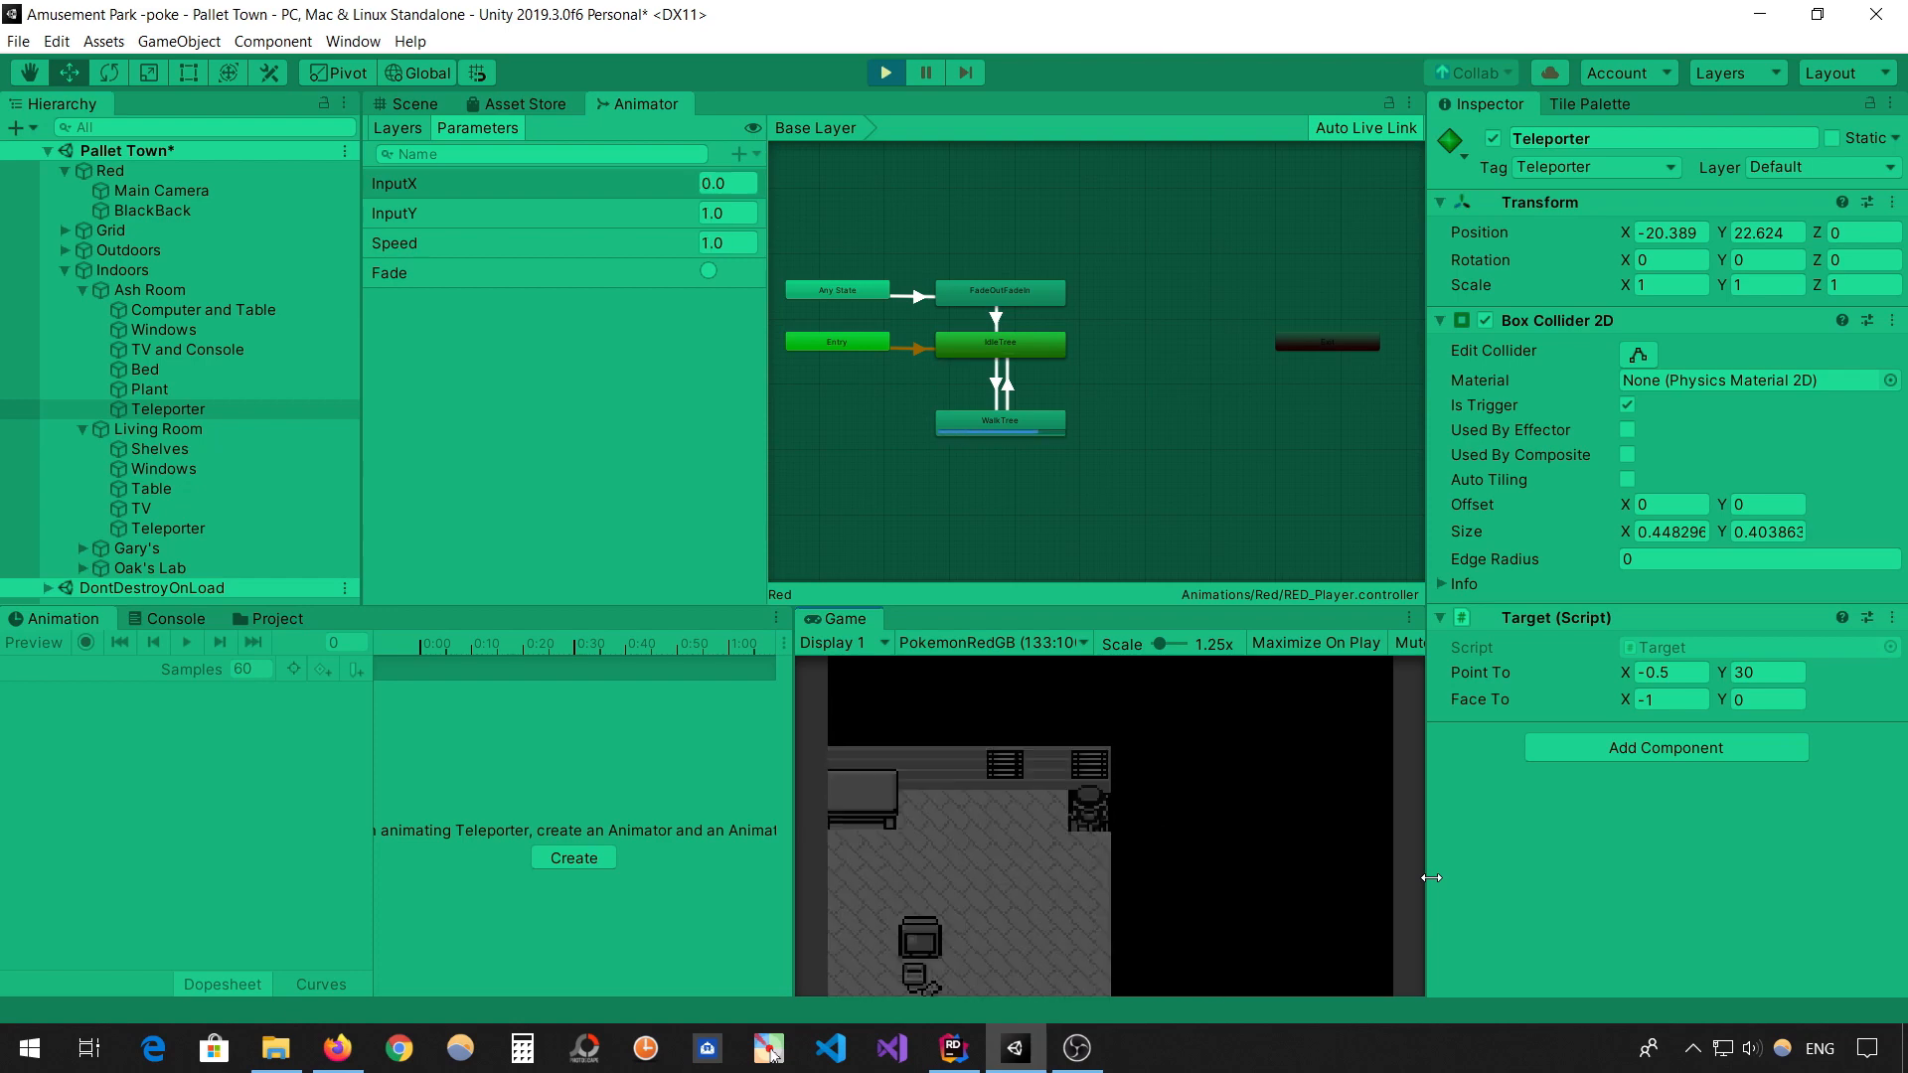
pyautogui.press('Right')
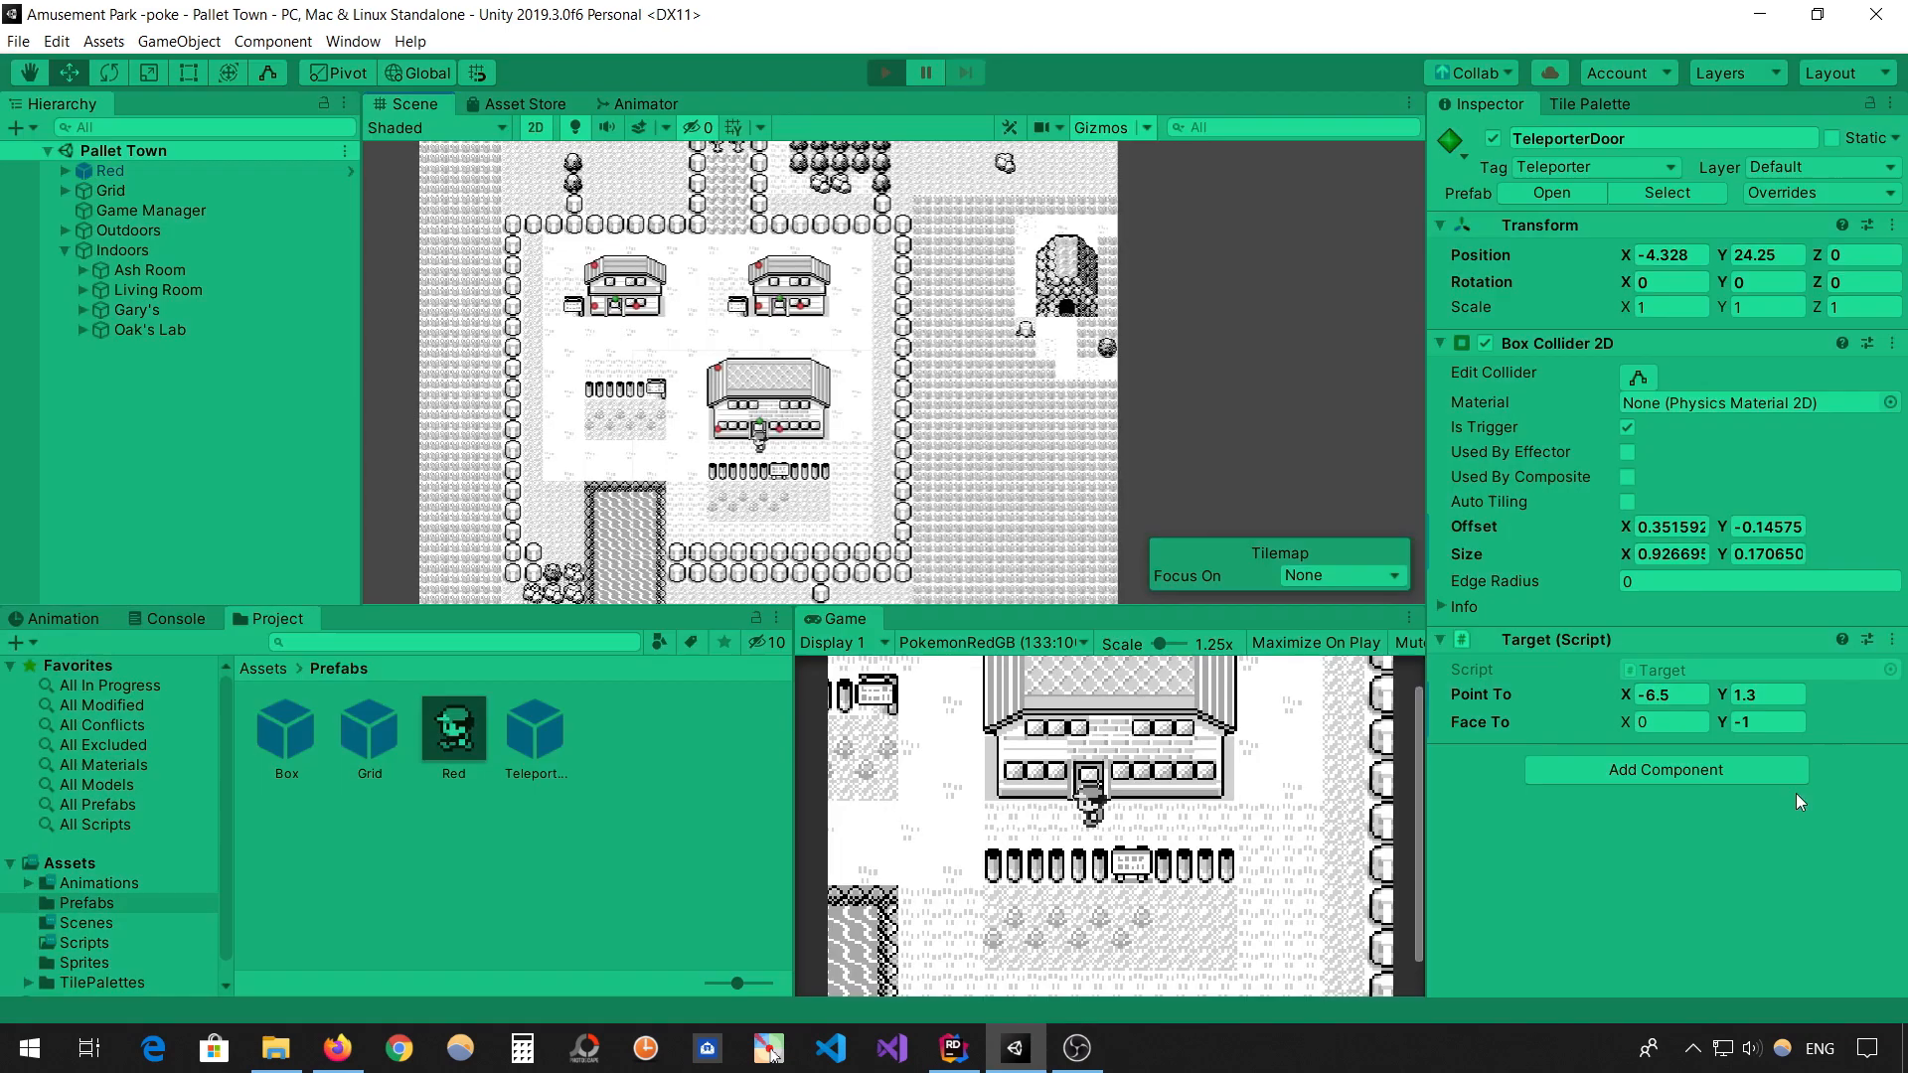
# - Play-test Red entering and leaving Oak's Lab through its door teleporters, and stop the game
pyautogui.hotkey('ctrl', 'p')
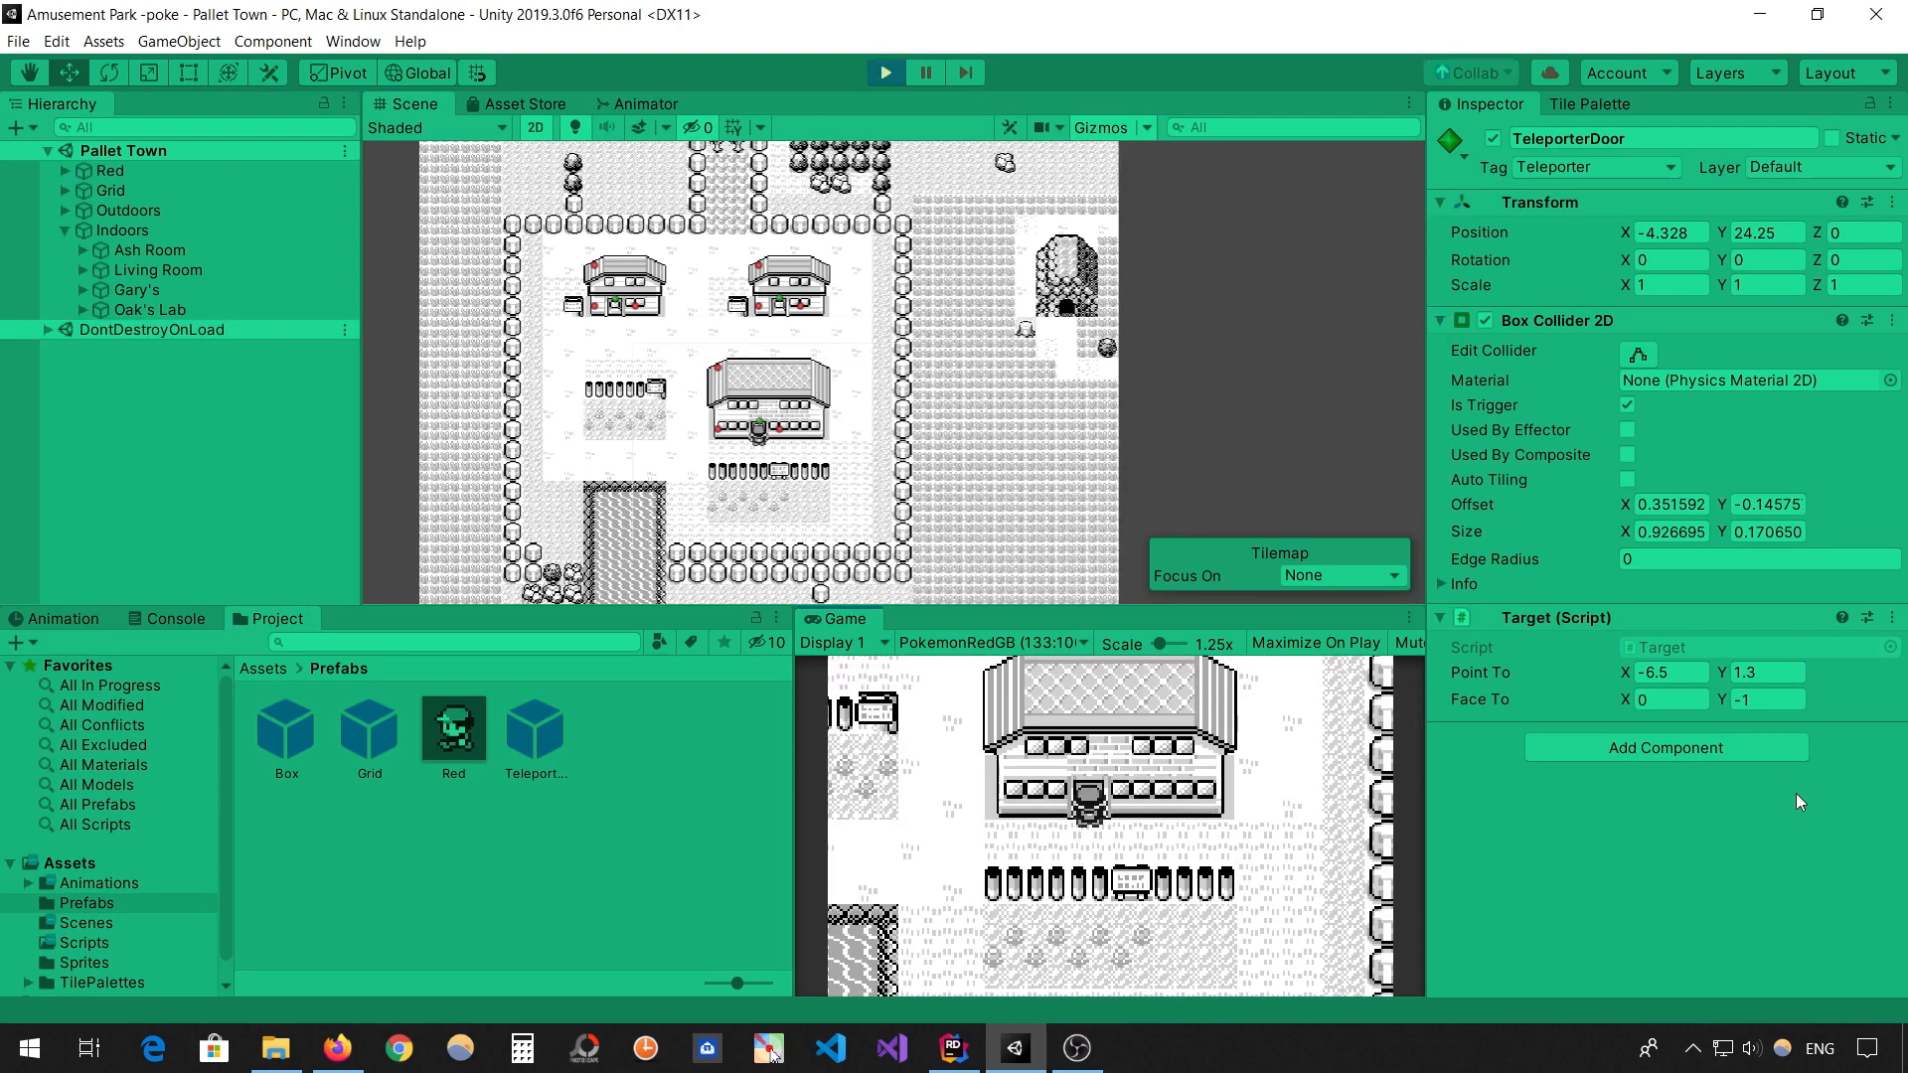
pyautogui.press('Down')
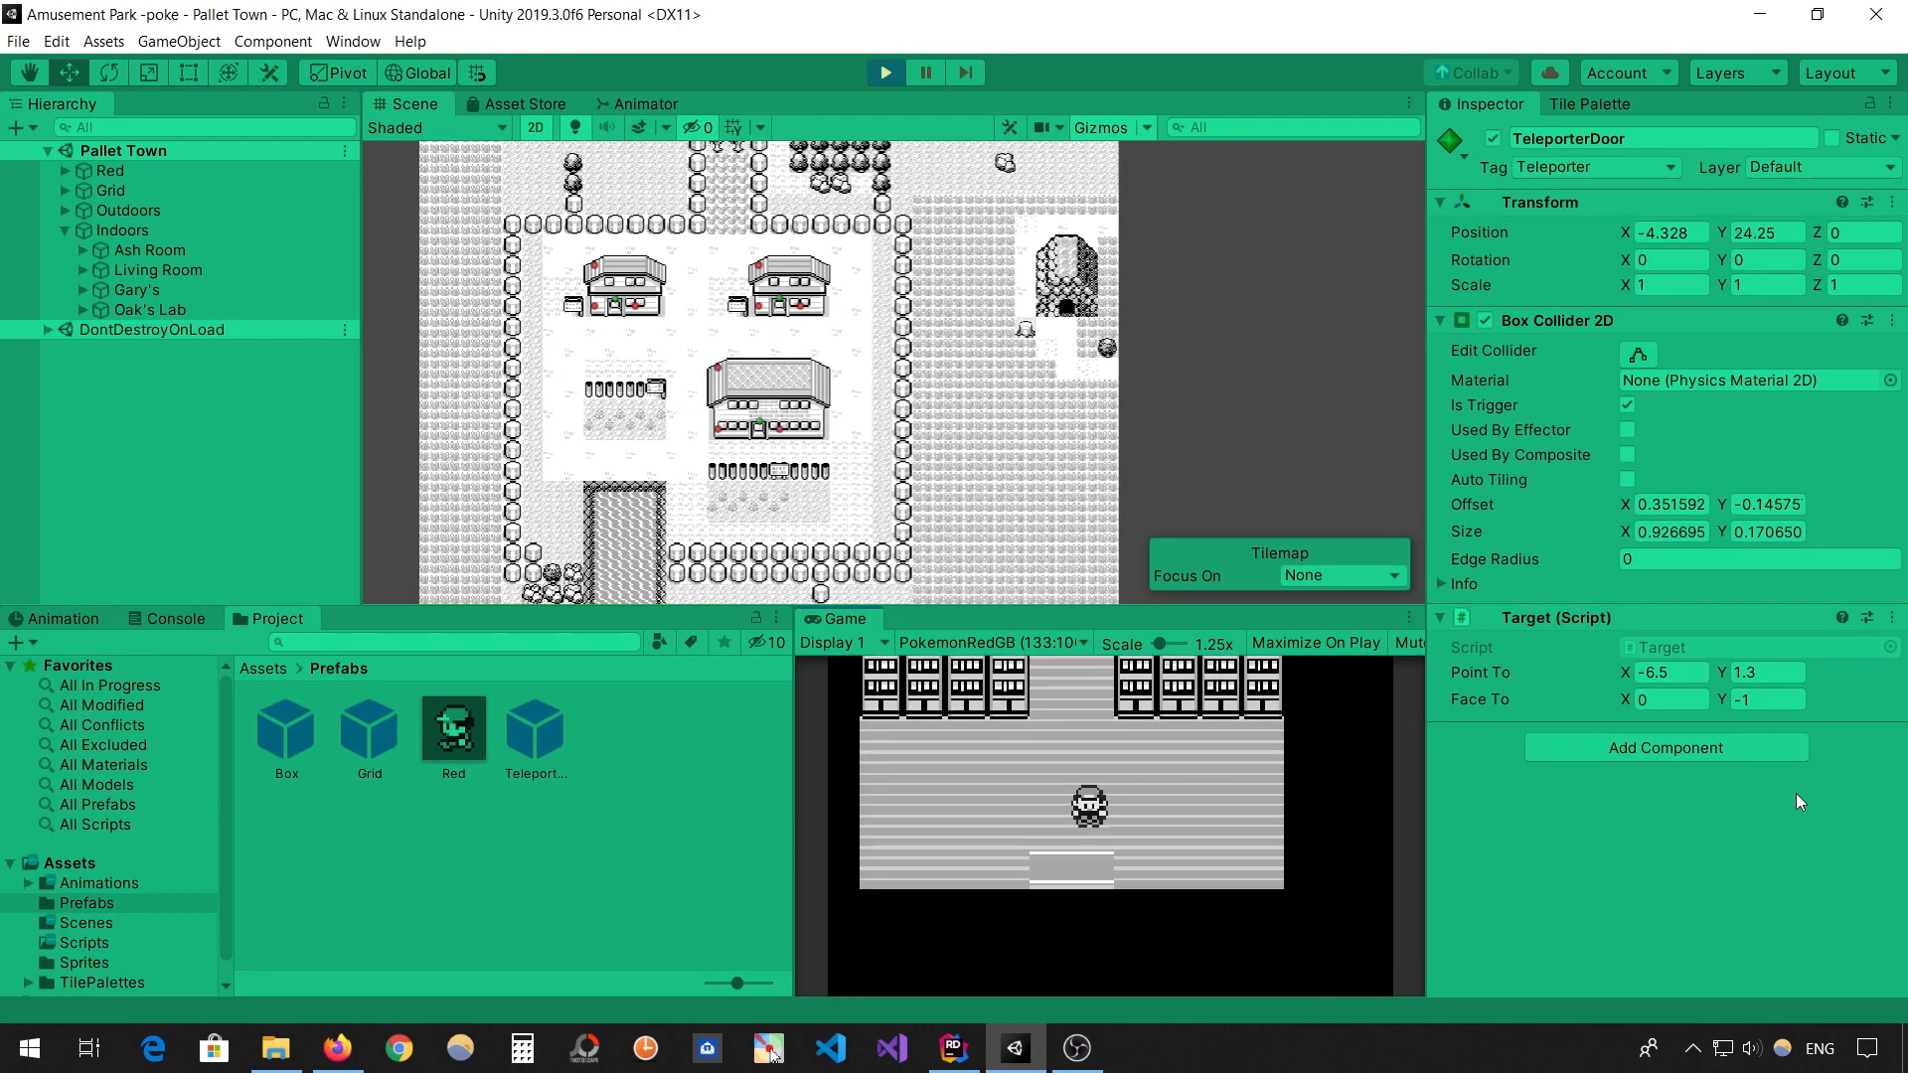
pyautogui.press('Down')
pyautogui.press('Left')
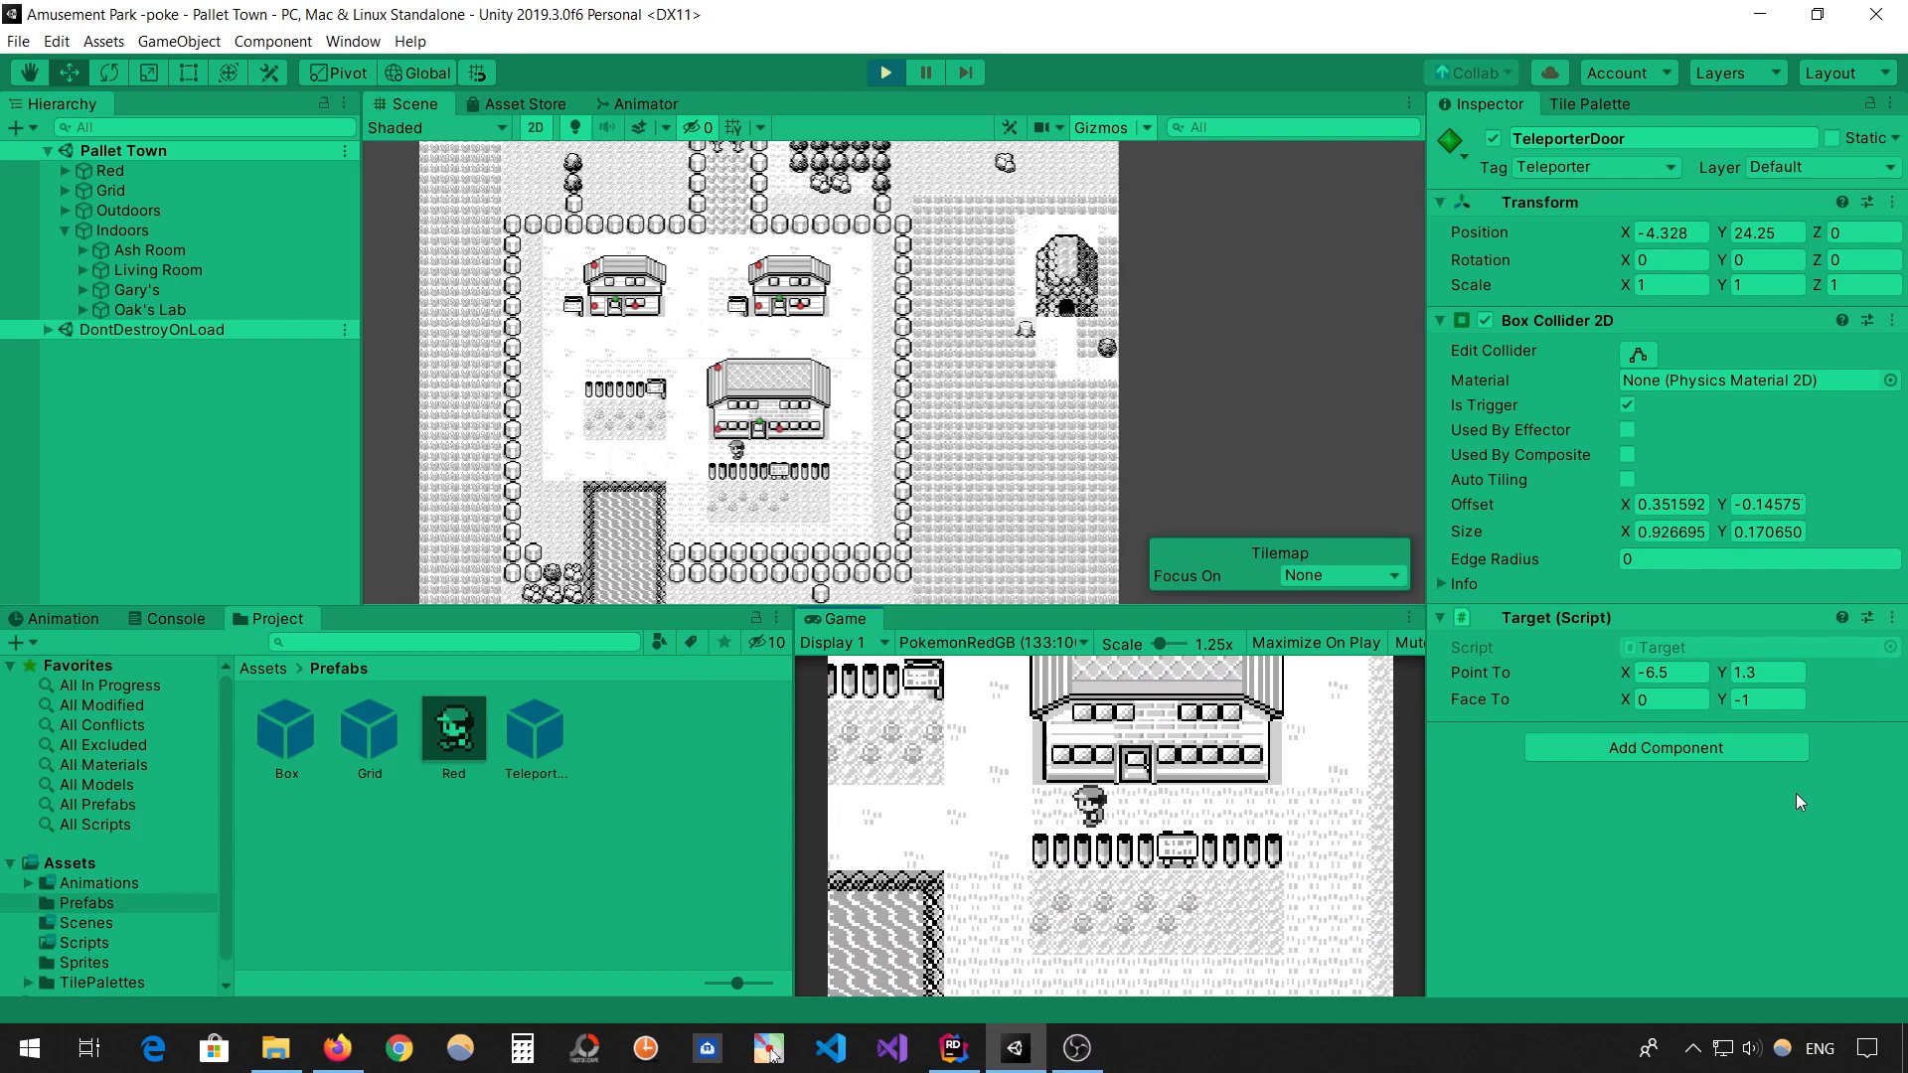
pyautogui.hotkey('ctrl', 'p')
# - Create a folder named Music in the project's Assets and open it
pyautogui.rightClick(498, 880)
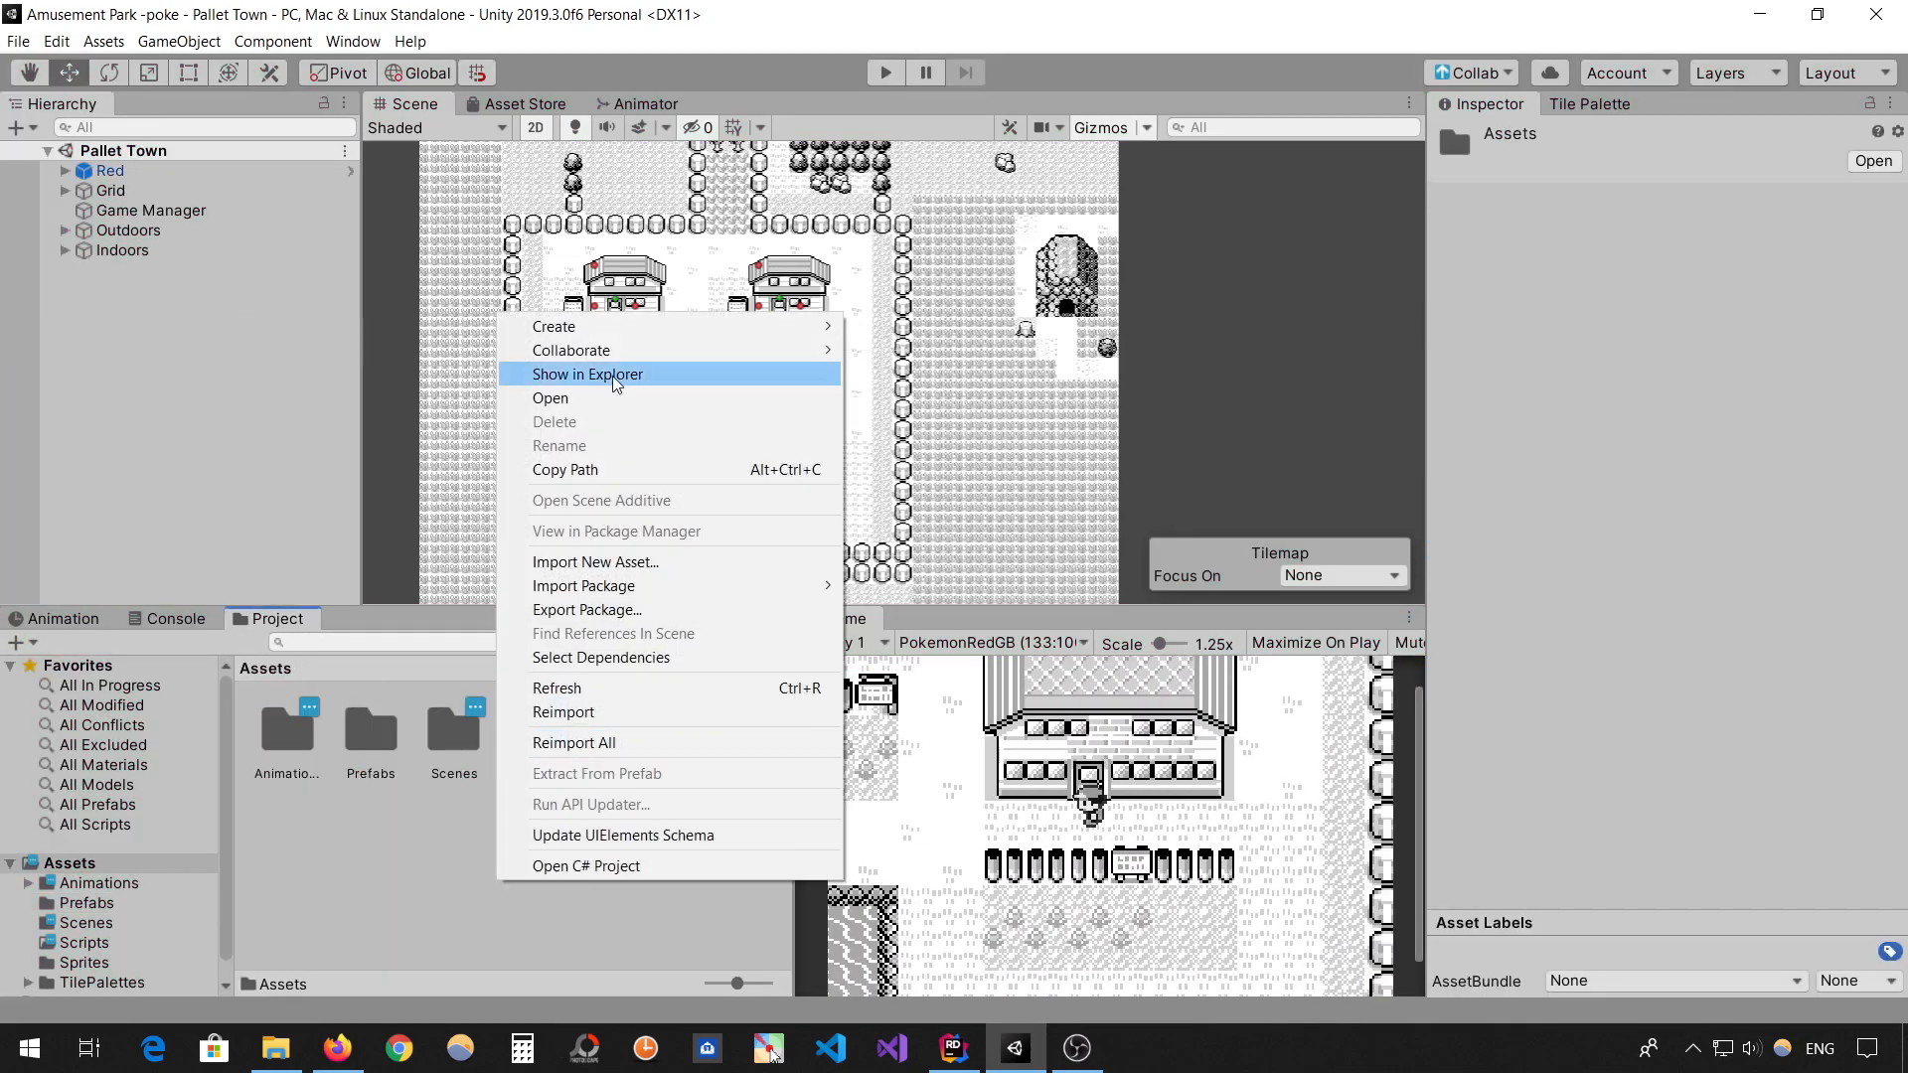
pyautogui.moveTo(637, 327)
pyautogui.click(960, 231)
pyautogui.write('Music')
pyautogui.press('Return')
pyautogui.press('Return')
# - Import the Pallet Town theme MP3 from File Explorer into the Music folder and rename it PalletTown
pyautogui.click(275, 1048)
pyautogui.click(430, 297)
pyautogui.moveTo(431, 301); pyautogui.dragTo(515, 809)
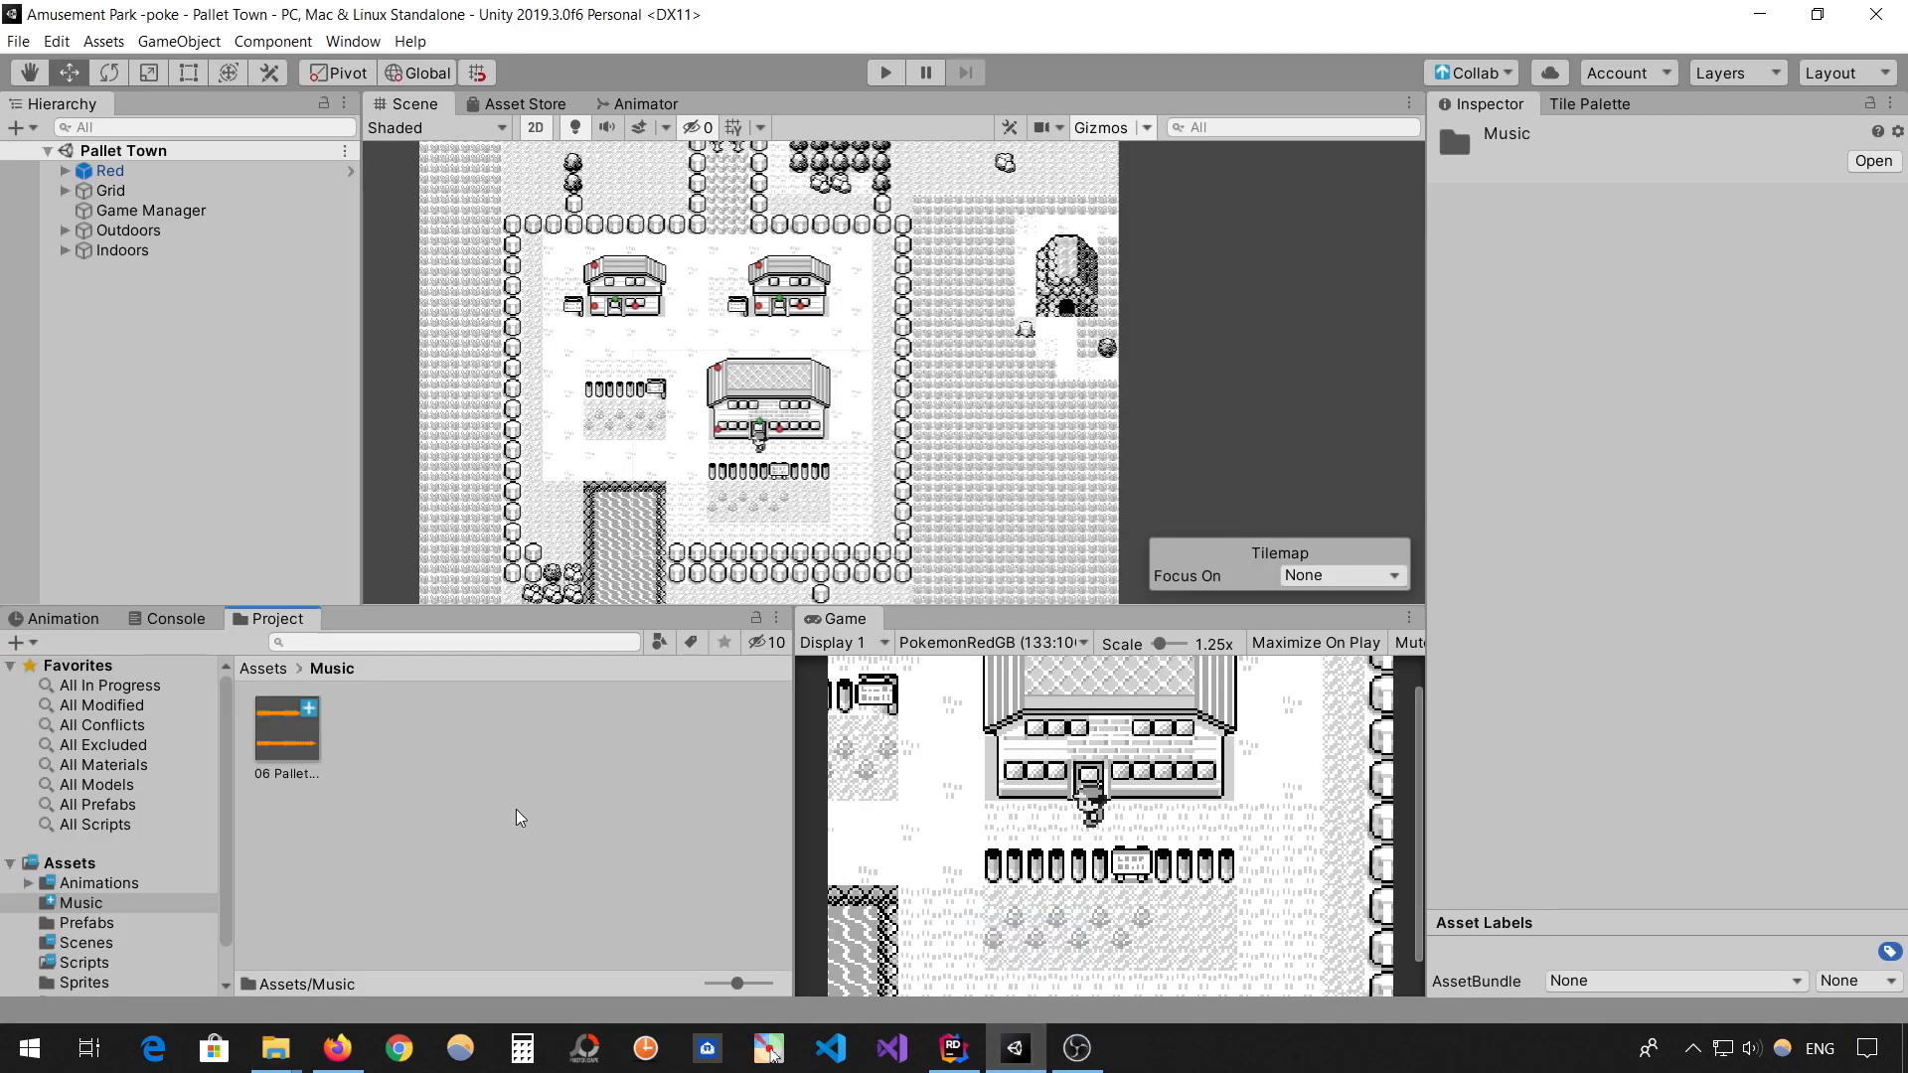
pyautogui.press('F2')
pyautogui.write('PalletTown')
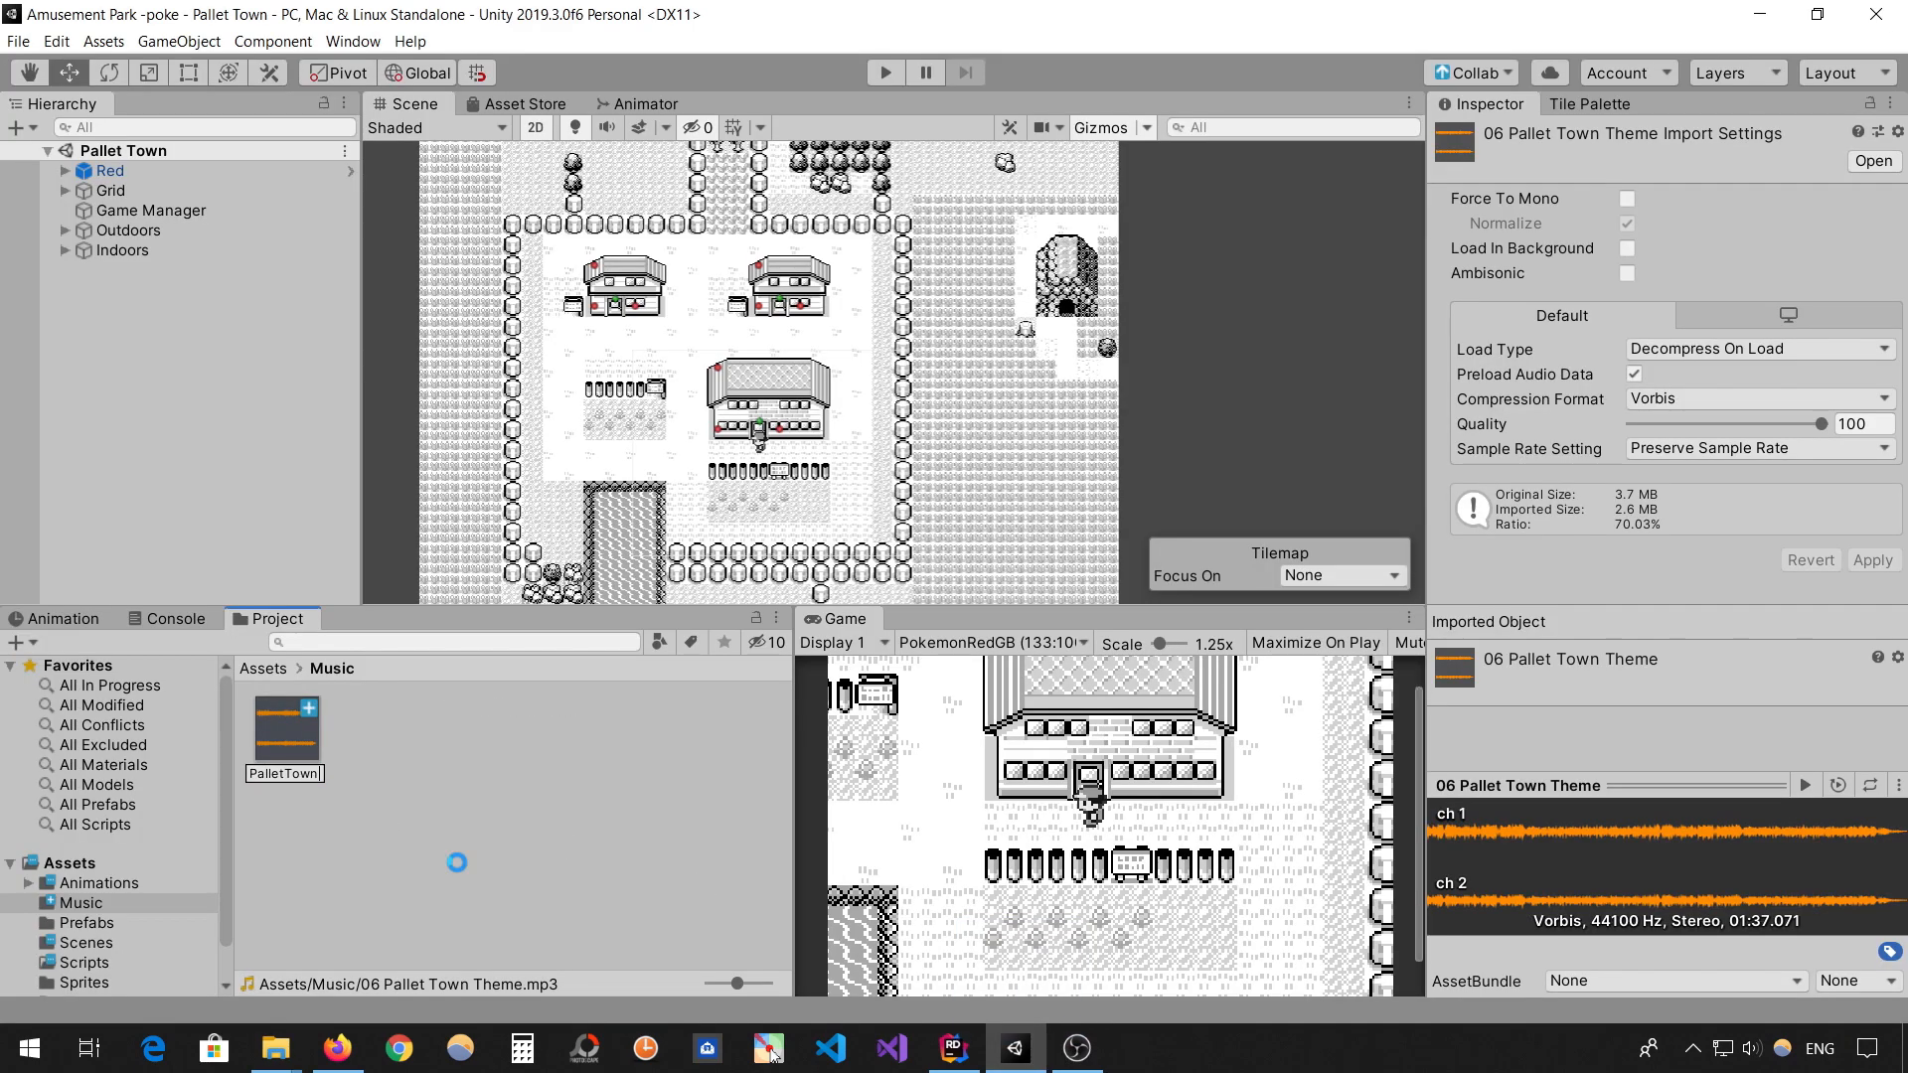
pyautogui.press('Return')
# - Add a looping Audio Source to the Game Manager with the PalletTown clip and pitch 1.1, and save the scene
pyautogui.click(151, 210)
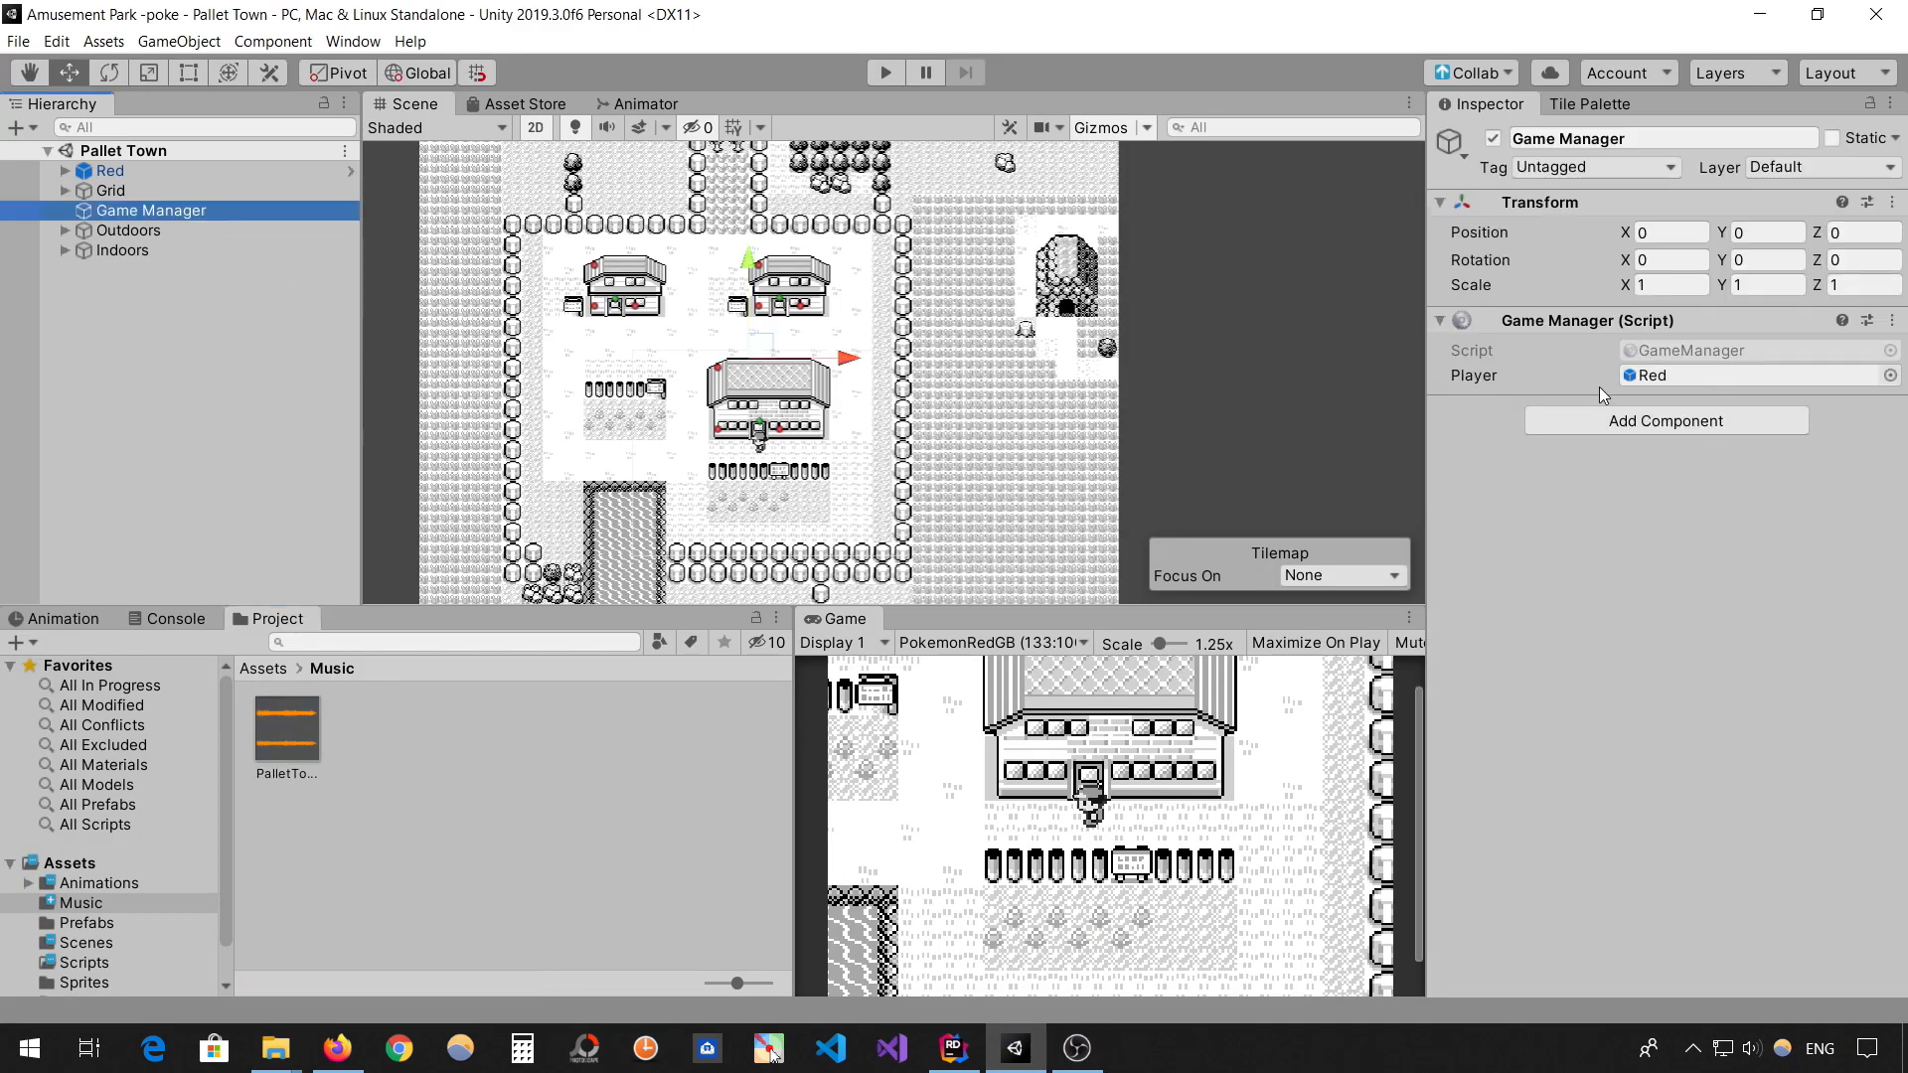
pyautogui.click(1654, 418)
pyautogui.write('audio source')
pyautogui.press('Return')
pyautogui.click(1890, 438)
pyautogui.doubleClick(486, 286)
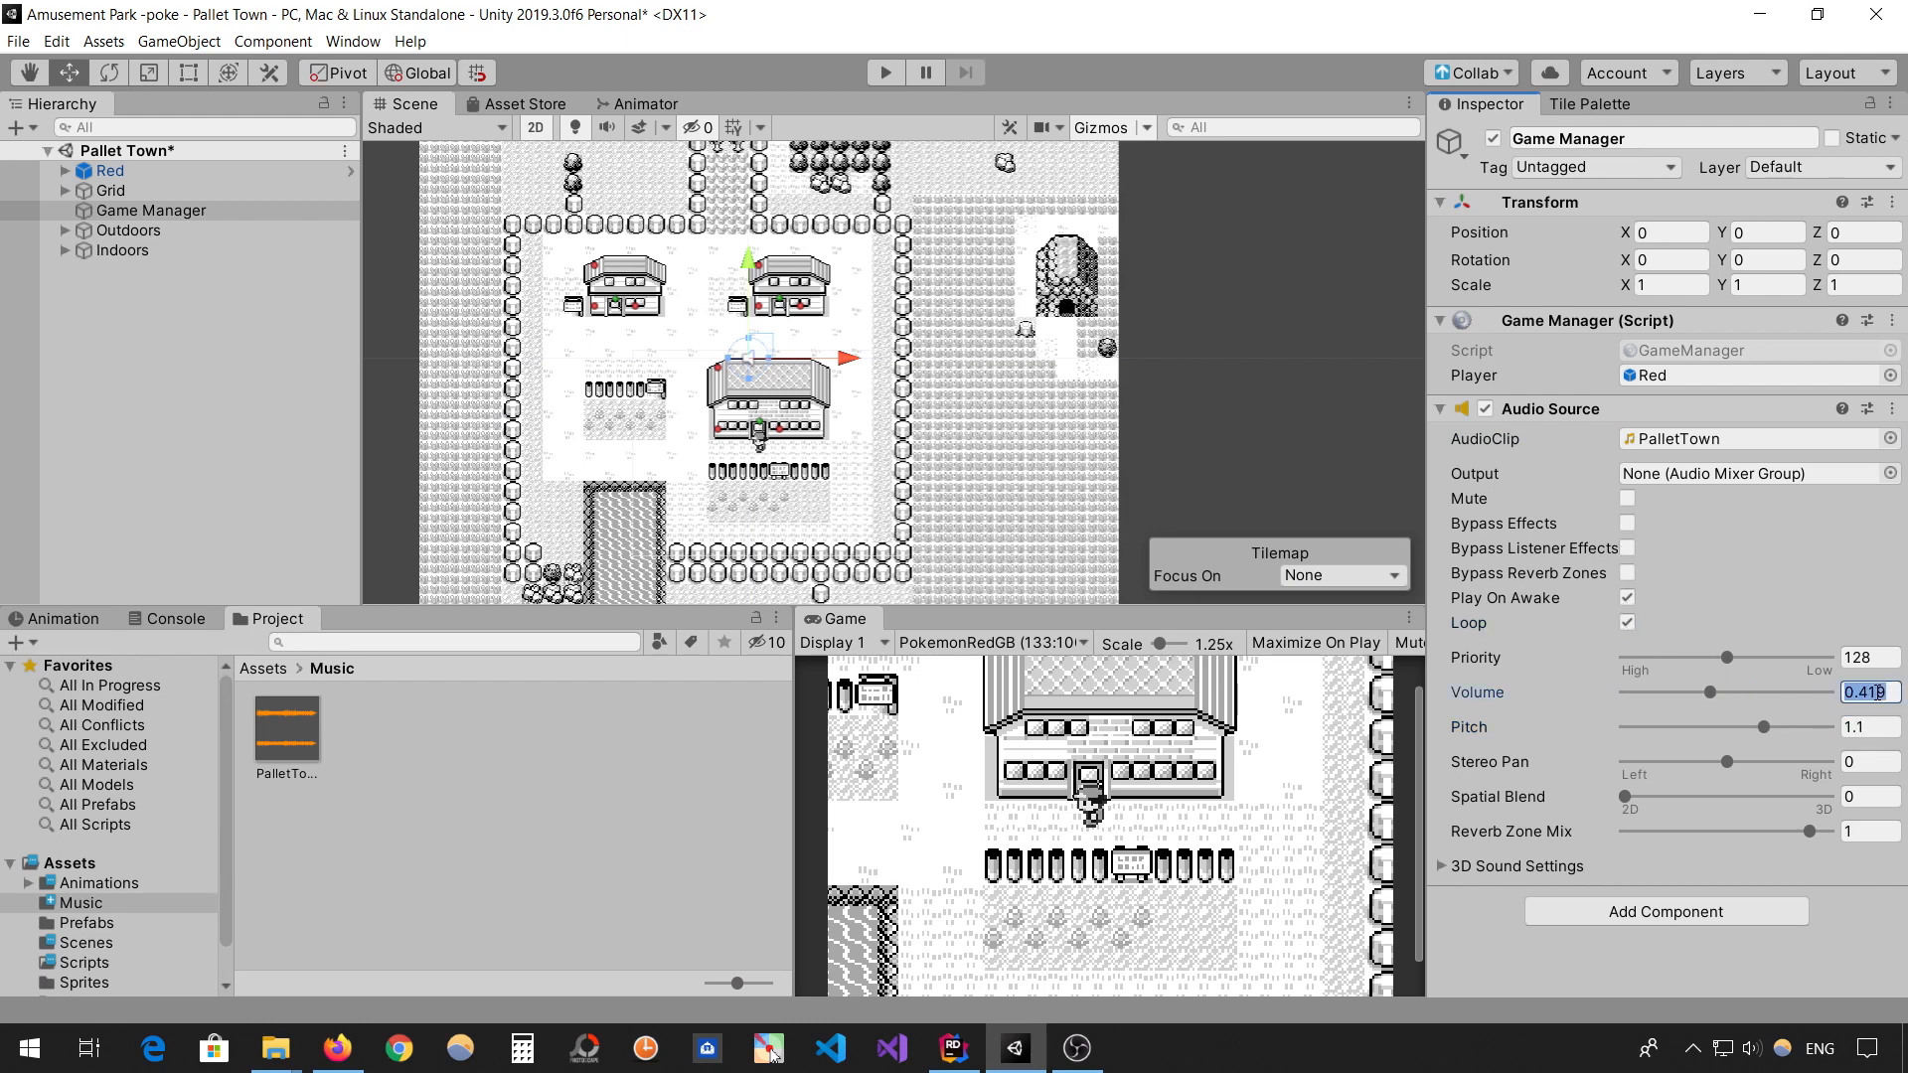
pyautogui.hotkey('ctrl', 's')
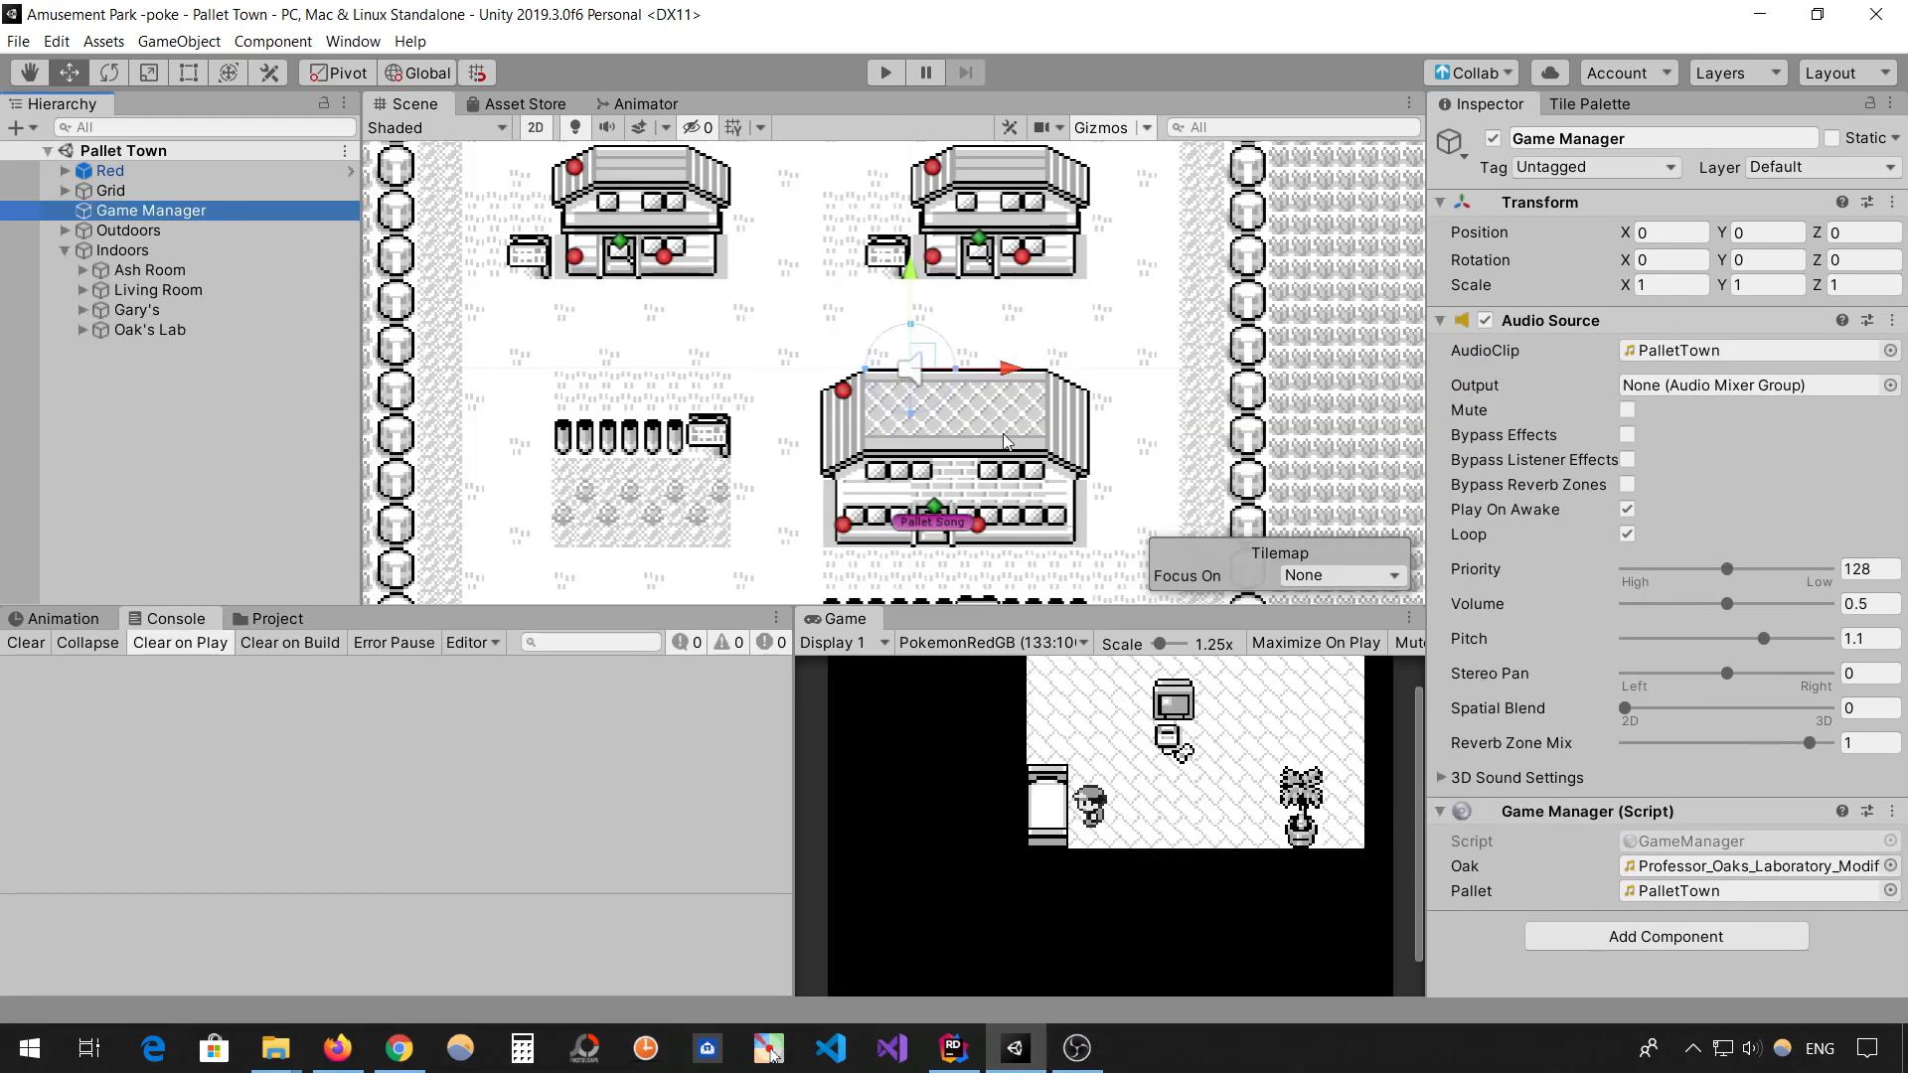
# - Review the PlayOak and PlayPallet functions in GameManager.cs and the song trigger markers in the Unity scene
pyautogui.moveTo(998, 446); pyautogui.dragTo(998, 375, button='middle')
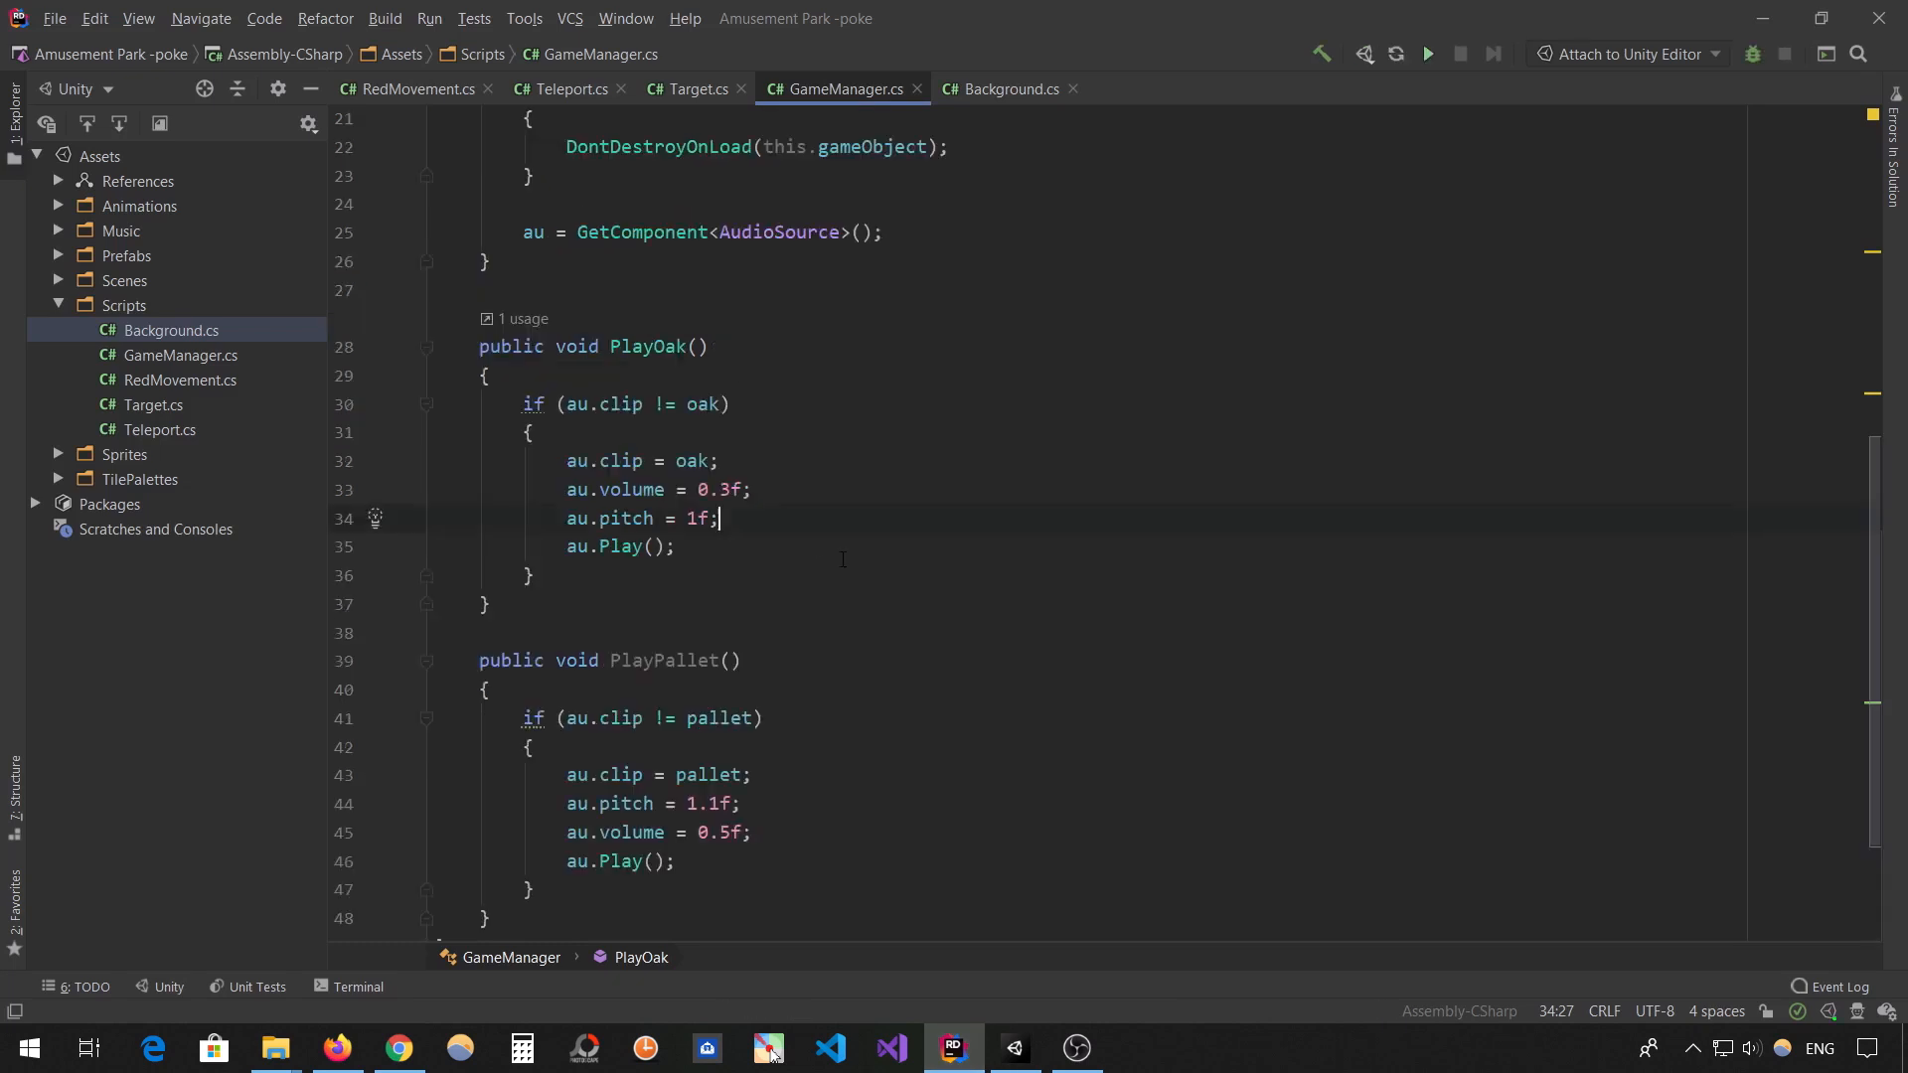
pyautogui.scroll(7, 994, 497)
pyautogui.scroll(-9, 994, 497)
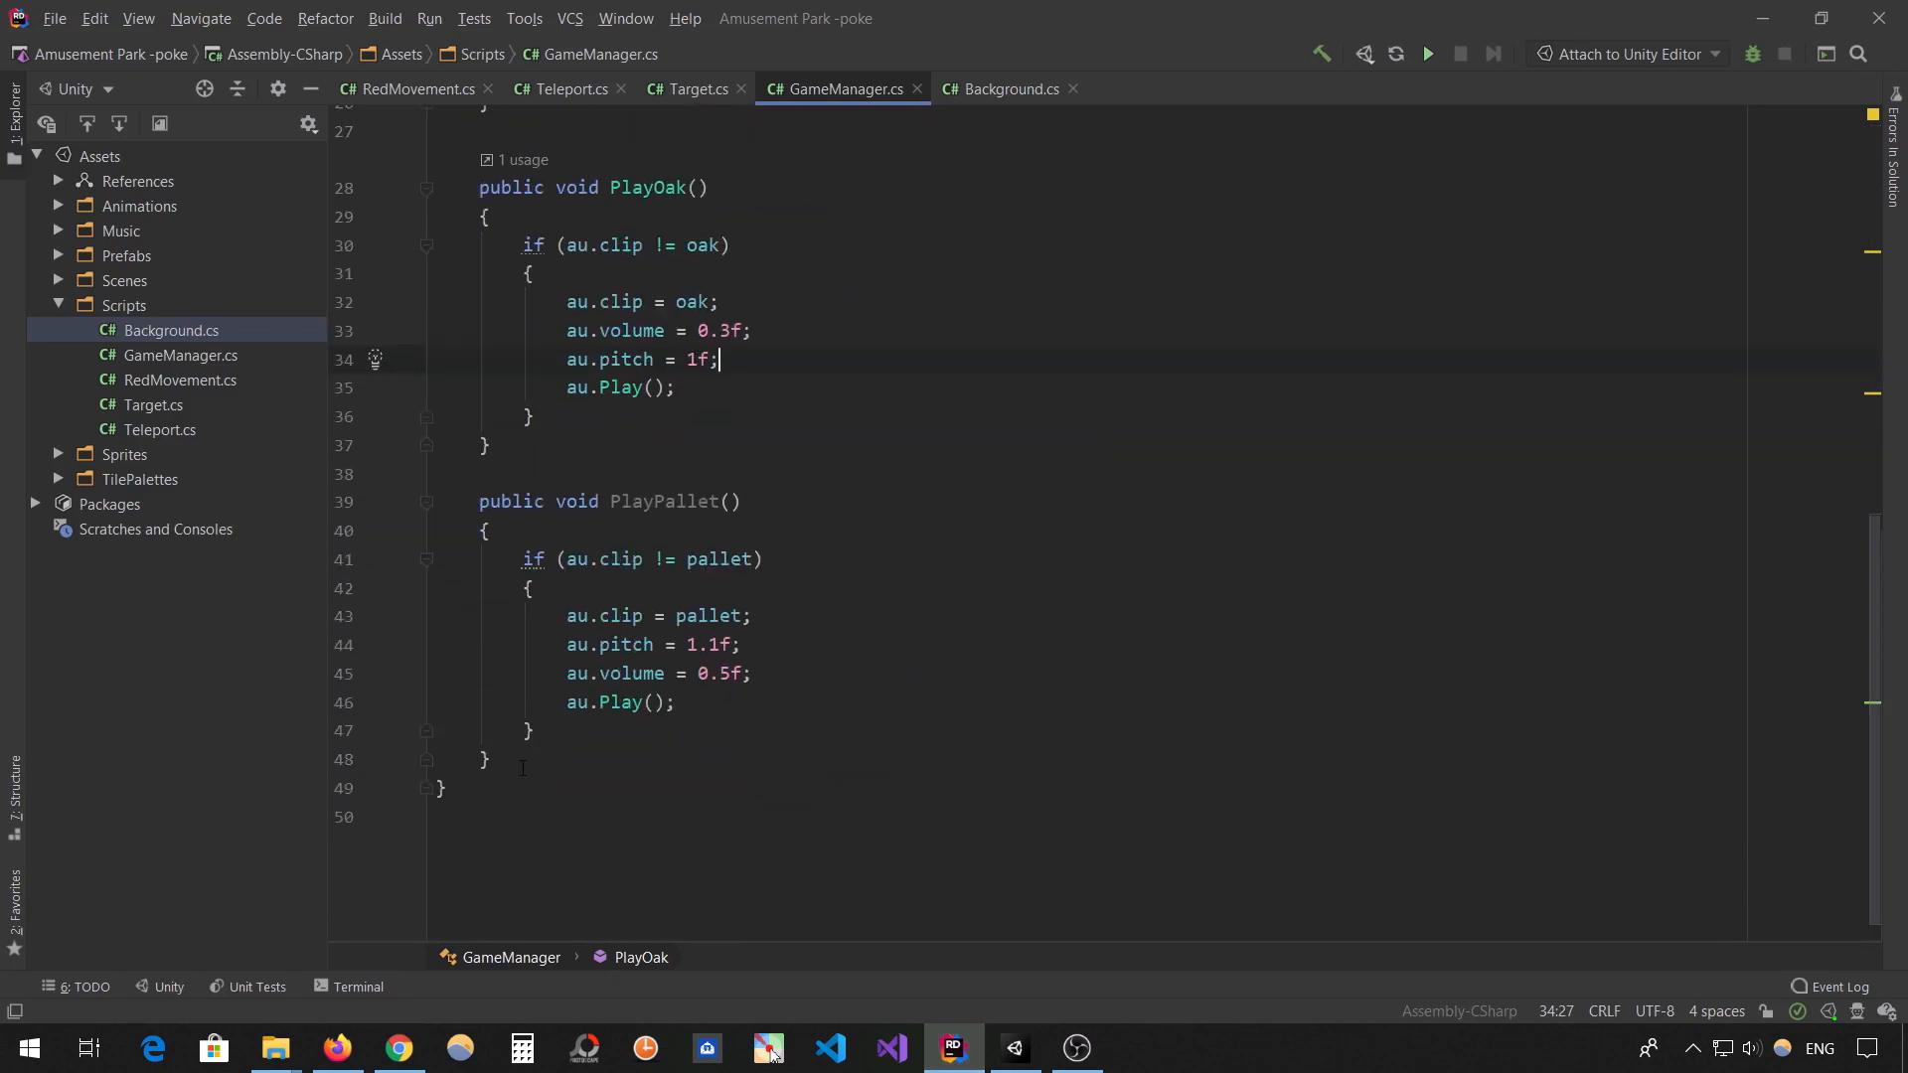
pyautogui.hotkey('alt', 'Tab')
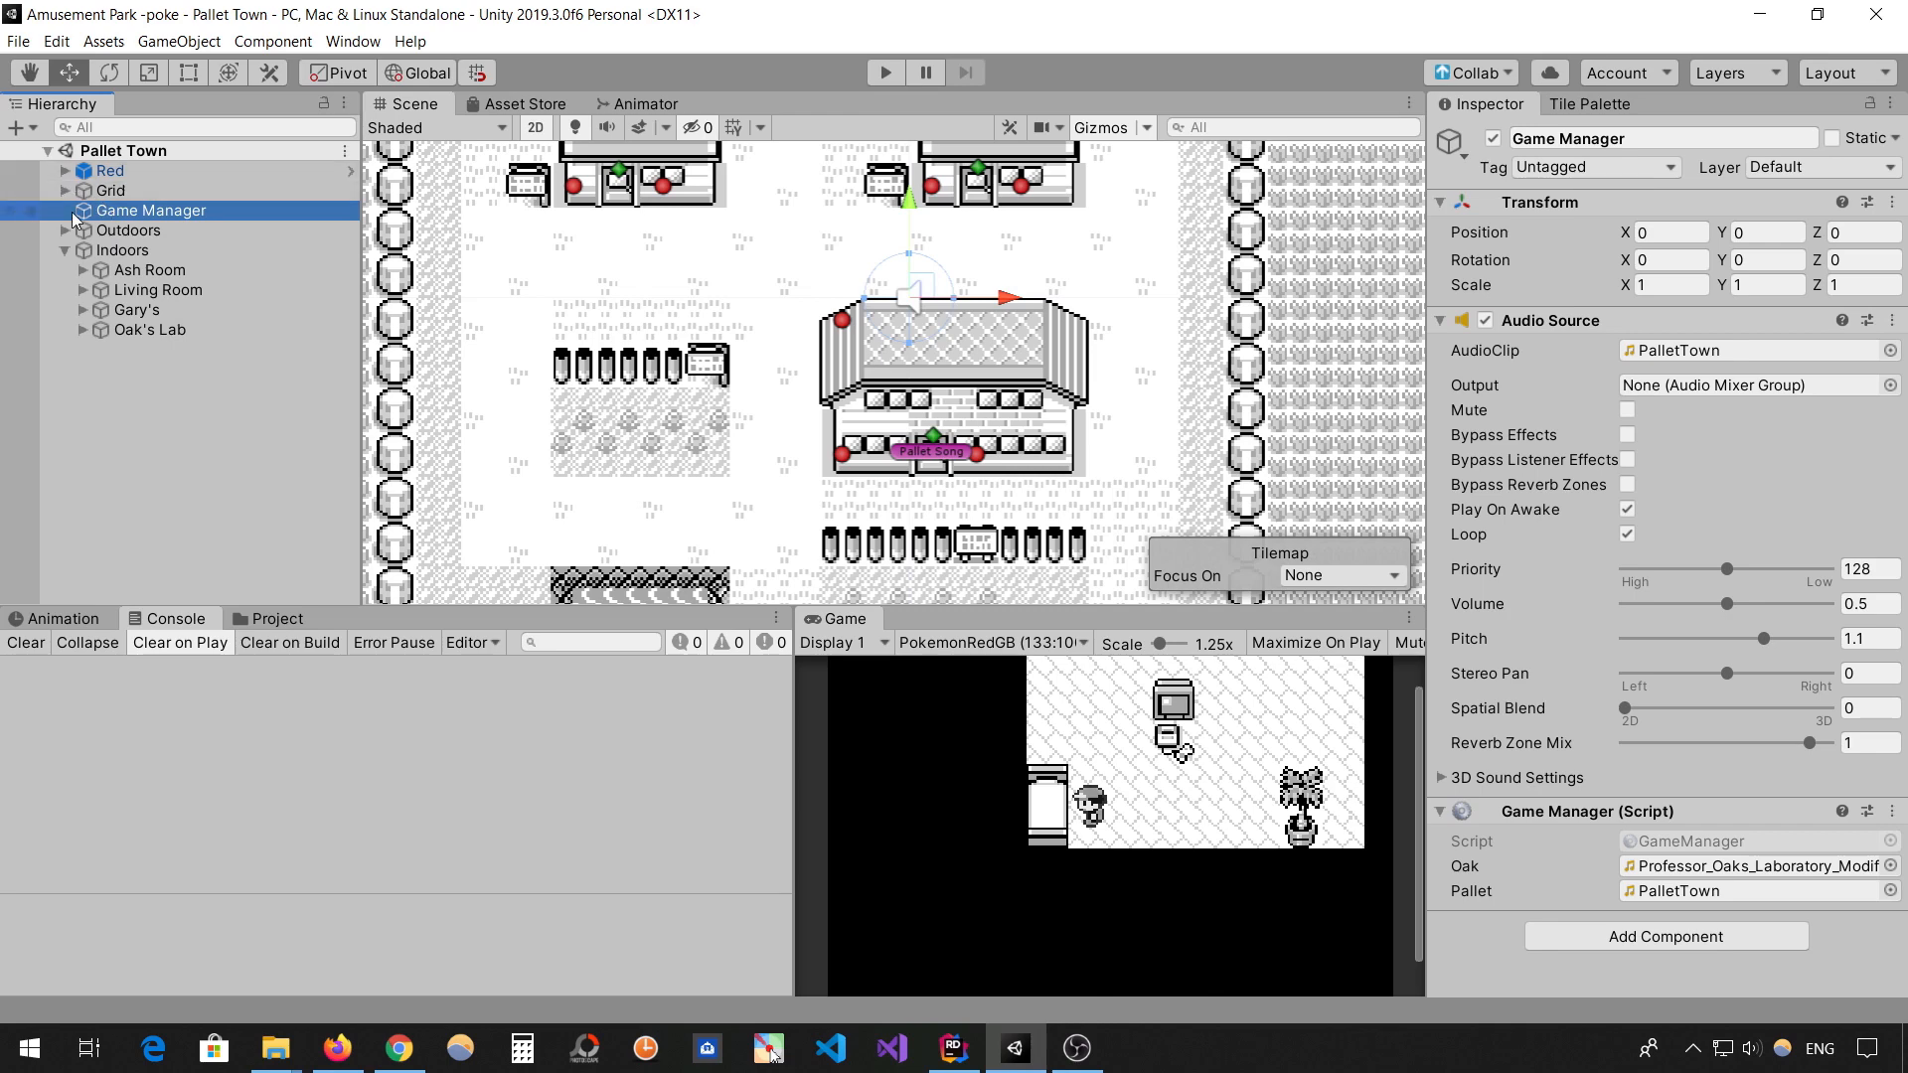
pyautogui.moveTo(572, 481); pyautogui.dragTo(510, 503, button='middle')
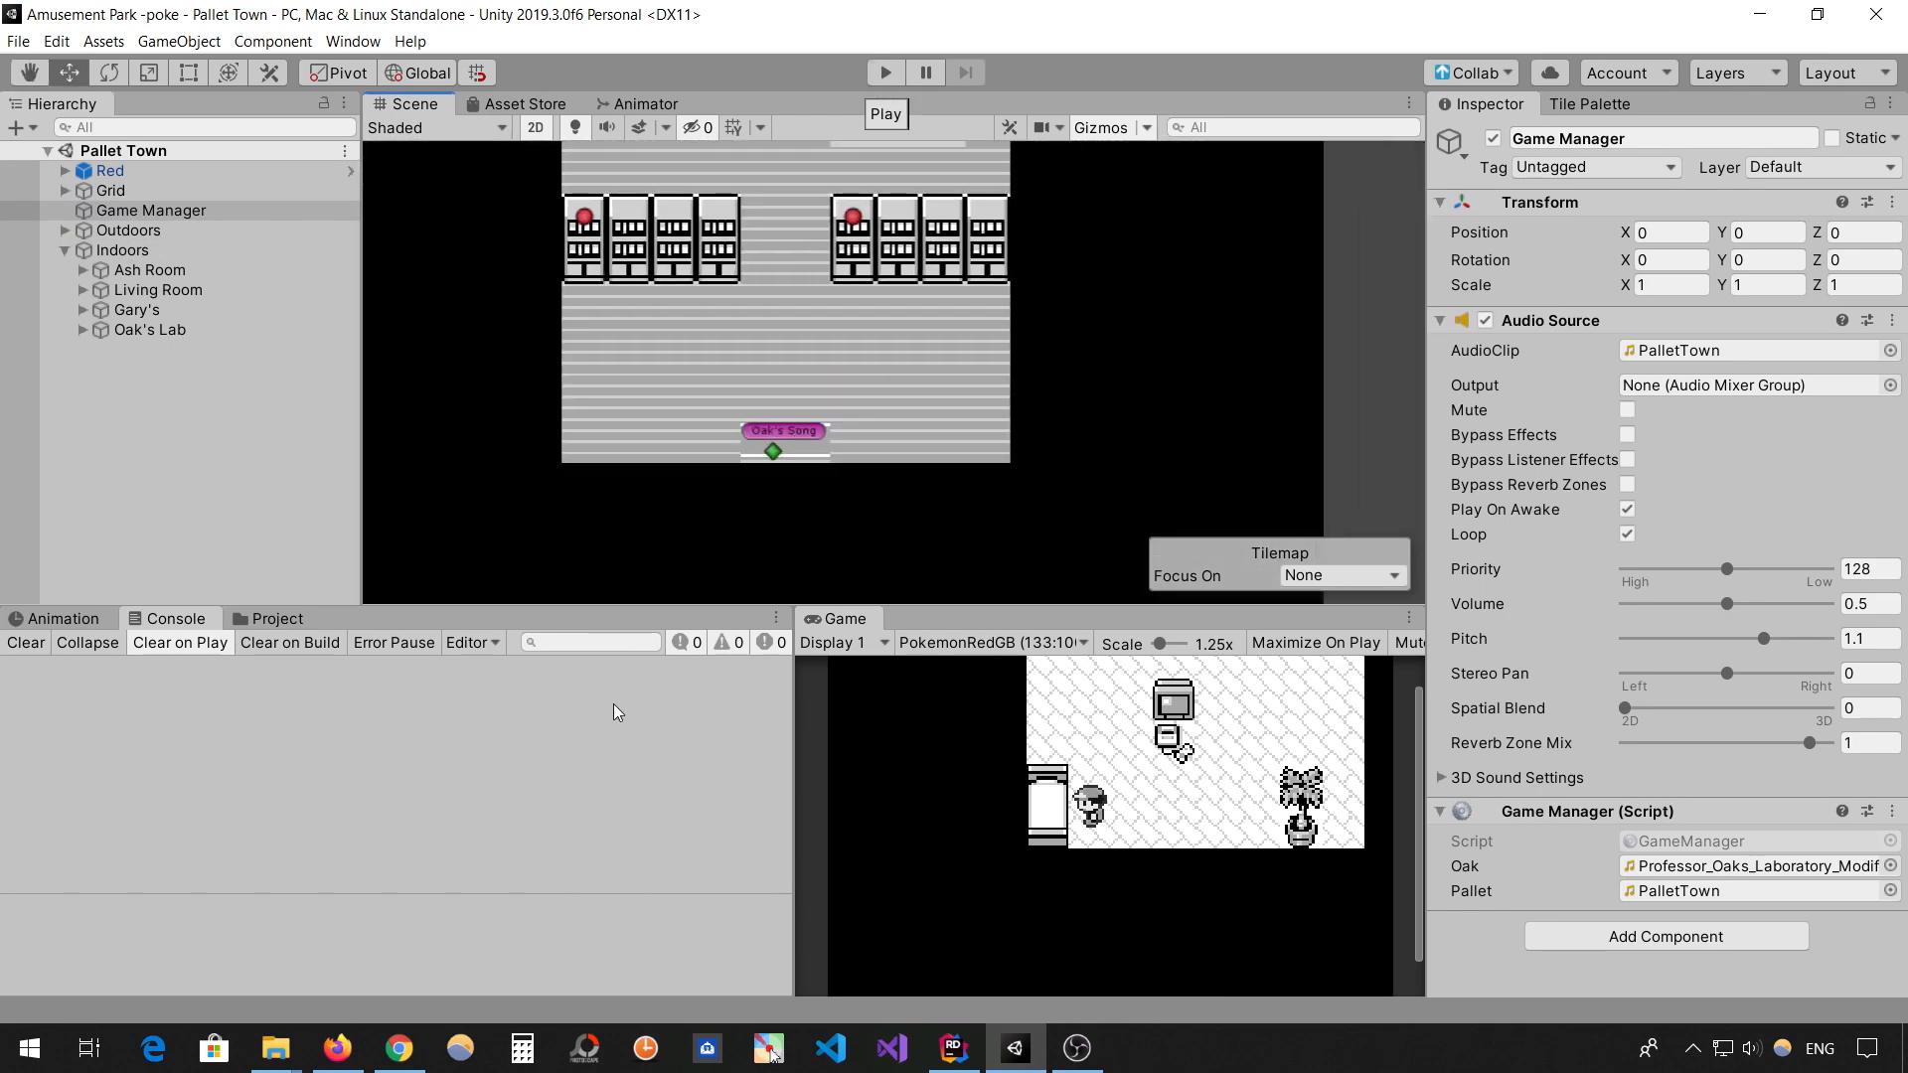
# - Look through the Outdoors and Indoors groups in the hierarchy, collapse them, and view the whole map
pyautogui.click(64, 249)
pyautogui.click(65, 230)
pyautogui.click(88, 289)
pyautogui.click(82, 289)
pyautogui.click(64, 309)
pyautogui.click(65, 309)
pyautogui.click(64, 230)
pyautogui.scroll(-5, 677, 368)
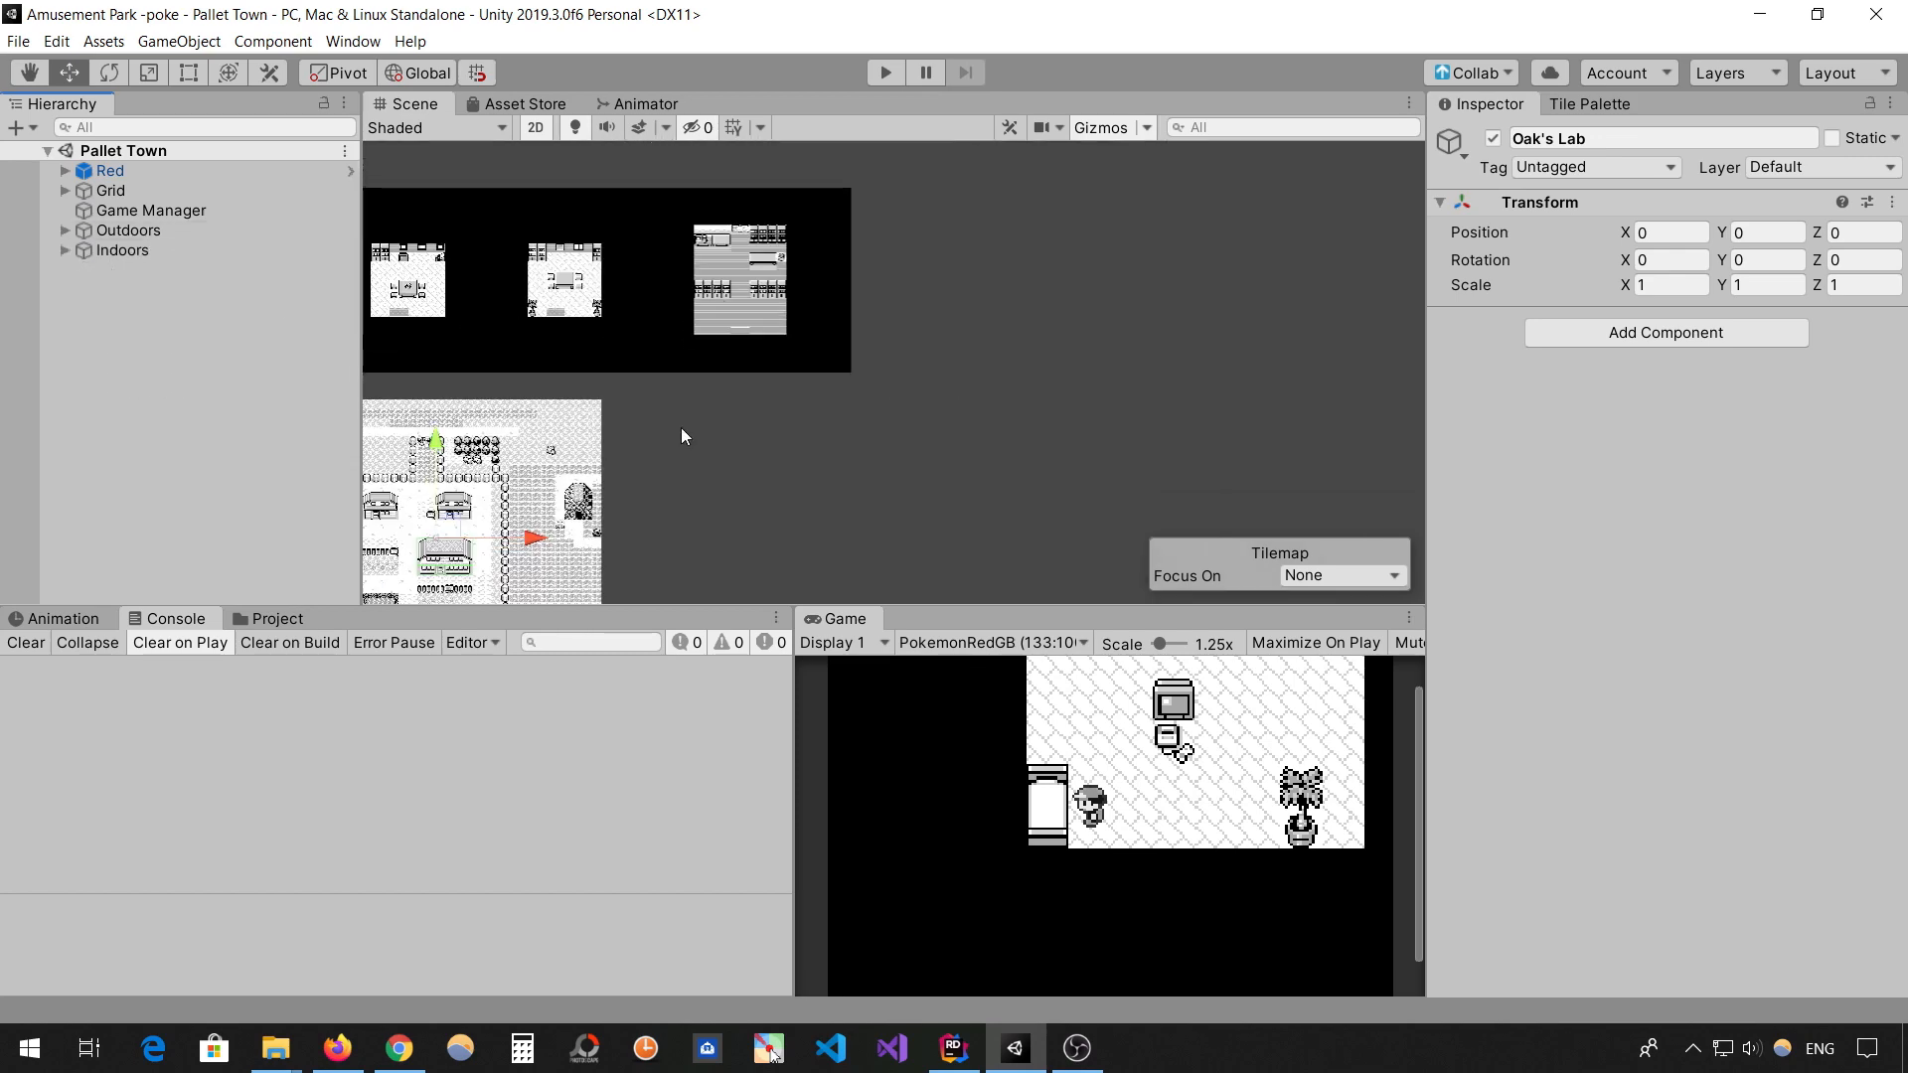
pyautogui.click(241, 409)
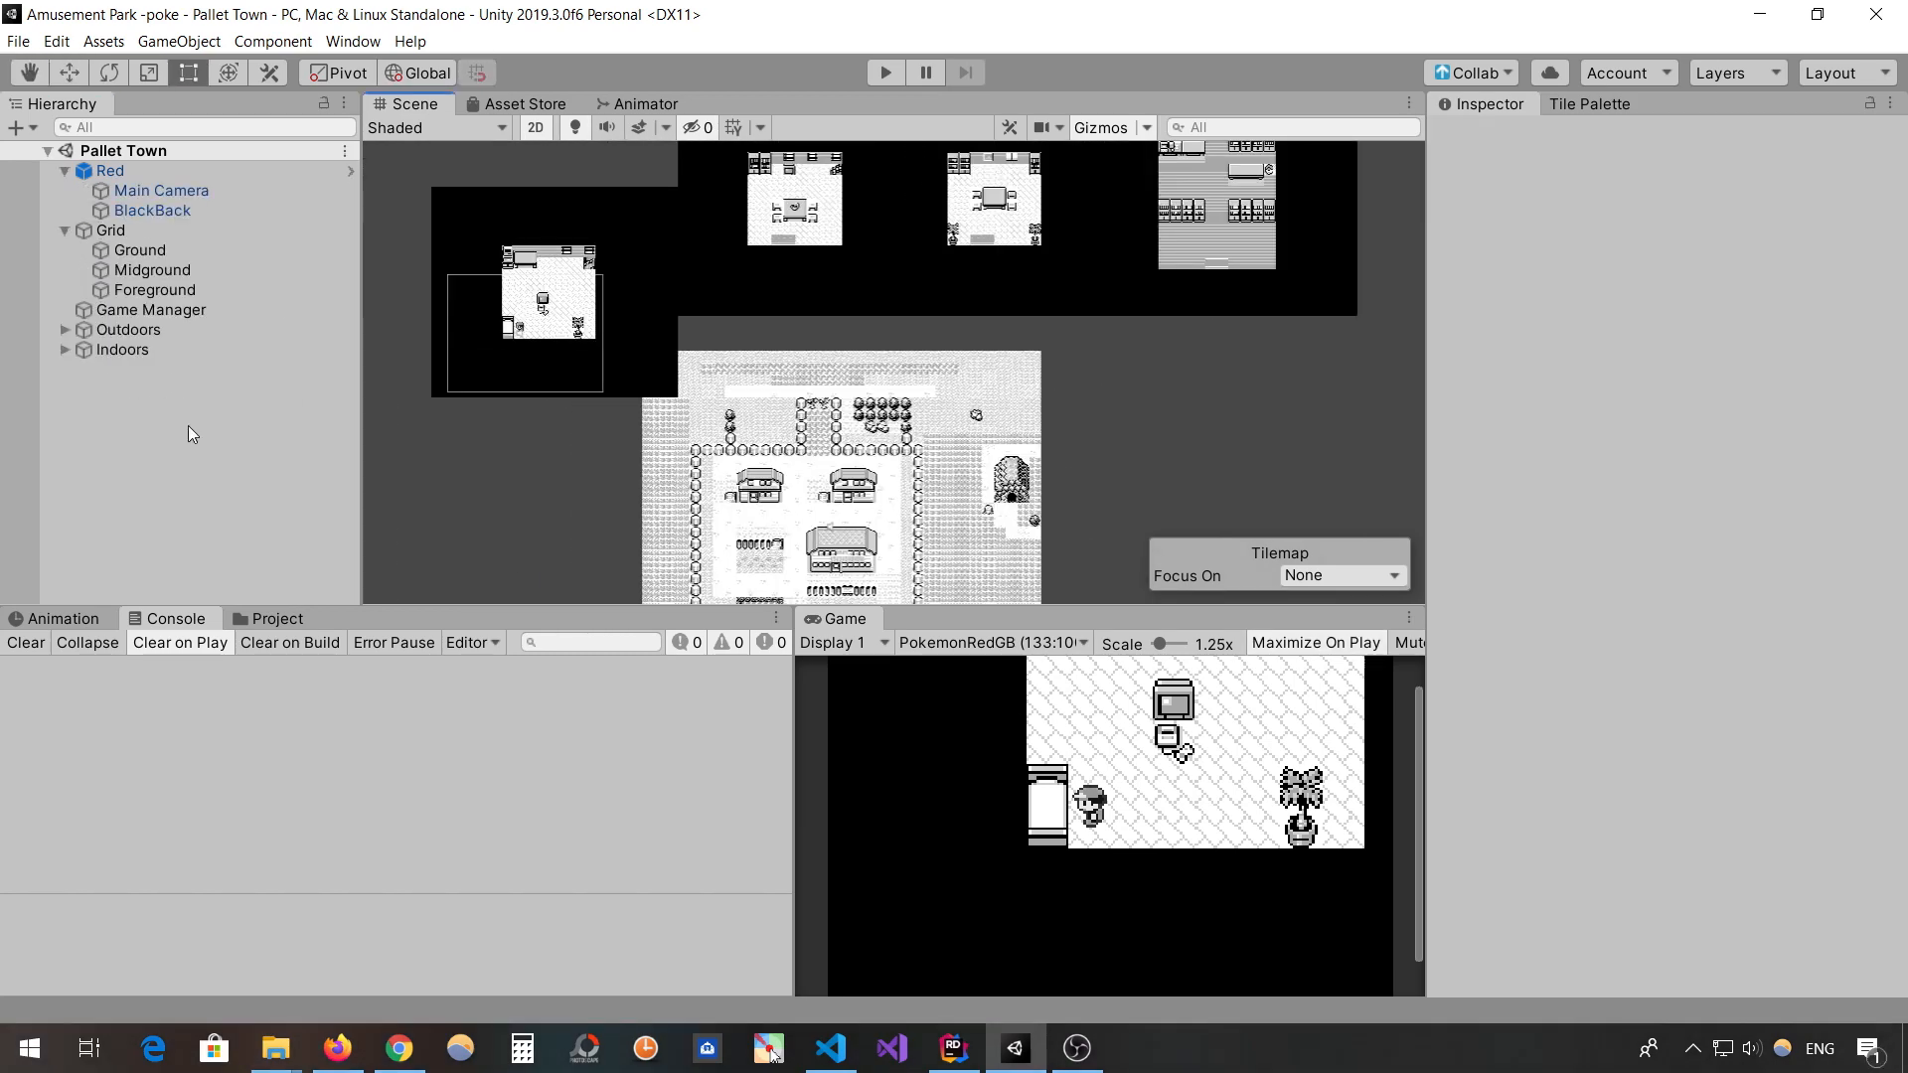
# - Open the Build Settings and set the Windows standalone architecture to x86_64
pyautogui.click(18, 40)
pyautogui.click(86, 256)
pyautogui.click(1073, 563)
pyautogui.click(1028, 613)
# - Enter a version number beginning with 0. in the Player settings, review the other options, and close the settings
pyautogui.click(485, 871)
pyautogui.click(1085, 295)
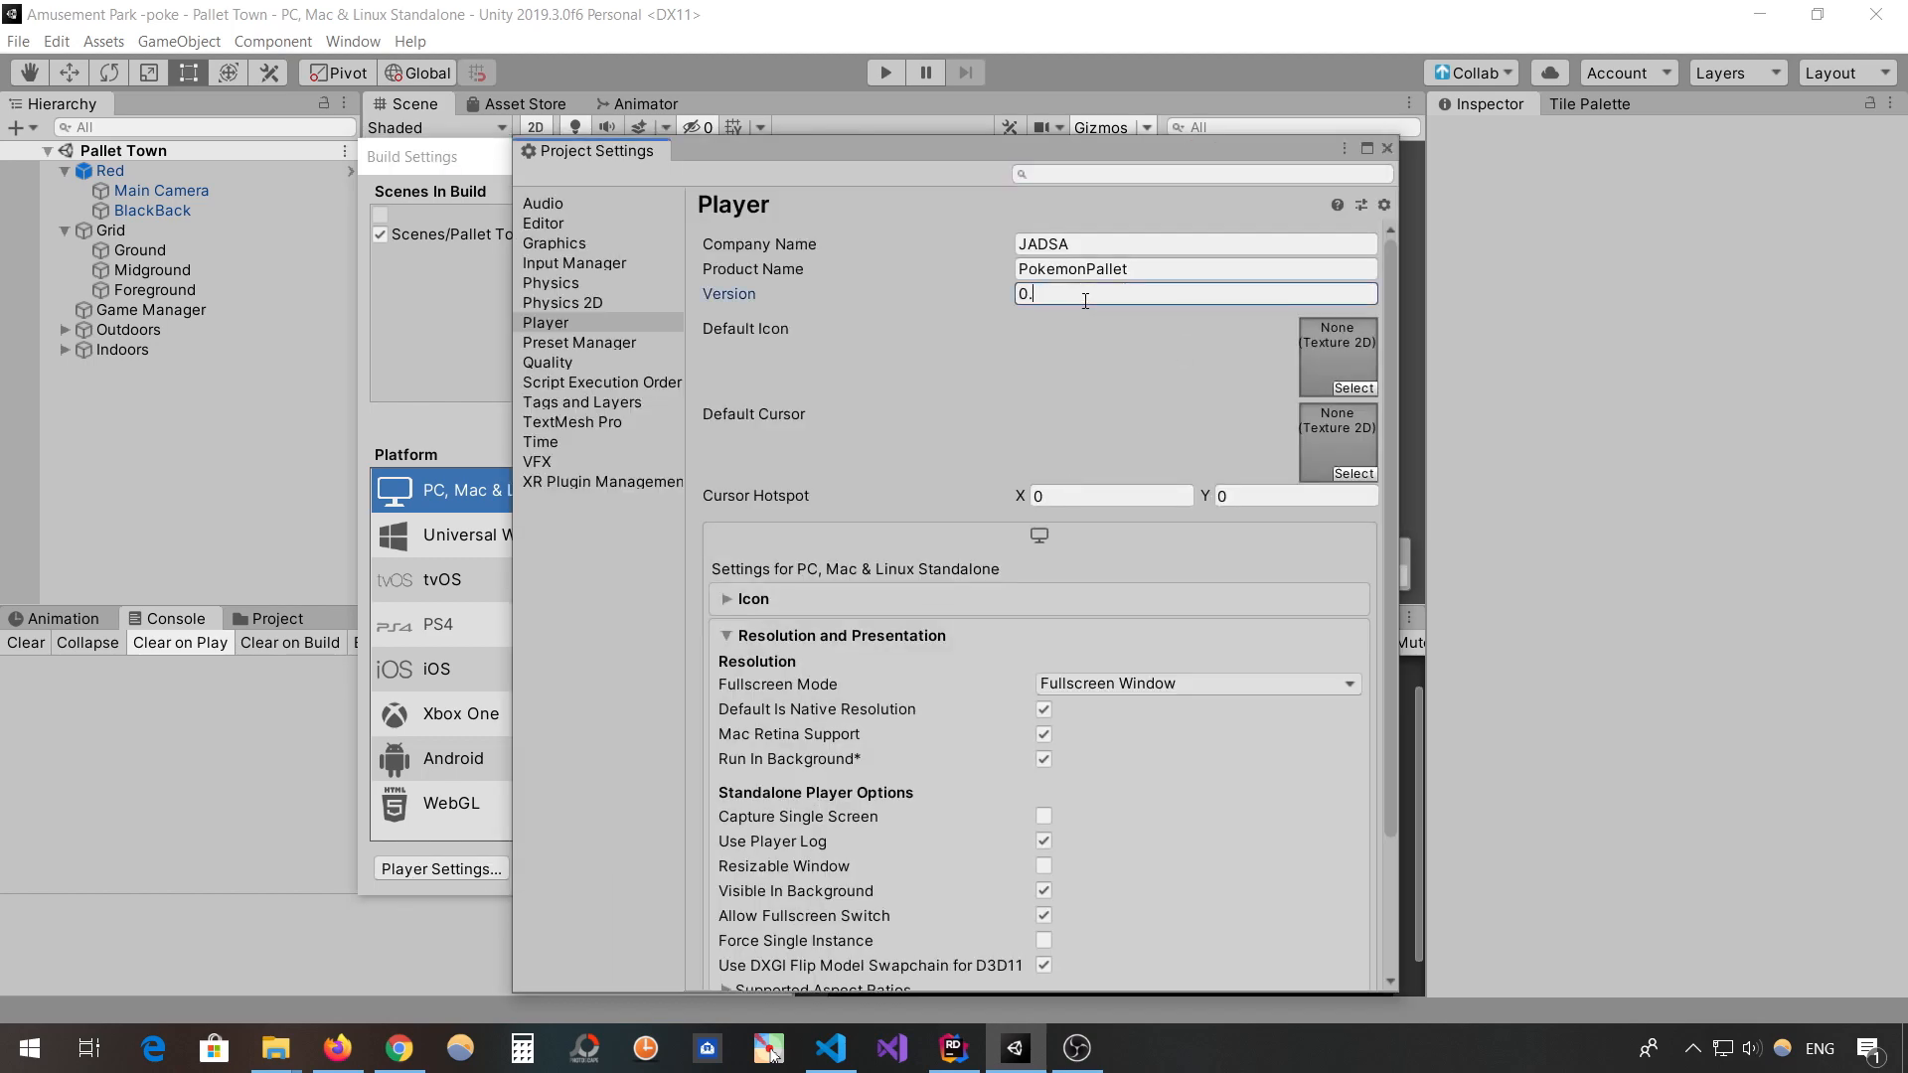
pyautogui.scroll(-3, 1085, 300)
pyautogui.scroll(3, 1065, 502)
pyautogui.click(1391, 155)
# - Build the game into the Builds folder and launch PokemonPallet.exe
pyautogui.click(942, 867)
pyautogui.click(1133, 785)
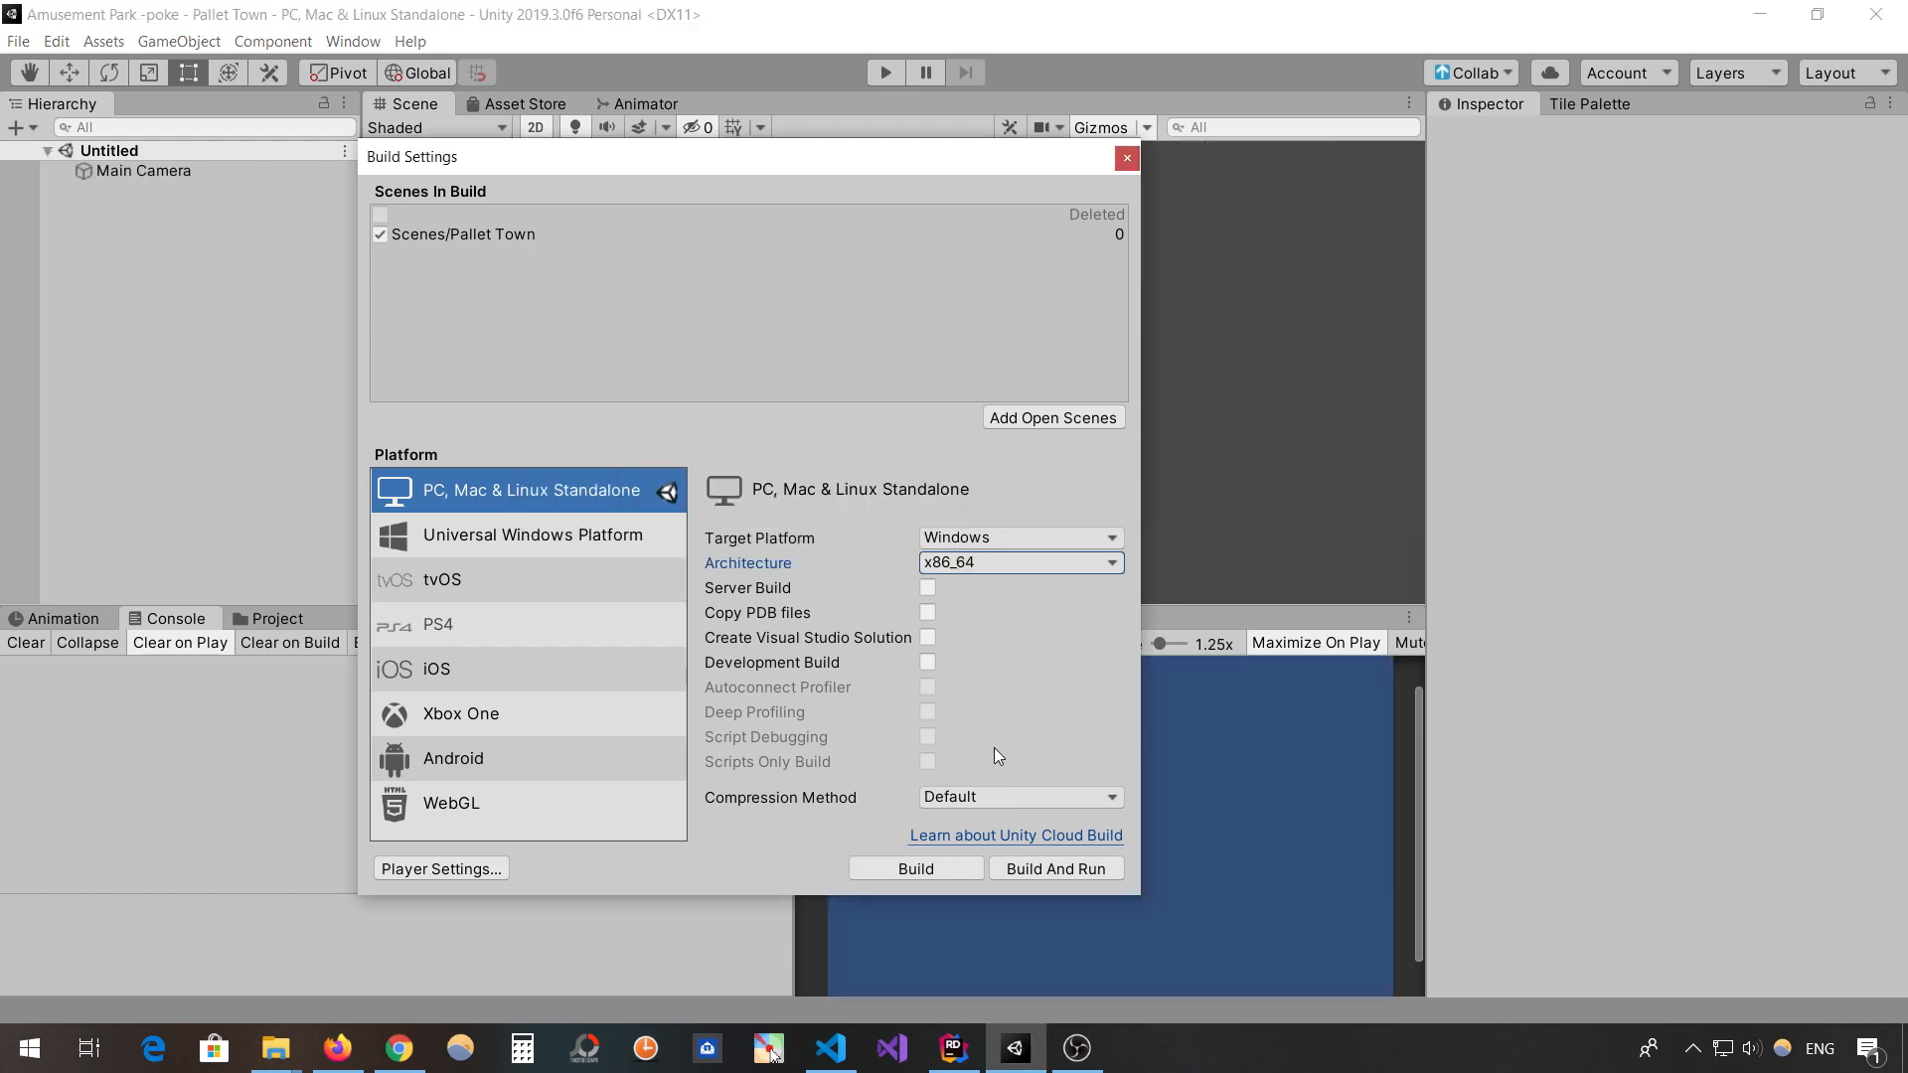
pyautogui.click(785, 252)
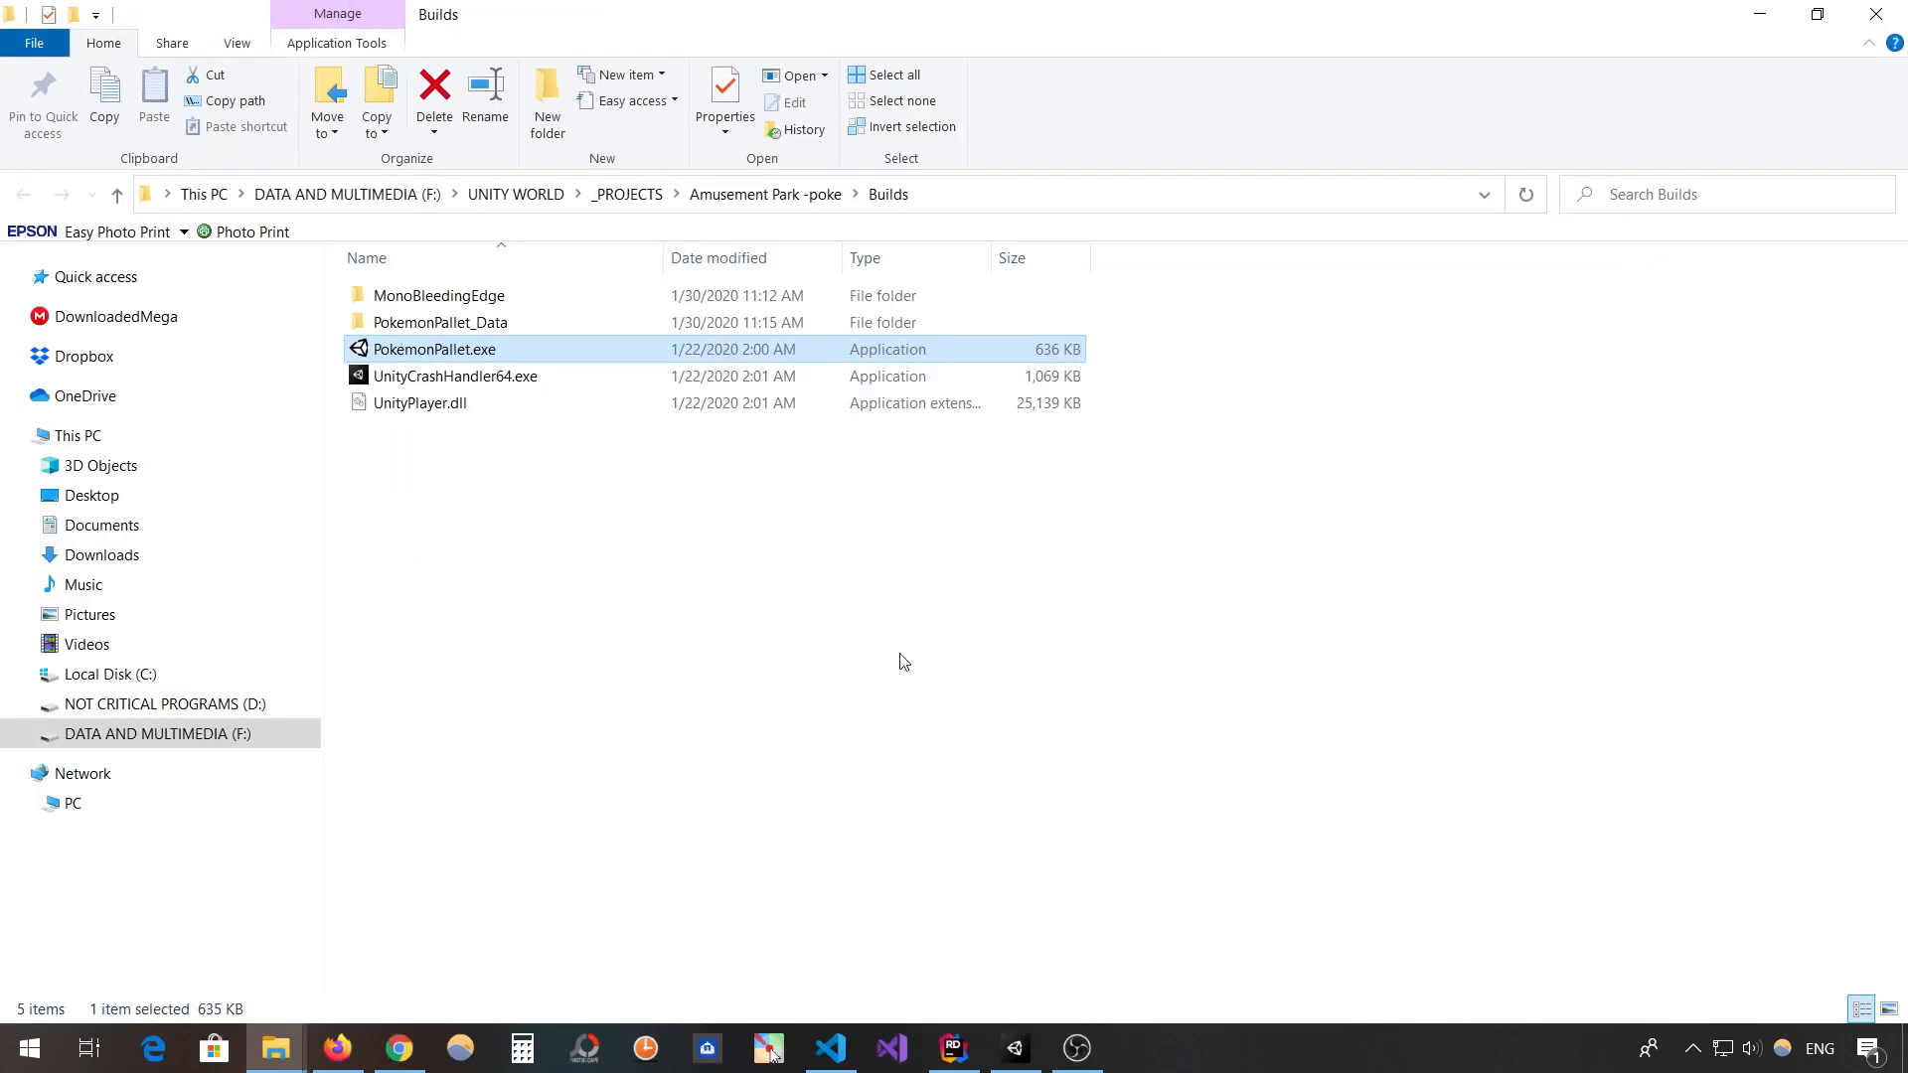
pyautogui.click(891, 704)
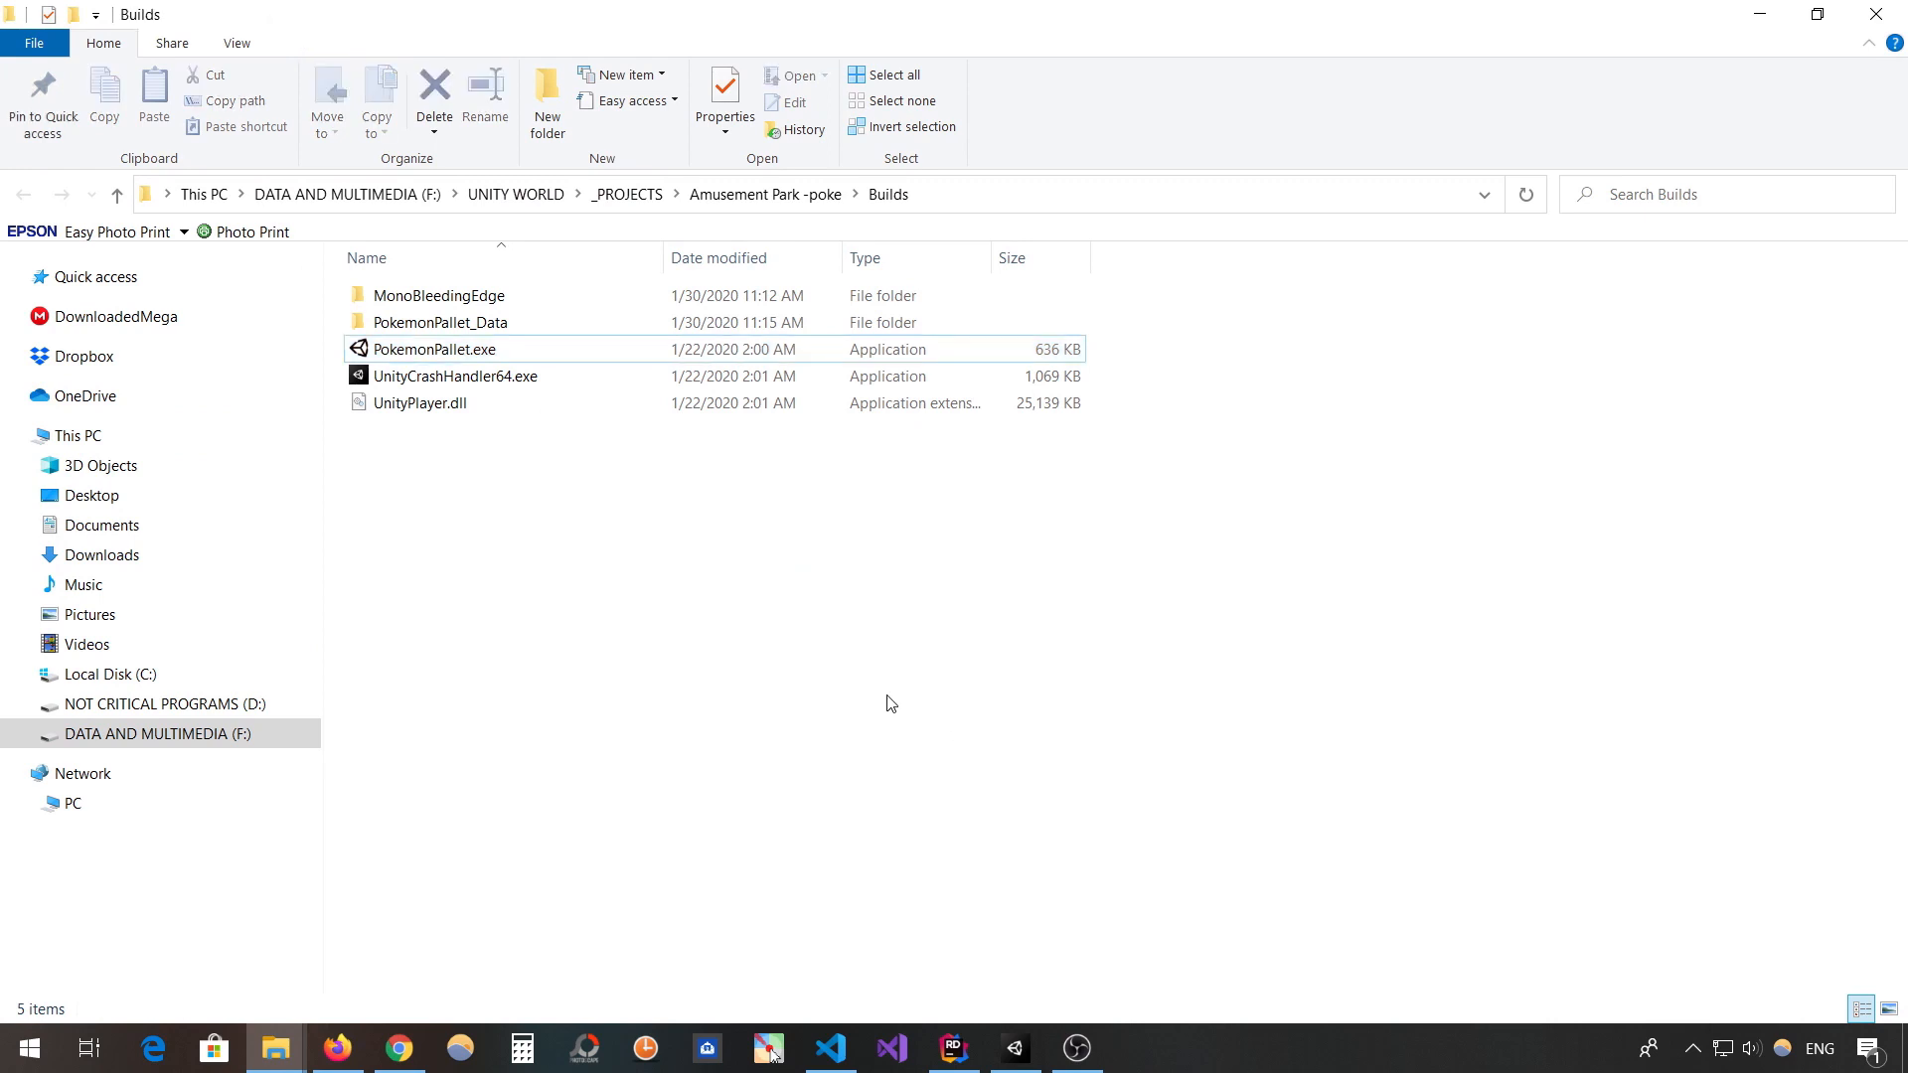
pyautogui.doubleClick(471, 350)
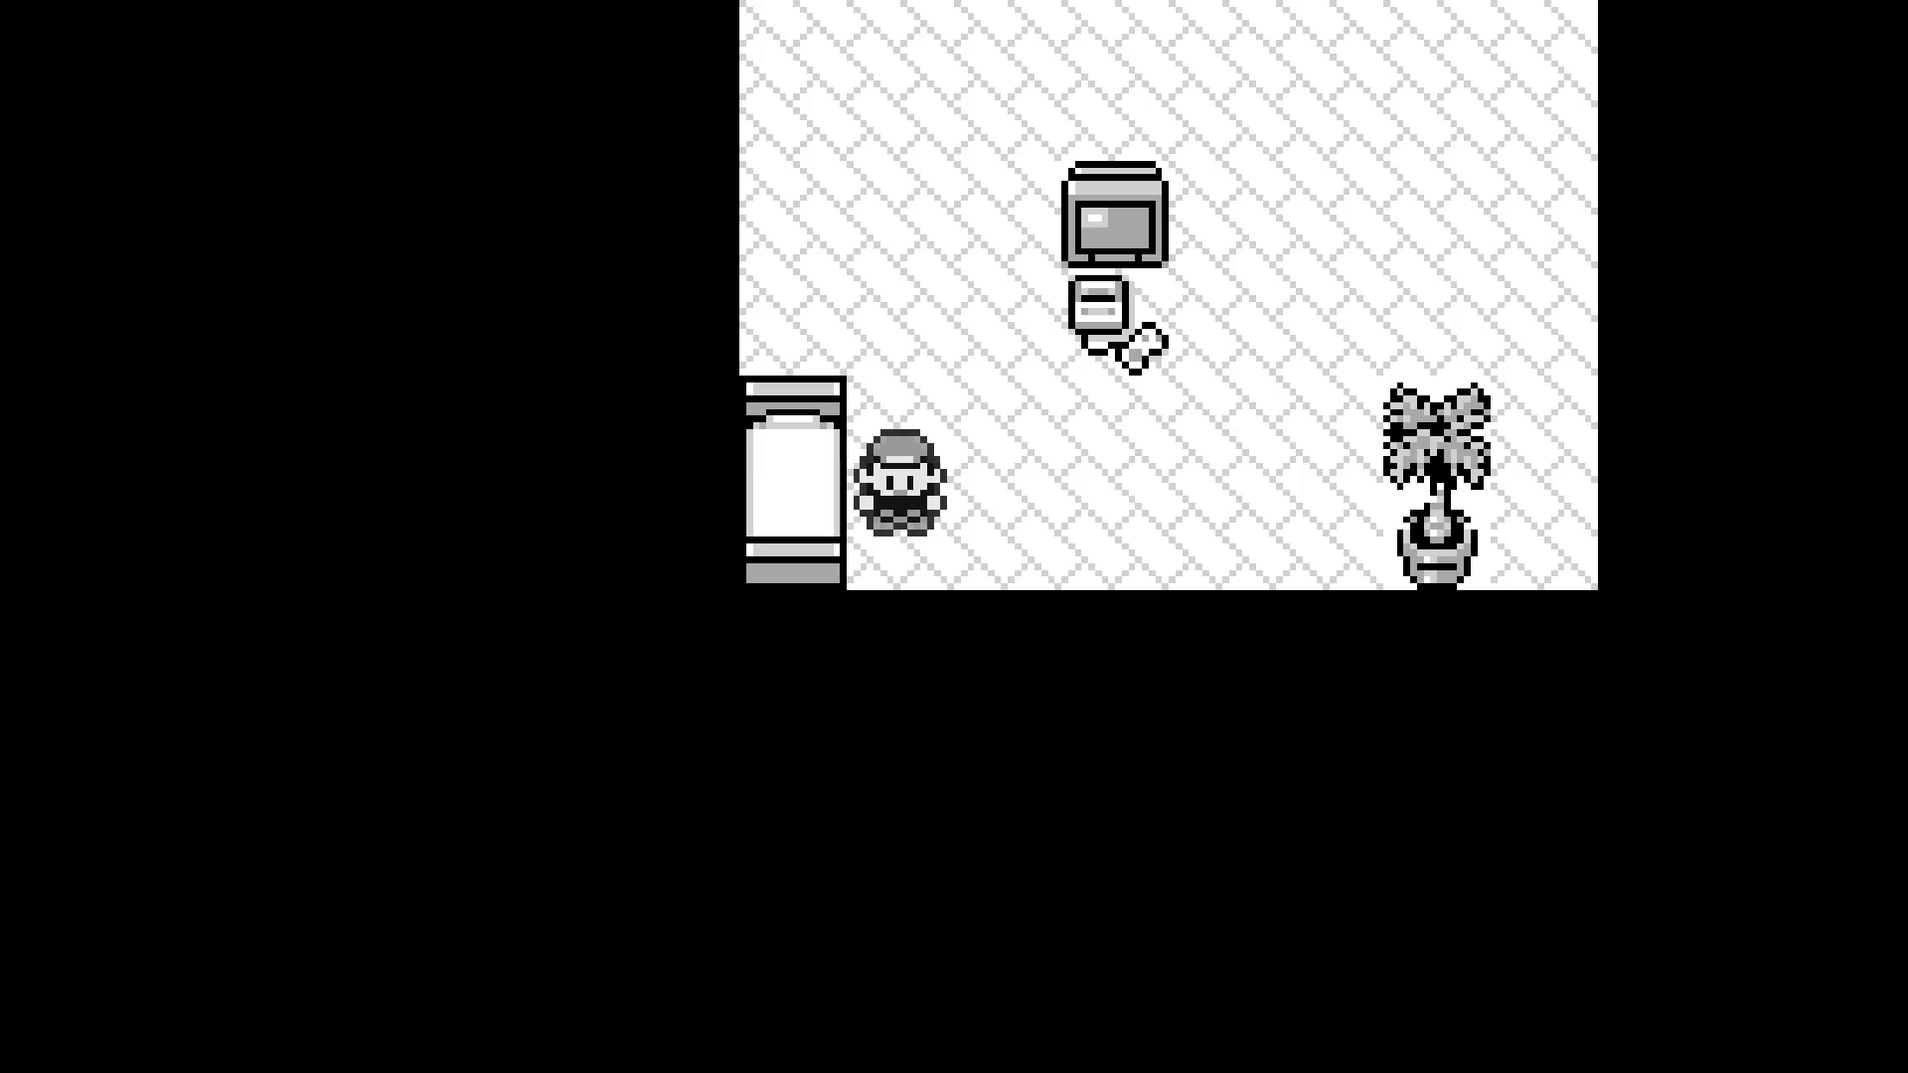
# - Play-test the build by walking Red around the bedroom furniture and down the stairs
pyautogui.press('Right')
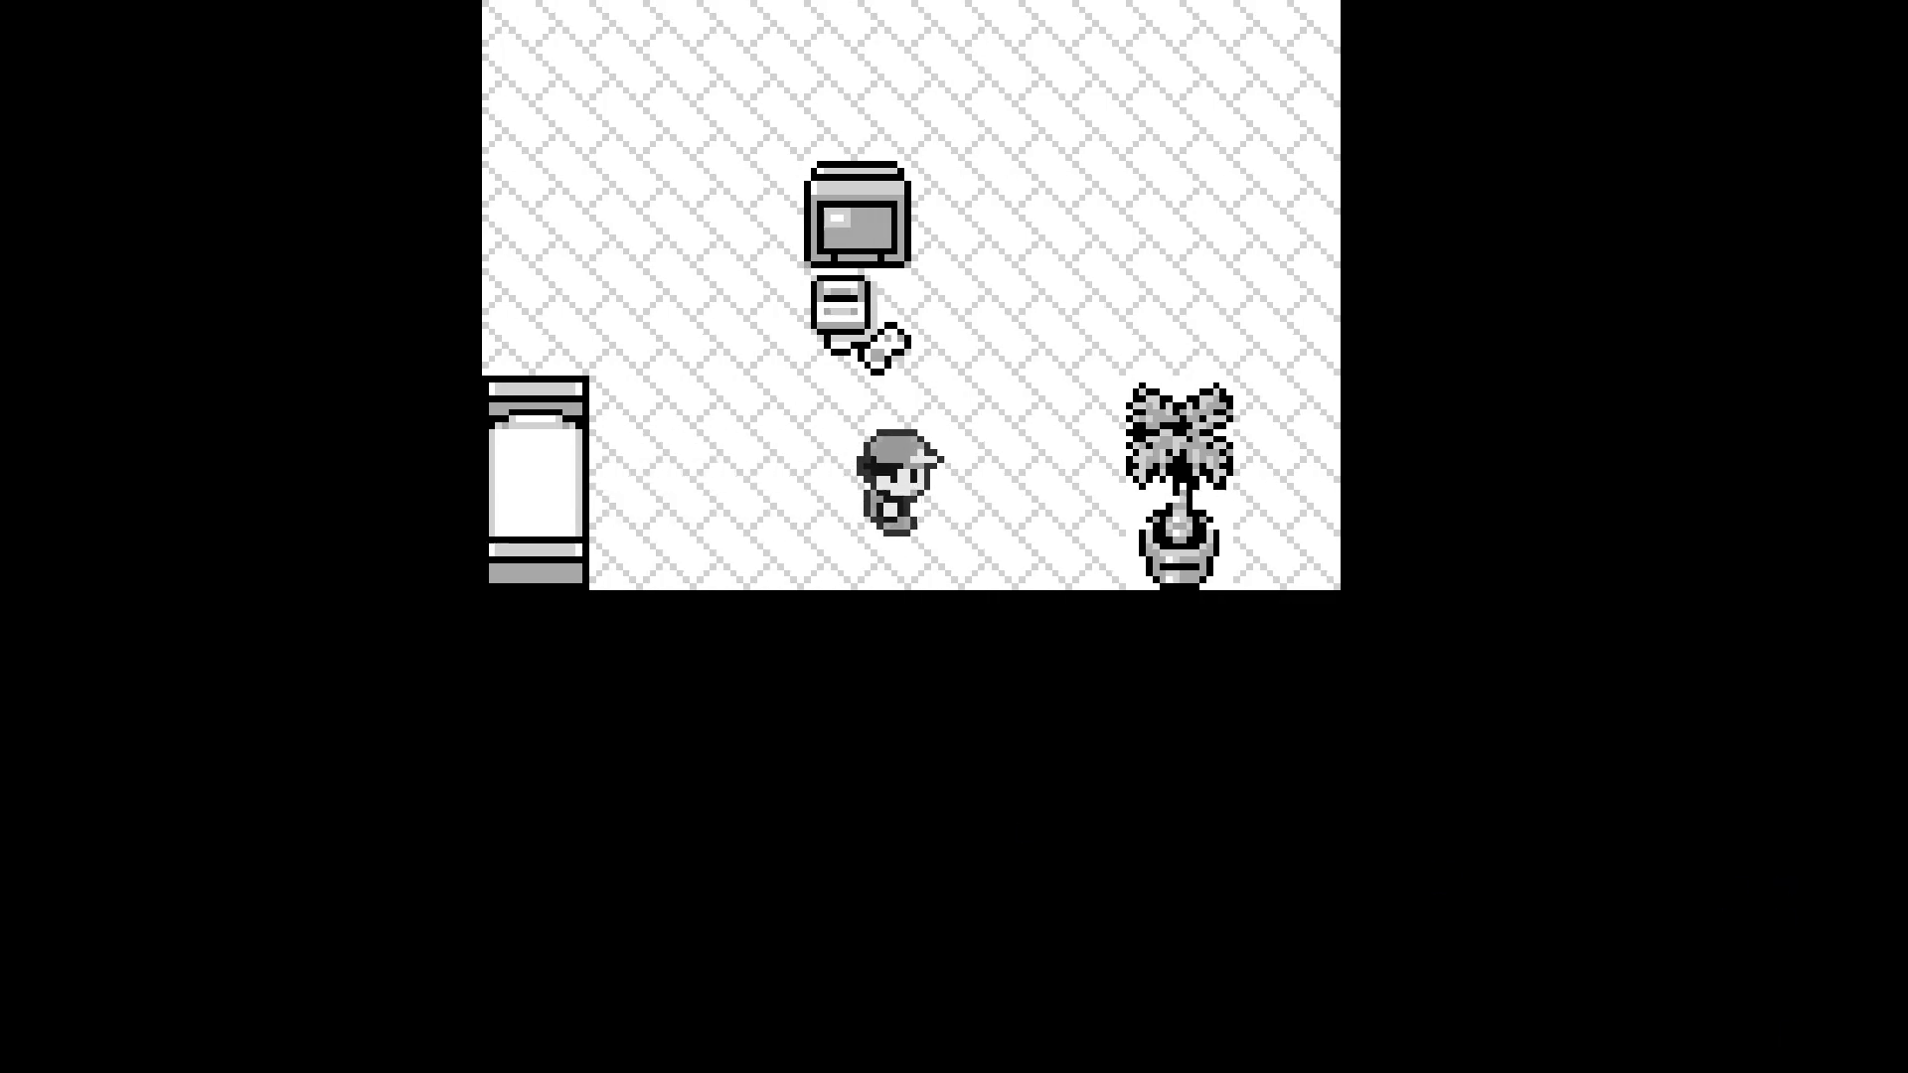
pyautogui.press('Left')
pyautogui.press('Up')
pyautogui.press('Up')
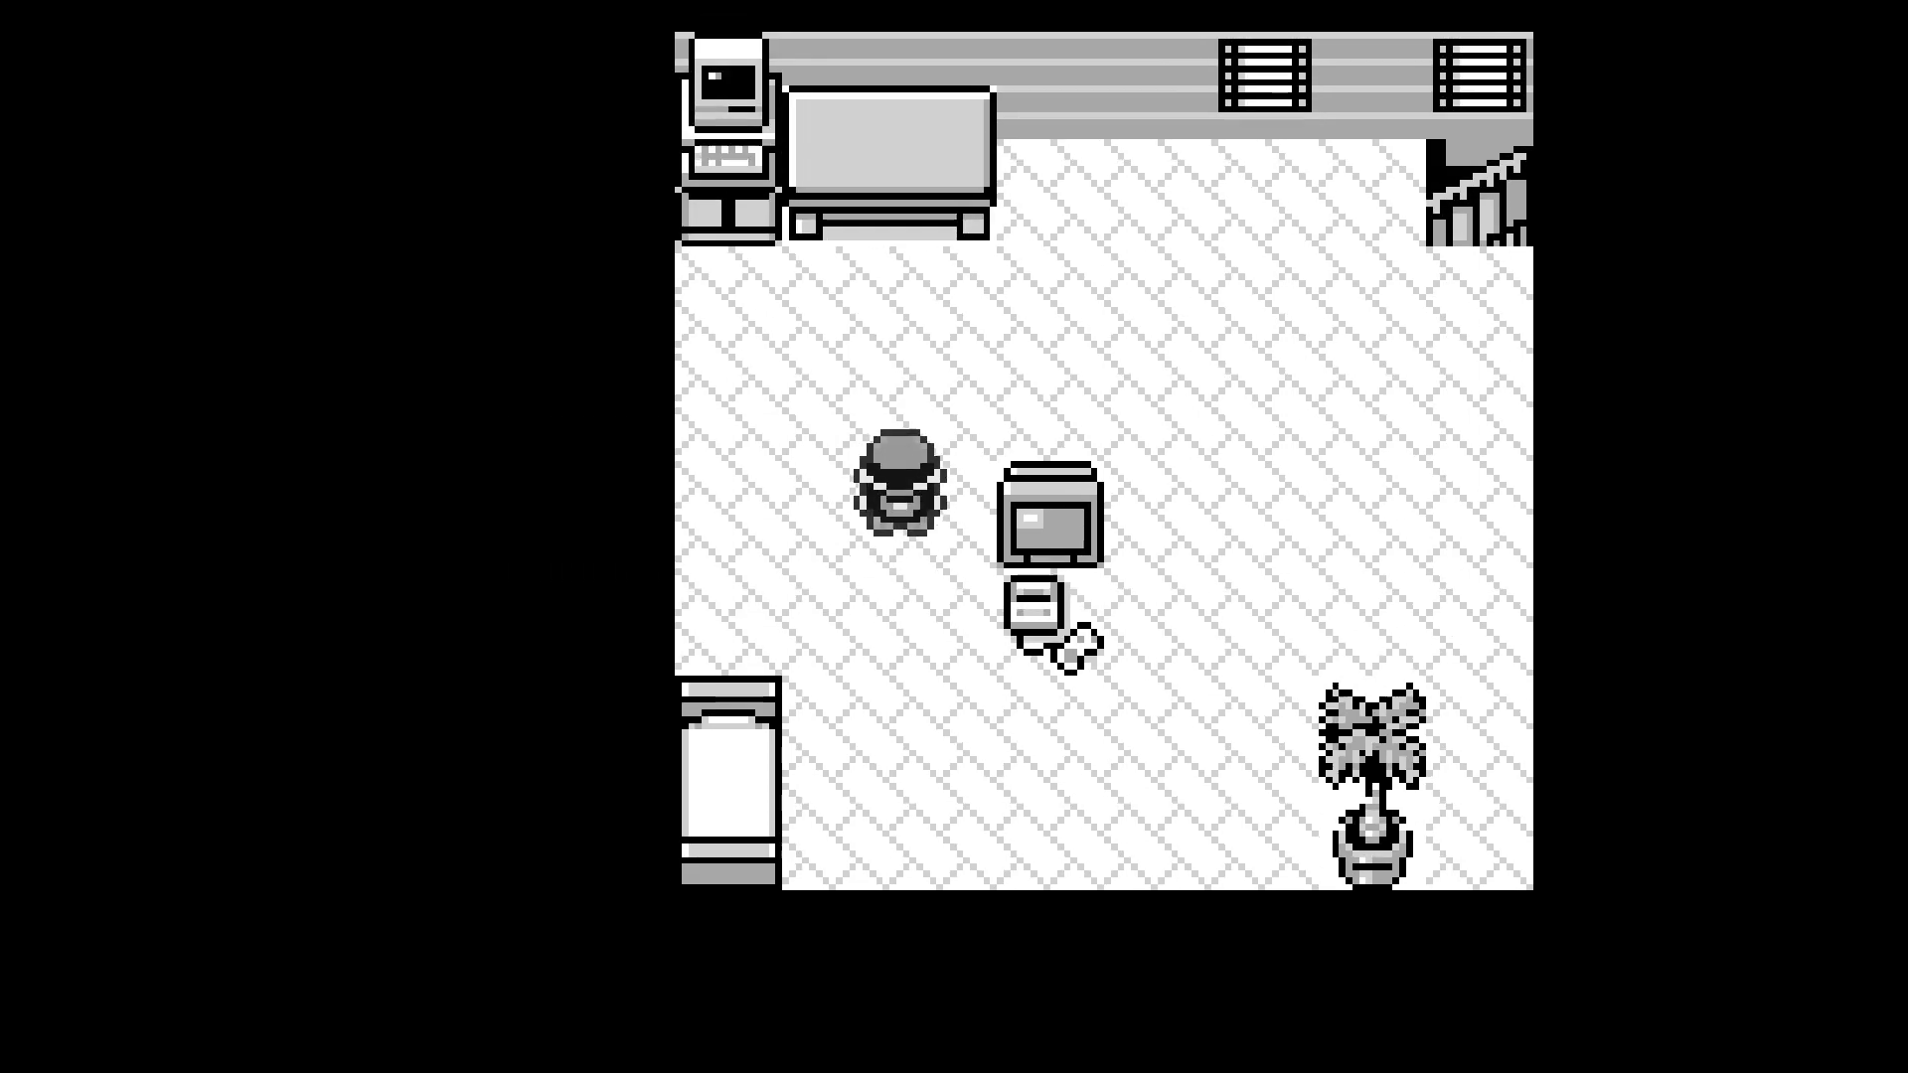
pyautogui.press('Left')
pyautogui.press('Right')
pyautogui.press('Up')
pyautogui.press('Right')
pyautogui.press('Down')
pyautogui.press('Right')
pyautogui.press('Right')
pyautogui.press('Up')
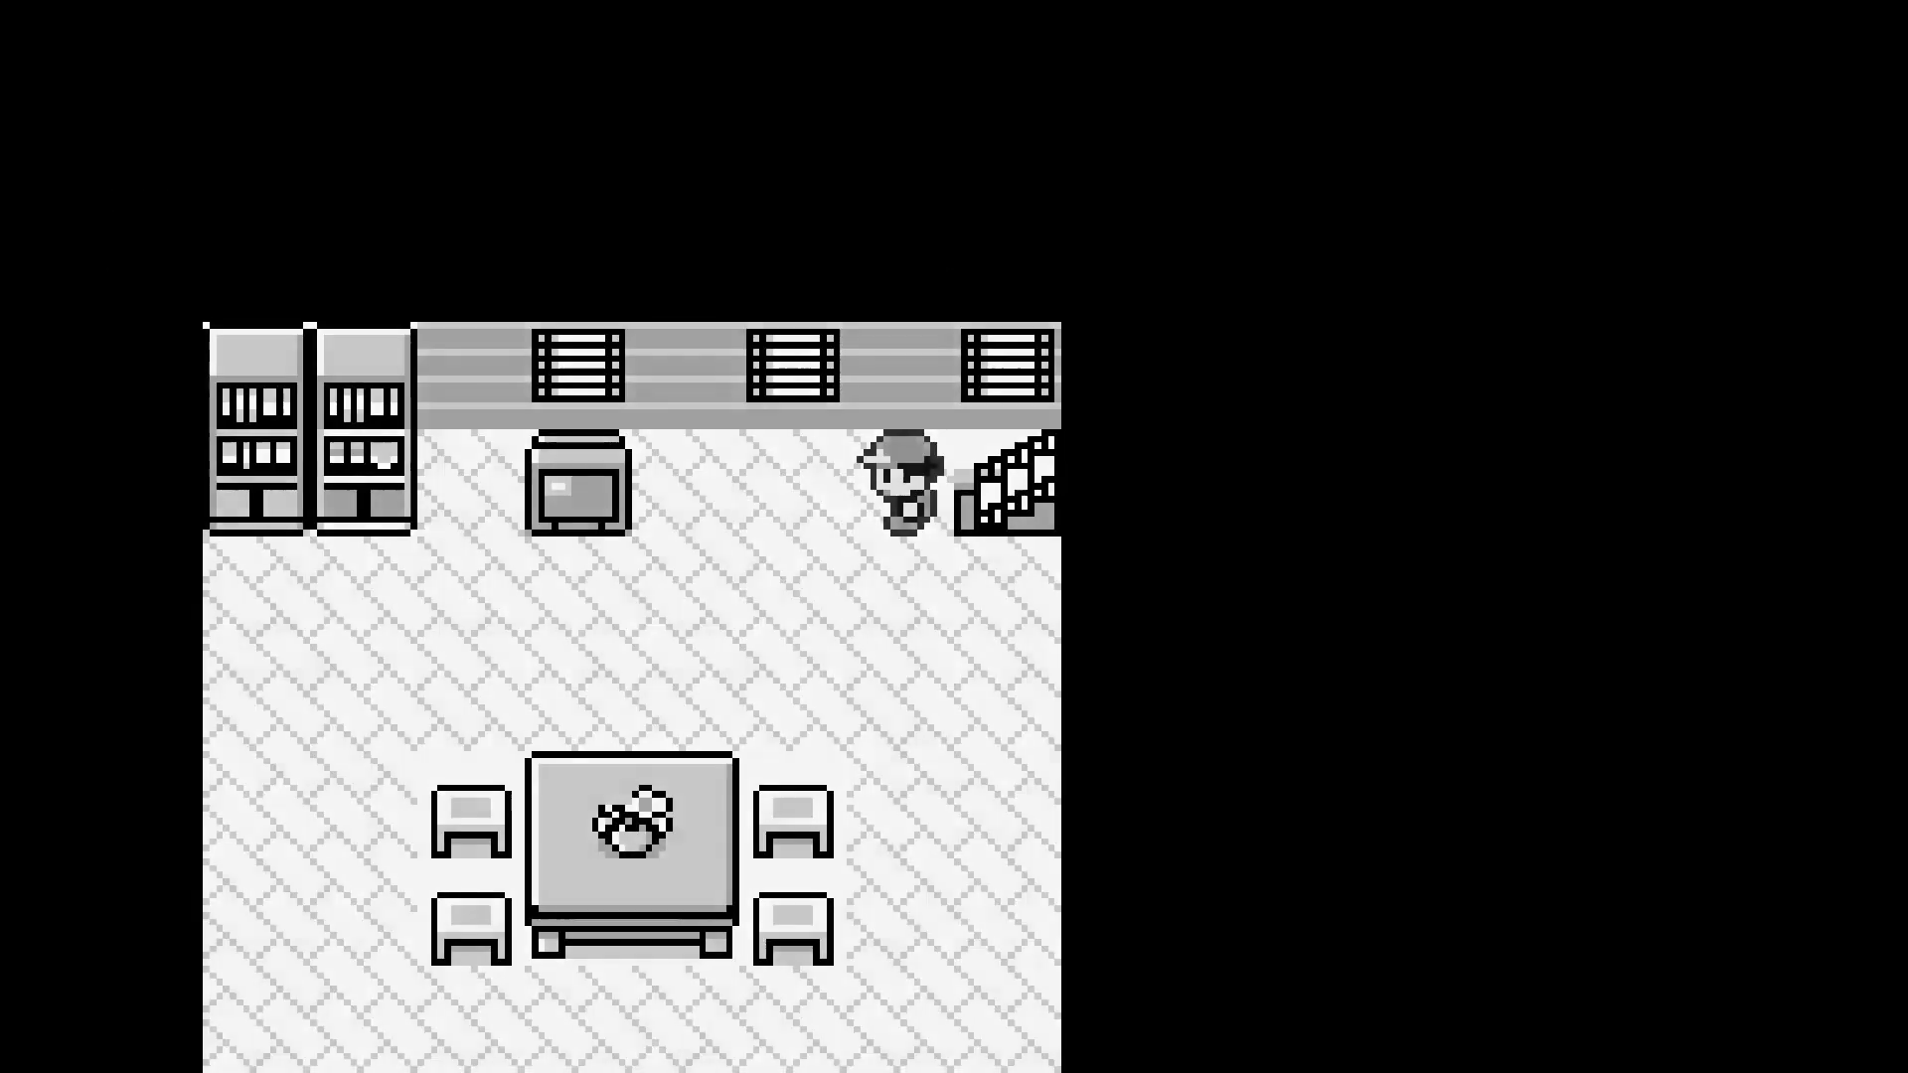
# - Walk Red past the living room bookshelves and table and out through the doormat teleporter
pyautogui.press('Left')
pyautogui.press('Down')
pyautogui.press('Left')
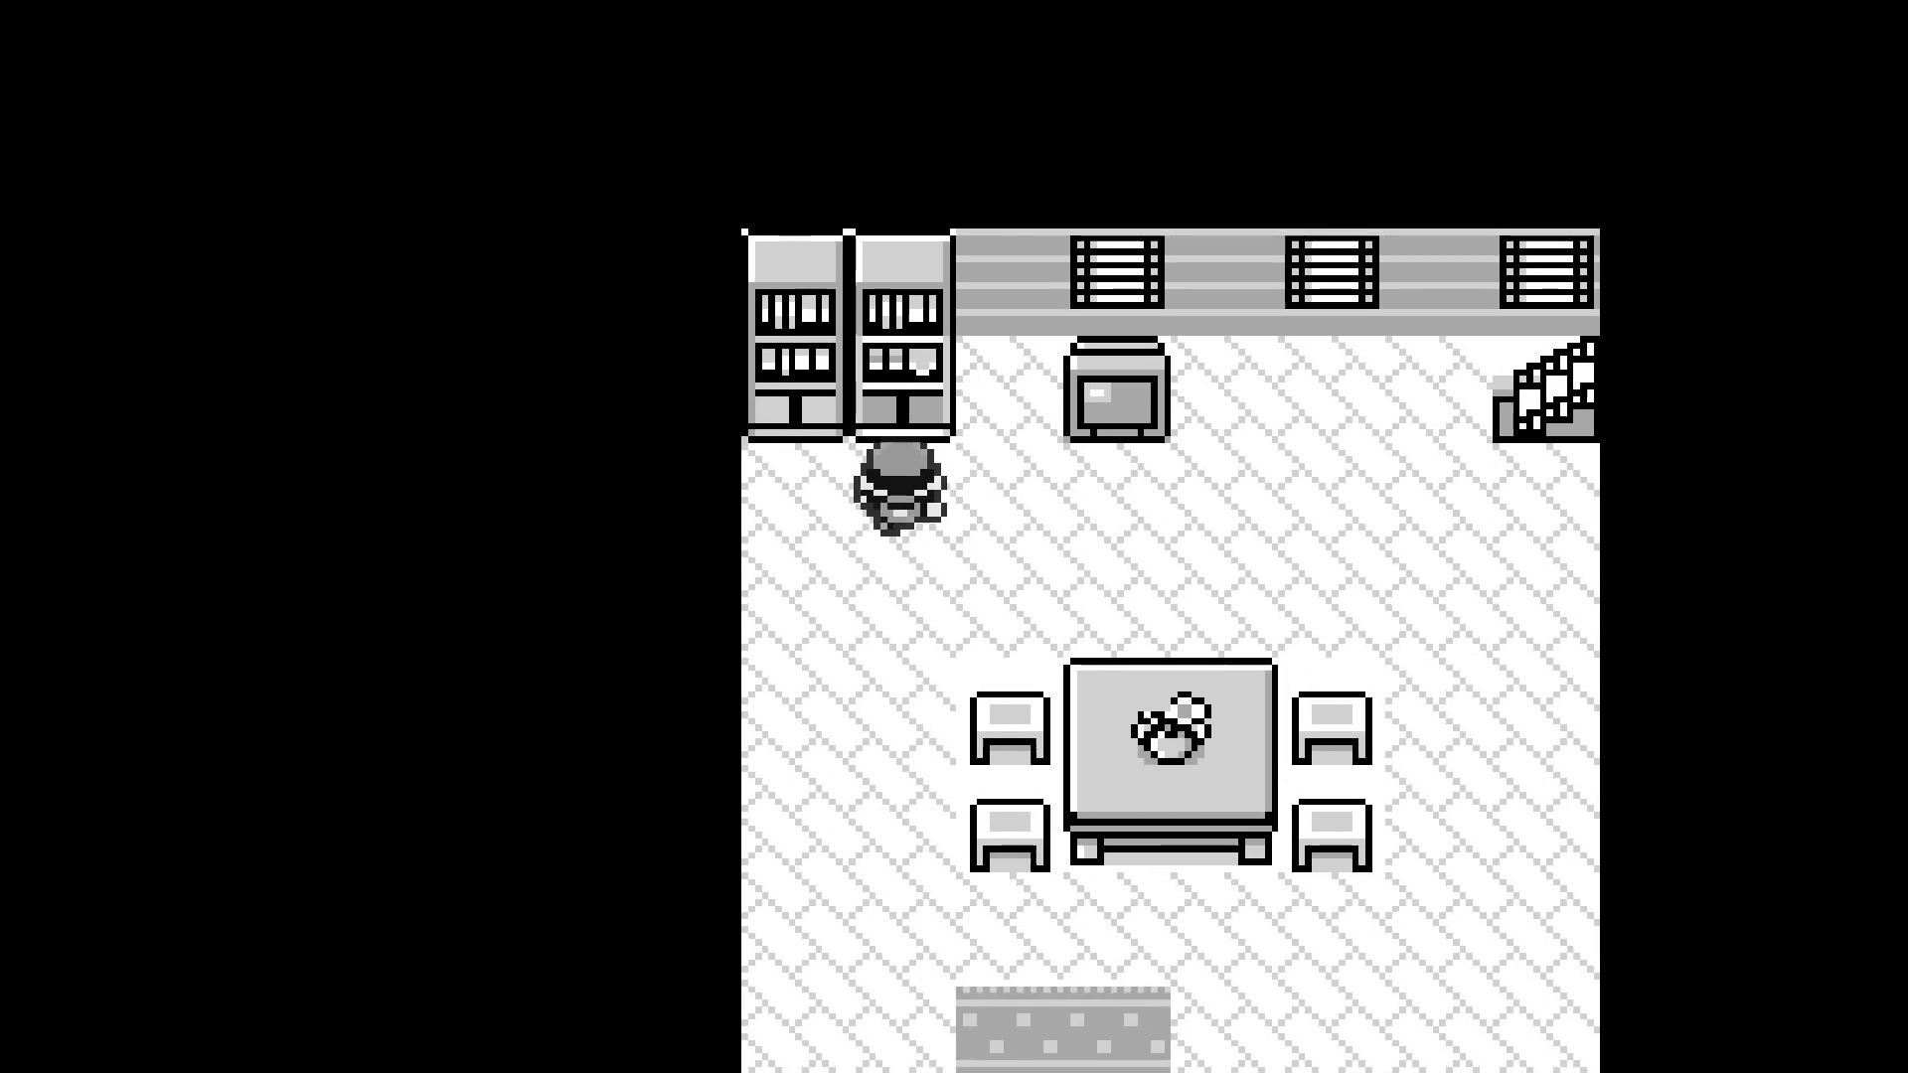
pyautogui.press('Down')
pyautogui.press('Left')
pyautogui.press('Down')
pyautogui.press('Down')
pyautogui.press('Right')
pyautogui.press('Down')
pyautogui.press('Right')
pyautogui.press('Left')
pyautogui.press('Down')
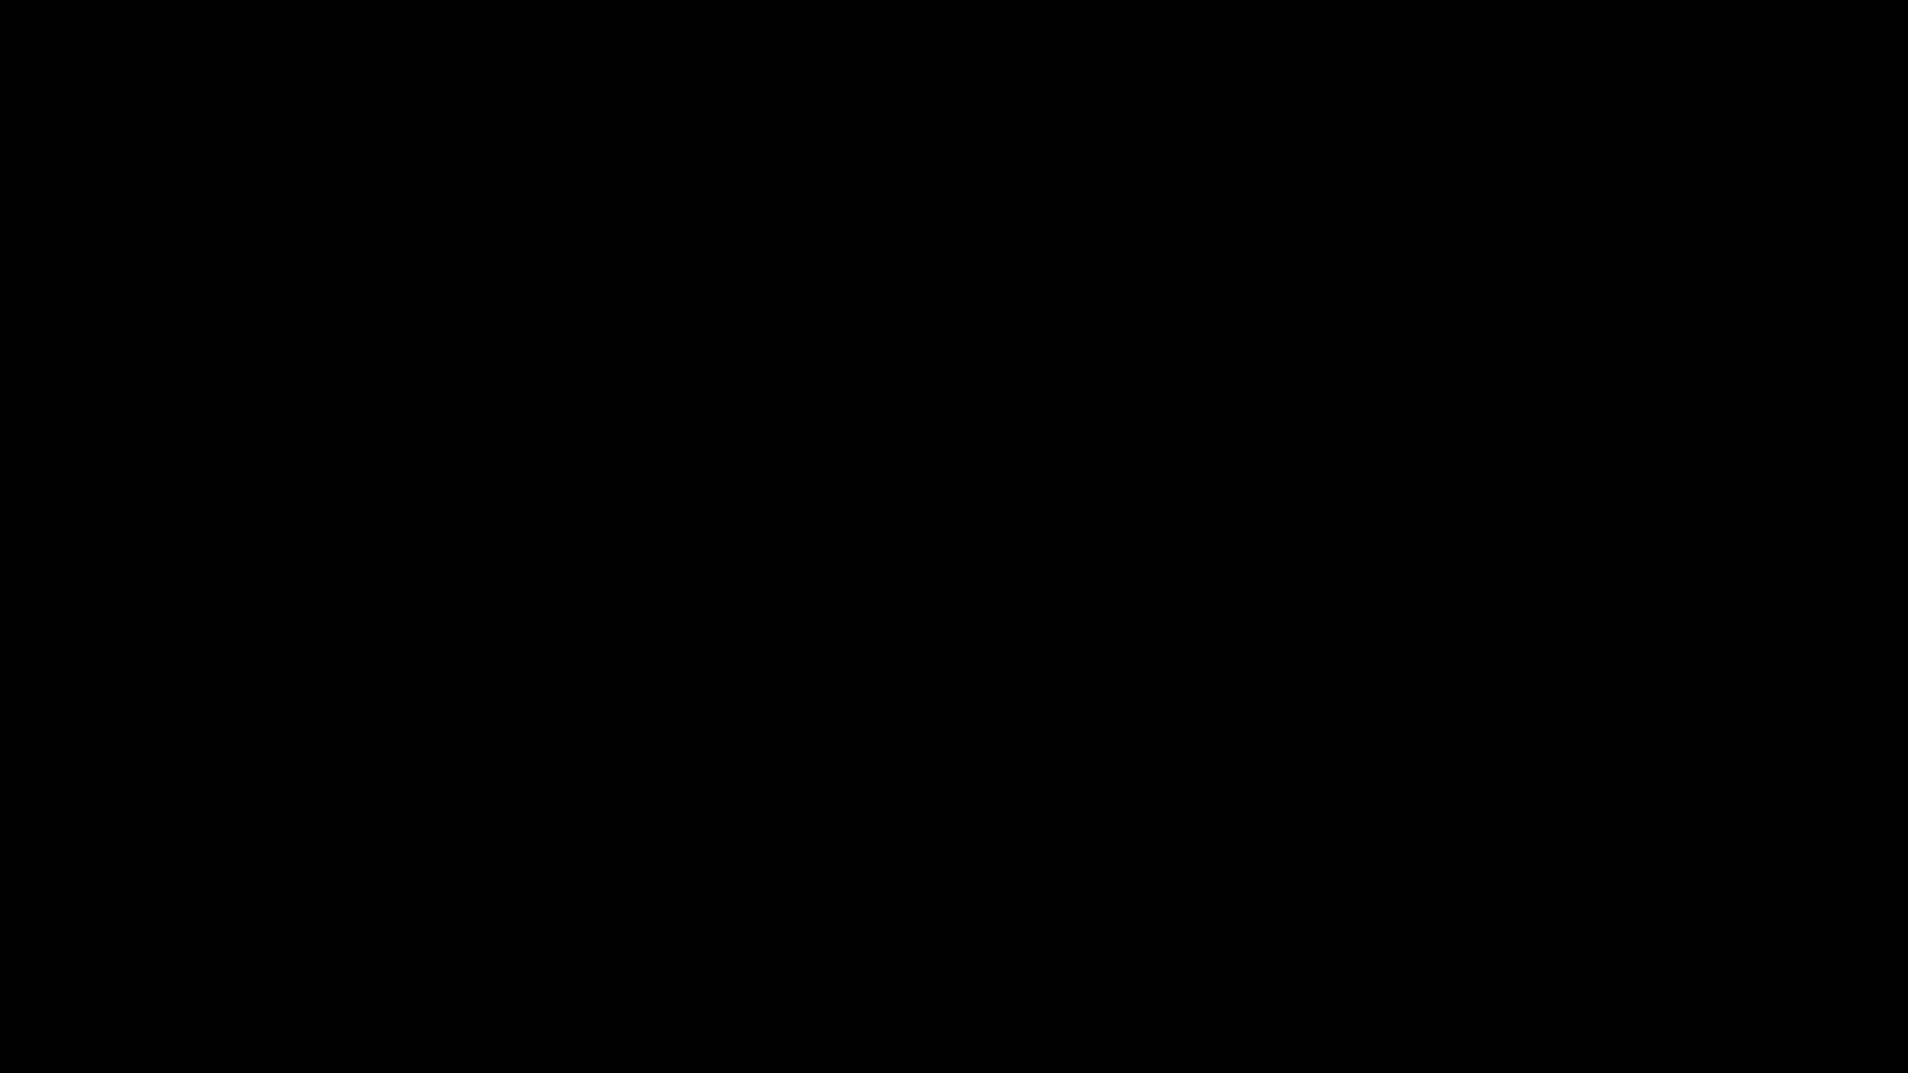
# - Walk Red across Pallet Town to the neighbouring house and enter it through its door
pyautogui.press('Right')
pyautogui.press('Right')
pyautogui.press('Up')
pyautogui.press('Right')
pyautogui.press('Up')
pyautogui.press('Up')
pyautogui.press('Right')
pyautogui.press('Down')
pyautogui.press('Right')
pyautogui.press('Down')
pyautogui.press('Down')
pyautogui.press('Left')
pyautogui.press('Up')
pyautogui.press('Left')
pyautogui.press('Up')
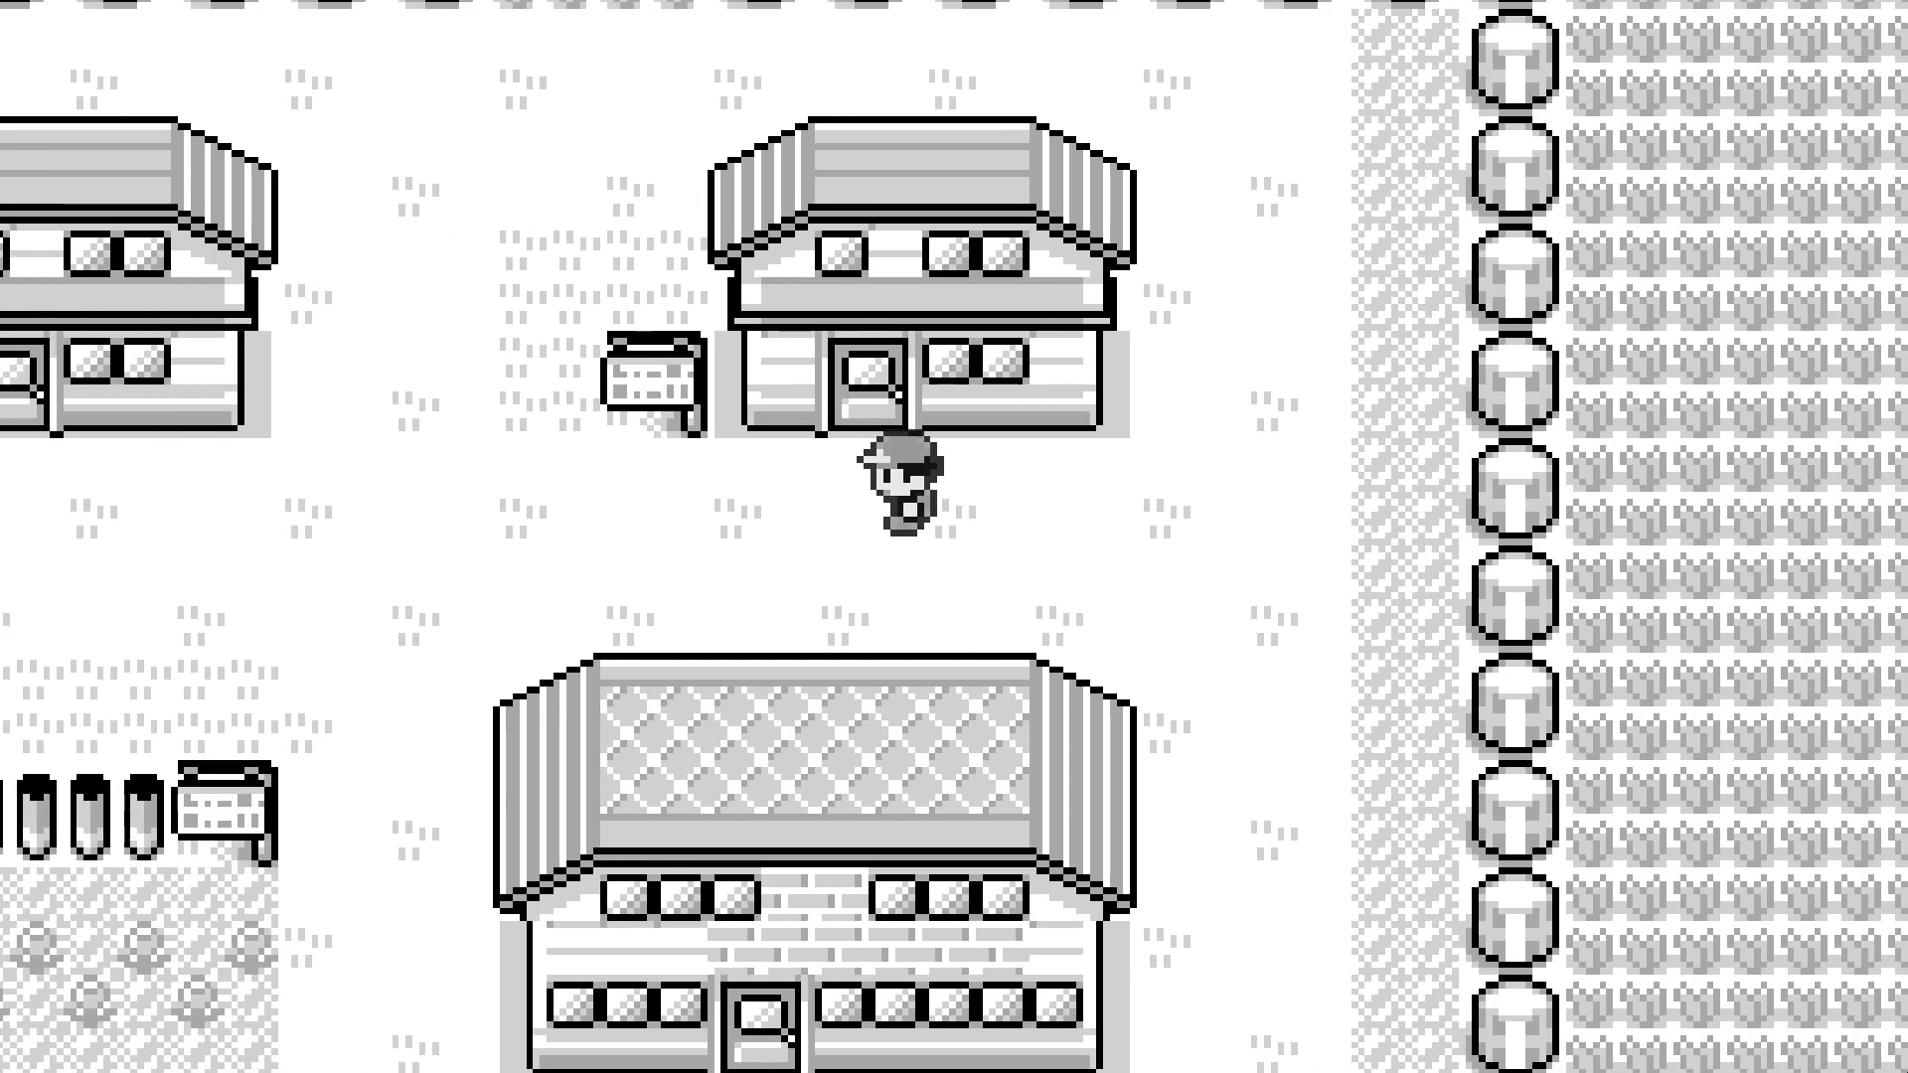
pyautogui.press('Up')
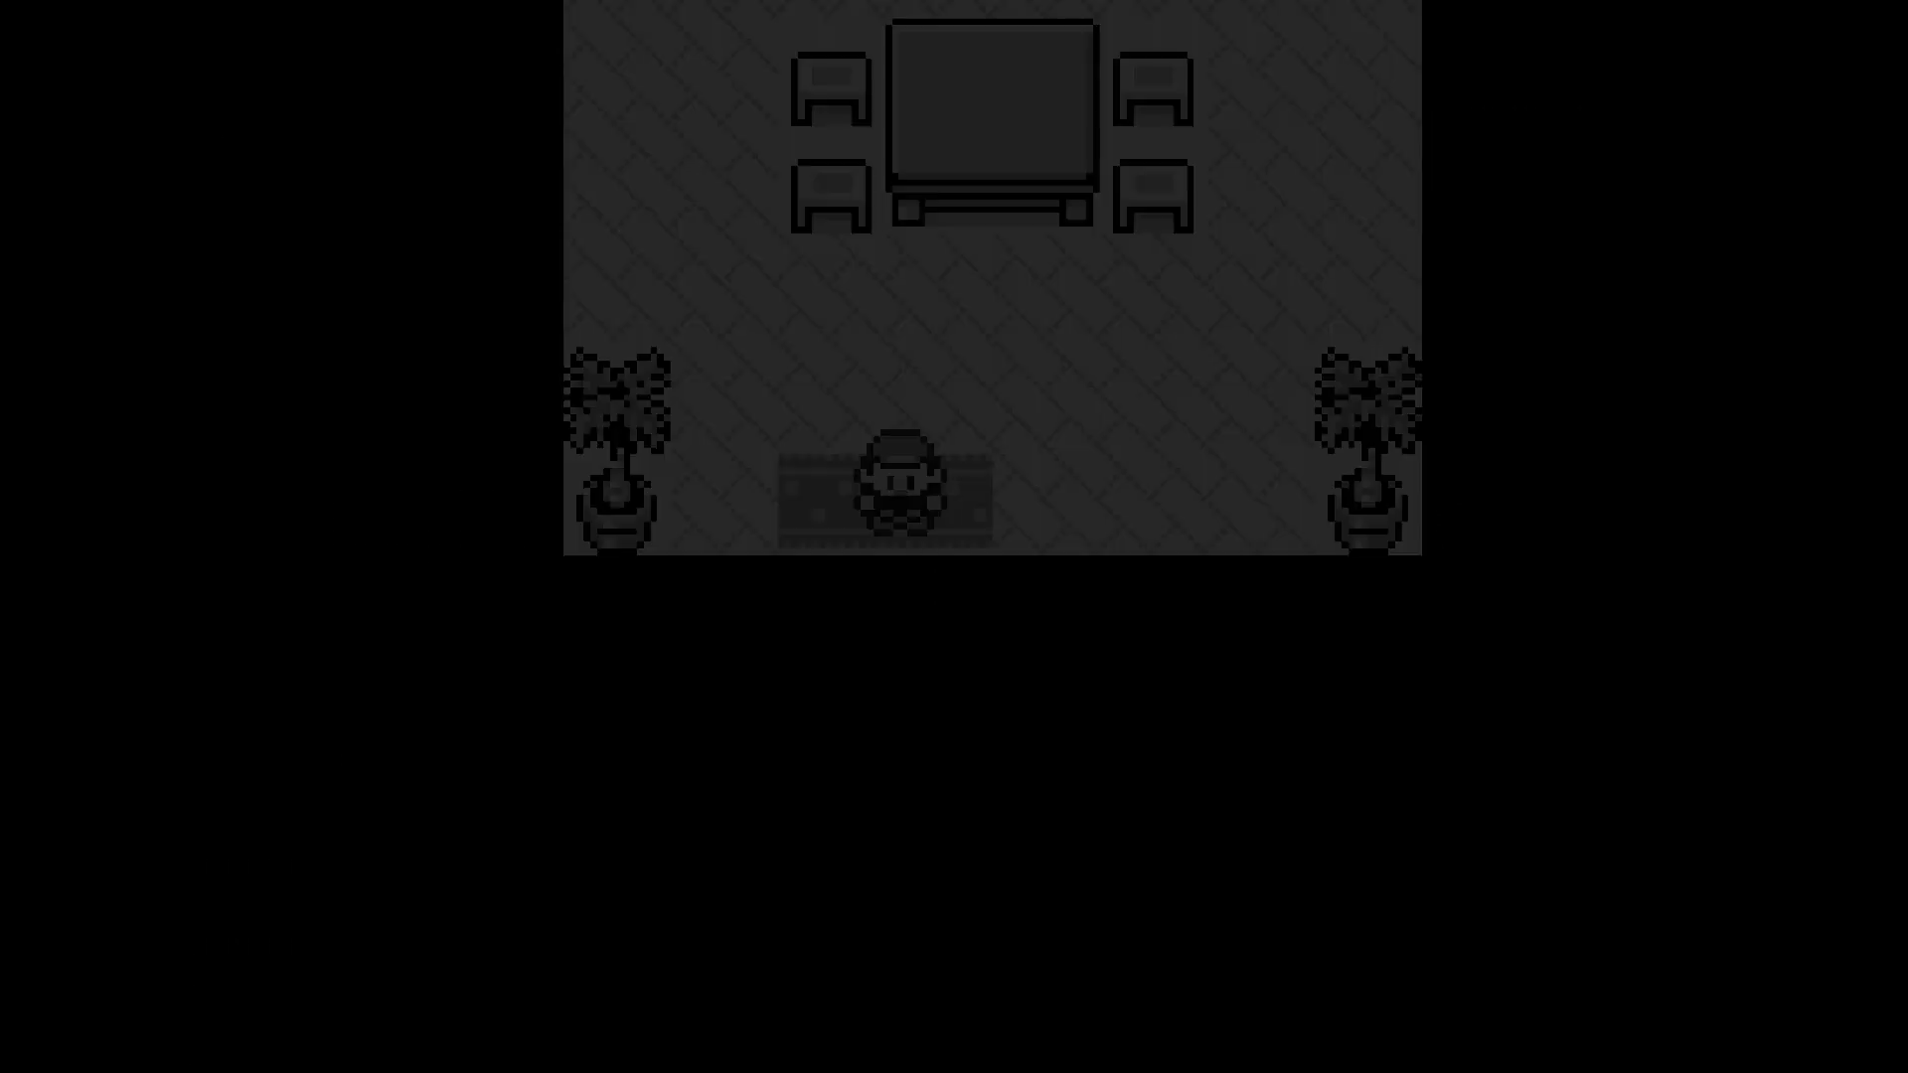
# - Leave Gary's house and walk Red around to the door of Oak's Lab to enter it
pyautogui.press('Down')
pyautogui.press('Right')
pyautogui.press('Right')
pyautogui.press('Down')
pyautogui.press('Left')
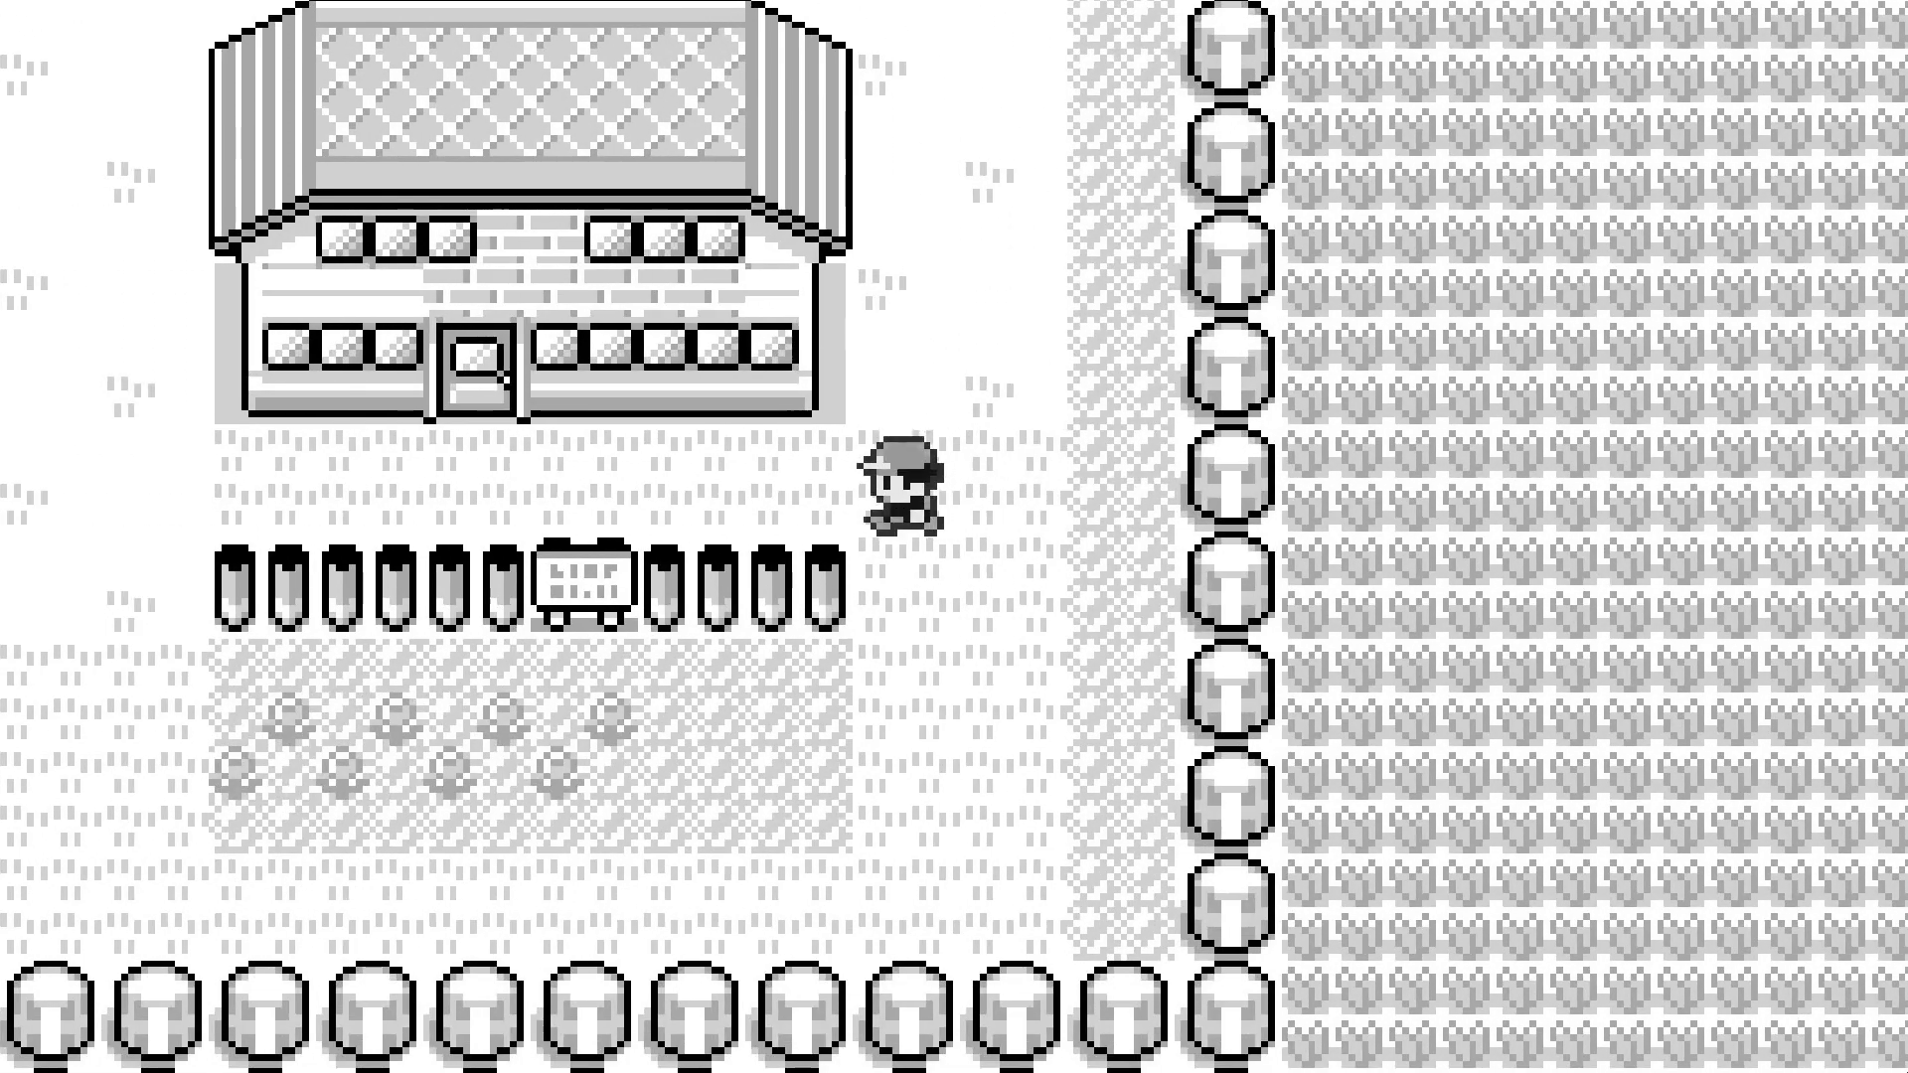
pyautogui.press('Left')
pyautogui.press('Up')
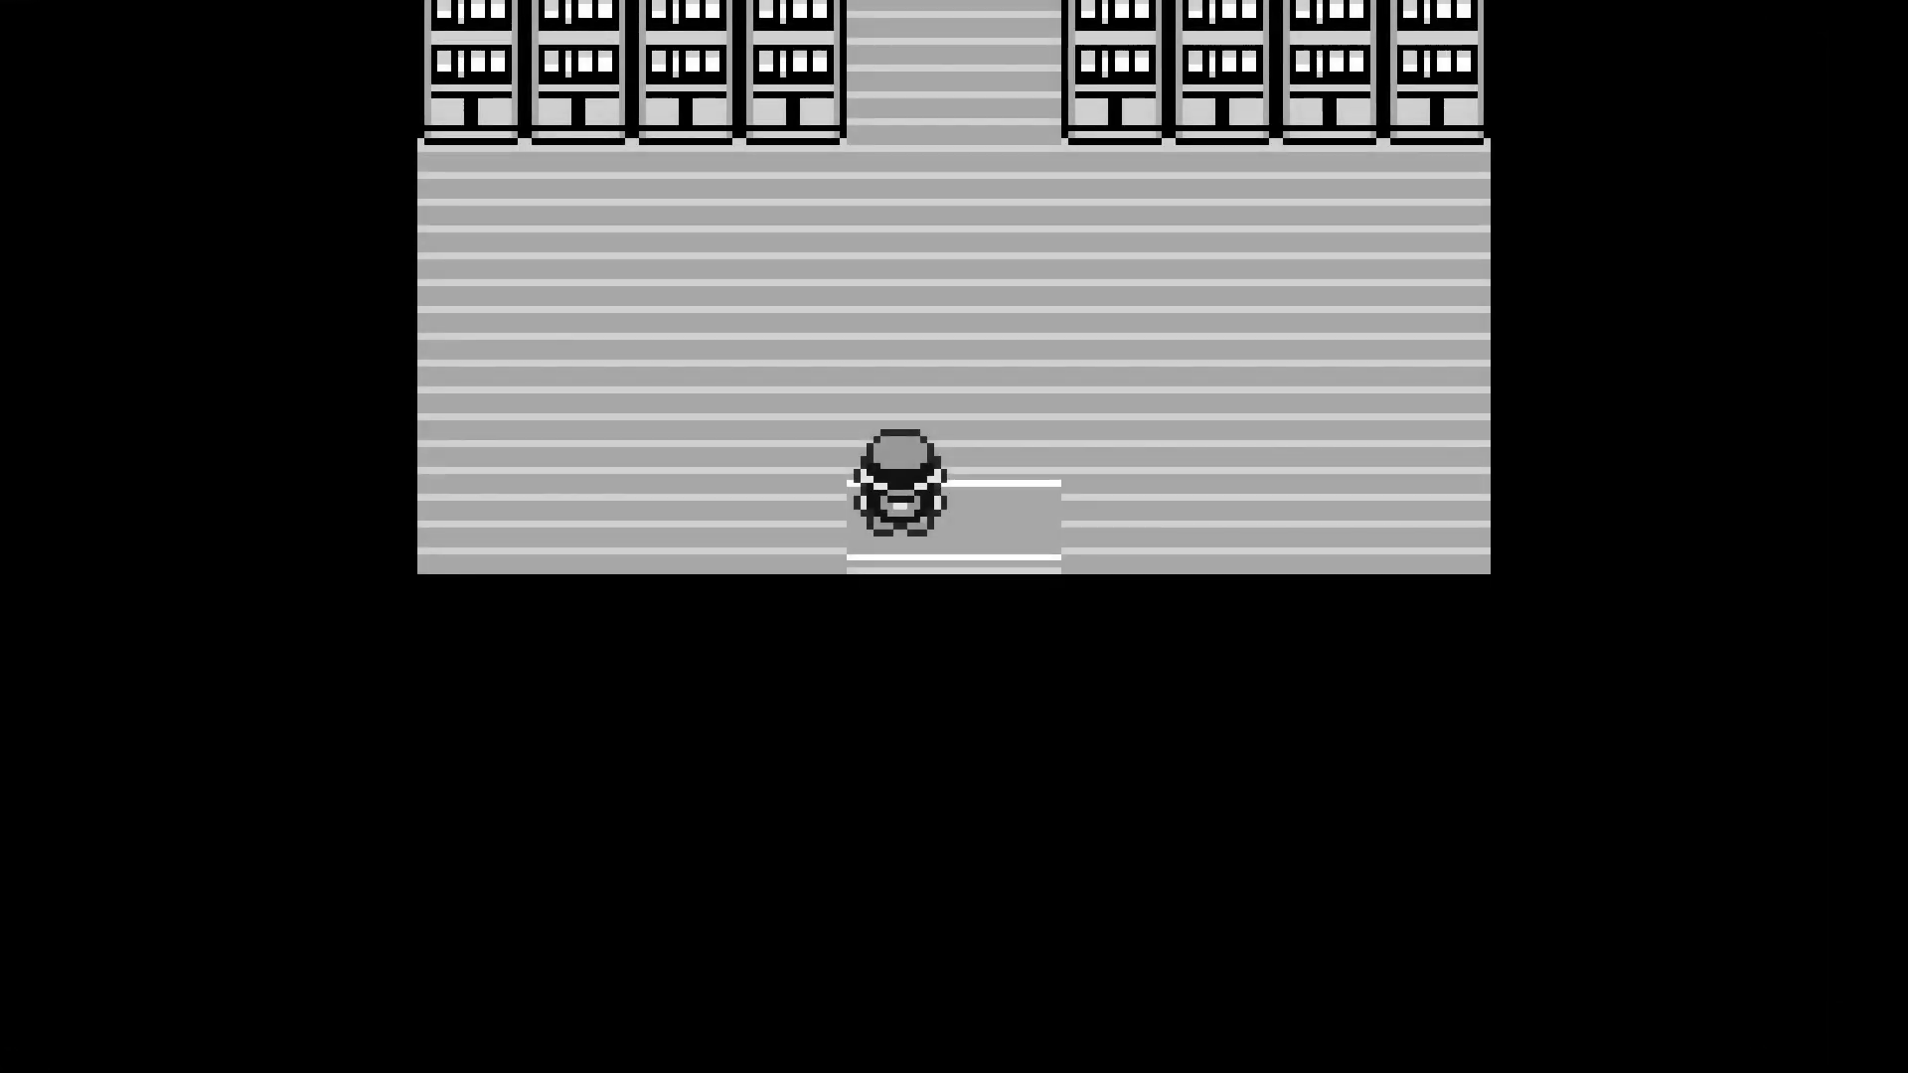
# - Walk Red around the entrance area of Oak's Lab to test the bookcase and wall colliders
pyautogui.press('Up')
pyautogui.press('Left')
pyautogui.press('Up')
pyautogui.press('Left')
pyautogui.press('Up')
pyautogui.press('Right')
pyautogui.press('Left')
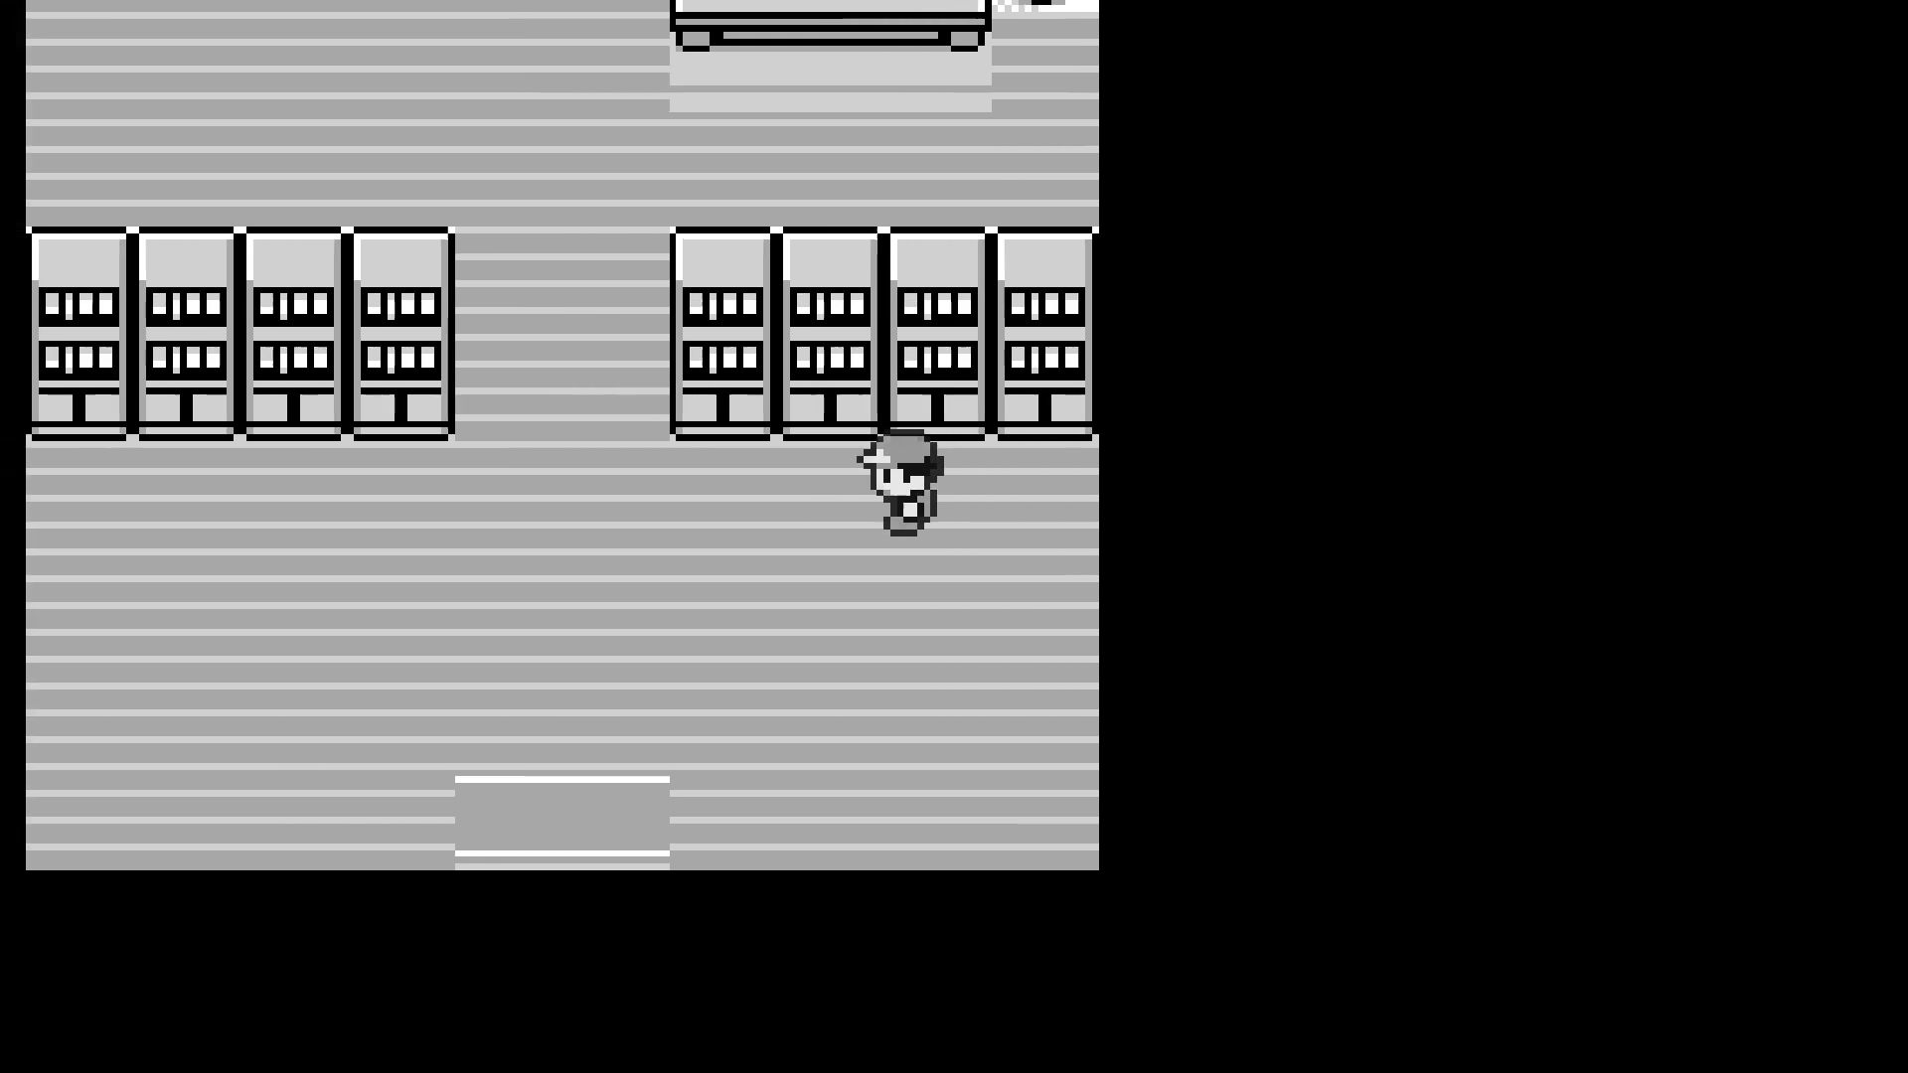
pyautogui.press('Left')
pyautogui.press('Down')
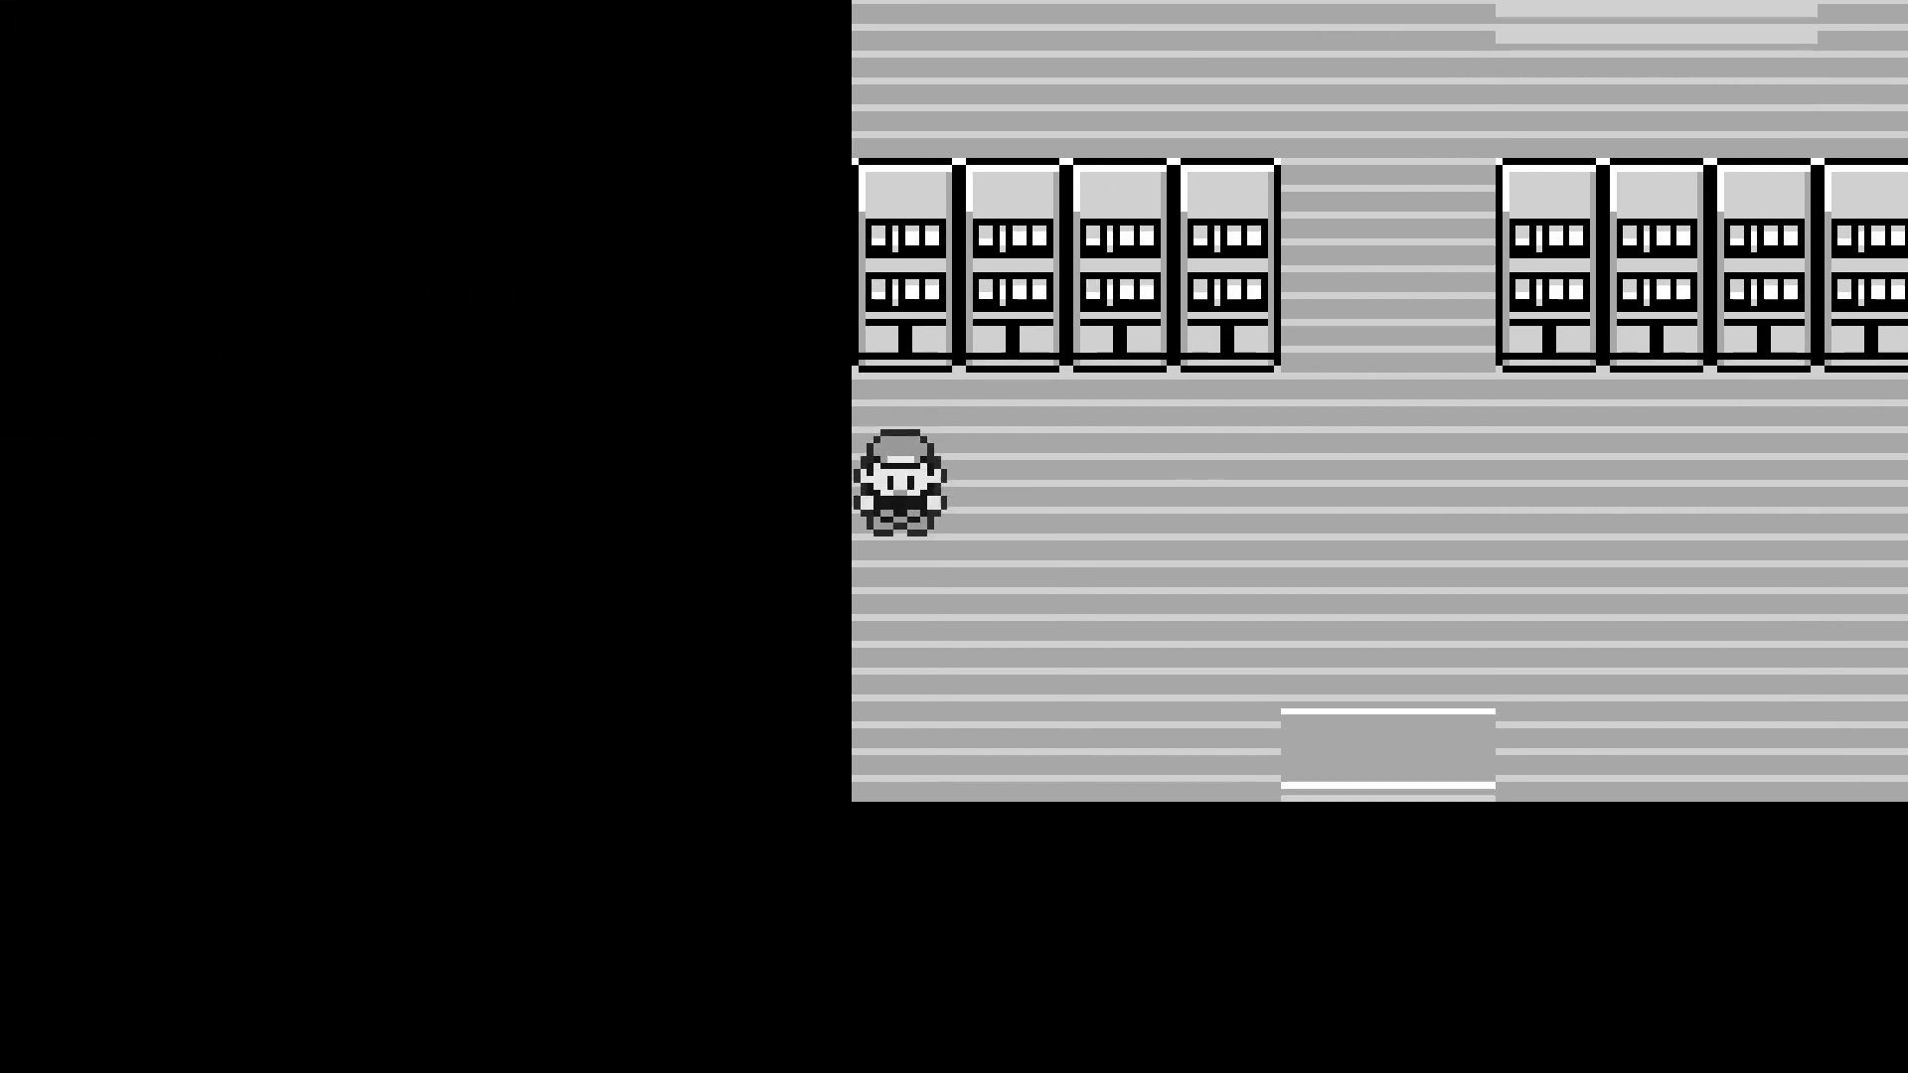
pyautogui.press('Right')
pyautogui.press('Up')
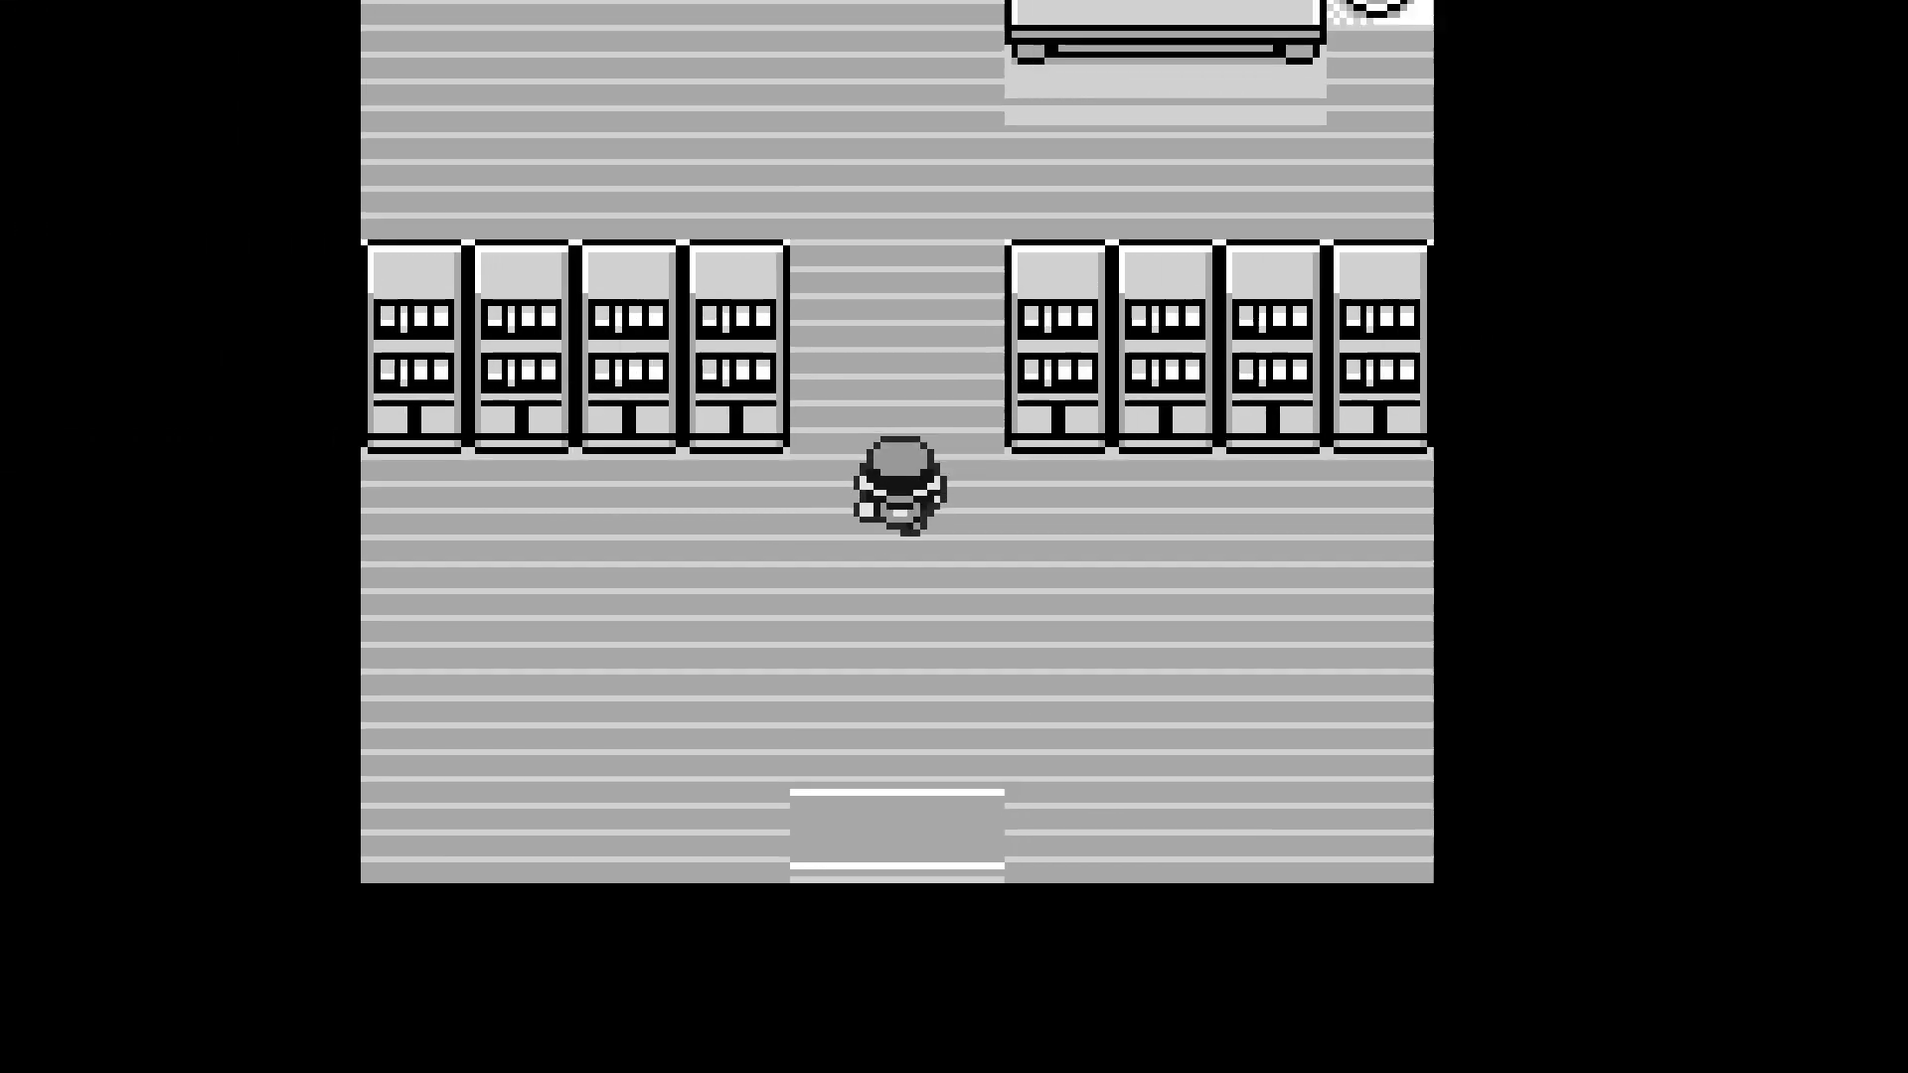
# - Walk Red around the tables at the back of Oak's Lab and return outdoors through the exit
pyautogui.press('Up')
pyautogui.press('Left')
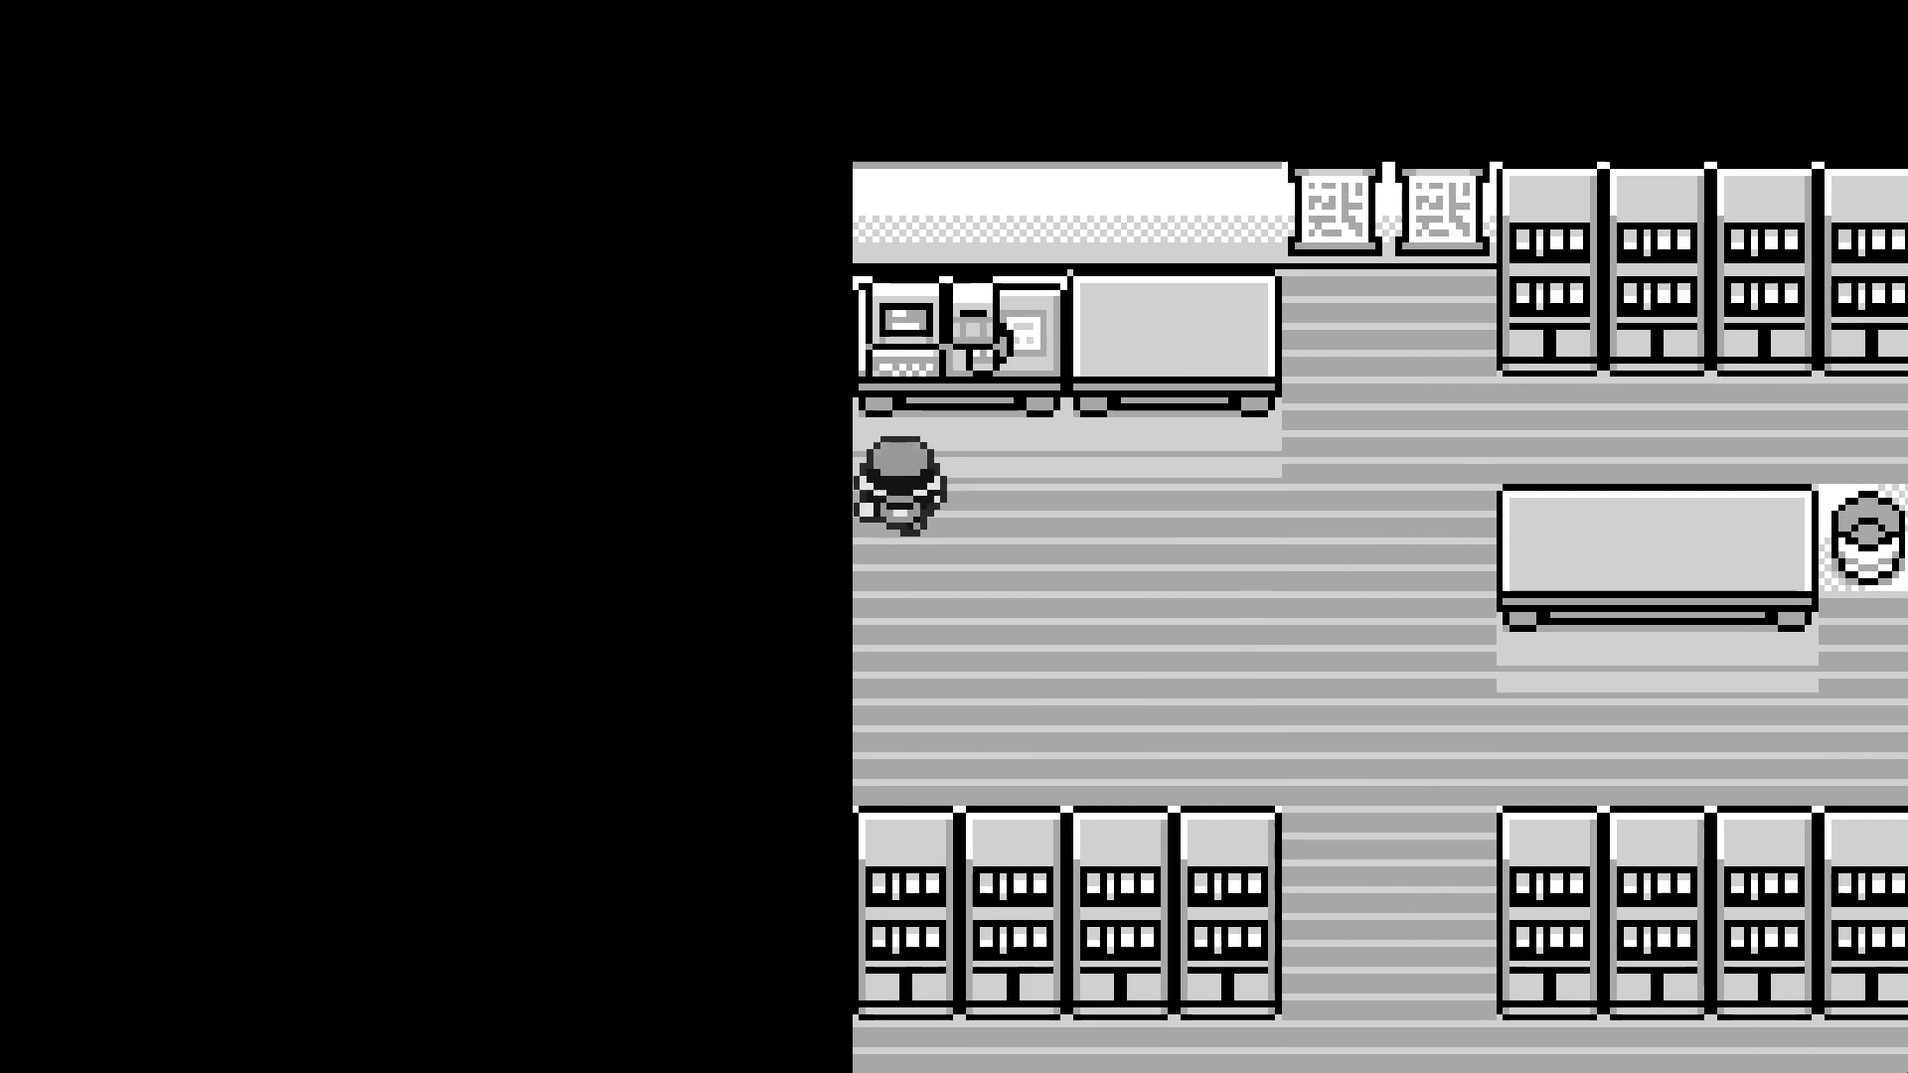
pyautogui.press('Right')
pyautogui.press('Up')
pyautogui.press('Right')
pyautogui.press('Down')
pyautogui.press('Right')
pyautogui.press('Down')
pyautogui.press('Left')
pyautogui.press('Down')
pyautogui.press('Right')
pyautogui.press('Up')
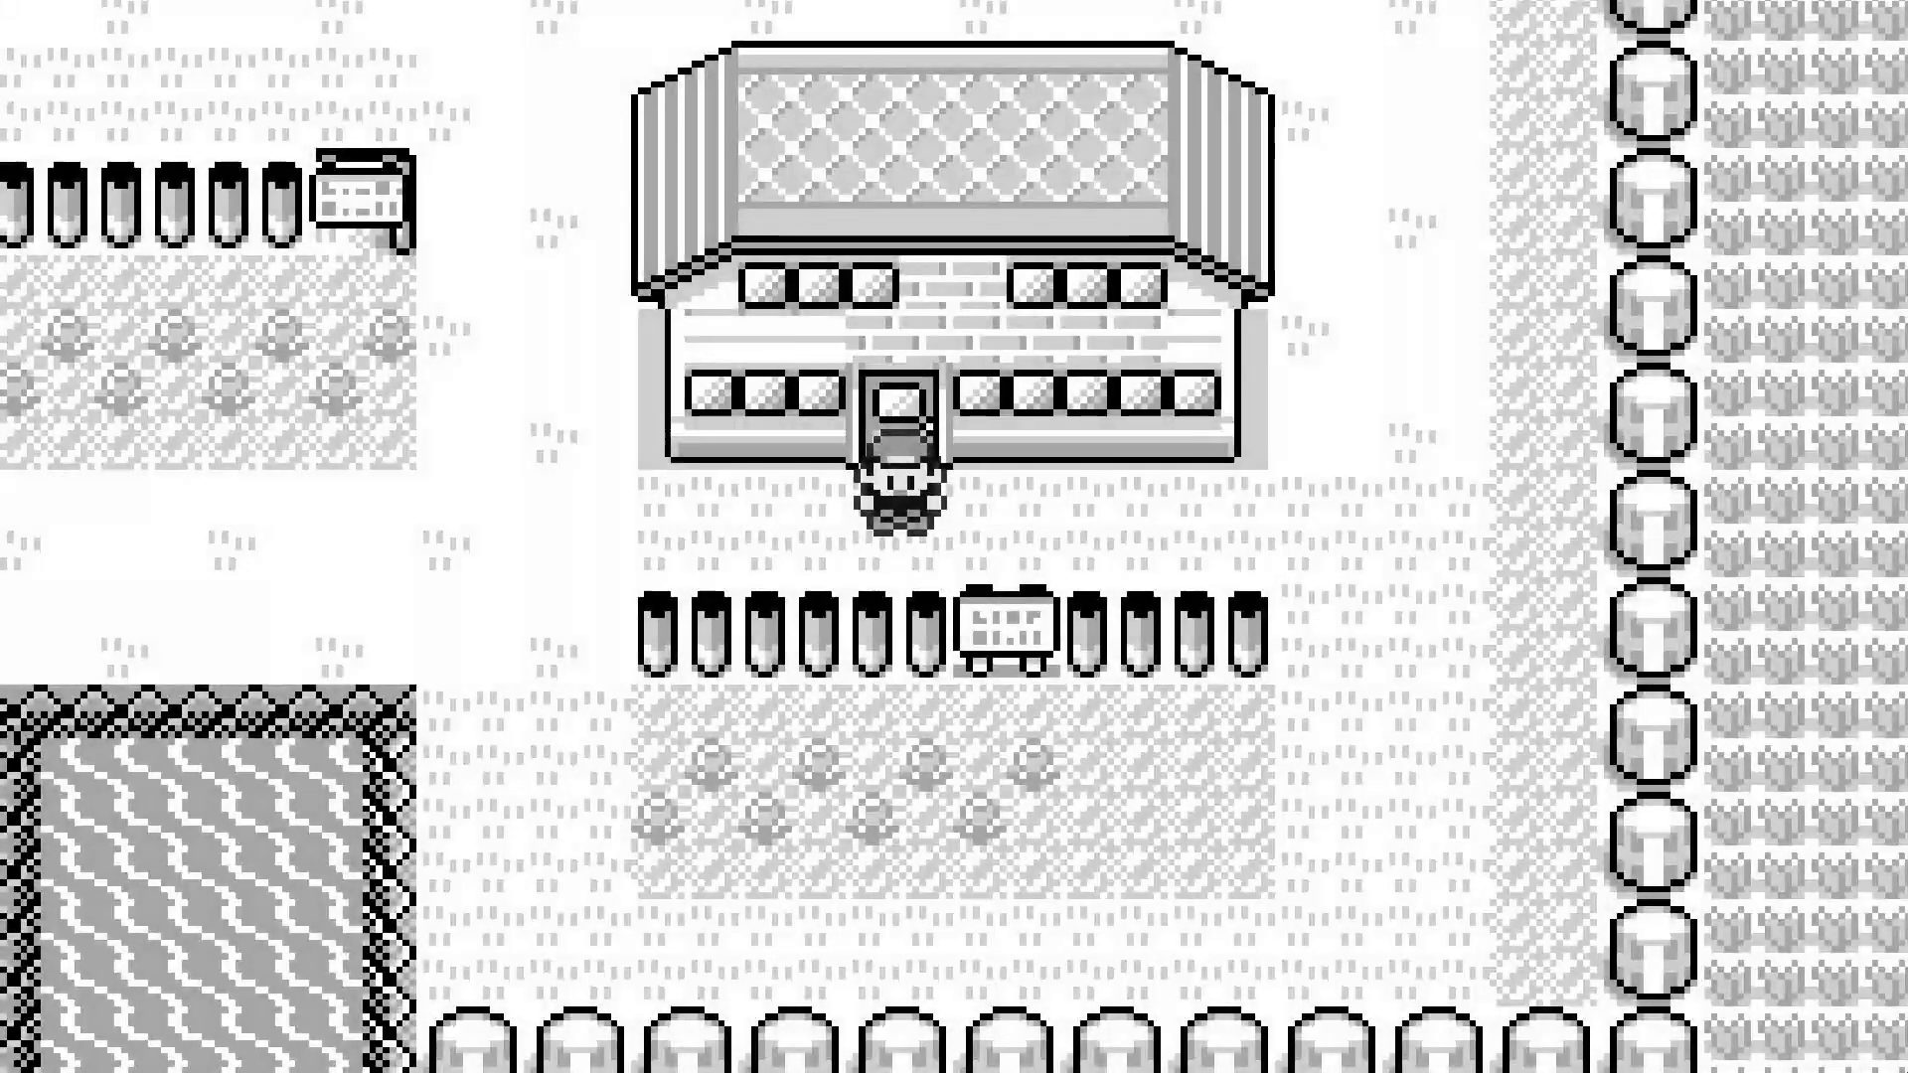
# - Walk Red around the pond and fenced garden, testing their colliders, and enter Red's house
pyautogui.press('Down')
pyautogui.press('Left')
pyautogui.press('Down')
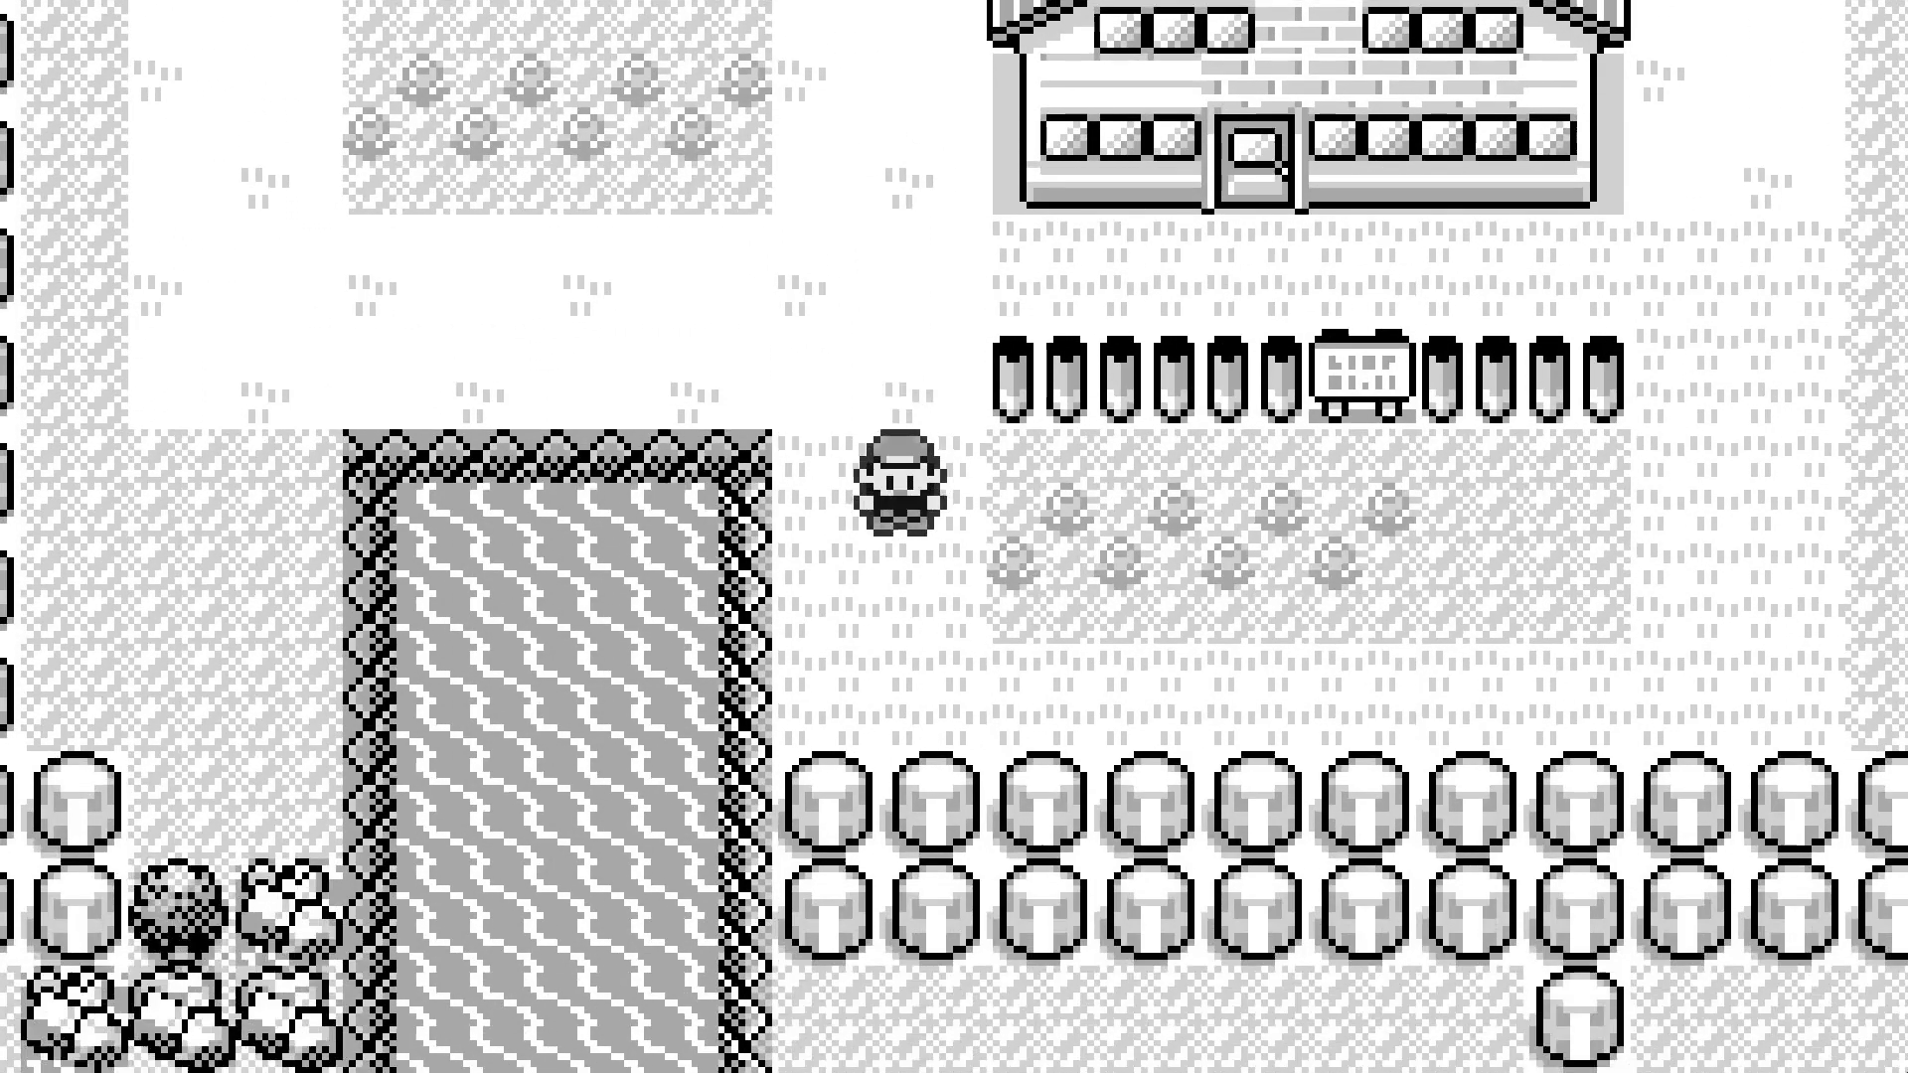
pyautogui.press('Left')
pyautogui.press('Up')
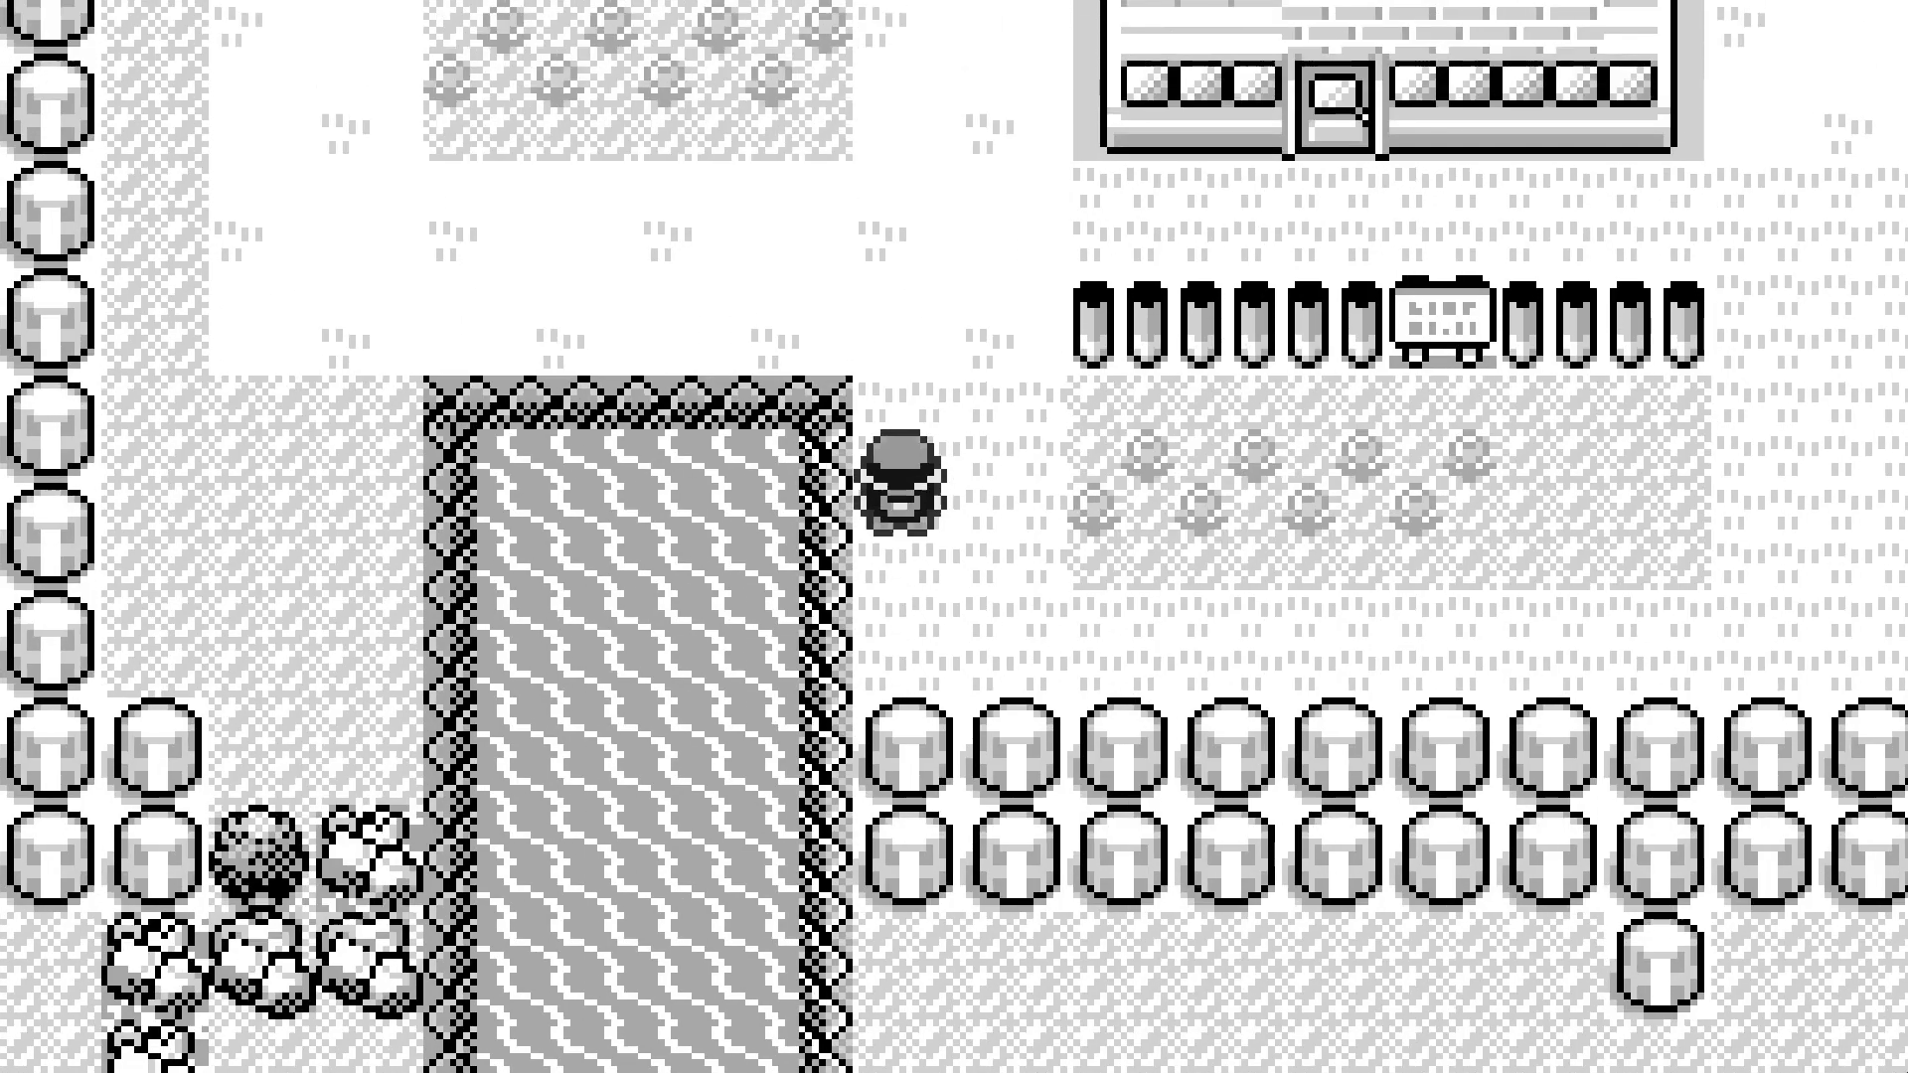
pyautogui.press('Left')
pyautogui.press('Down')
pyautogui.press('Down')
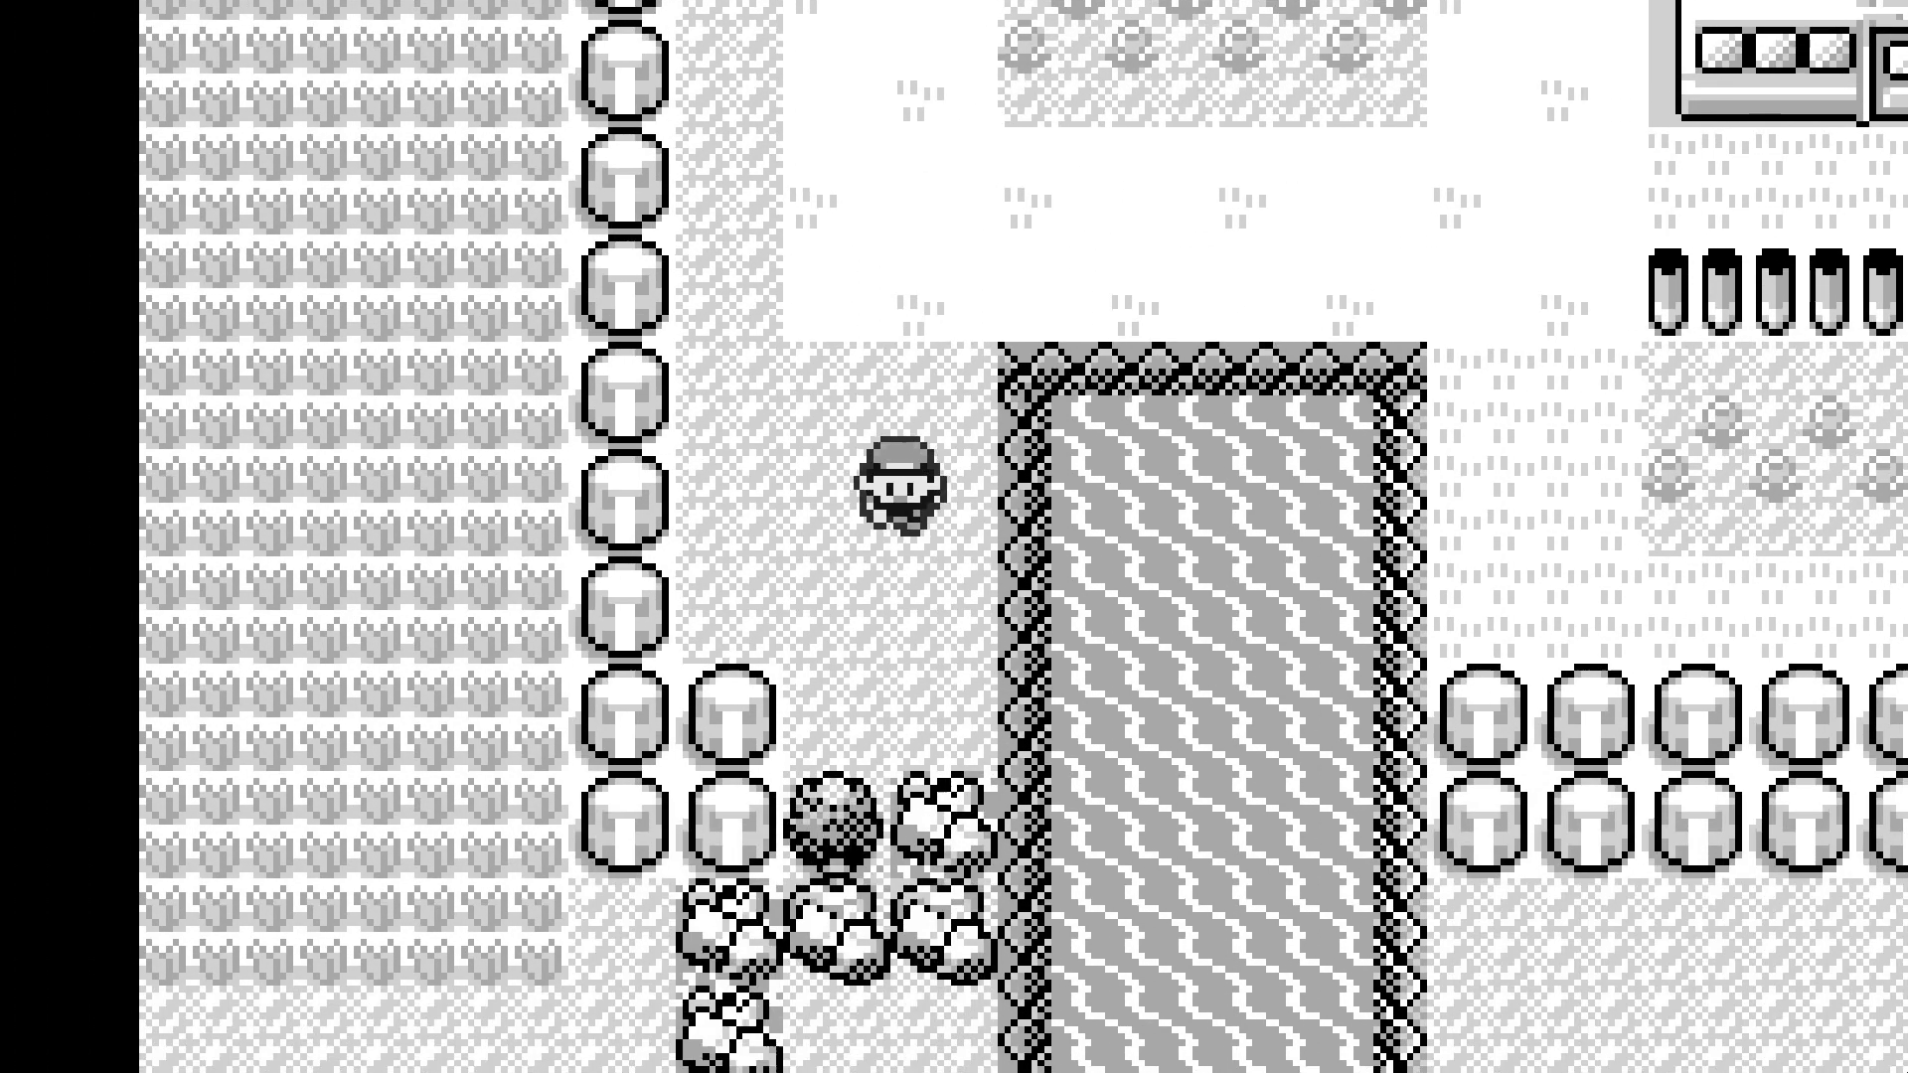
pyautogui.press('Up')
pyautogui.press('Up')
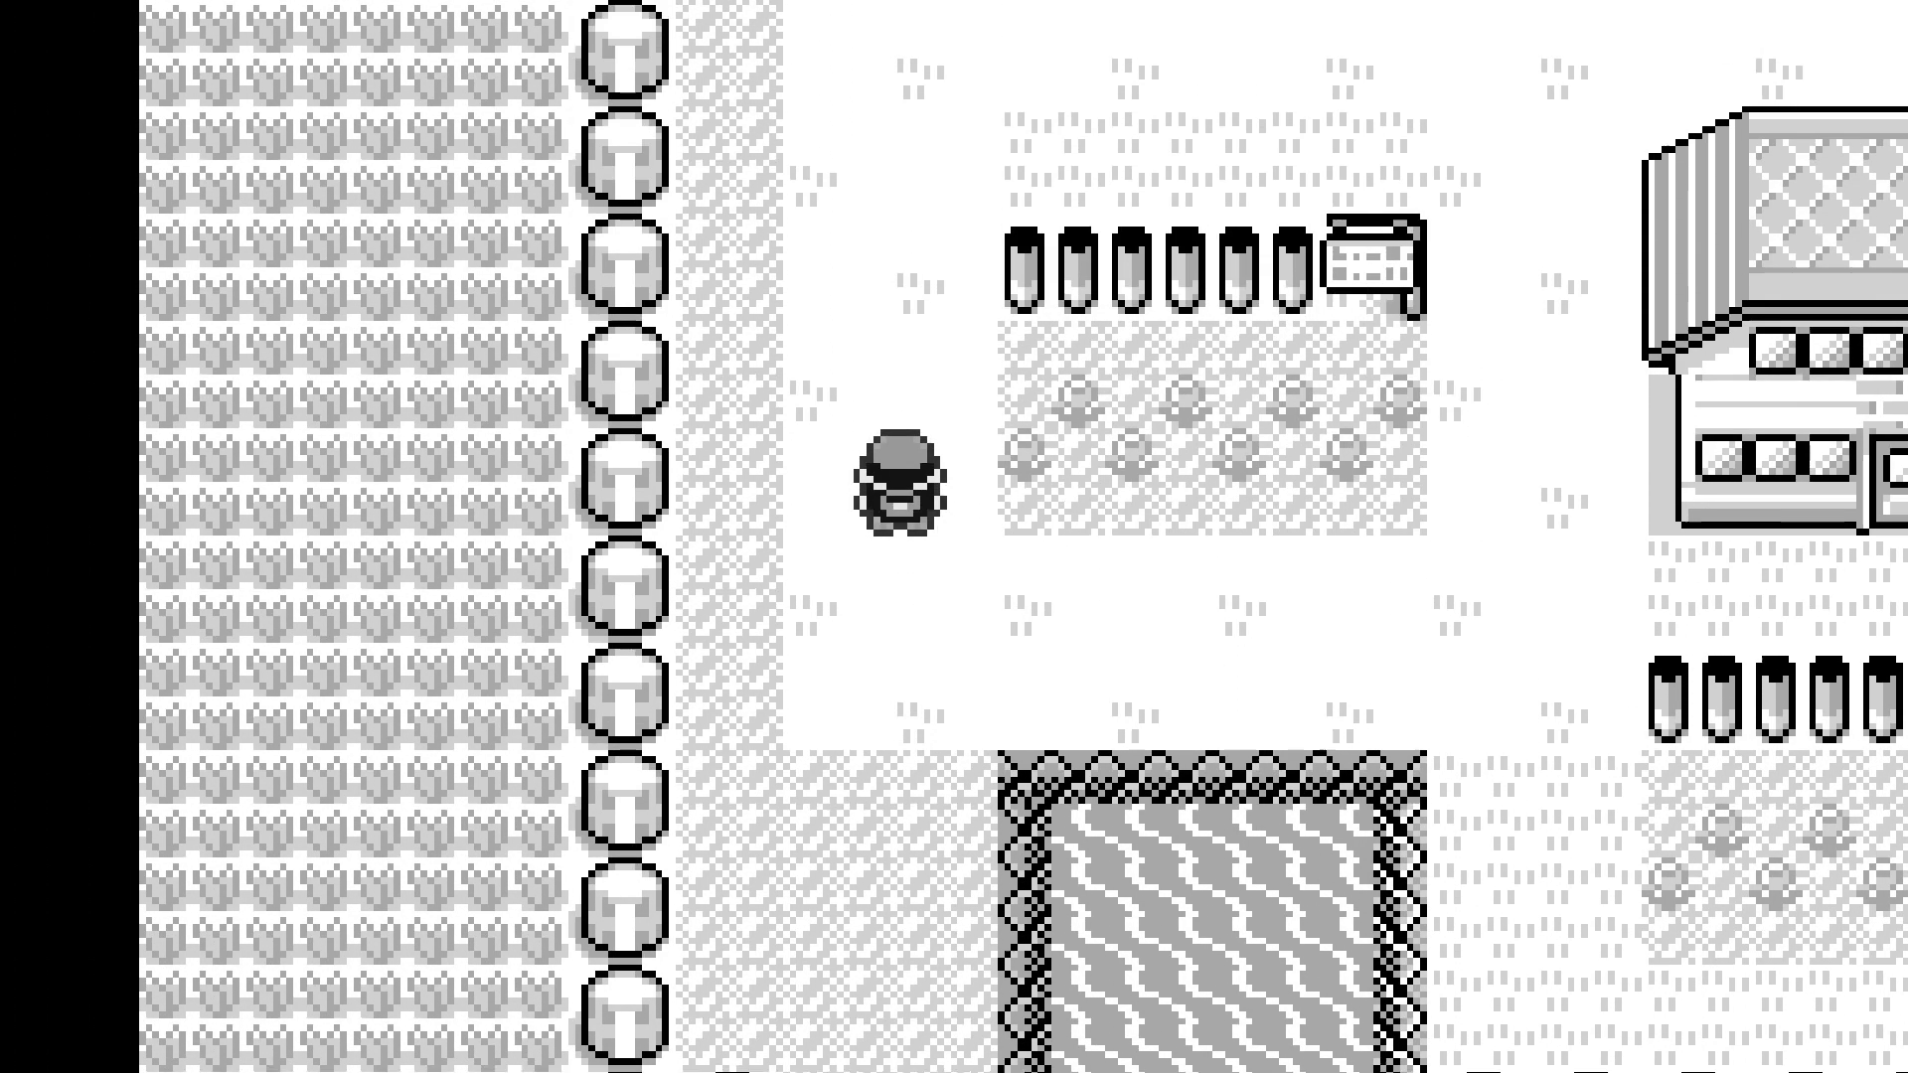
pyautogui.press('Right')
pyautogui.press('Up')
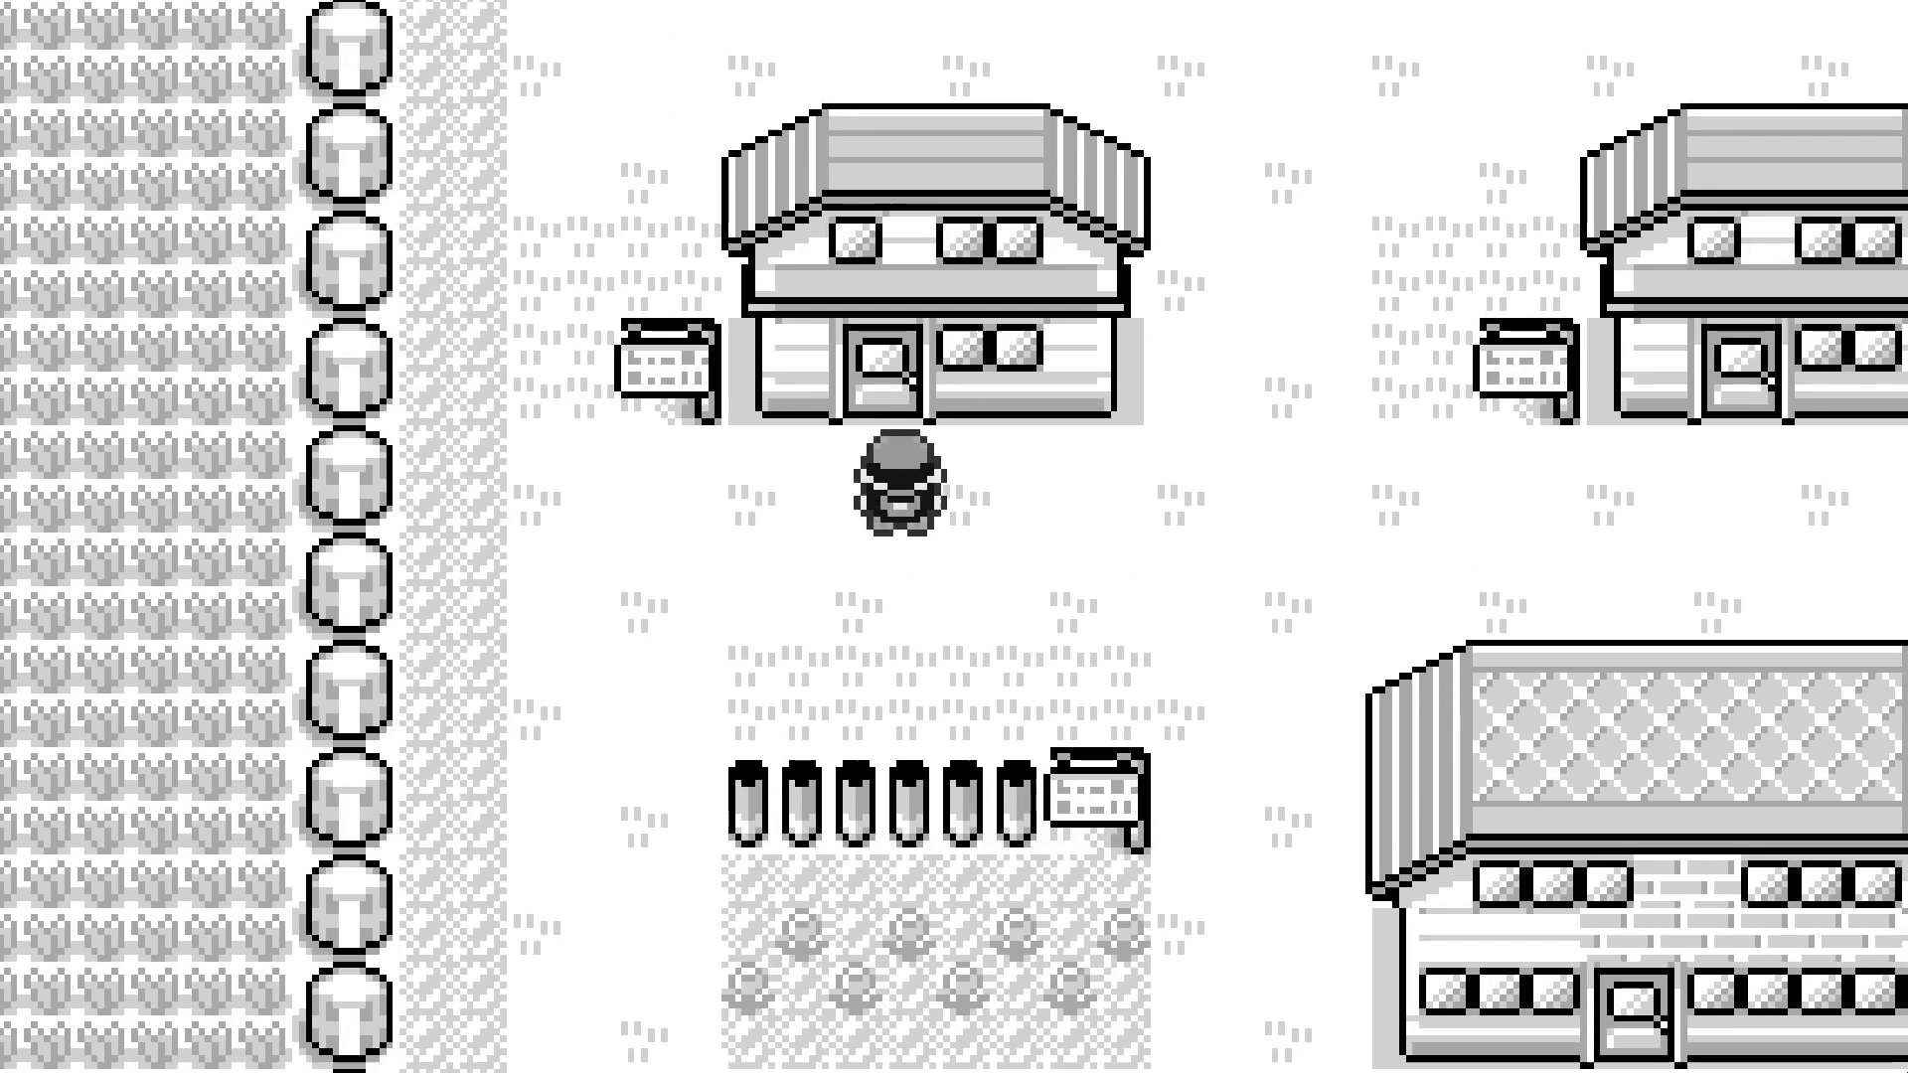
pyautogui.press('Up')
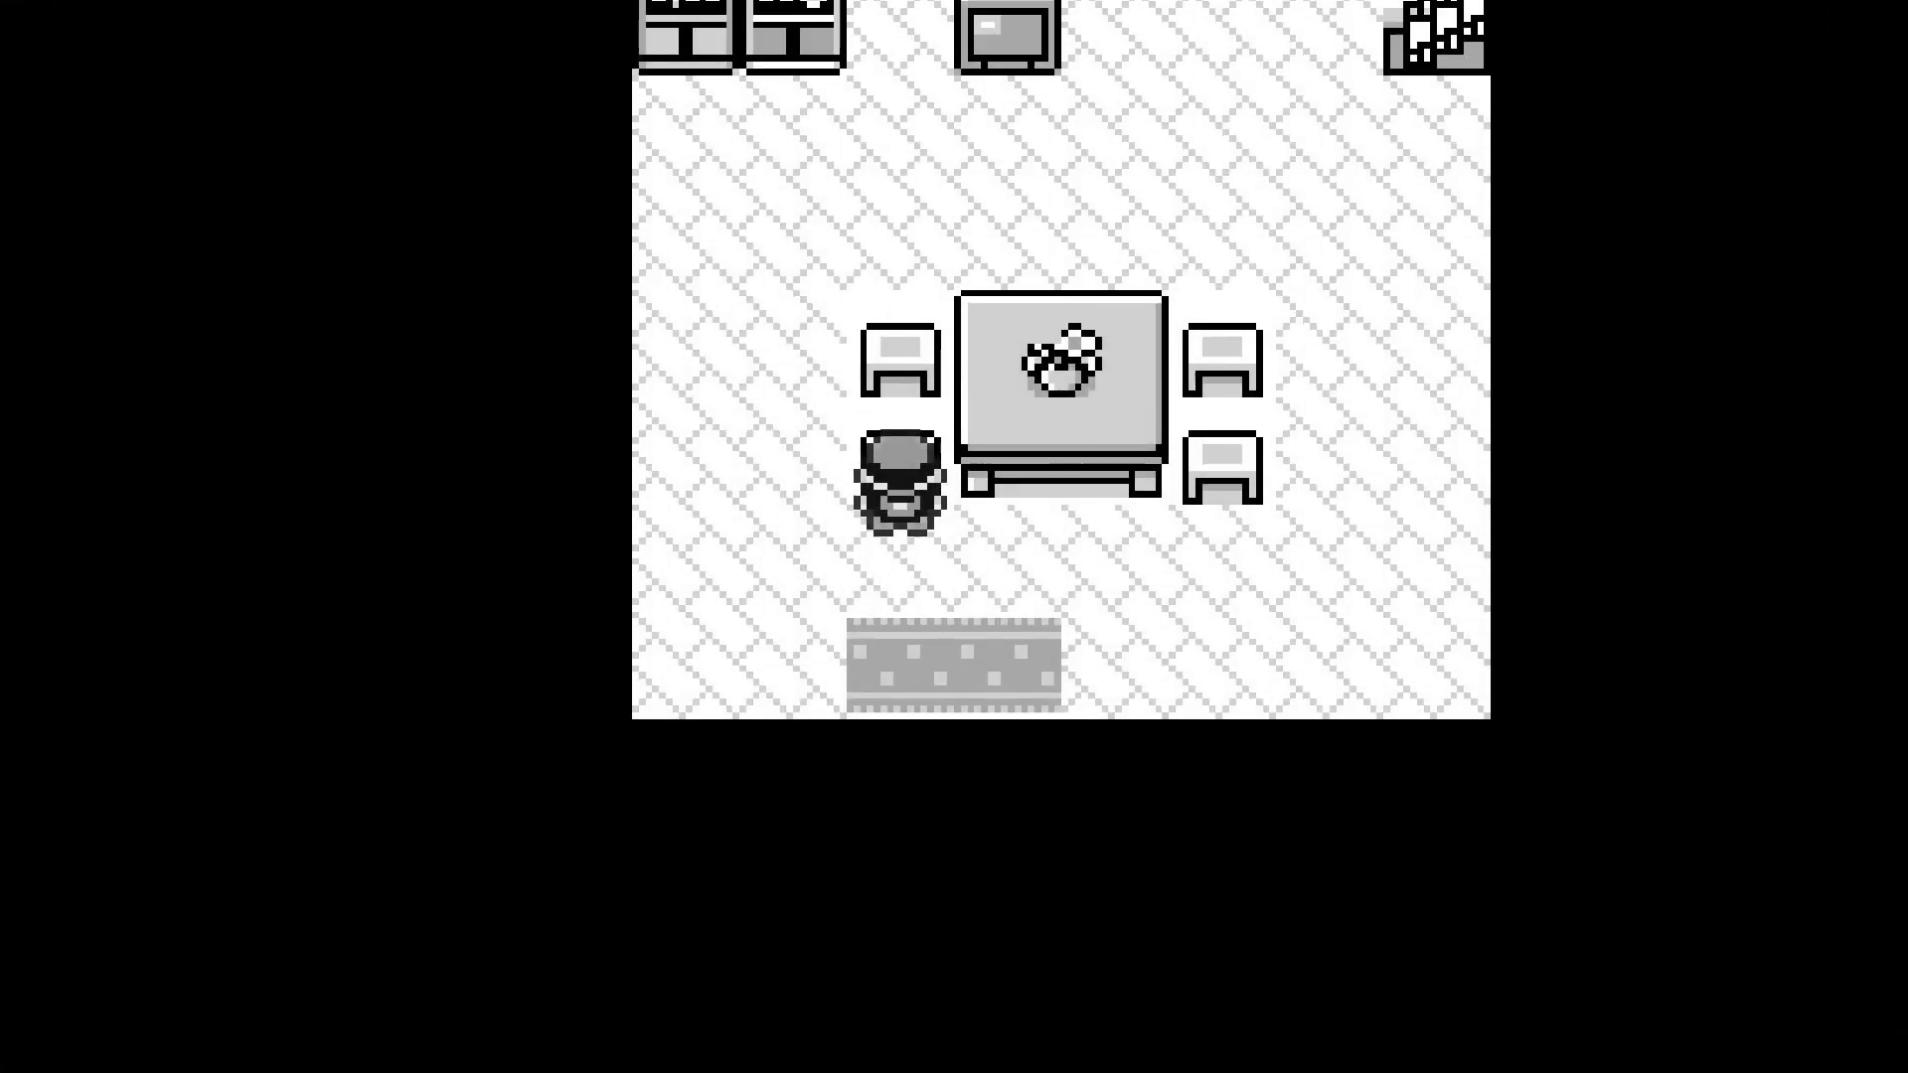
# - Walk Red up the living room stairs and back to the bed in the bedroom
pyautogui.press('Right')
pyautogui.press('Up')
pyautogui.press('Right')
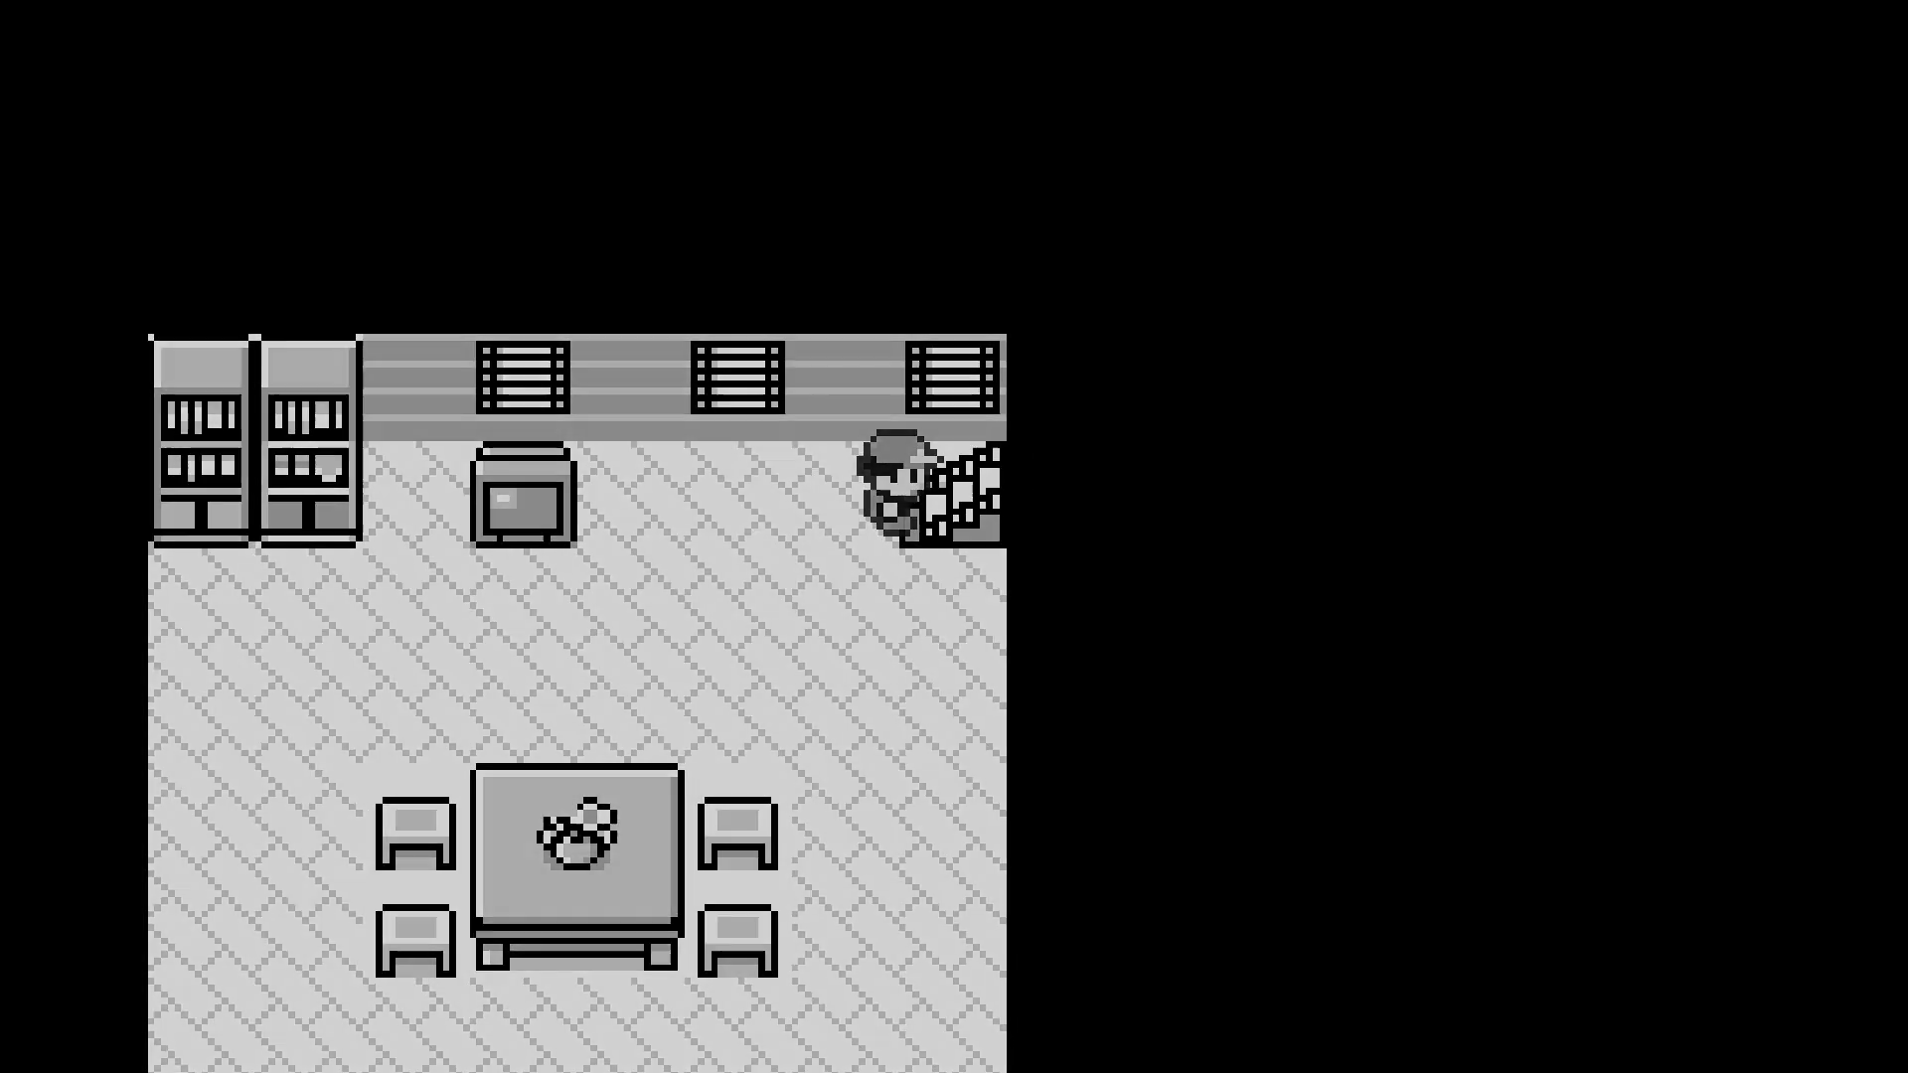
pyautogui.press('Left')
pyautogui.press('Down')
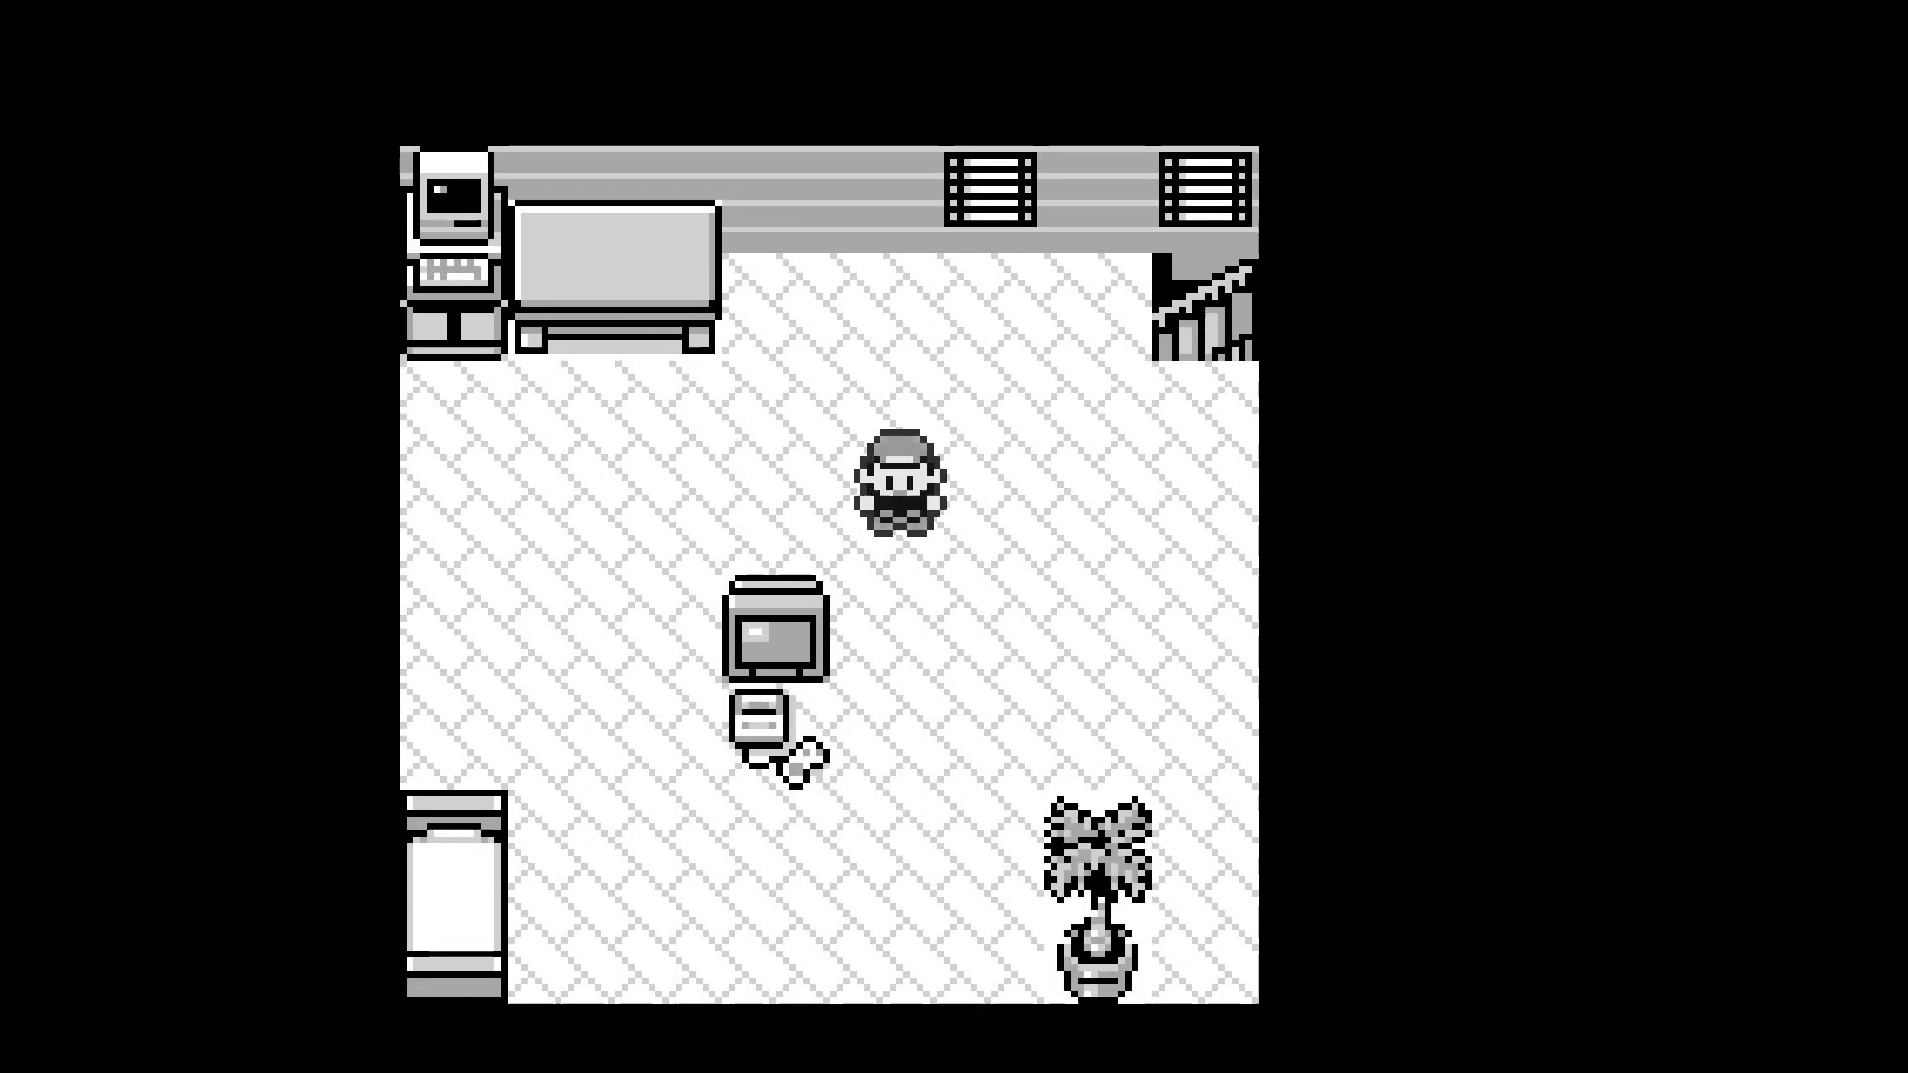
pyautogui.press('Left')
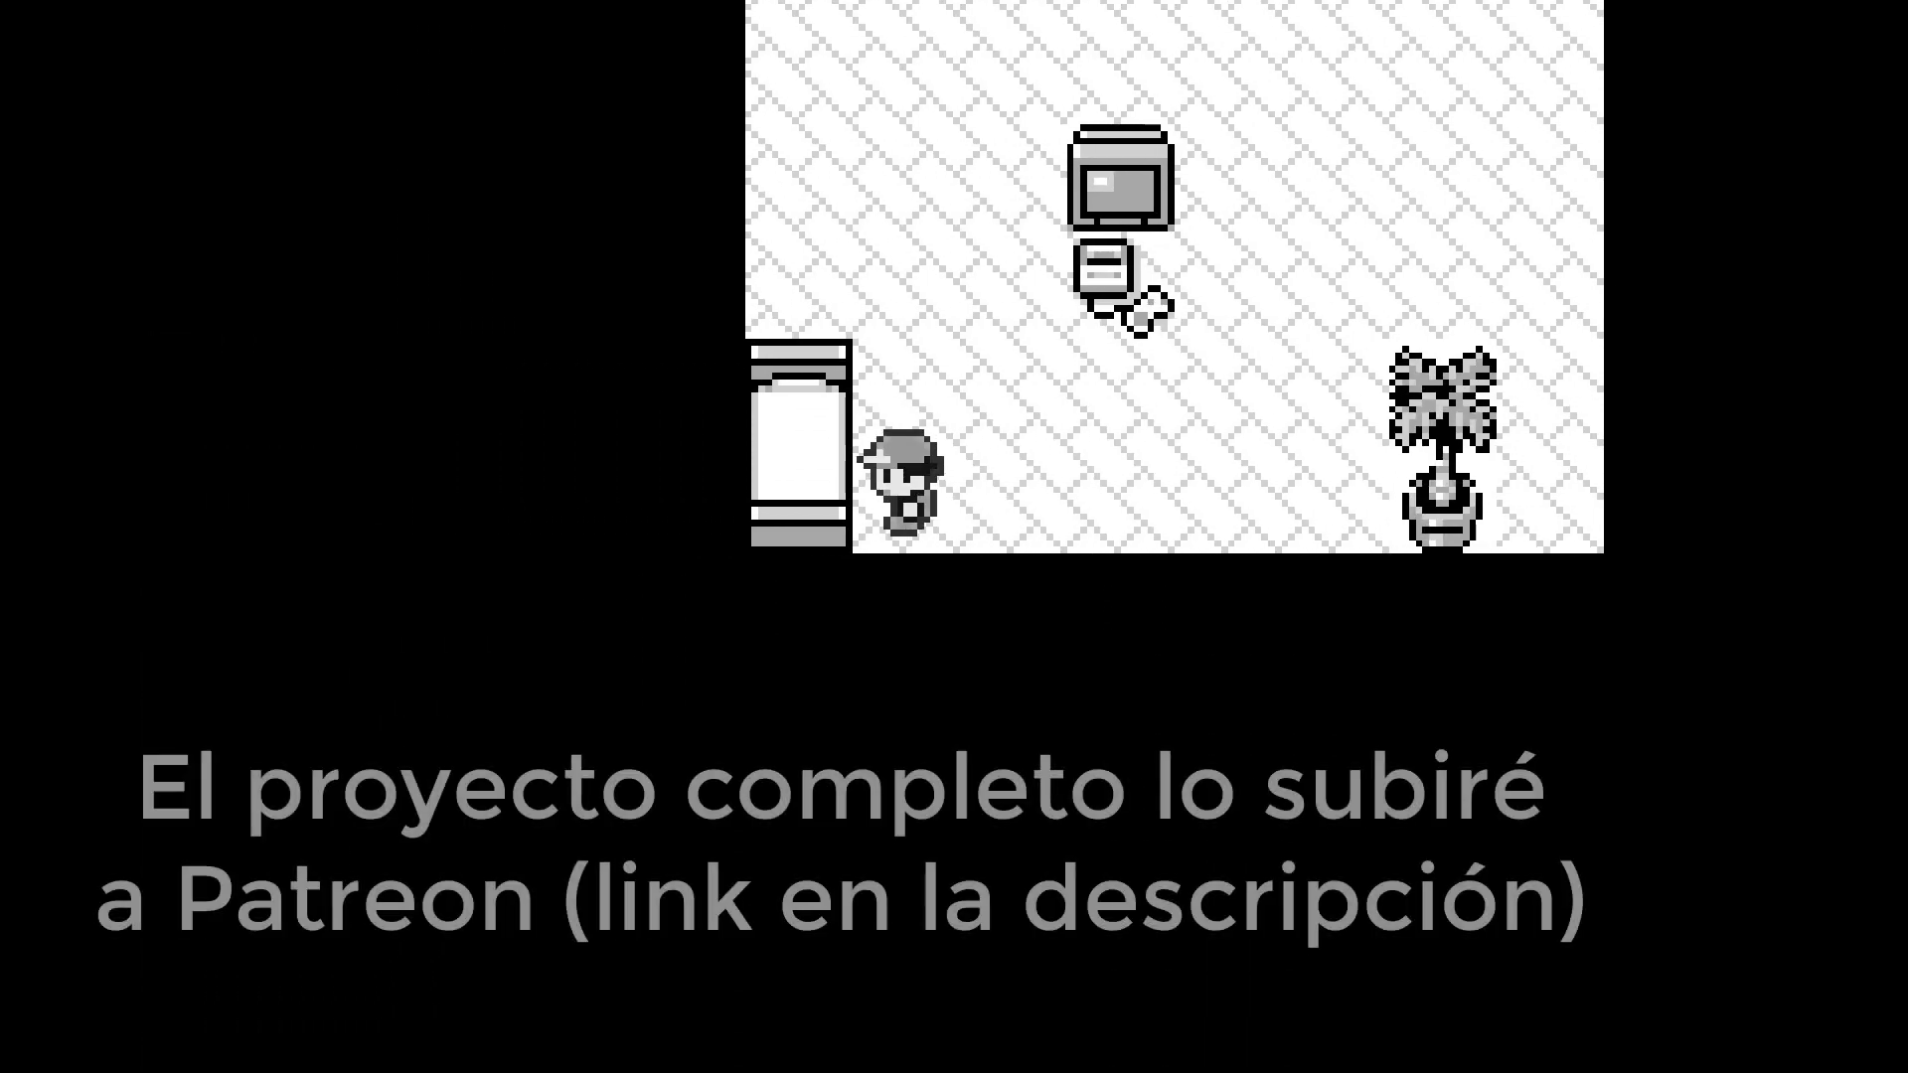